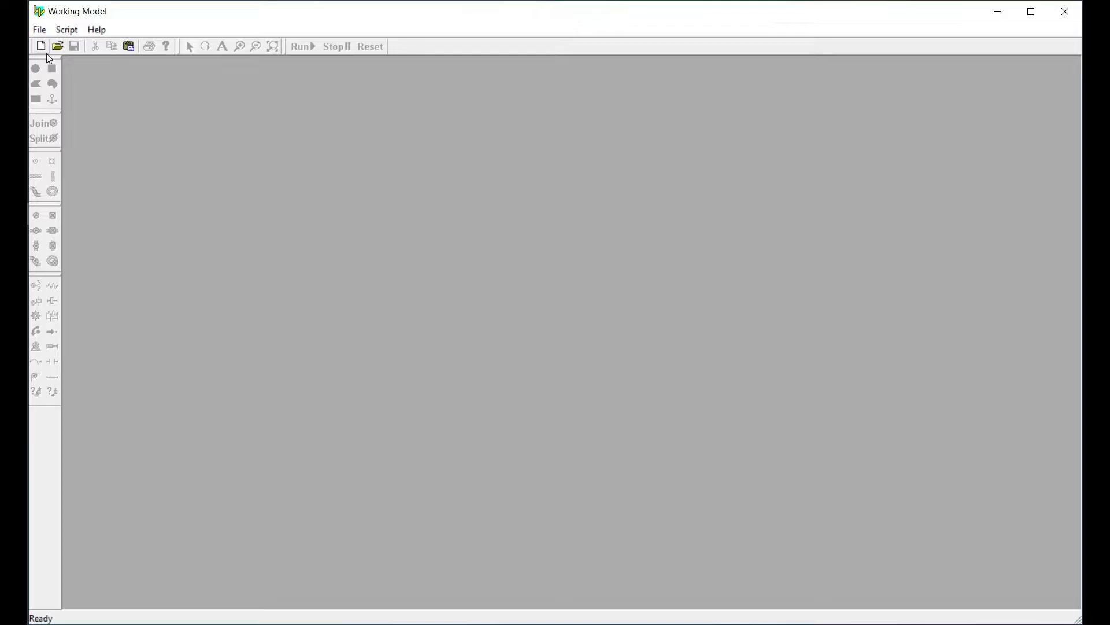
Create a new document and show the X,Y axes in the workspace
click(41, 48)
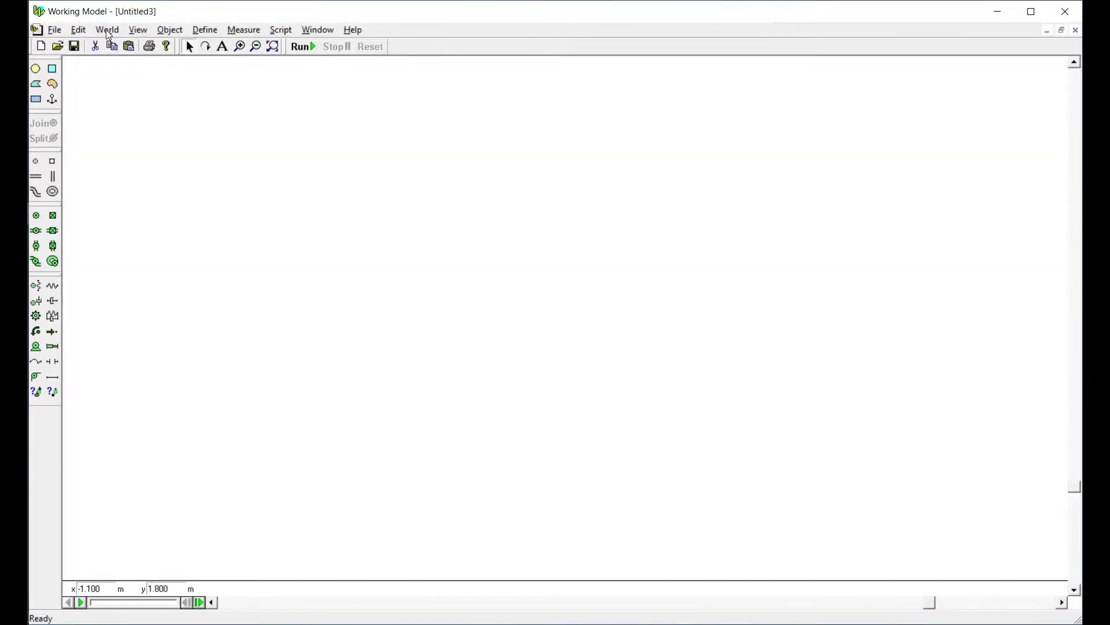
click(141, 31)
click(145, 42)
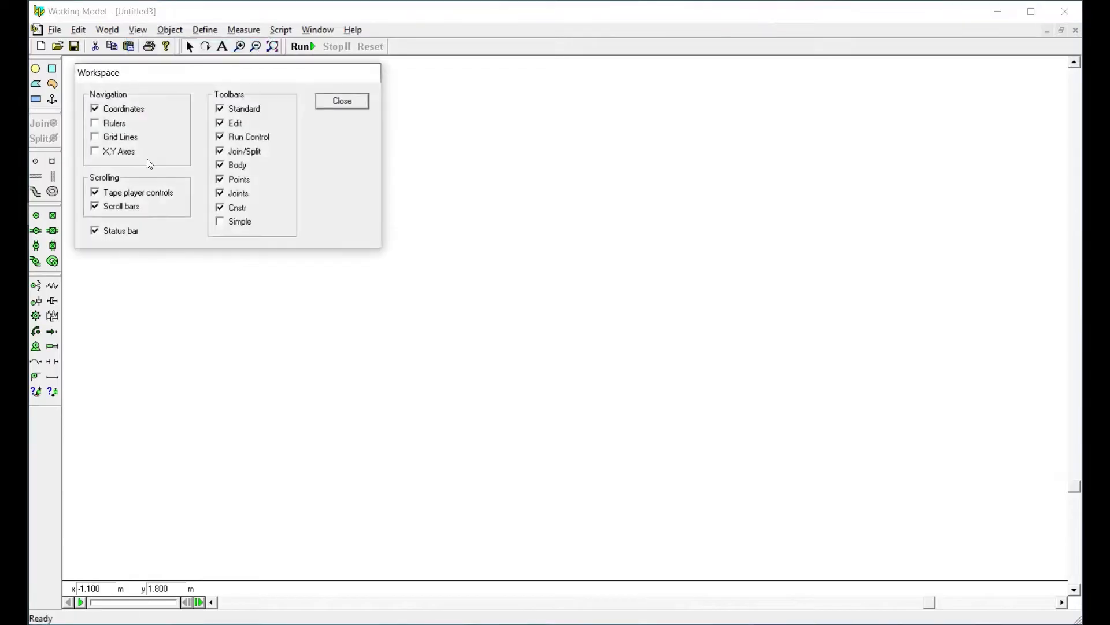
click(118, 151)
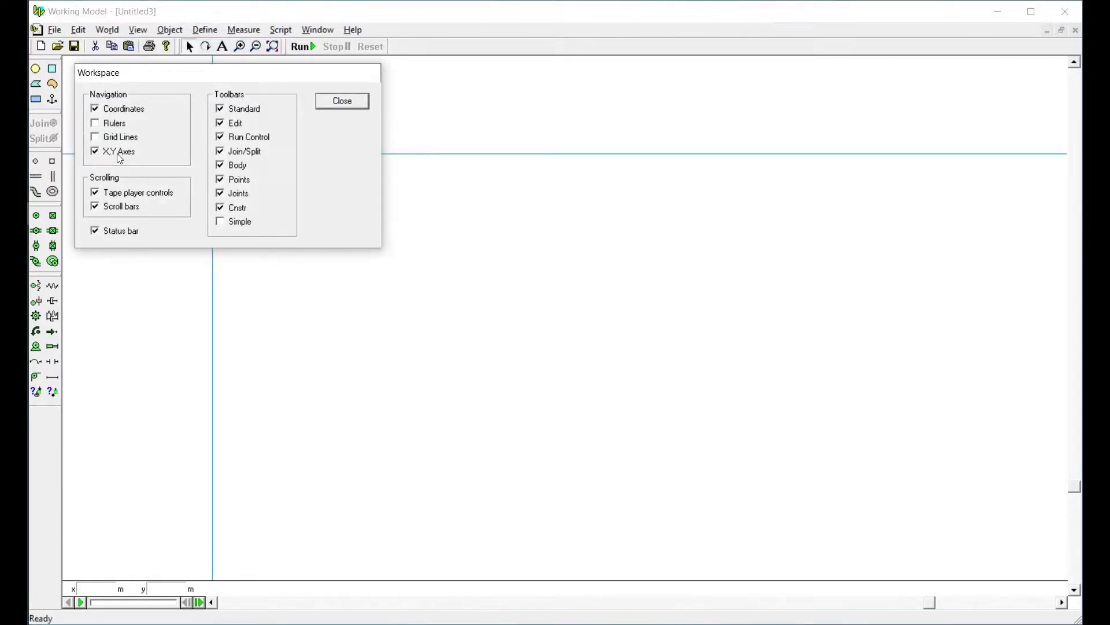
click(356, 105)
Draw a rectangle about 3.4 m wide and 0.4 m high, above and to the right of the axes' origin
drag(1073, 487, 1046, 350)
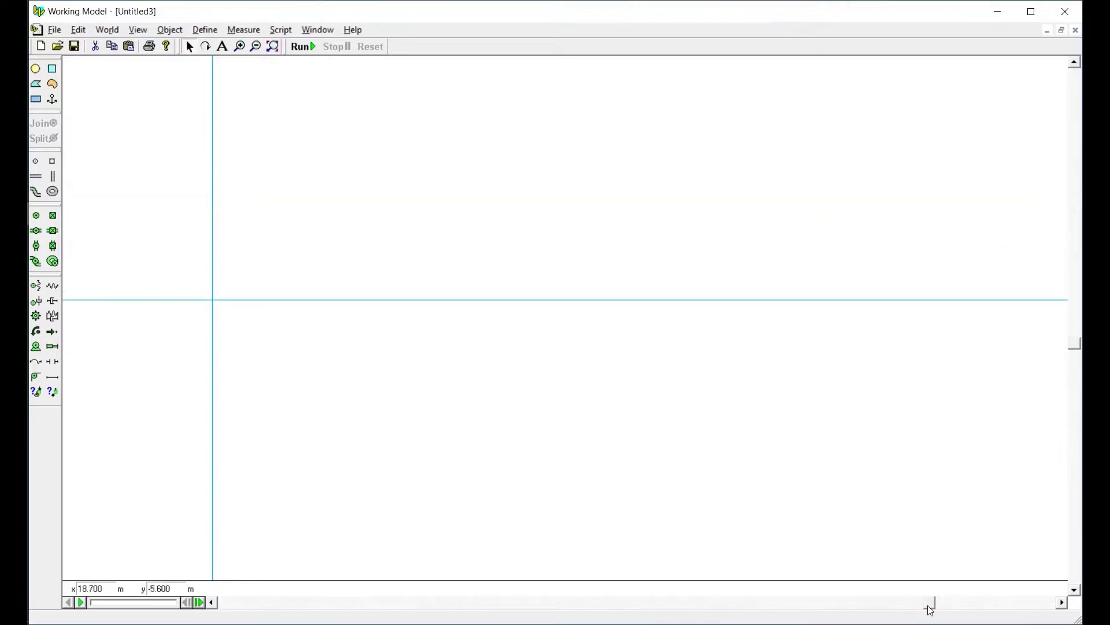
drag(929, 606, 778, 602)
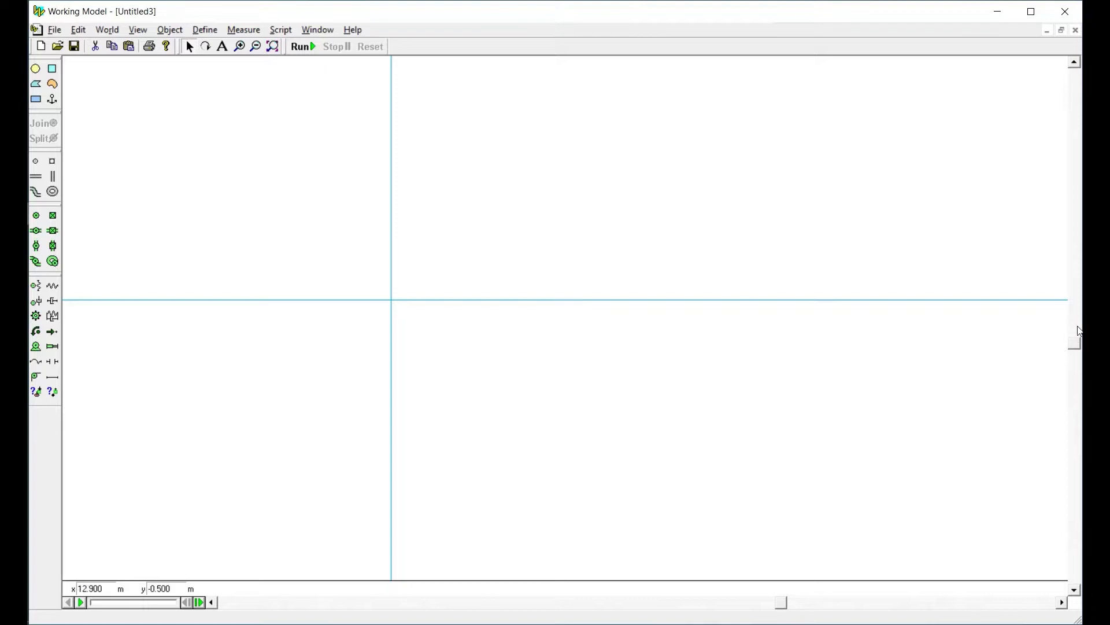
drag(1077, 346, 1075, 322)
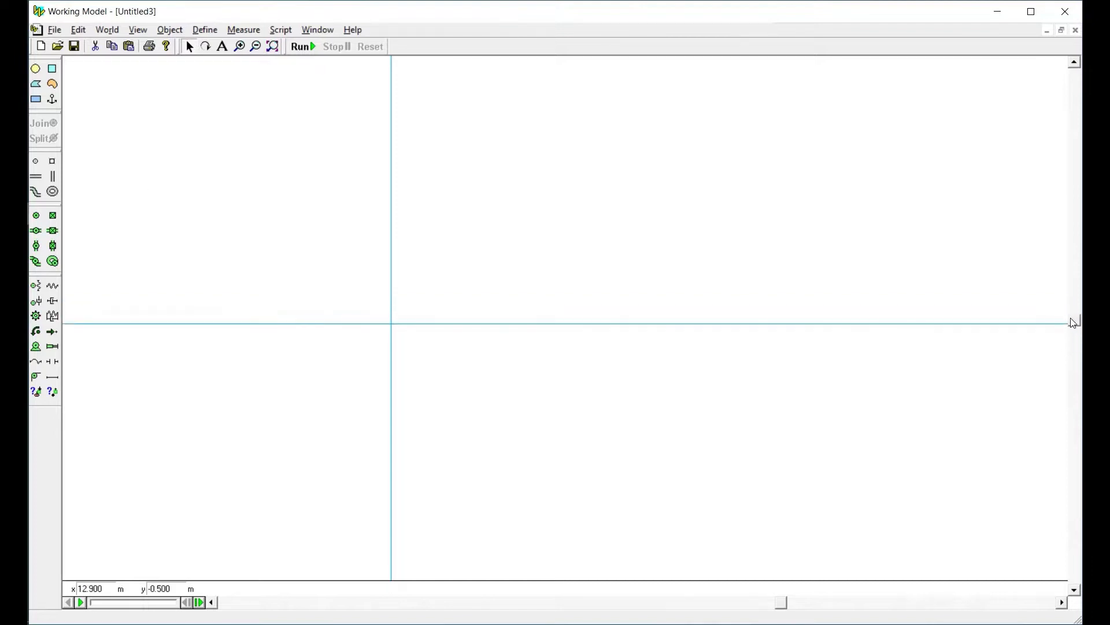
click(36, 99)
drag(461, 184, 609, 203)
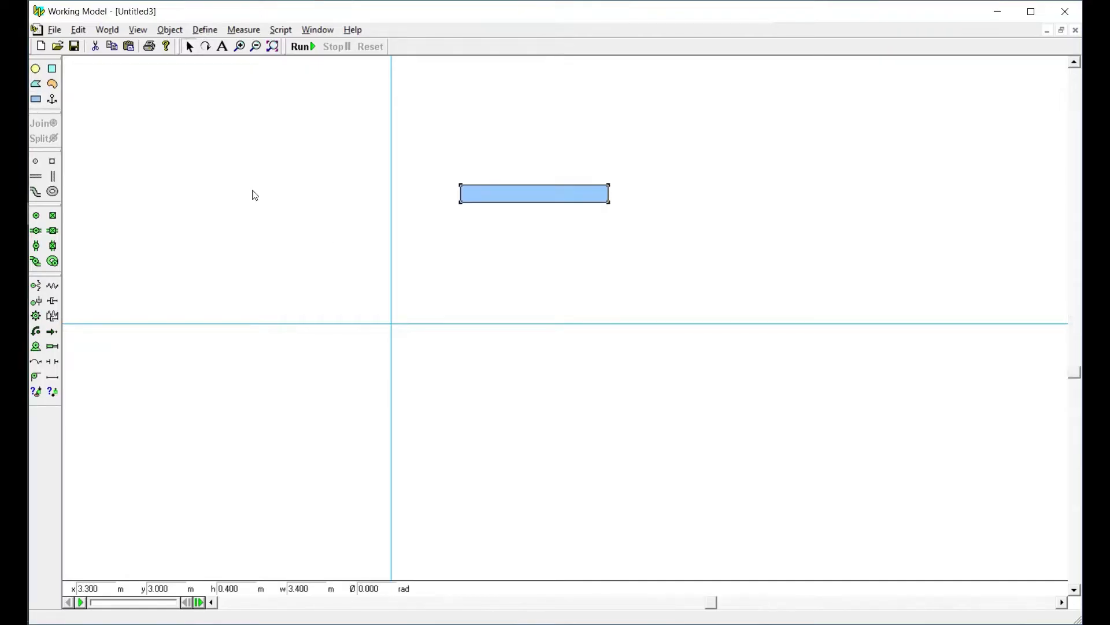
Attach a point element at the midpoint of each short end of the rectangle
click(36, 162)
click(460, 194)
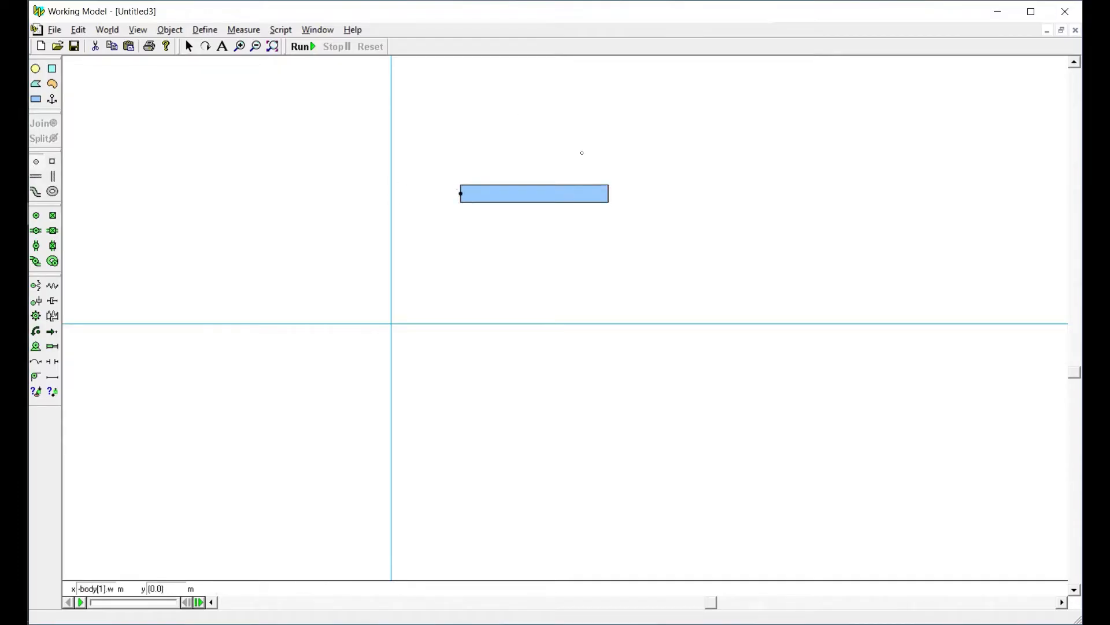
click(609, 193)
click(188, 46)
click(498, 196)
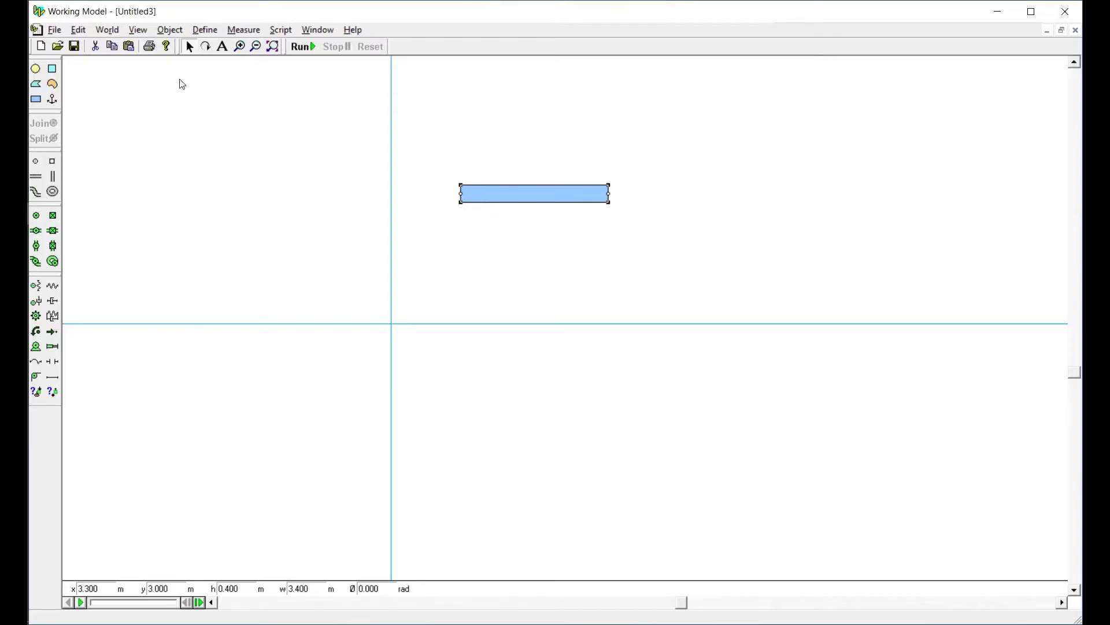
click(140, 29)
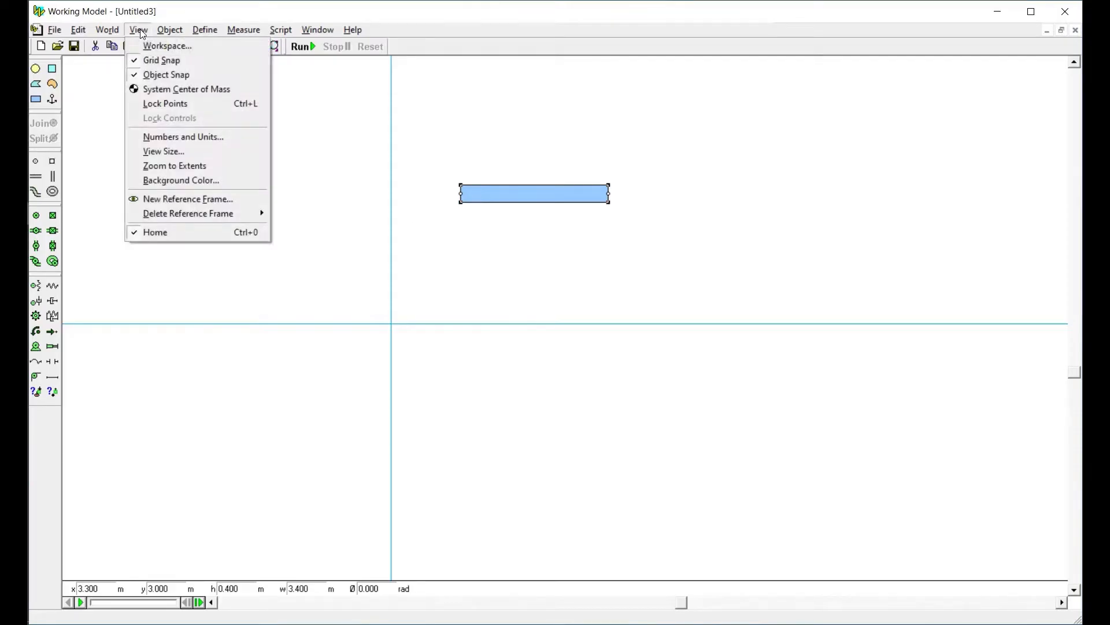
click(199, 137)
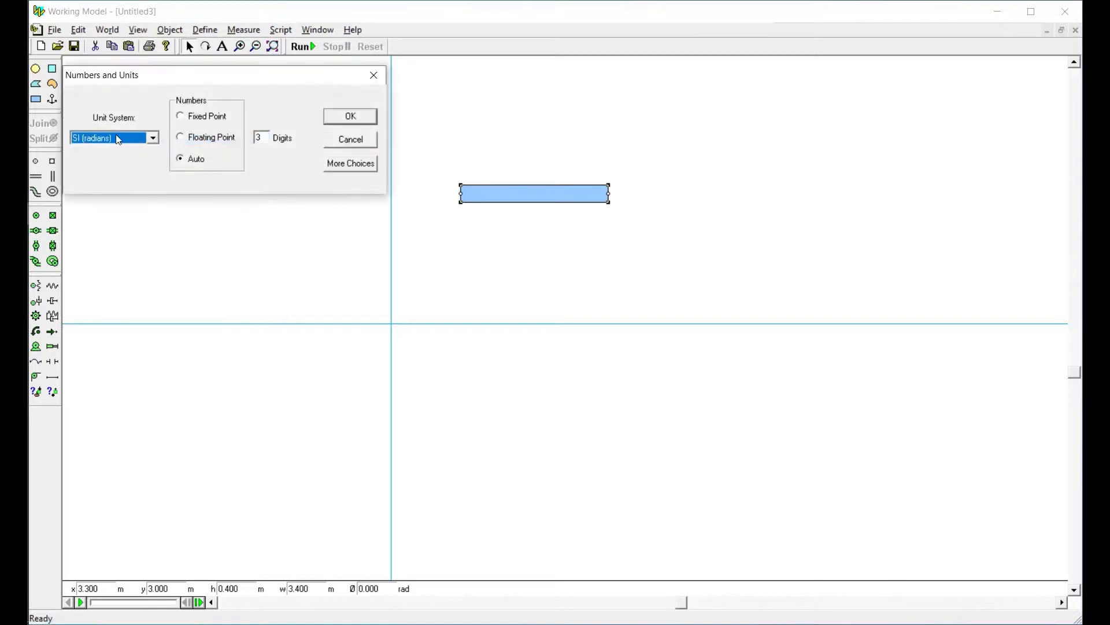
click(118, 139)
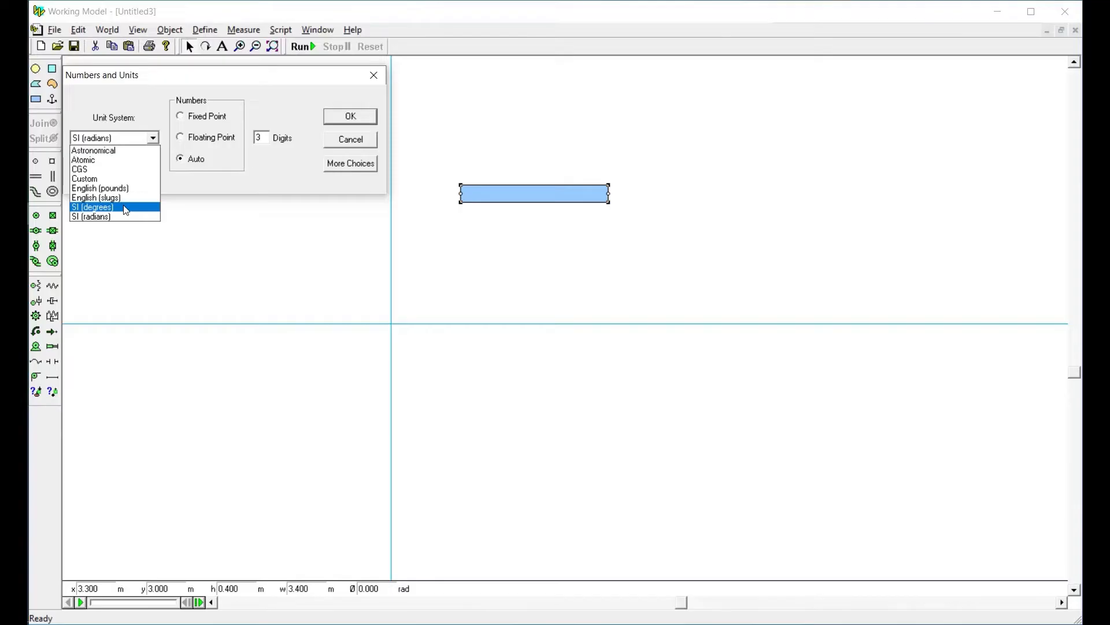
click(273, 152)
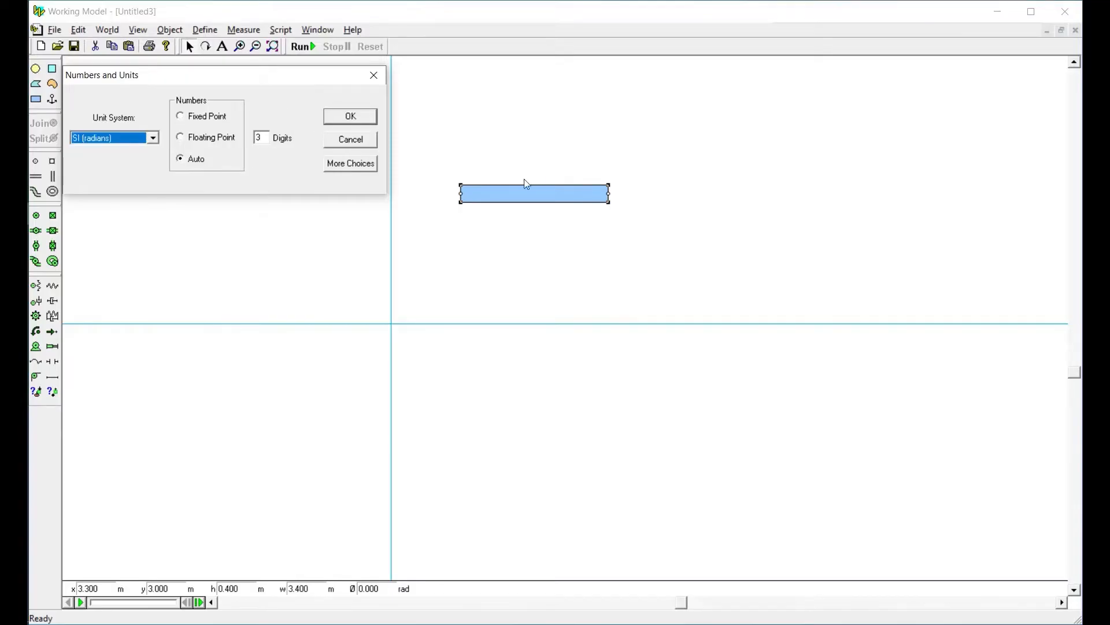
click(333, 144)
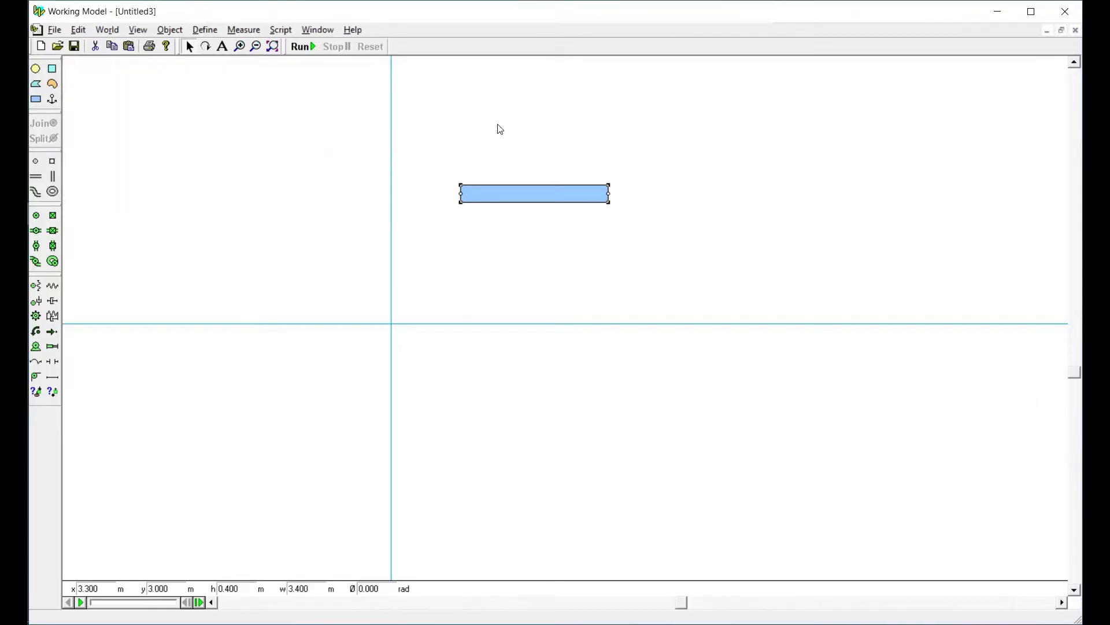
Set the rectangle's width to 1.2 m and move it near the origin, centred at about x 1.0 m, y 0.62 m
click(444, 165)
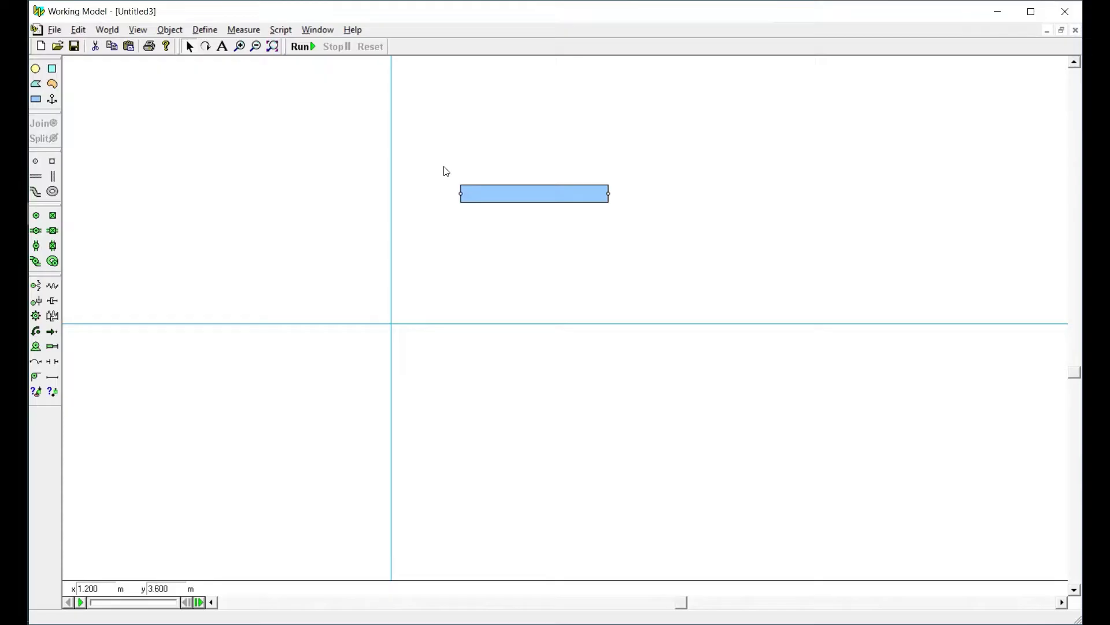
click(510, 201)
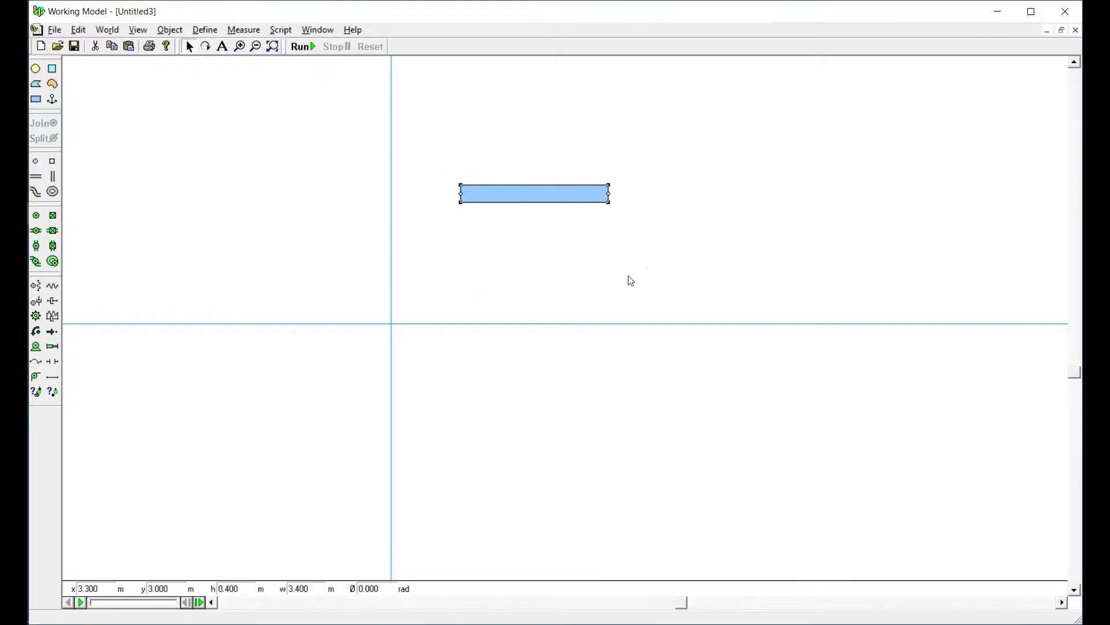
click(298, 588)
text(1.2)
click(334, 502)
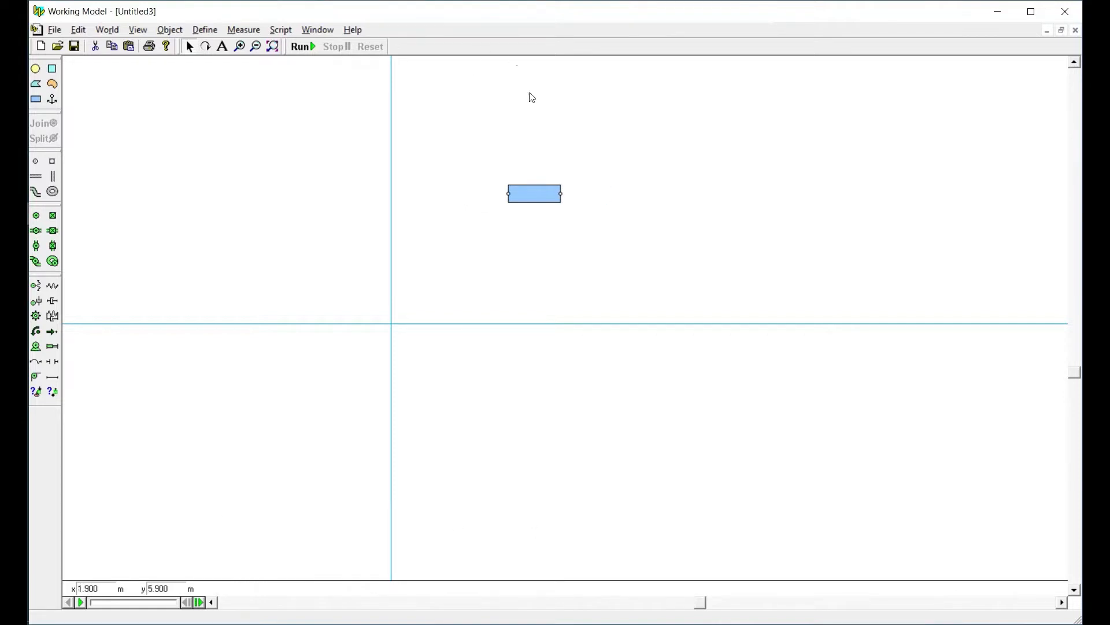
click(542, 198)
drag(528, 202, 433, 306)
Set the rectangle's height to 0.5 m
double_click(234, 590)
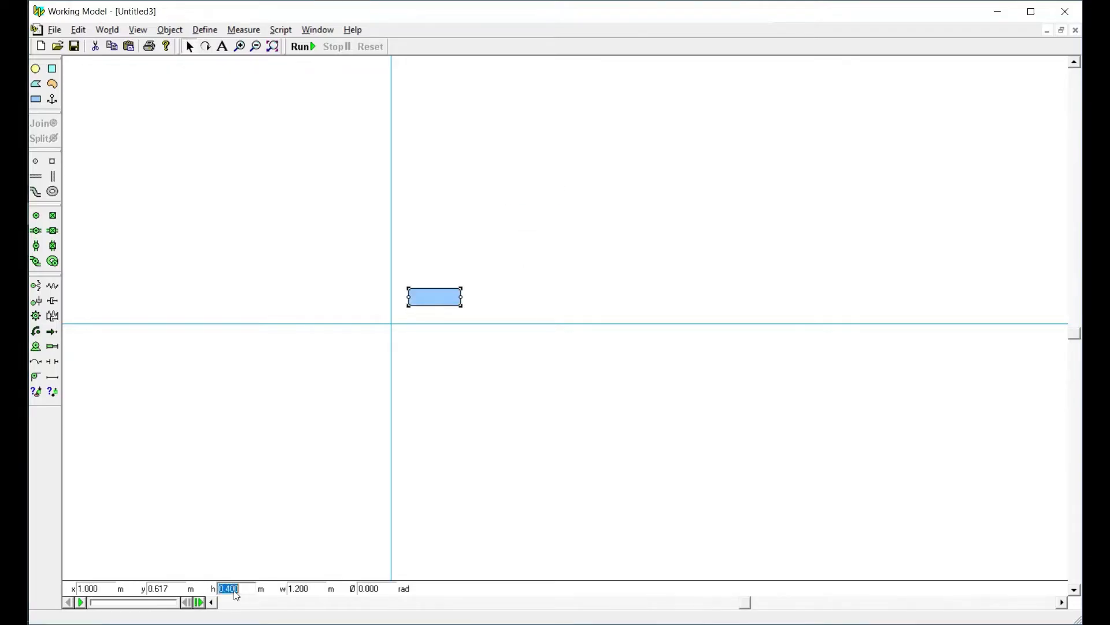
drag(229, 588, 298, 583)
key(BackSpace)
text(.5)
click(231, 506)
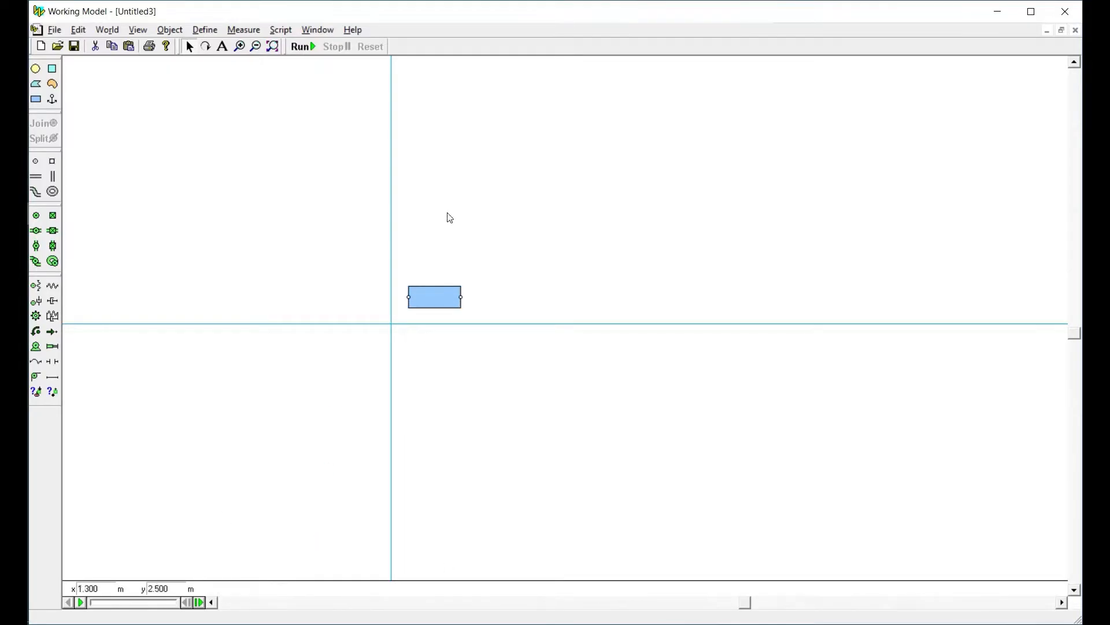
Set the rectangle's height to 0.05 m
click(426, 304)
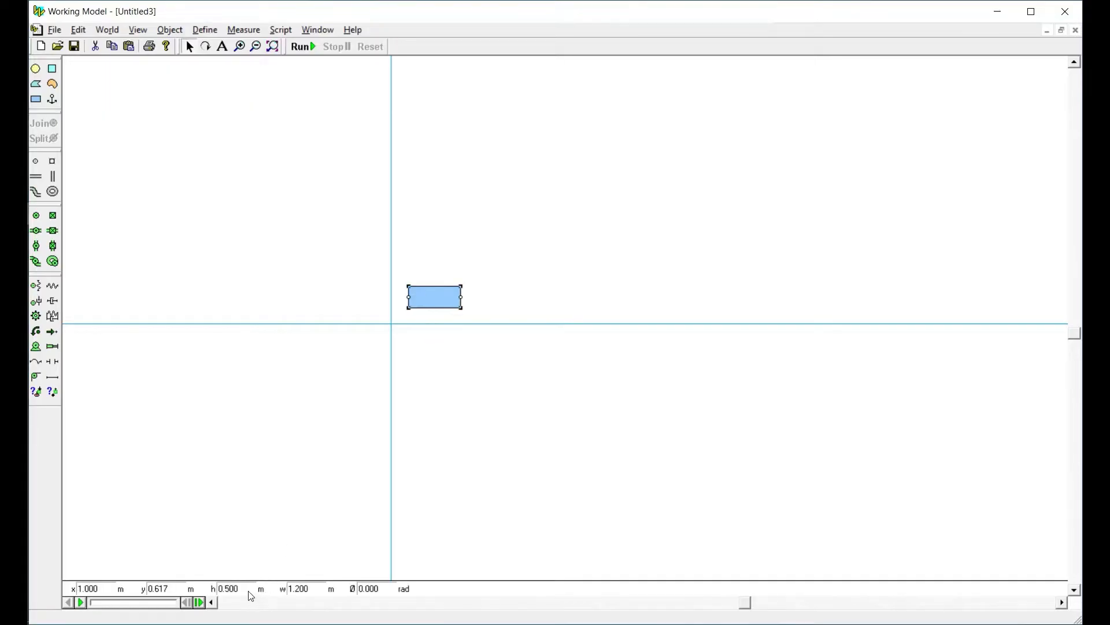
double_click(251, 587)
key(Return)
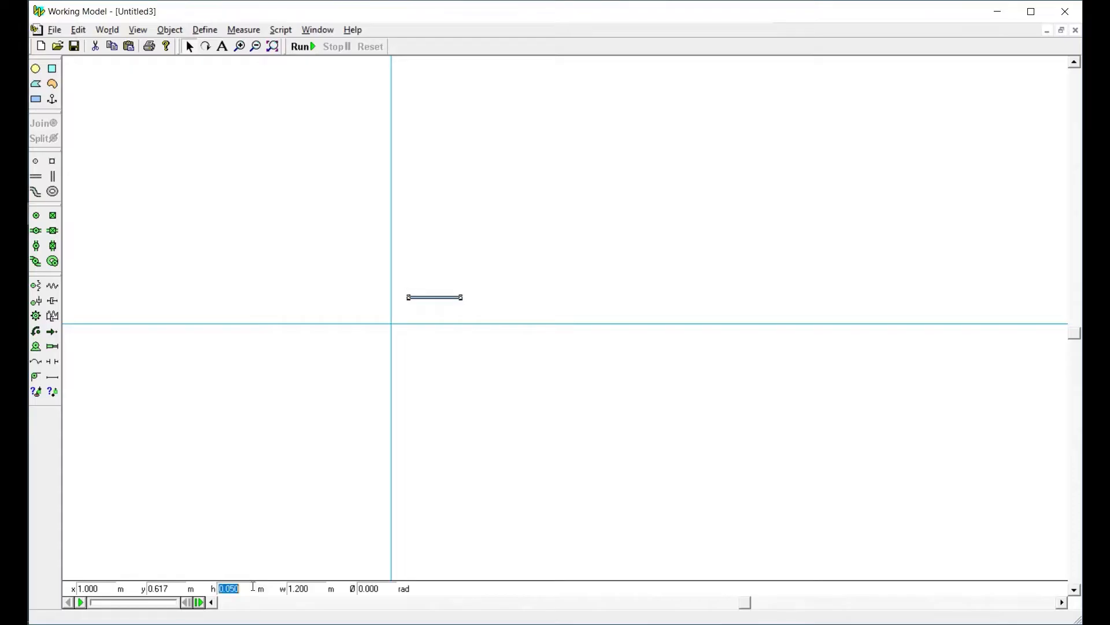
Fit the view to the rectangle and set its height to 0.1 m
click(273, 46)
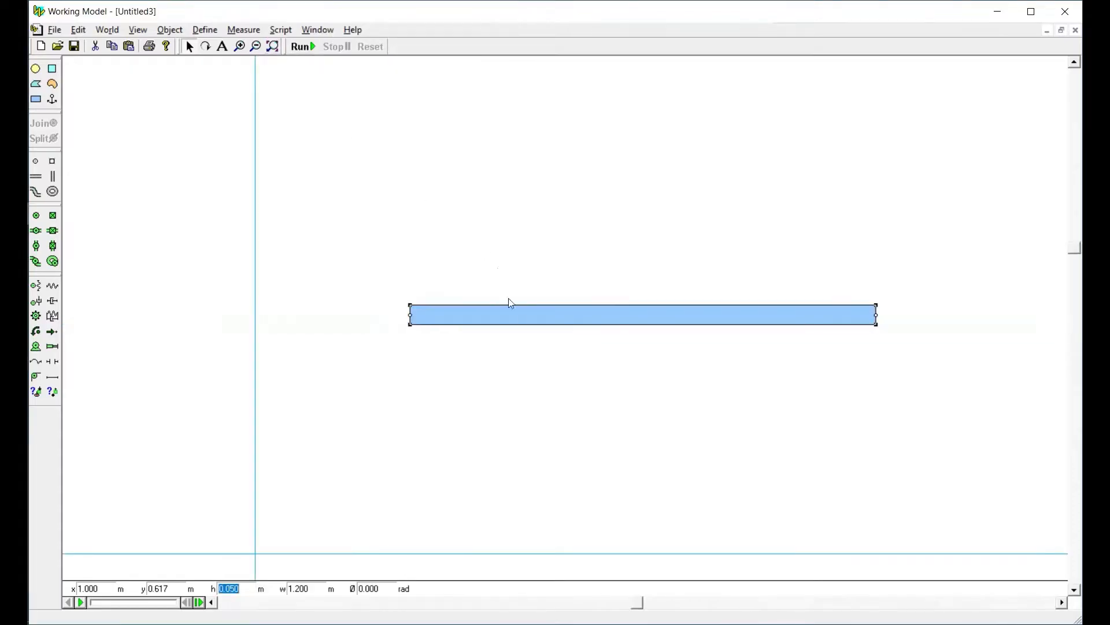
click(487, 322)
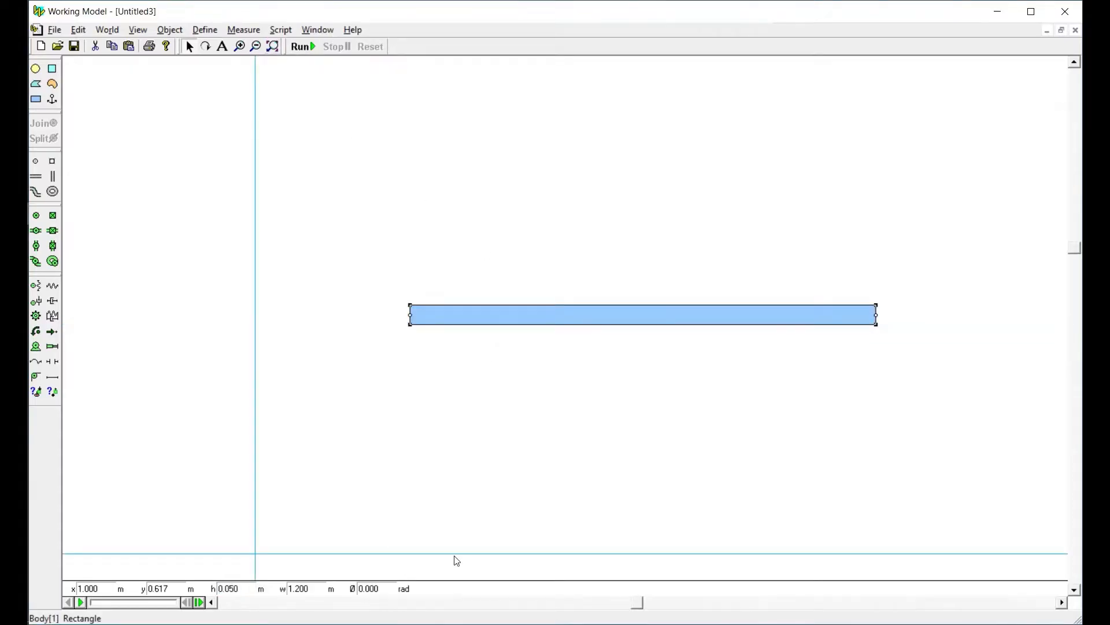
double_click(230, 588)
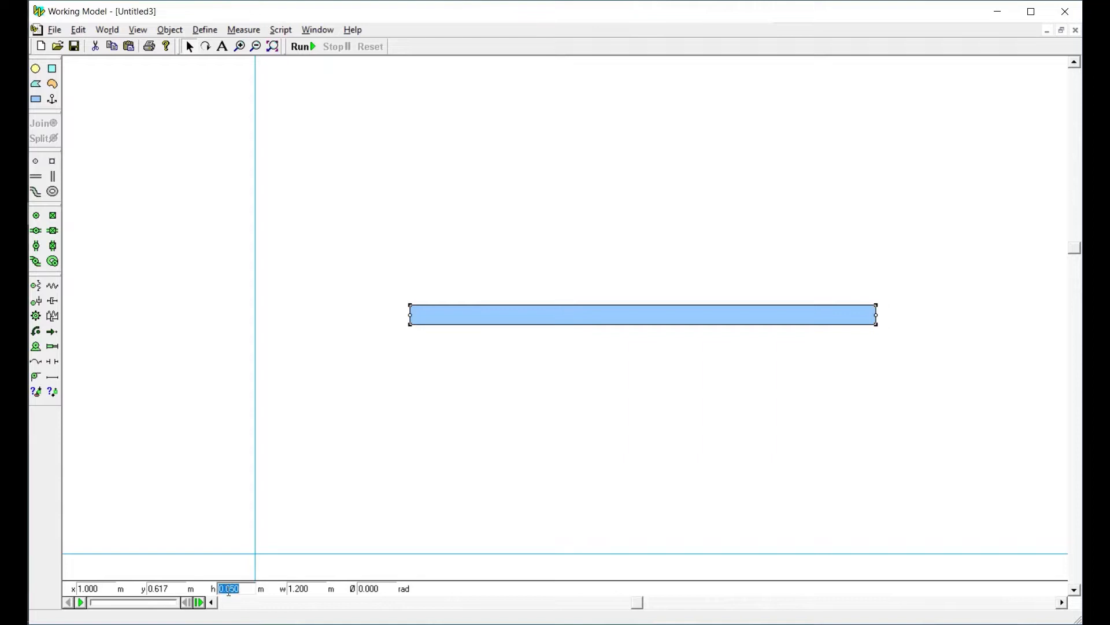
drag(228, 590, 287, 595)
key(BackSpace)
key(Tab)
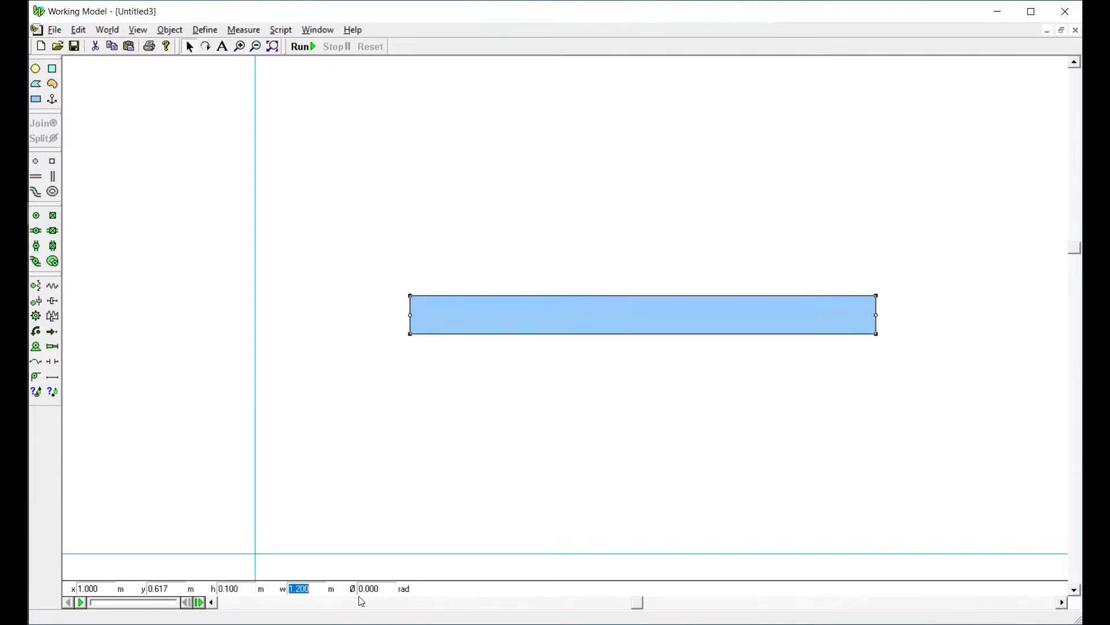
click(505, 393)
Duplicate the rectangle with its end points three times and place the last copy just above the horizontal axis
drag(466, 311, 420, 301)
drag(322, 266, 387, 331)
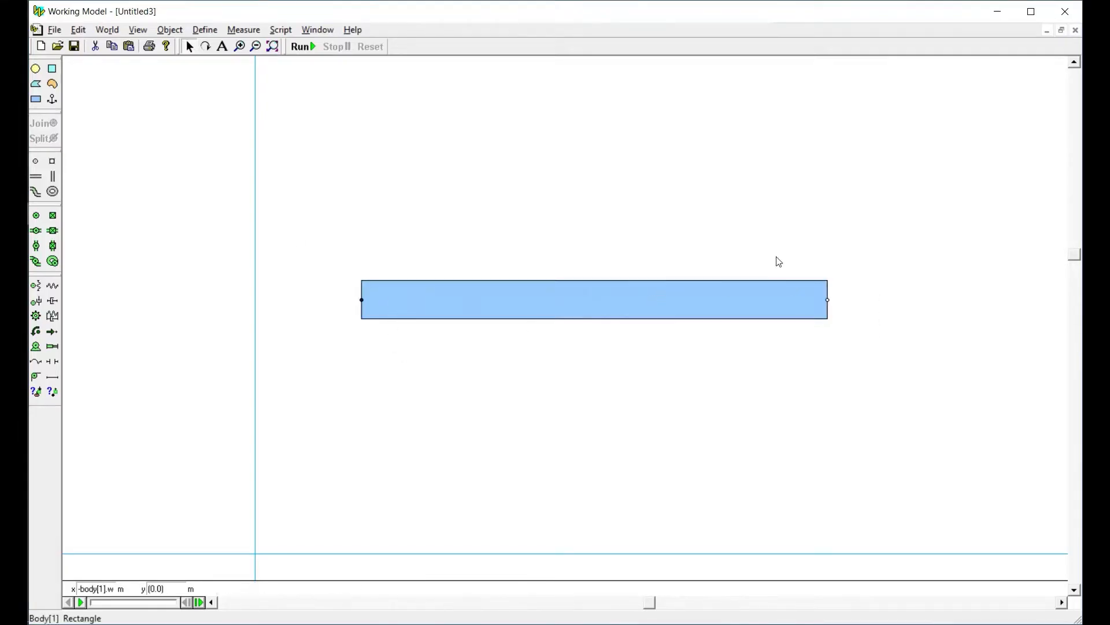
drag(806, 267, 863, 324)
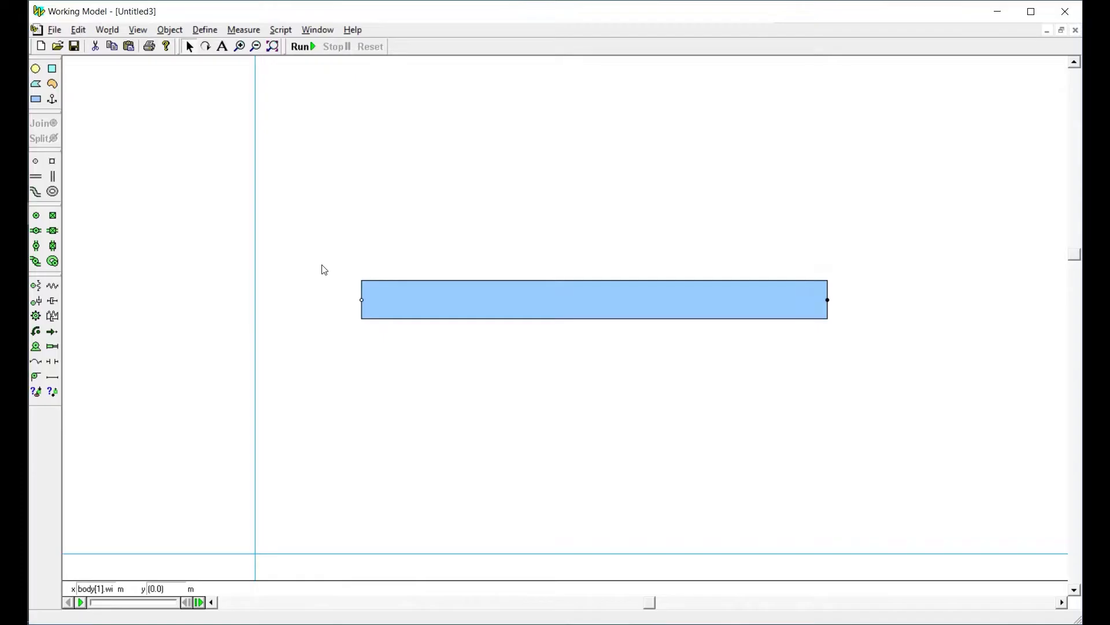
drag(322, 265, 889, 349)
key(ctrl+d)
key(ctrl+d)
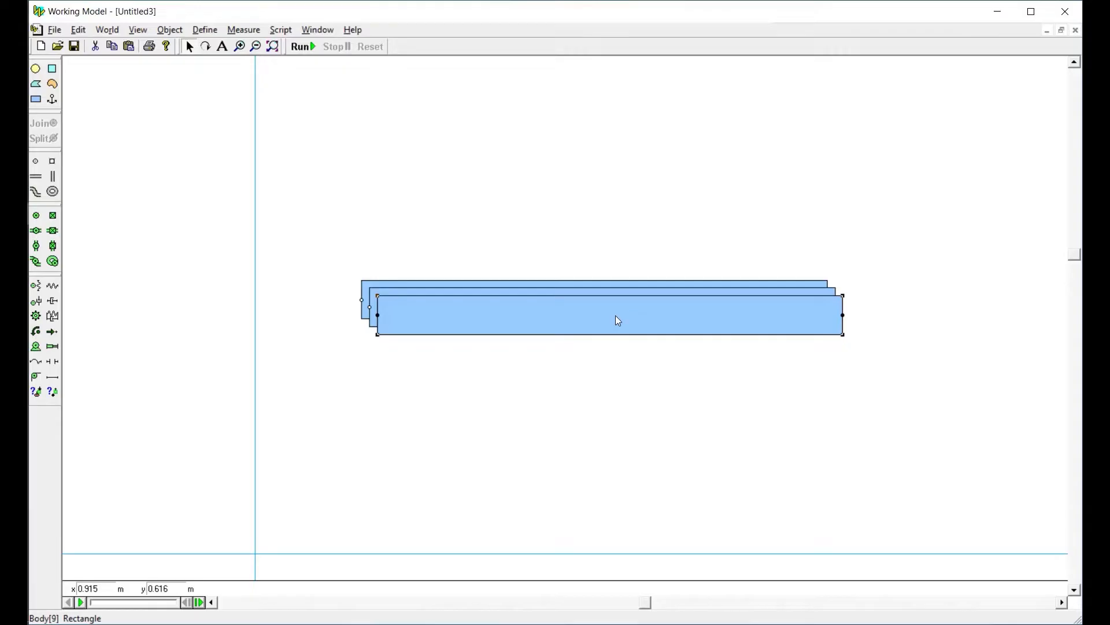
key(ctrl+d)
drag(555, 330, 517, 385)
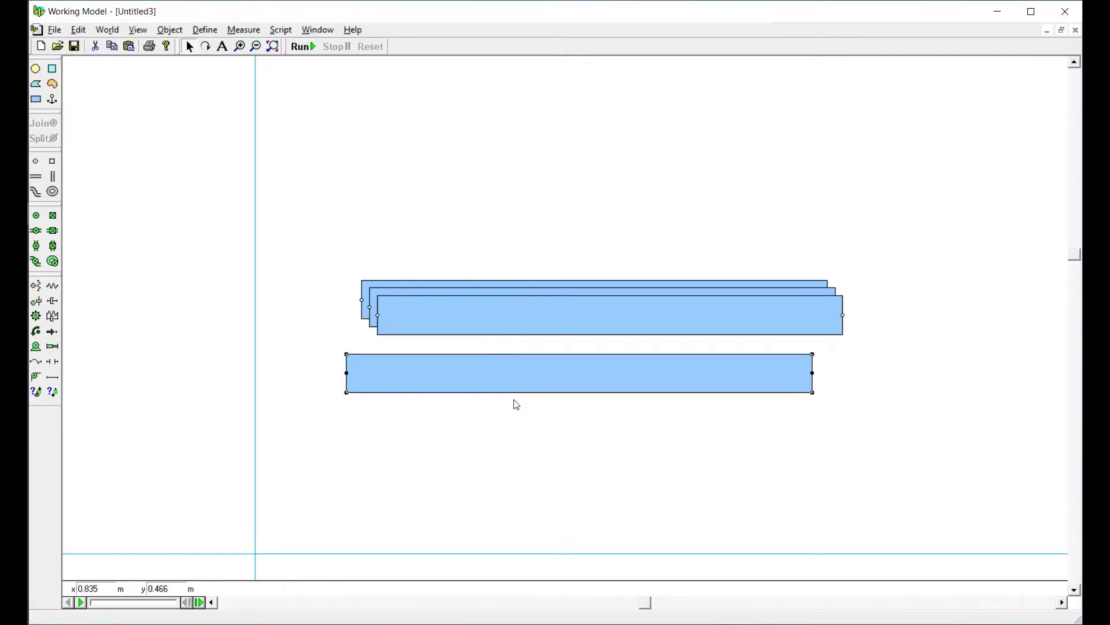
drag(481, 387, 455, 488)
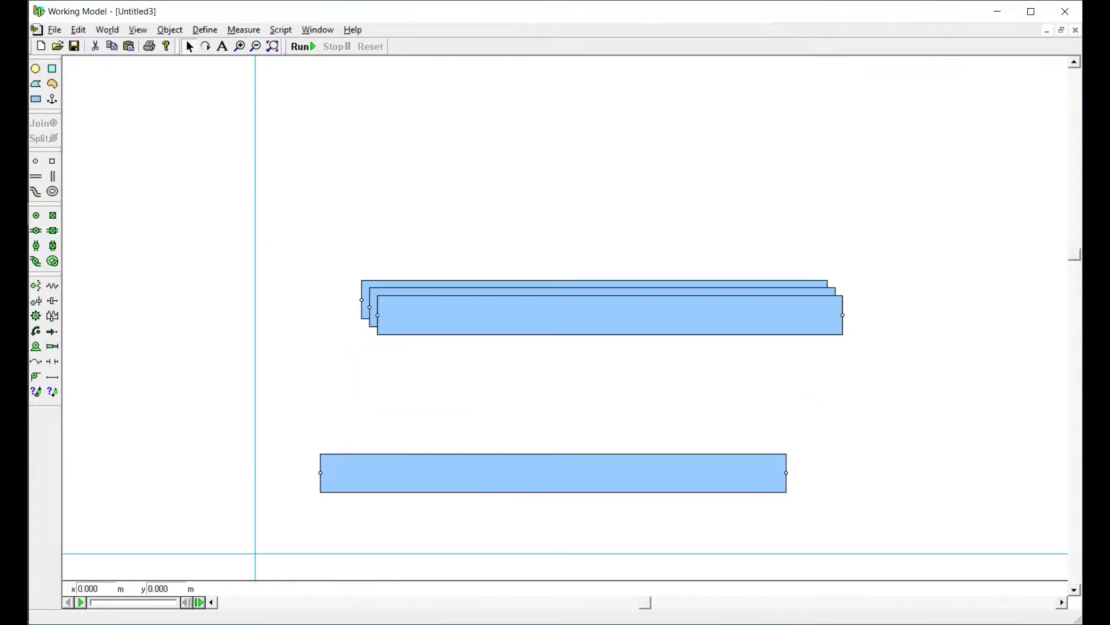
Add a point element on the background and set its x and y coordinates to 0
click(36, 160)
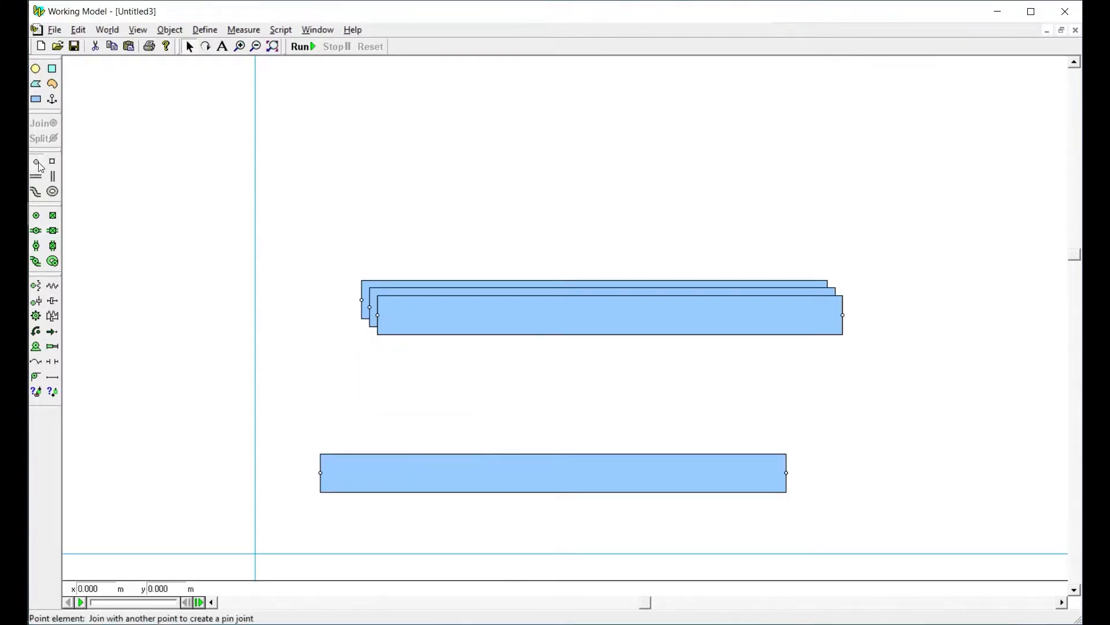
click(202, 466)
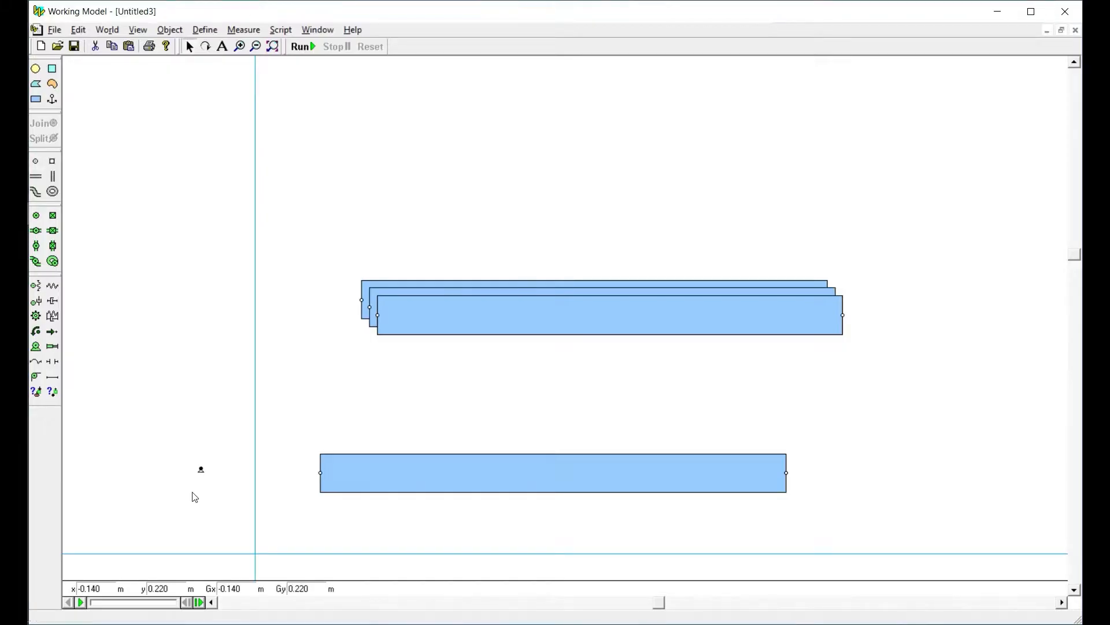
click(102, 590)
key(Tab)
text(0)
key(Tab)
click(104, 591)
key(Tab)
click(104, 589)
text(0)
key(Tab)
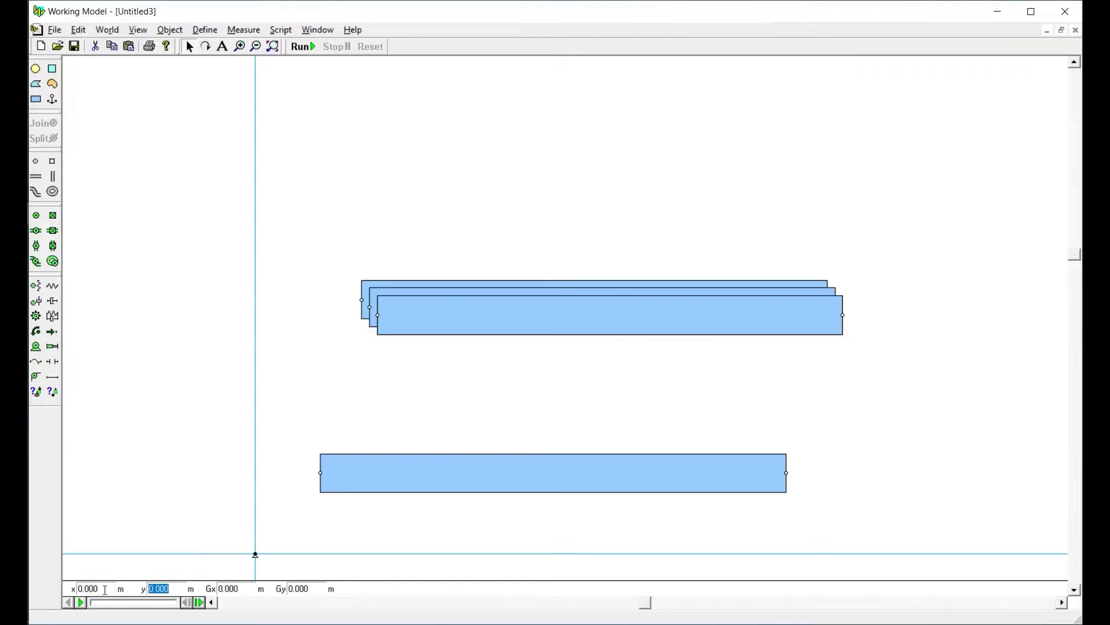
click(317, 500)
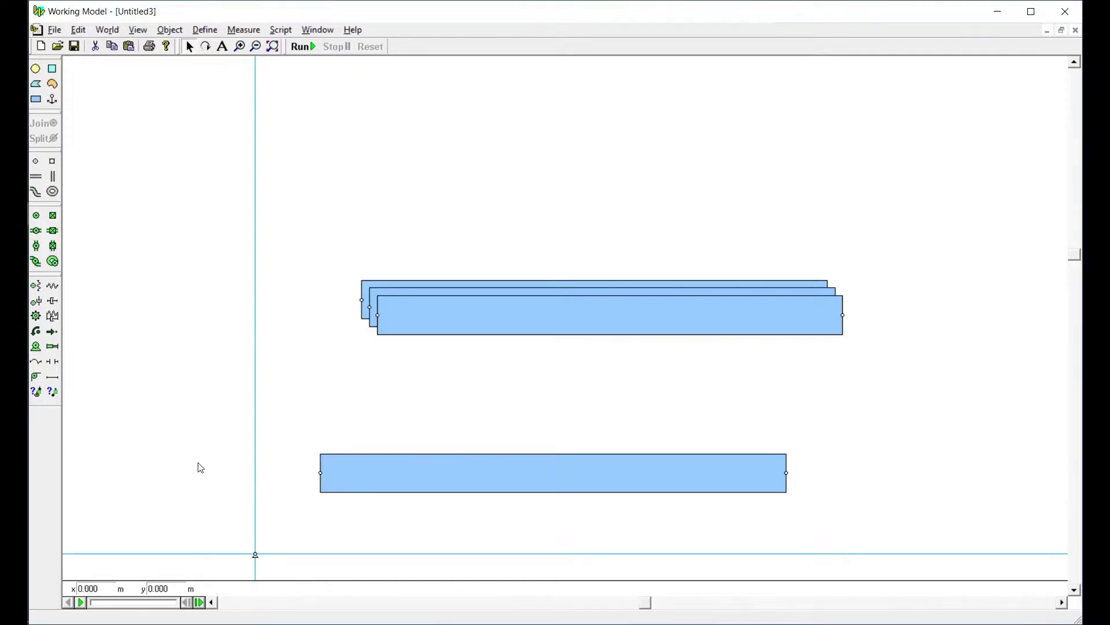
Join the lowest rectangle's left end point to the origin point and swing the bar up to about 0.185 rad
drag(198, 463, 359, 565)
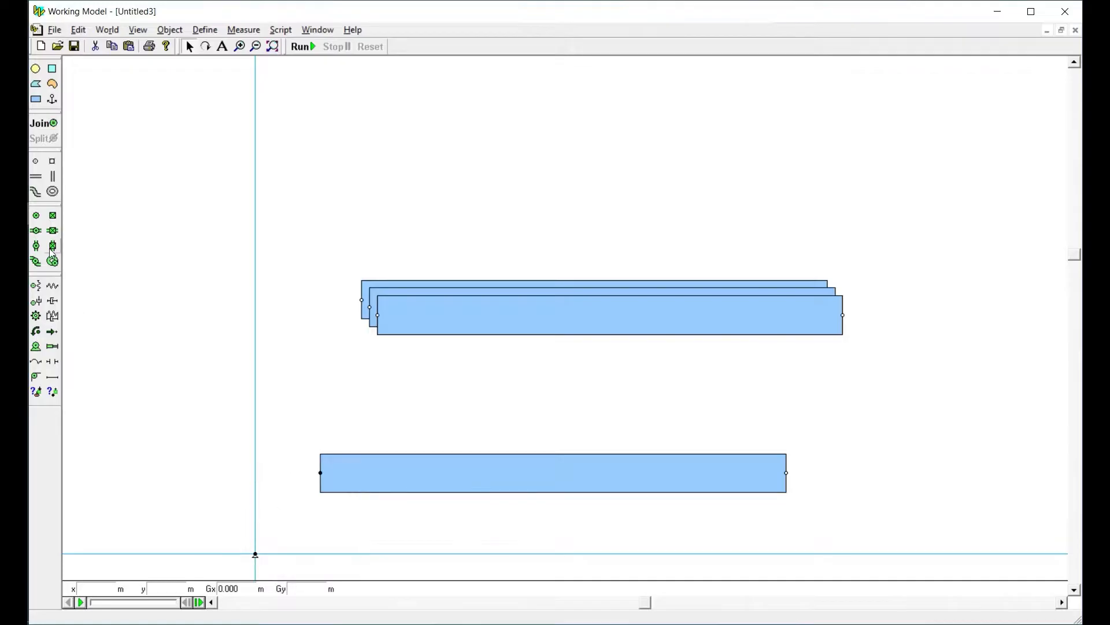
click(44, 123)
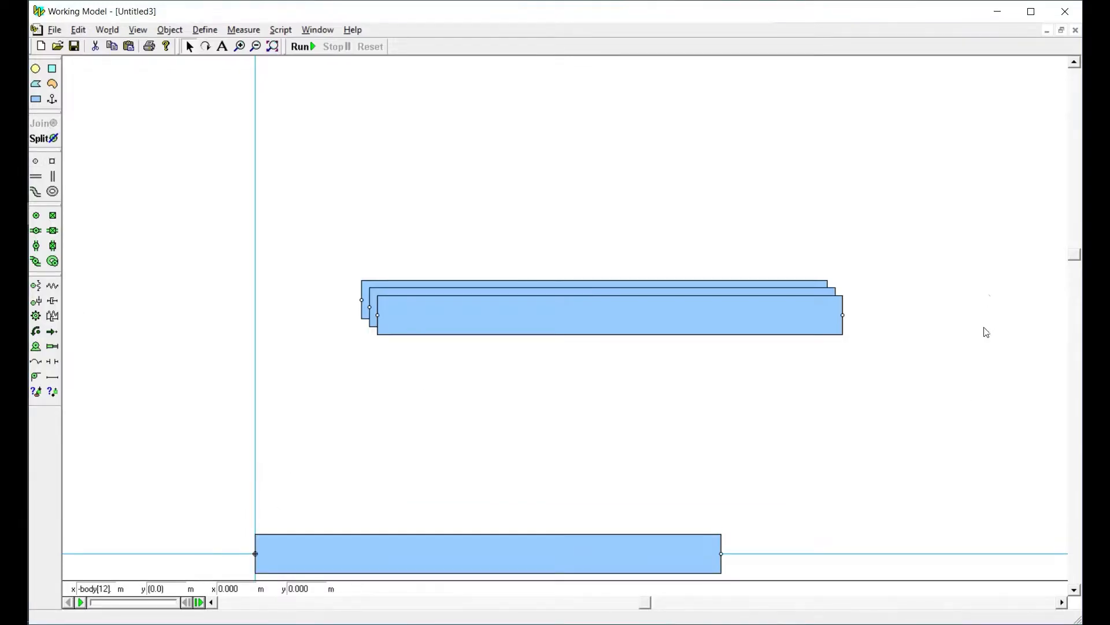
drag(1073, 258, 1073, 311)
drag(637, 489, 617, 404)
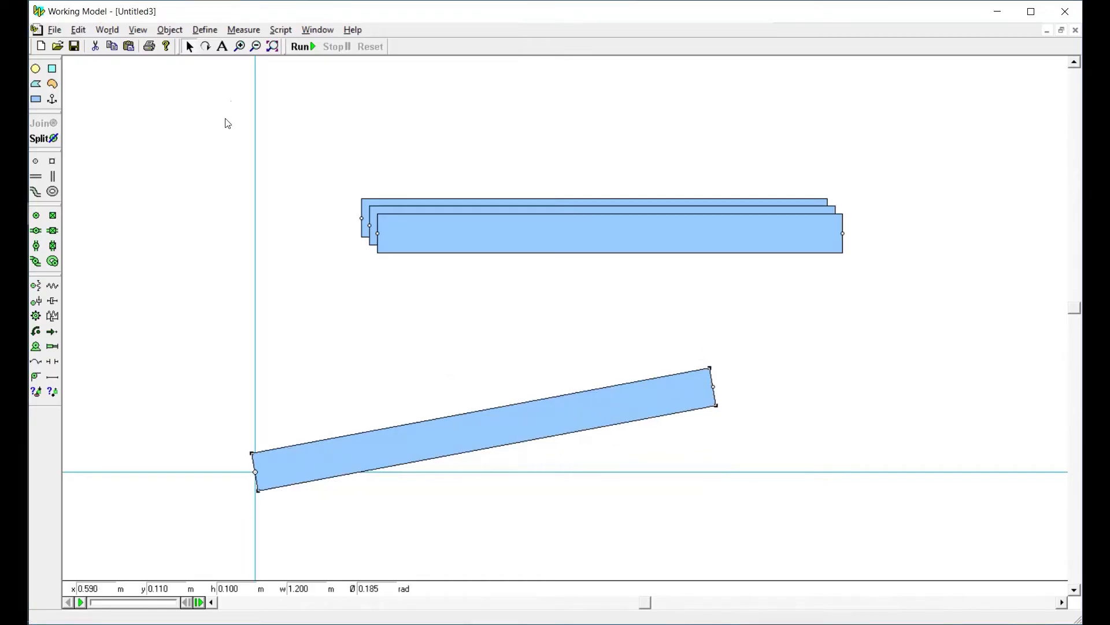
Give the bar pinned at the origin a diagonal-hatch fill pattern and a light gray fill colour, and close the appearance settings
click(312, 30)
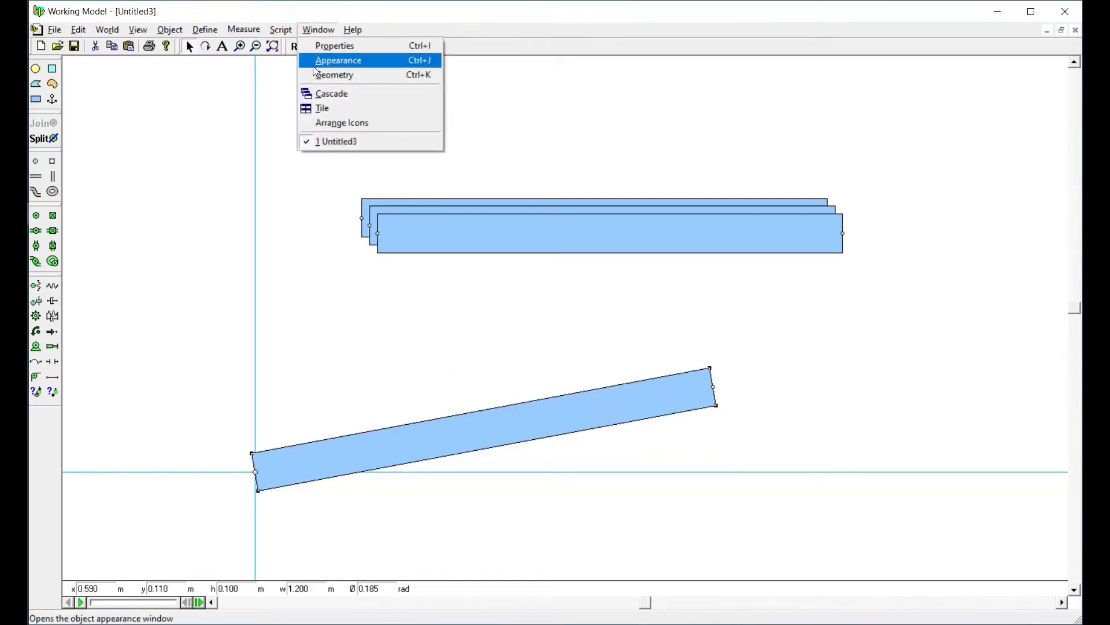
click(316, 60)
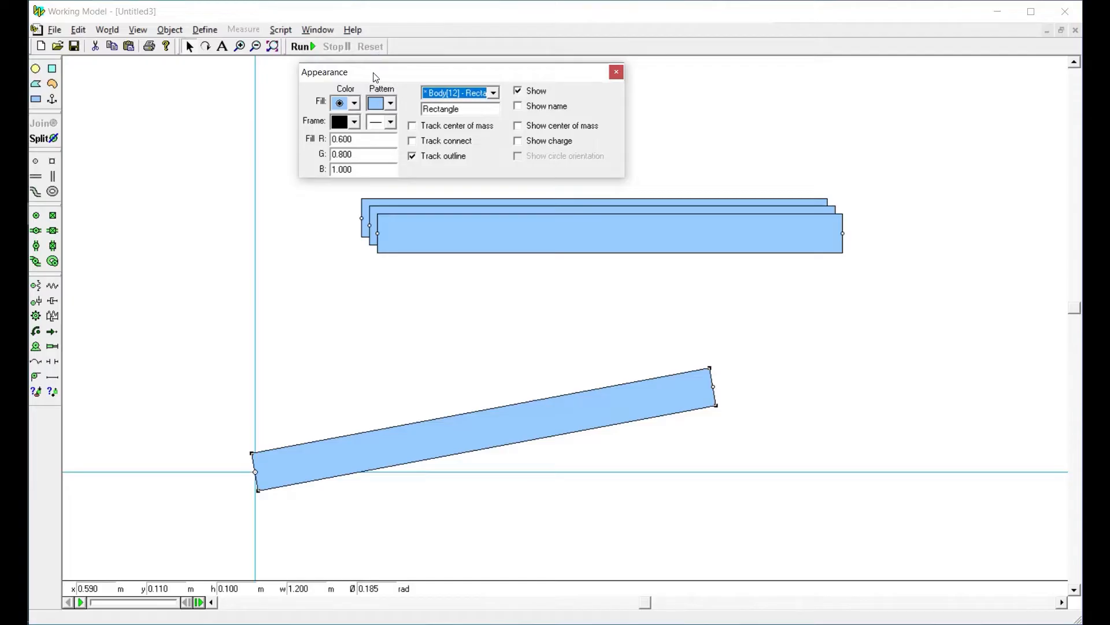
drag(375, 72, 611, 202)
click(562, 413)
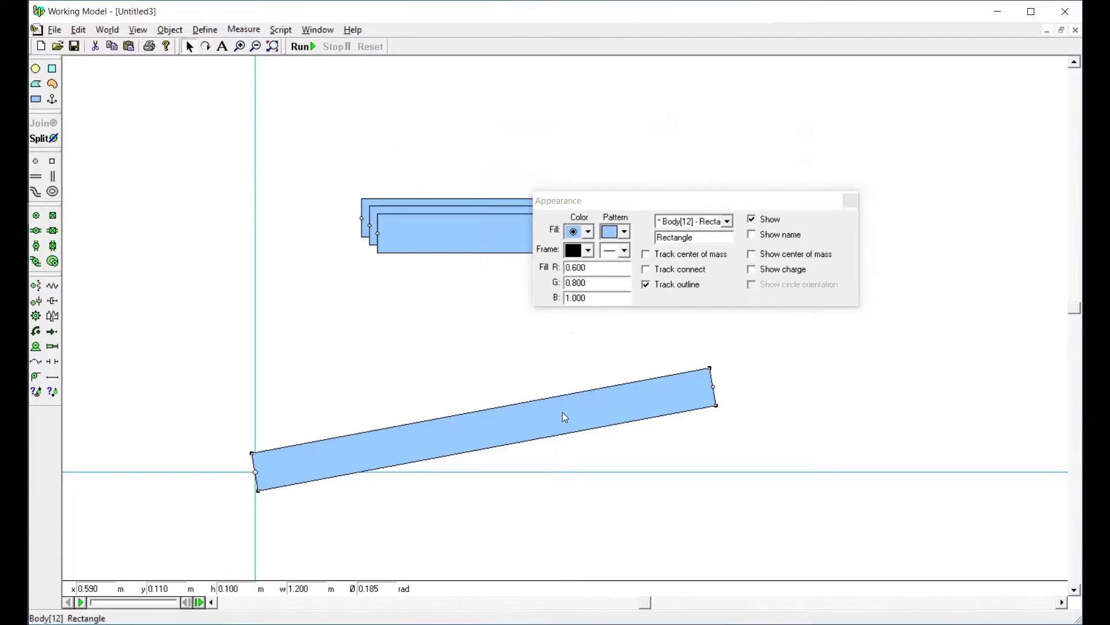
click(625, 240)
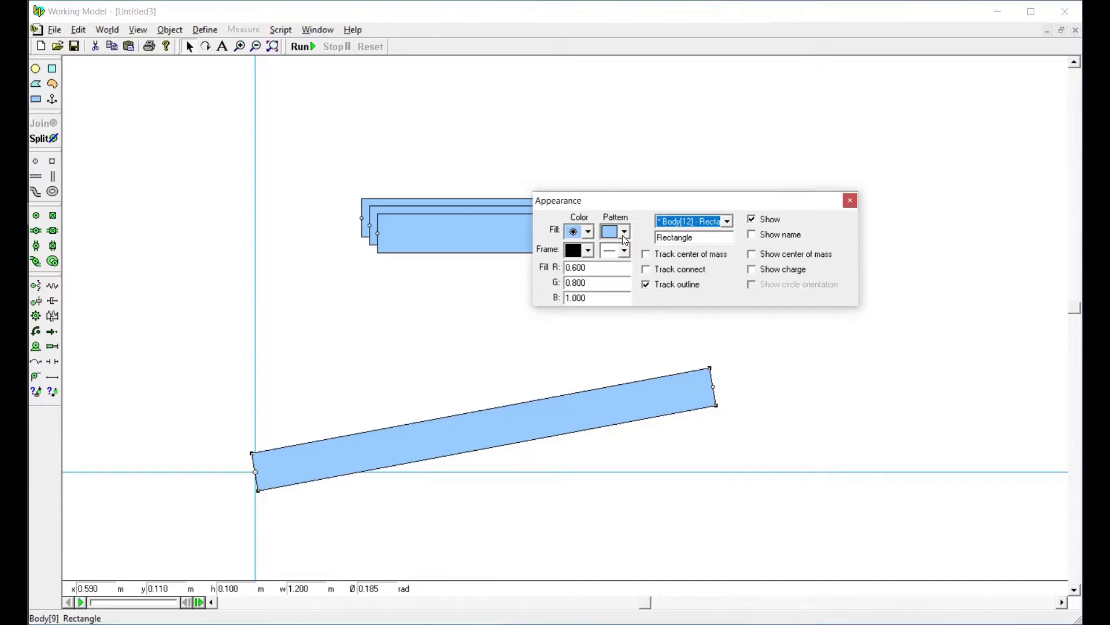
click(625, 240)
click(621, 366)
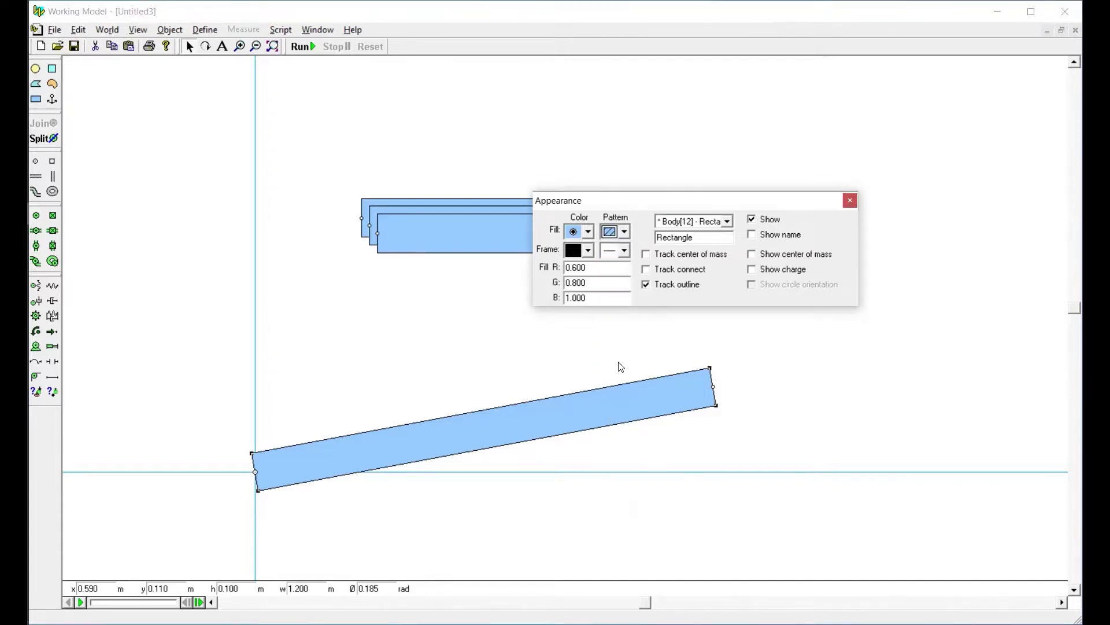
click(588, 231)
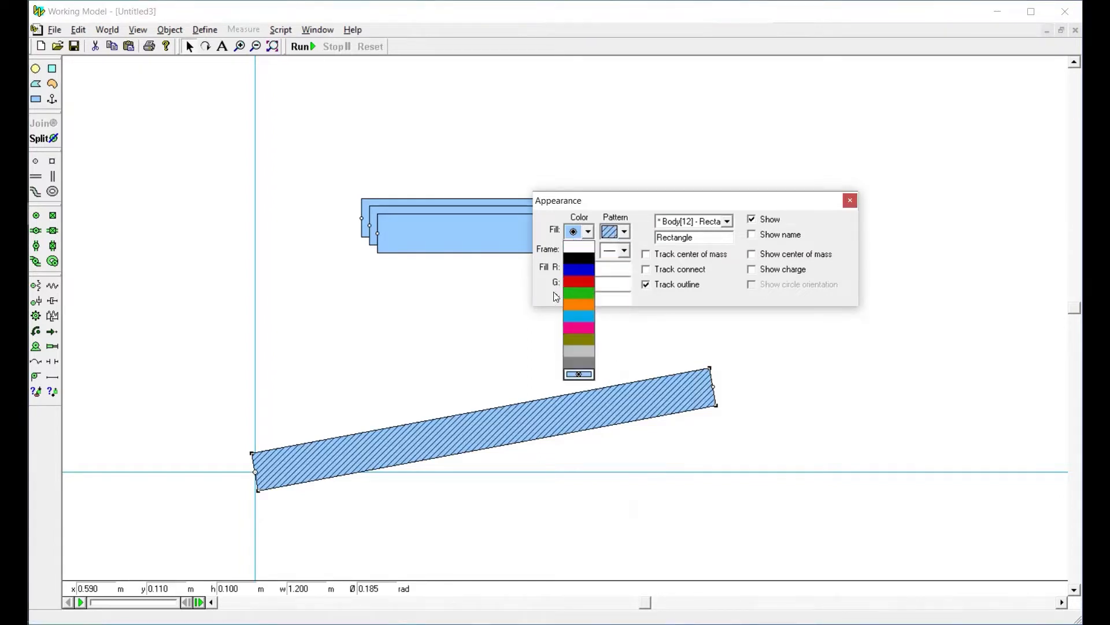
click(579, 351)
click(518, 364)
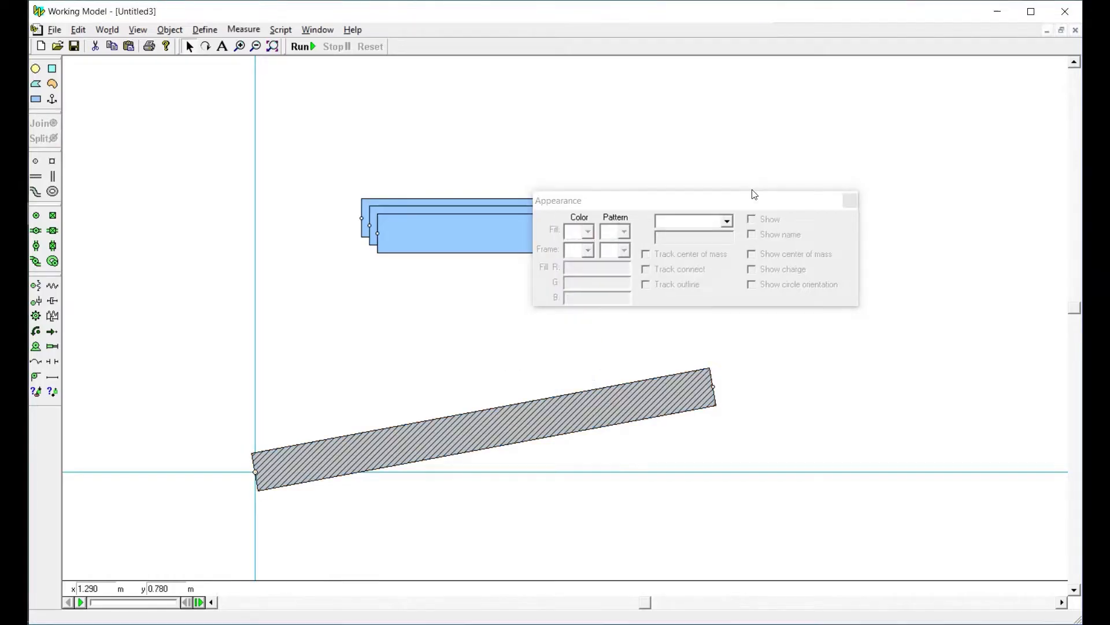
click(849, 200)
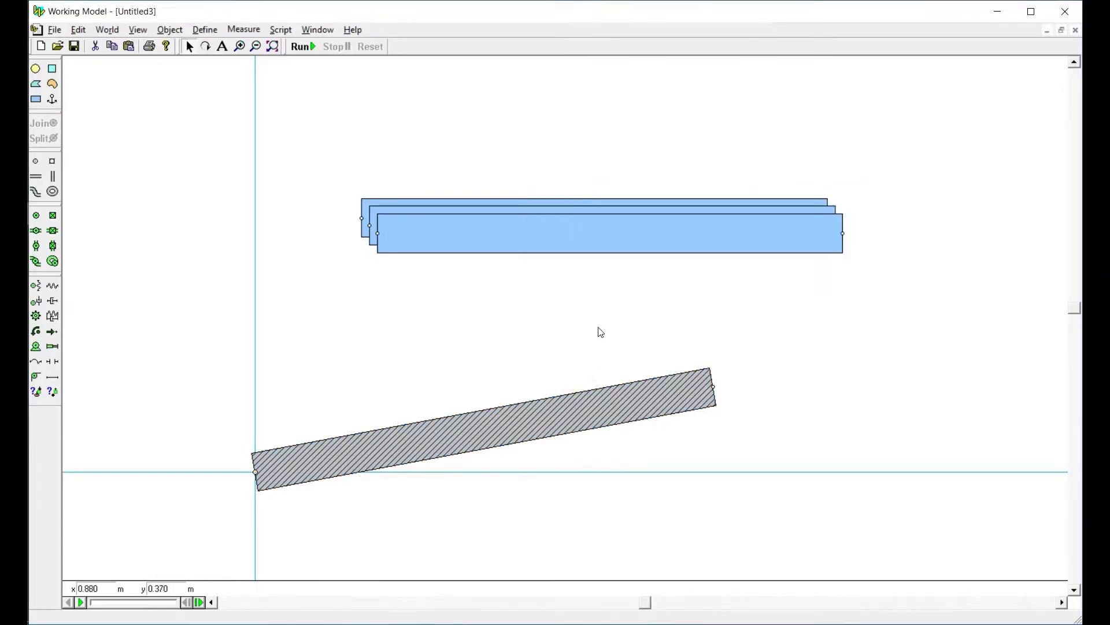
Move the front bar out of the stack of three to the space just above the hatched bar
drag(411, 251, 330, 339)
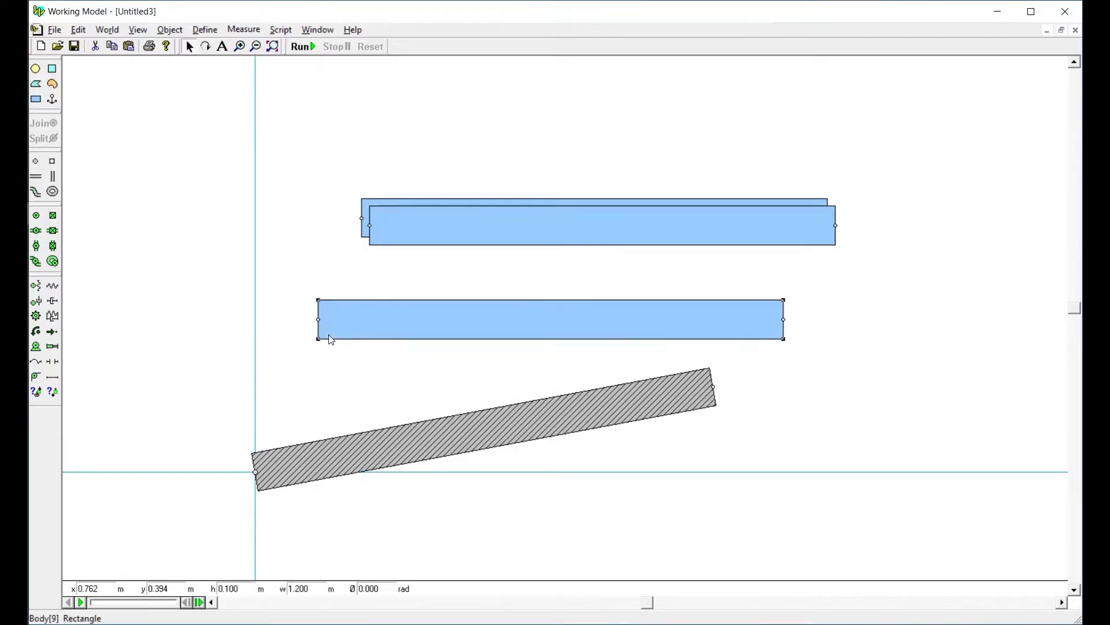
click(334, 349)
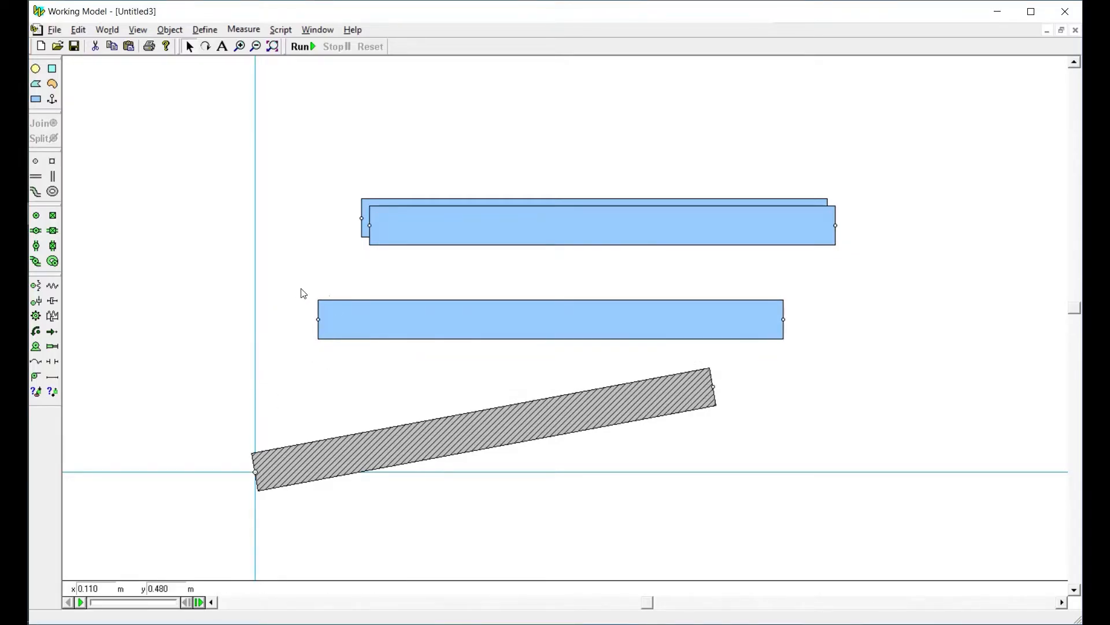
drag(341, 311, 335, 306)
drag(336, 305, 336, 305)
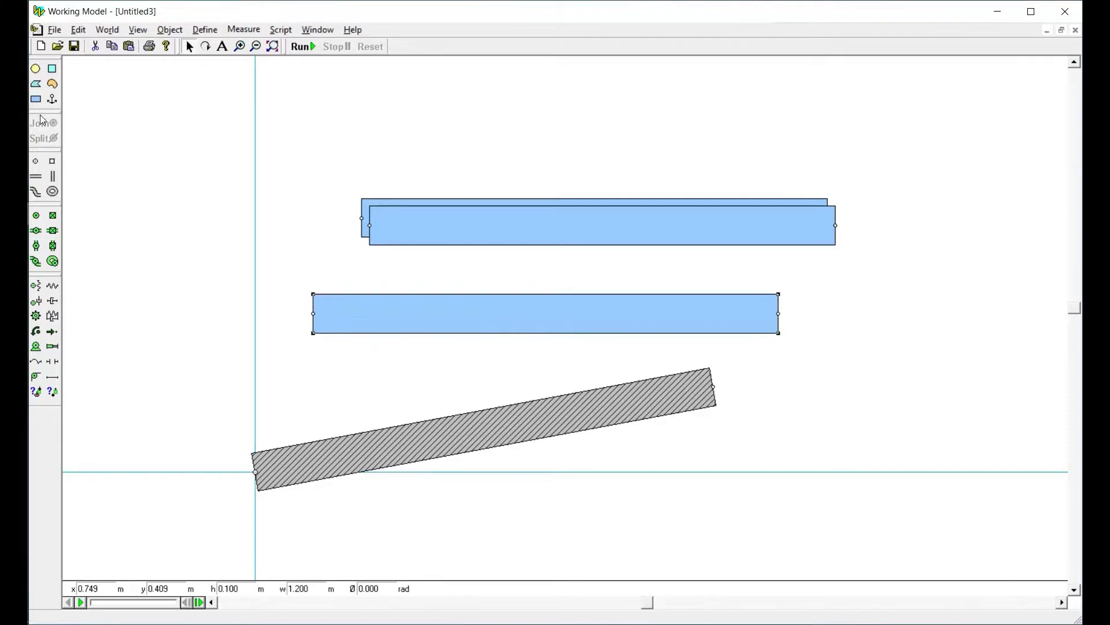
click(36, 99)
mouse_move(135, 123)
mouse_down()
mouse_move(171, 300)
mouse_move(164, 367)
mouse_up()
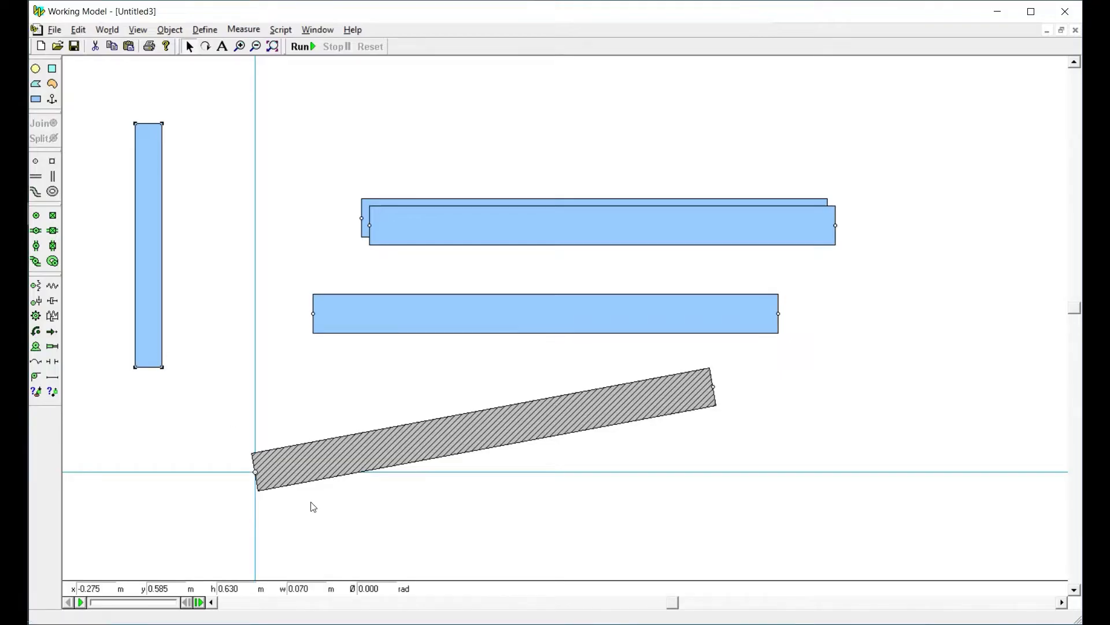
click(373, 591)
click(194, 391)
click(154, 341)
key(Delete)
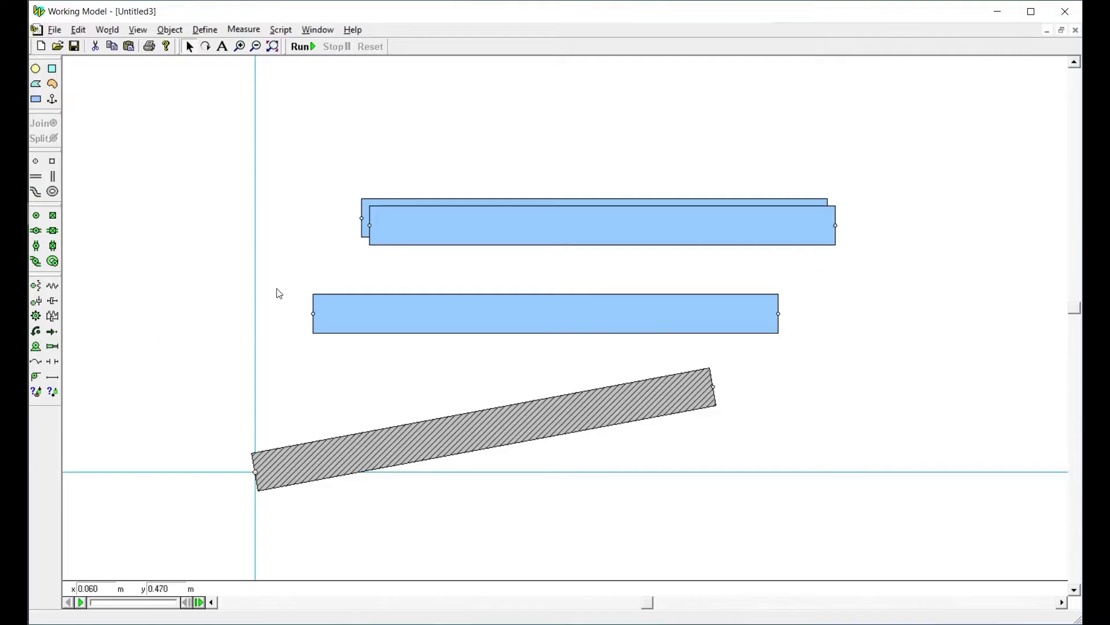
Nudge the loose bar slightly sideways above the hatched bar and select its right end point
drag(397, 324, 390, 328)
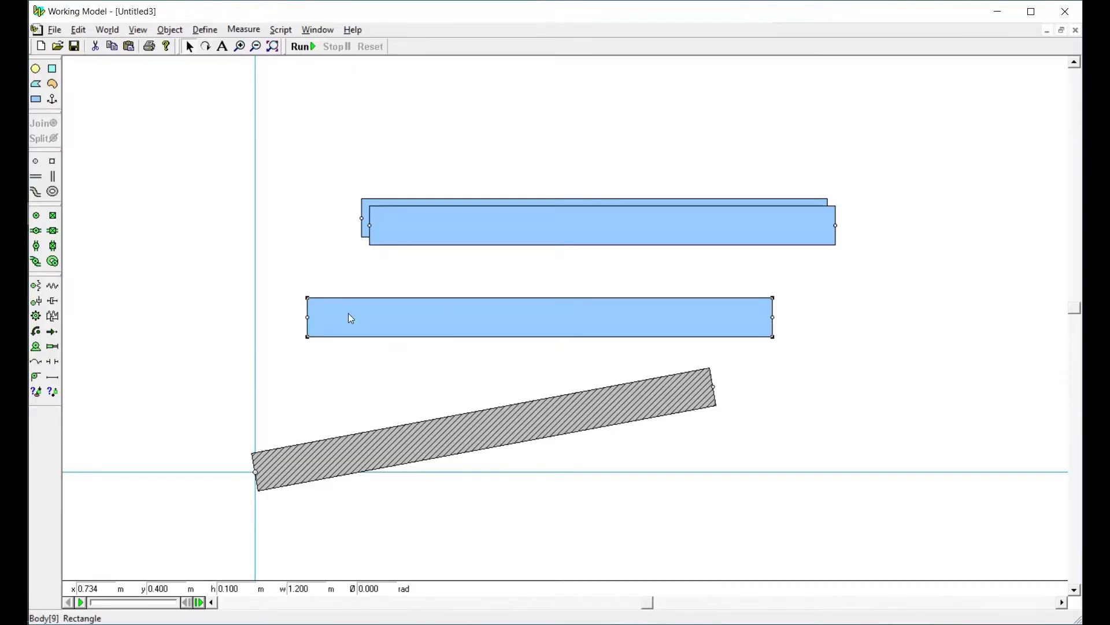
click(328, 274)
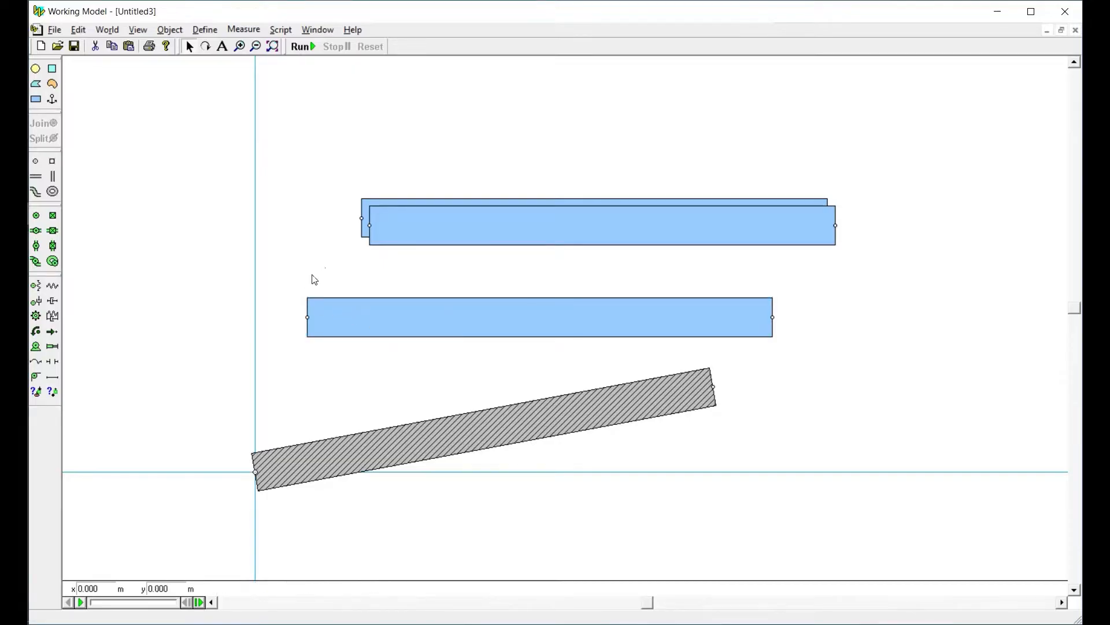
drag(333, 311, 333, 347)
drag(727, 270, 798, 357)
click(797, 353)
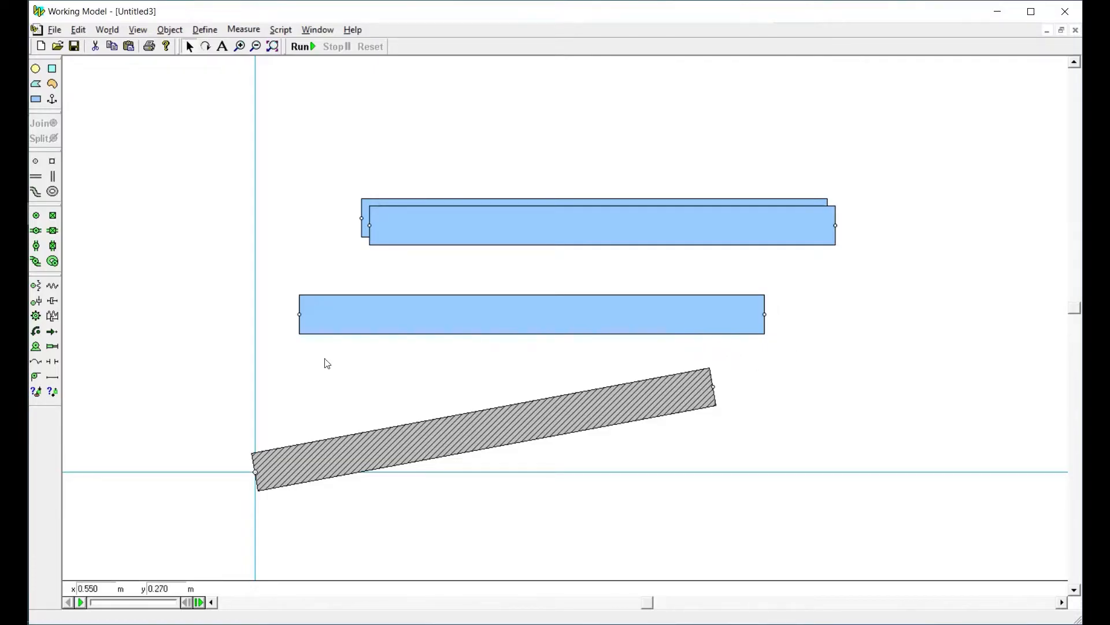
click(52, 331)
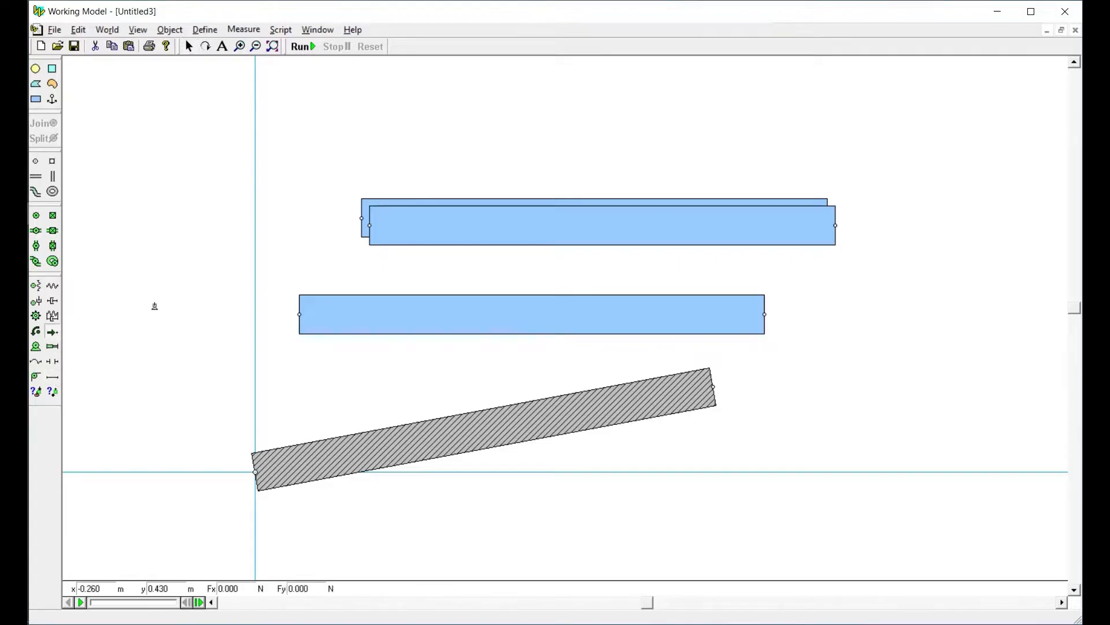
drag(155, 306, 243, 484)
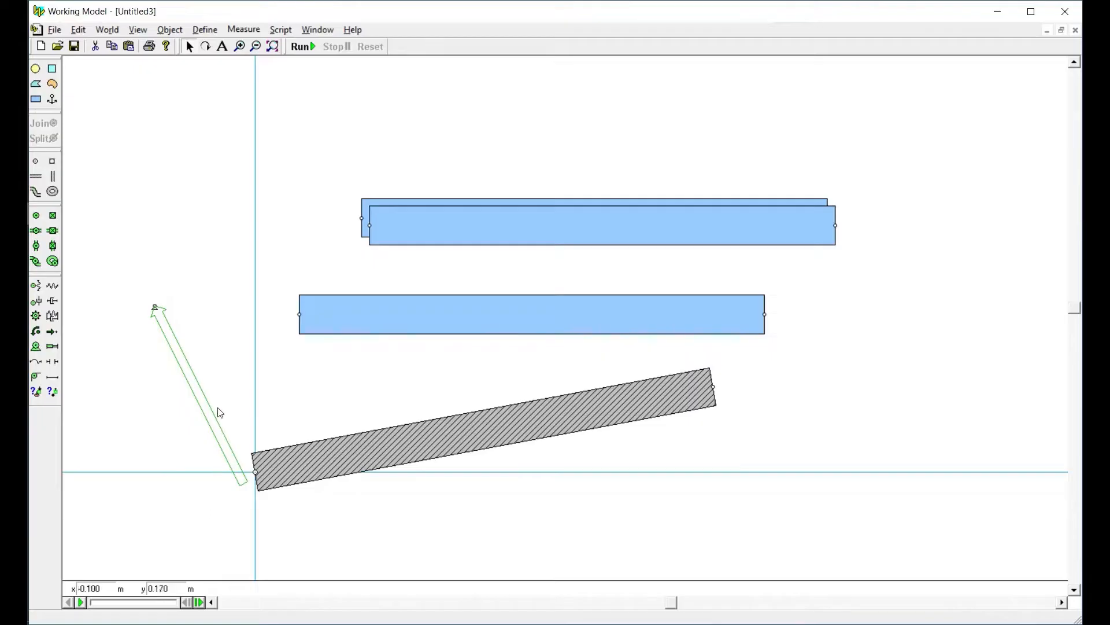
drag(270, 282, 337, 356)
mouse_move(207, 440)
mouse_down()
mouse_move(329, 489)
mouse_move(337, 513)
mouse_up()
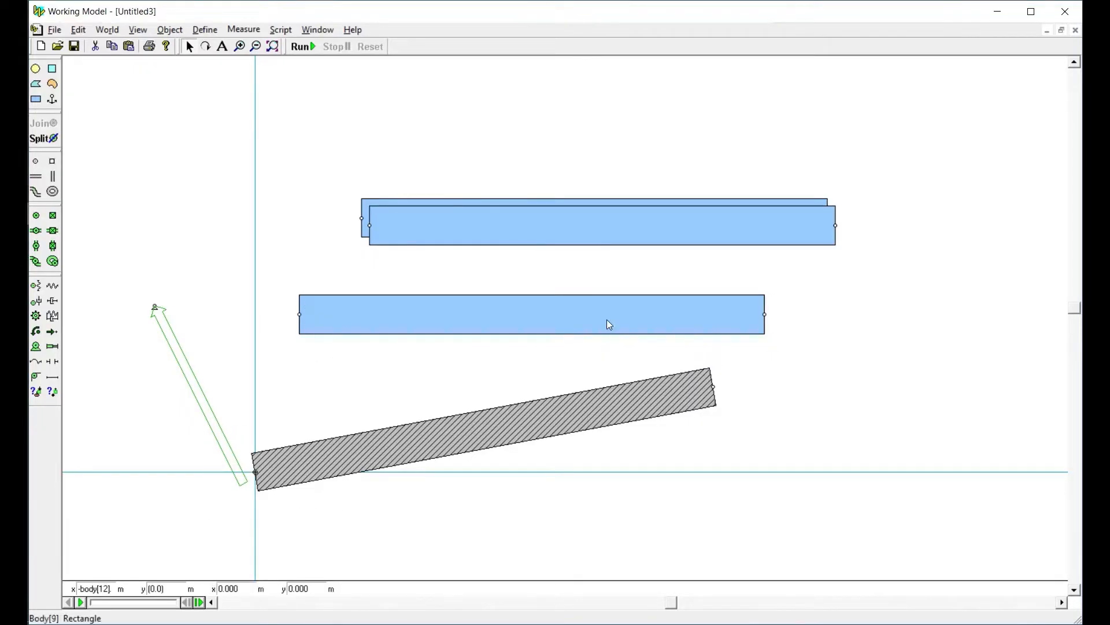
drag(700, 264, 797, 355)
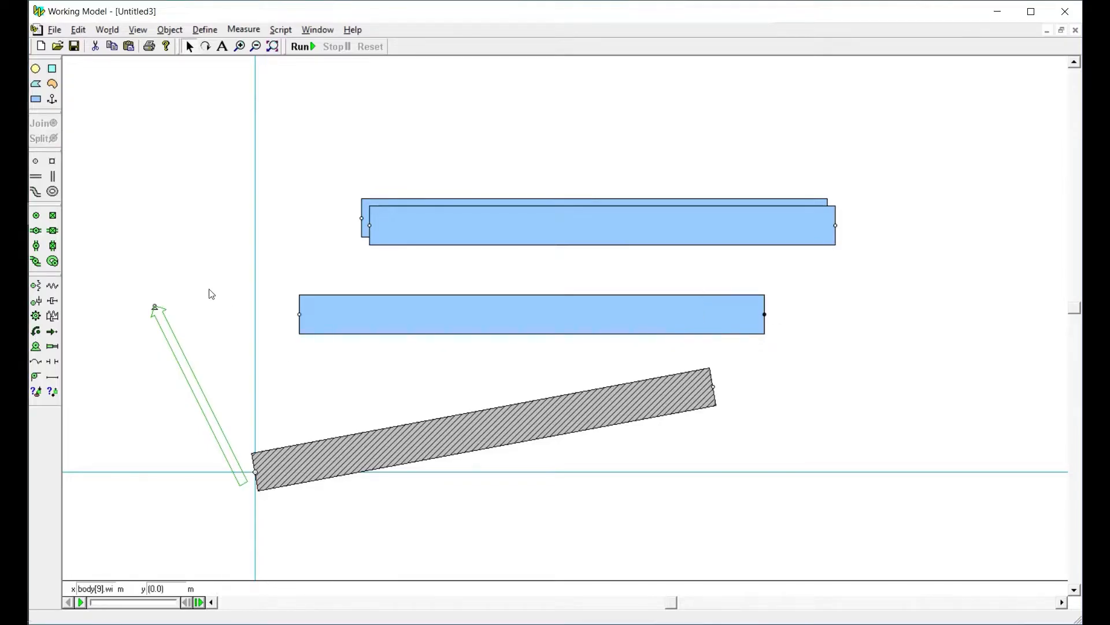
drag(105, 283, 211, 353)
click(196, 396)
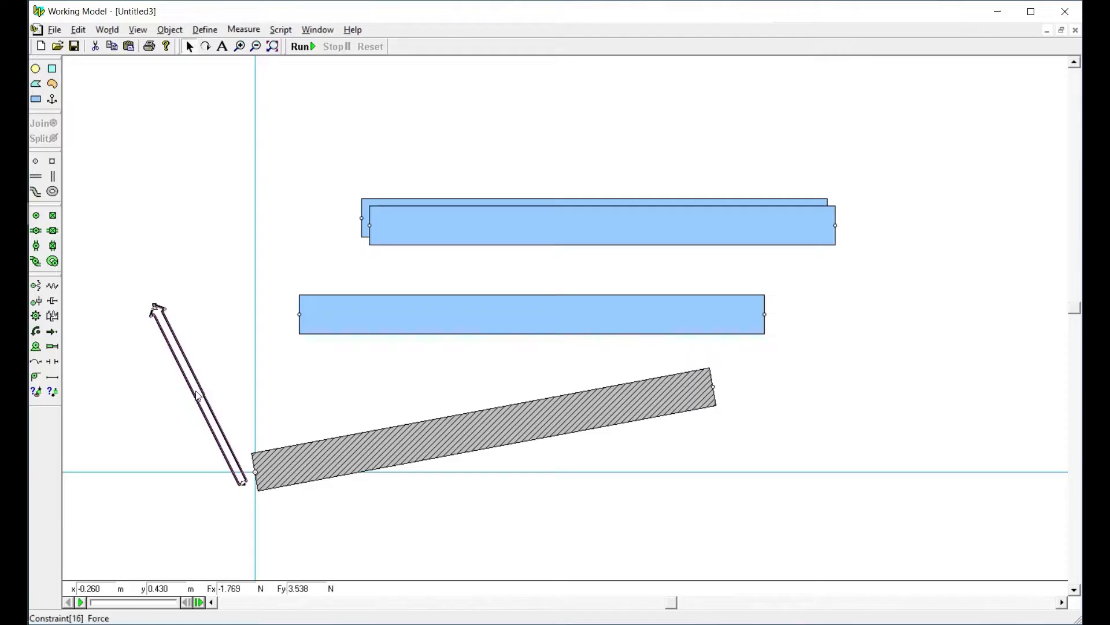
key(Delete)
Join the loose bar's left end point to the origin point and swing the bar up to the left of the vertical axis
drag(315, 316, 267, 396)
drag(175, 352, 286, 486)
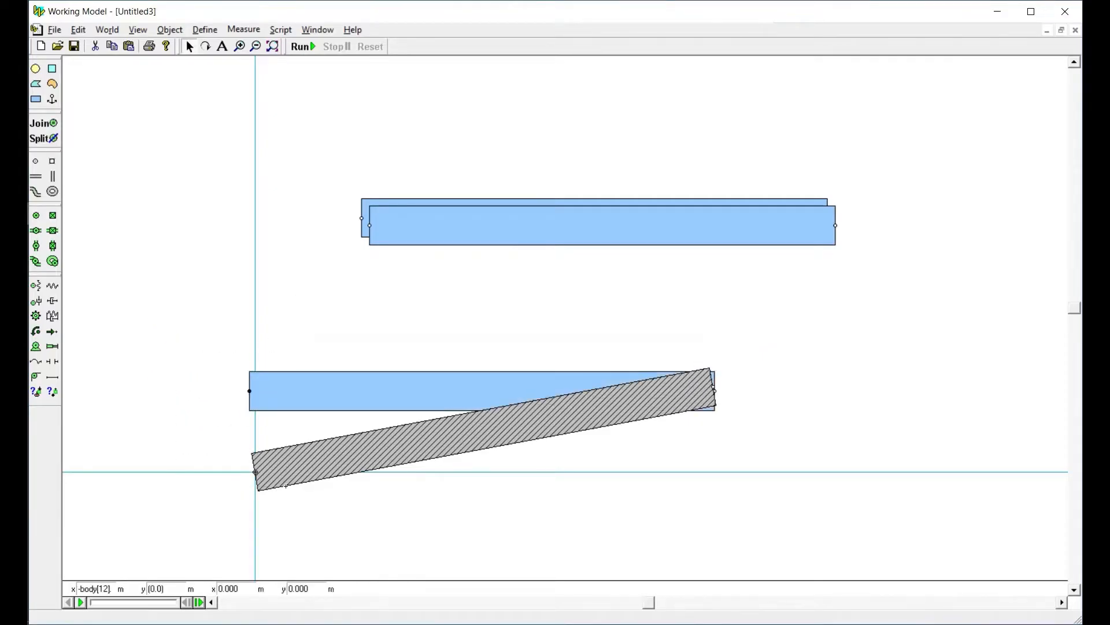
click(40, 123)
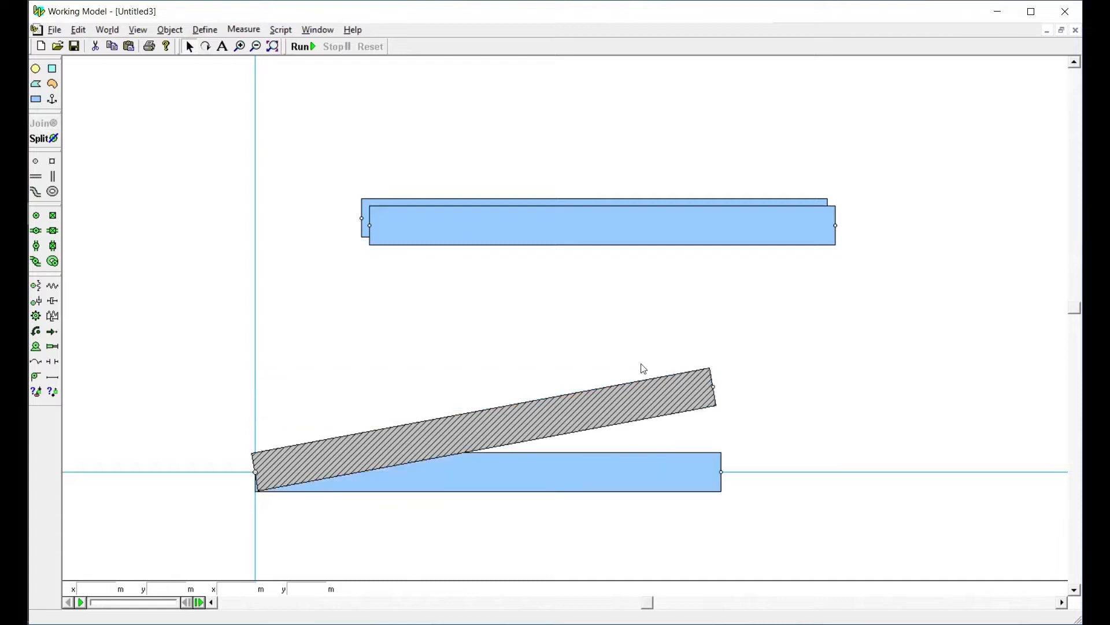
drag(635, 489, 172, 255)
click(273, 46)
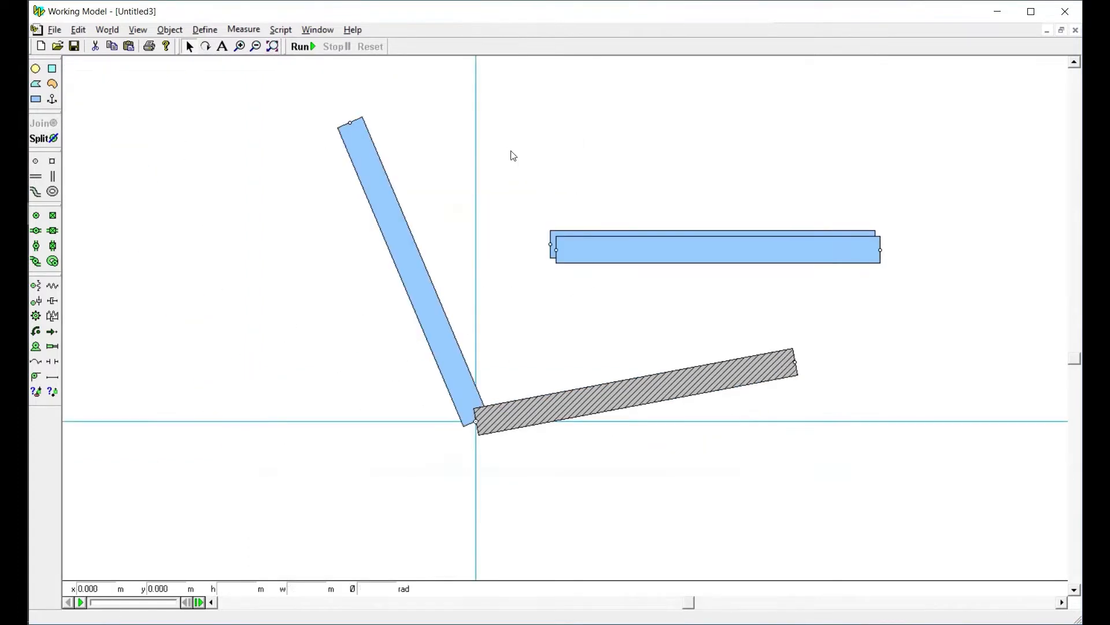
Join the left end point of the front stacked bar to the upright bar's top end and swing it to about 0.141 rad
click(603, 248)
drag(603, 248, 443, 123)
drag(382, 90, 437, 164)
drag(669, 88, 763, 164)
drag(276, 75, 441, 164)
key(ctrl+j)
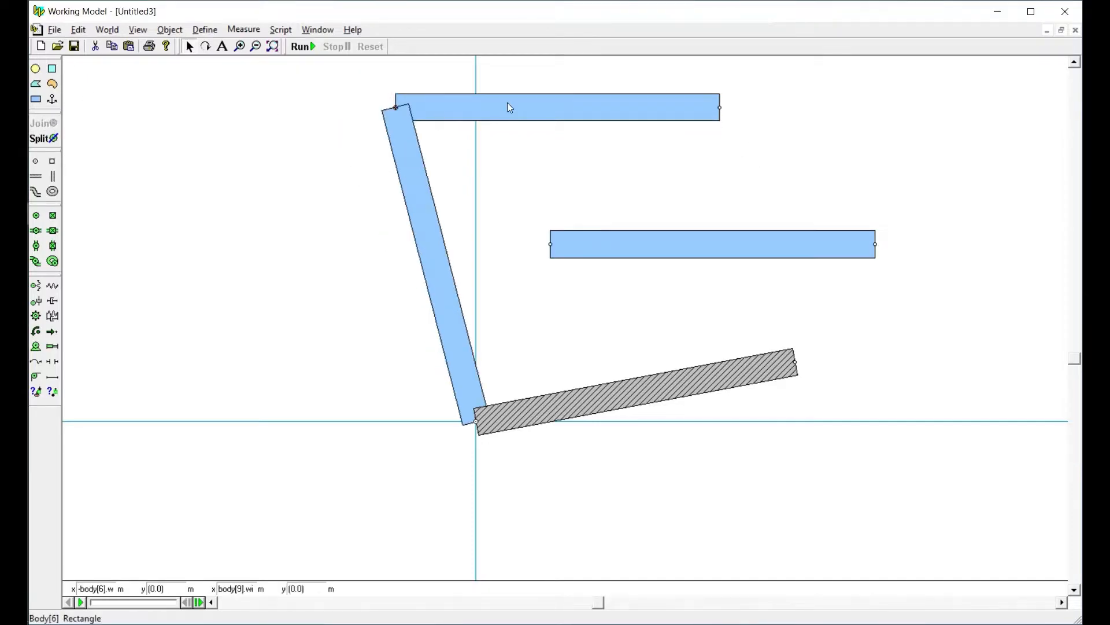
drag(606, 107, 623, 67)
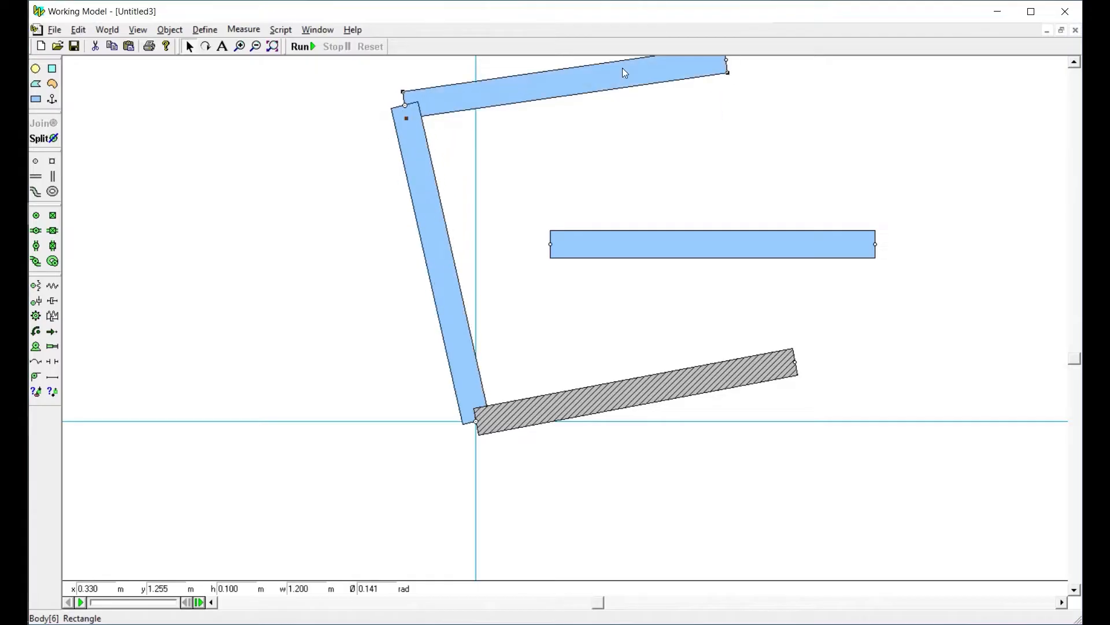
Place the last loose bar just beyond the right end of the hatched bar
click(598, 259)
mouse_move(598, 259)
mouse_down()
mouse_move(838, 322)
mouse_move(833, 338)
mouse_move(869, 371)
mouse_up()
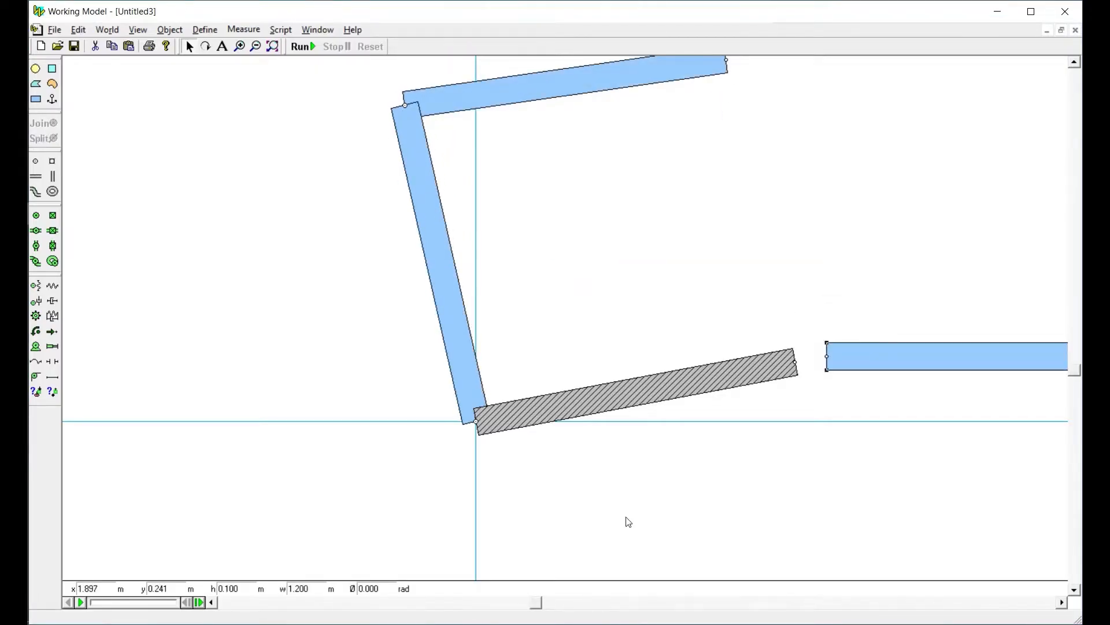
click(273, 47)
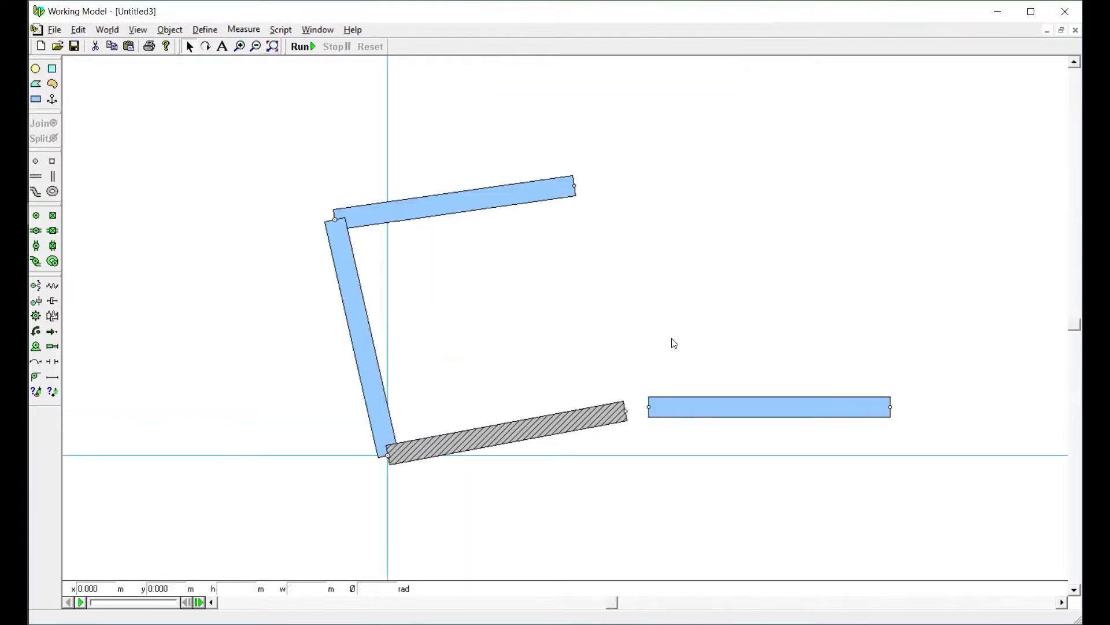
drag(685, 411, 674, 410)
Join the last bar's left end point to the hatched bar's right end point and raise the hatched bar to about 0.269 rad
drag(635, 361, 662, 435)
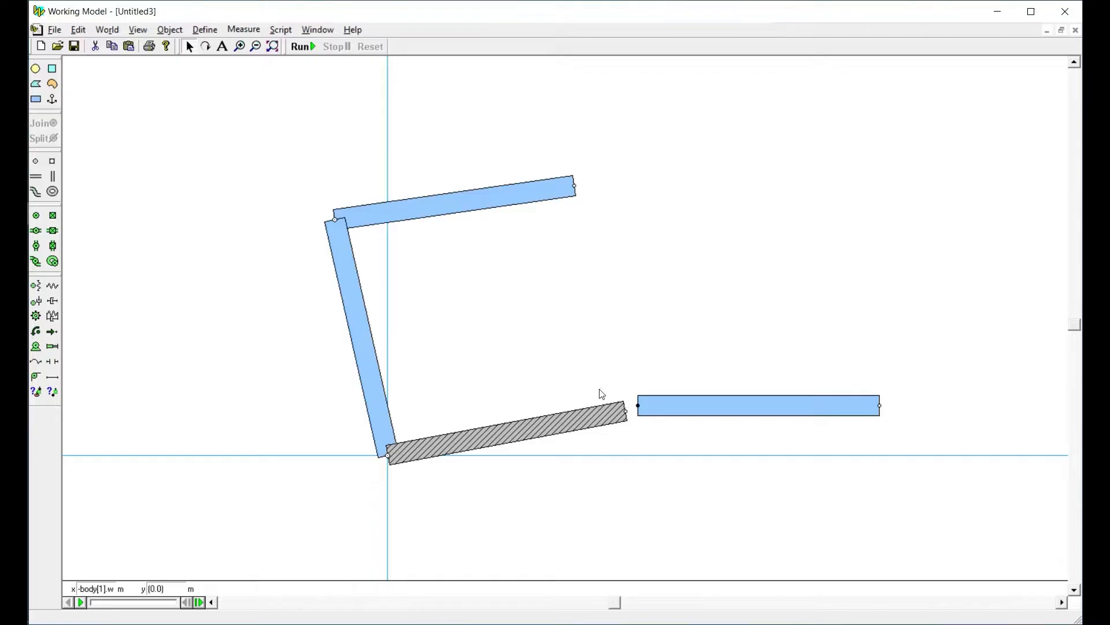
drag(598, 386, 630, 442)
drag(579, 350, 697, 443)
click(40, 123)
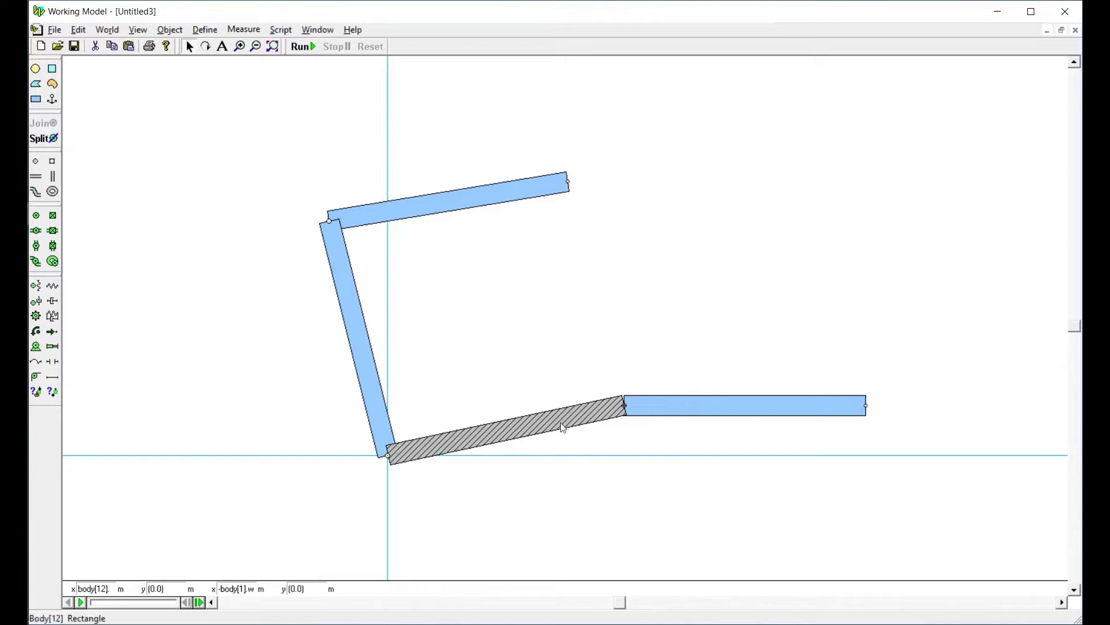
mouse_move(573, 425)
mouse_down()
mouse_move(535, 391)
mouse_move(555, 436)
mouse_move(543, 382)
mouse_move(575, 441)
mouse_move(550, 387)
mouse_move(561, 415)
mouse_up()
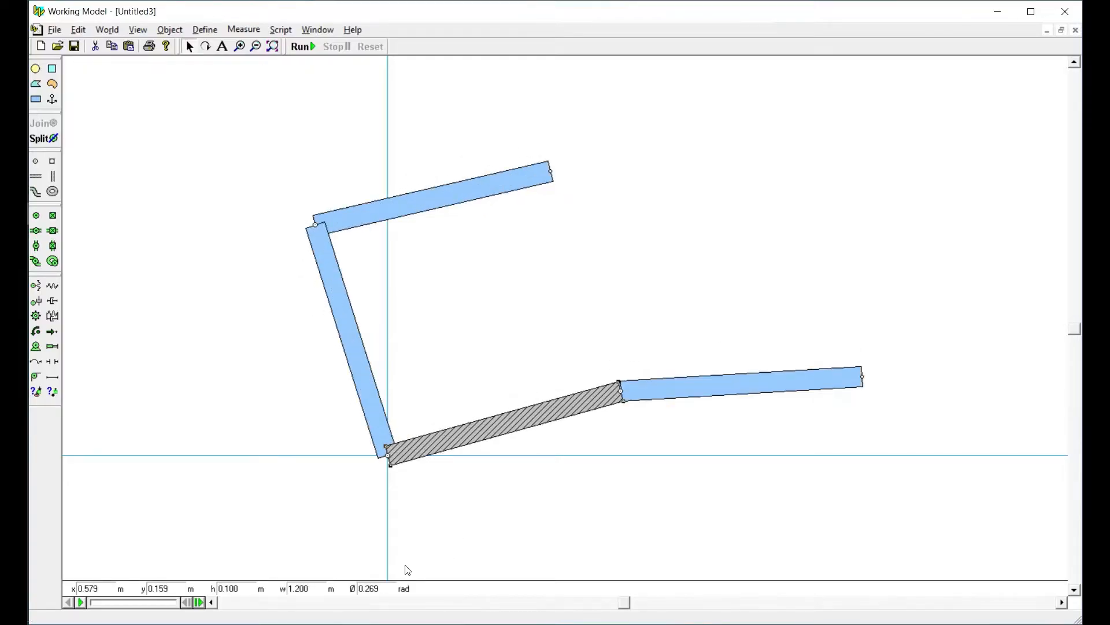
Change the unit system to SI (degrees)
click(194, 206)
click(139, 29)
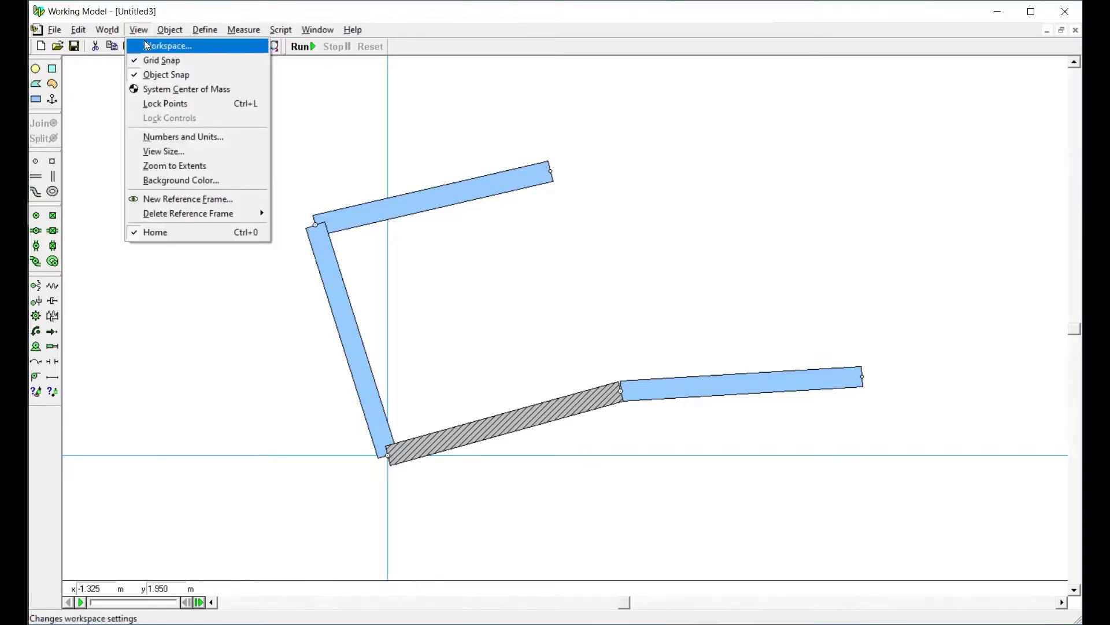
click(165, 137)
click(110, 139)
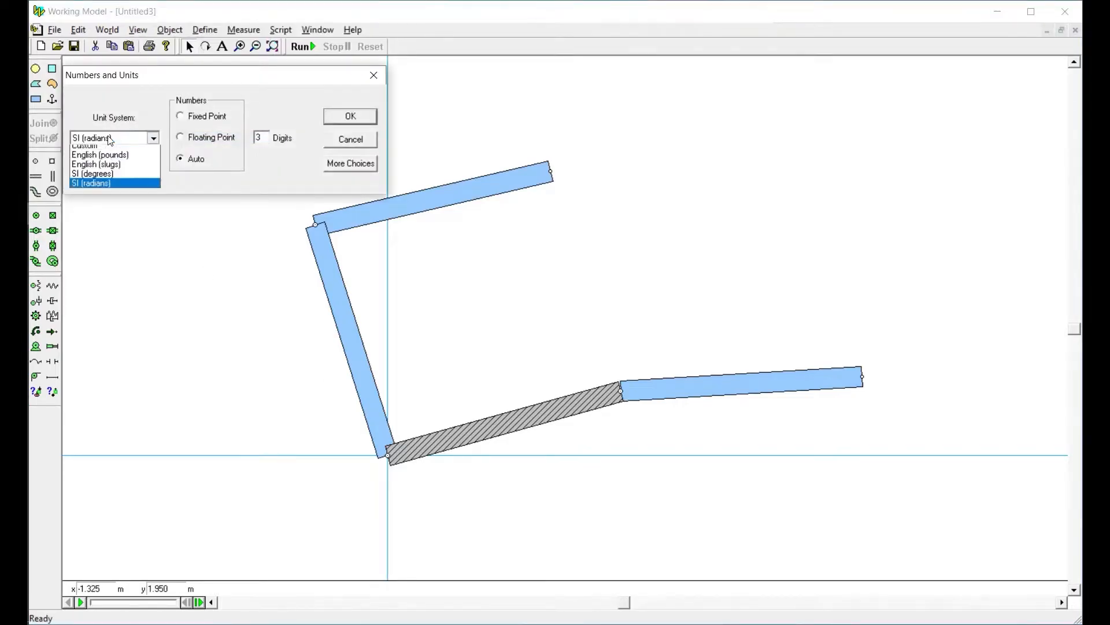
click(120, 208)
click(347, 117)
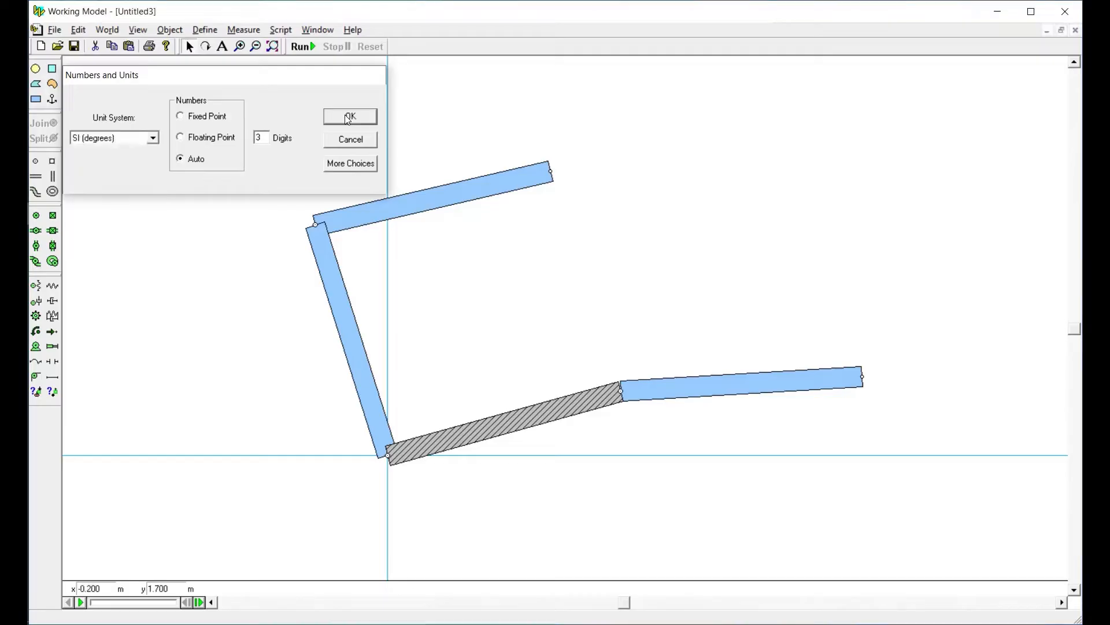
Set the hatched bar's angle to 15° and anchor that bar in place
click(549, 419)
double_click(376, 591)
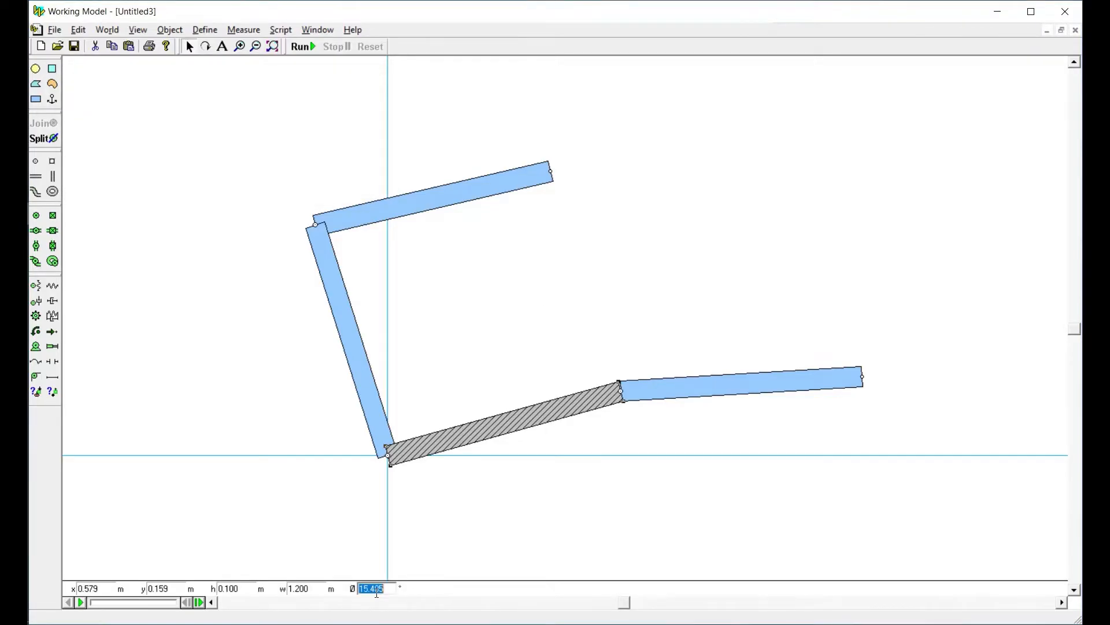
text(15)
key(Return)
click(174, 217)
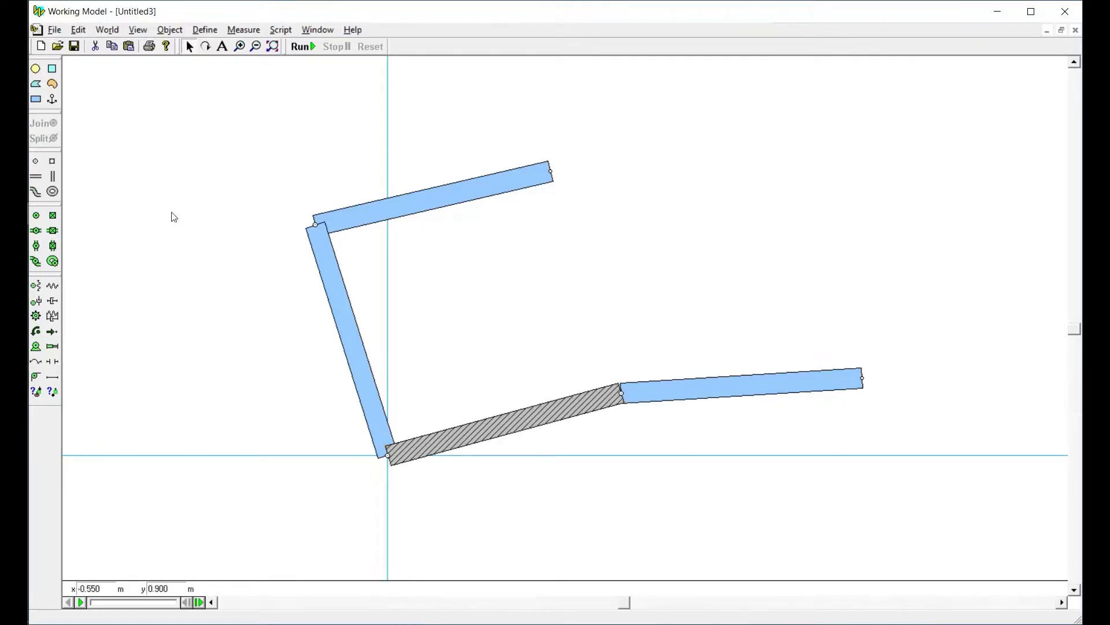
click(52, 99)
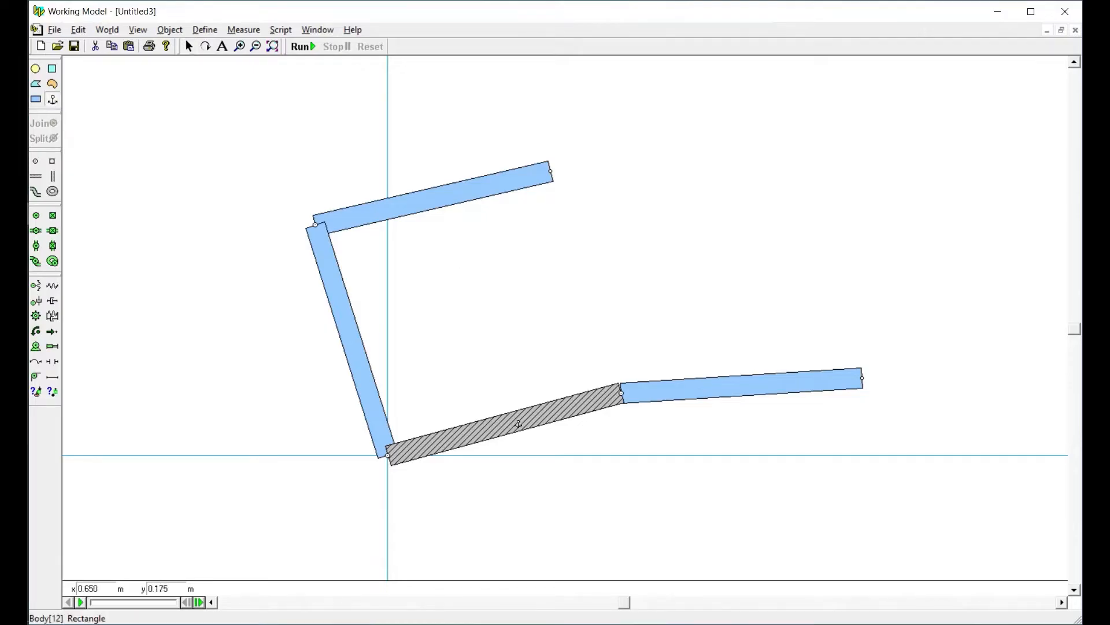
click(506, 427)
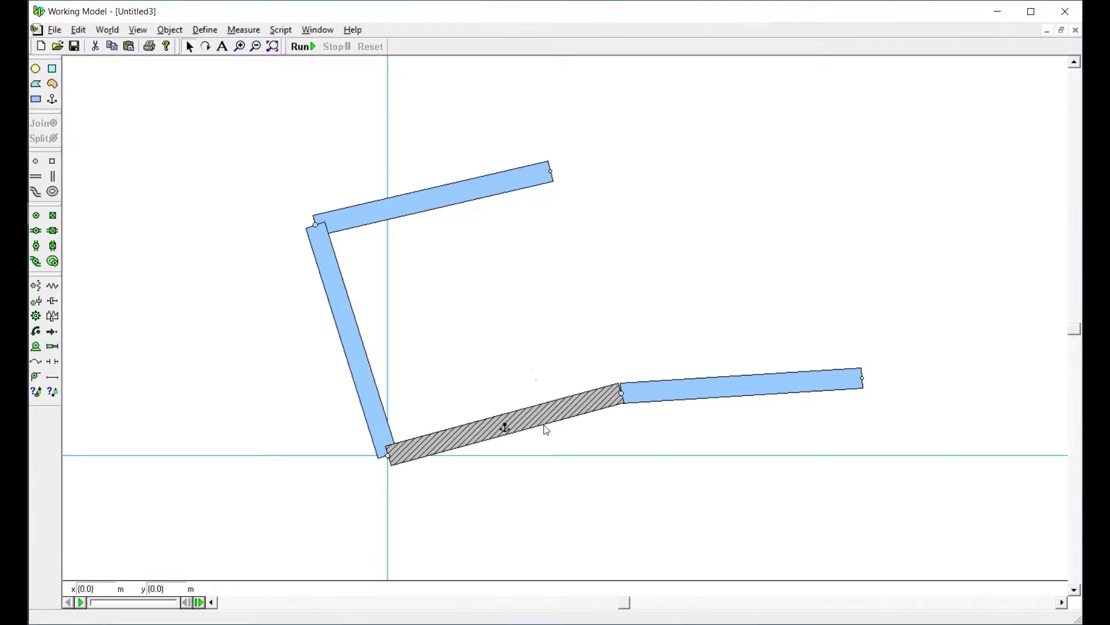
Join the right bar's upper end to the top bar's free end and swing the linkage until the left bar leans at about 74°
drag(806, 380, 656, 277)
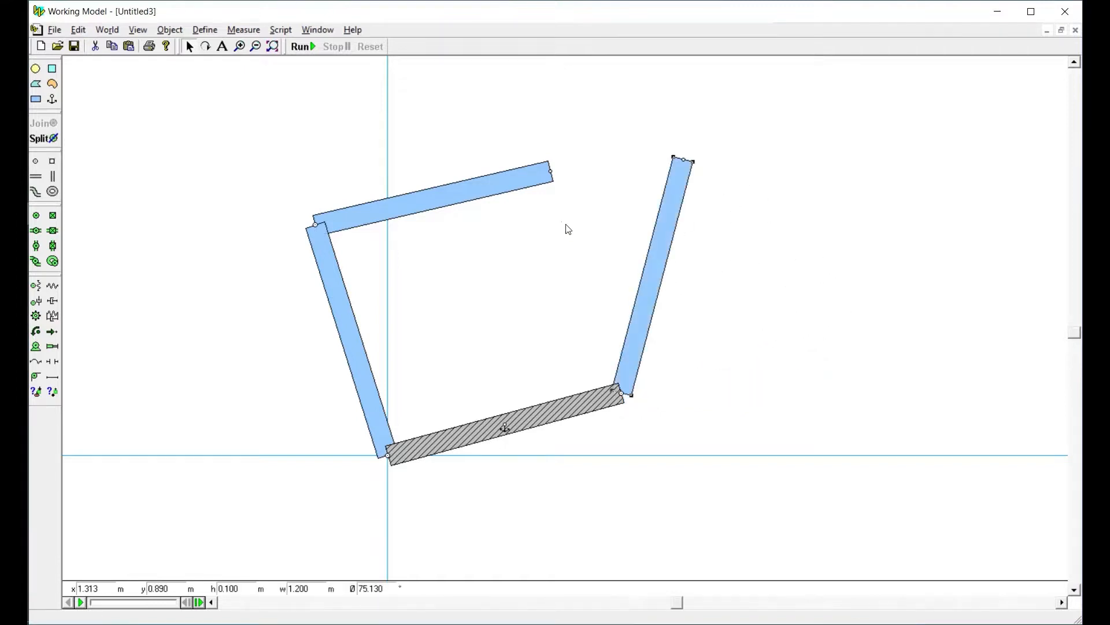
drag(529, 175, 756, 235)
click(44, 123)
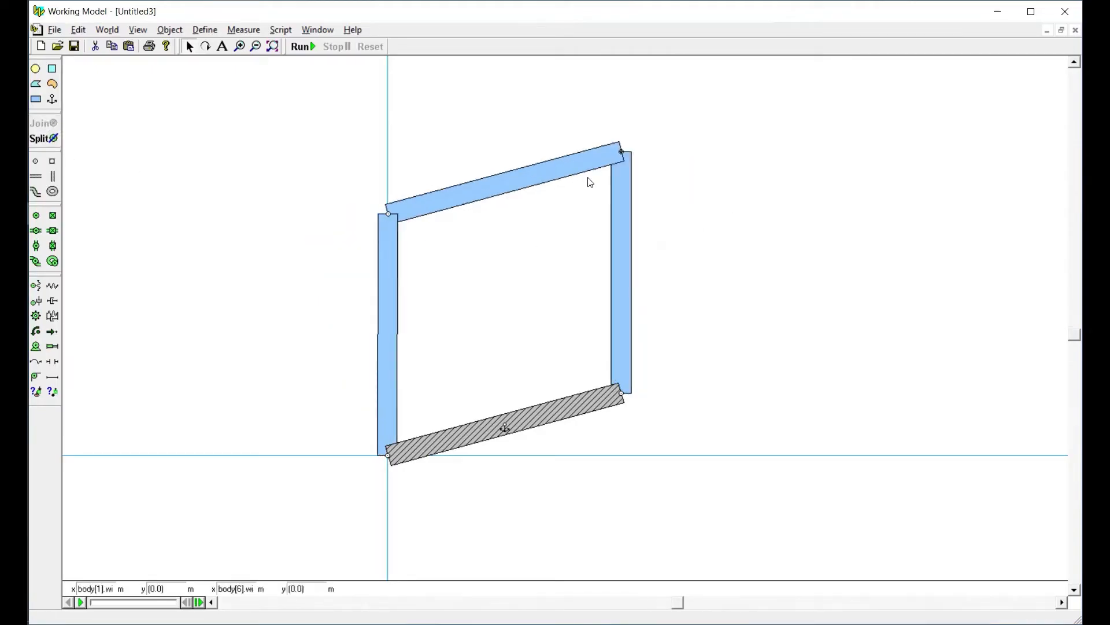
drag(557, 168, 575, 216)
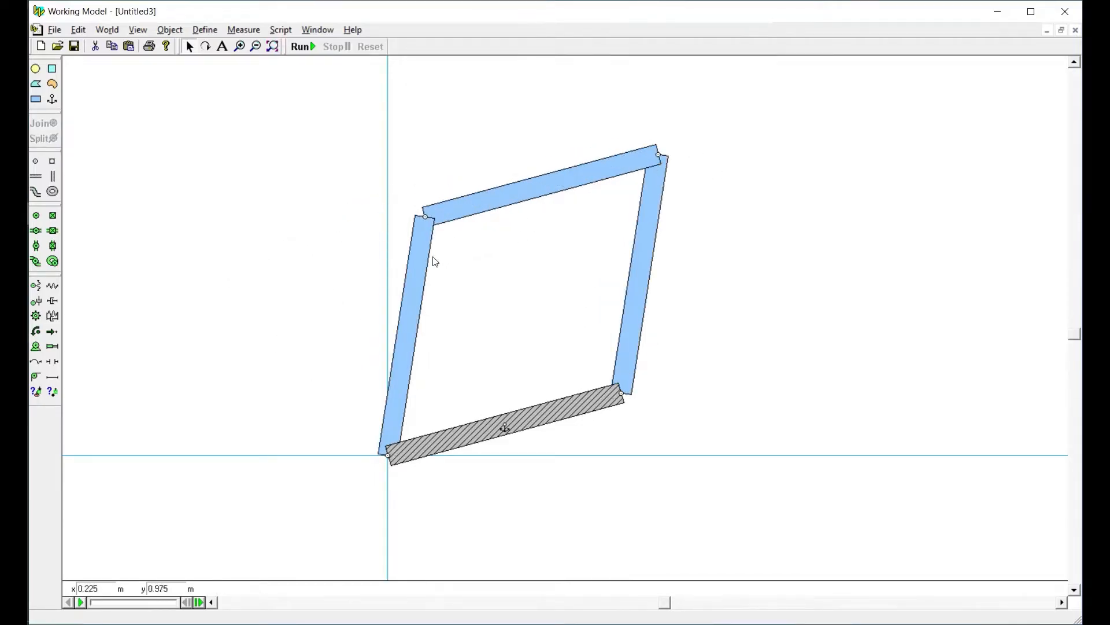
drag(425, 262, 434, 296)
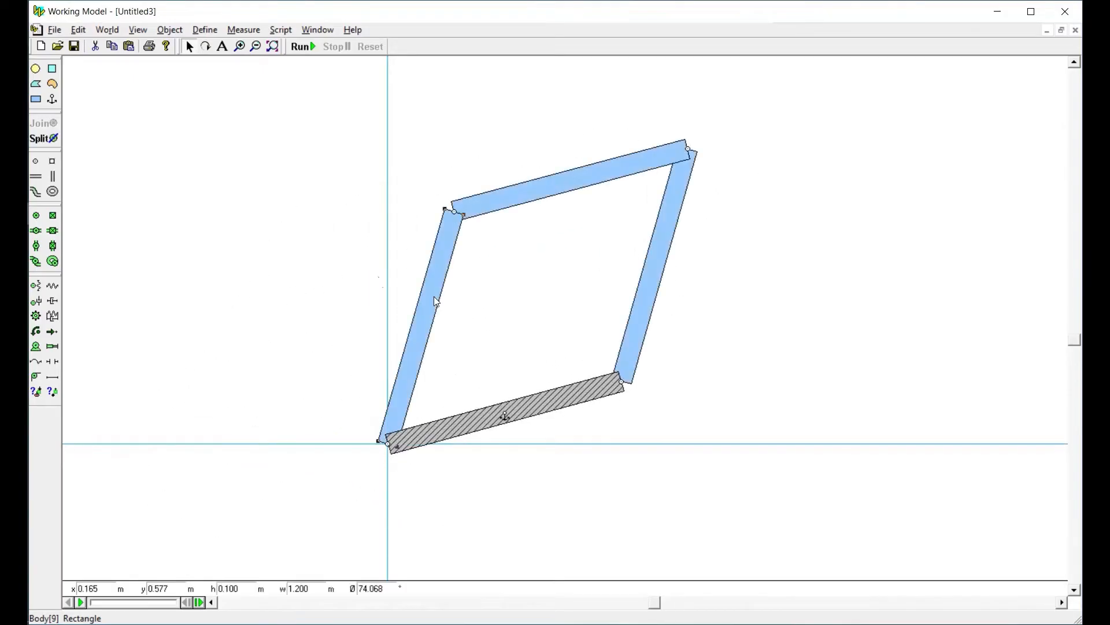
Set the width of the left bar pinned at the origin to 0.8 m
click(456, 243)
double_click(306, 588)
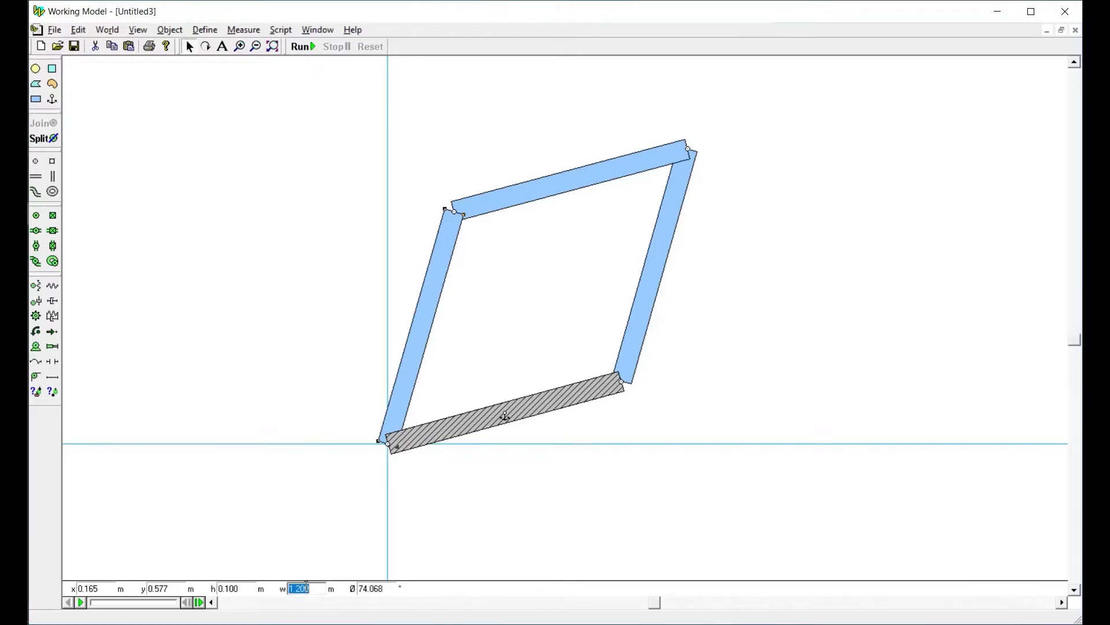
text(0.8)
key(Return)
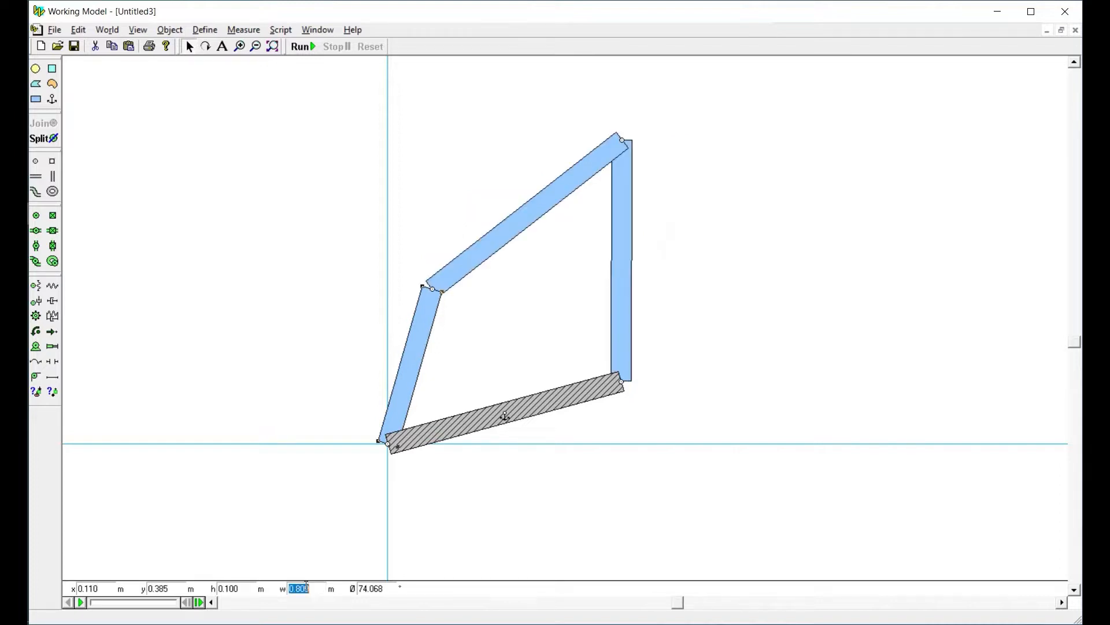
Set the width of the top connecting bar to 2 m
click(447, 266)
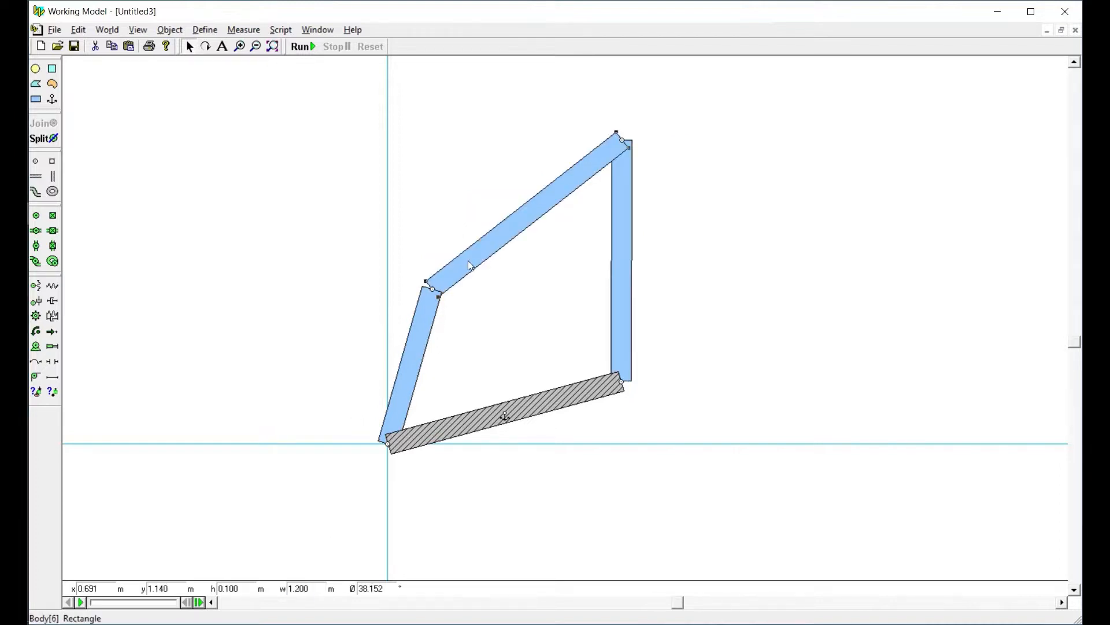
double_click(303, 588)
text(2)
key(Return)
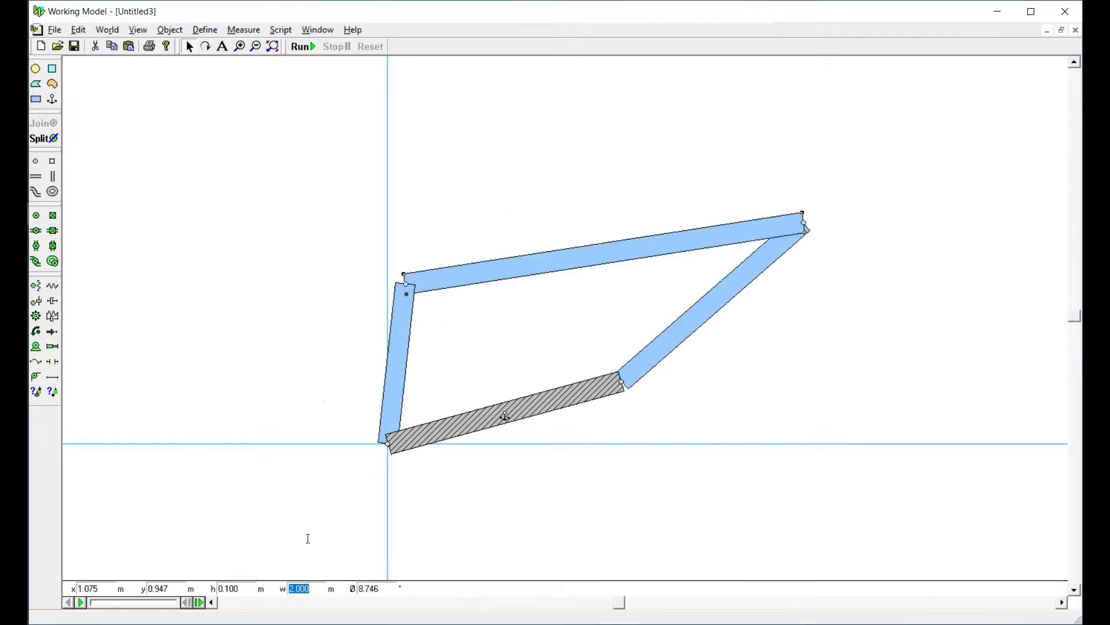
Set the width of the right bar to 2.2 m and fit the whole linkage in view
click(694, 313)
double_click(303, 592)
text(2.2)
key(Return)
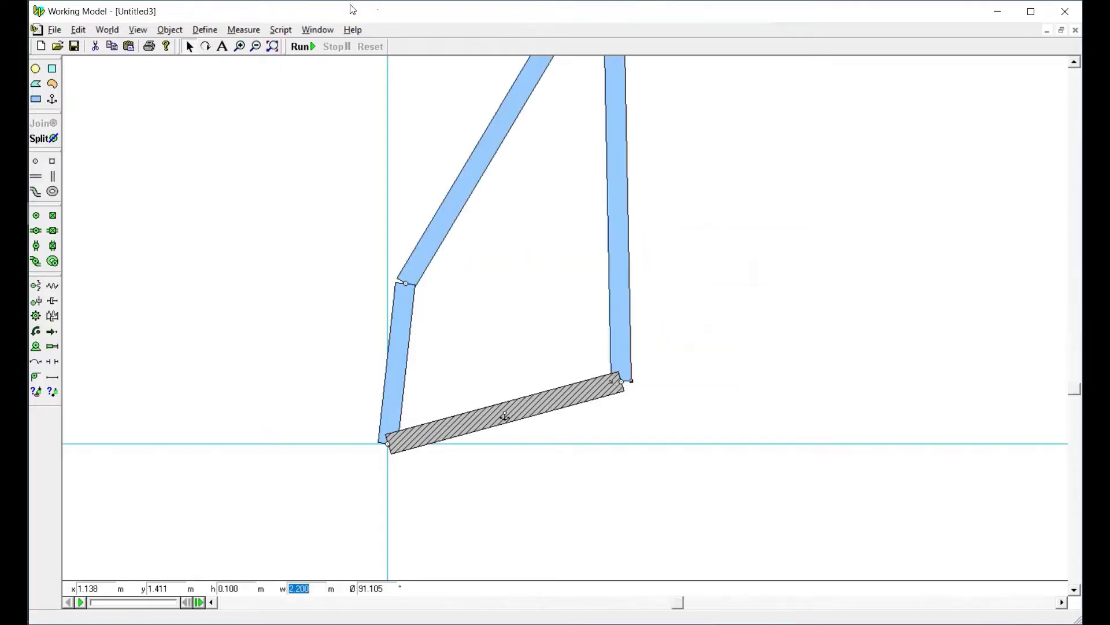
click(275, 49)
click(490, 341)
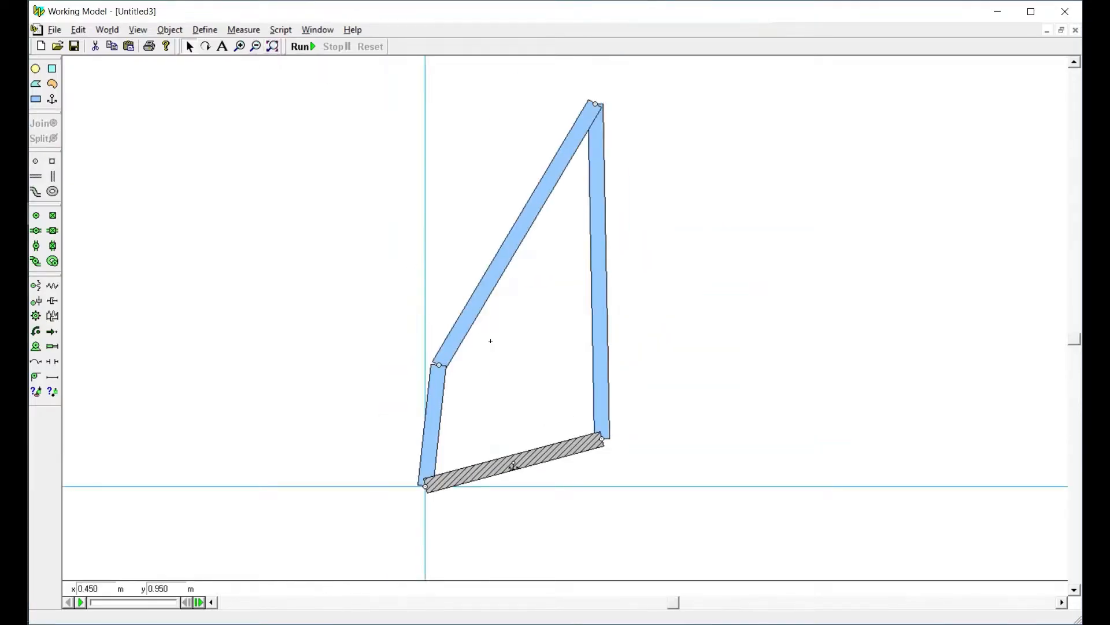
Swing the 0.8 m left bar to about 73.5° and fill it with dark blue
drag(437, 393, 462, 435)
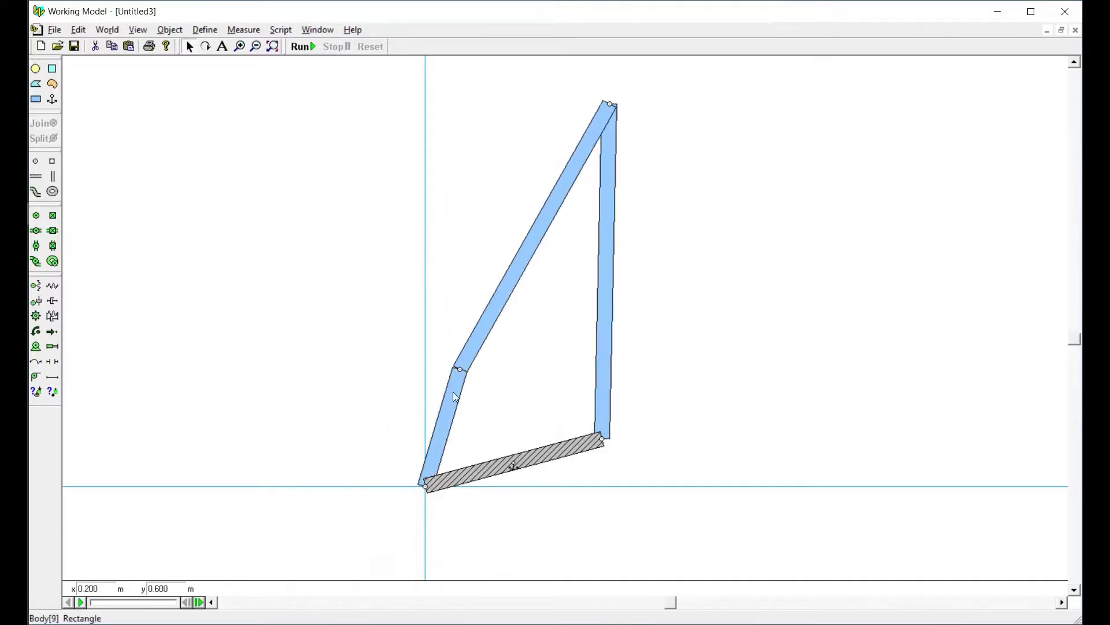
click(453, 390)
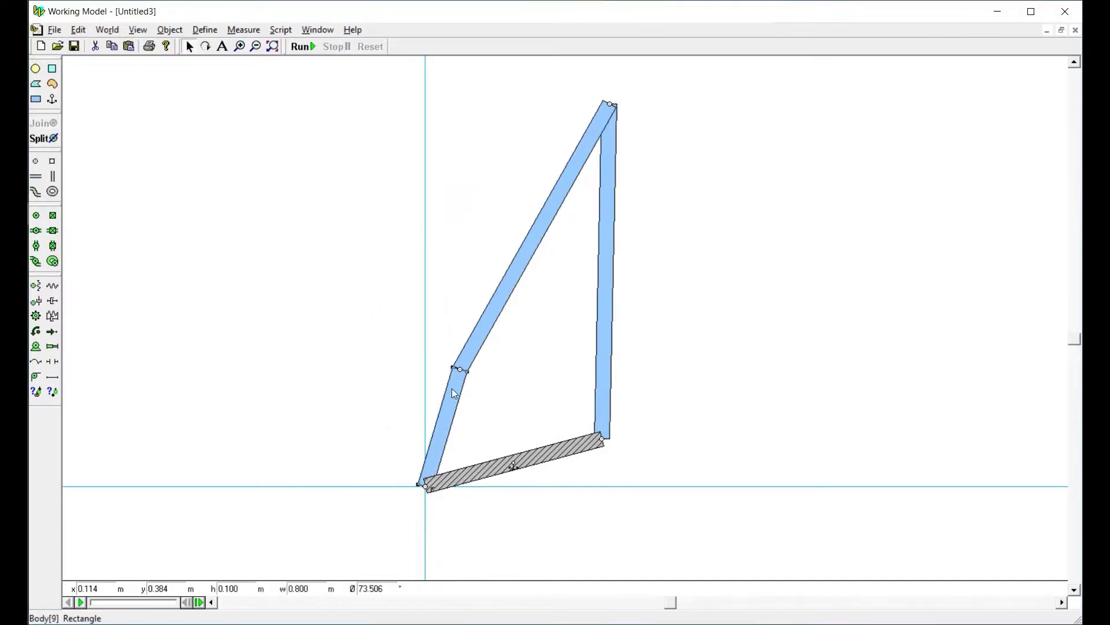
click(315, 29)
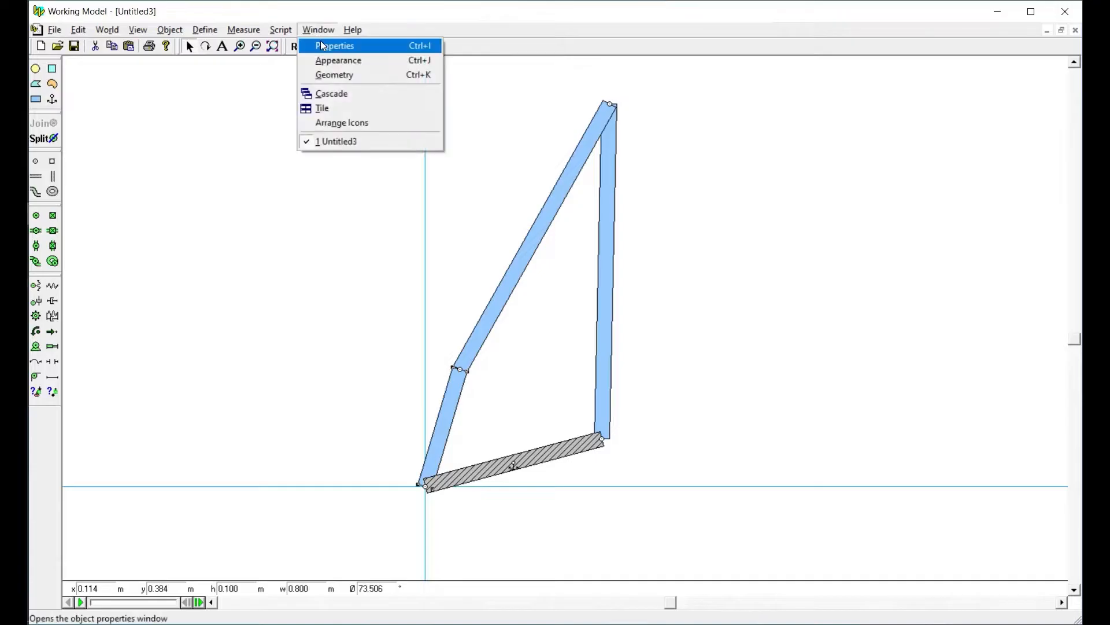
click(334, 63)
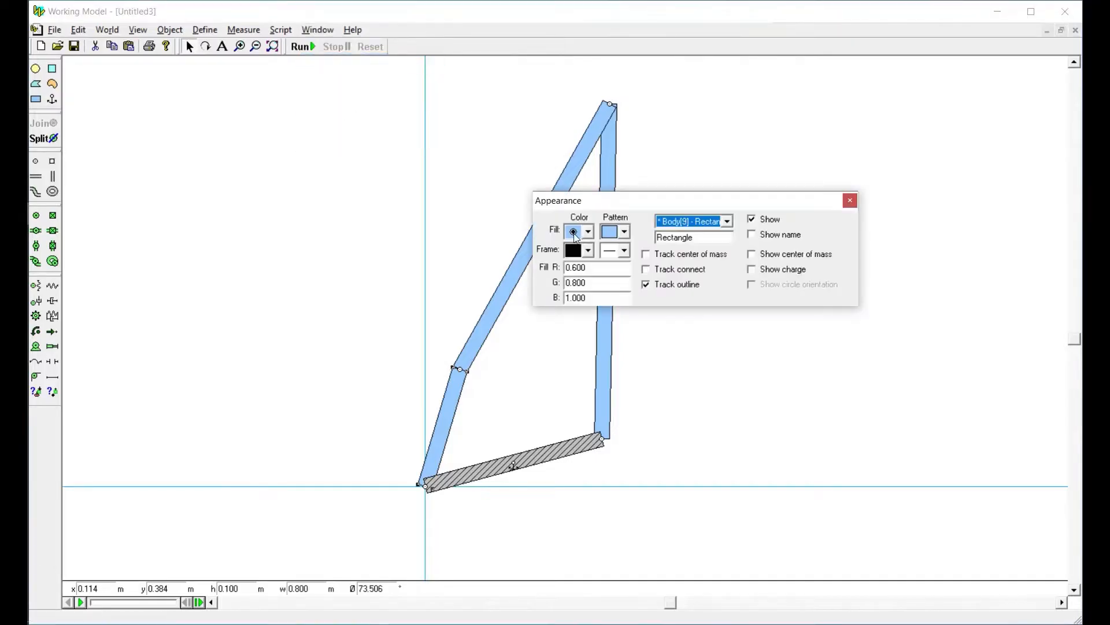
click(587, 232)
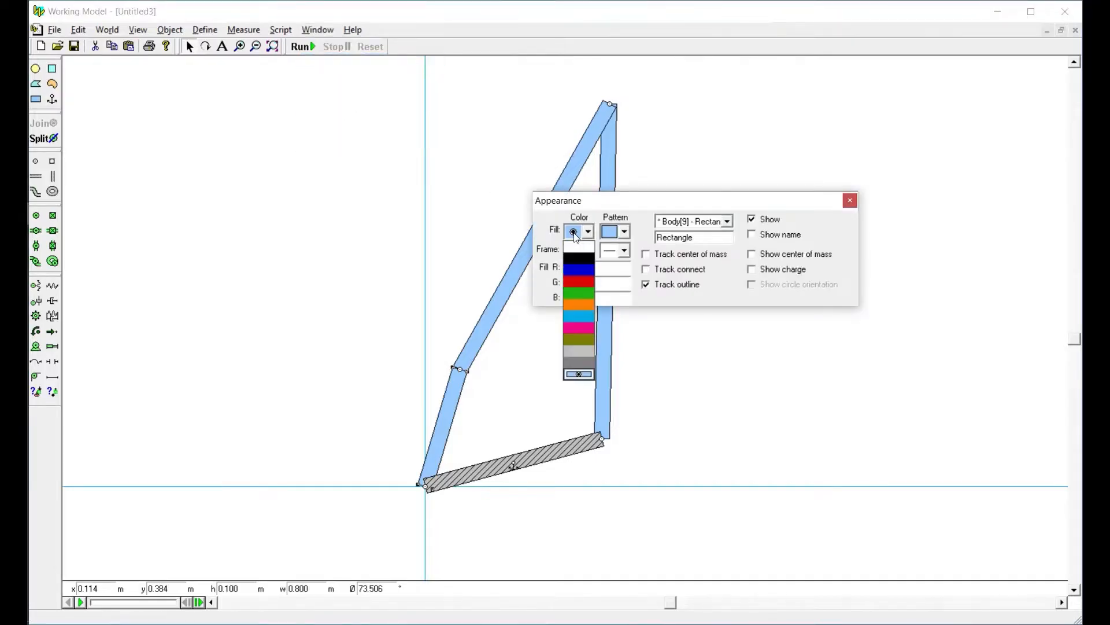
click(576, 269)
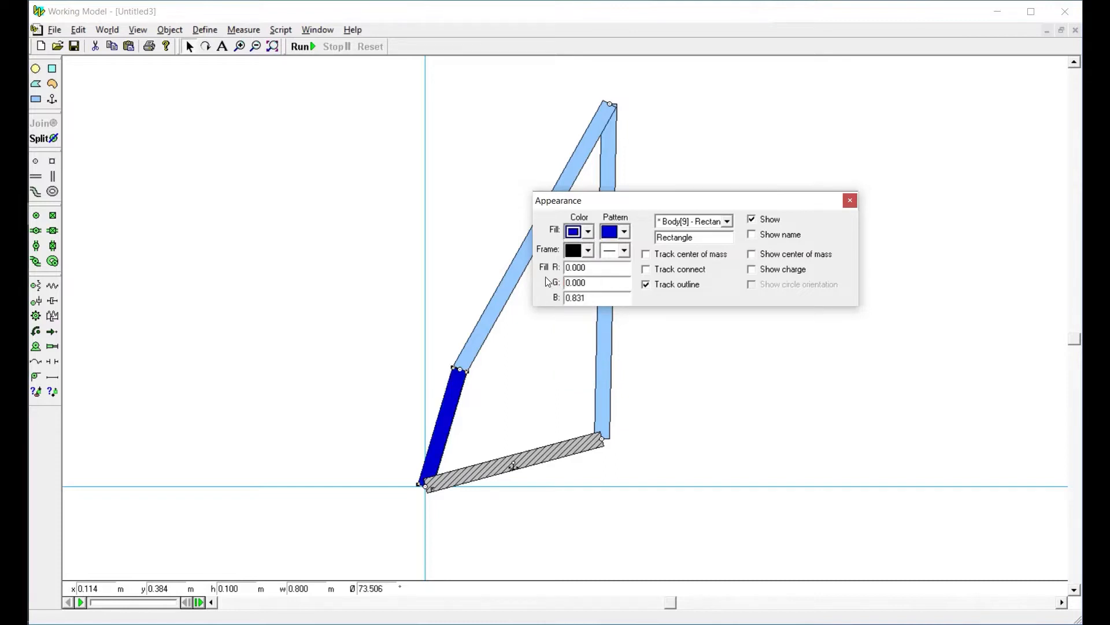
Fill the top connecting bar with green and the right bar with red
click(509, 285)
click(574, 233)
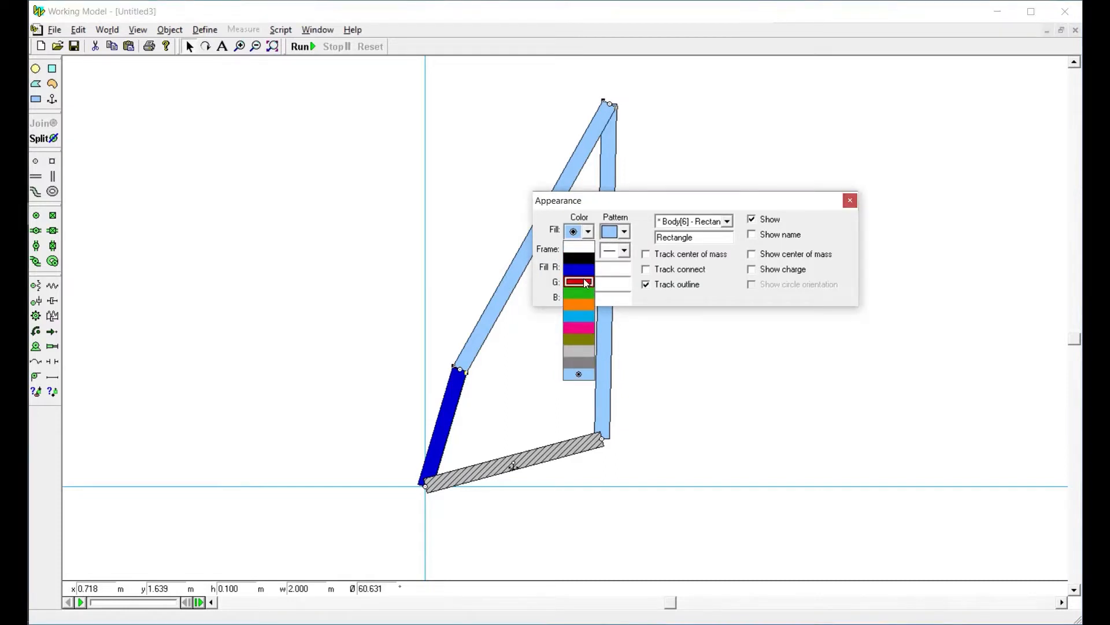
click(580, 292)
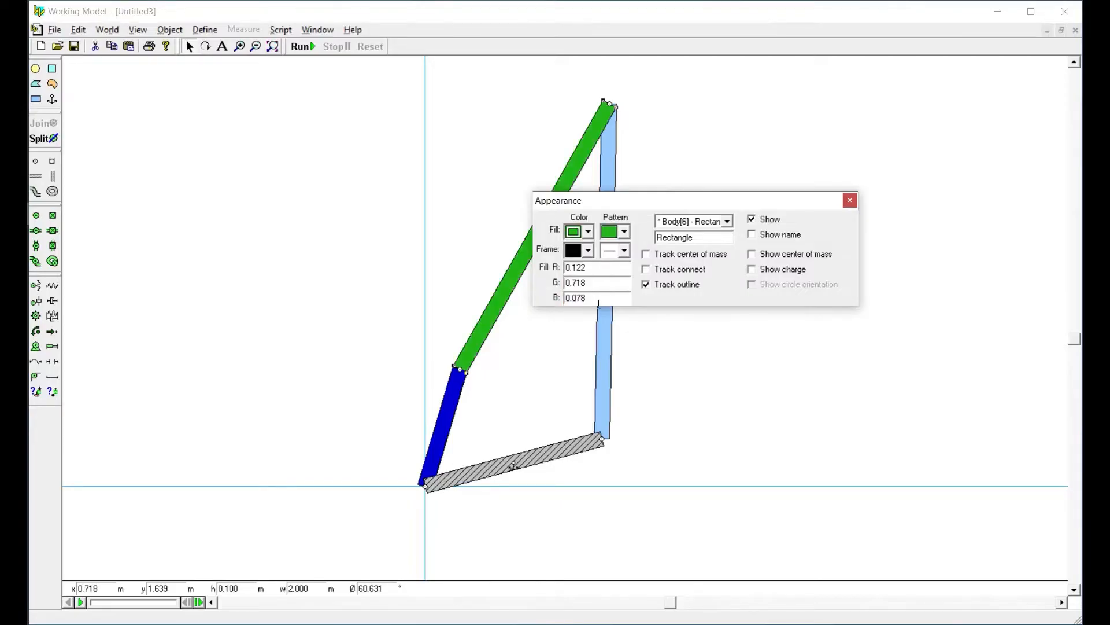
click(609, 357)
click(580, 231)
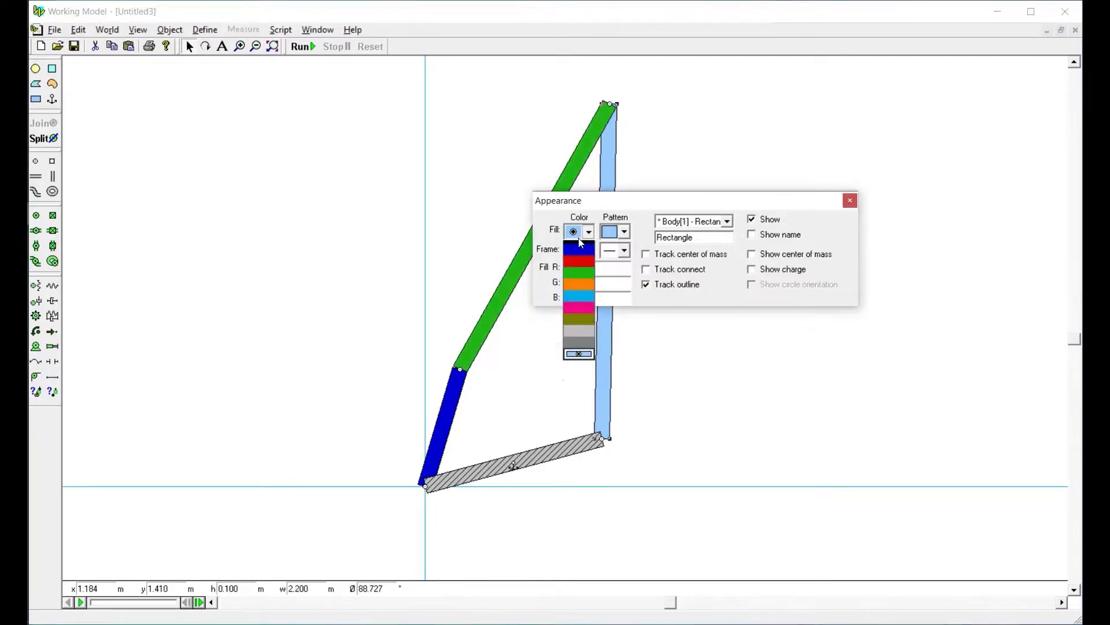
click(582, 290)
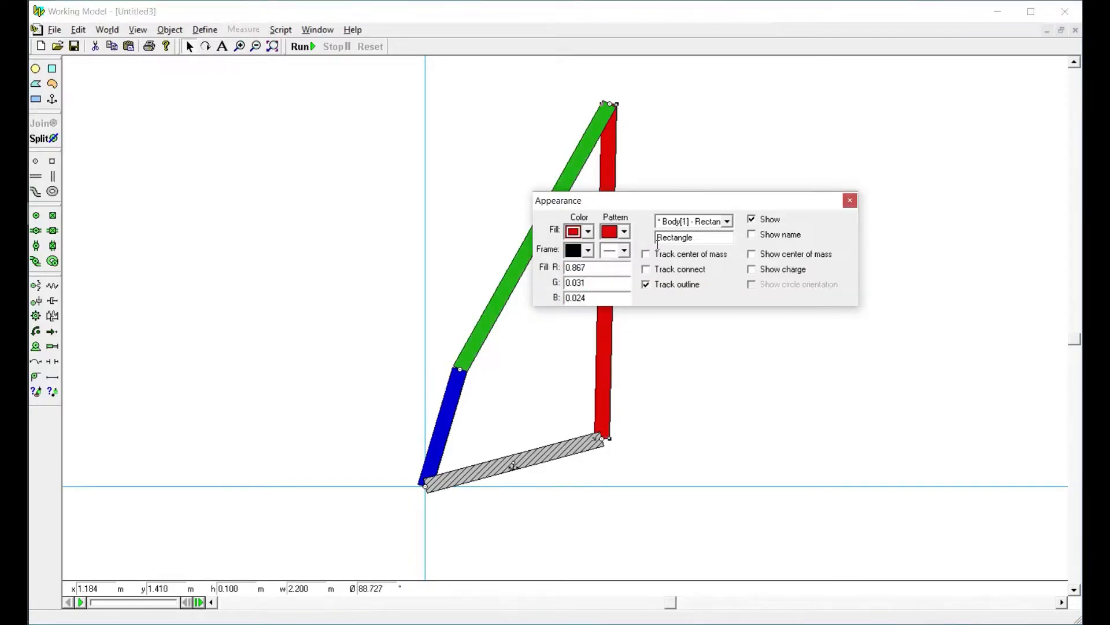
click(850, 200)
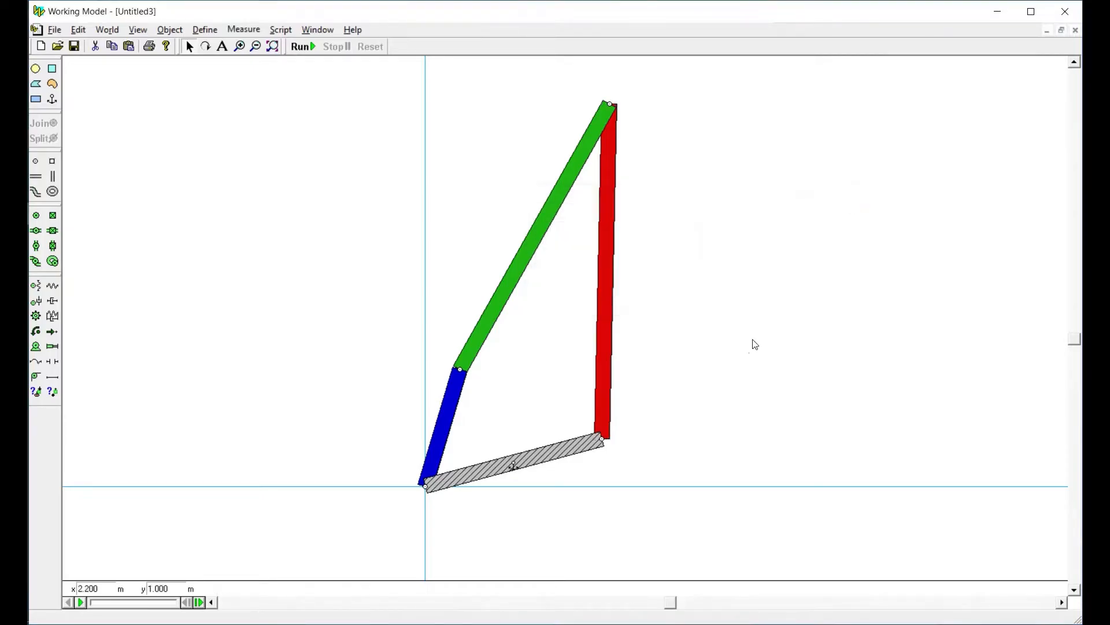
Set the blue bar's angle to 90°
click(455, 403)
click(387, 589)
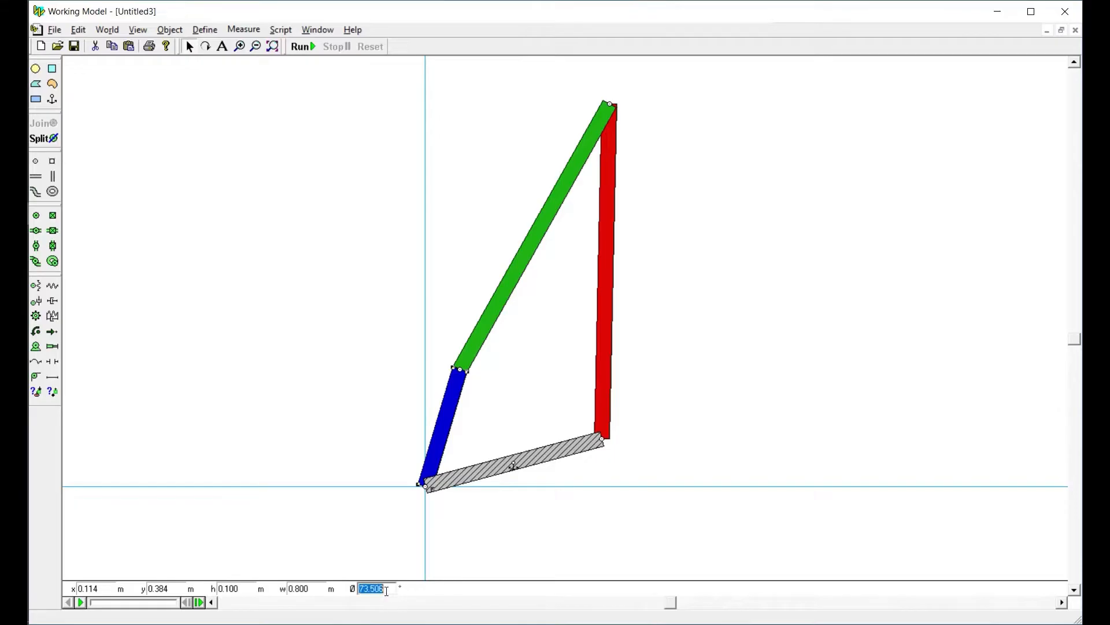
text(90)
key(Return)
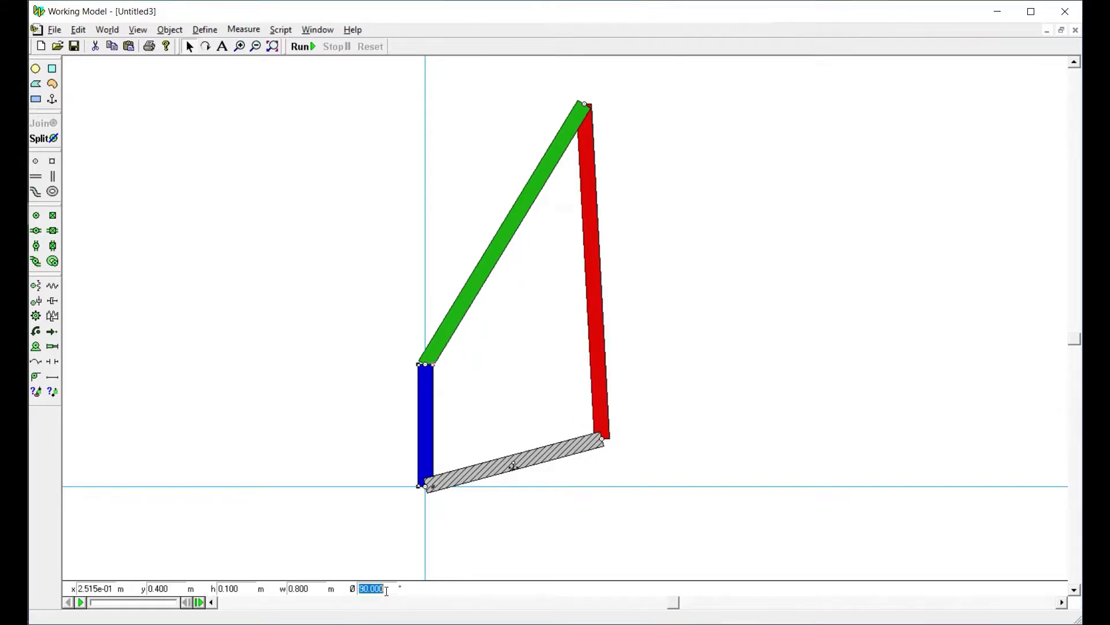
click(468, 388)
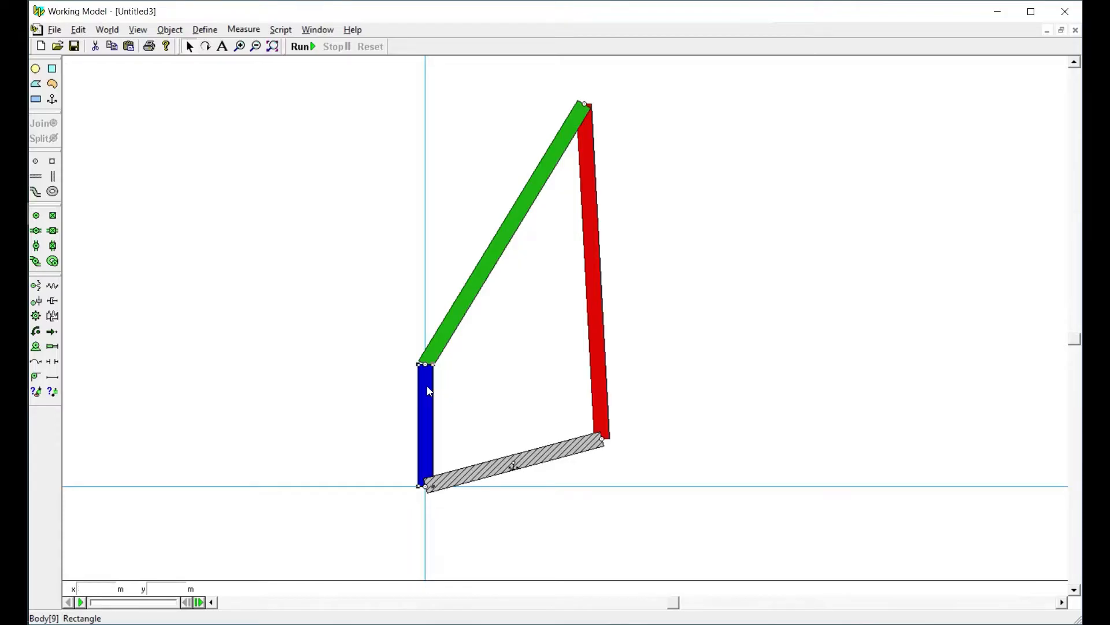
Swing the blue bar around the origin by hand to test how the linkage moves
drag(427, 386, 428, 418)
double_click(377, 589)
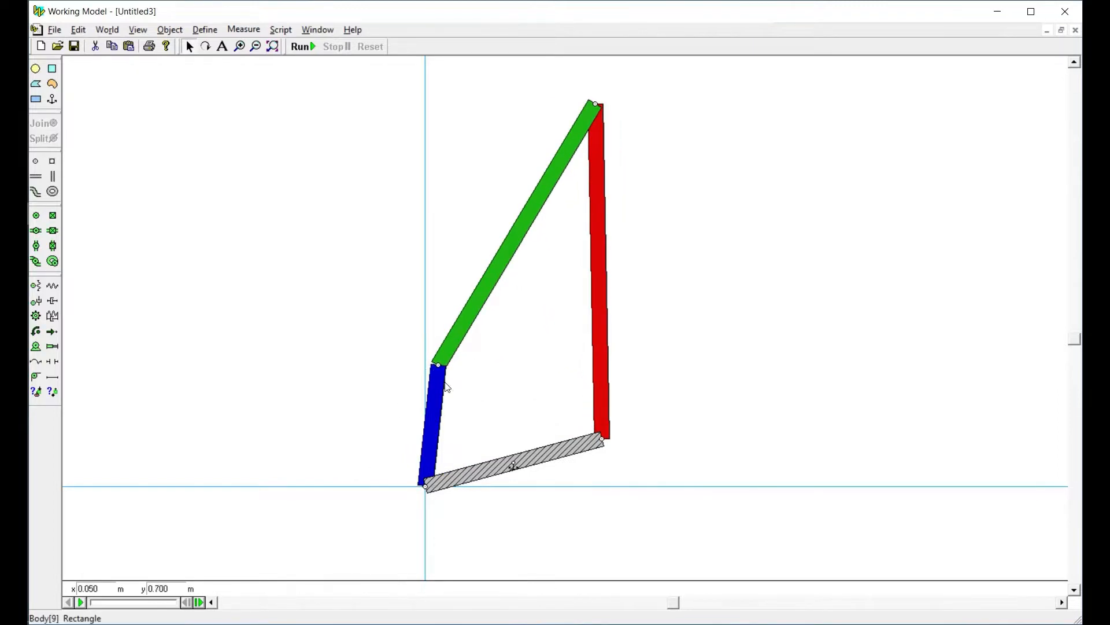
drag(436, 380, 428, 419)
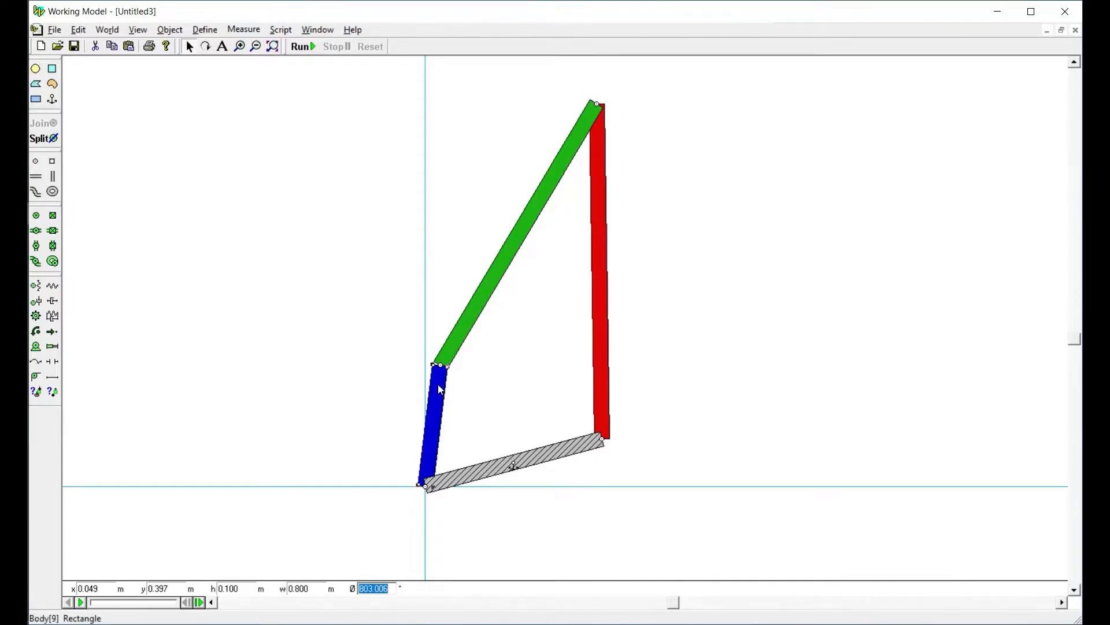
drag(439, 389, 438, 429)
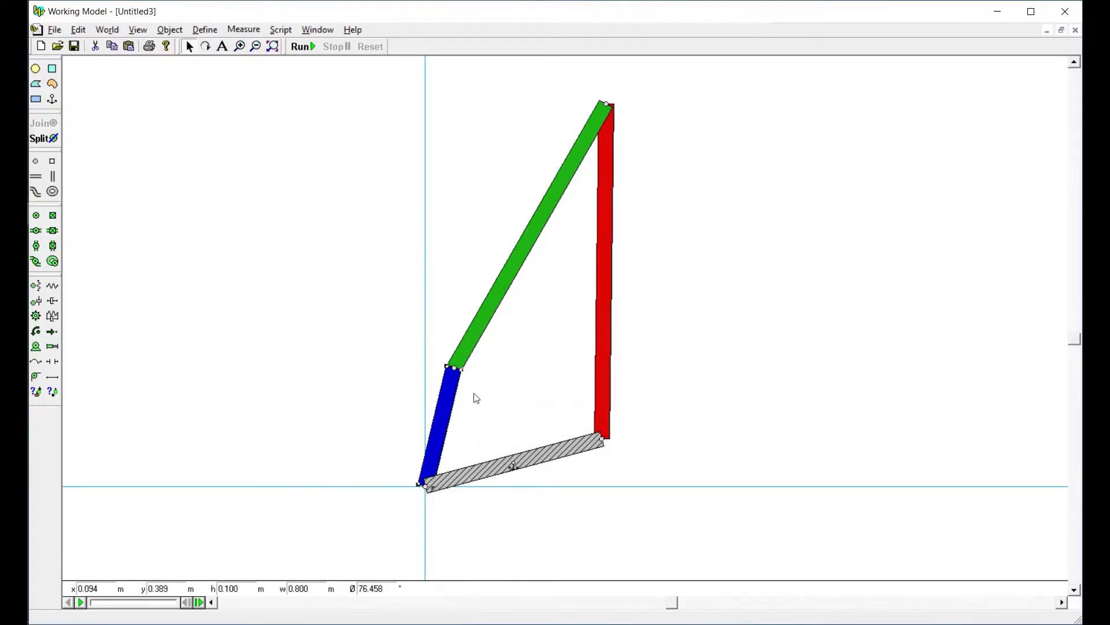
click(442, 402)
Swing the blue bar back to nearly vertical and set its angle to exactly 90°
mouse_move(445, 401)
mouse_down()
mouse_move(385, 409)
mouse_move(445, 401)
mouse_move(427, 397)
mouse_up()
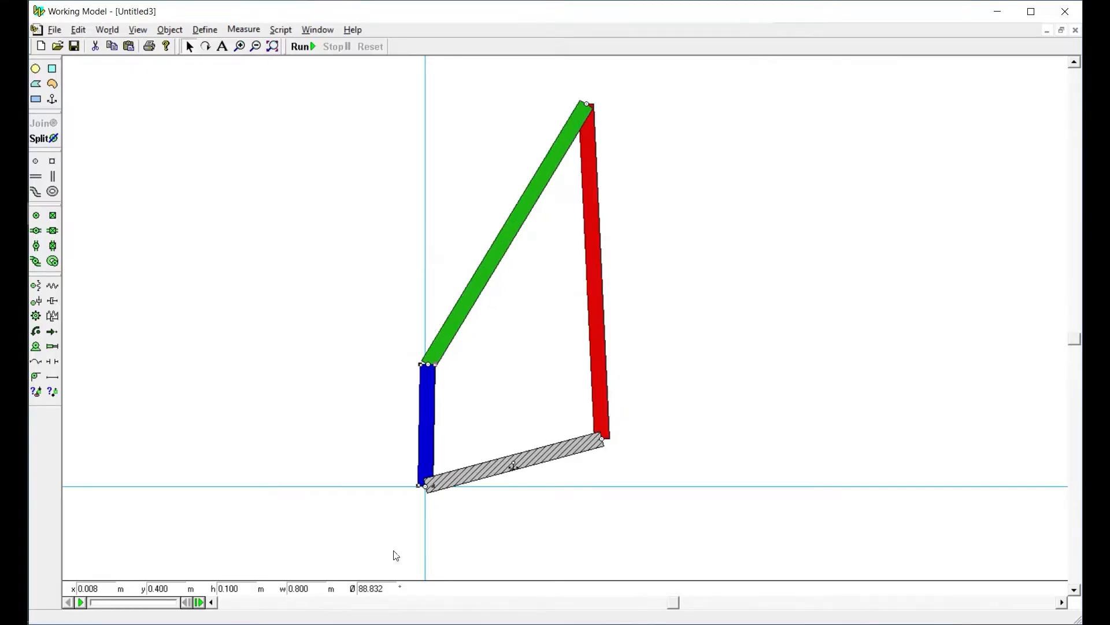
double_click(386, 591)
text(90)
key(Return)
click(355, 366)
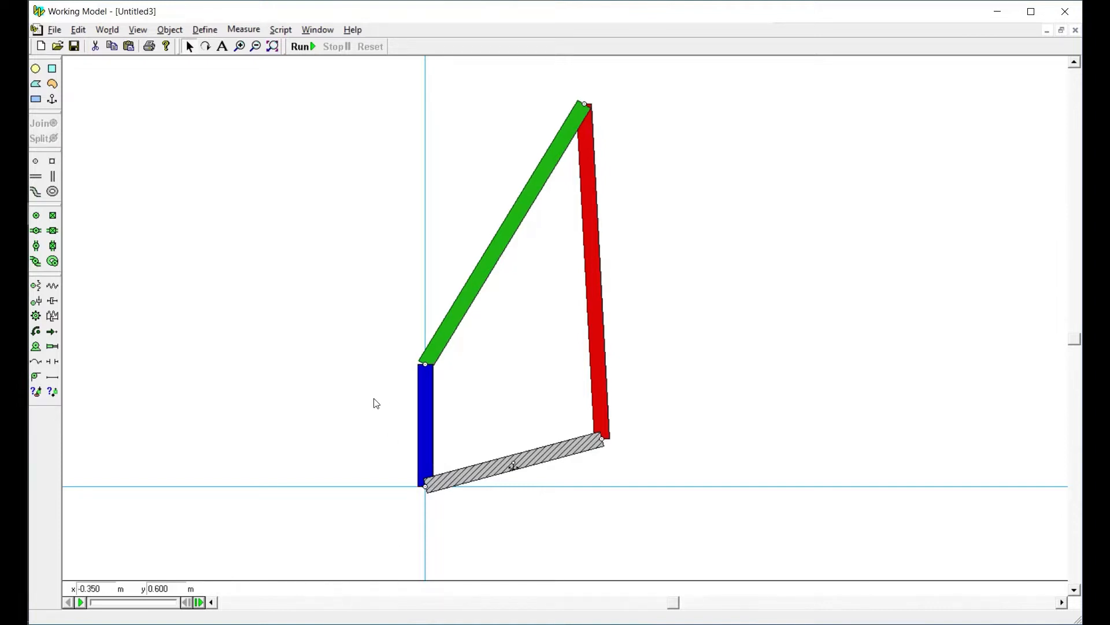
Check the angles of the blue, green and red bars in turn
click(419, 401)
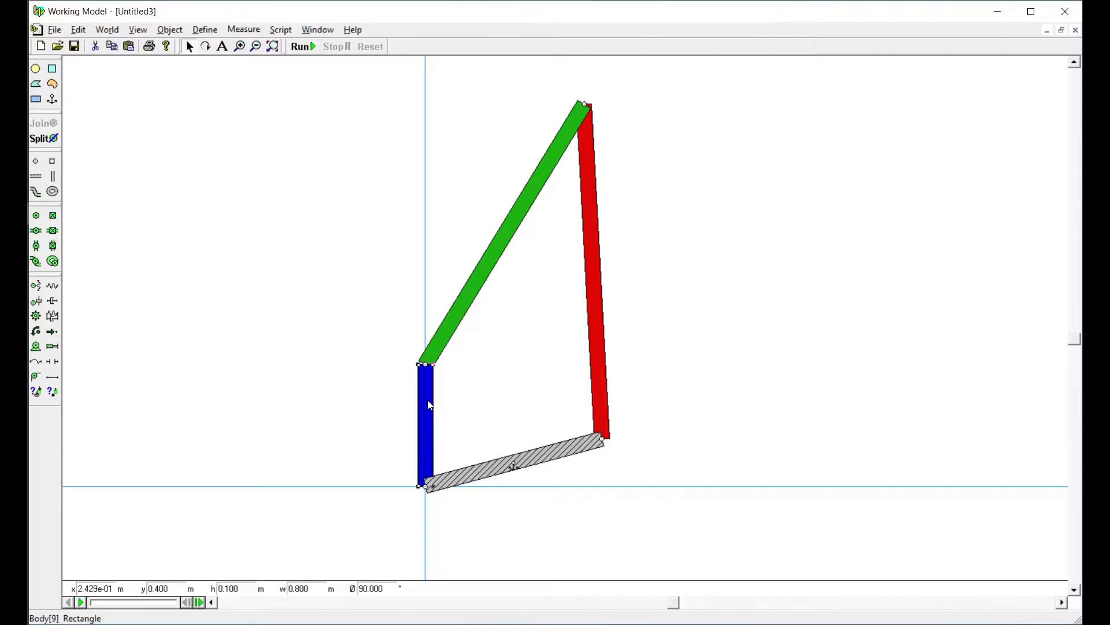
click(449, 331)
click(598, 295)
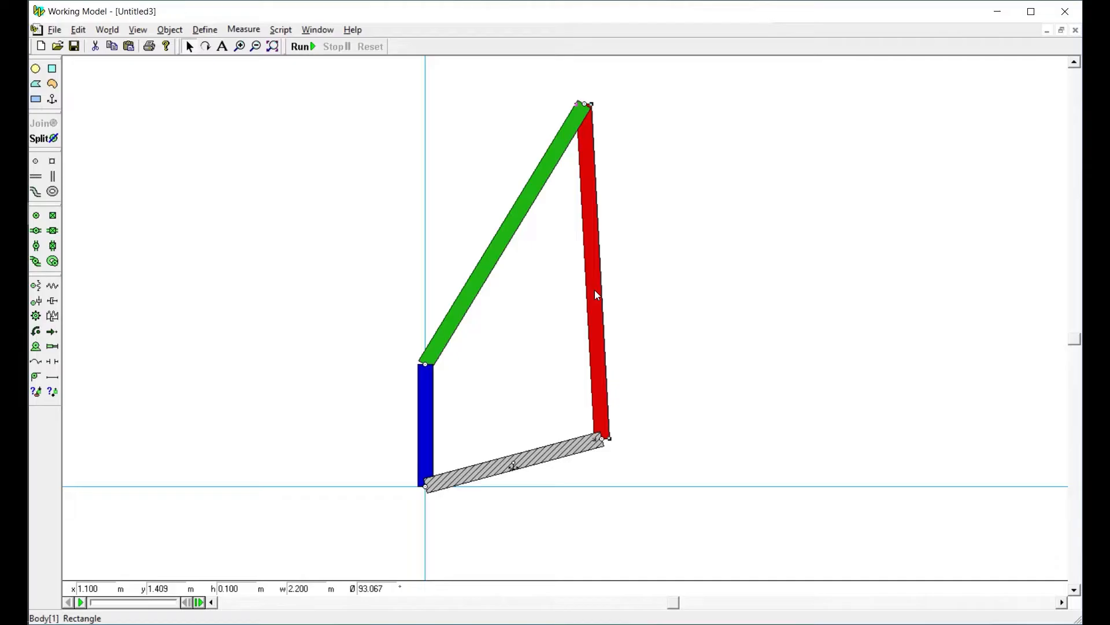
double_click(382, 588)
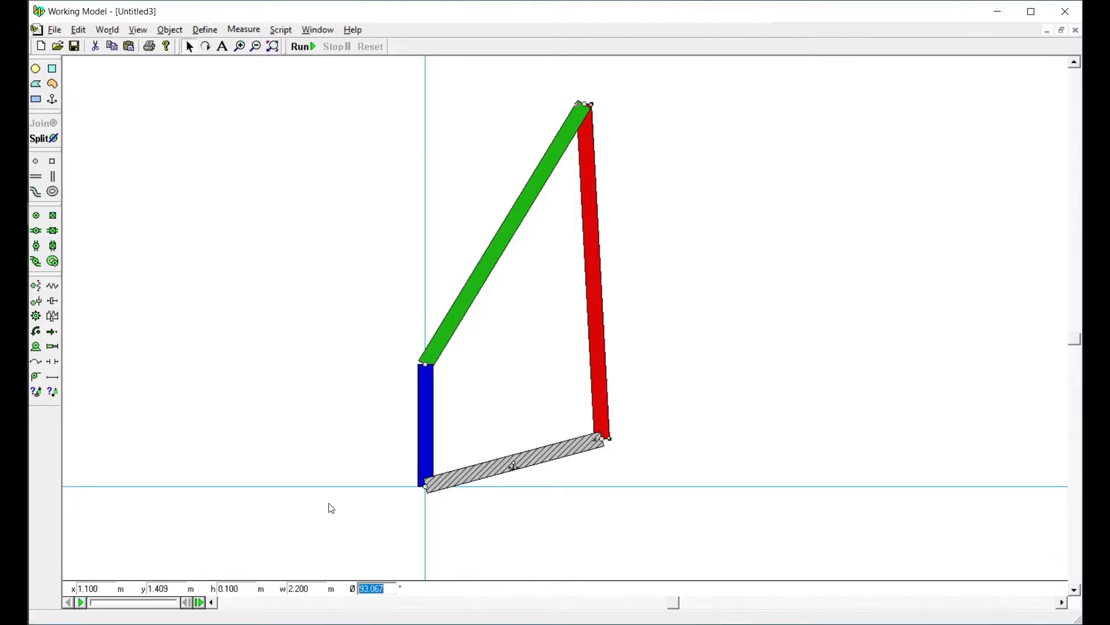
Run the linkage simulation to see how the bars move under gravity, and reset it
click(334, 387)
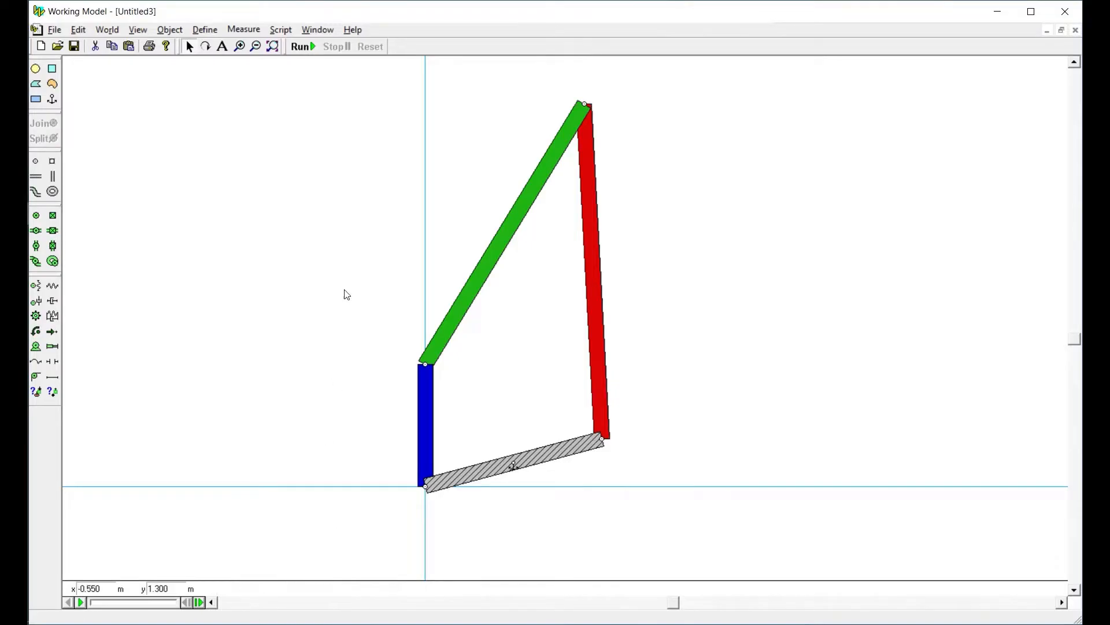
click(302, 48)
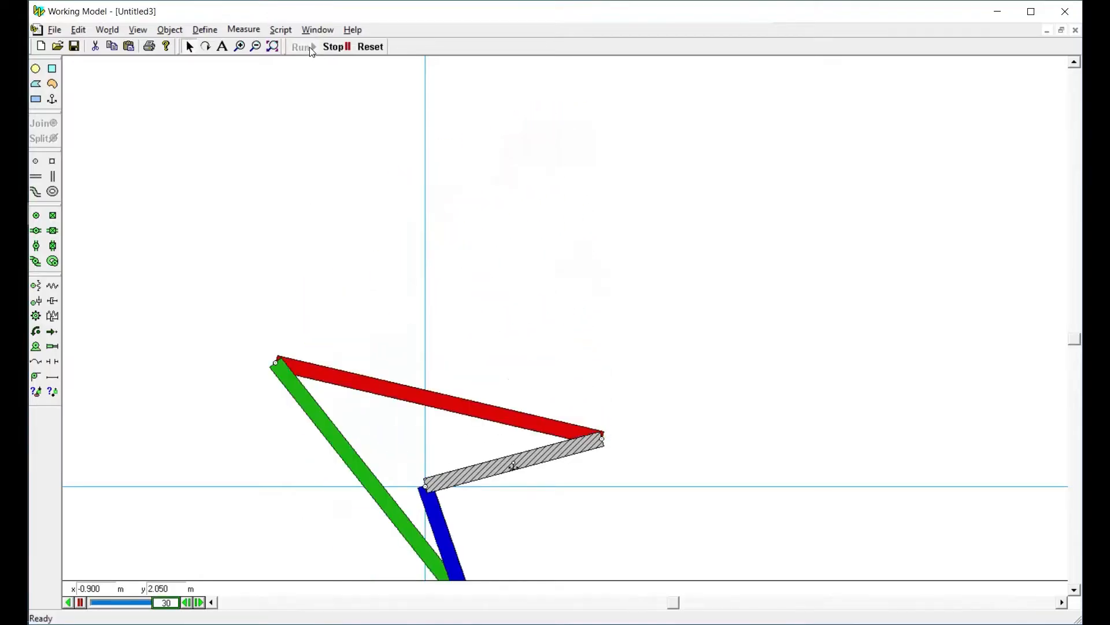
click(370, 47)
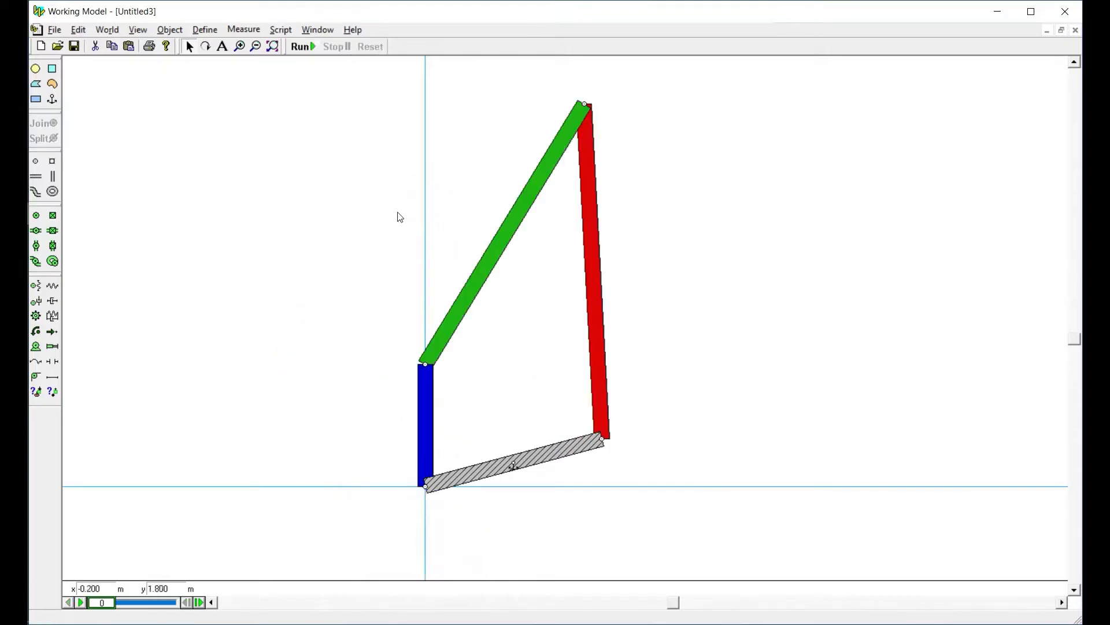
Set gravity to None, run the simulation to test the linkage without it, and reset
click(103, 32)
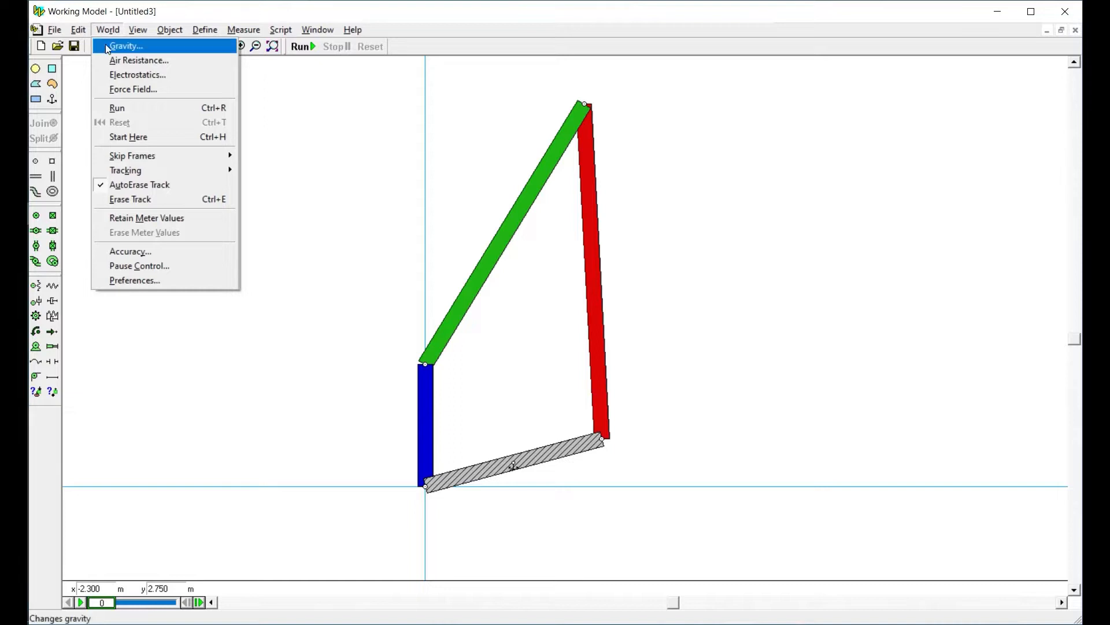
click(108, 46)
click(92, 158)
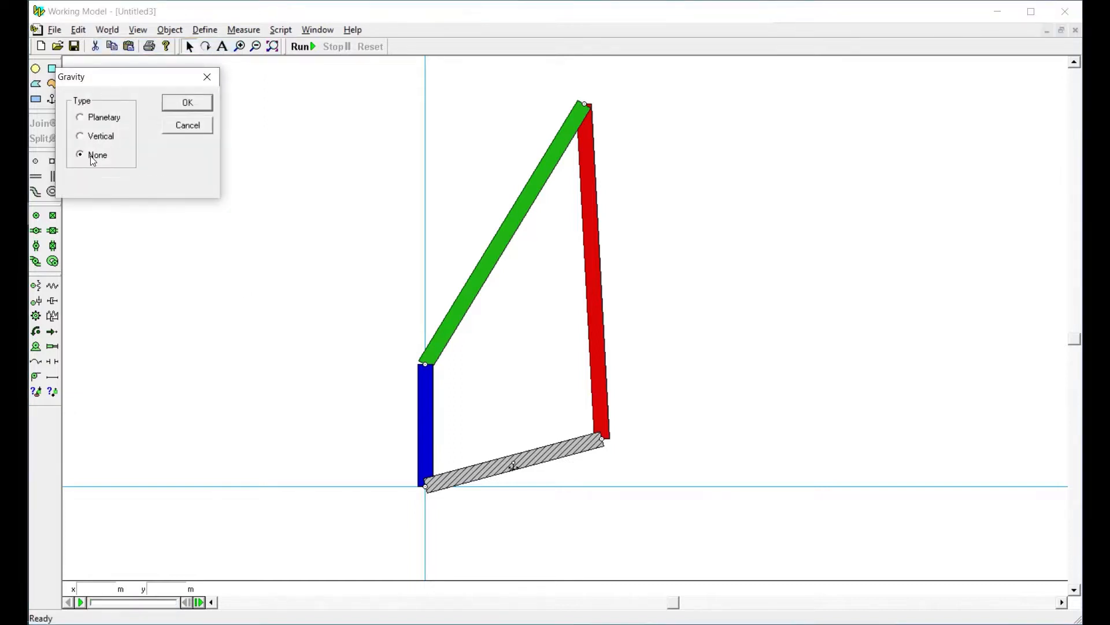
click(181, 103)
click(302, 47)
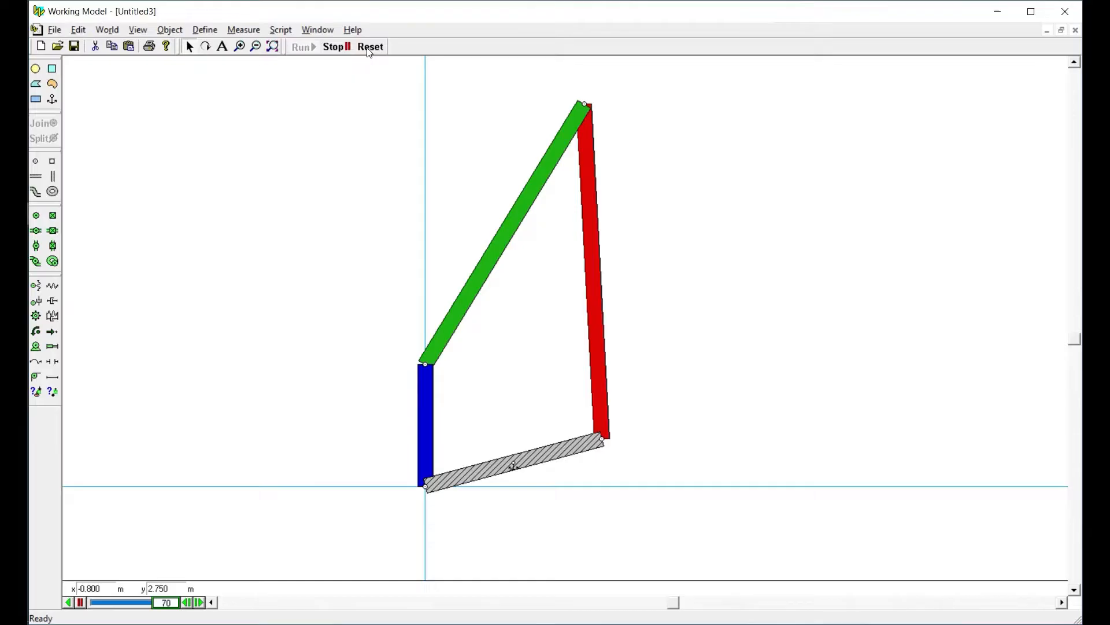
click(369, 48)
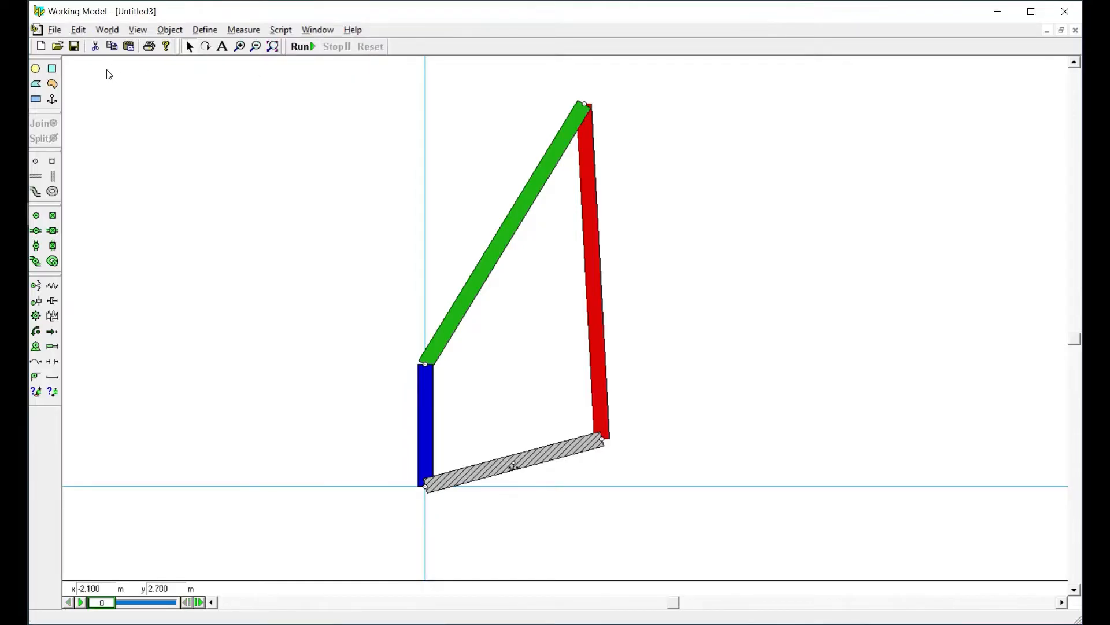
Set gravity back to Vertical, run the simulation again, and reset it
click(107, 30)
click(120, 44)
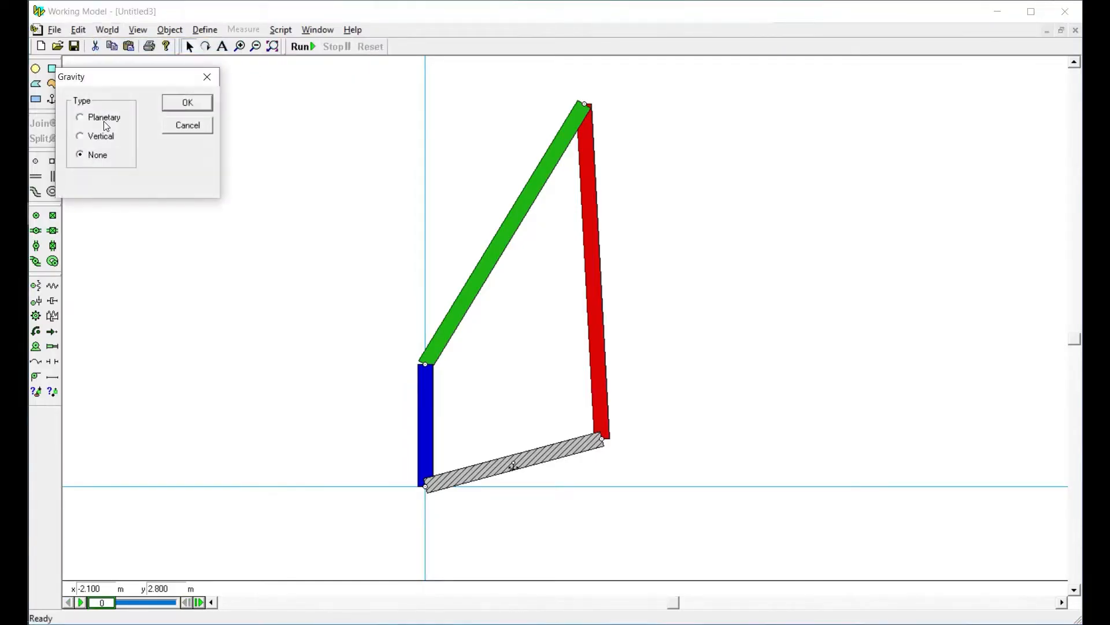
click(103, 137)
click(187, 102)
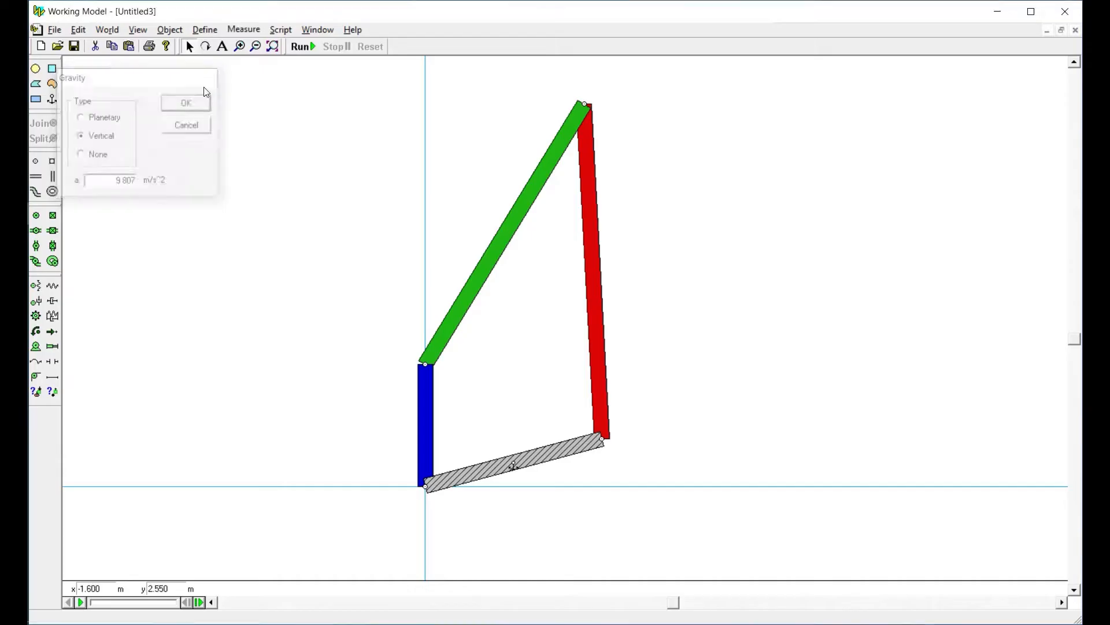
click(301, 48)
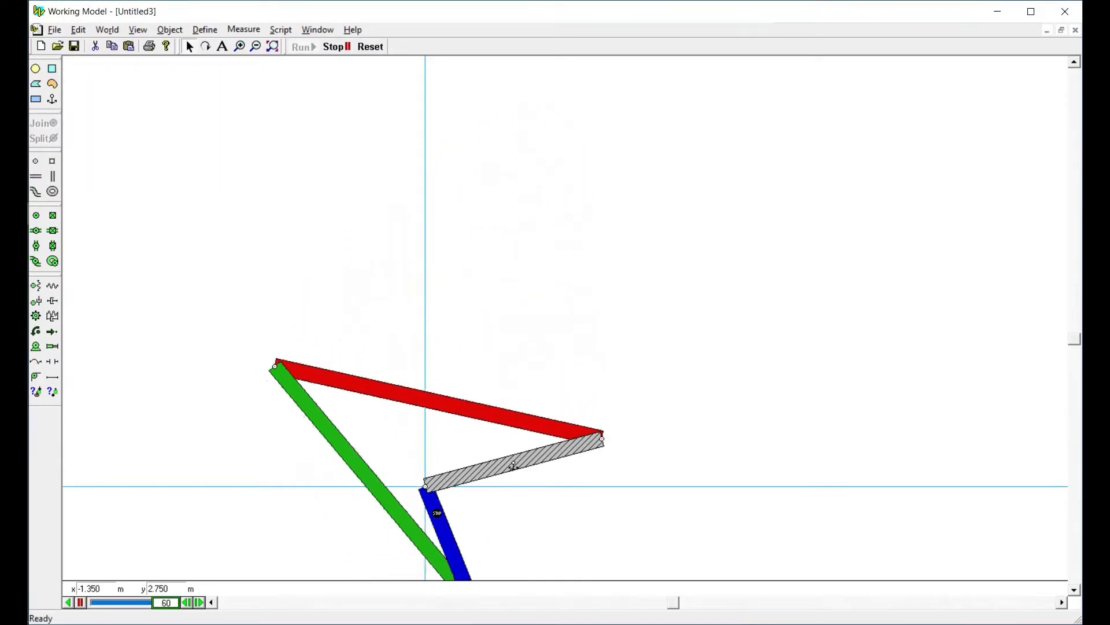
click(369, 47)
Set all four linkage bars to Do Not Collide, run the simulation to test the motion, and reset it
drag(302, 70, 715, 538)
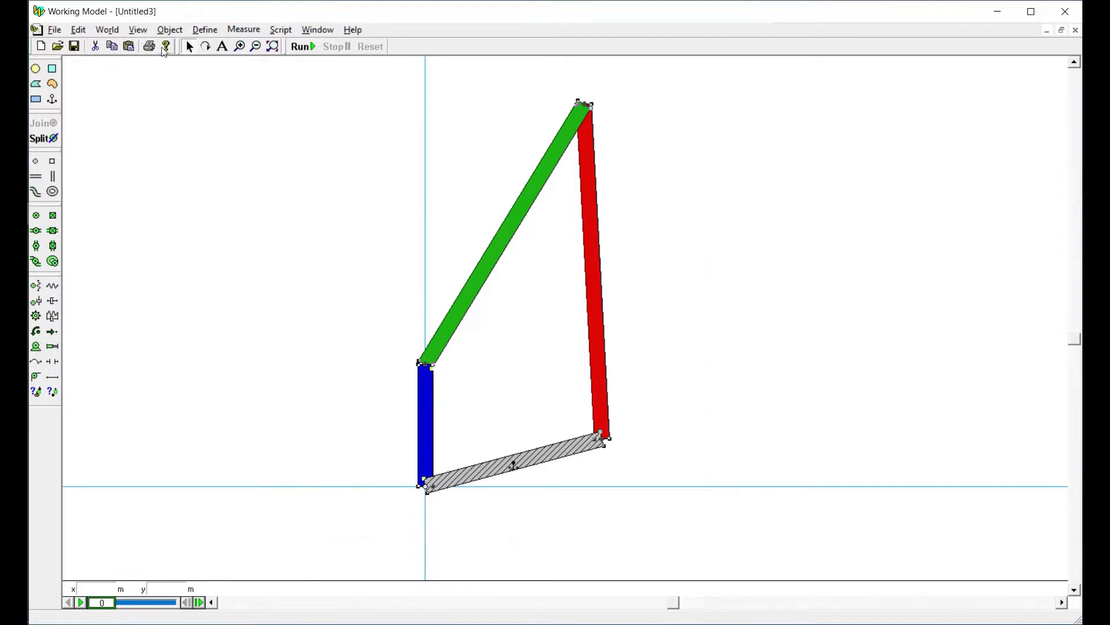
click(168, 30)
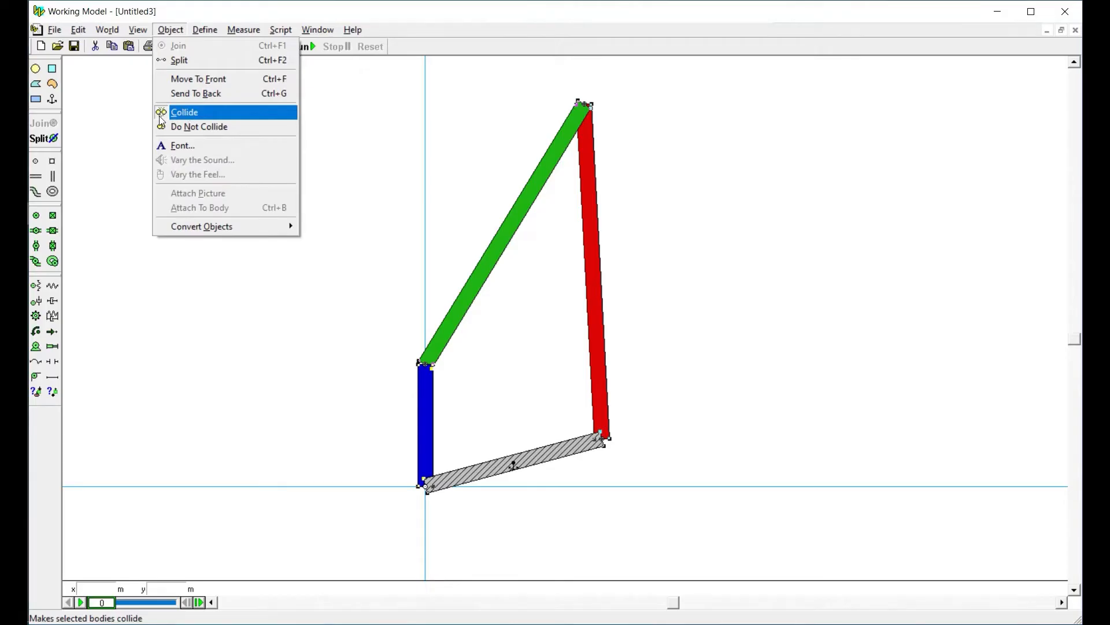
click(209, 126)
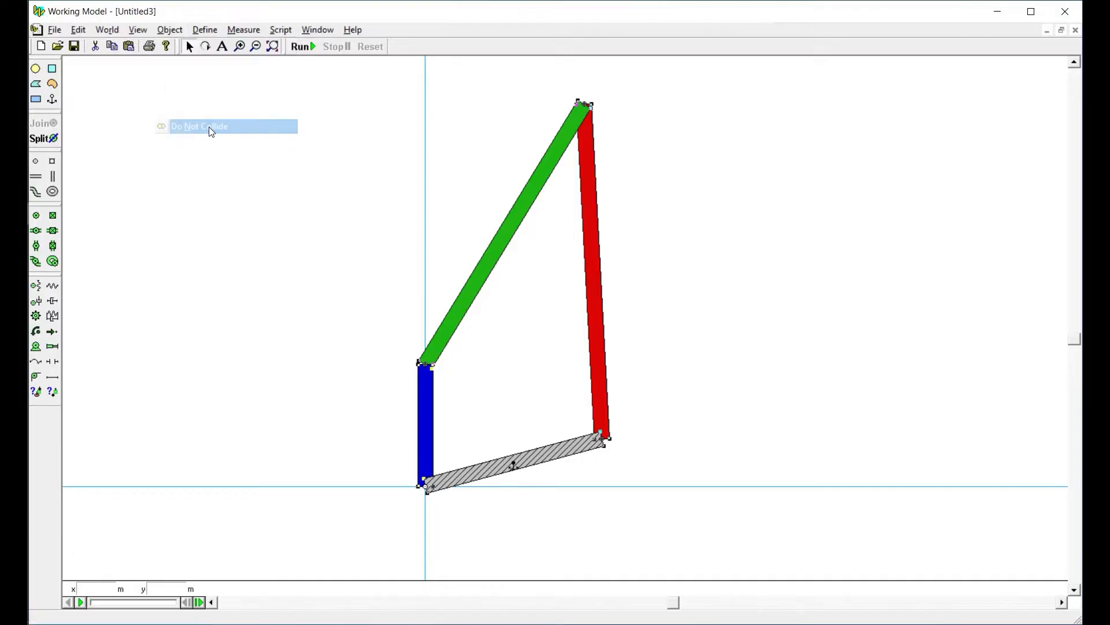
click(265, 161)
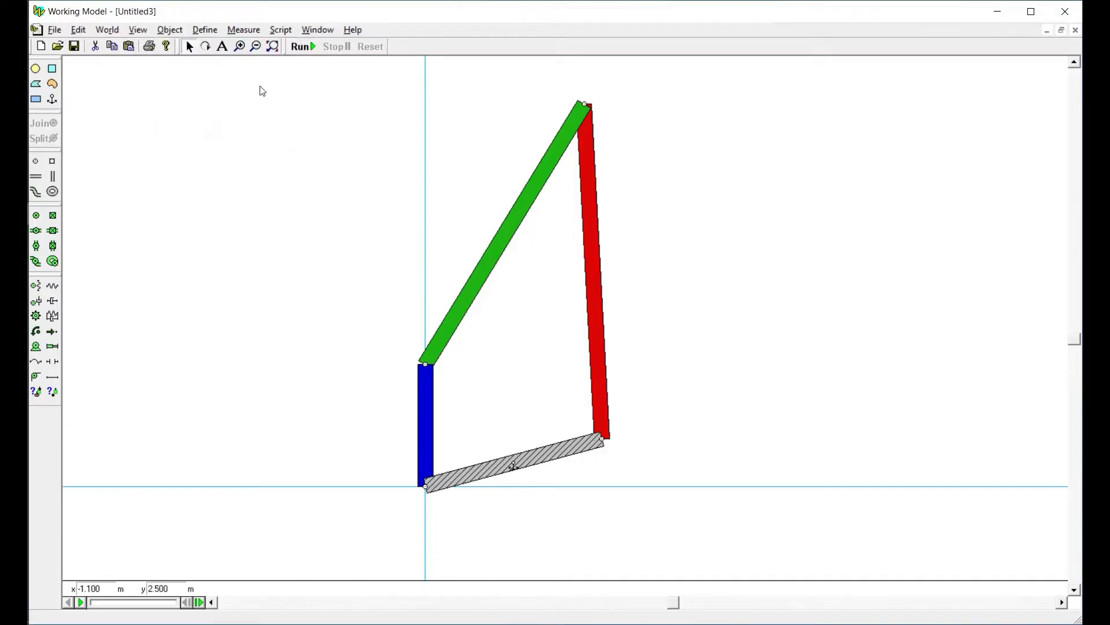
click(300, 47)
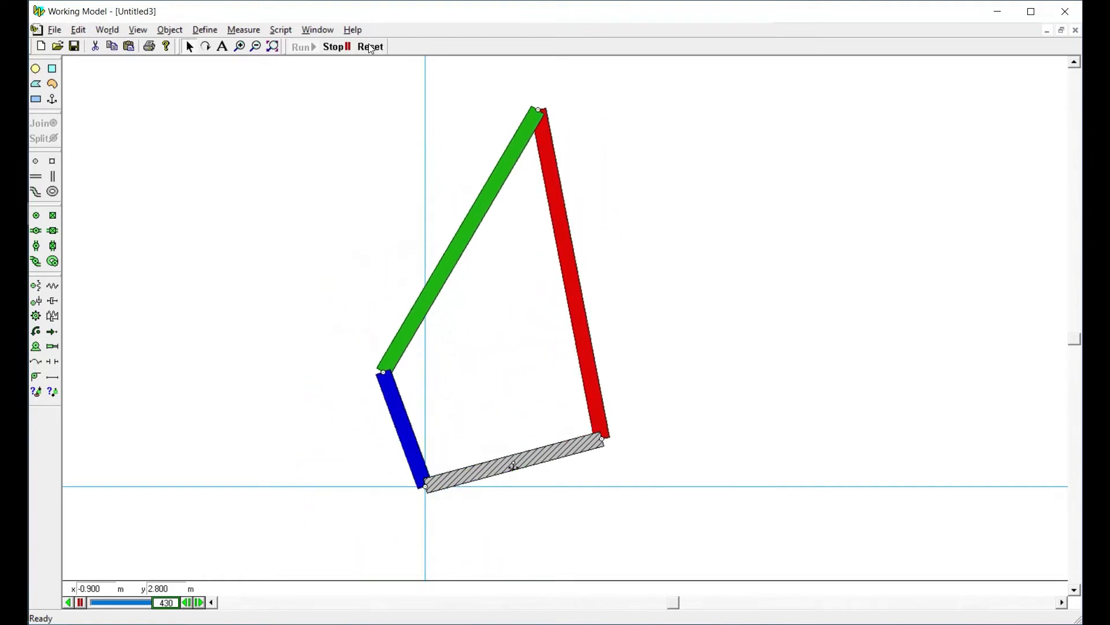
click(370, 47)
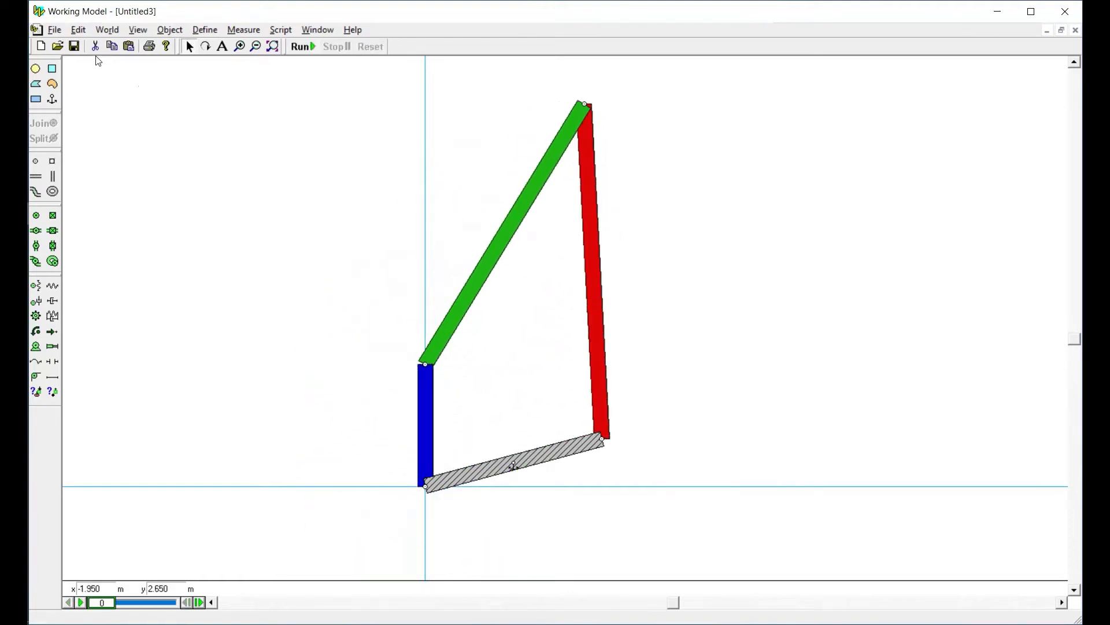
Turn off gravity for the model by setting its type to None
click(104, 30)
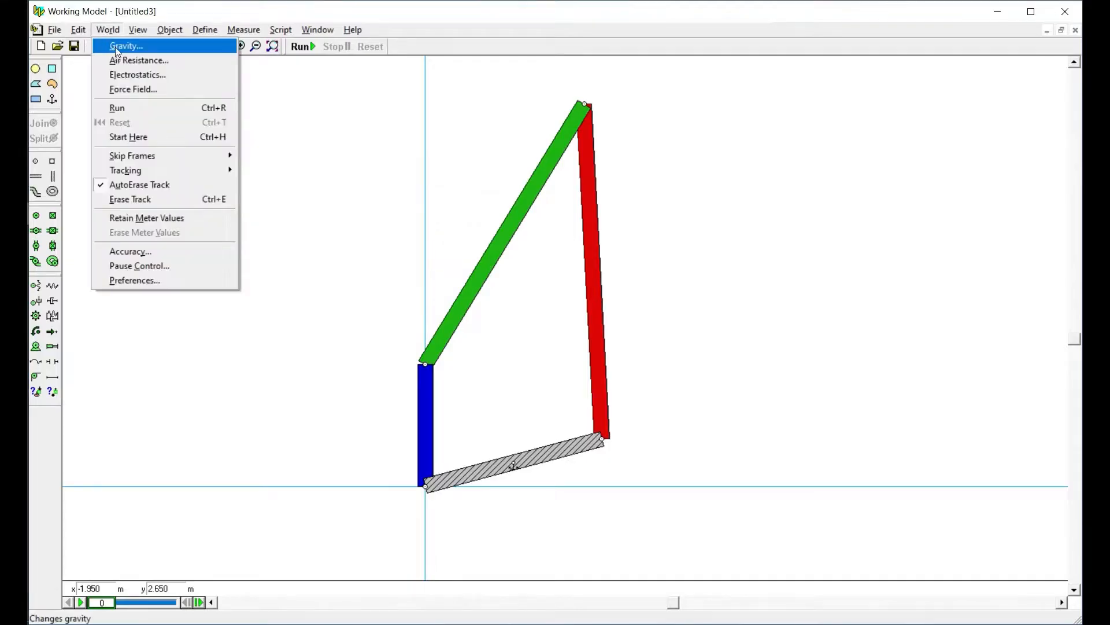
click(116, 45)
click(99, 155)
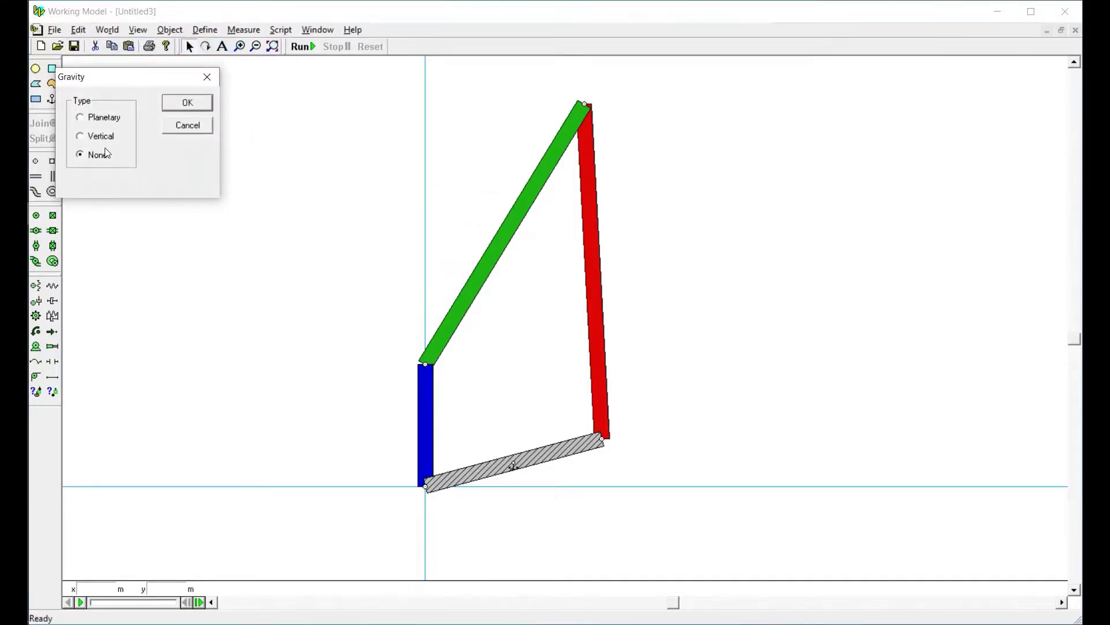
click(186, 102)
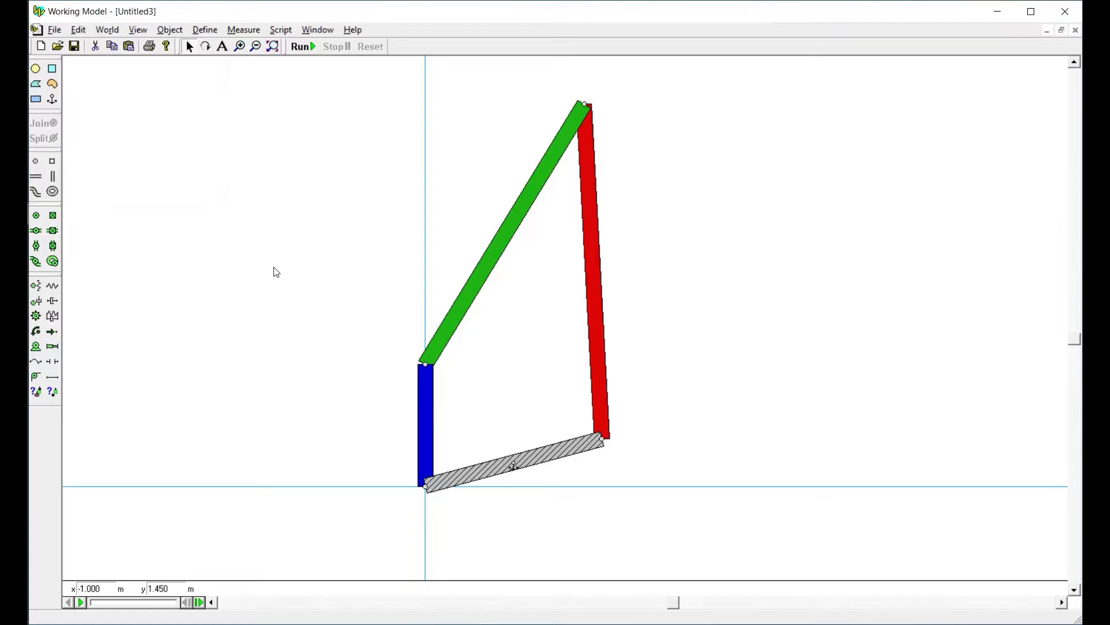
Open the green bar's properties beside the linkage, switch to the red bar, and review its position, angle and velocity values
double_click(482, 276)
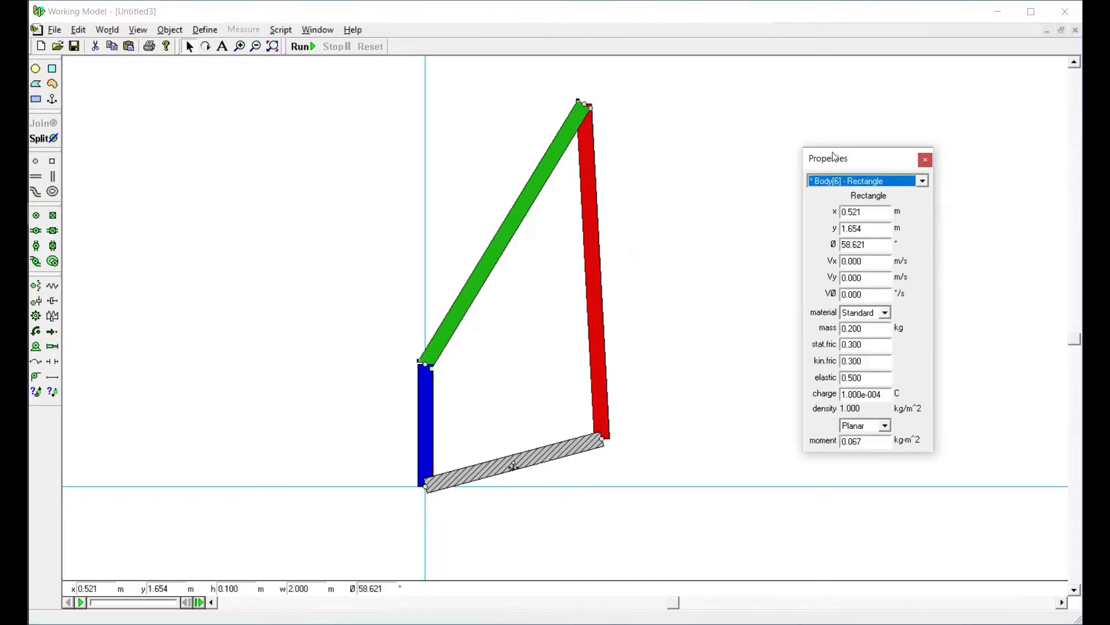
drag(818, 153, 192, 116)
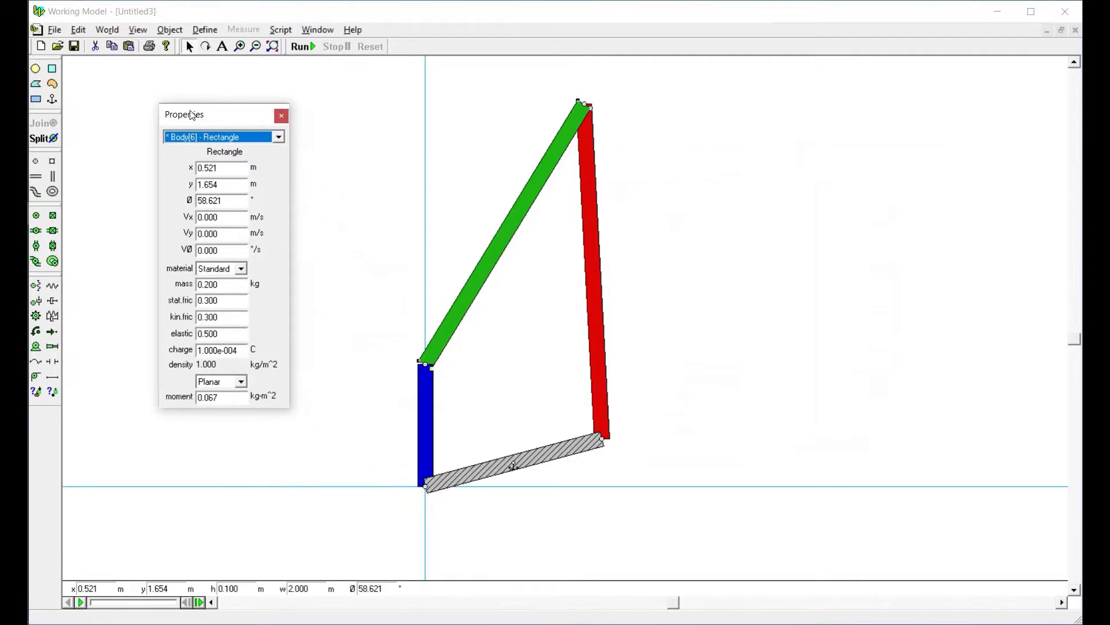
click(587, 225)
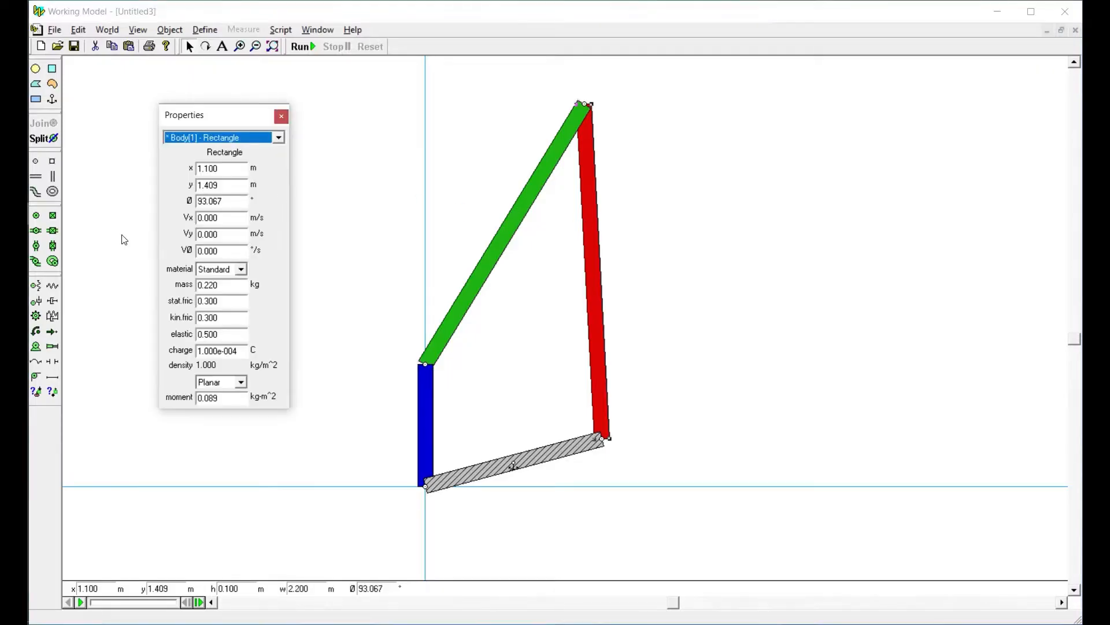
click(225, 169)
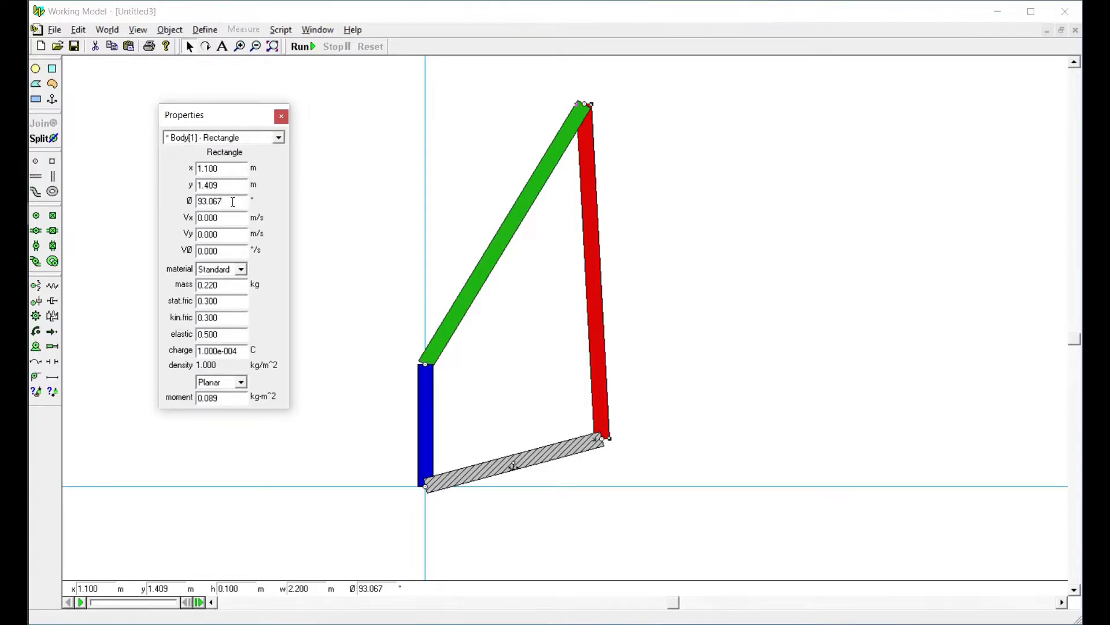
drag(227, 220, 177, 236)
key(Tab)
Examine the red bar's available materials and its mass, friction, elasticity, charge and moment of inertia
click(240, 269)
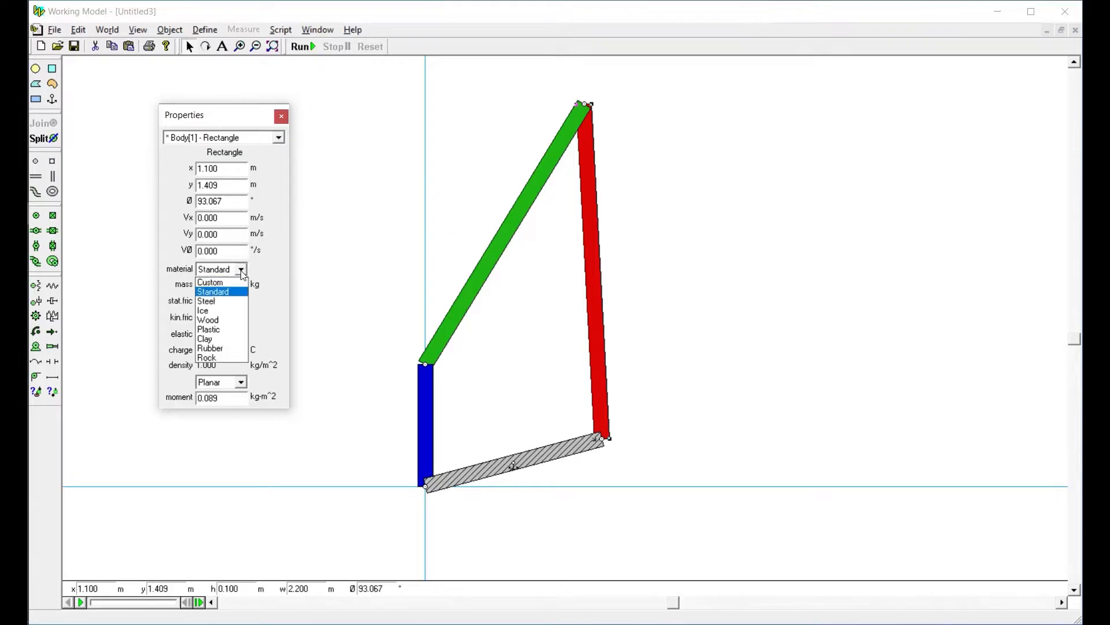
click(241, 271)
key(Tab)
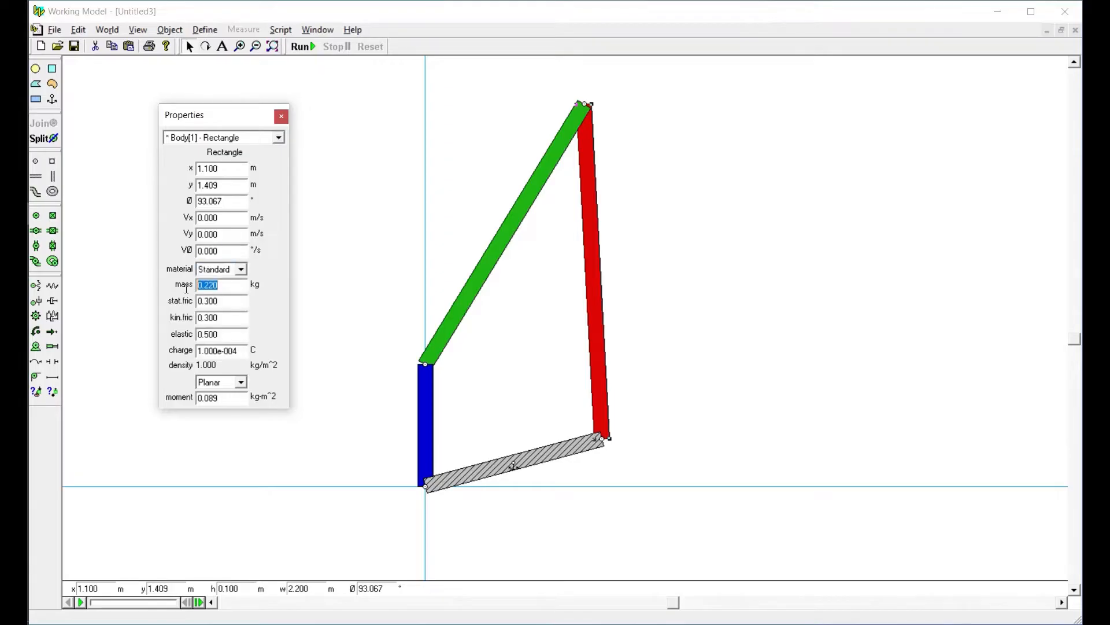
key(Tab)
key(Tab)
key(Tab)
key(Tab)
click(233, 285)
double_click(215, 401)
Inspect the properties of the pin joining the blue and green bars, closing and reopening the Properties window before closing it again
click(425, 367)
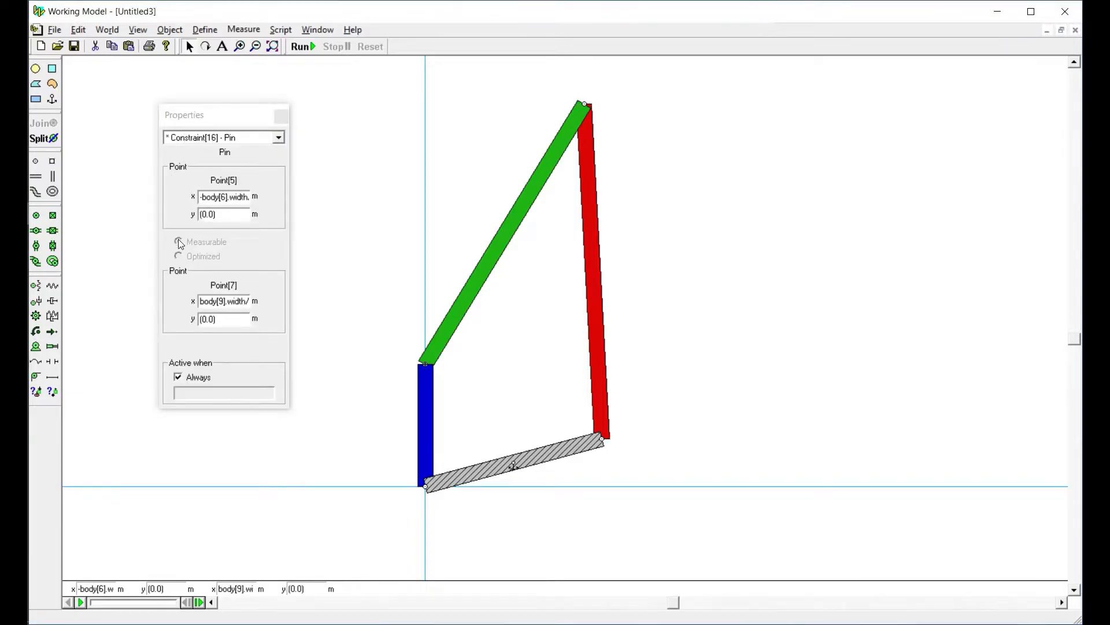
click(178, 172)
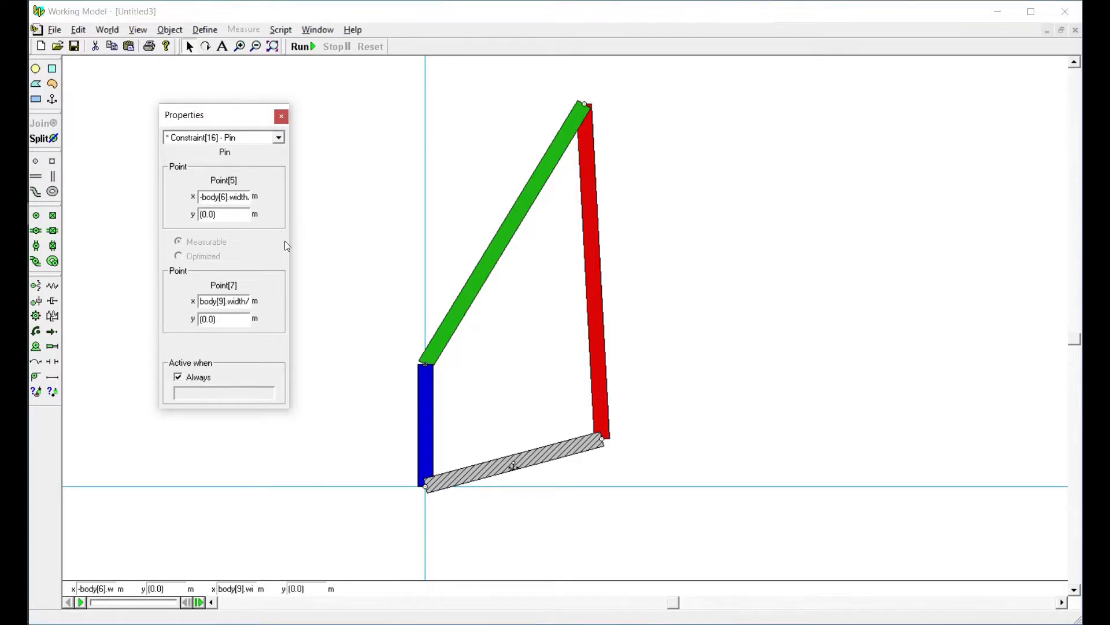
click(282, 118)
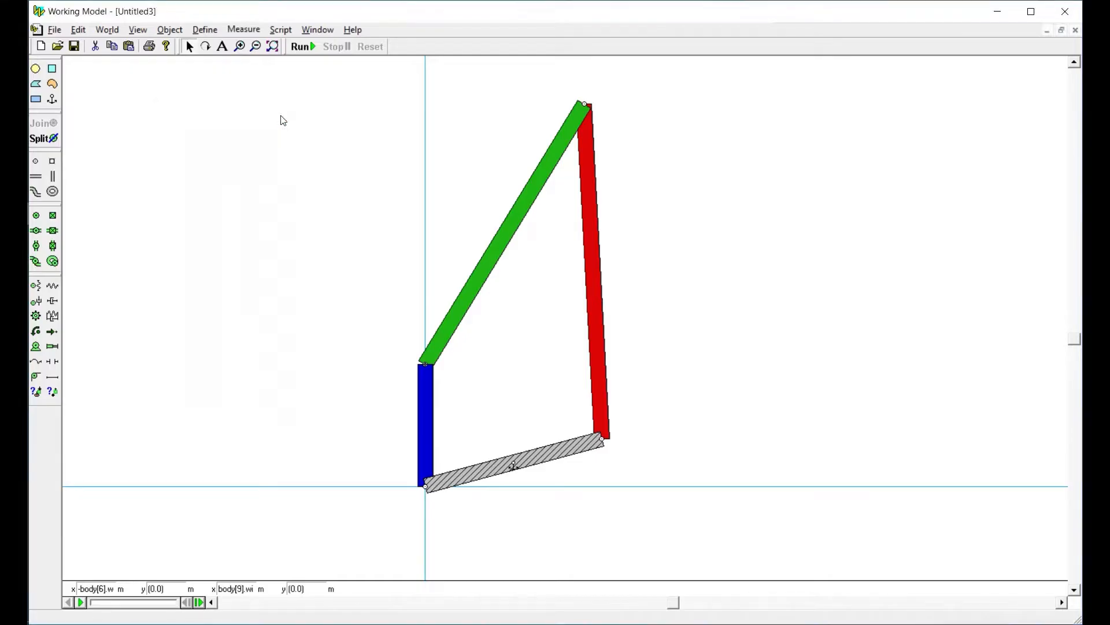
click(317, 31)
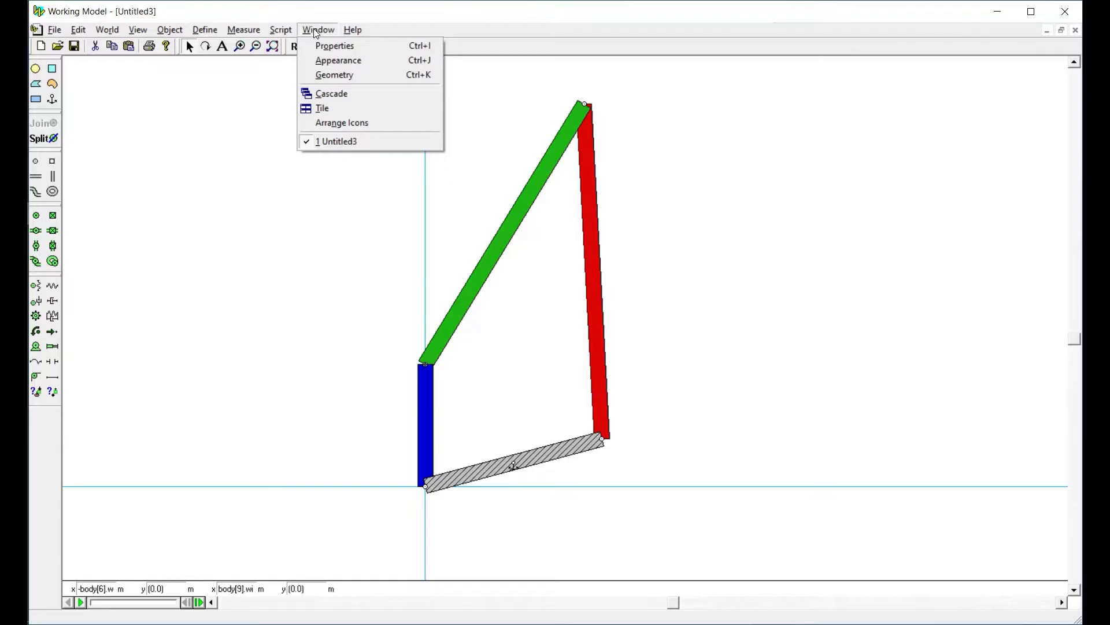
click(341, 45)
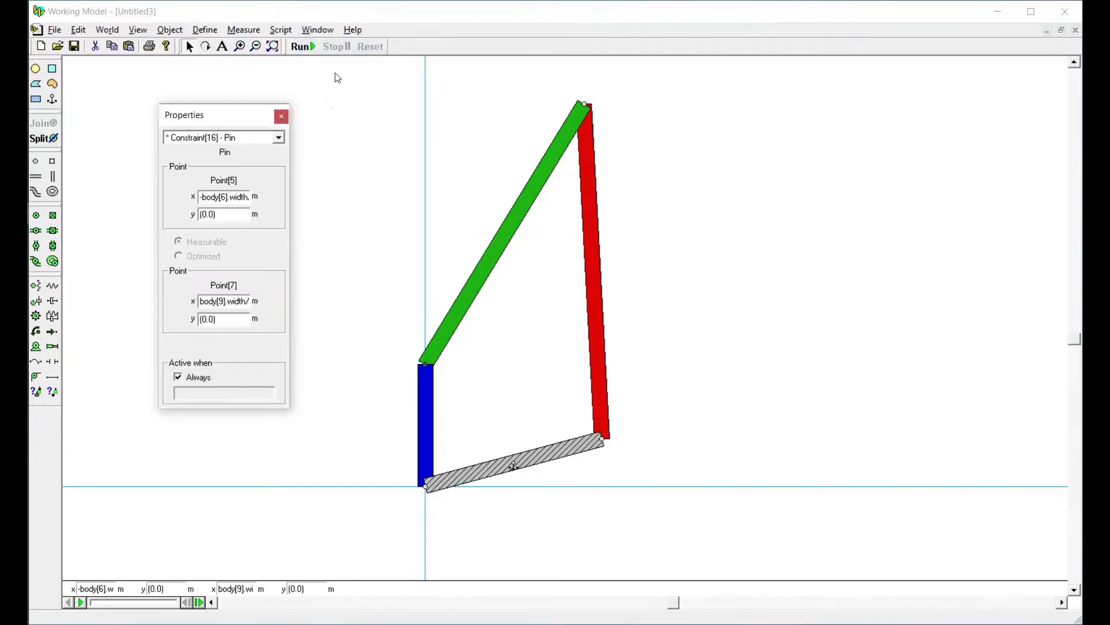
click(282, 118)
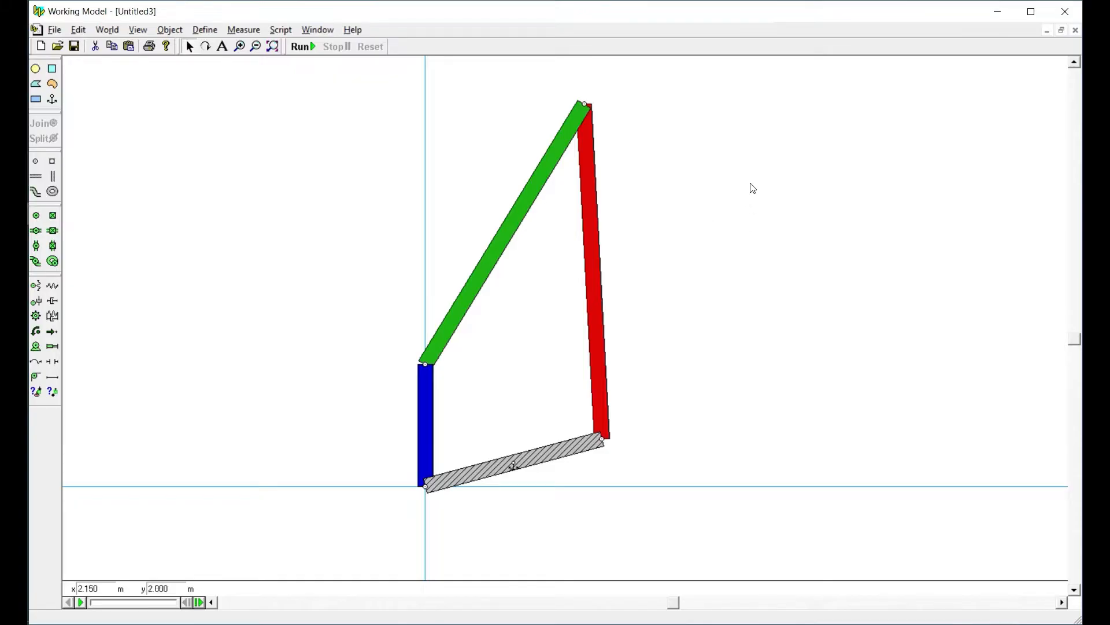
Check the green bar's angle once more and deselect the bar
click(467, 293)
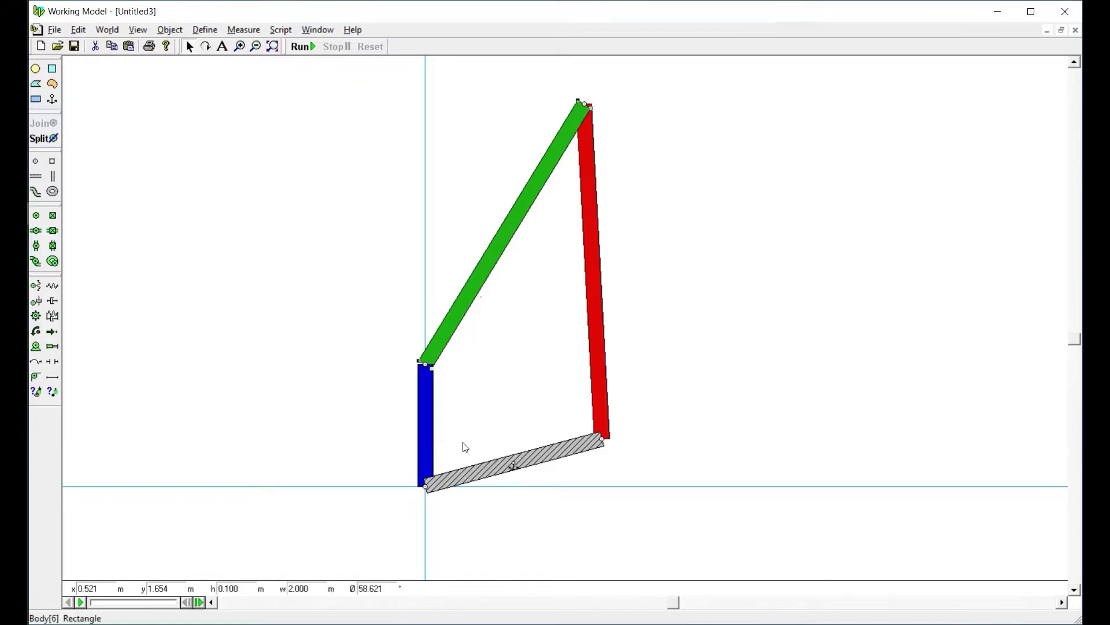
double_click(380, 589)
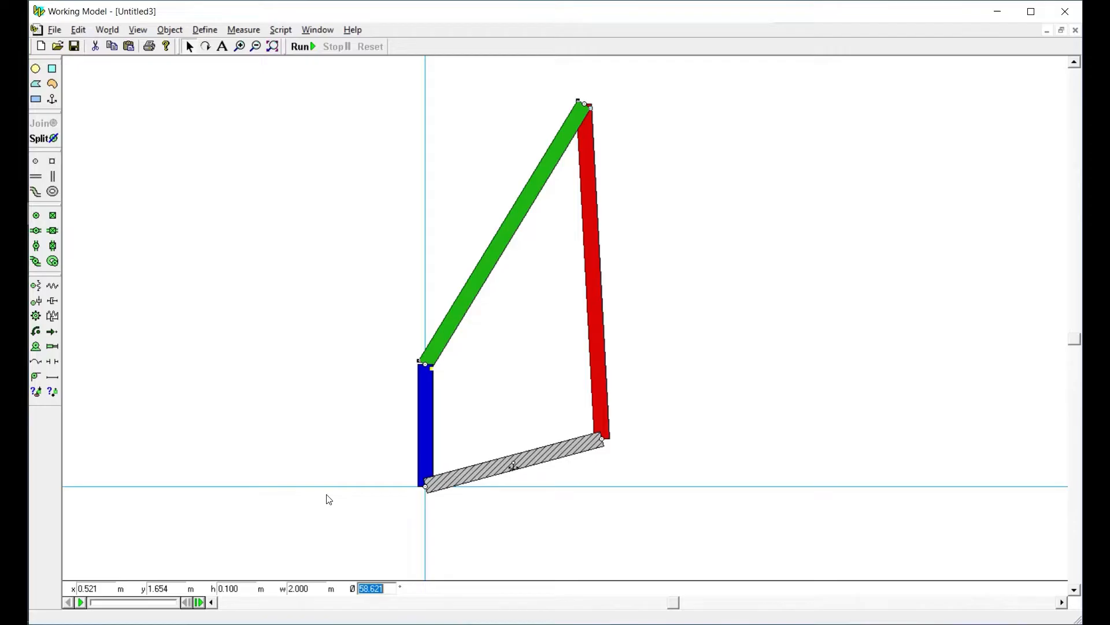
click(344, 401)
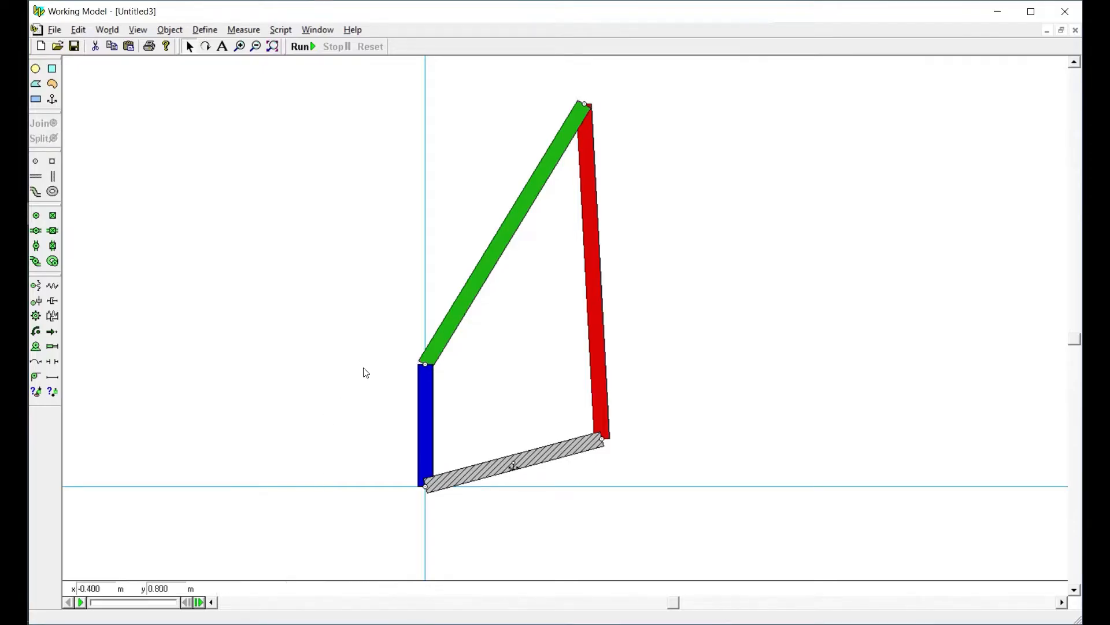
Examine the position, velocity, acceleration, force and energy measurements available for the blue bar
click(426, 394)
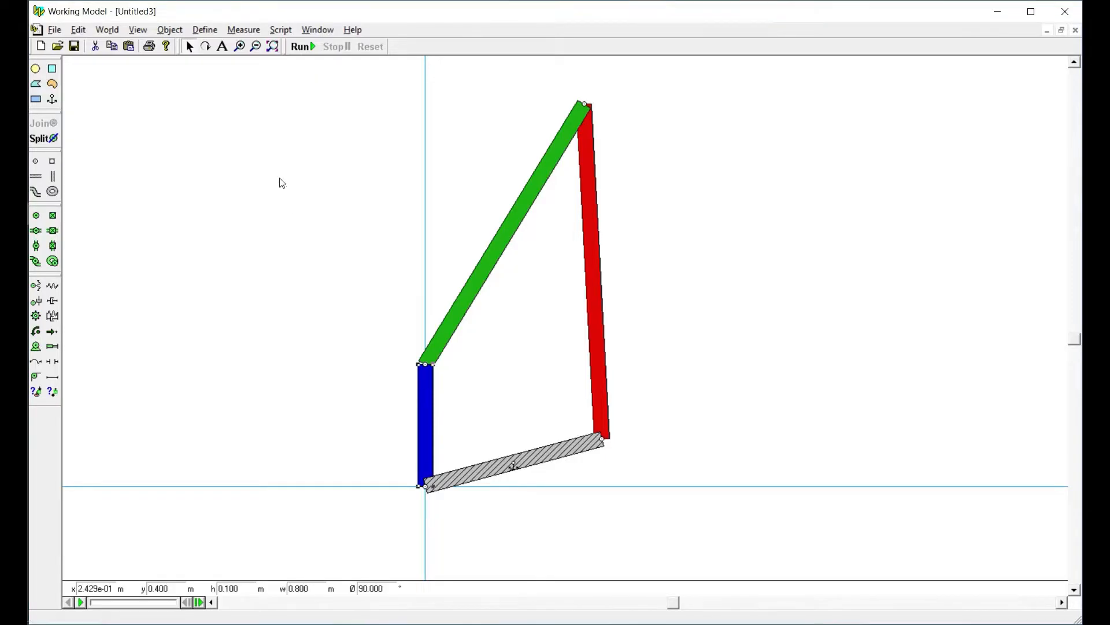
click(243, 34)
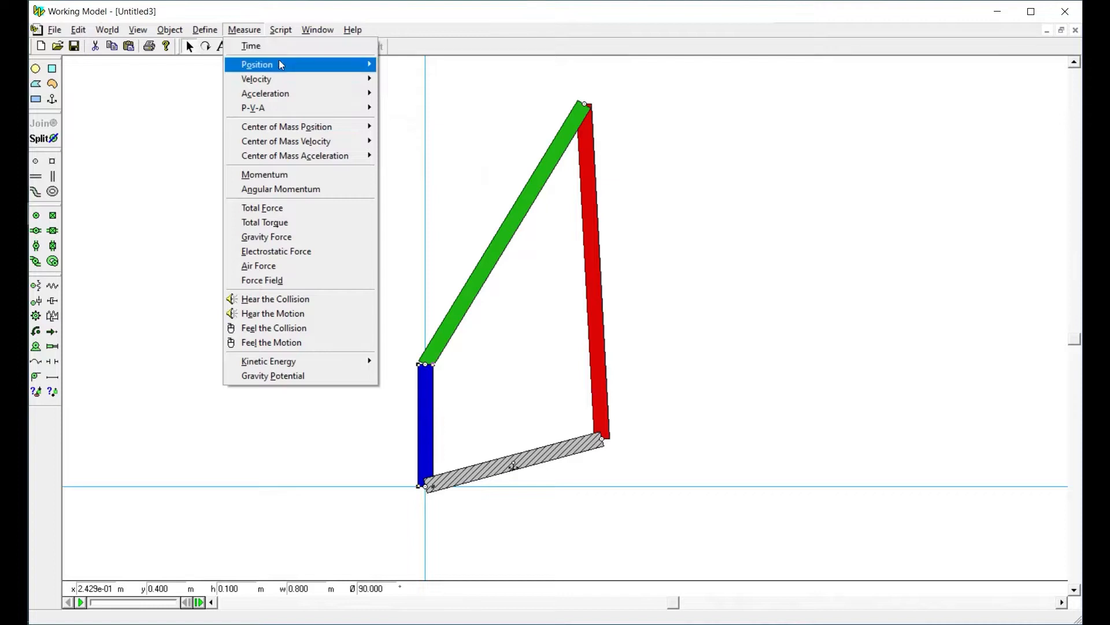
mouse_move(282, 60)
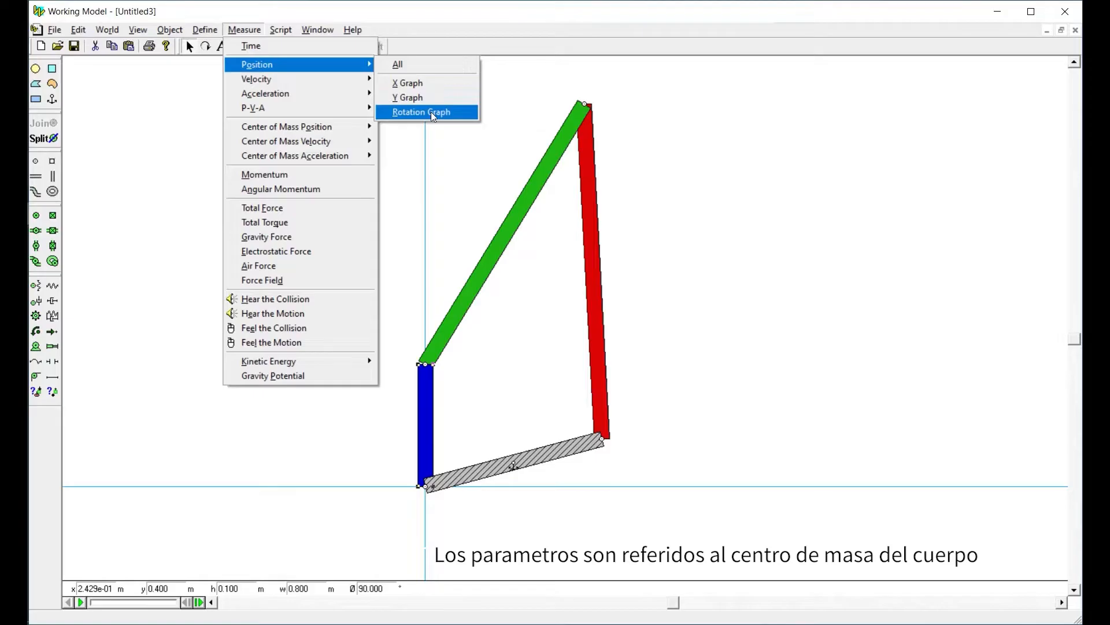
mouse_move(296, 85)
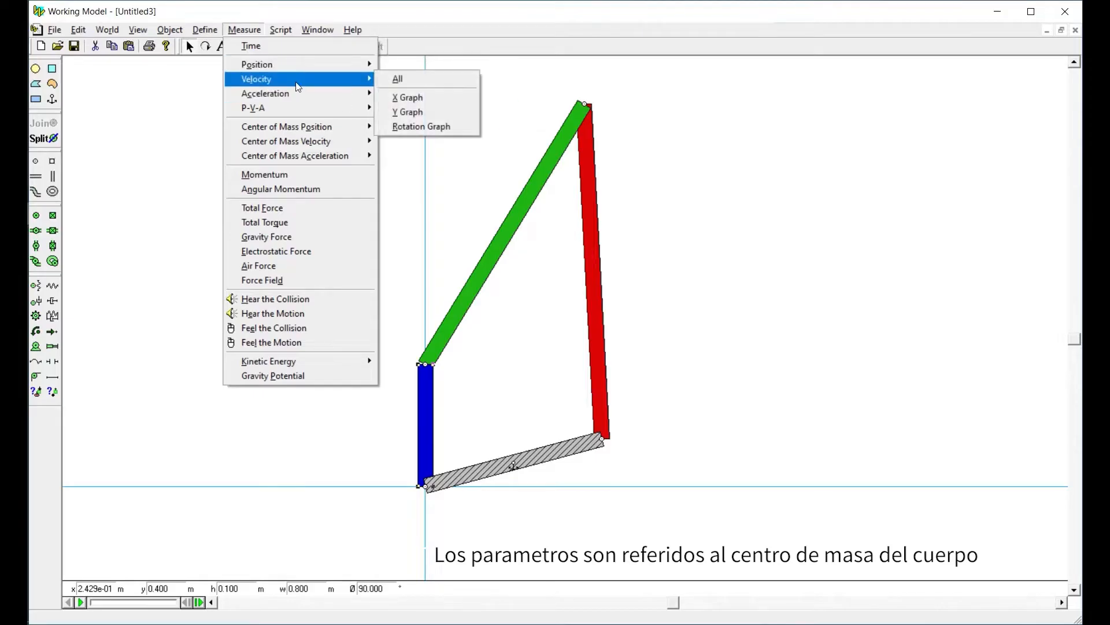
mouse_move(308, 107)
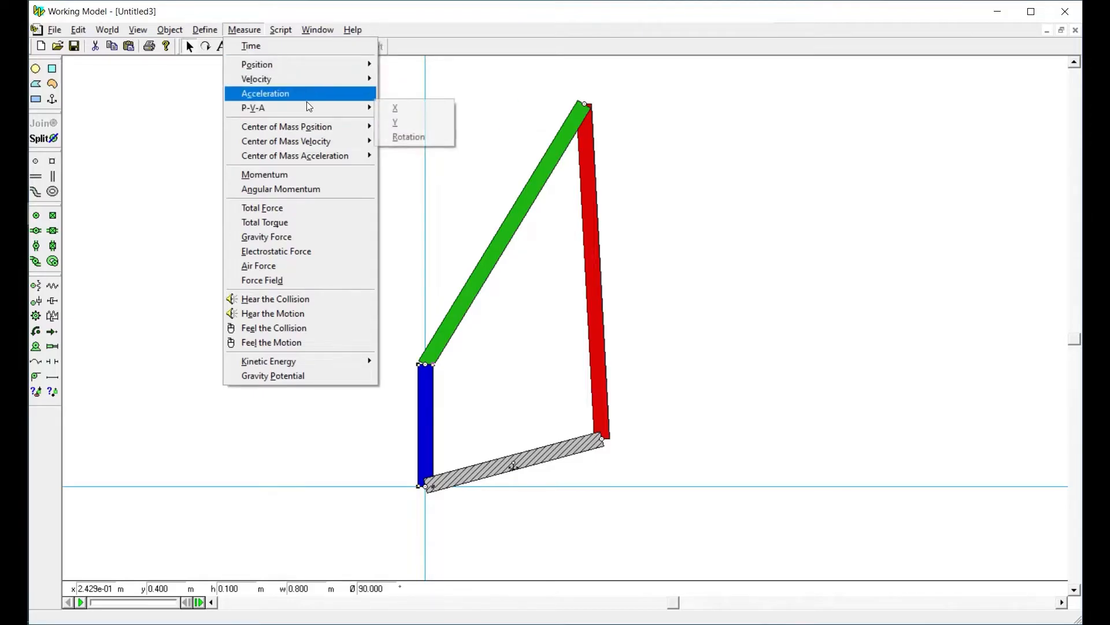
mouse_move(317, 141)
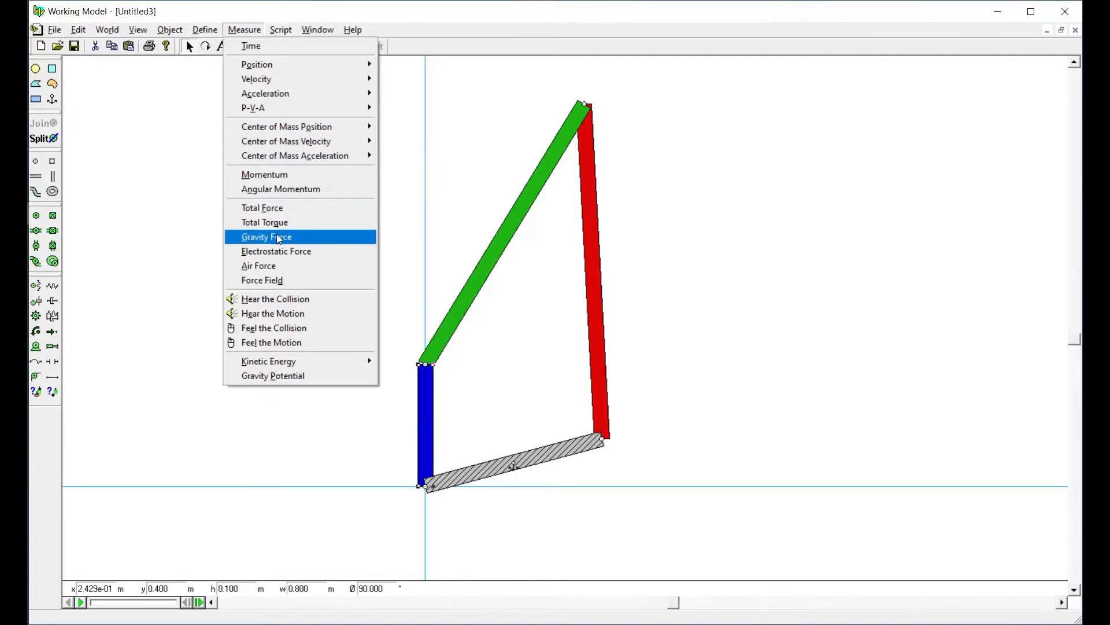
click(235, 31)
click(235, 30)
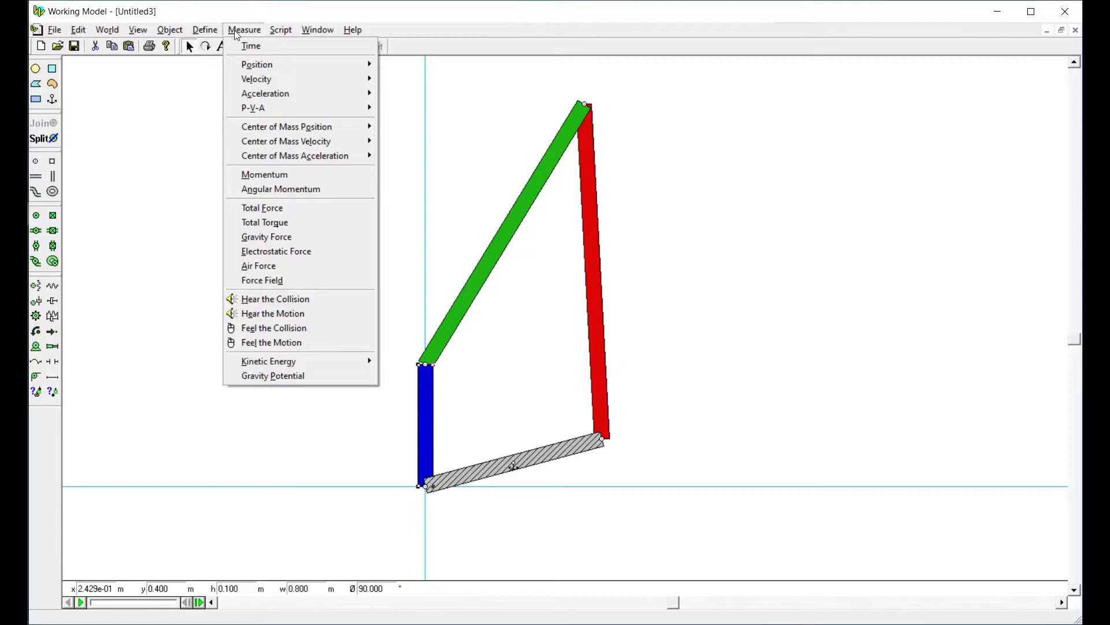
click(234, 30)
click(368, 304)
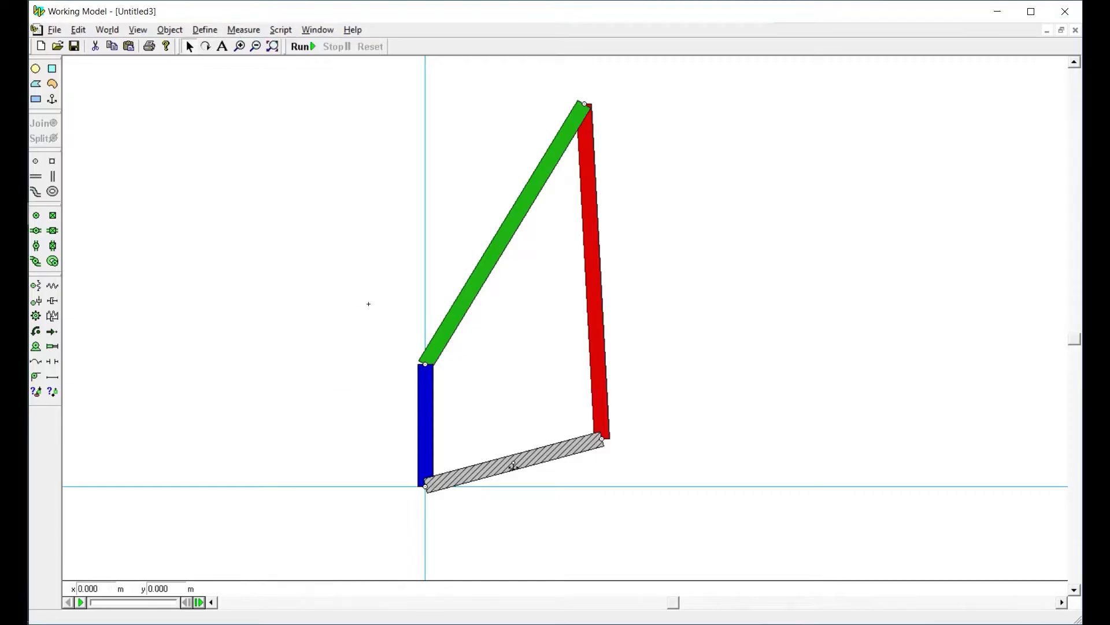
Examine the measurements available for the pin joining the blue and green bars
click(427, 366)
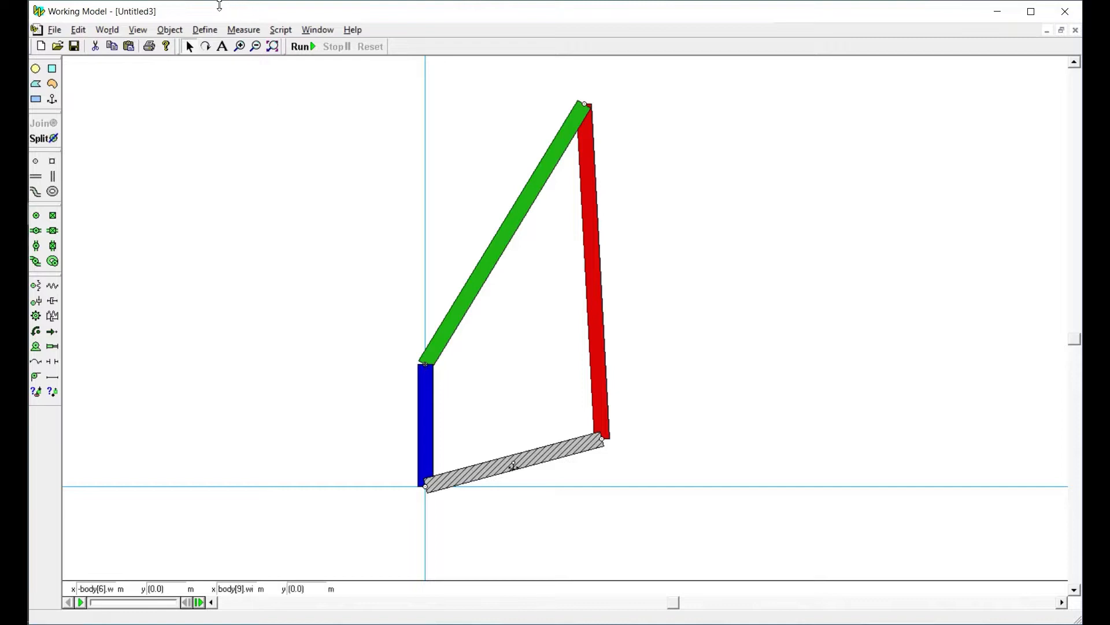
click(245, 30)
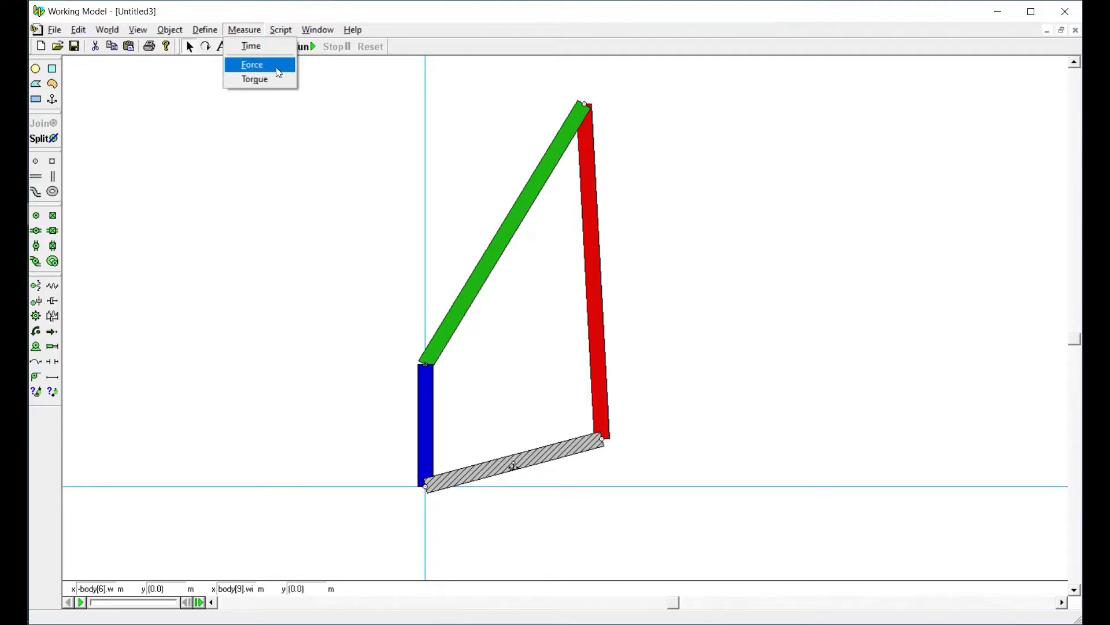
click(453, 22)
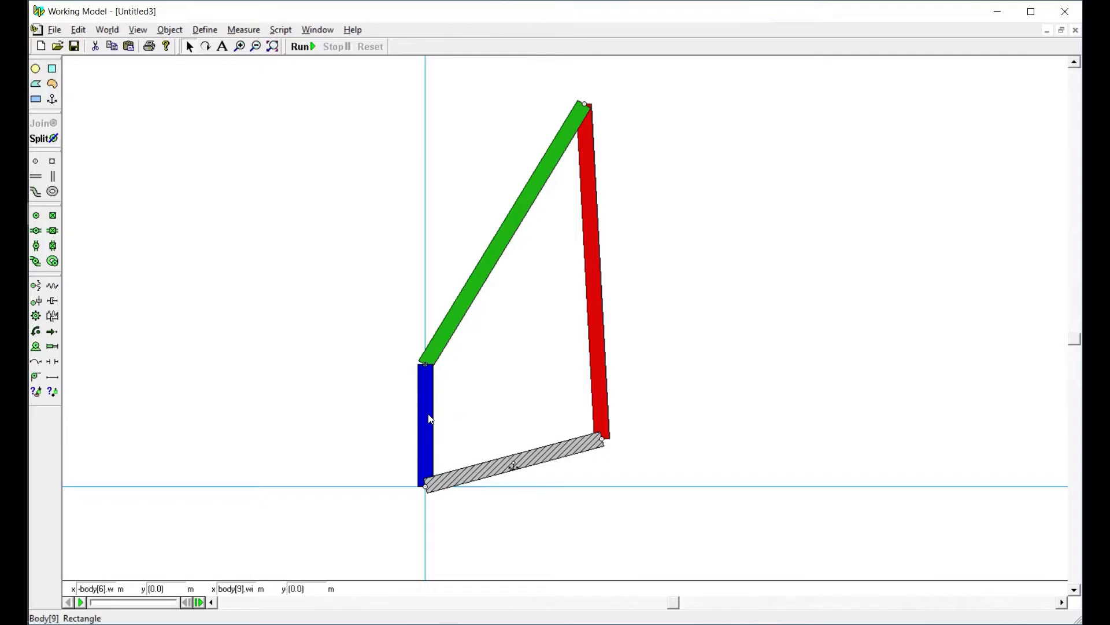
click(491, 394)
click(428, 396)
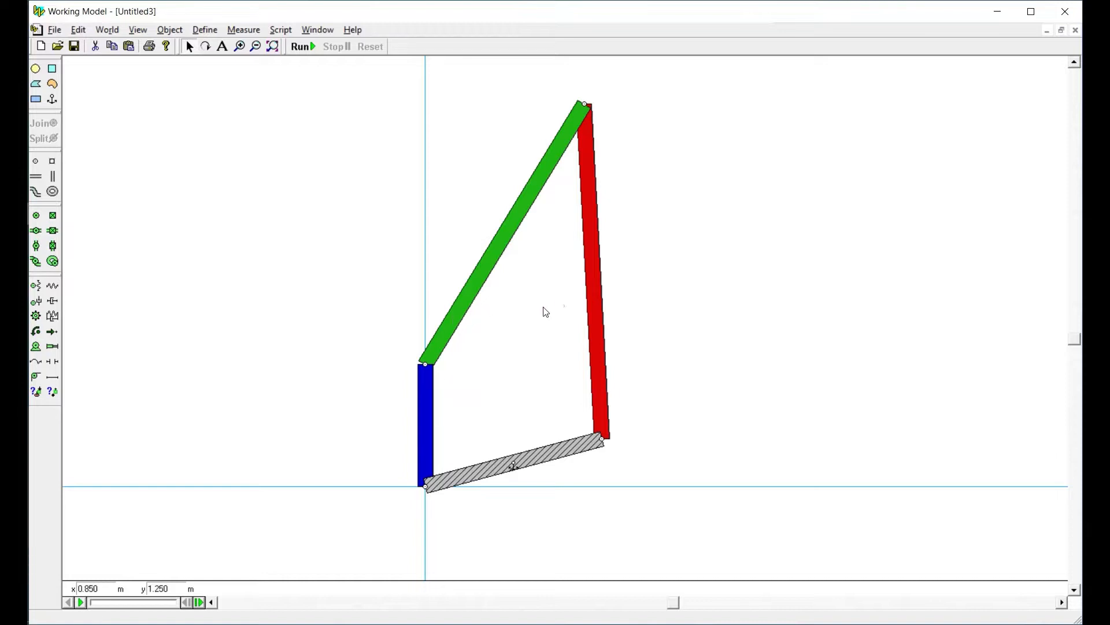
Add a rotation graph for the blue bar, run the simulation to plot it, and reset
click(430, 415)
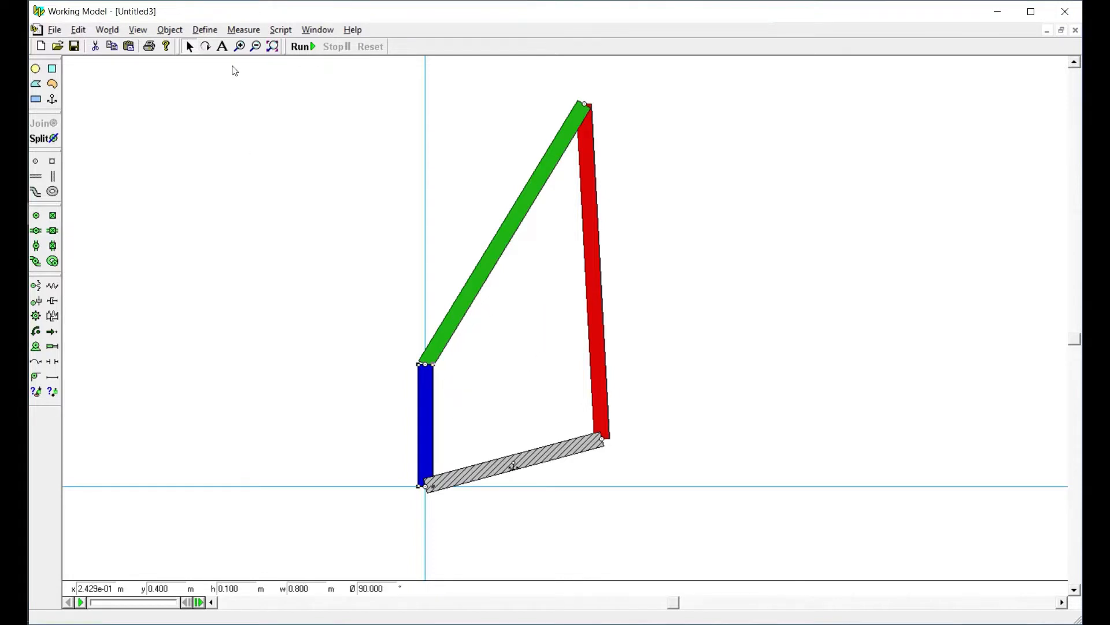
click(253, 30)
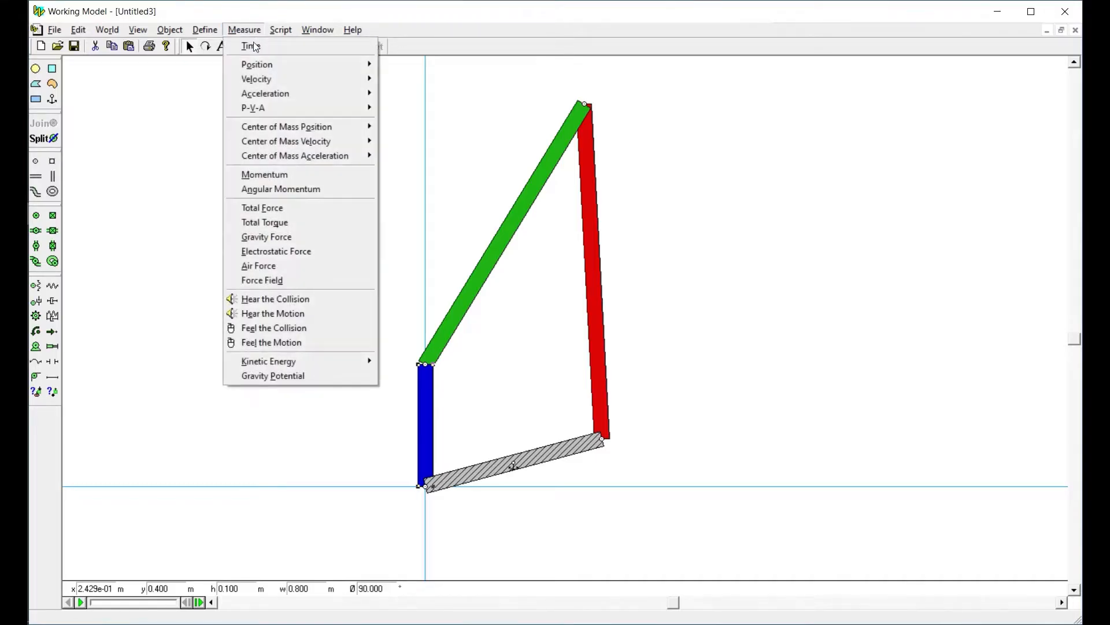
mouse_move(272, 64)
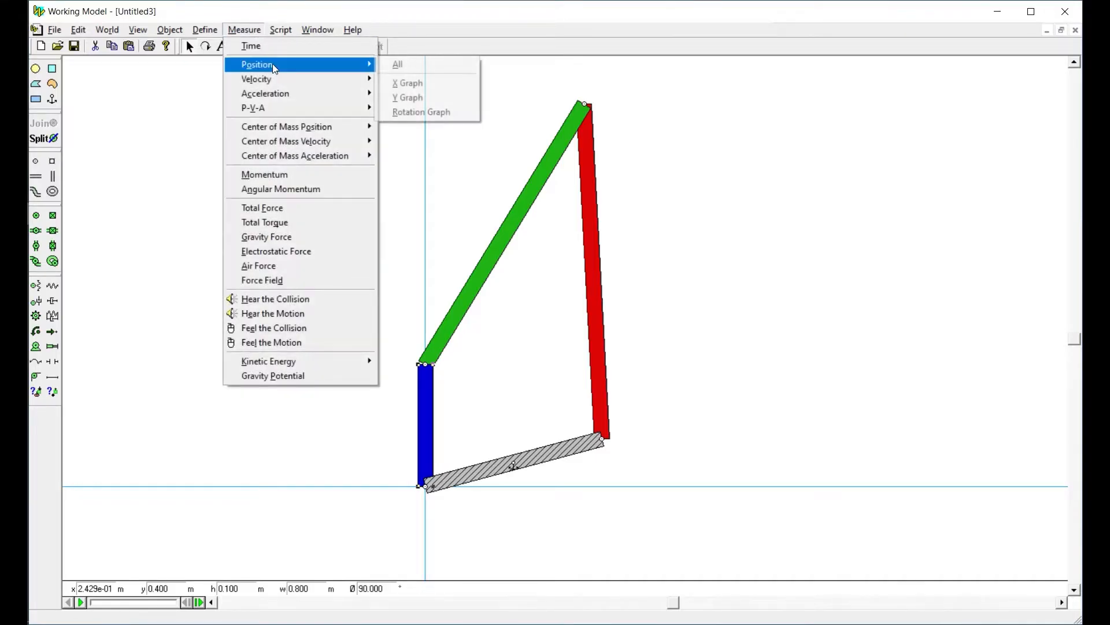
click(409, 113)
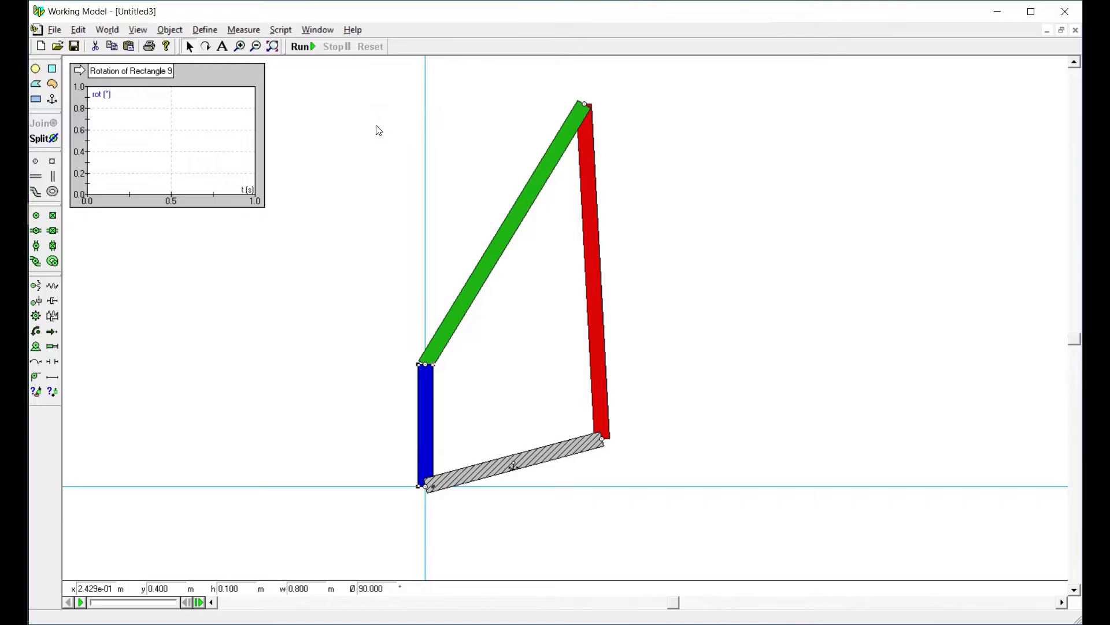
click(300, 49)
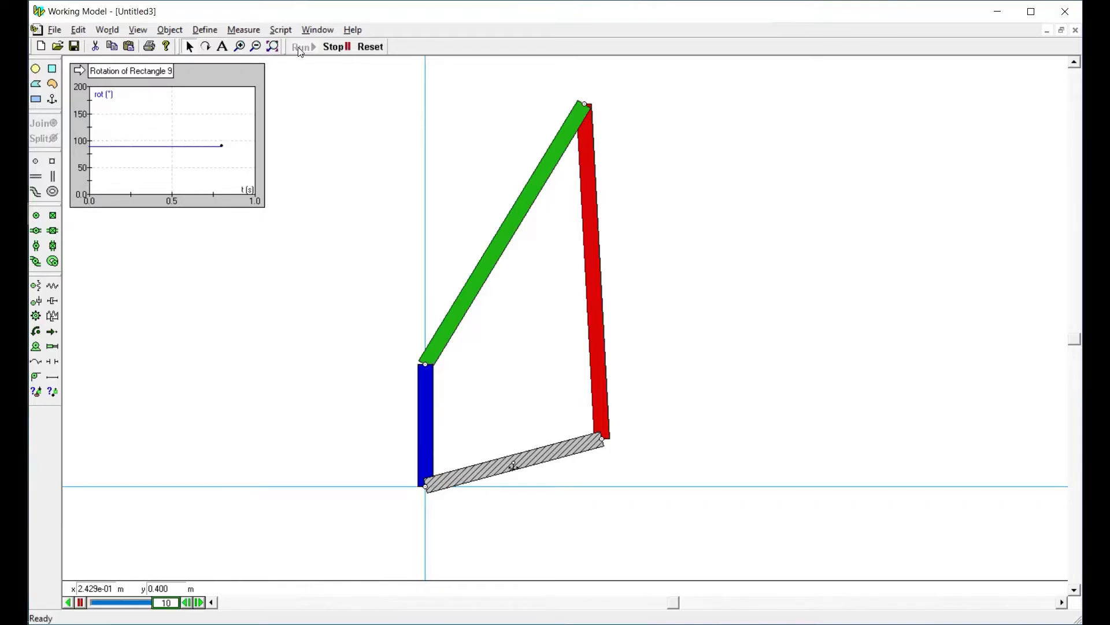
click(370, 47)
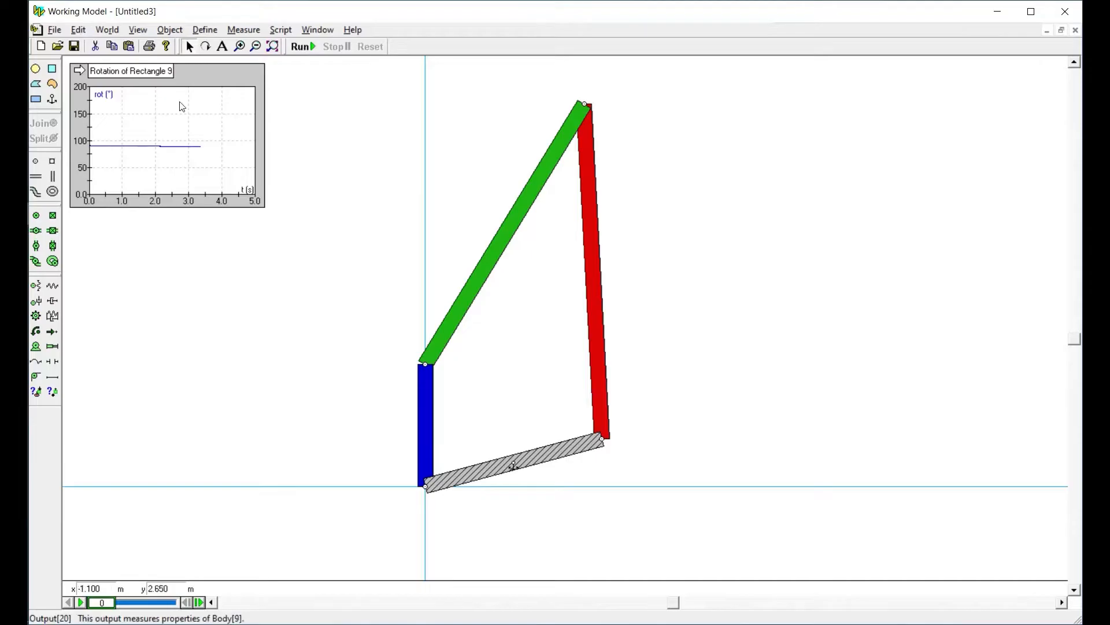
Switch the blue bar's rotation output to a numeric display, then run and reset the simulation
click(79, 70)
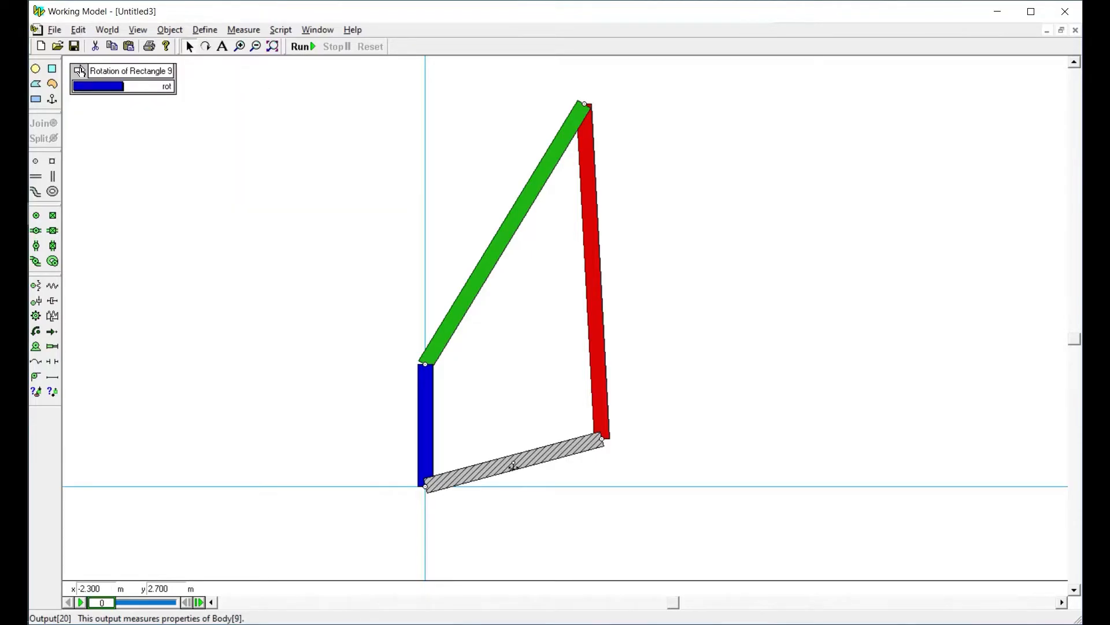
click(79, 71)
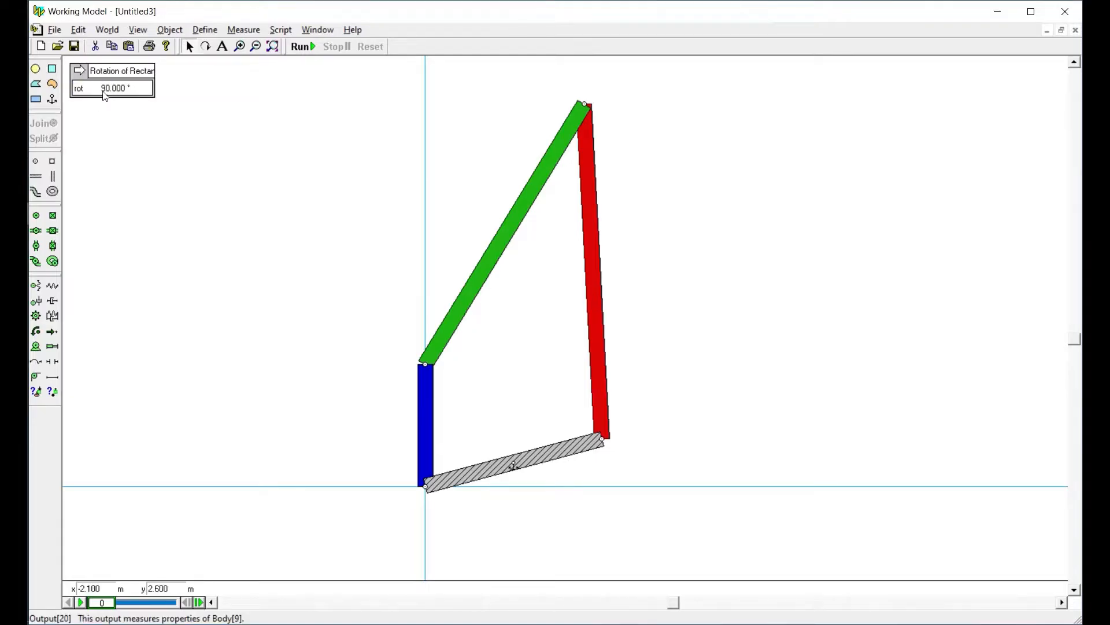
click(301, 46)
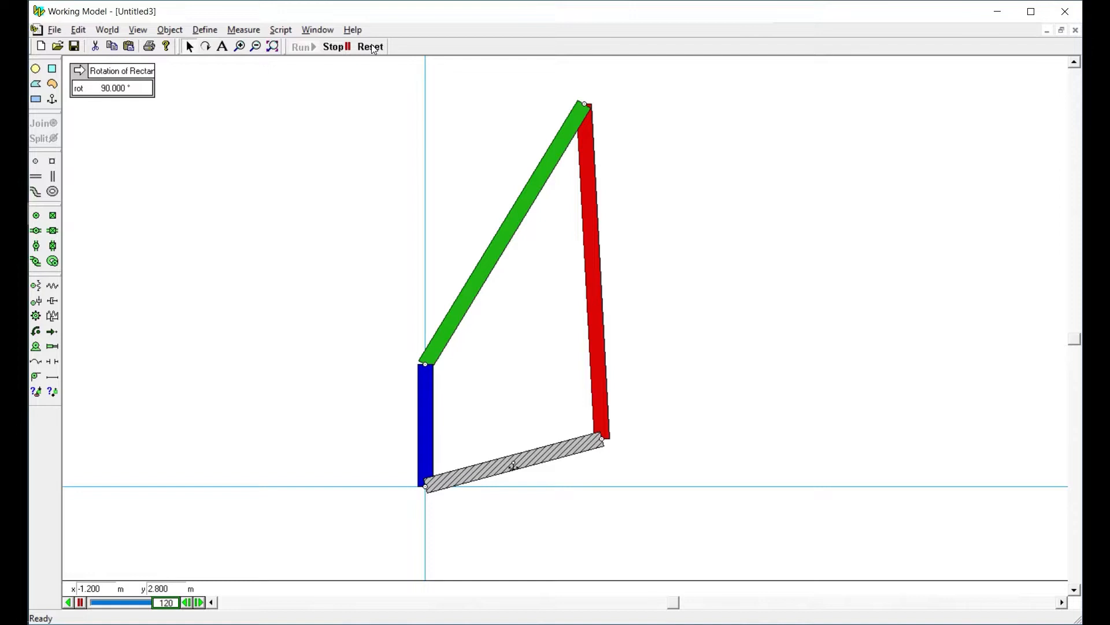
click(371, 46)
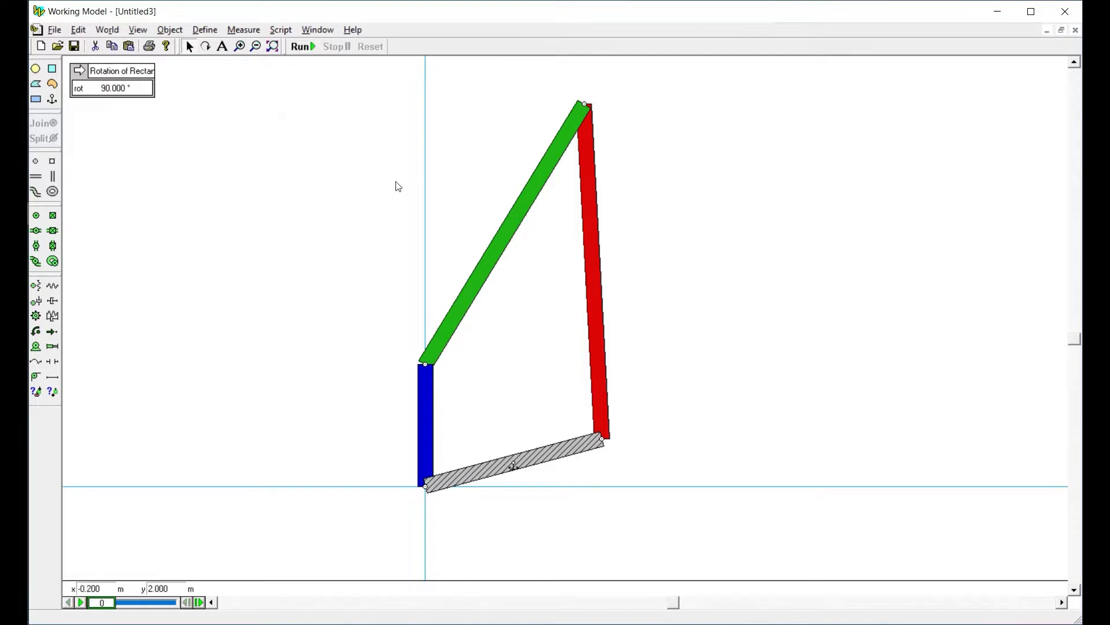
click(125, 95)
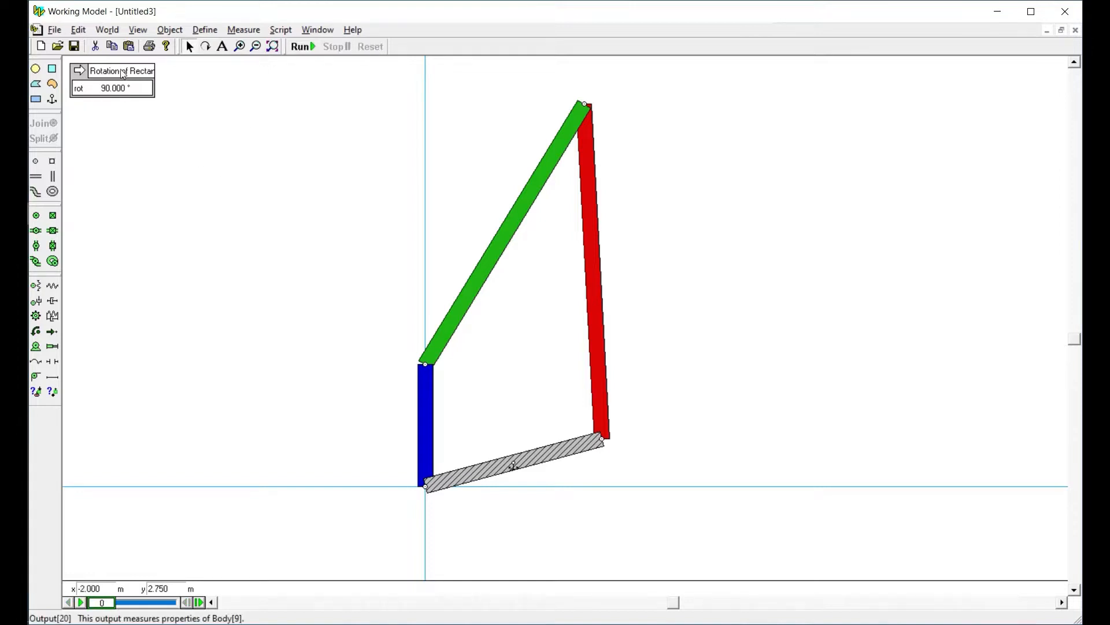
Add a rotation graph for the green bar
click(521, 211)
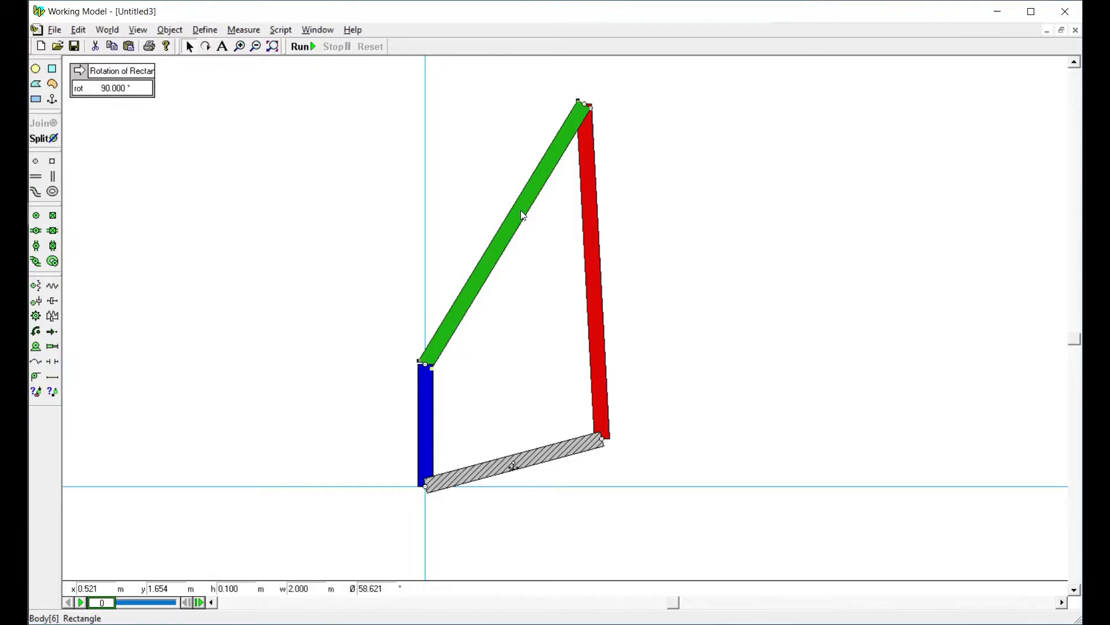
click(245, 30)
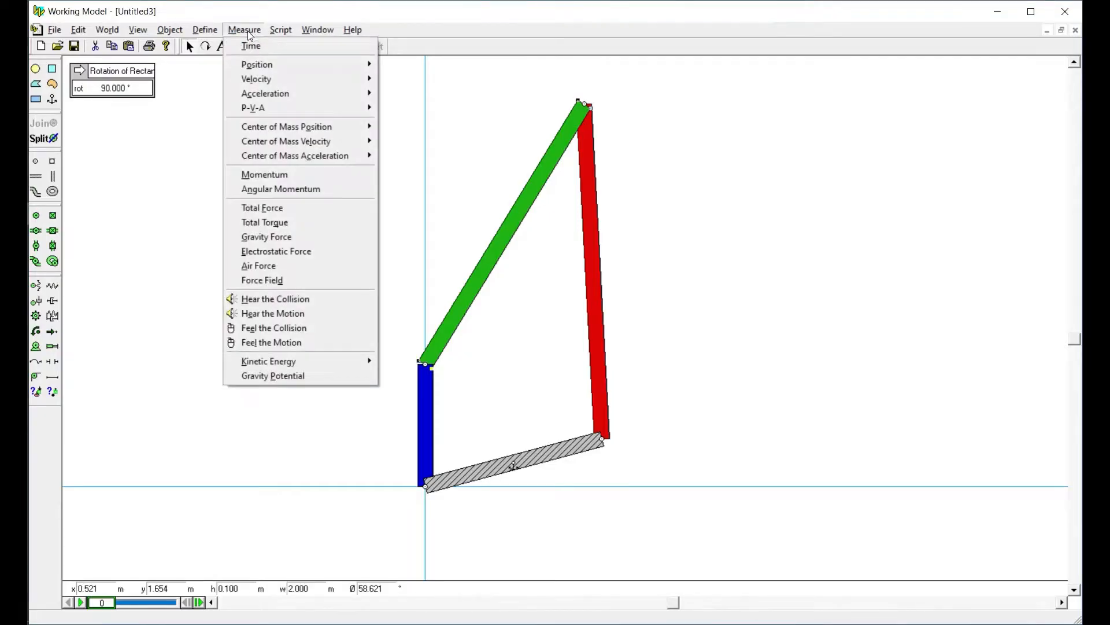
mouse_move(269, 63)
click(411, 110)
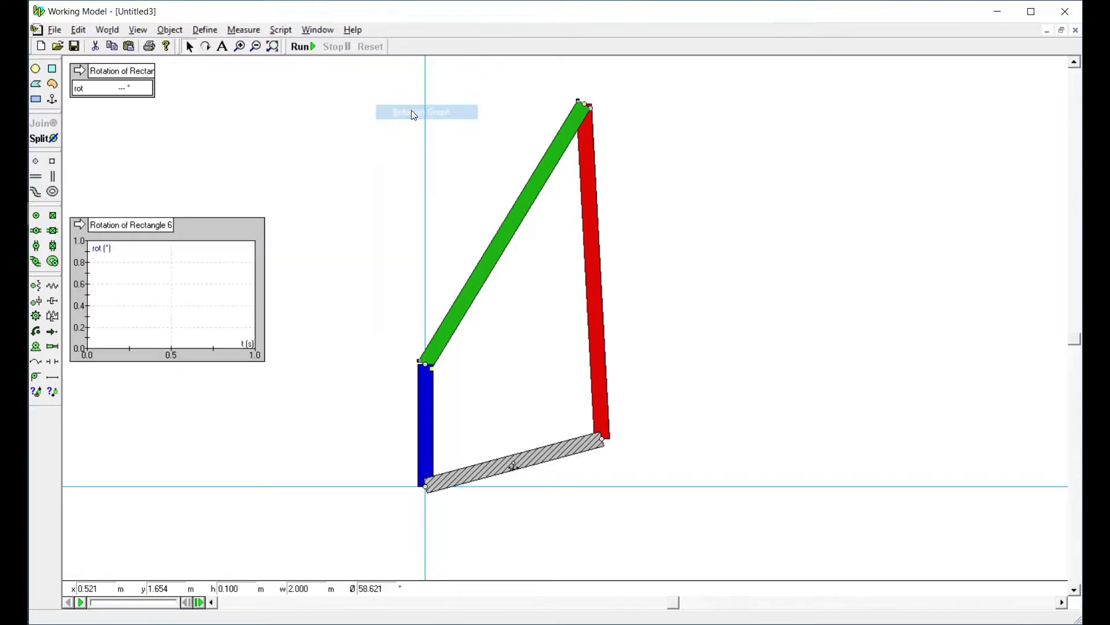
Copy the equation Body[6].p.r from the green bar's rotation graph properties, then delete that graph
double_click(221, 231)
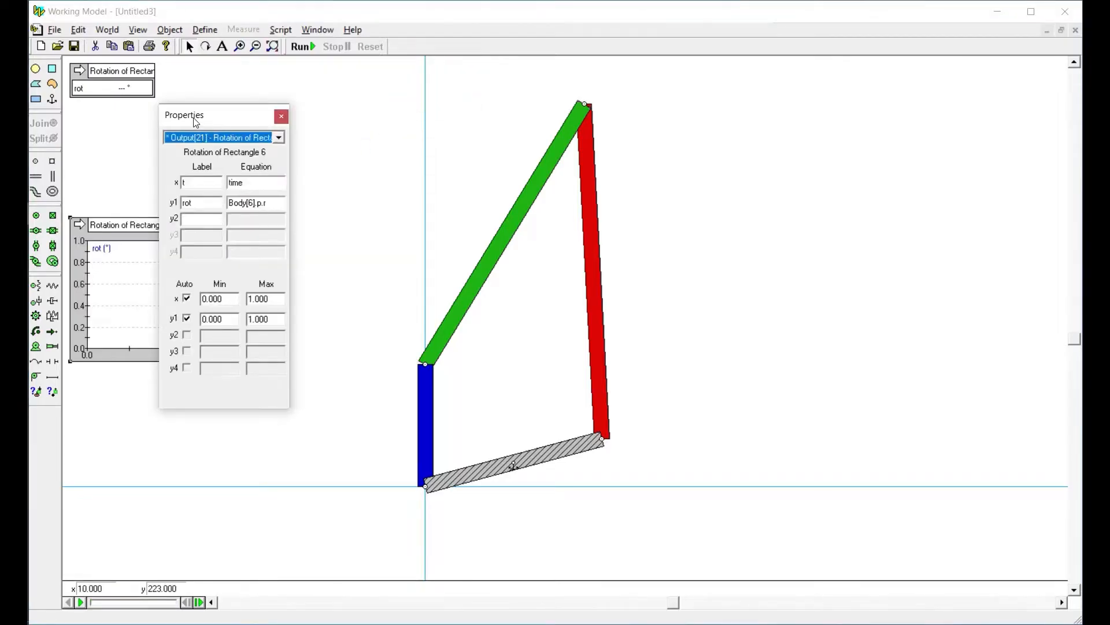
click(280, 203)
drag(281, 203, 229, 203)
key(ctrl+c)
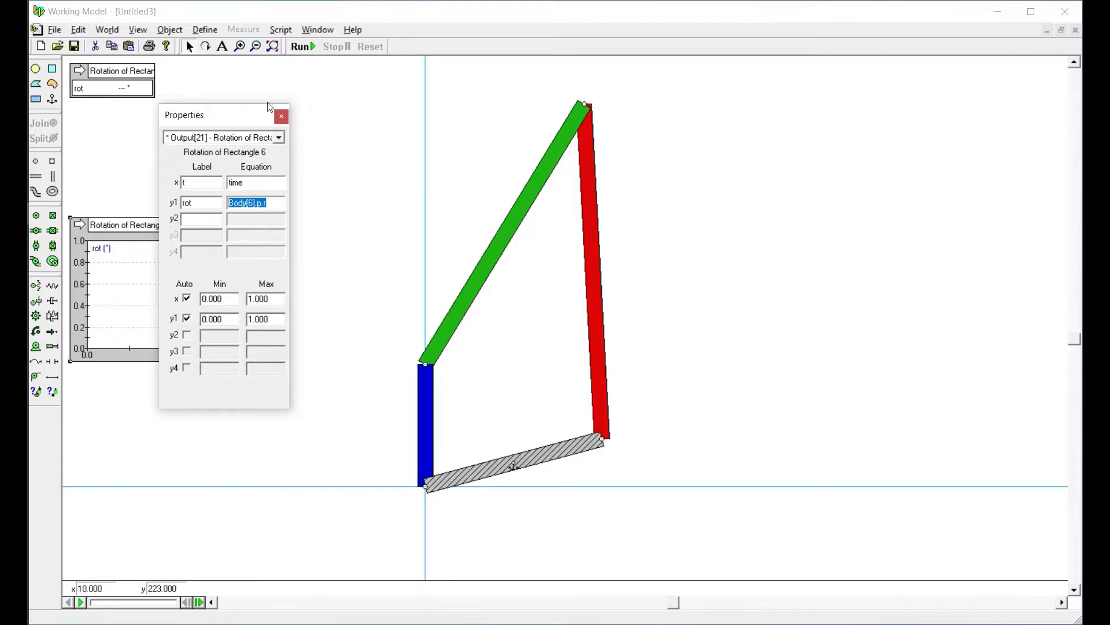
click(282, 117)
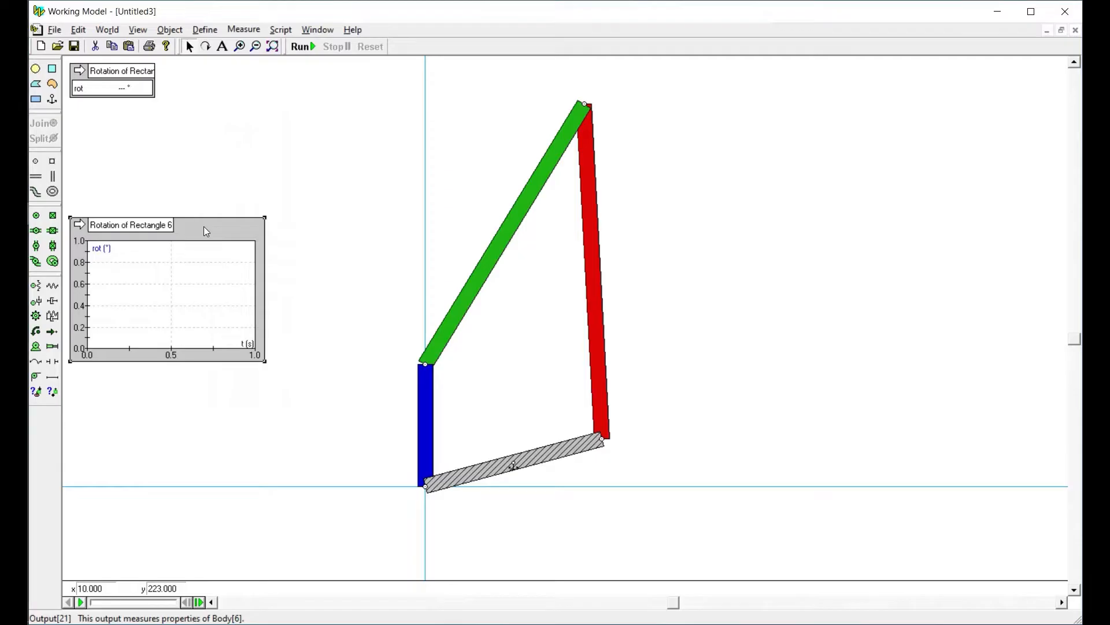
key(Delete)
In the blue bar's rotation output, relabel y1 as theta2 and add a y2 entry labelled theta3
double_click(118, 78)
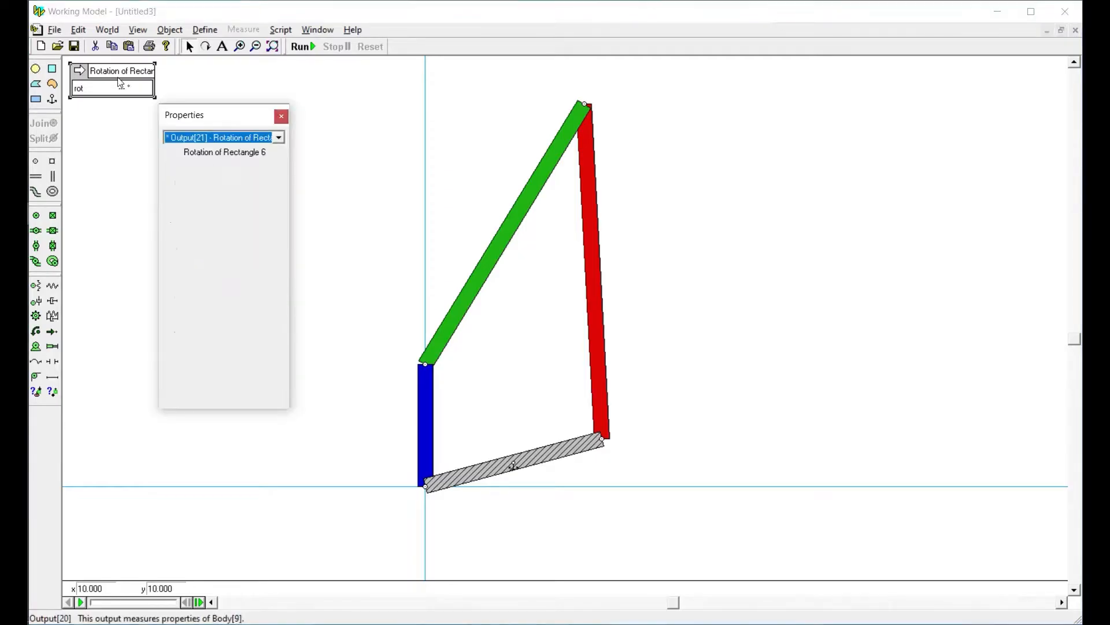
click(206, 203)
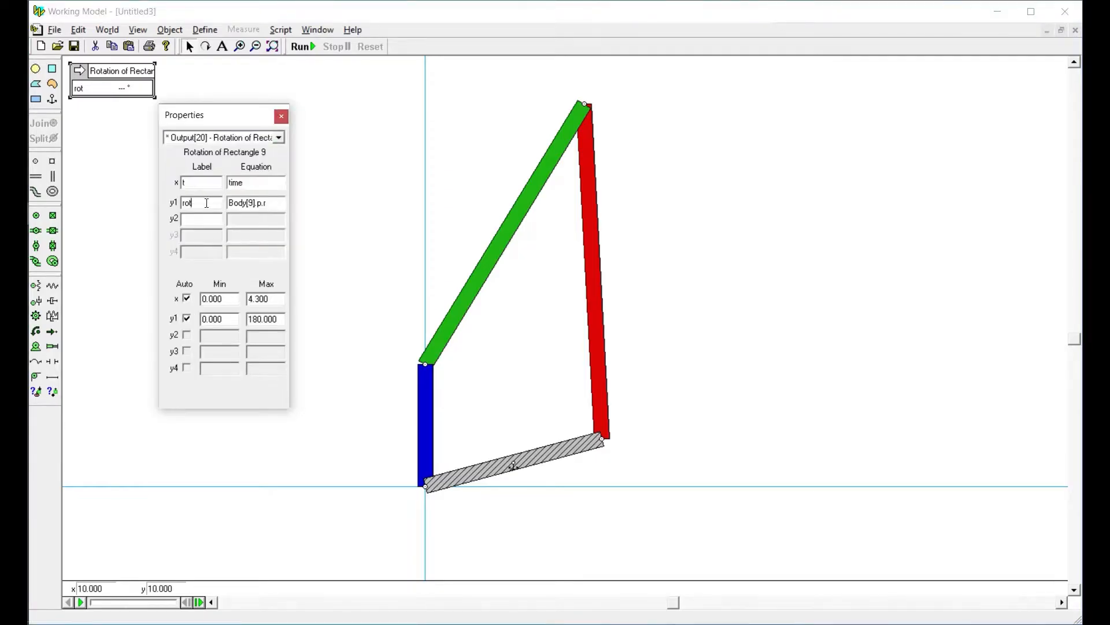
double_click(207, 203)
text(theta2)
key(Tab)
key(Tab)
text(theta3)
key(Tab)
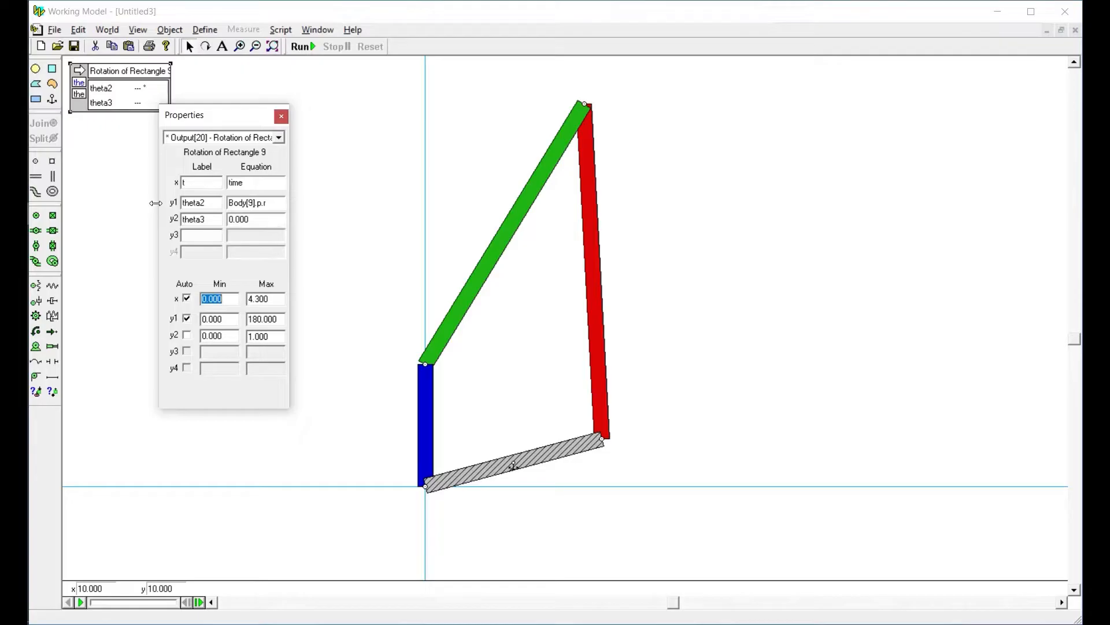
Set the theta3 equation to the copied Body[6].p.r
drag(255, 221, 210, 222)
key(ctrl+v)
drag(229, 221, 257, 221)
Check the body numbers of the blue, green and red bars, then return to the rotation output's properties
click(423, 390)
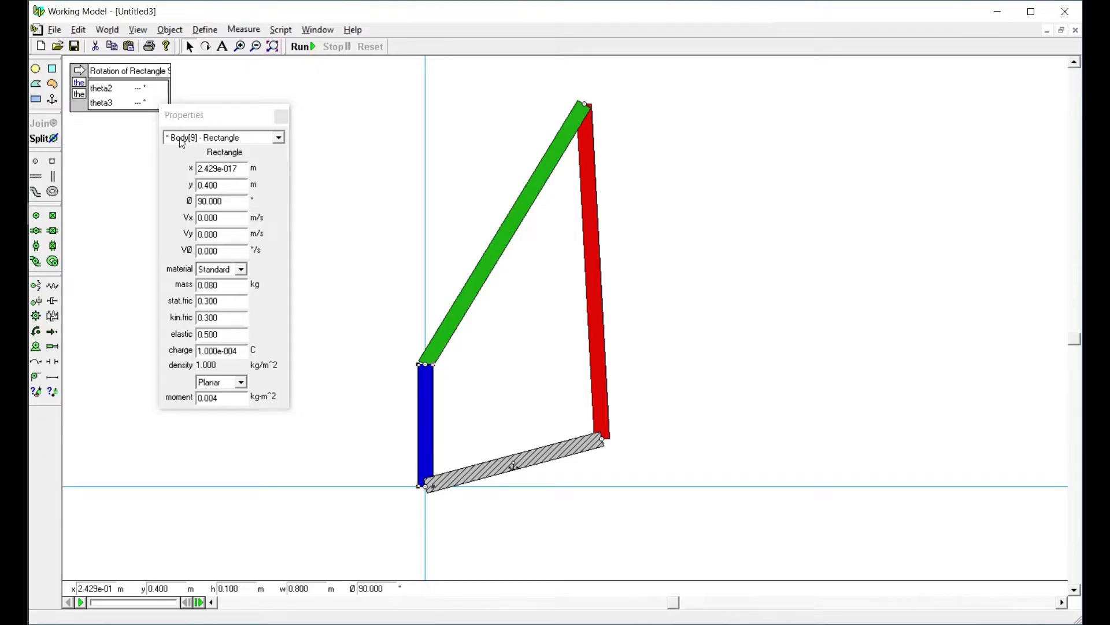
click(509, 234)
click(593, 225)
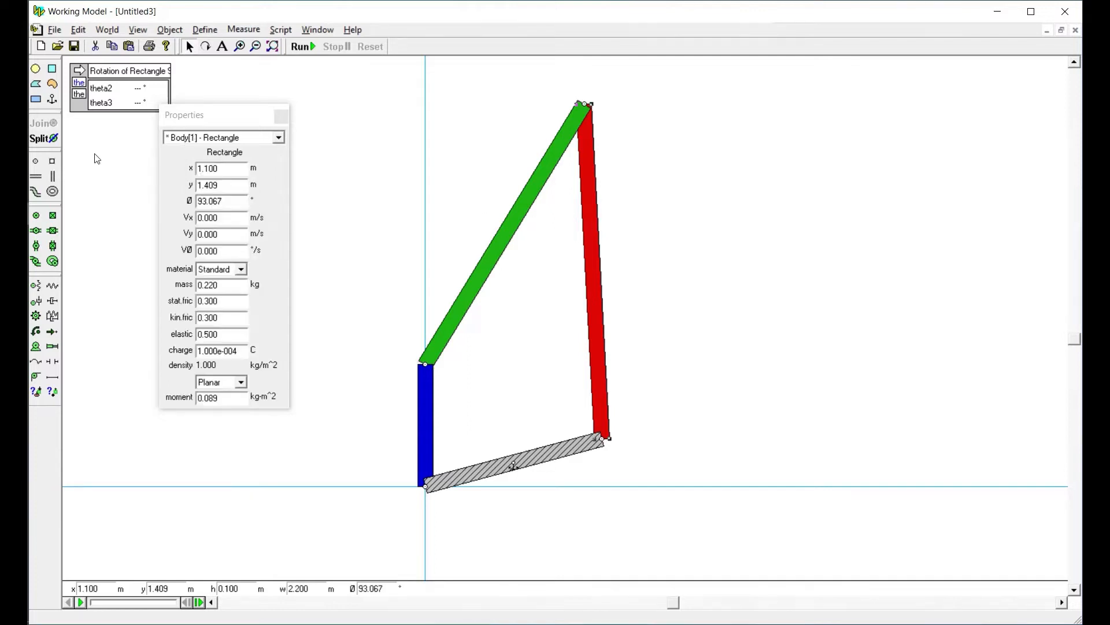
click(130, 98)
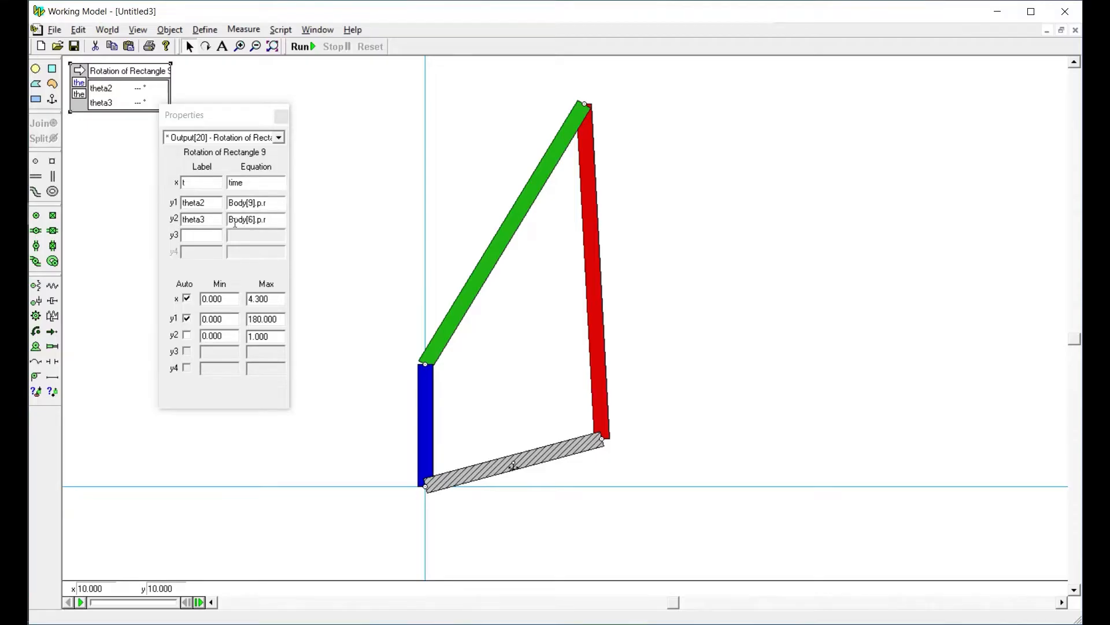
Add a y3 entry labelled theta4 to the rotation output, adapting the copied theta3 equation to Body[1].p.r
click(214, 234)
text(theta)
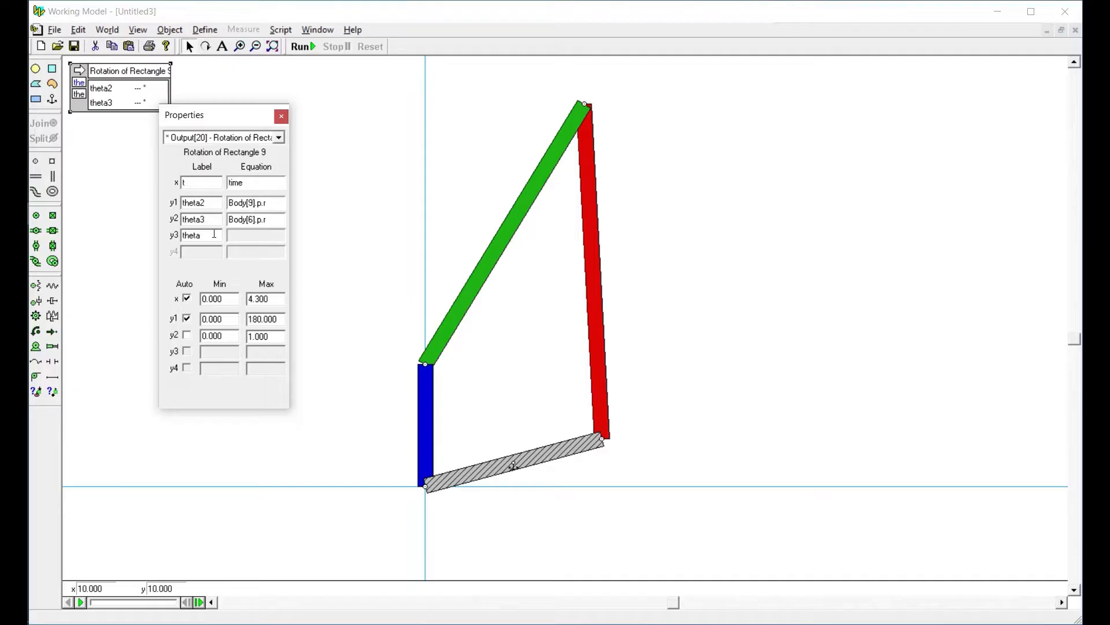
text(4)
click(214, 221)
key(Tab)
key(ctrl+c)
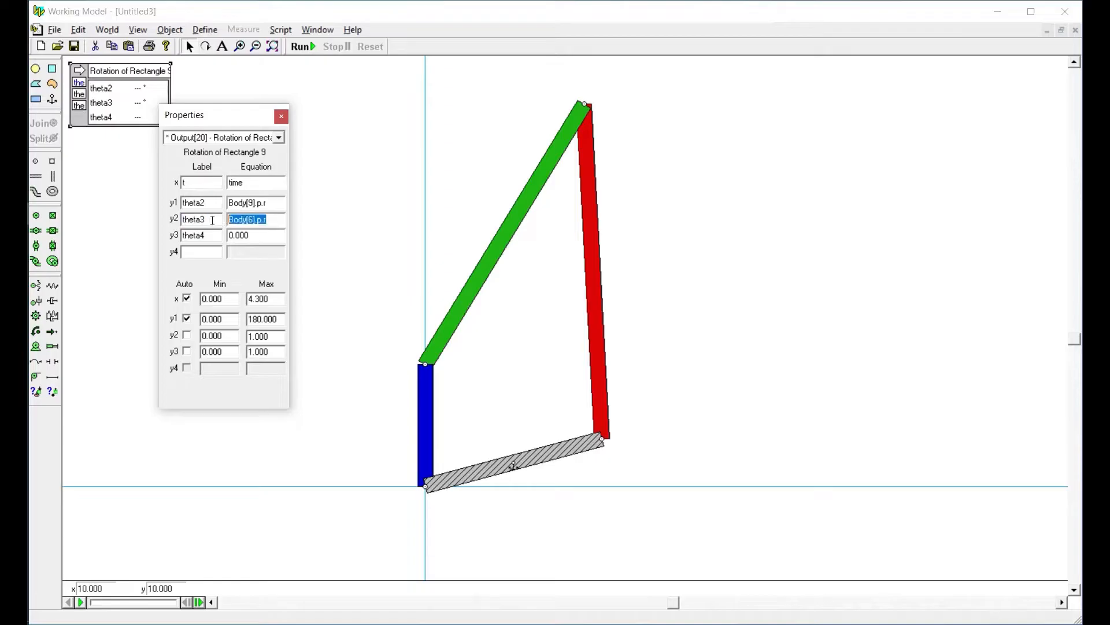
double_click(256, 238)
key(ctrl+v)
key(Delete)
text(1)
Try the components x and y and the prefix a in theta2's equation, then restore it to Body[9].p.r
double_click(269, 203)
click(269, 203)
key(BackSpace)
text(x)
key(BackSpace)
text(y)
key(BackSpace)
text(r)
key(Left)
key(shift+Left)
key(BackSpace)
text(a)
key(BackSpace)
text(p)
Close the output's properties, then run the simulation to read theta2, theta3 and theta4, and reset it
click(281, 117)
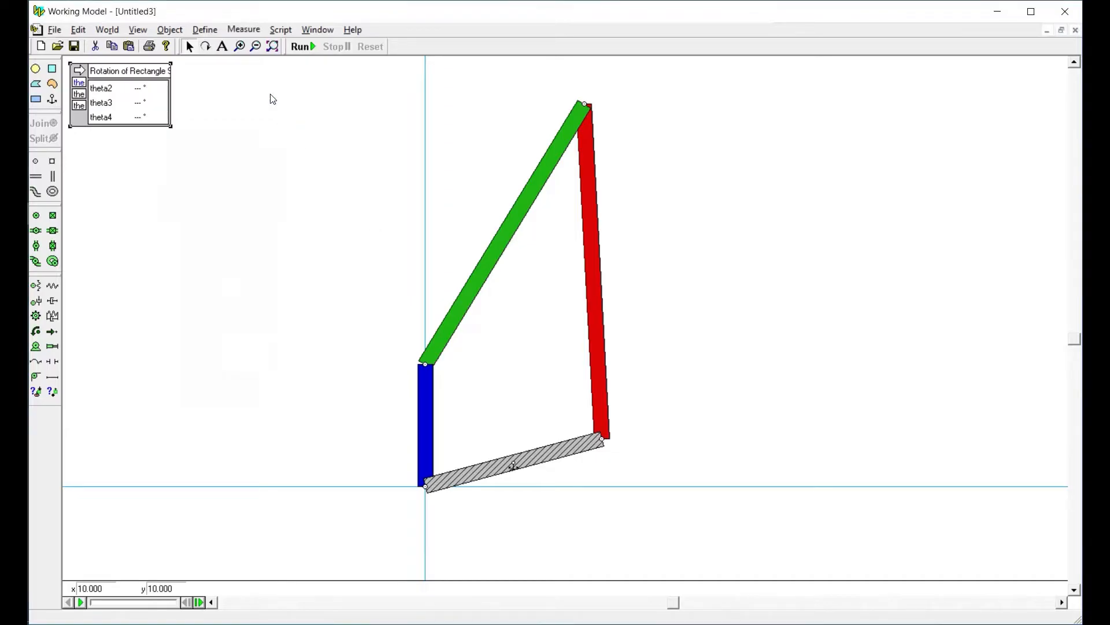
click(301, 47)
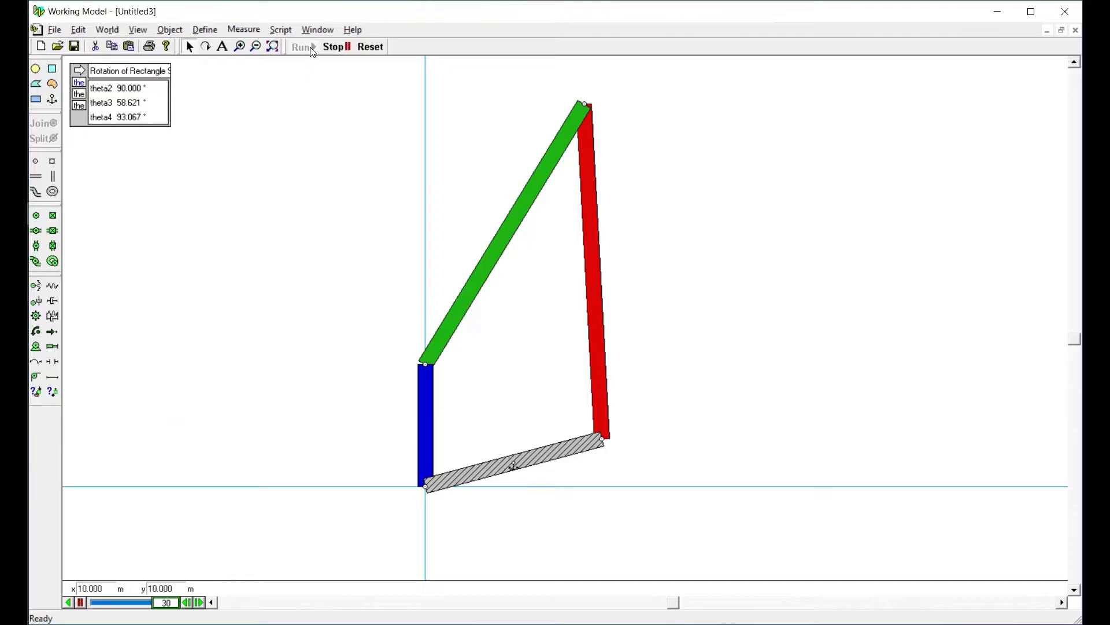
click(370, 47)
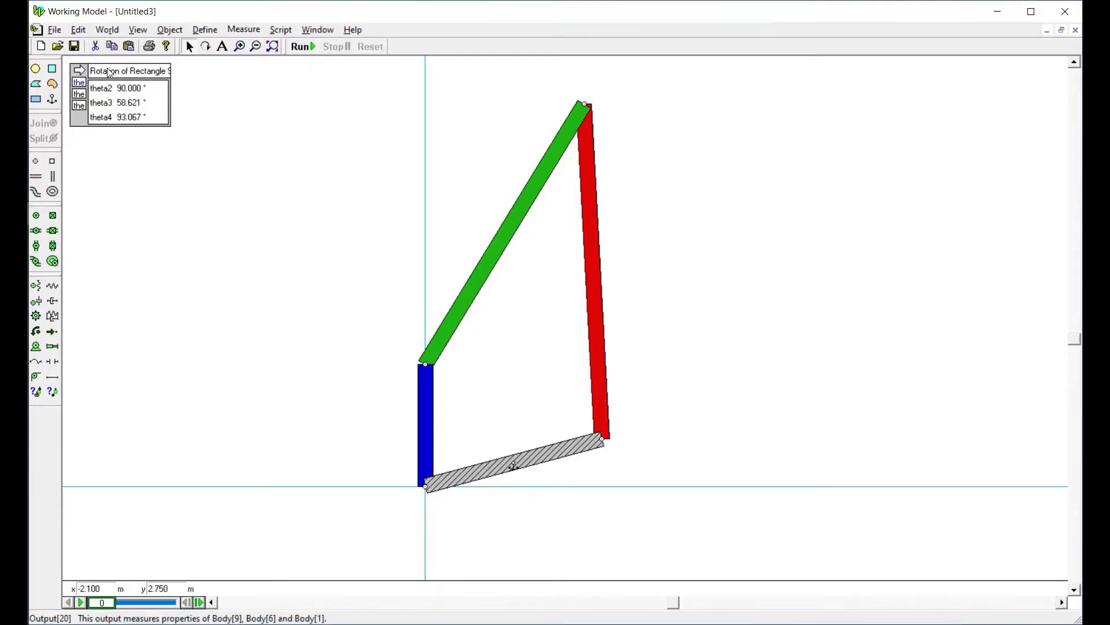
Rename the rotation output as "análisis de posición" in its appearance settings
click(110, 73)
click(320, 30)
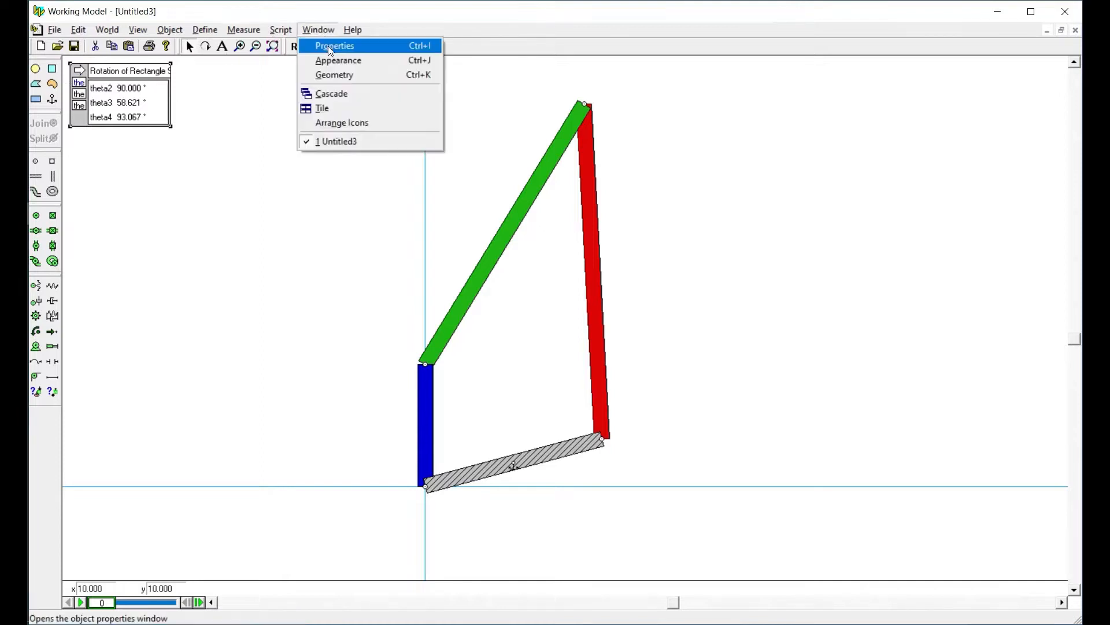
click(361, 61)
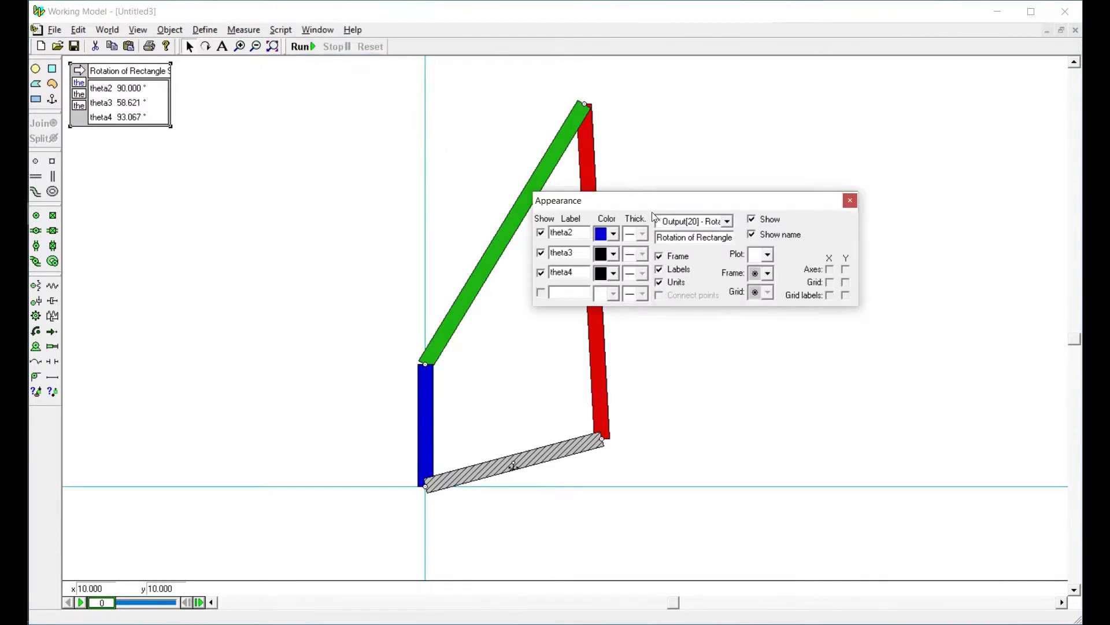
drag(650, 204, 220, 206)
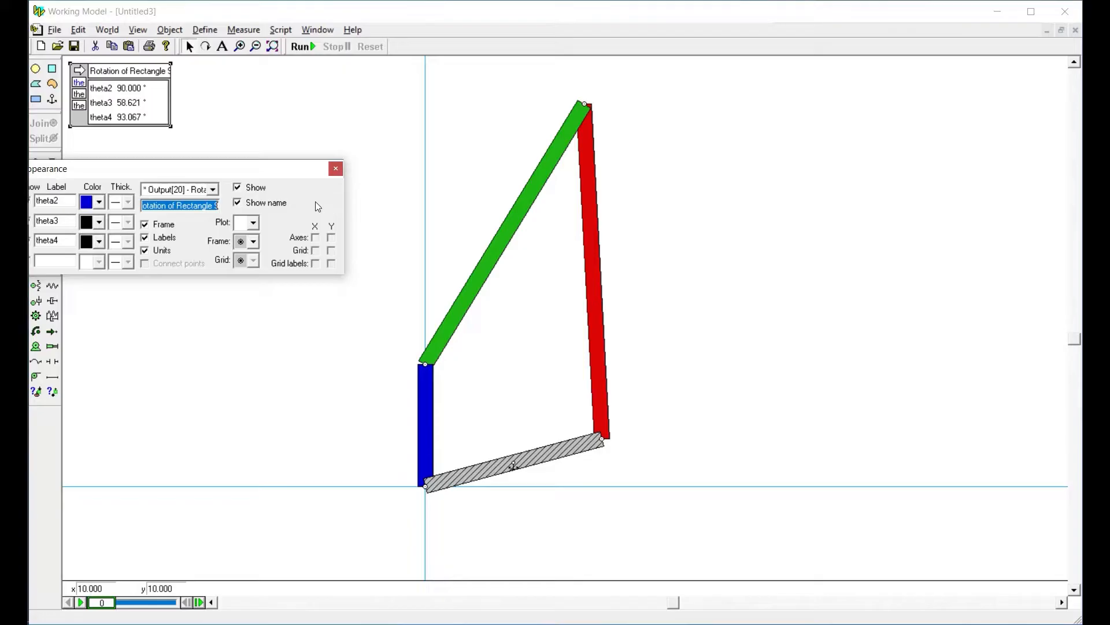
key(BackSpace)
text(an)
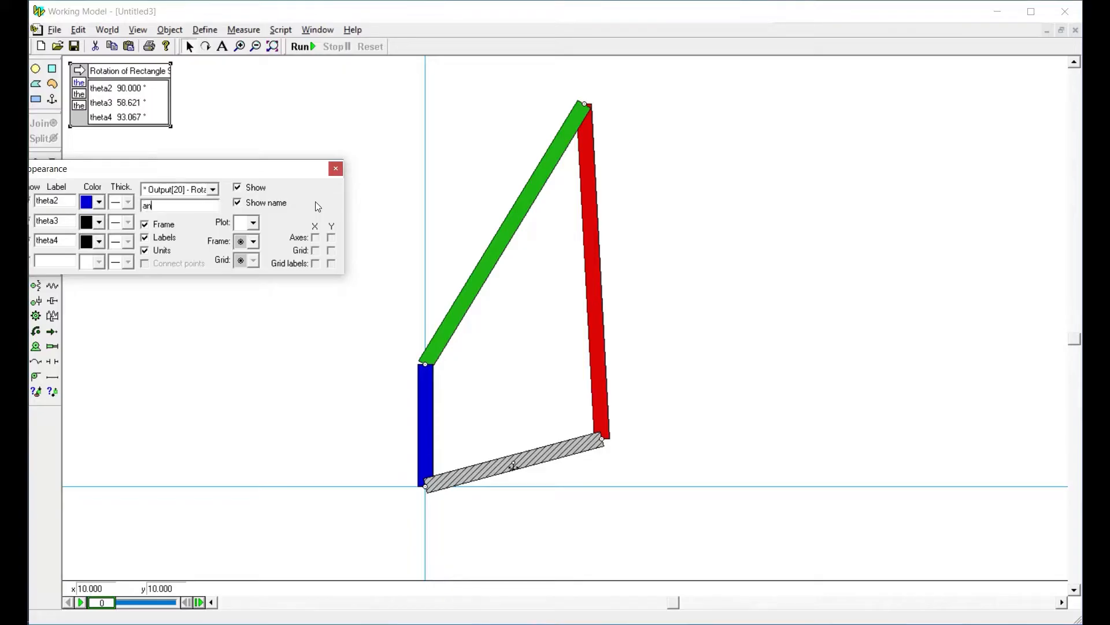
text([alar)
key(BackSpace)
key(BackSpace)
key(BackSpace)
key(BackSpace)
key(BackSpace)
text(ga)
key(BackSpace)
key(BackSpace)
text(álisis de posición)
click(334, 172)
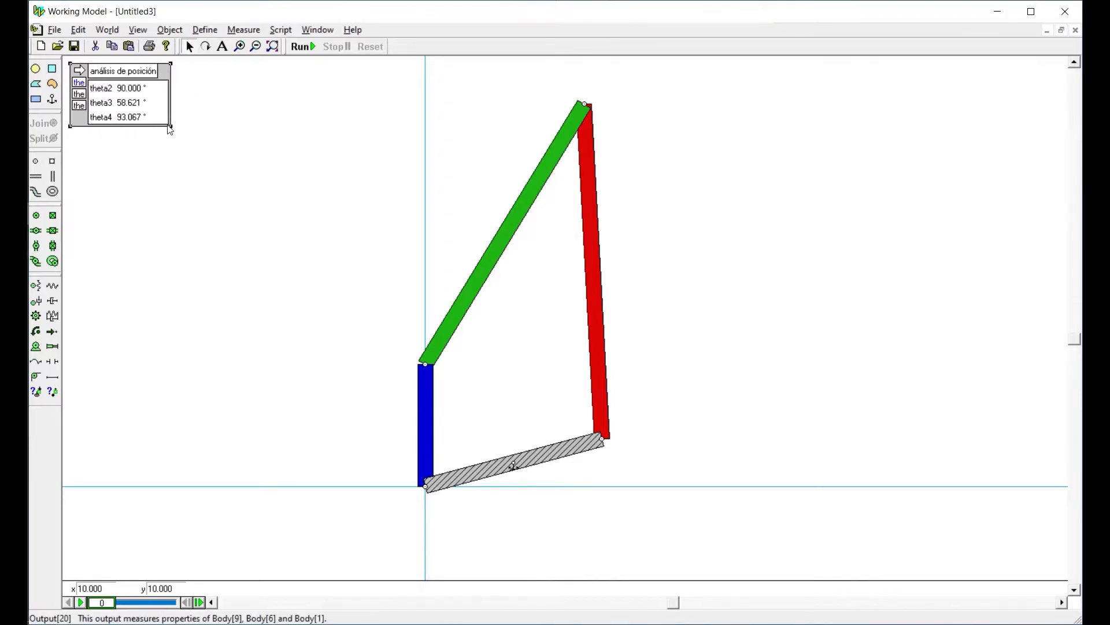
Widen the position analysis output box, then run the simulation and reset it
drag(173, 128, 227, 131)
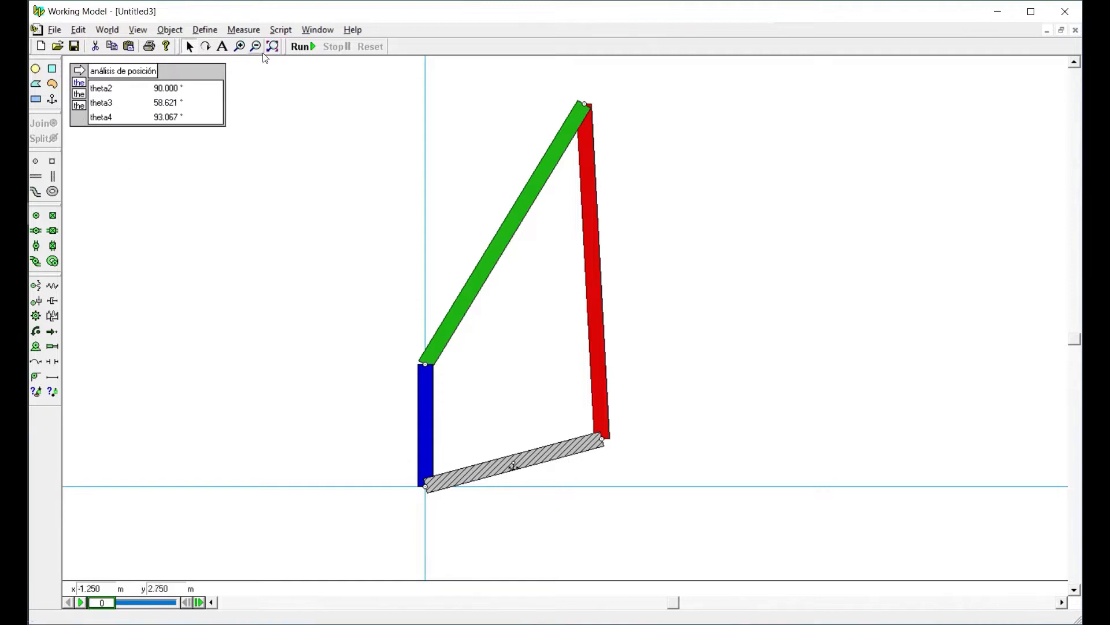
click(301, 48)
click(370, 48)
Toggle the individual theta readings in the output off and back on, then run the simulation and reset it
click(80, 109)
click(80, 108)
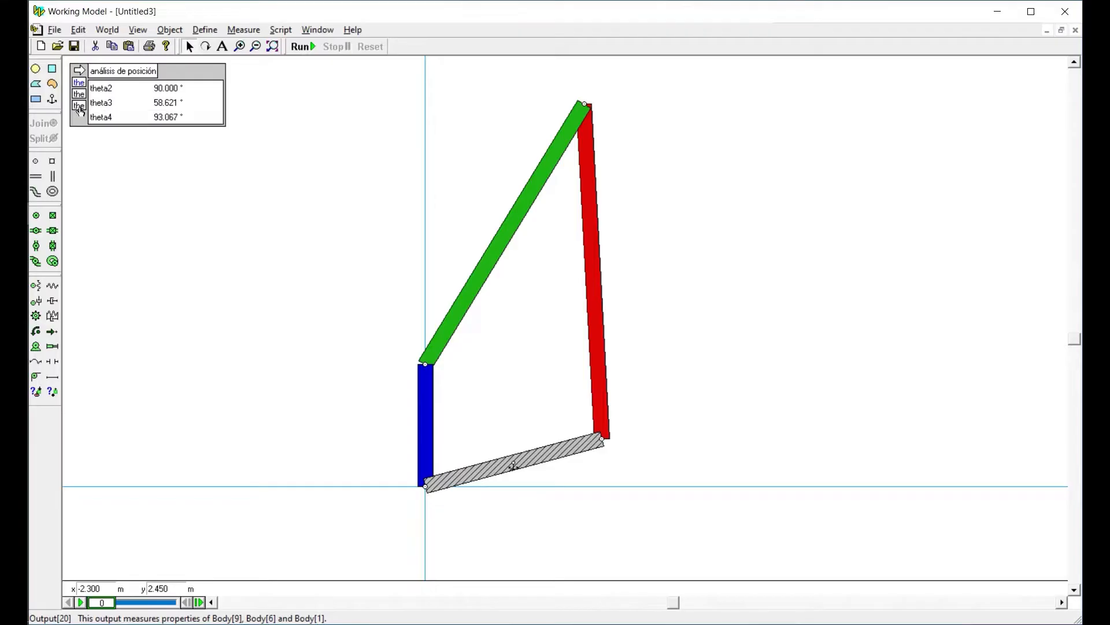
click(80, 108)
click(79, 109)
click(80, 94)
click(81, 84)
click(81, 83)
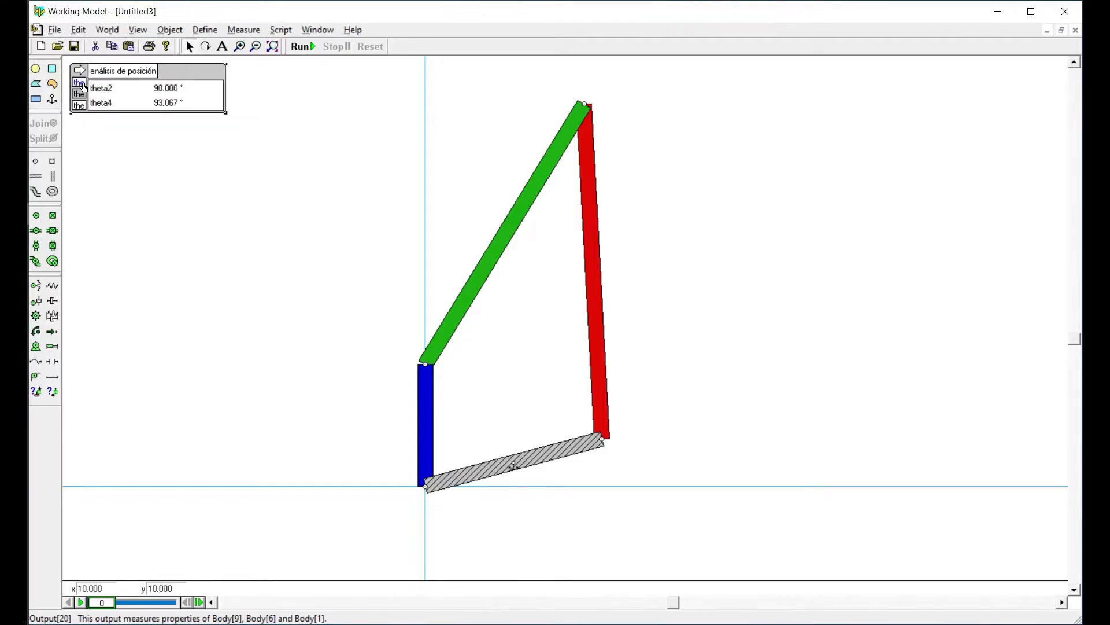
click(80, 94)
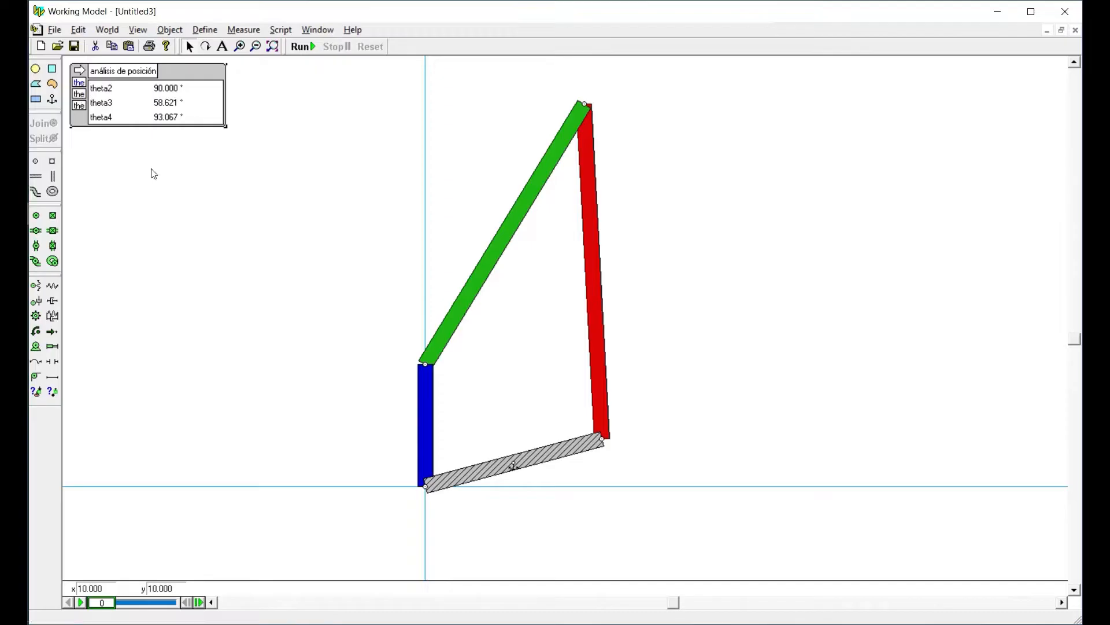
click(303, 46)
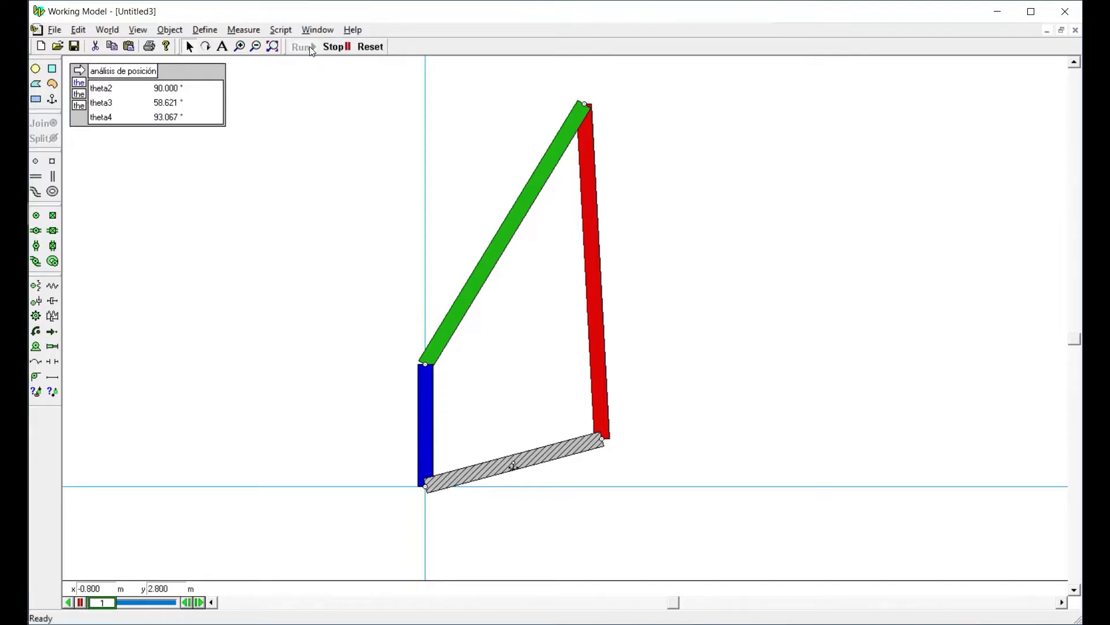
click(369, 47)
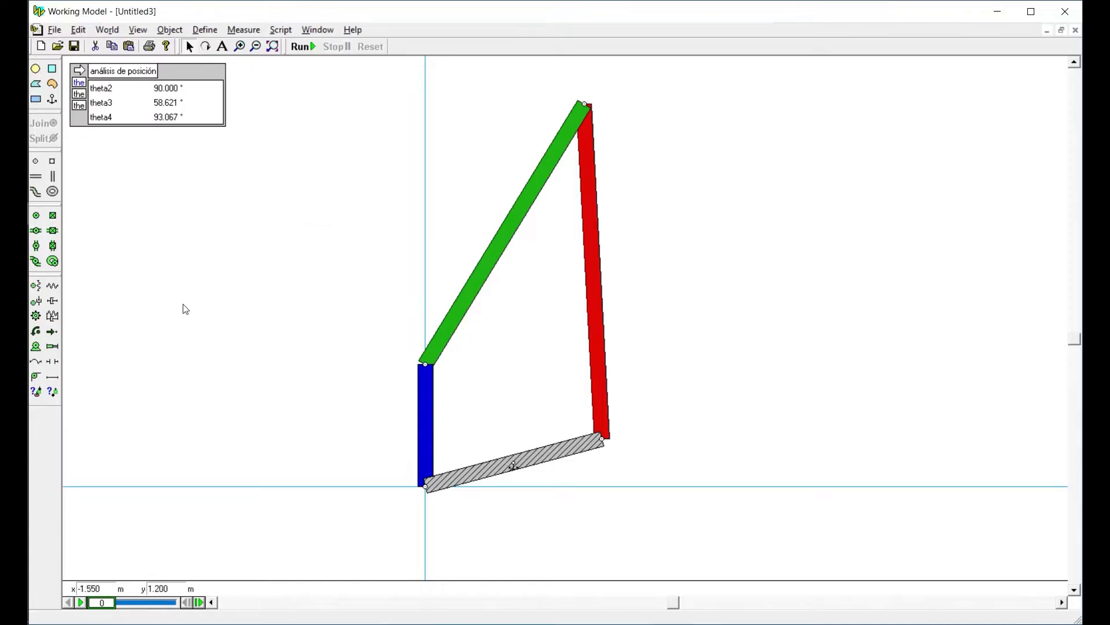
Start adding a motor to the four-bar linkage
click(36, 347)
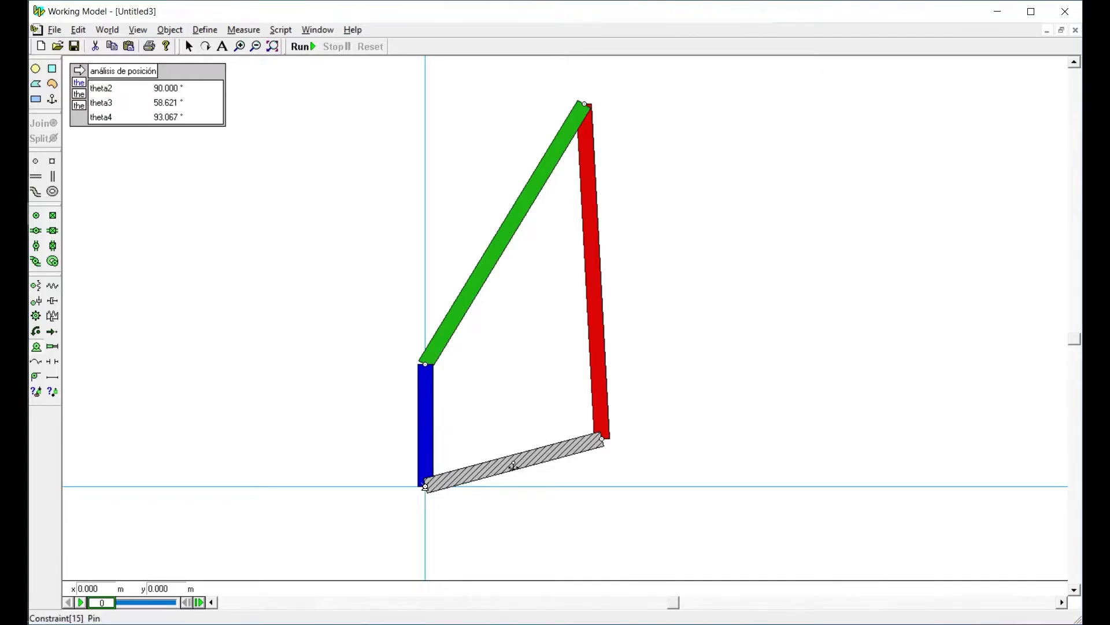
Place the motor on the joint at the origin, between the blue link and the grey ground link
click(425, 487)
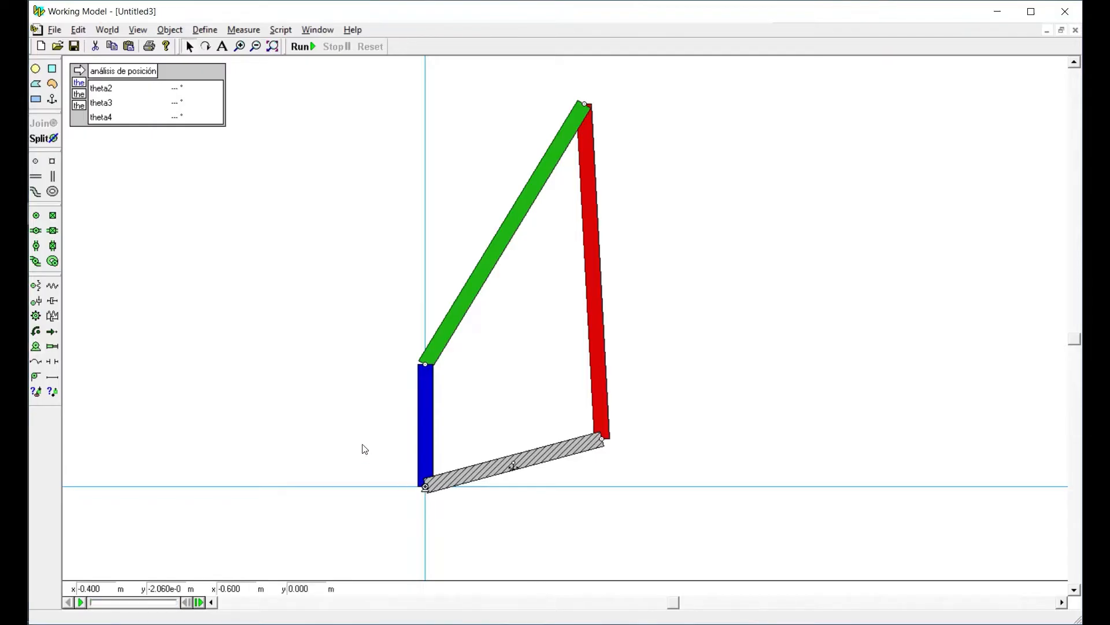
Try the Rotation type for the motor, then run the simulation and reset it
double_click(426, 488)
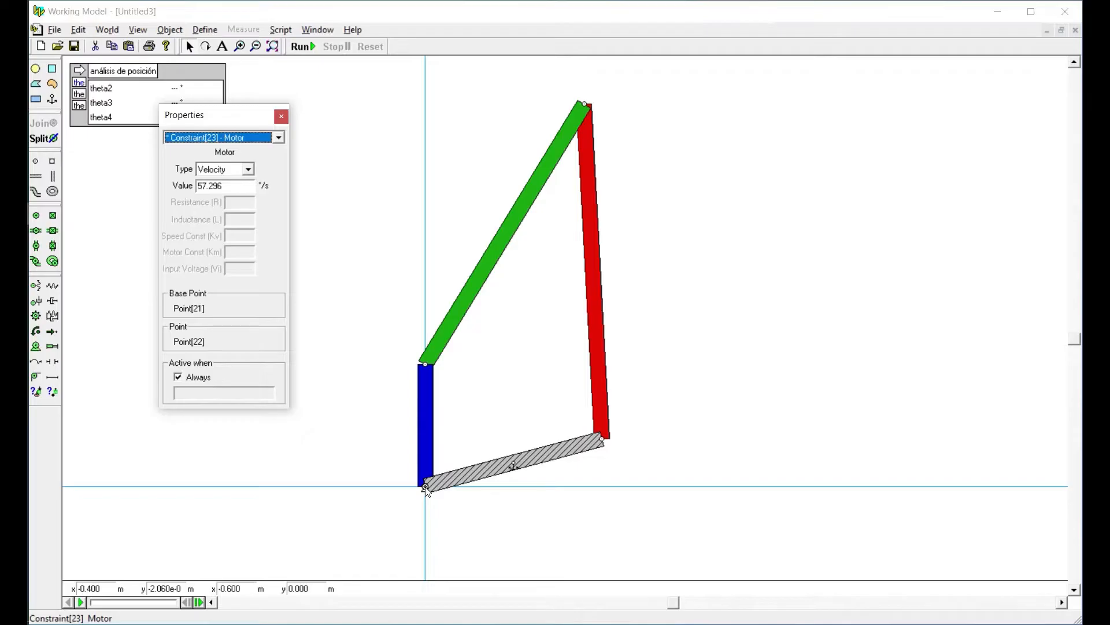
click(227, 177)
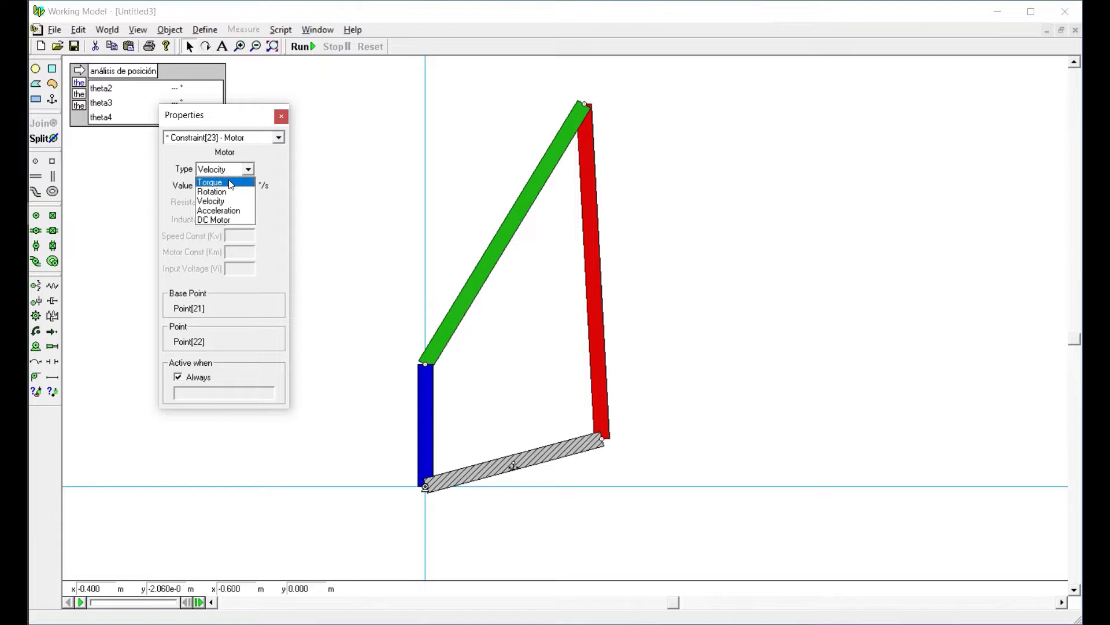
click(231, 182)
click(224, 172)
click(211, 192)
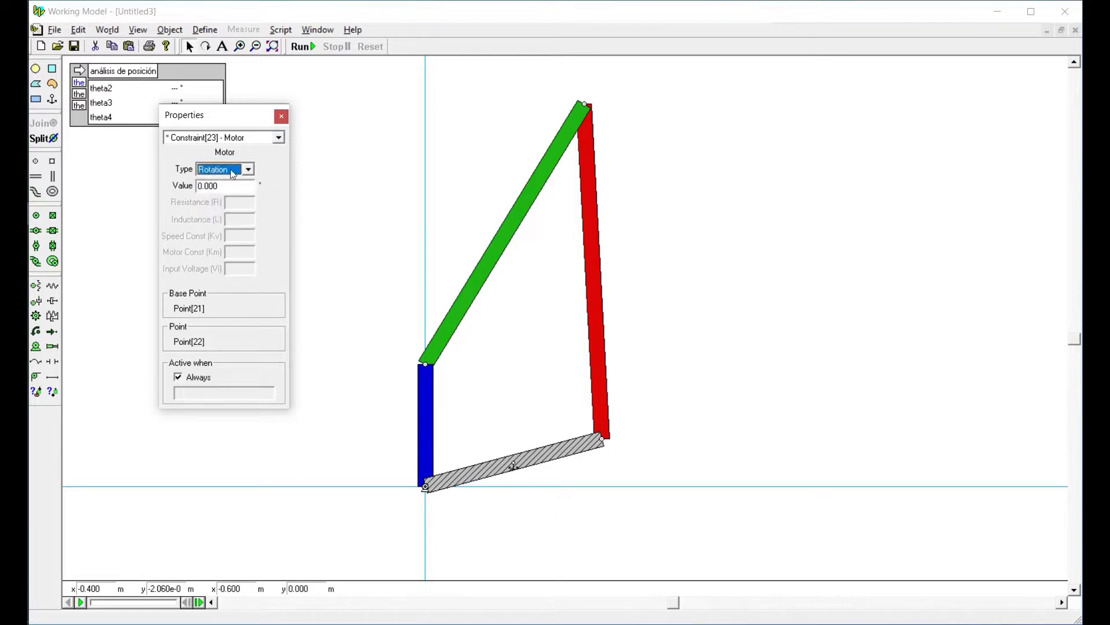
click(282, 115)
click(304, 46)
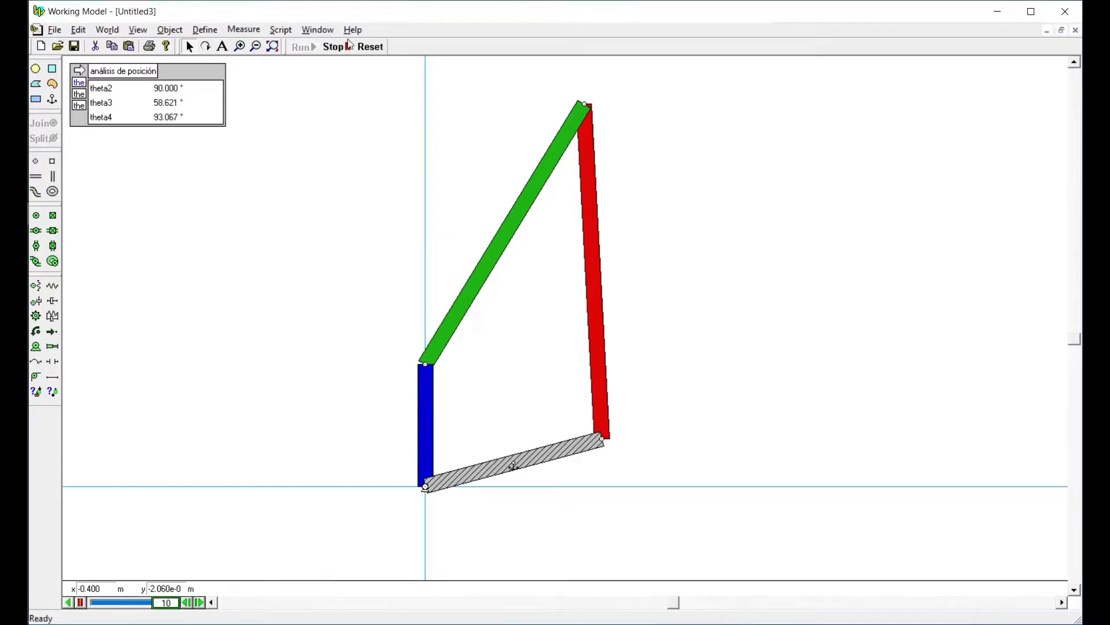
click(369, 47)
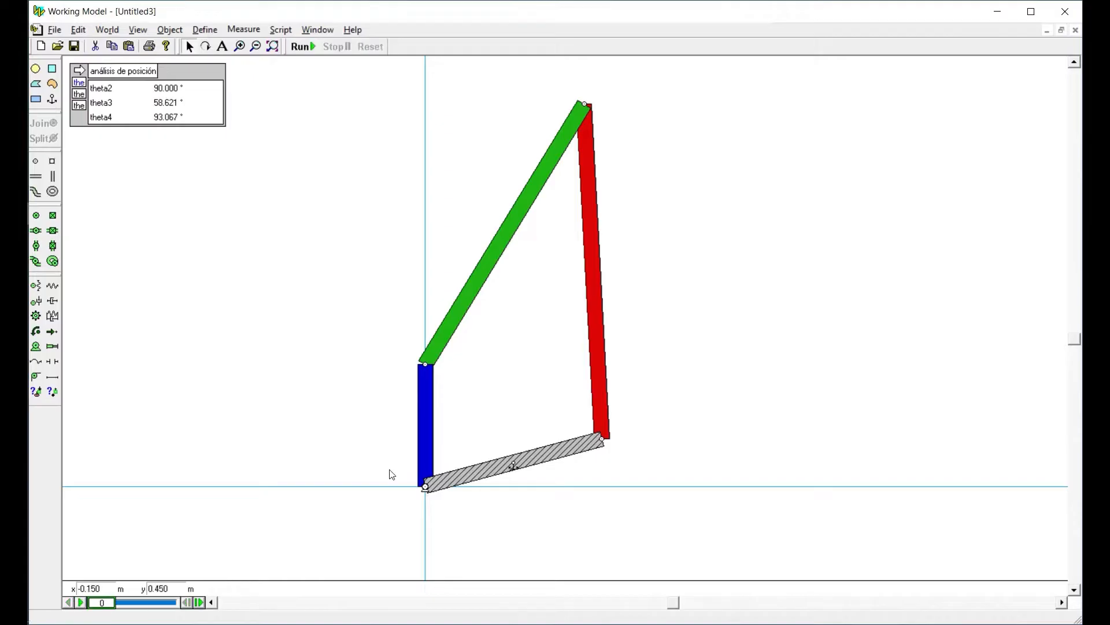
Set the motor's type to Velocity with a value of 30 °/s
double_click(427, 489)
click(217, 170)
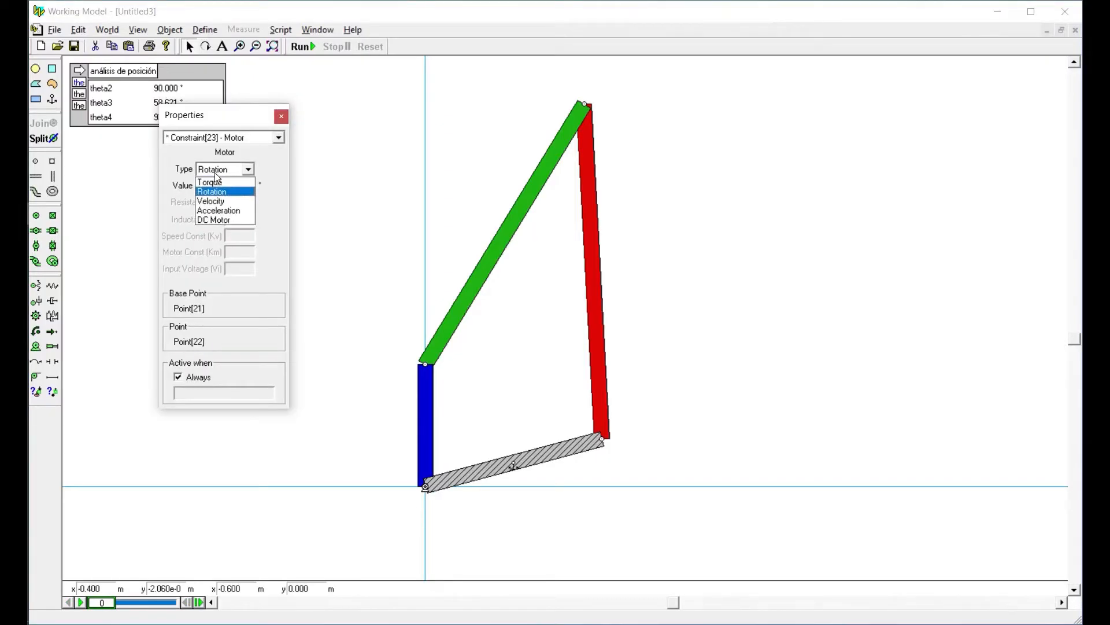
click(214, 201)
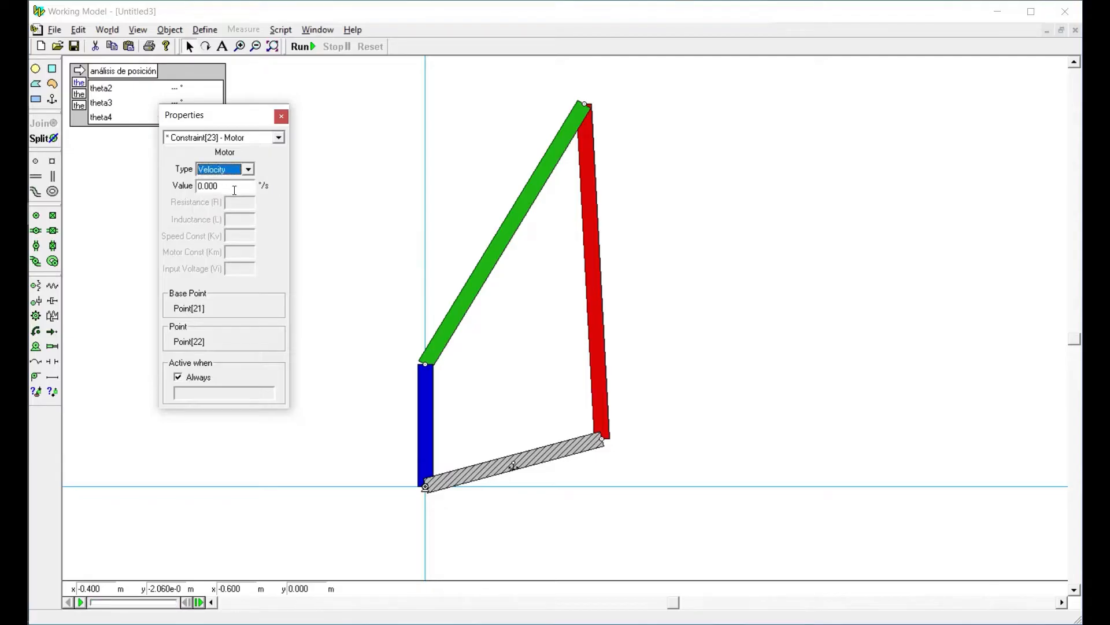
click(235, 187)
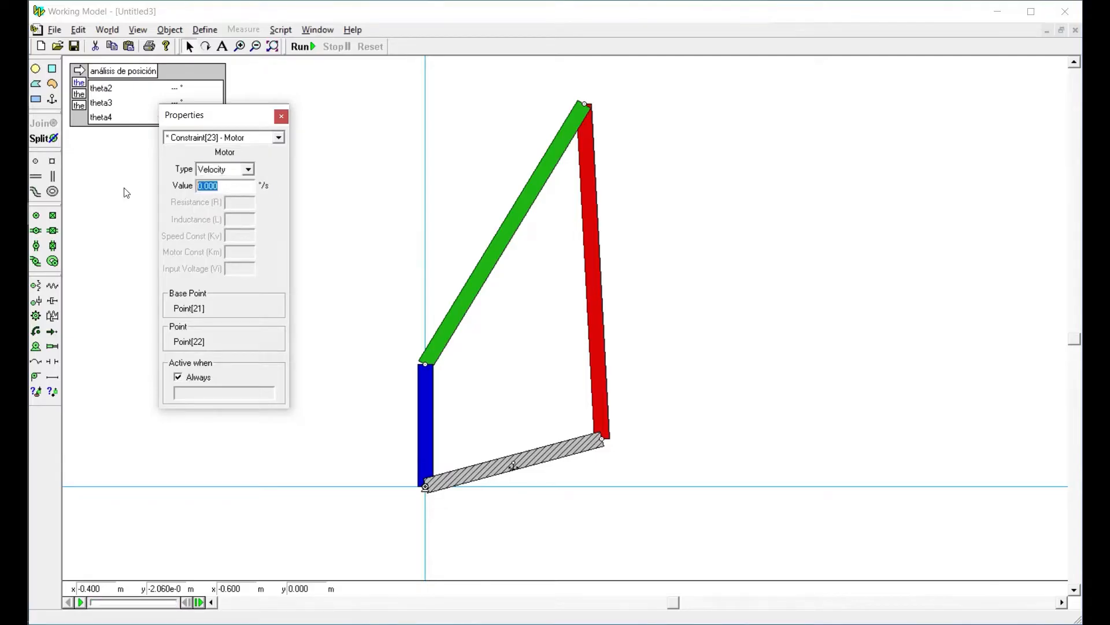
text(30)
click(321, 160)
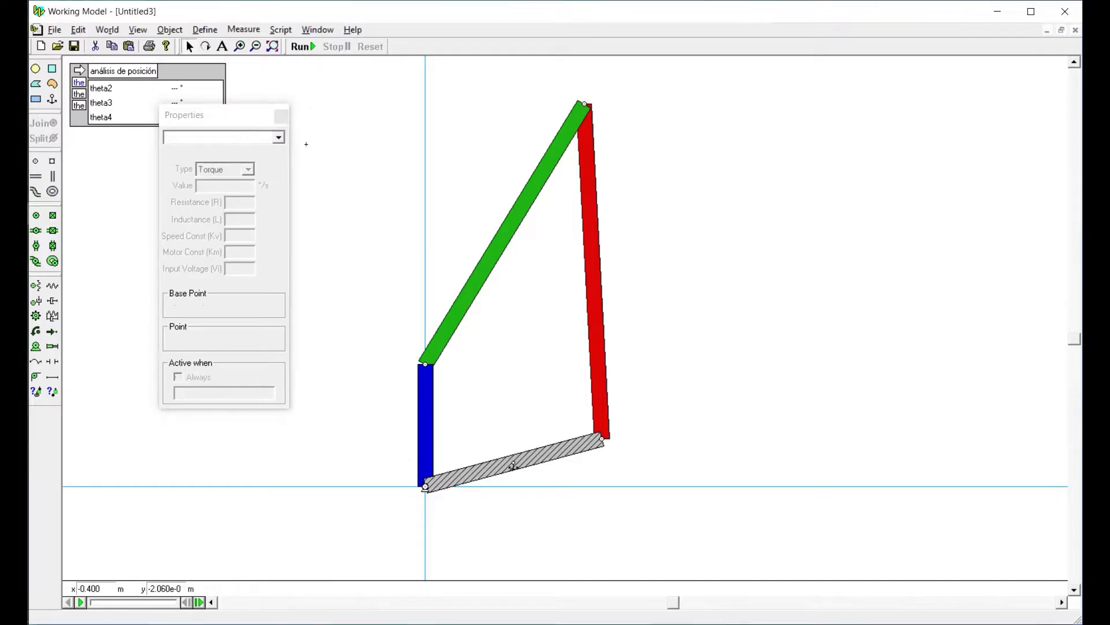
click(282, 118)
Run and reset the simulation with the velocity-driven motor, and review the motor's properties
click(303, 47)
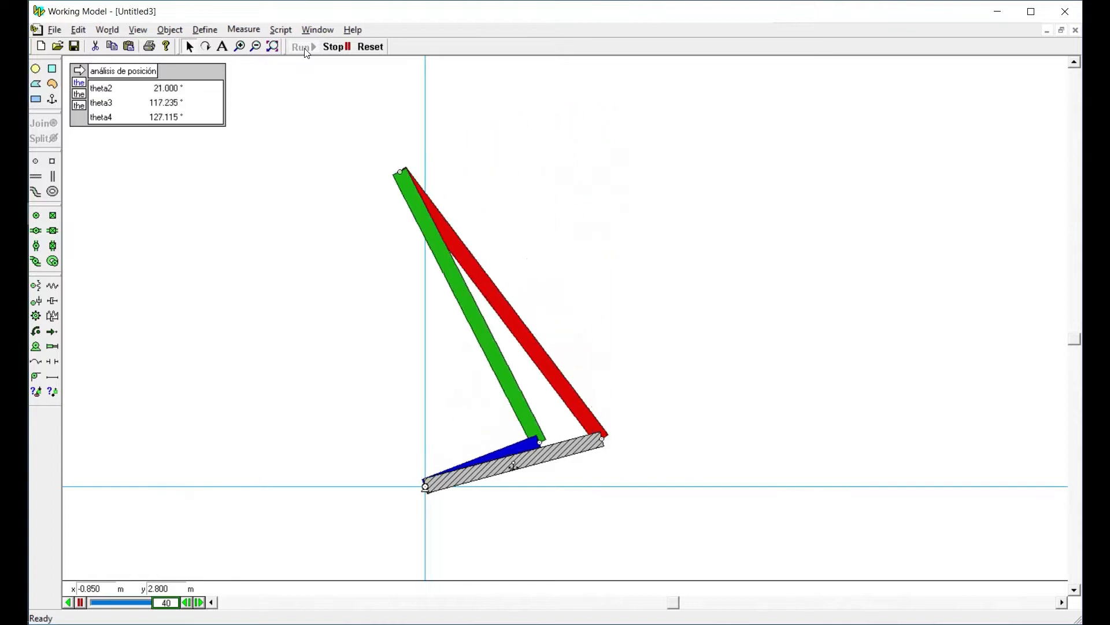
click(371, 47)
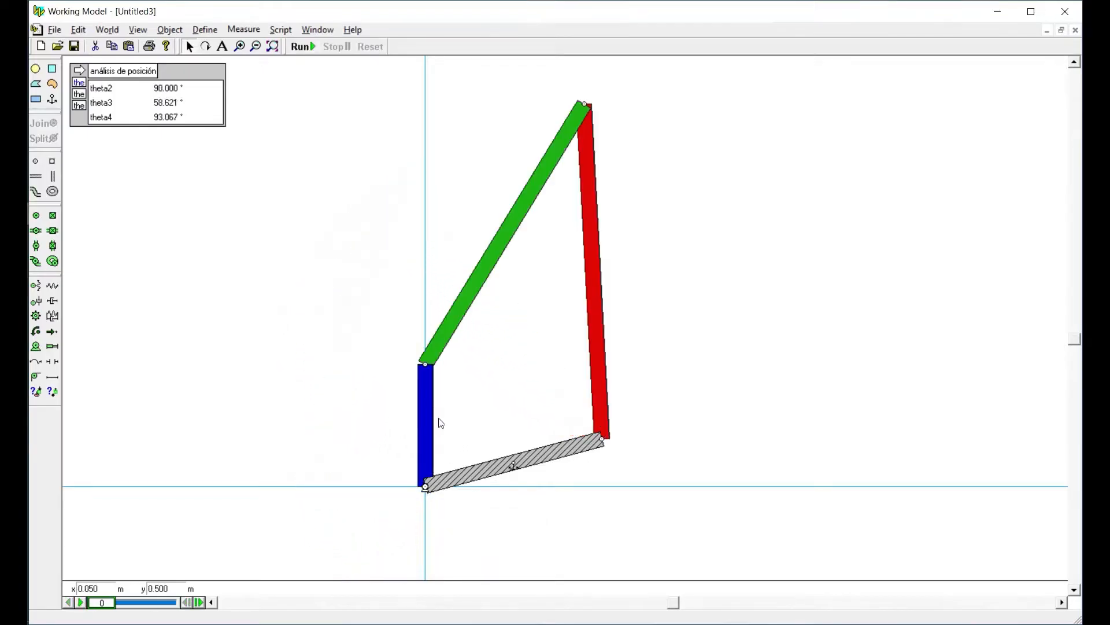
double_click(427, 490)
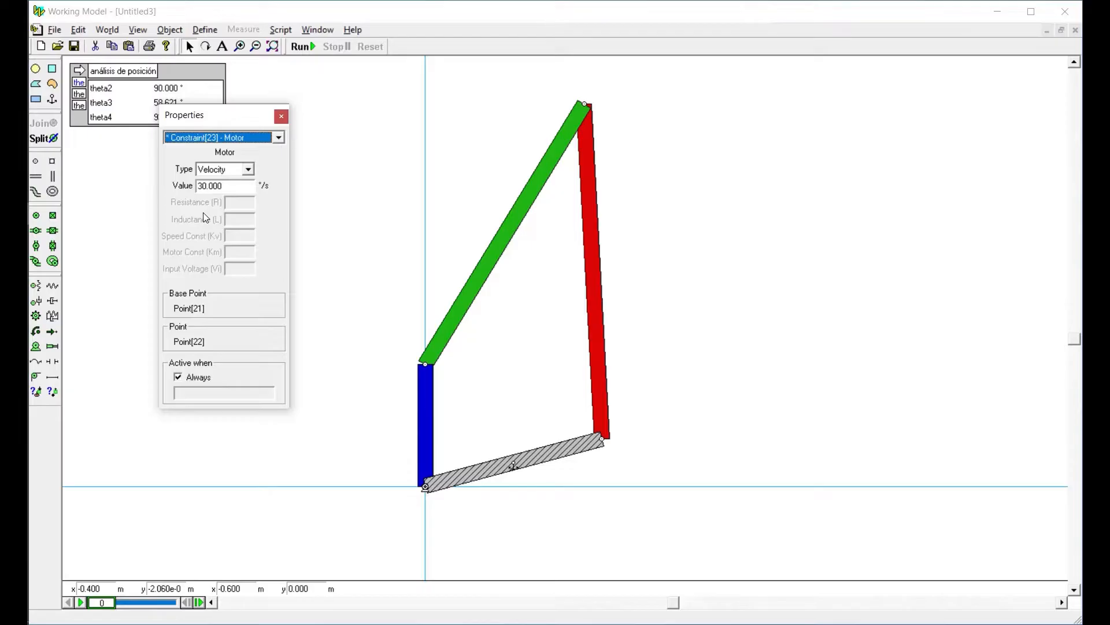
click(281, 118)
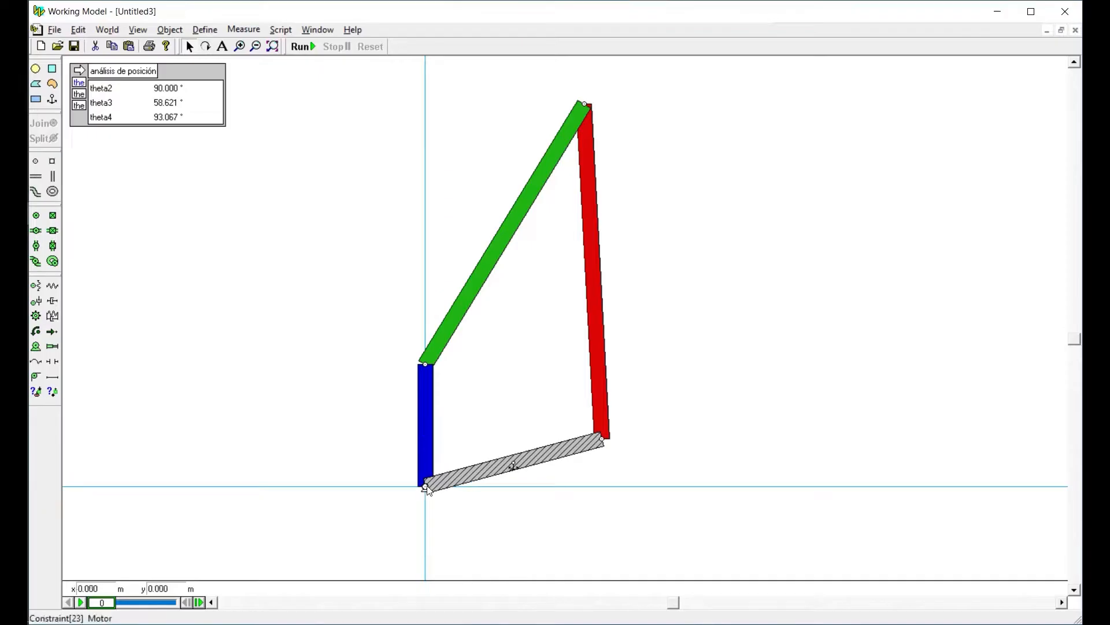
Move the motor off the joint to about x -0.6 m, y 0.2 m, and delete the pin underneath
drag(424, 487, 334, 456)
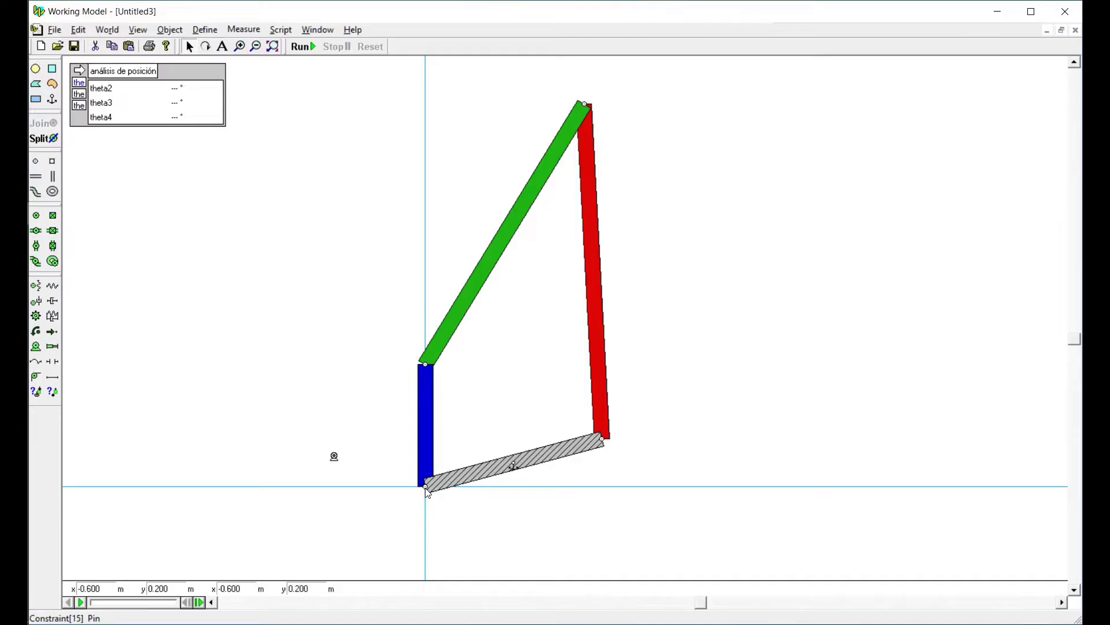
click(425, 487)
key(Delete)
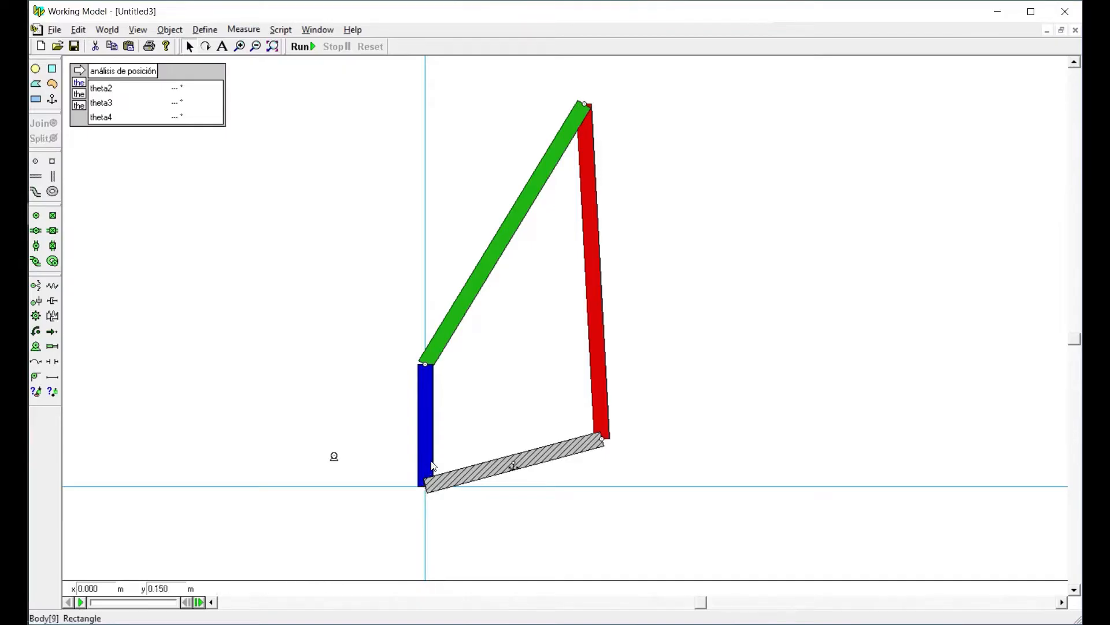
Pull the blue link away from the end of the grey ground link
drag(428, 460, 403, 431)
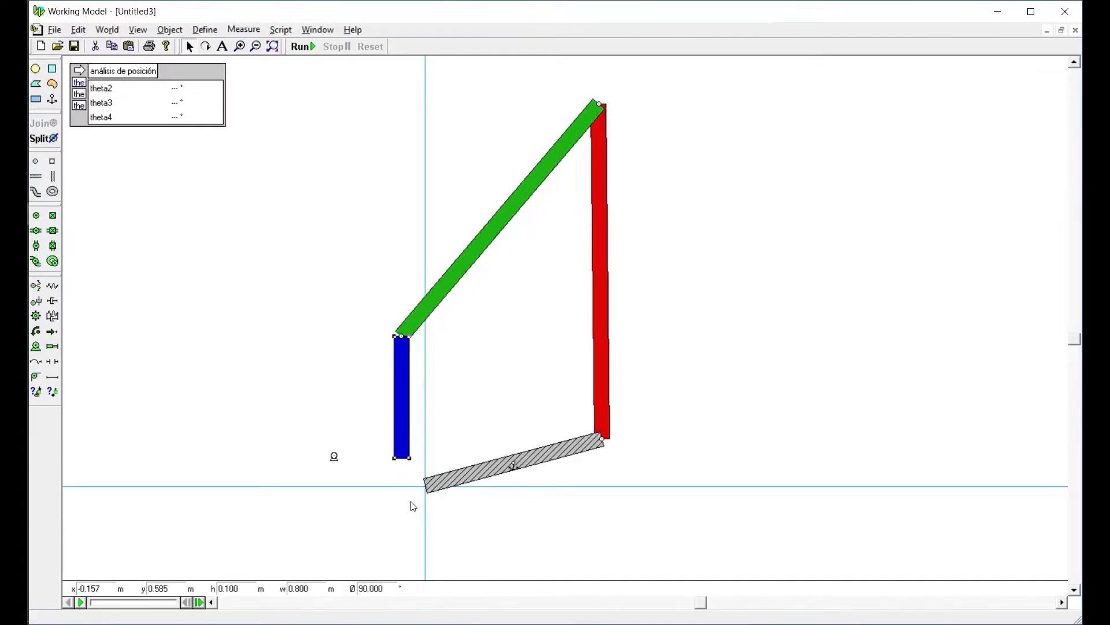
click(378, 505)
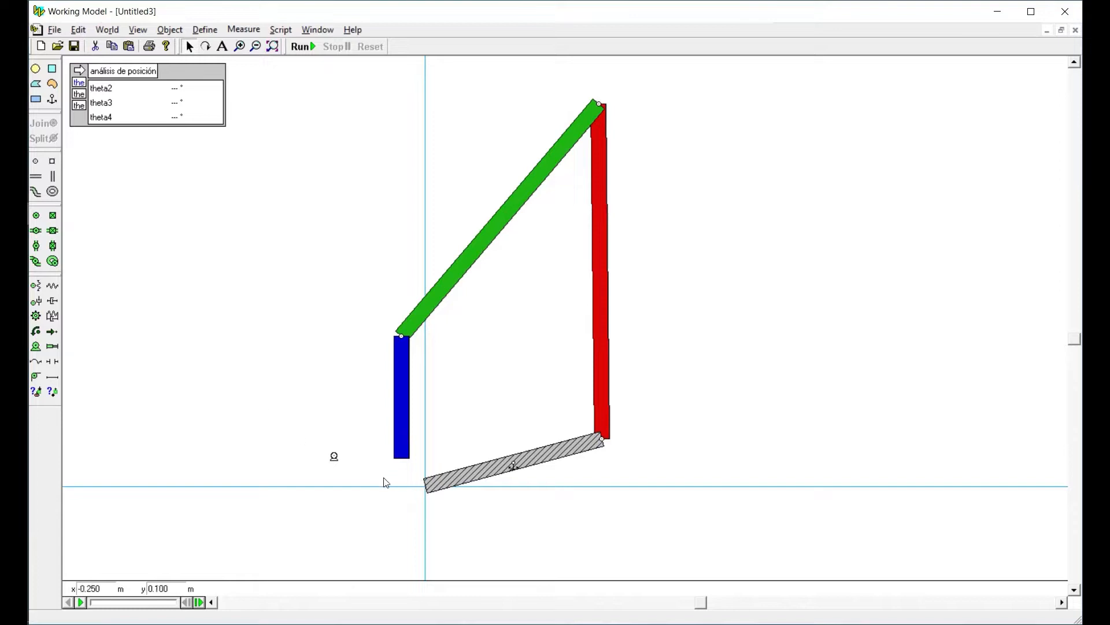
click(405, 502)
Place point elements at the blue link's lower end and the grey link's left end, and join them
click(36, 164)
click(402, 458)
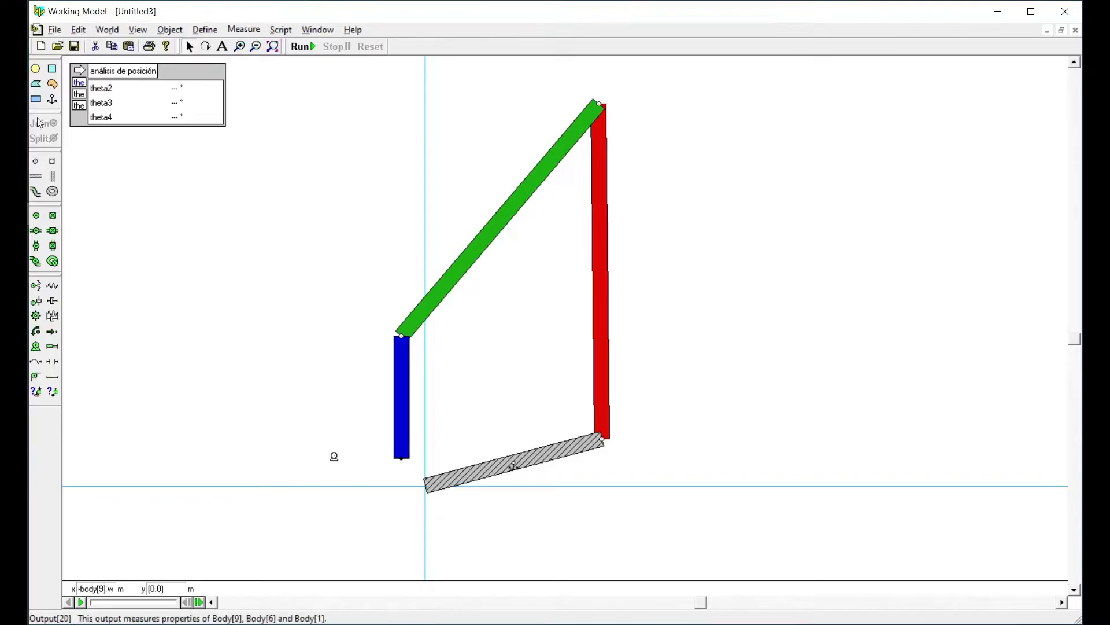
click(36, 162)
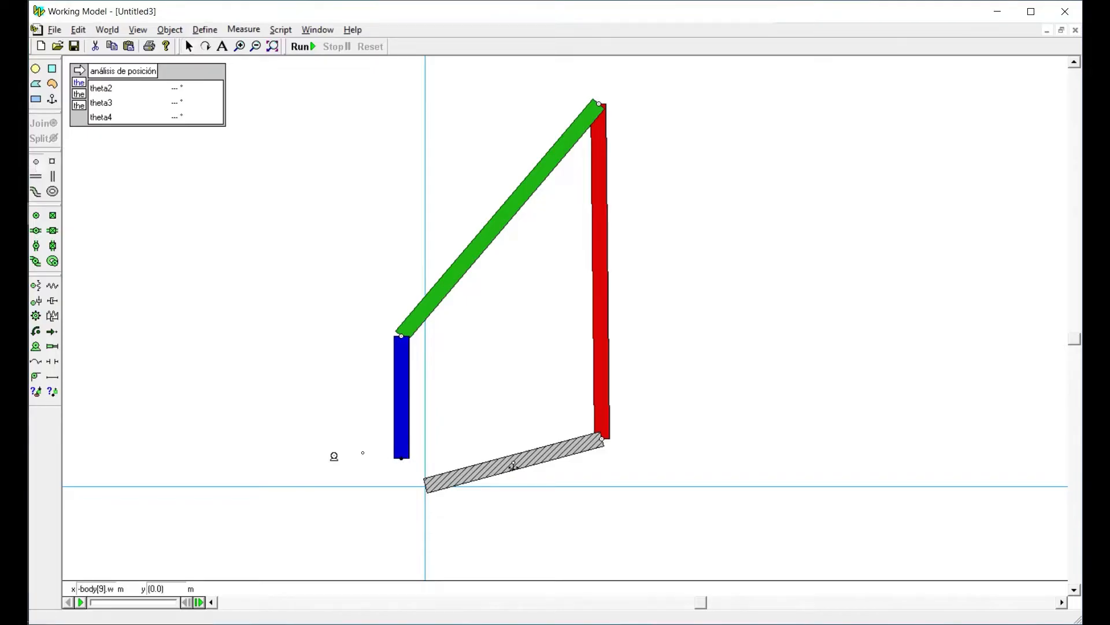
click(422, 487)
drag(387, 447, 463, 515)
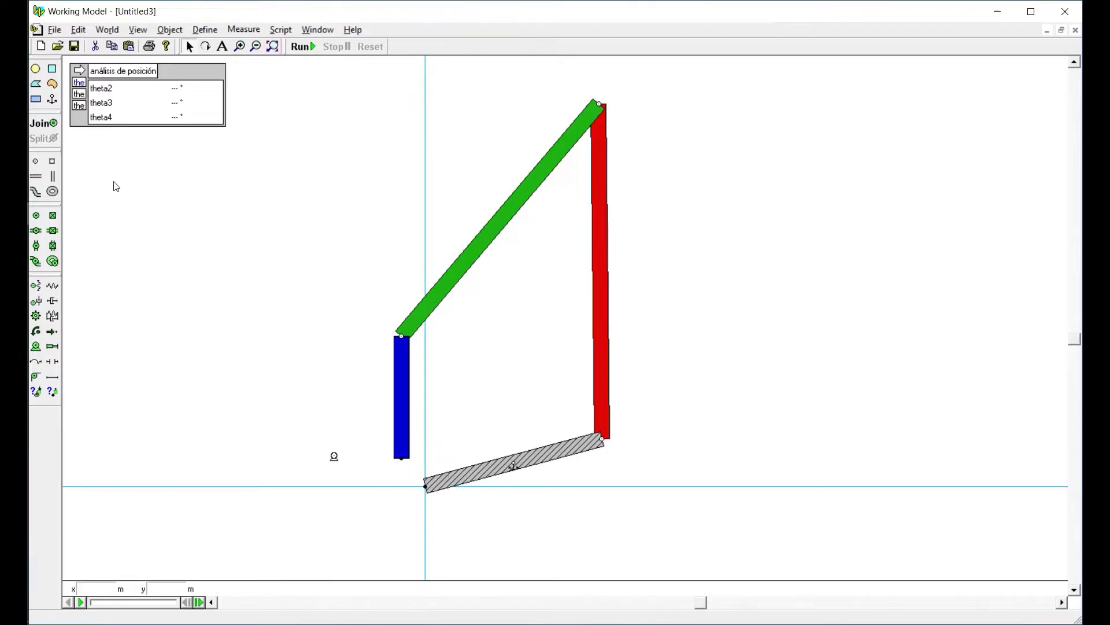
click(40, 123)
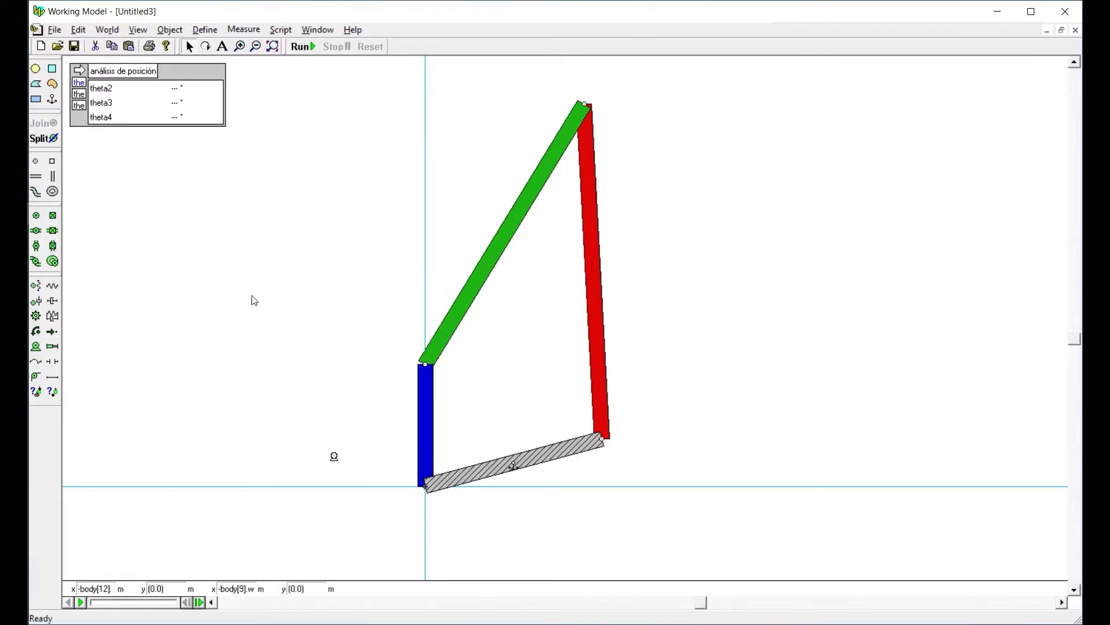
Move the motor back onto the joint between the blue link and the grey ground link
click(422, 403)
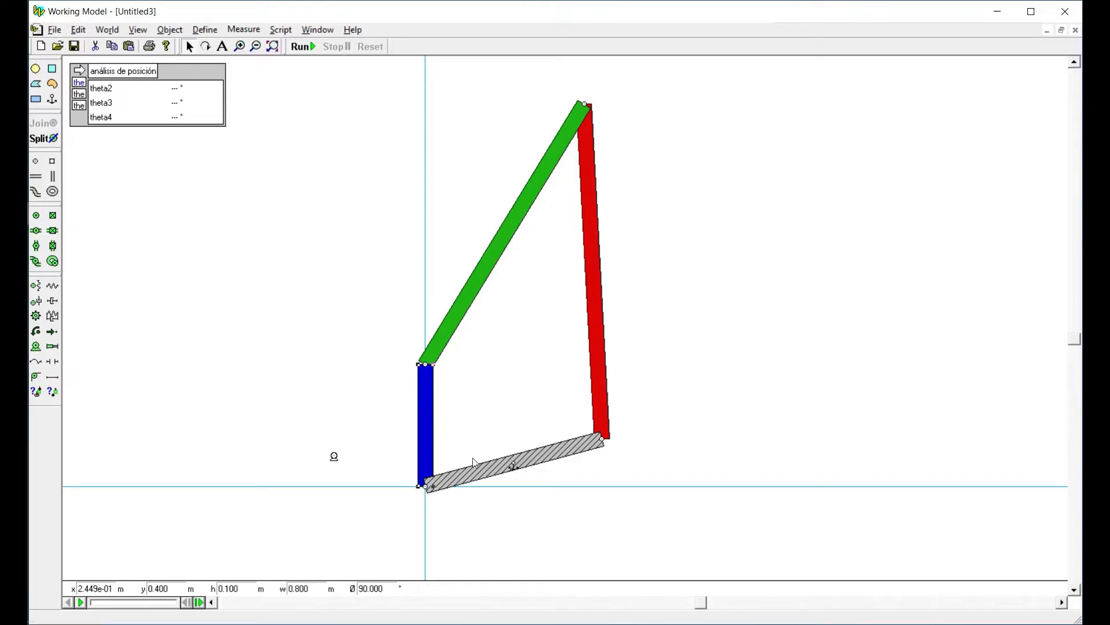
click(343, 460)
drag(334, 457, 426, 490)
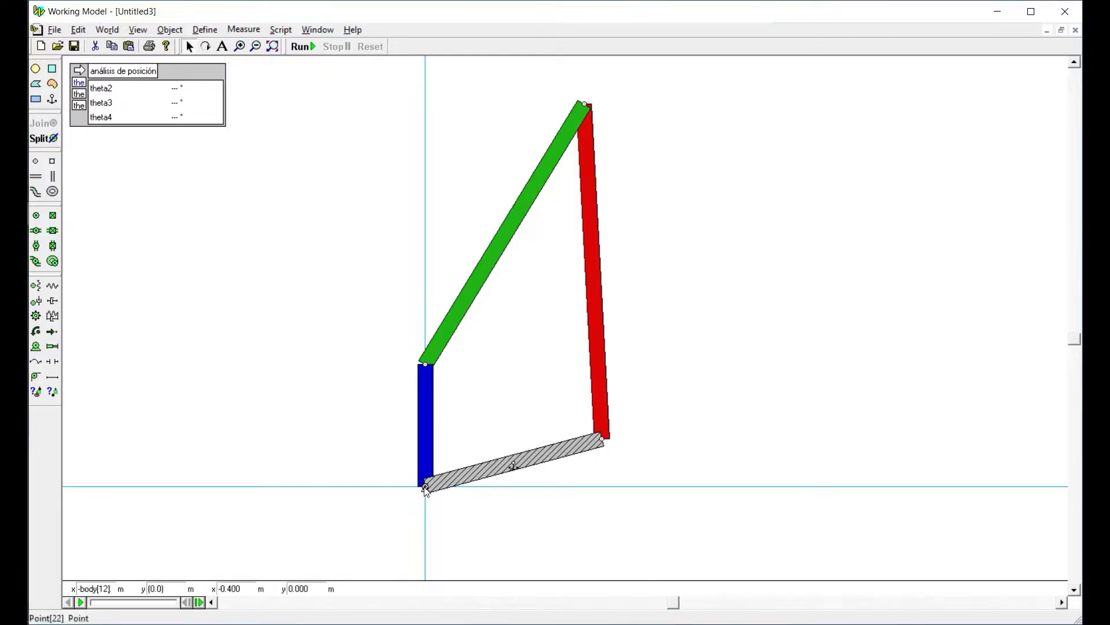
Check the motor's properties, then run the simulation and reset it
double_click(425, 487)
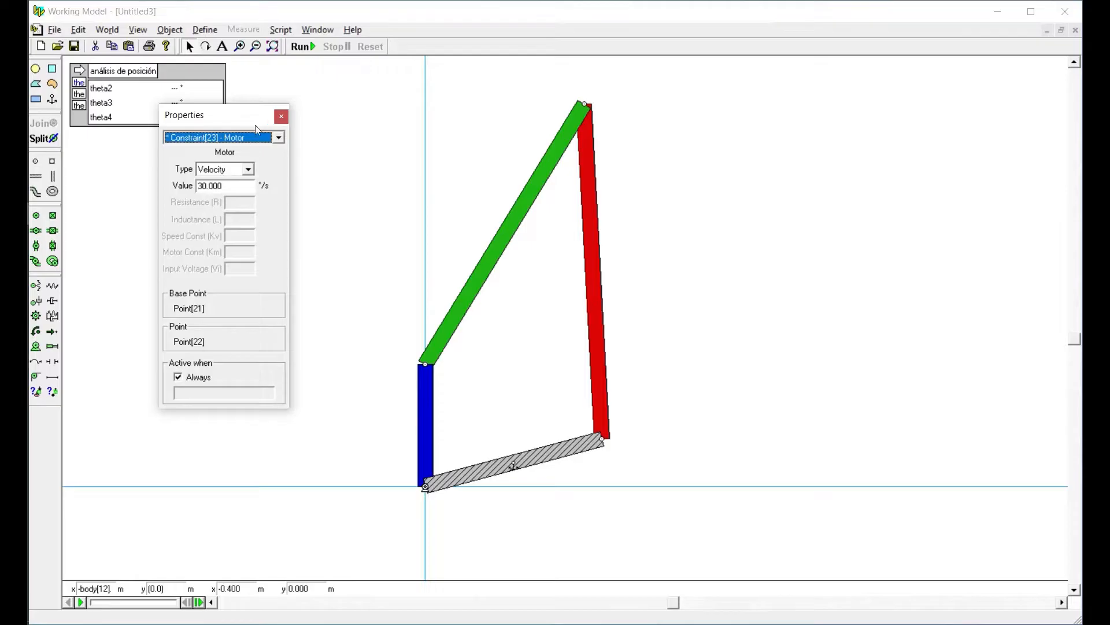
click(301, 46)
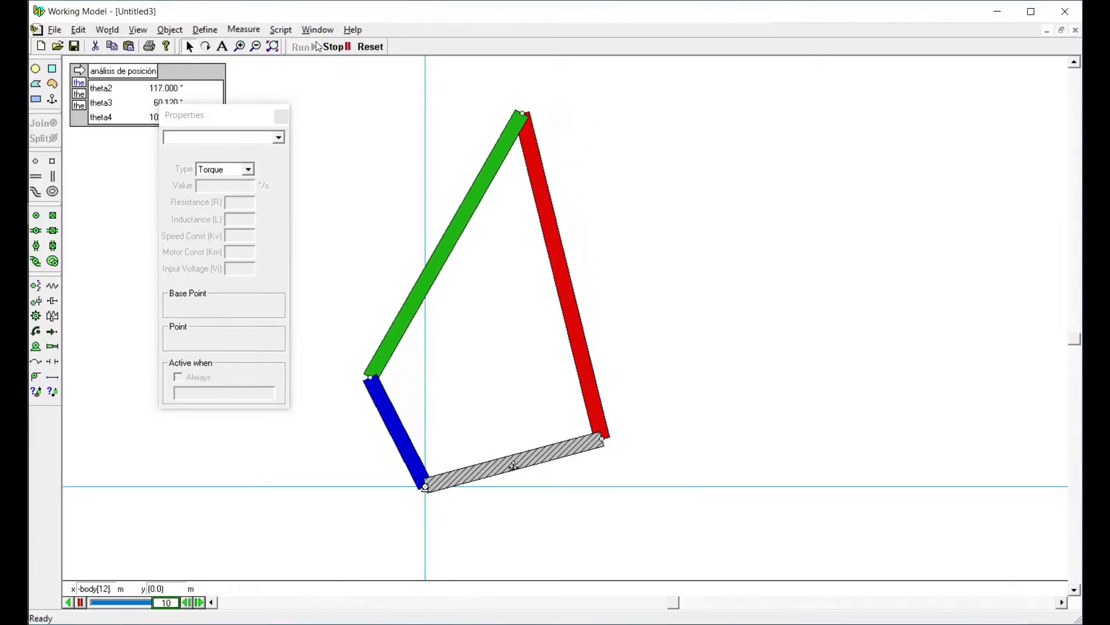
click(373, 47)
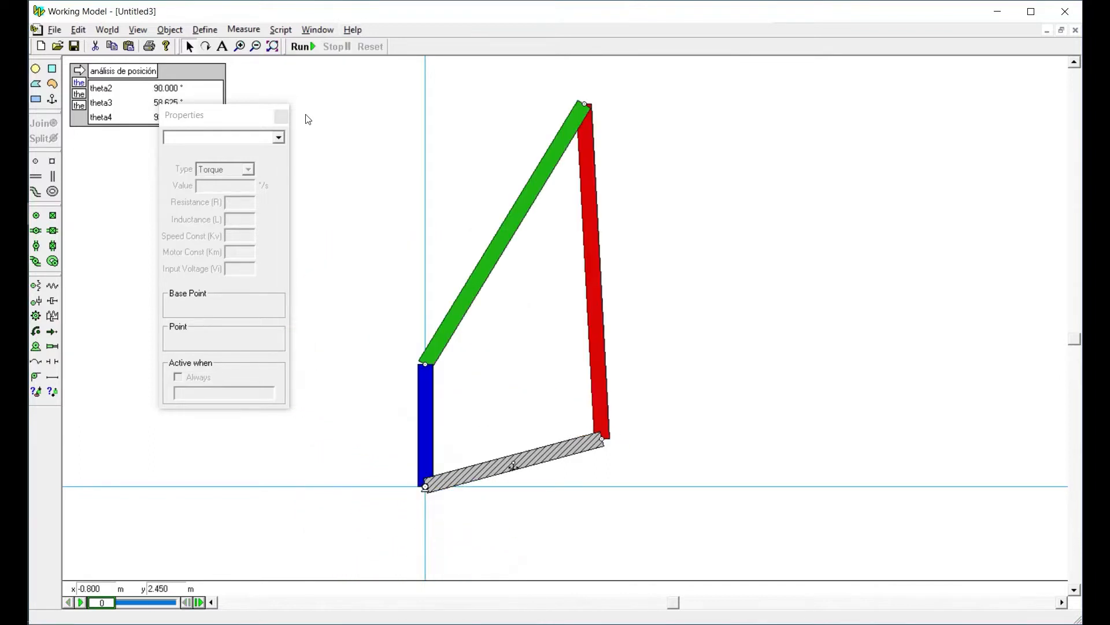
click(281, 119)
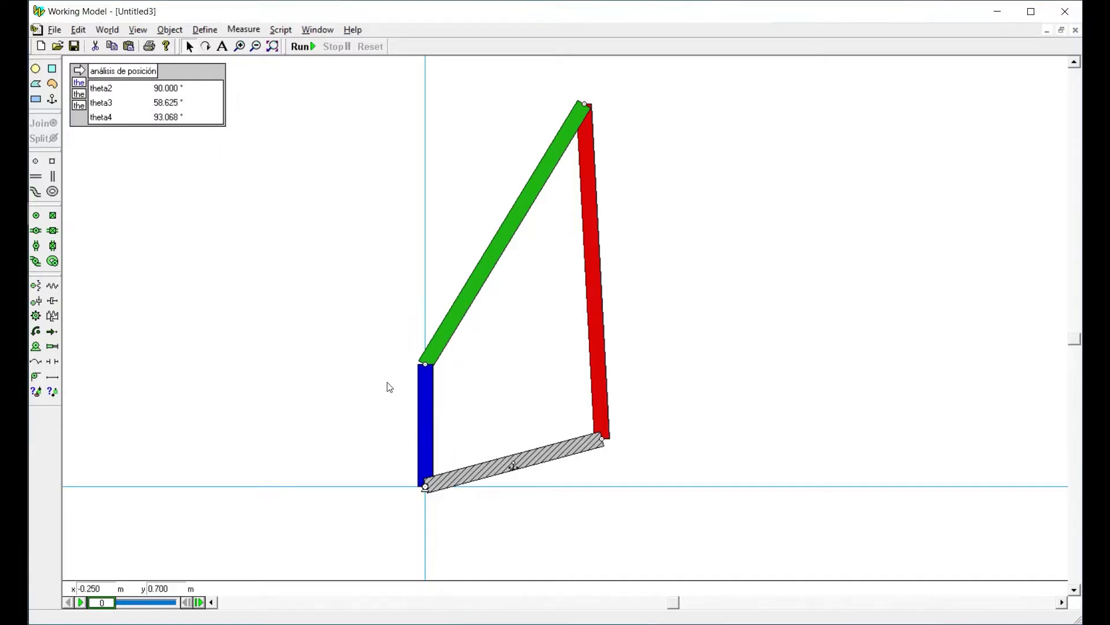
Add a rotational velocity output for the blue link and switch it from graph to numeric display
click(426, 394)
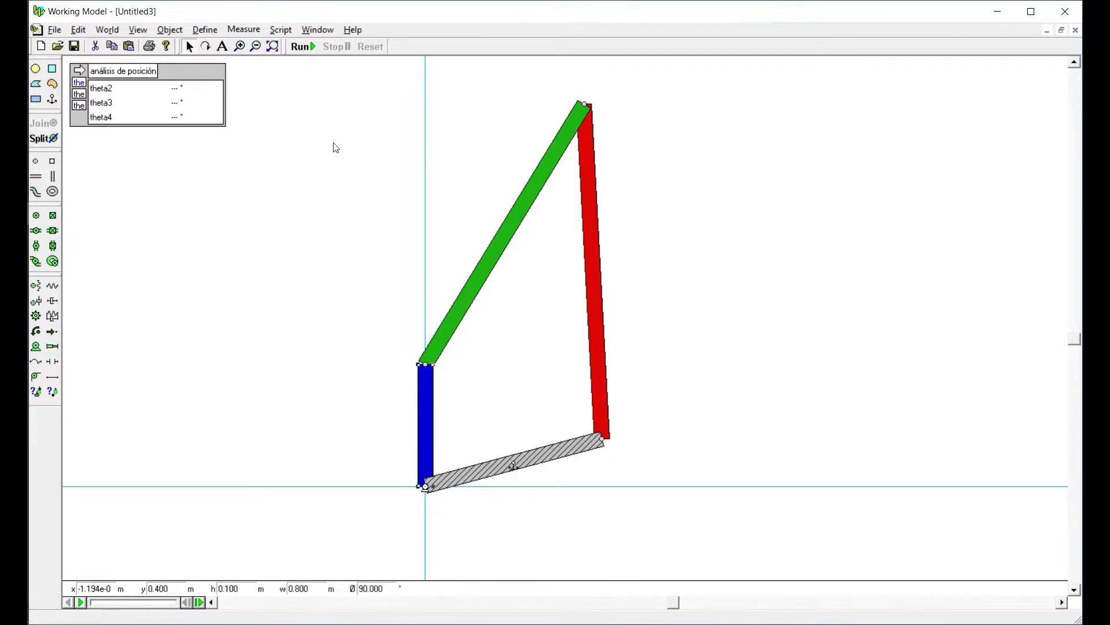
click(243, 29)
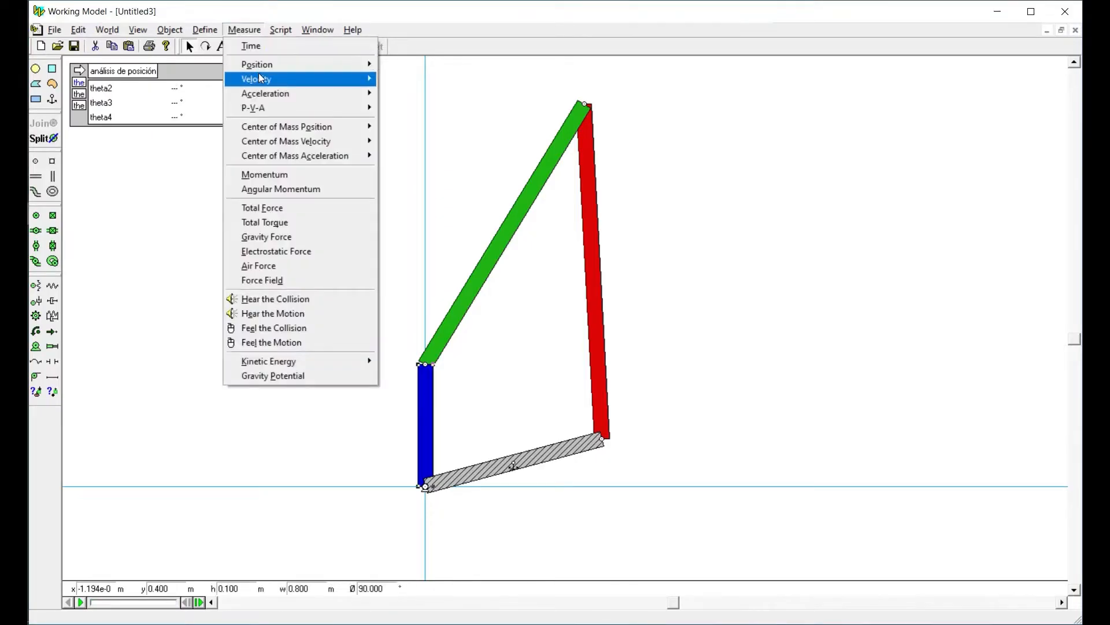
mouse_move(267, 86)
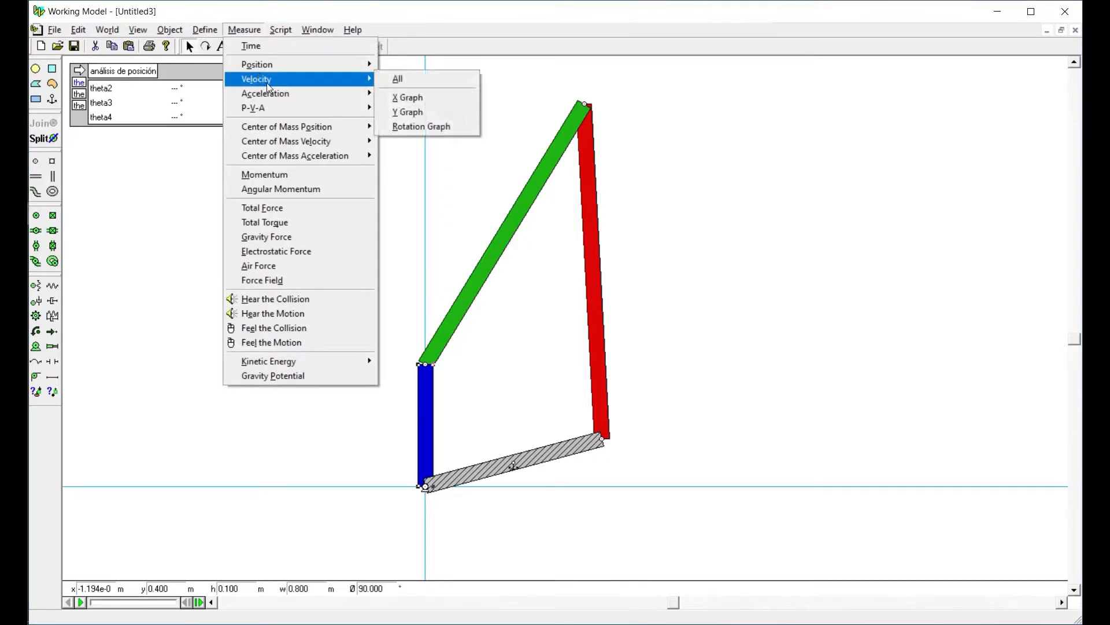
click(421, 126)
click(81, 380)
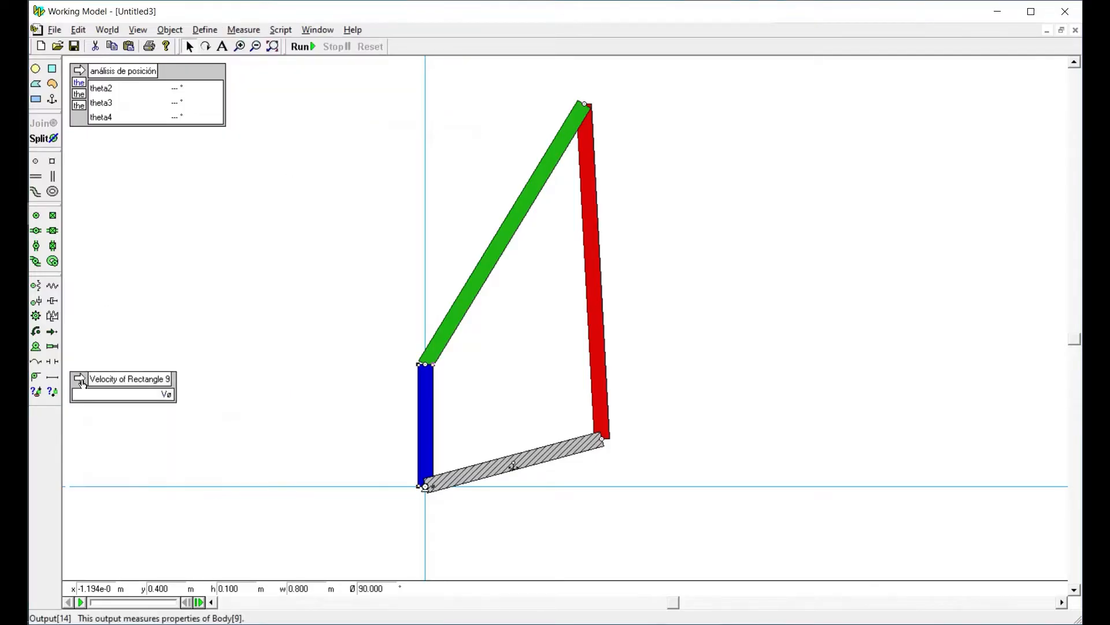
Place the velocity output below the position analysis output and match its width, then run the simulation and reset it
drag(110, 380, 223, 173)
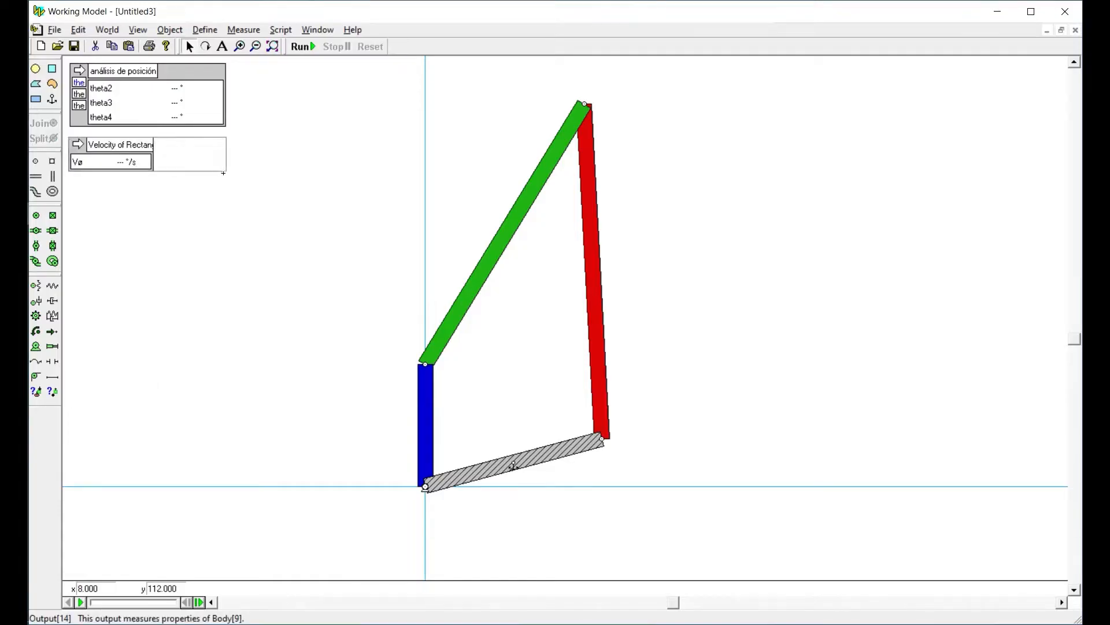
click(302, 46)
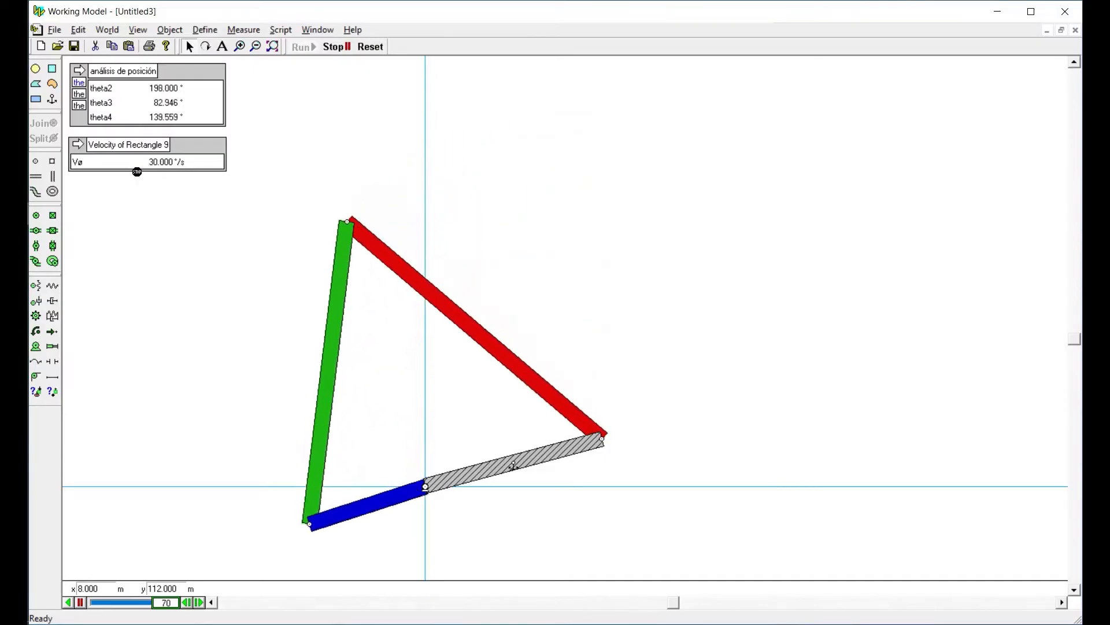
click(370, 46)
Label the first three rows of the velocity output V2, V3 and V4
double_click(195, 158)
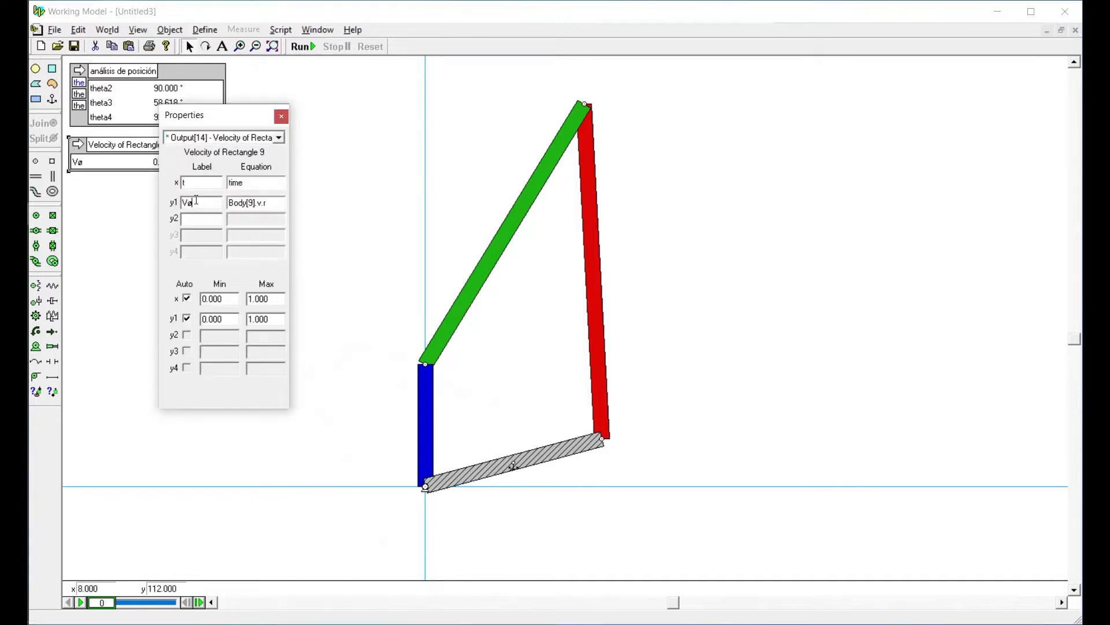
key(Tab)
key(Tab)
key(Return)
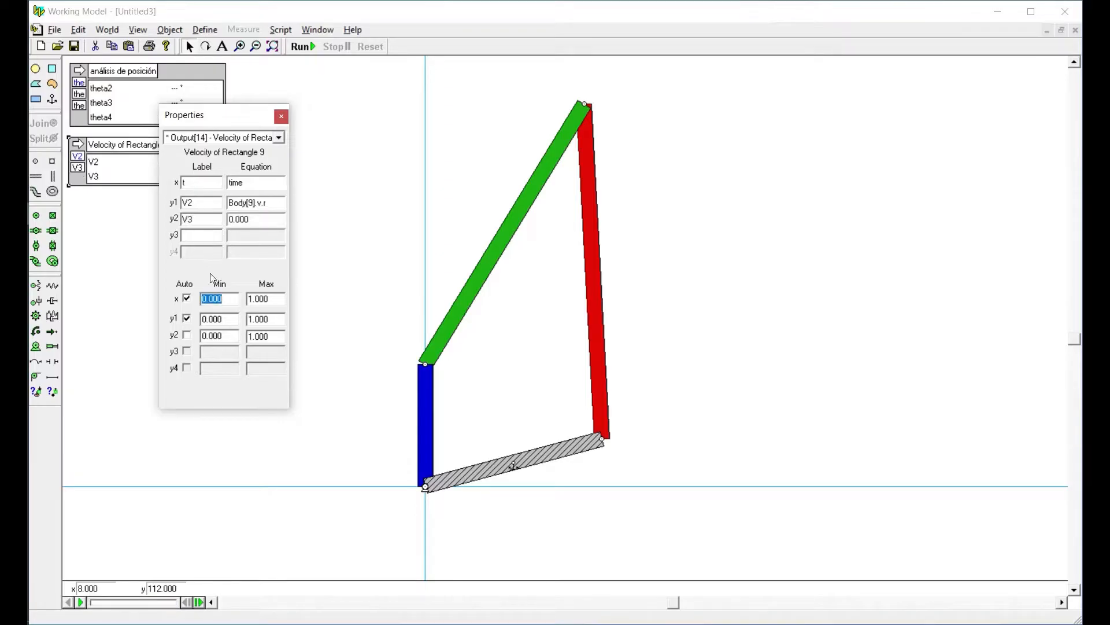
click(211, 236)
Copy the V2 equation Body[9].v.r into the equations of V3 and V4
click(277, 202)
drag(229, 203, 268, 214)
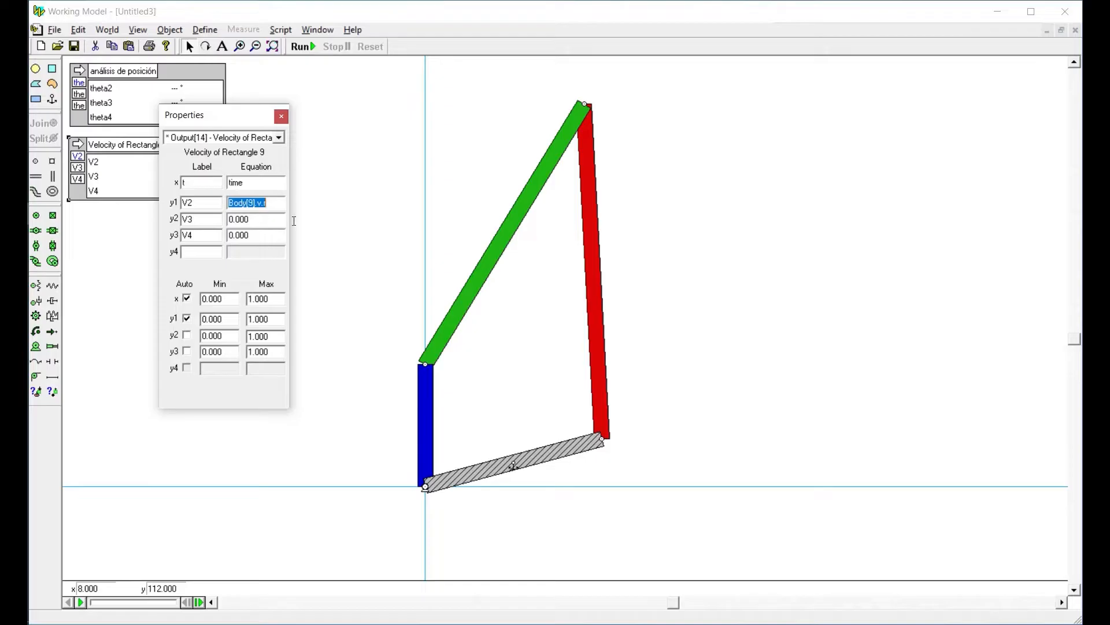
key(ctrl+c)
double_click(258, 222)
key(ctrl+v)
double_click(255, 235)
key(ctrl+v)
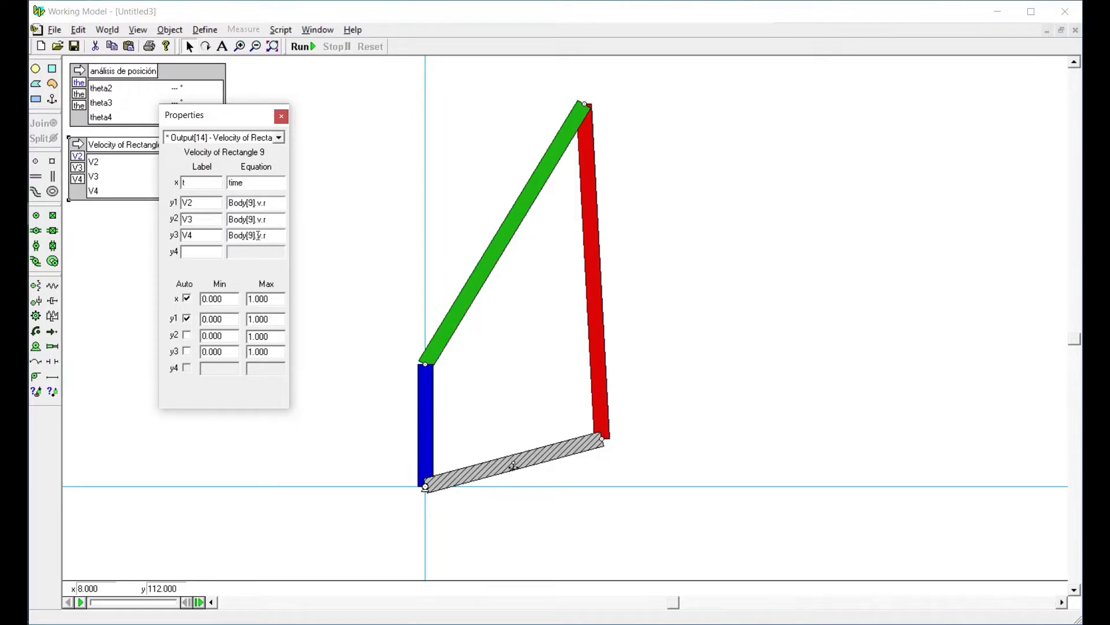
Set the V4 equation to Body[1].v.r and the V3 equation to Body[6].v.r, using the green link's body number, and close the properties
key(Left)
key(Left)
key(Left)
key(Left)
key(Left)
key(BackSpace)
click(467, 307)
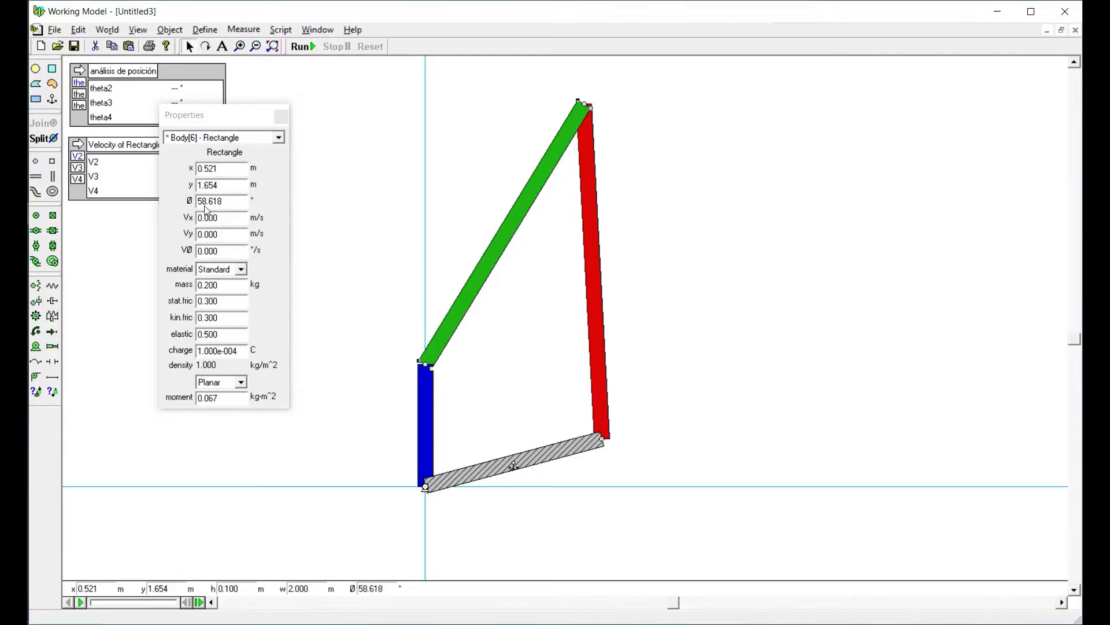
click(127, 171)
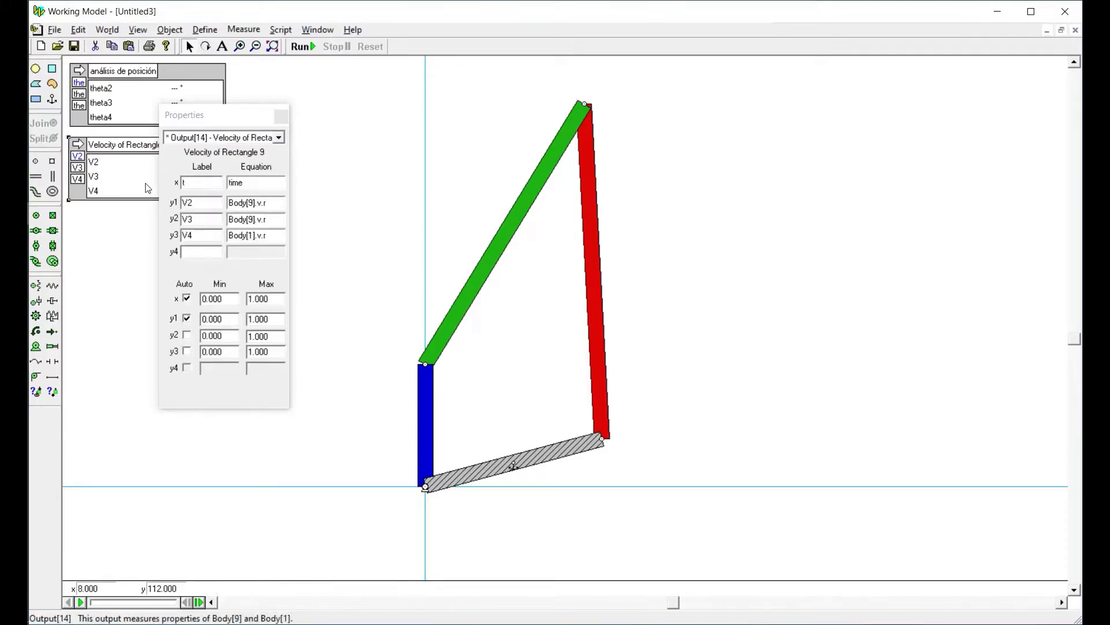
click(253, 221)
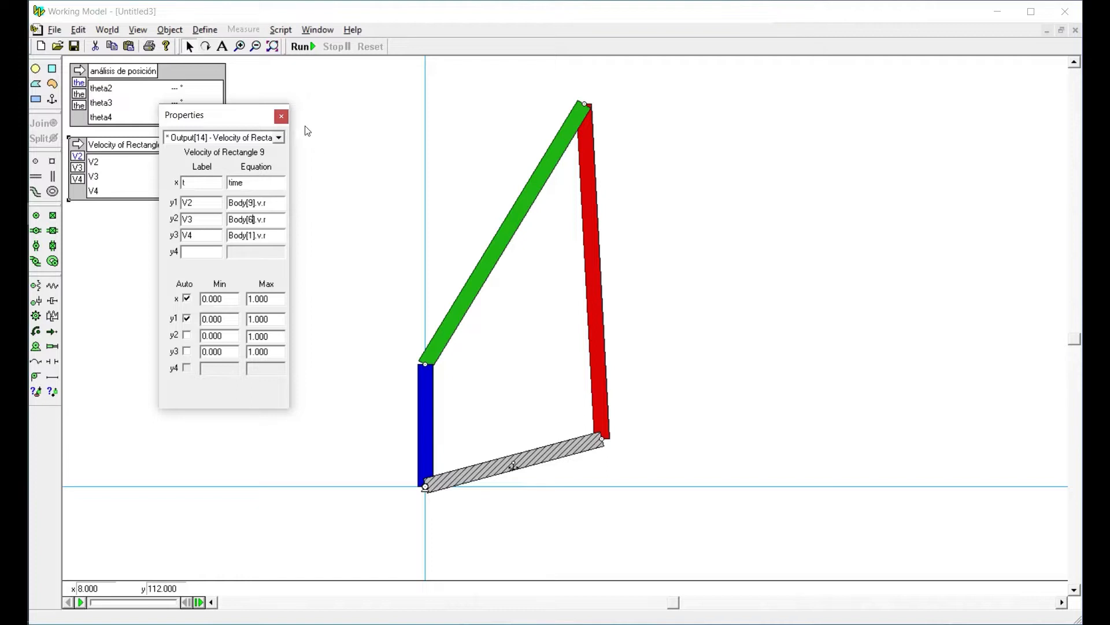
click(282, 116)
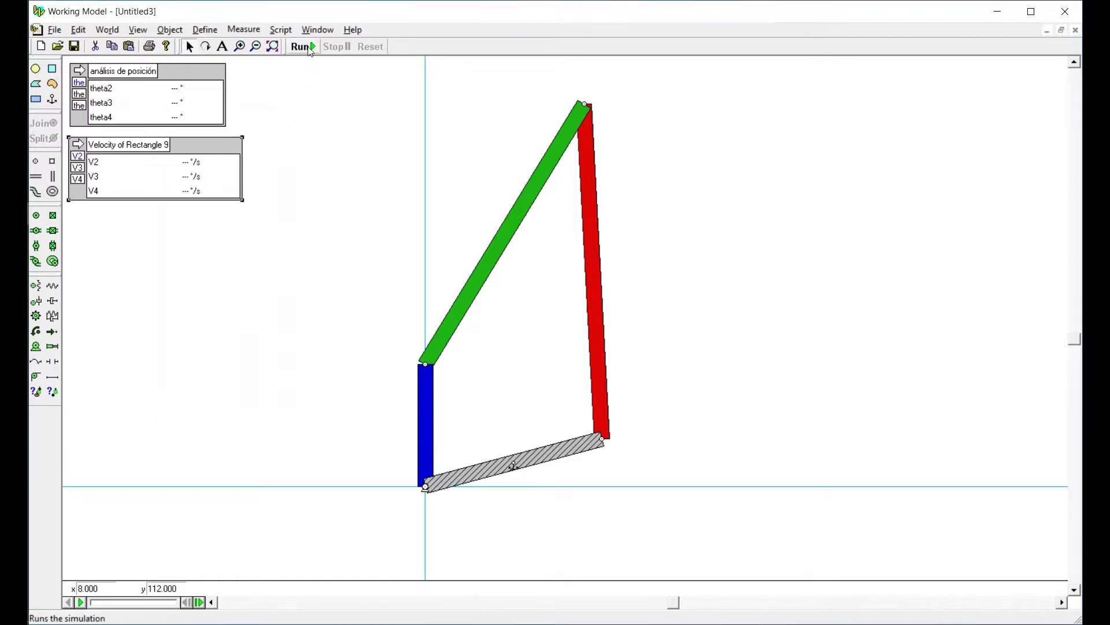
Run and reset the simulation, review the link velocities at recorded frame 80, and reset again
click(309, 47)
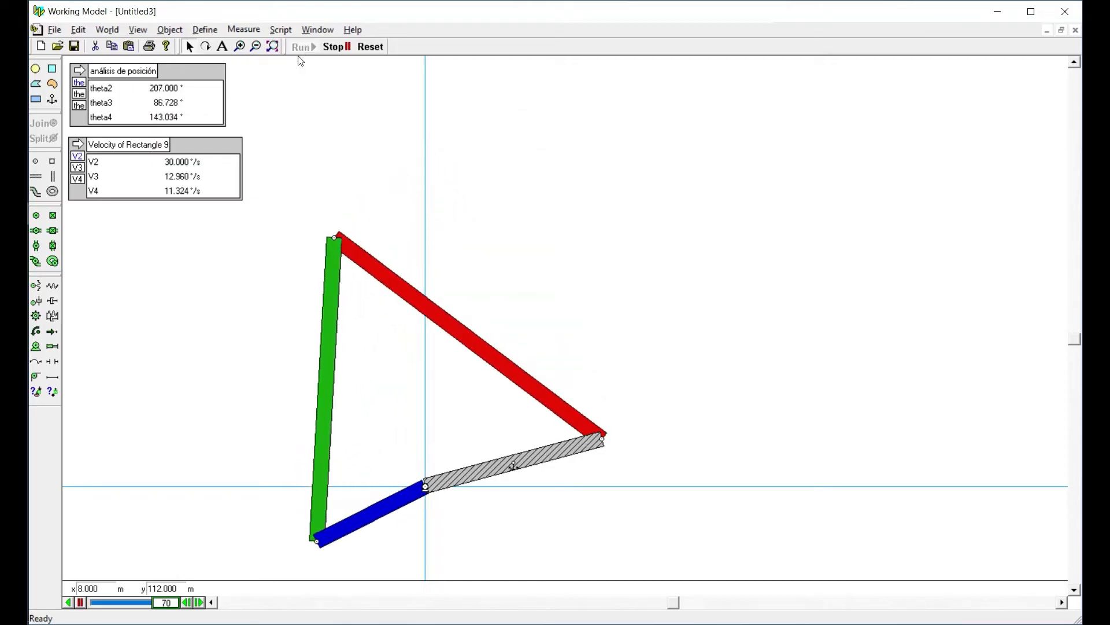
click(367, 47)
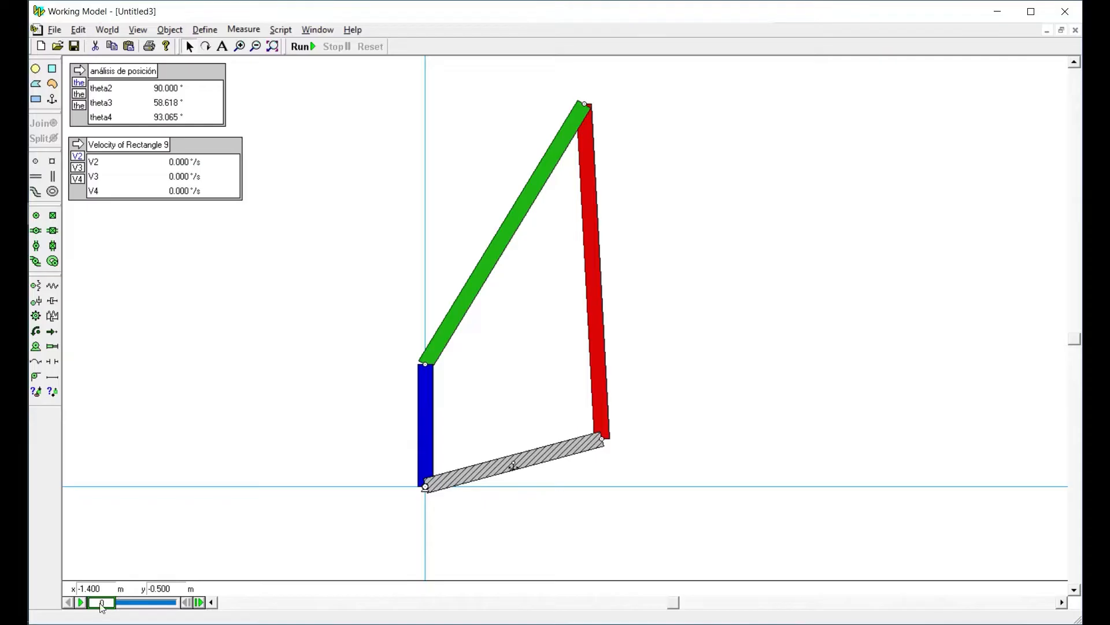
drag(103, 605, 140, 612)
drag(142, 610, 145, 611)
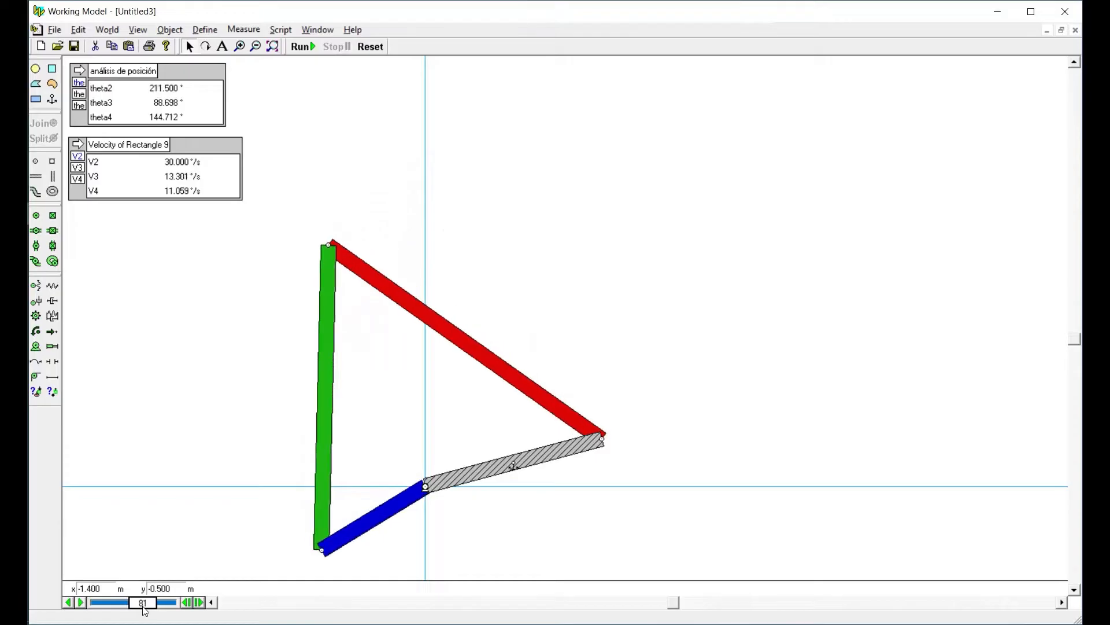
click(188, 603)
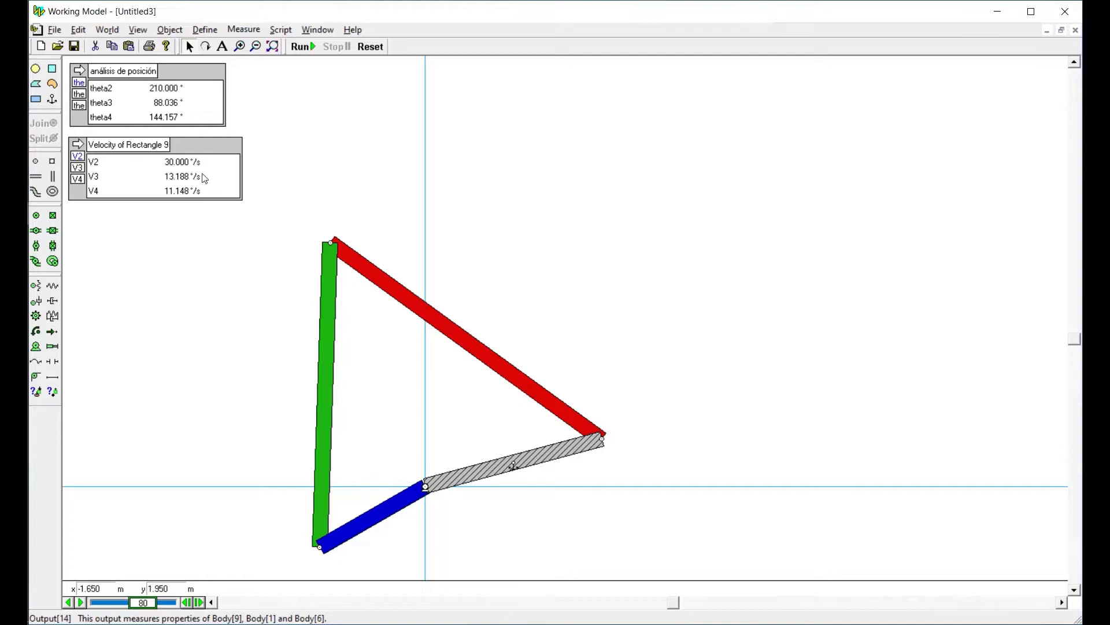
click(370, 46)
Add a time output and place it beside the position analysis output
click(245, 29)
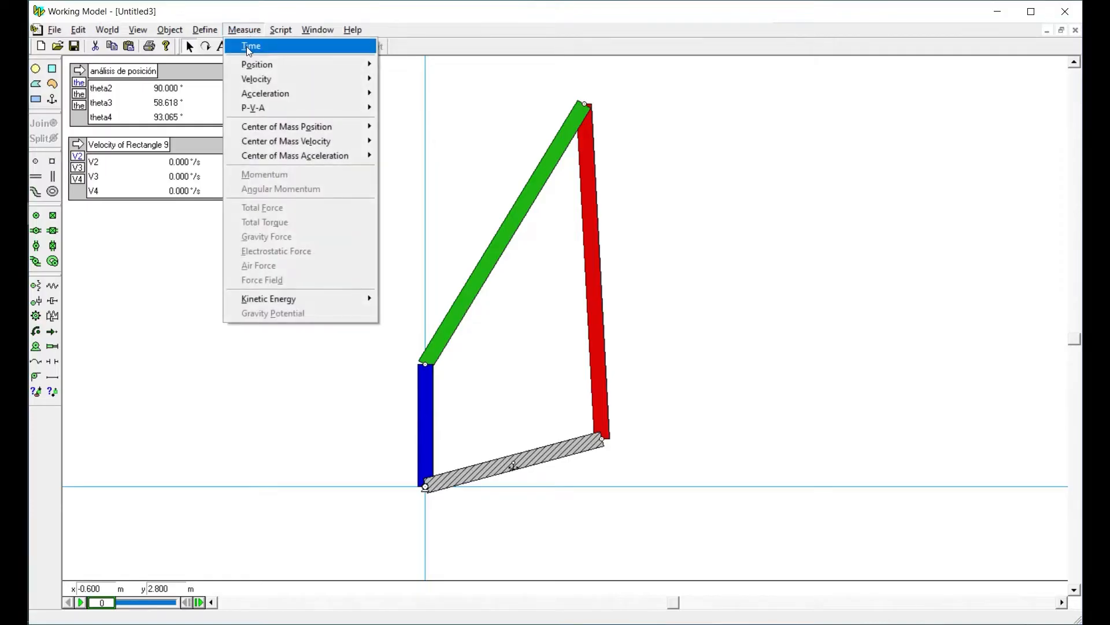
click(318, 10)
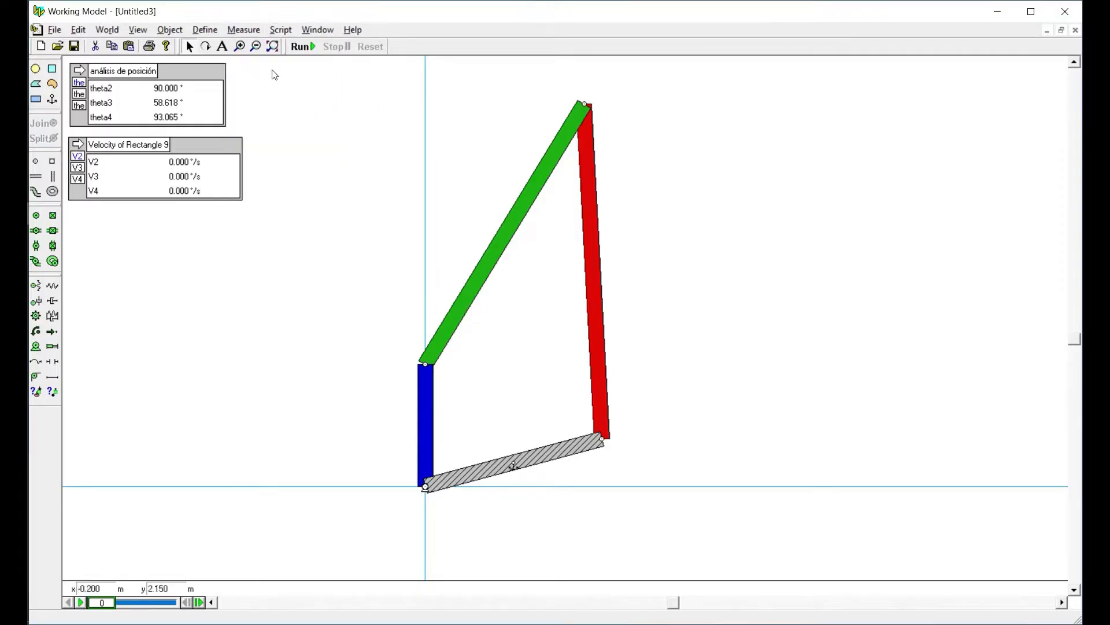
click(243, 30)
click(253, 42)
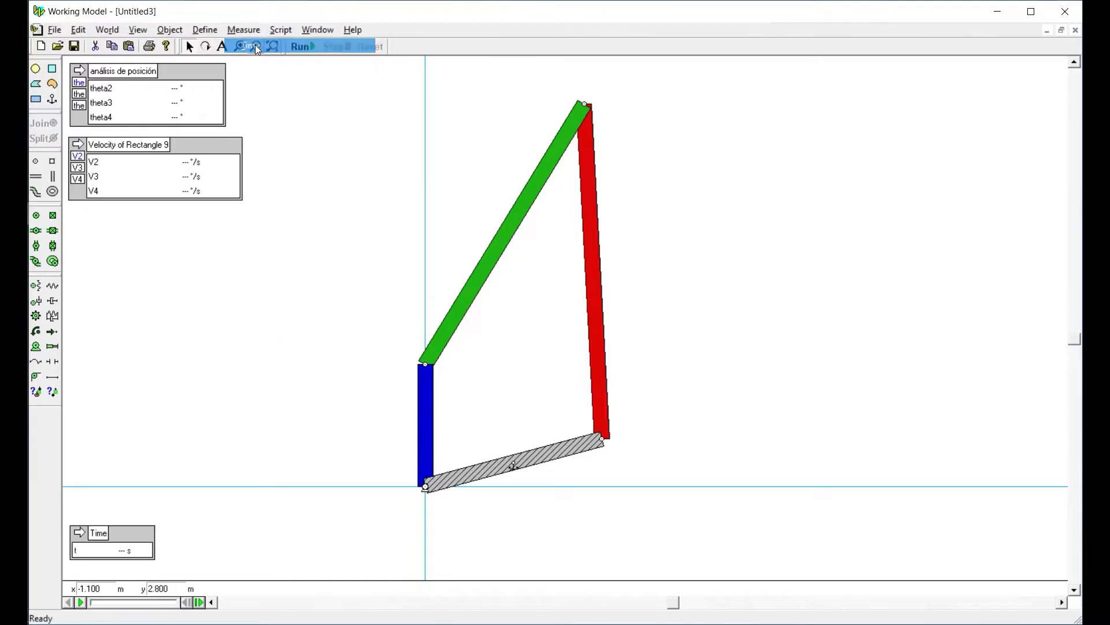
drag(118, 535, 290, 83)
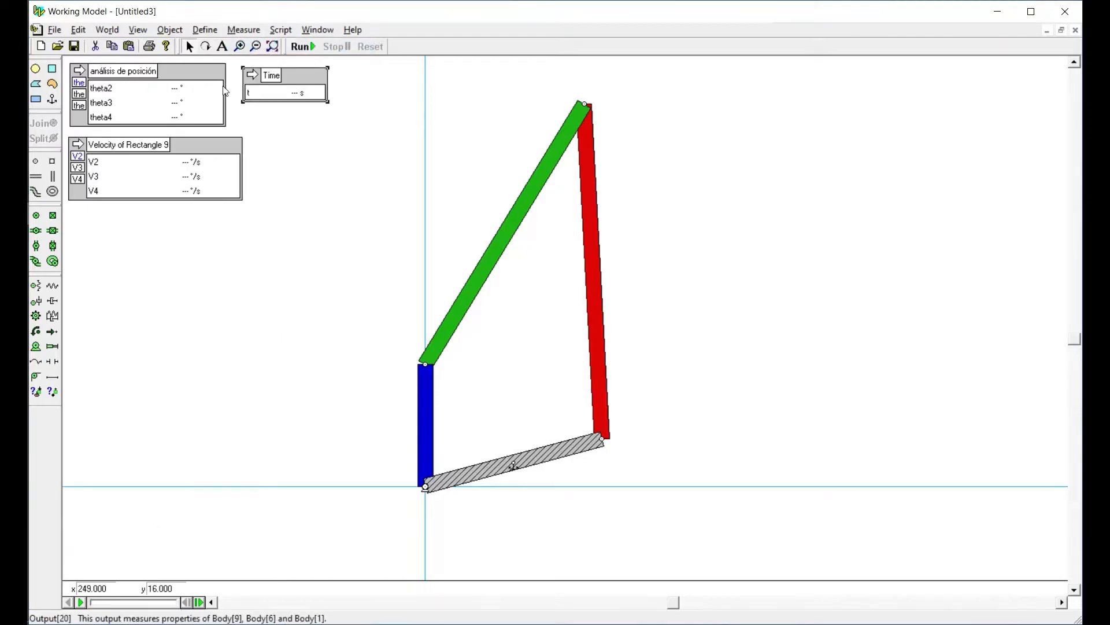
Run and reset the simulation, then go to frame 80 to read the outputs at 4 s
click(301, 47)
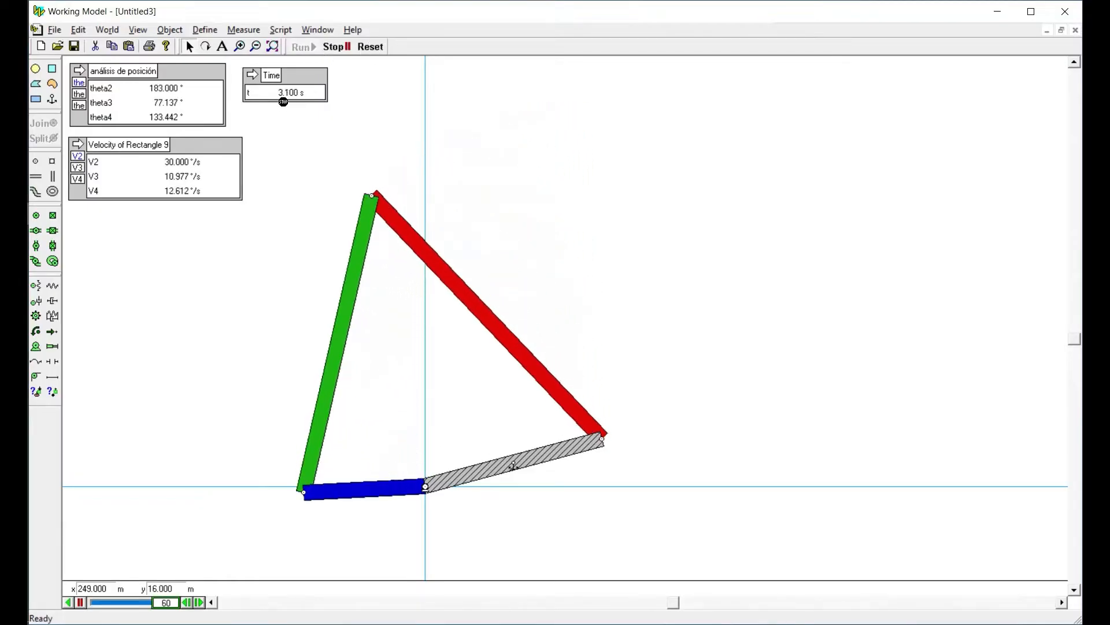
click(370, 47)
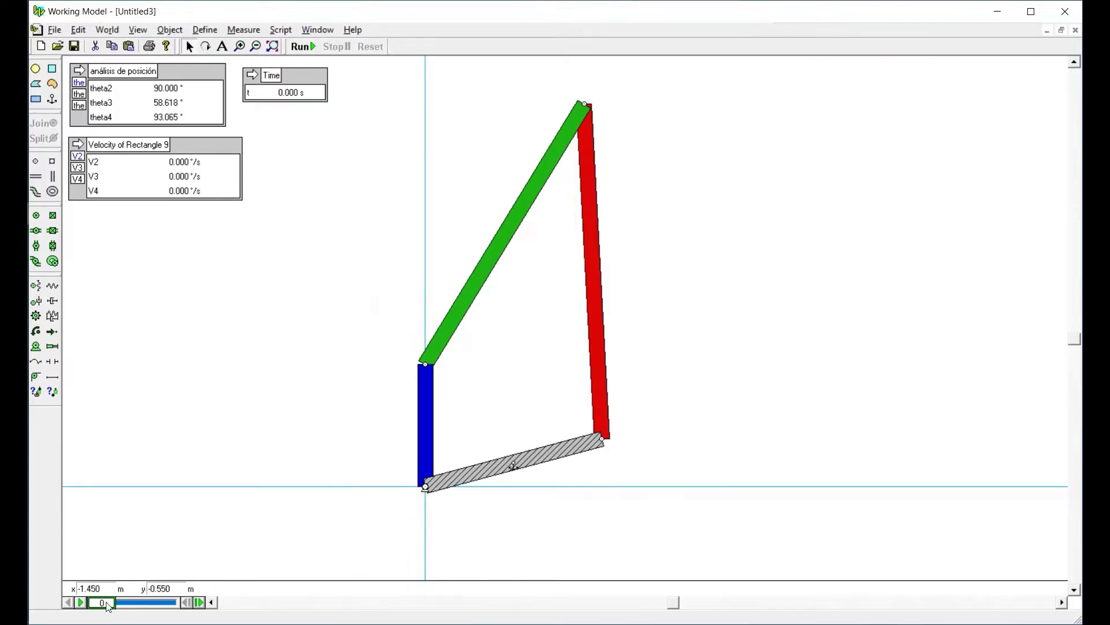
drag(106, 606, 171, 603)
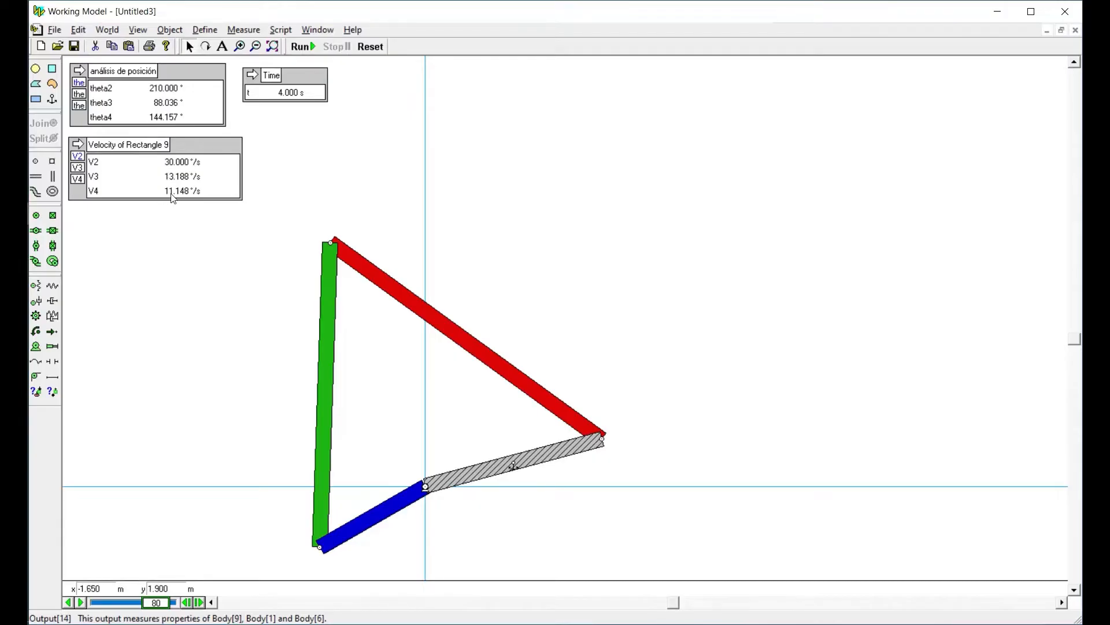
Reset the simulation to initial conditions and change the unit system to SI (radians)
click(139, 30)
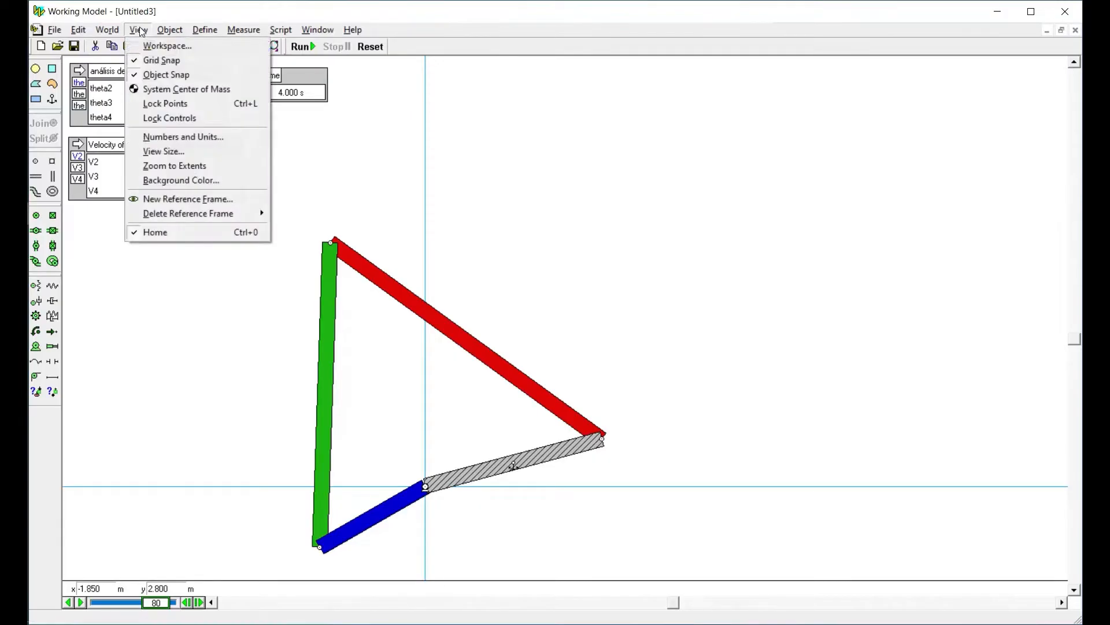
click(155, 136)
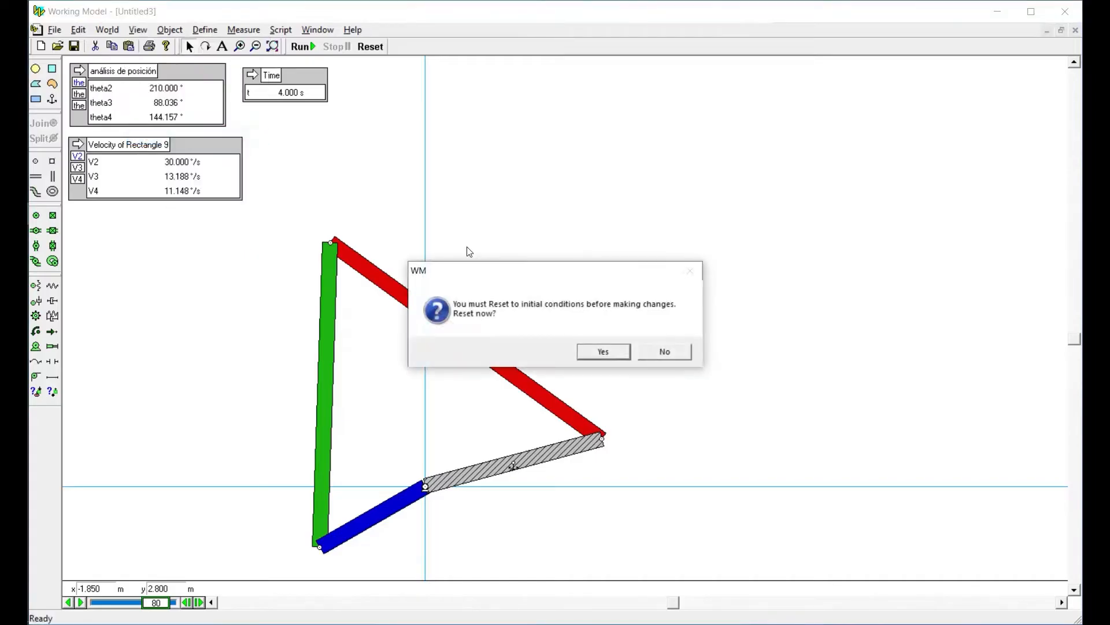
click(624, 350)
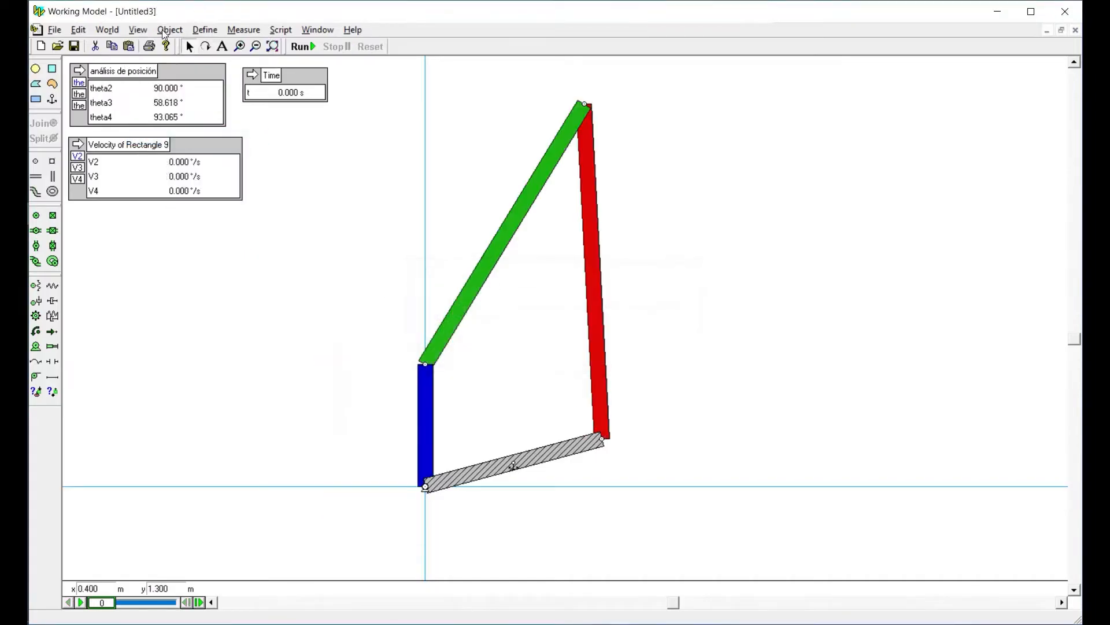
click(139, 30)
click(162, 137)
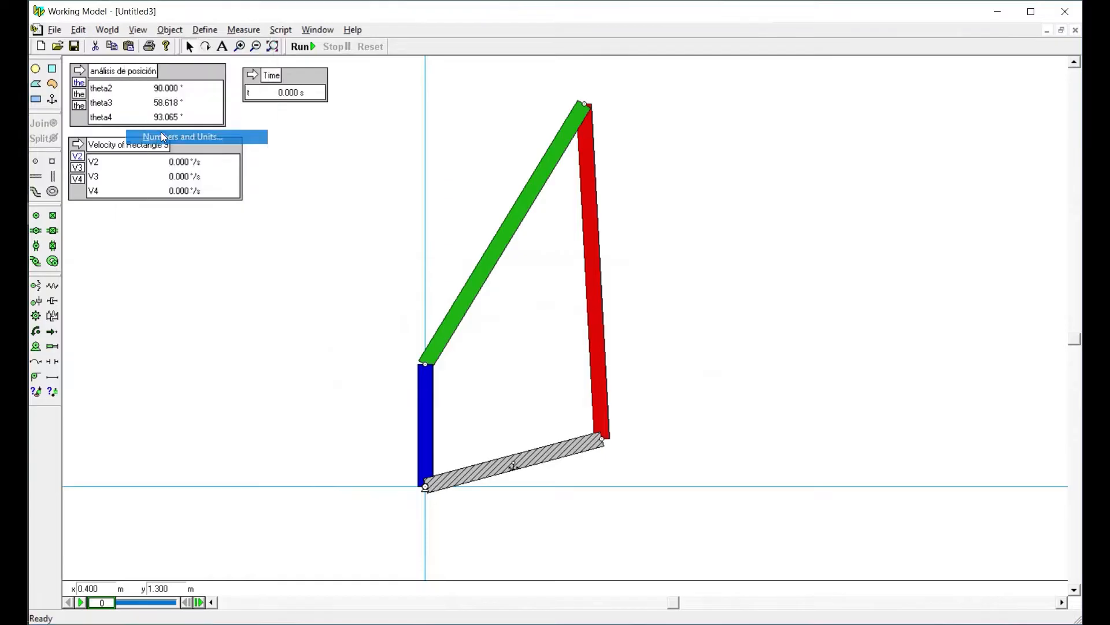
click(142, 138)
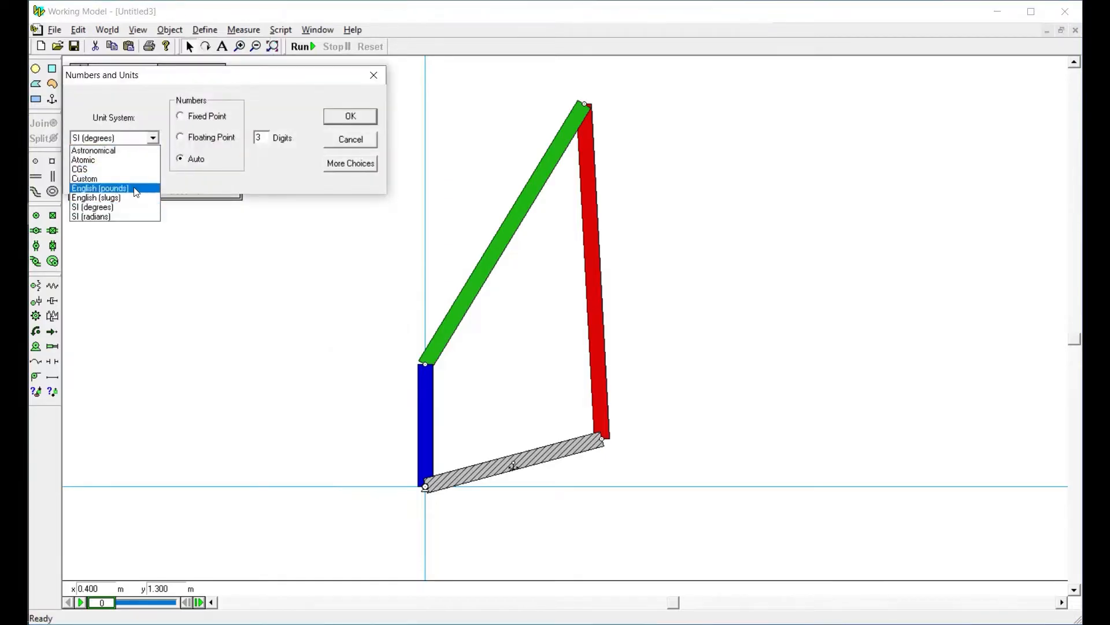
click(130, 217)
click(363, 121)
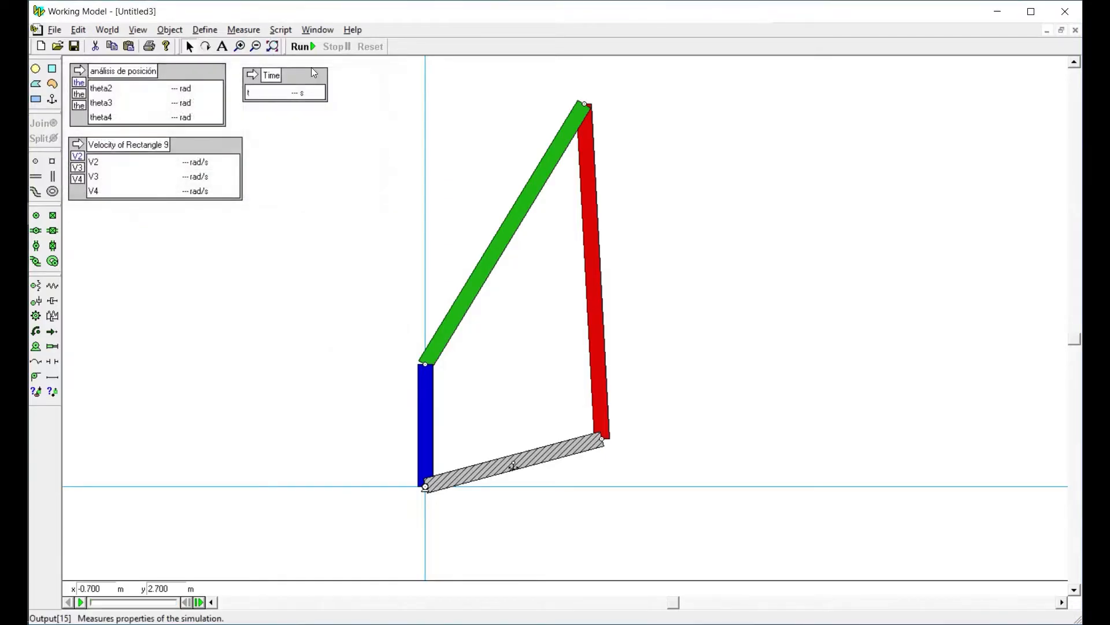
Run and reset the simulation in radians, then examine the outputs at frame 80, at 4 s
click(302, 46)
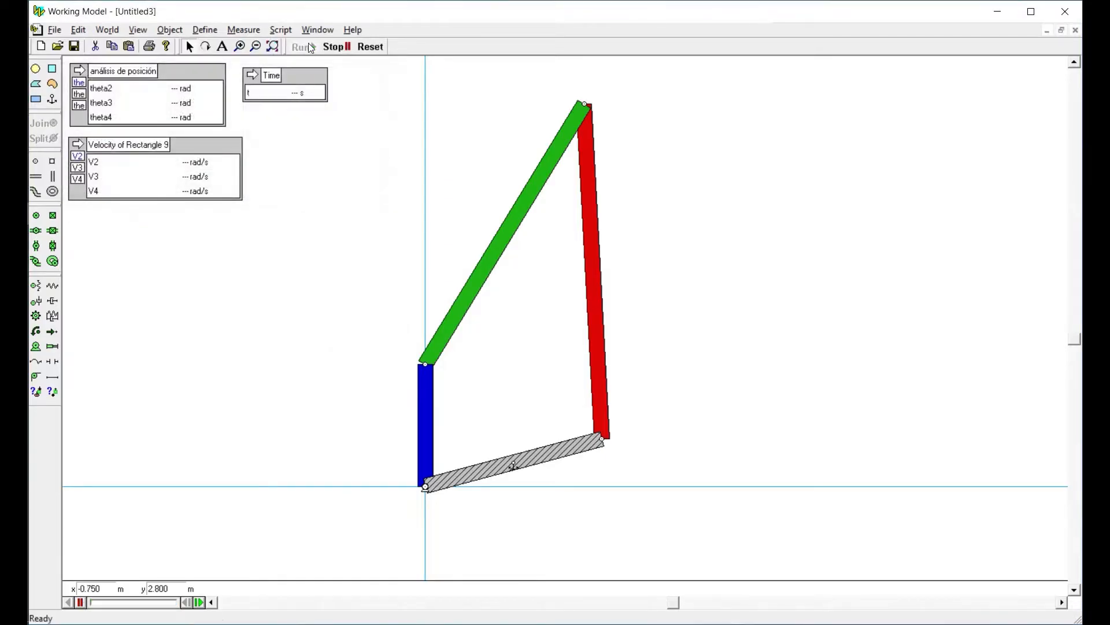
click(376, 49)
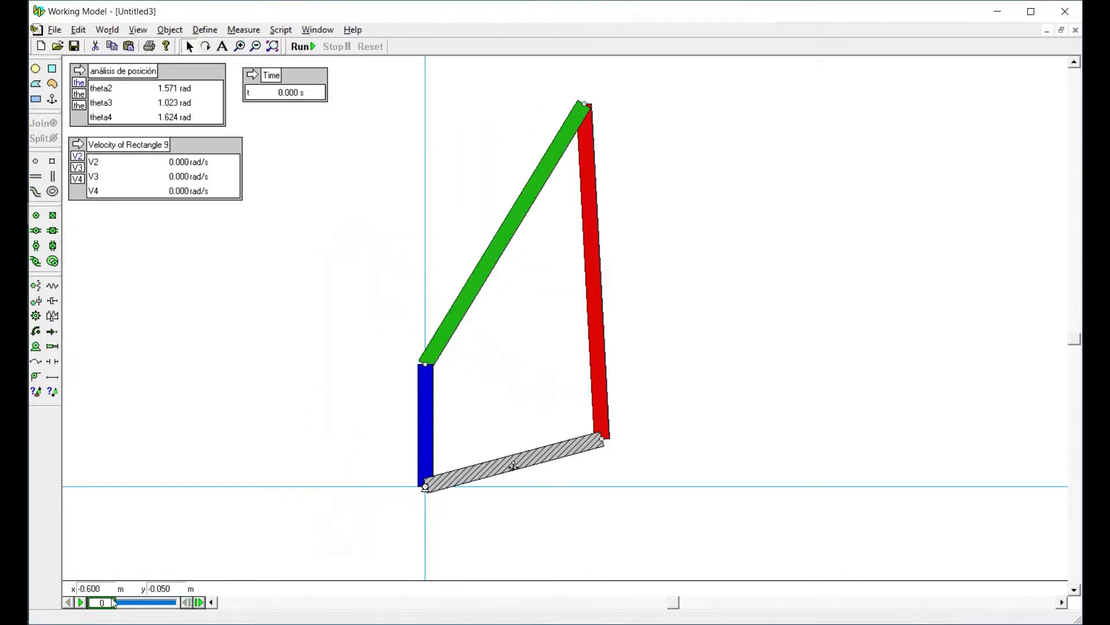
drag(111, 606, 167, 608)
click(186, 602)
click(186, 603)
click(185, 602)
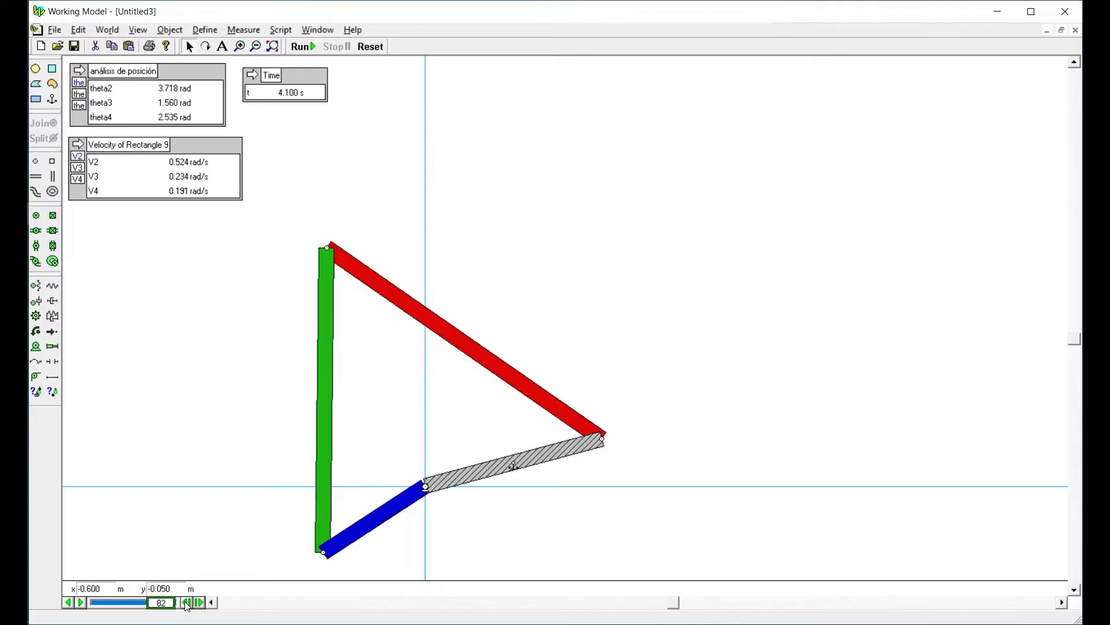
click(186, 602)
click(186, 603)
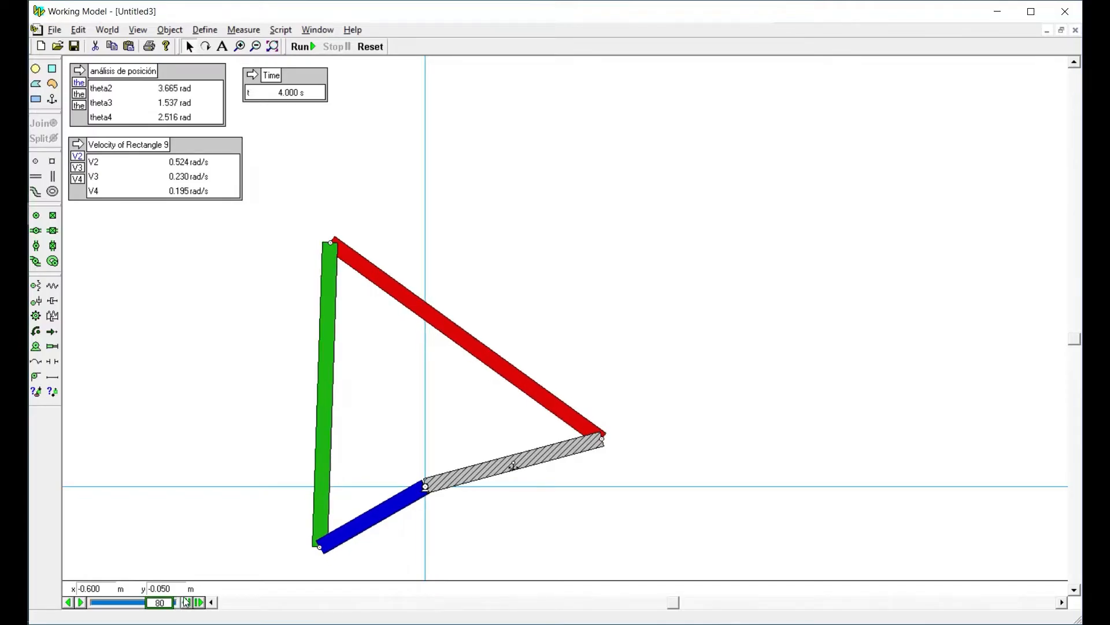
Go back to frame 76 and advance frame by frame to frame 84, watching the outputs around 4 s
mouse_move(162, 608)
mouse_down()
mouse_move(119, 607)
mouse_move(161, 609)
mouse_up()
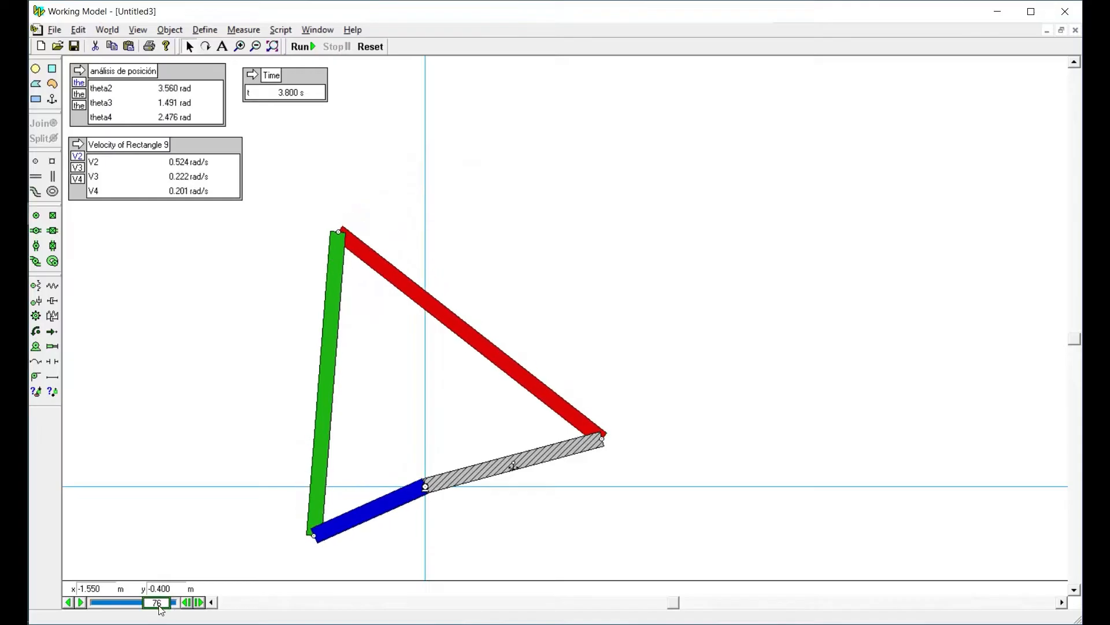
click(198, 602)
click(198, 603)
click(199, 602)
click(199, 603)
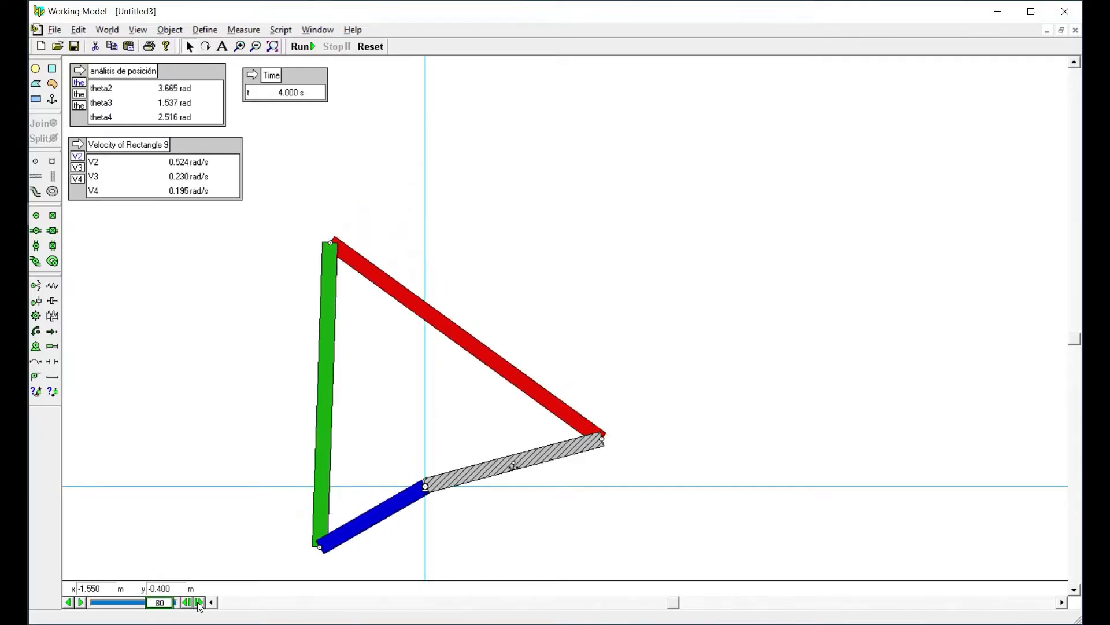
click(199, 602)
click(199, 603)
click(199, 603)
click(198, 602)
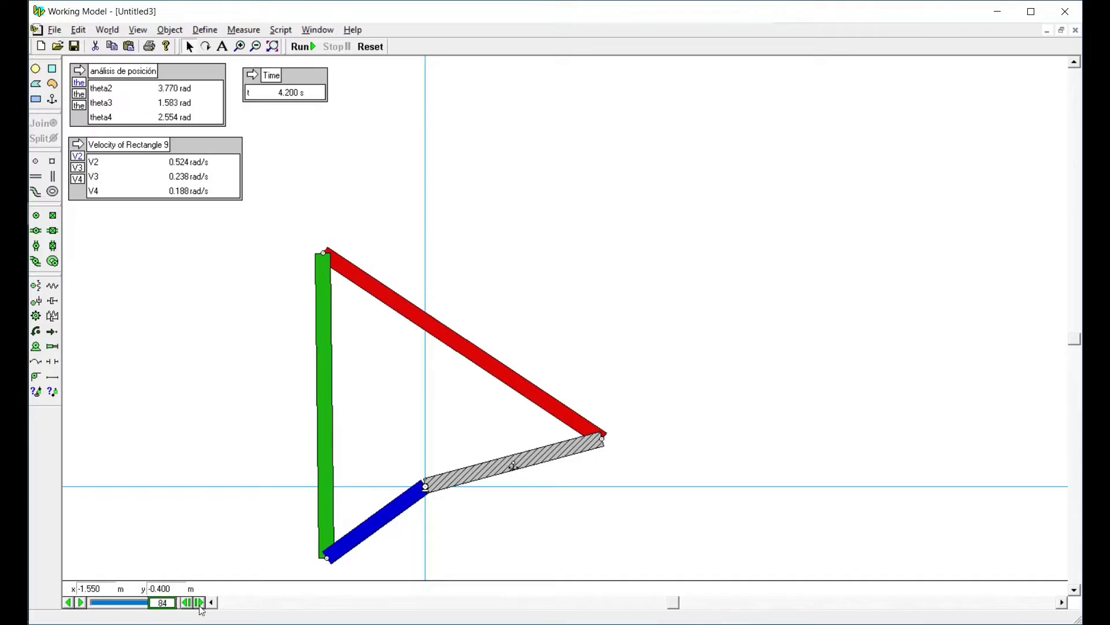
Step the recorded simulation back to frame 79, then reset it to the initial position
click(185, 603)
click(185, 603)
click(185, 602)
click(185, 602)
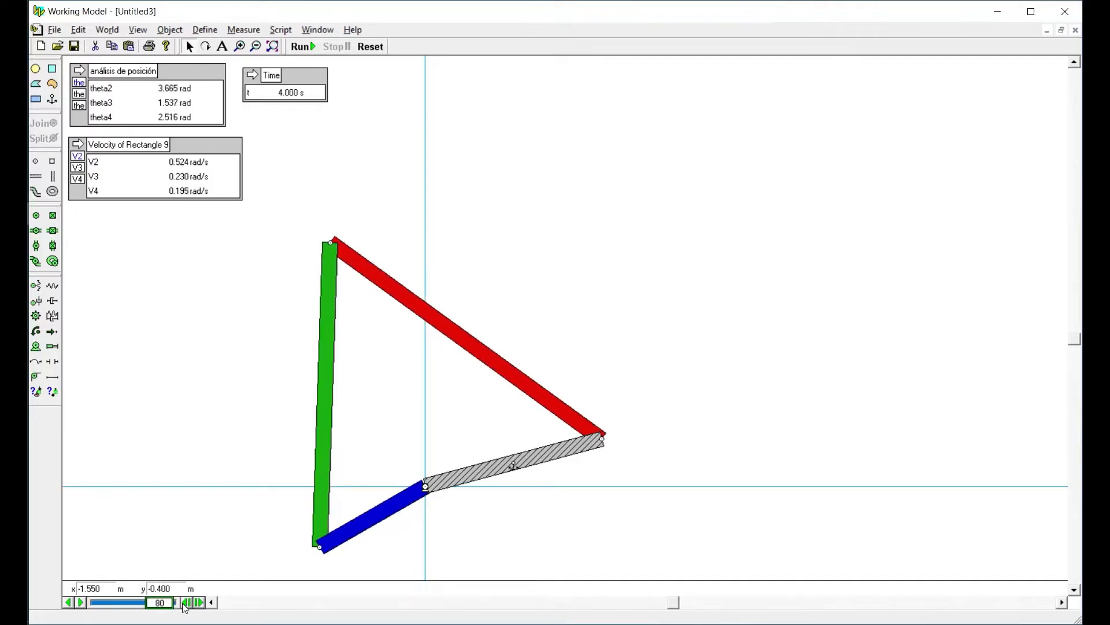
click(185, 603)
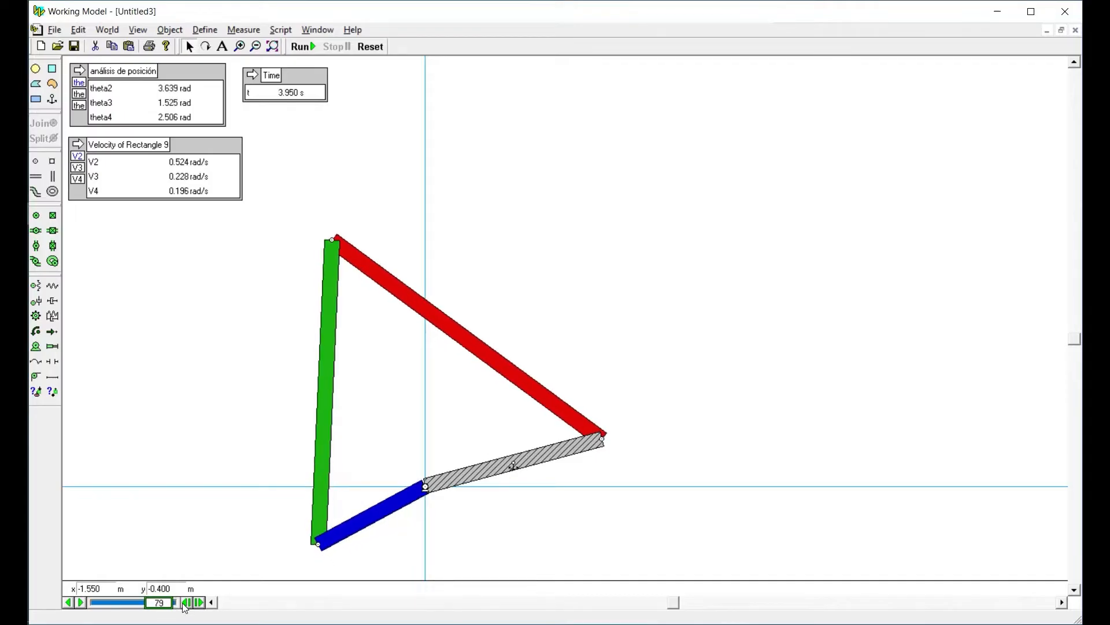
click(371, 46)
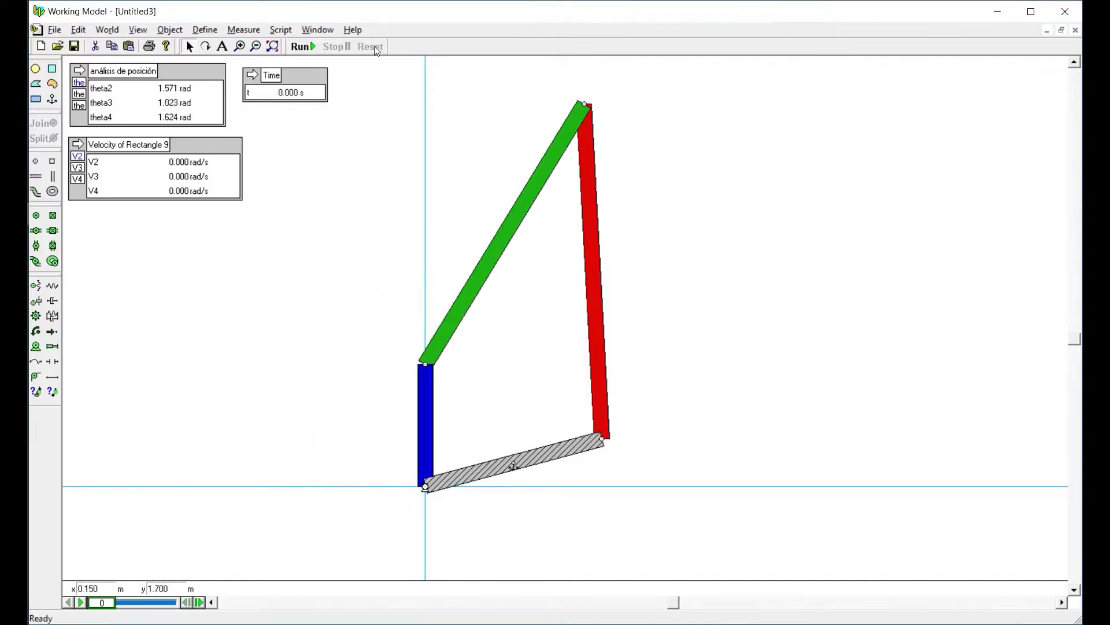
Measure the blue link's rotational acceleration and place its output below the velocity output
click(428, 400)
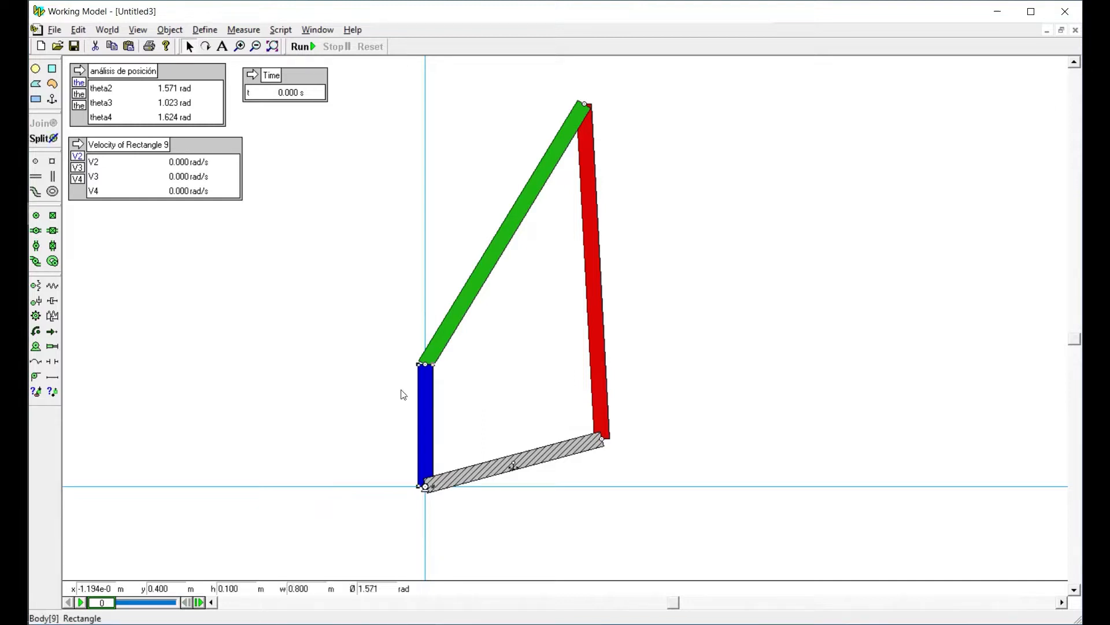
click(230, 30)
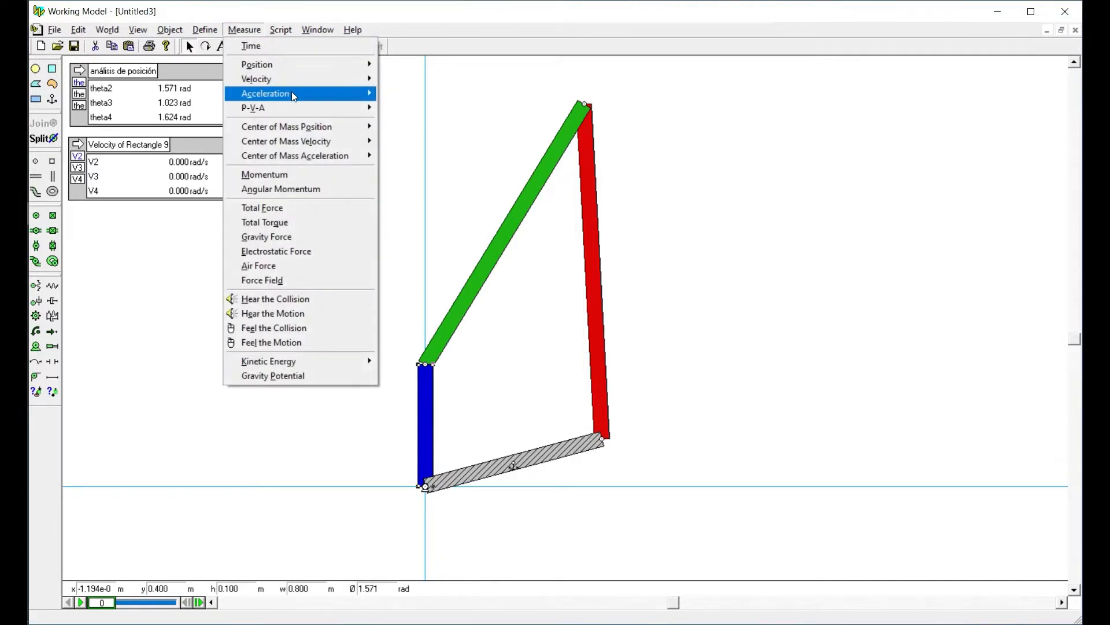
mouse_move(292, 91)
click(407, 141)
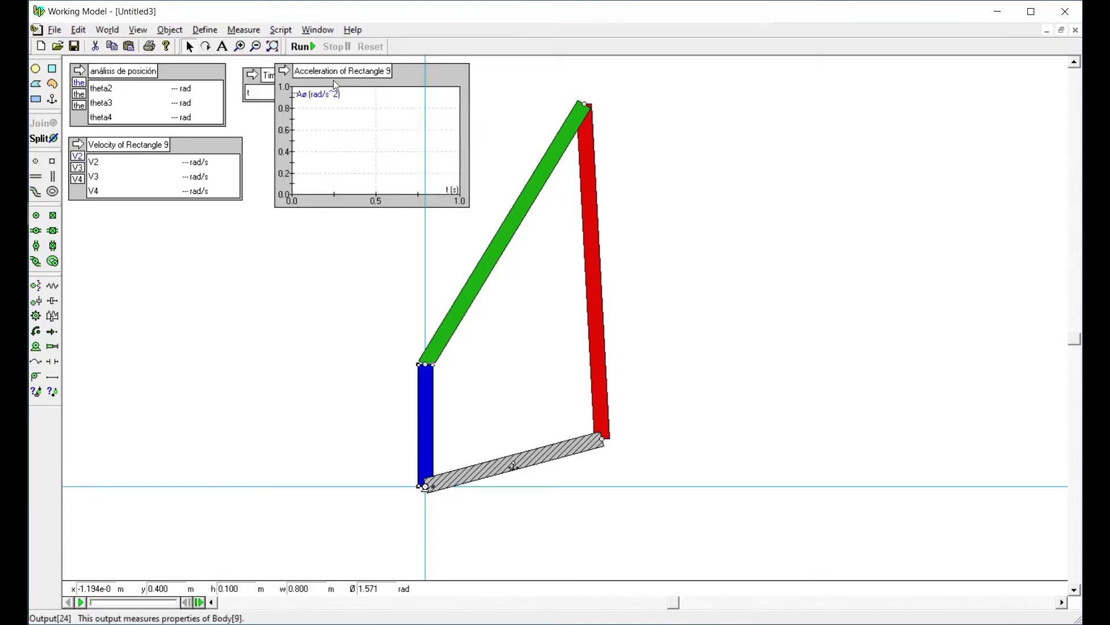
drag(382, 111, 192, 239)
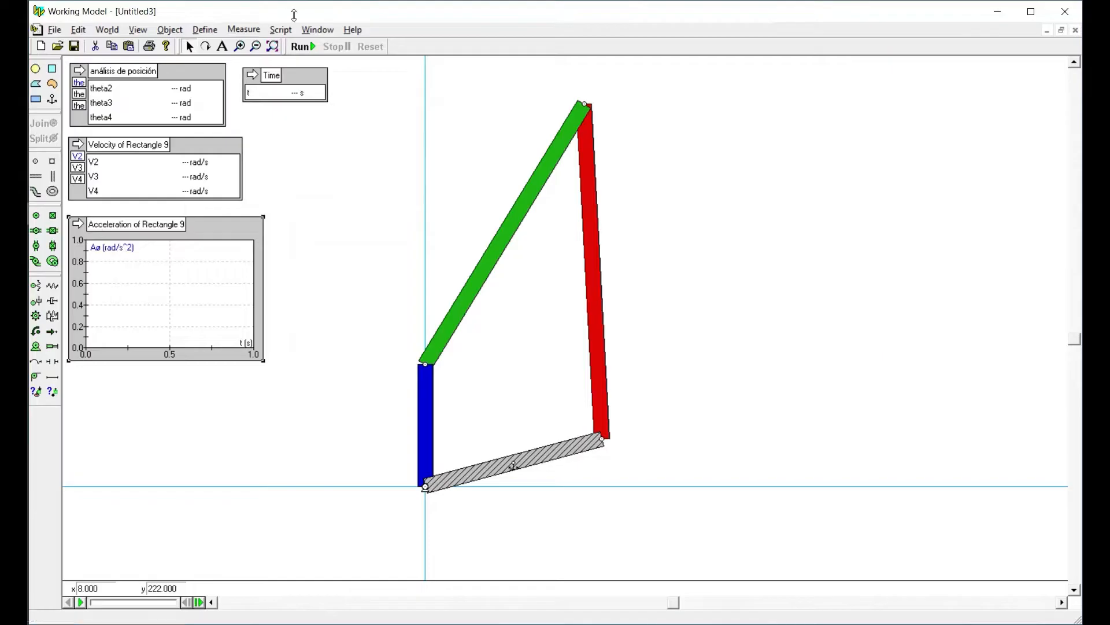
Run and reset the simulation, then switch the acceleration graph to a digital readout and widen it
click(307, 46)
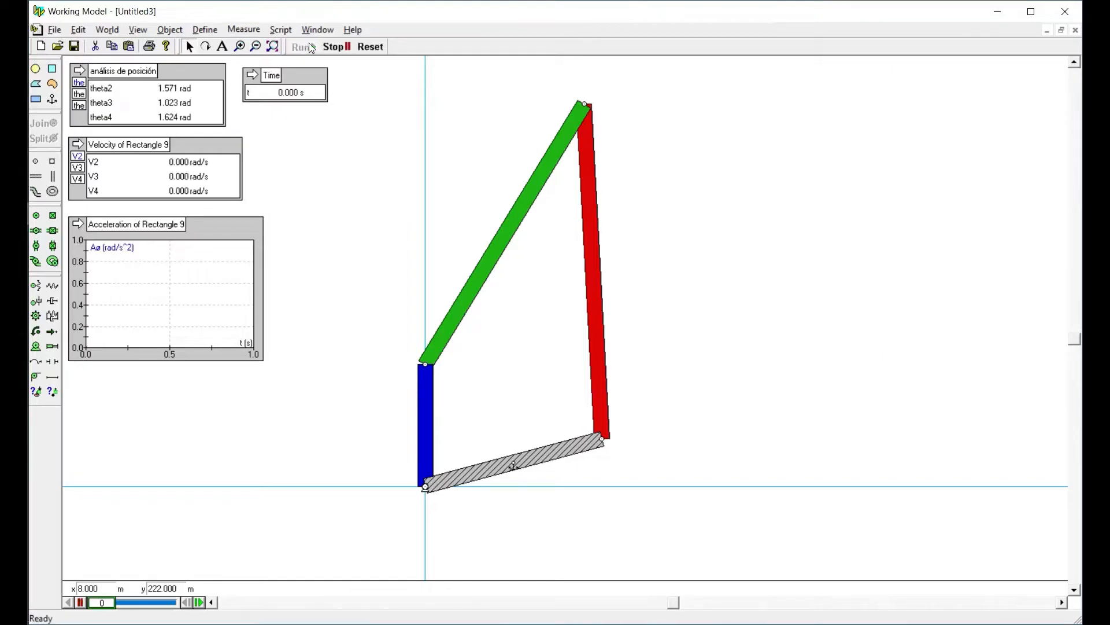
click(370, 46)
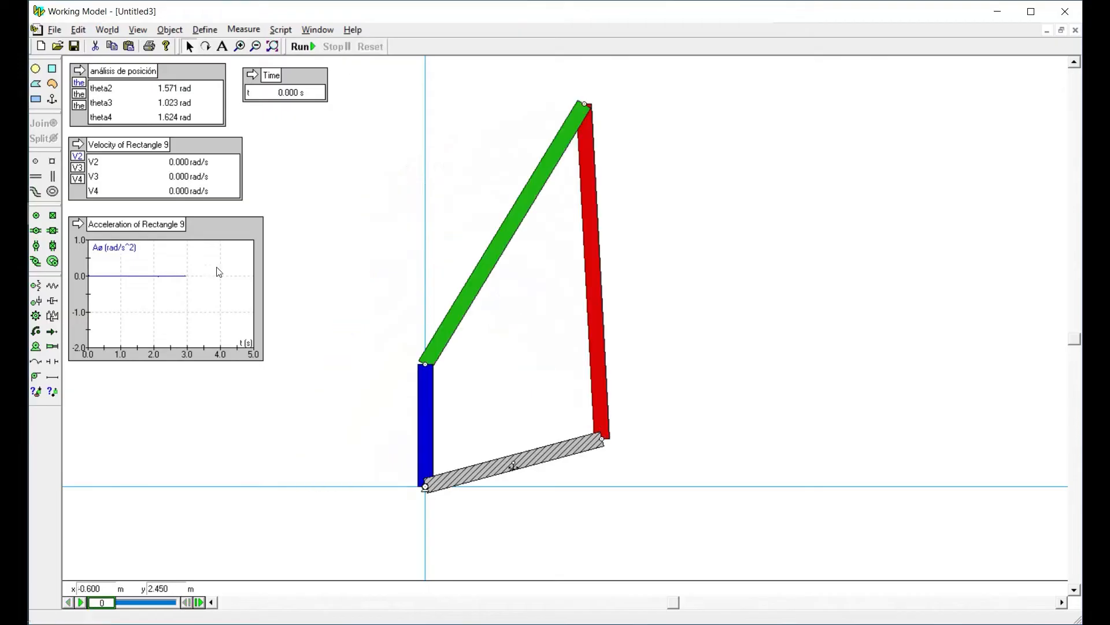
click(77, 226)
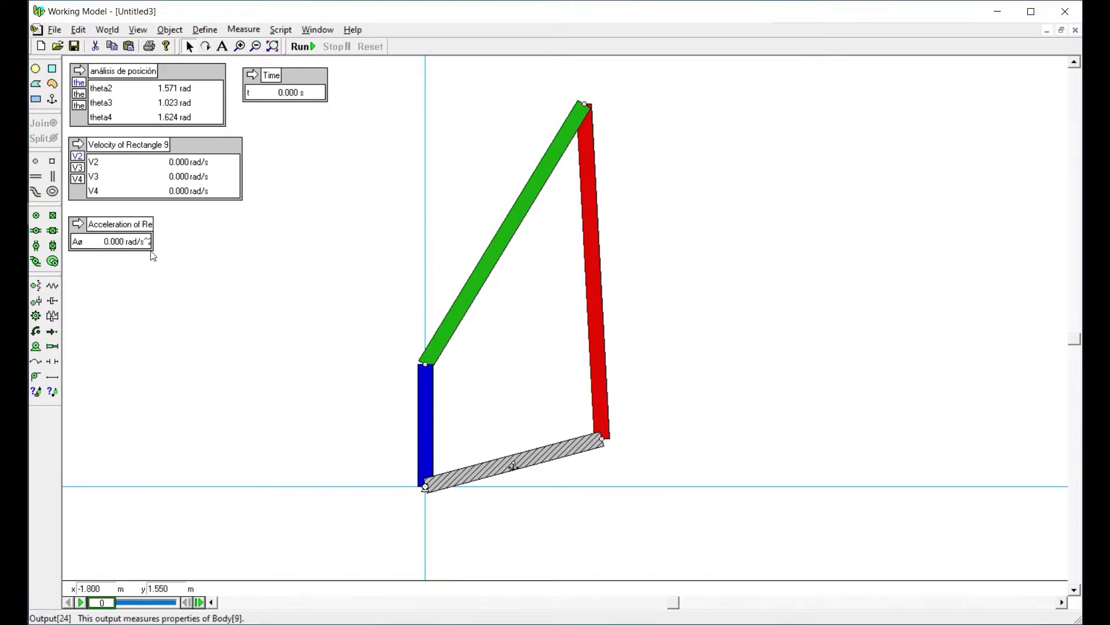
drag(152, 250, 248, 252)
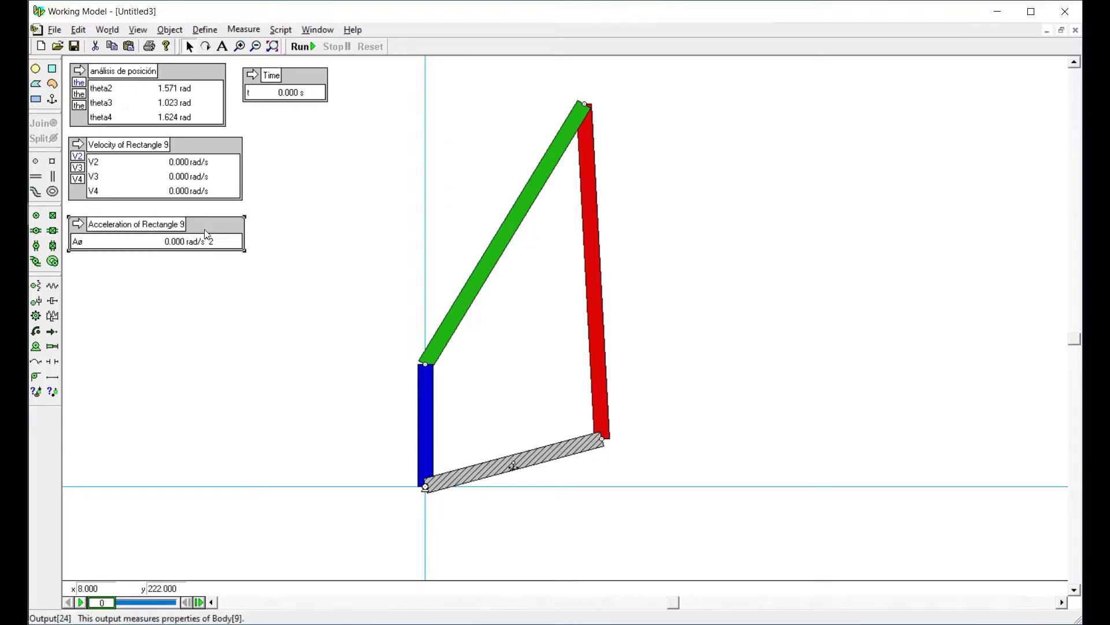
Label the acceleration output's y1, y2 and y3 entries A2, A3 and A4
double_click(204, 229)
click(211, 204)
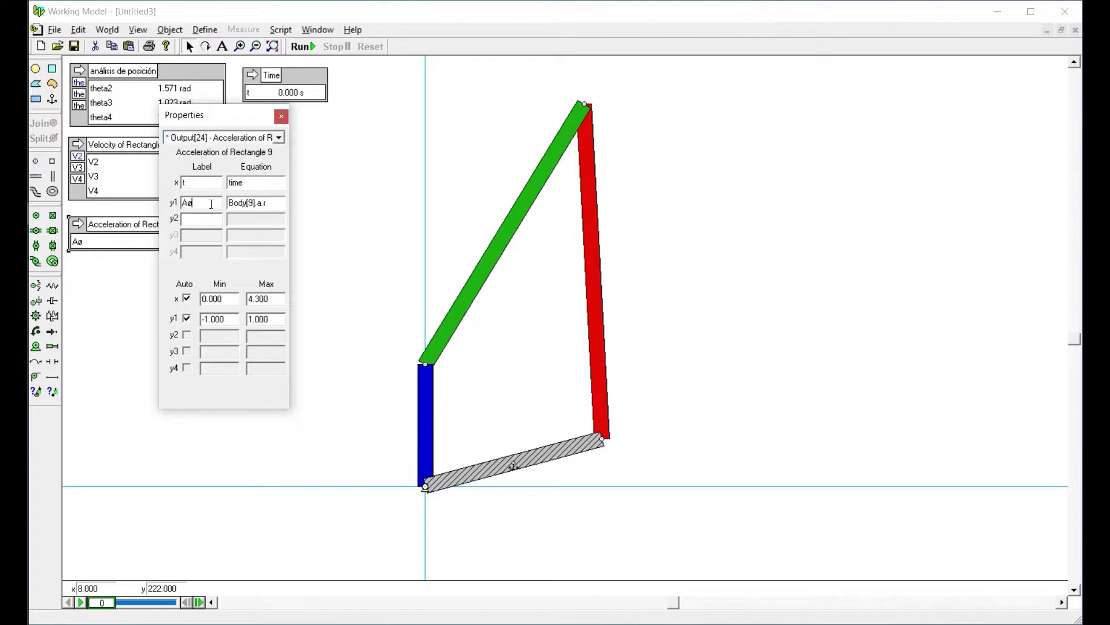
text(A2)
key(Tab)
key(Tab)
key(Tab)
key(Tab)
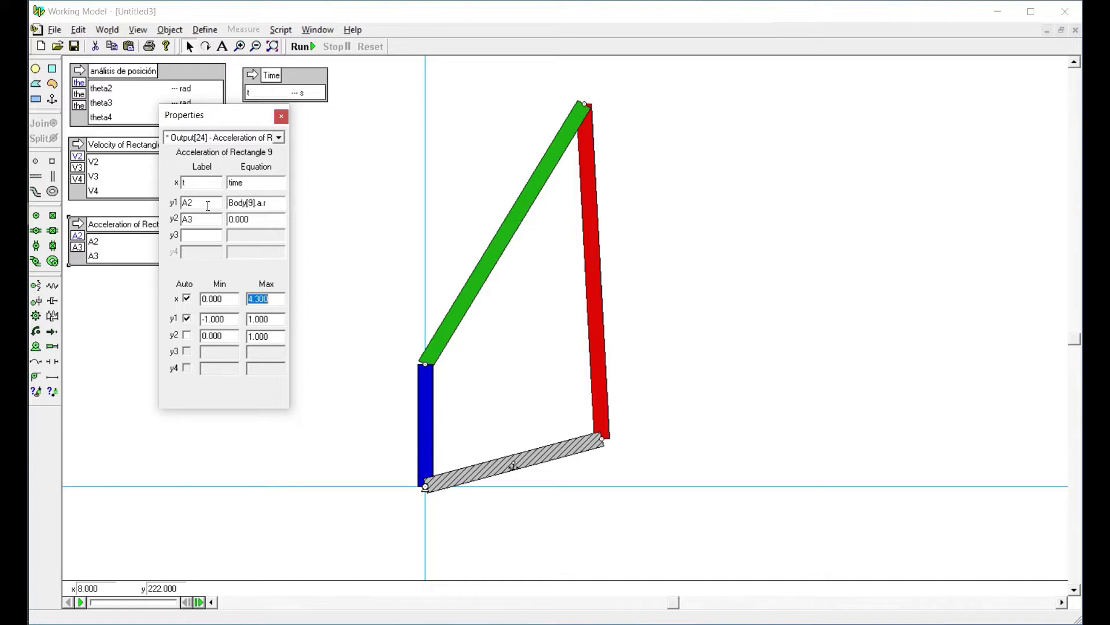
click(199, 236)
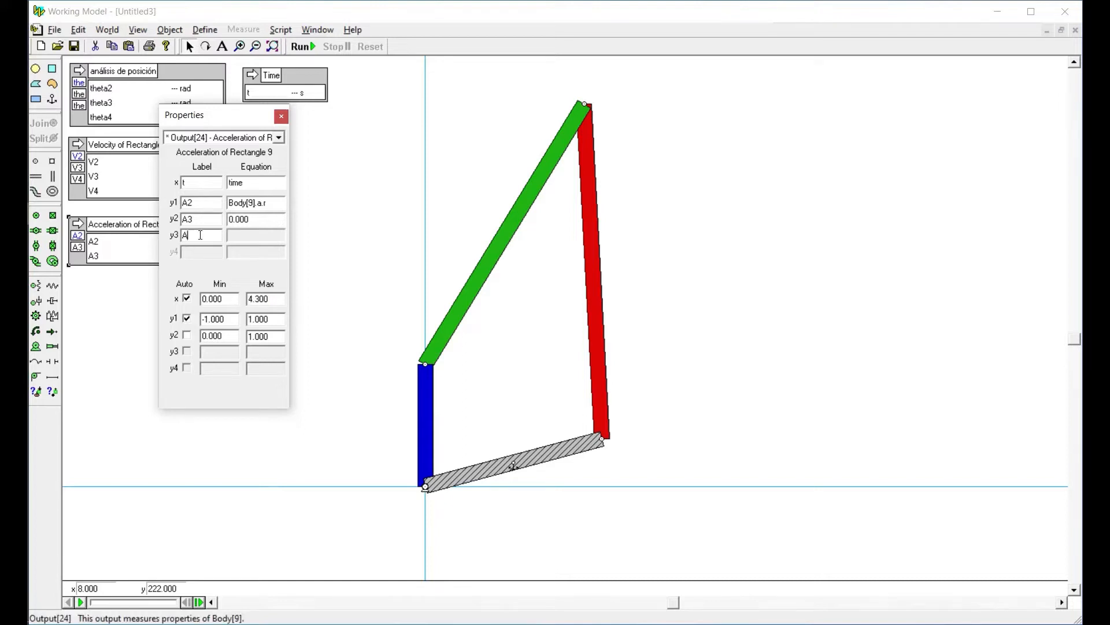
Set the acceleration output's equations to Body[6].a.r for A3 and Body[1].a.r for A4
click(280, 201)
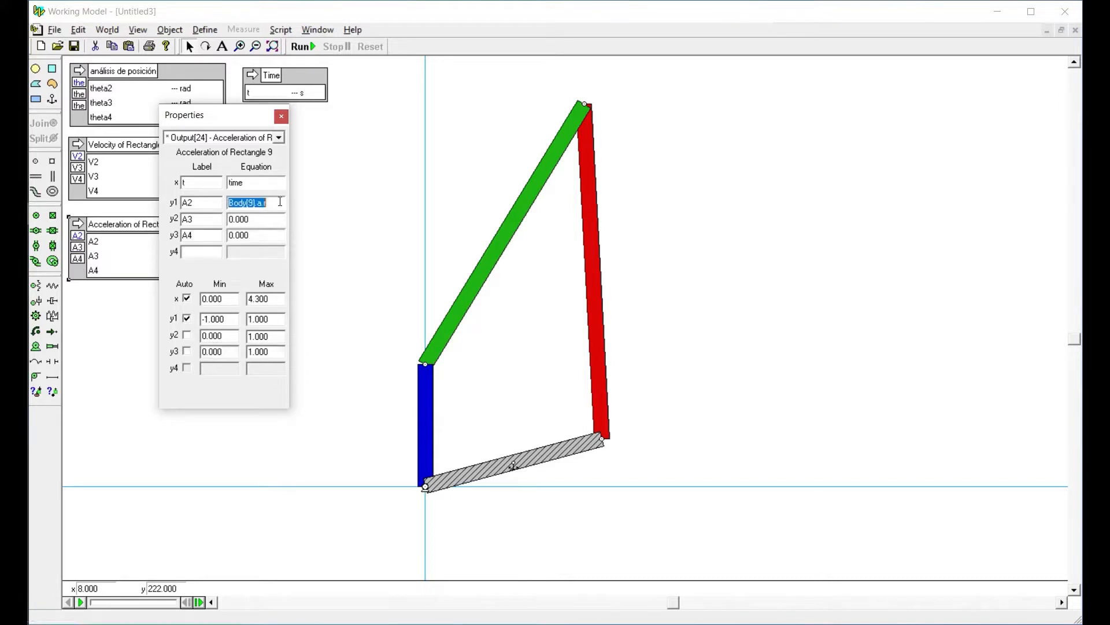
key(ctrl+c)
click(273, 218)
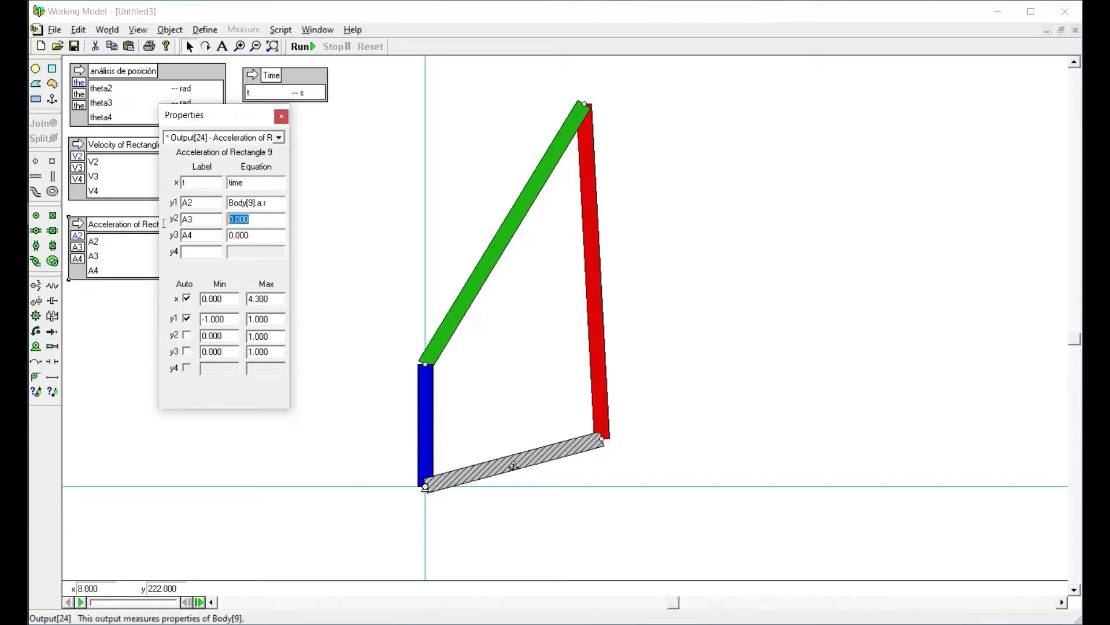
key(ctrl+v)
click(269, 240)
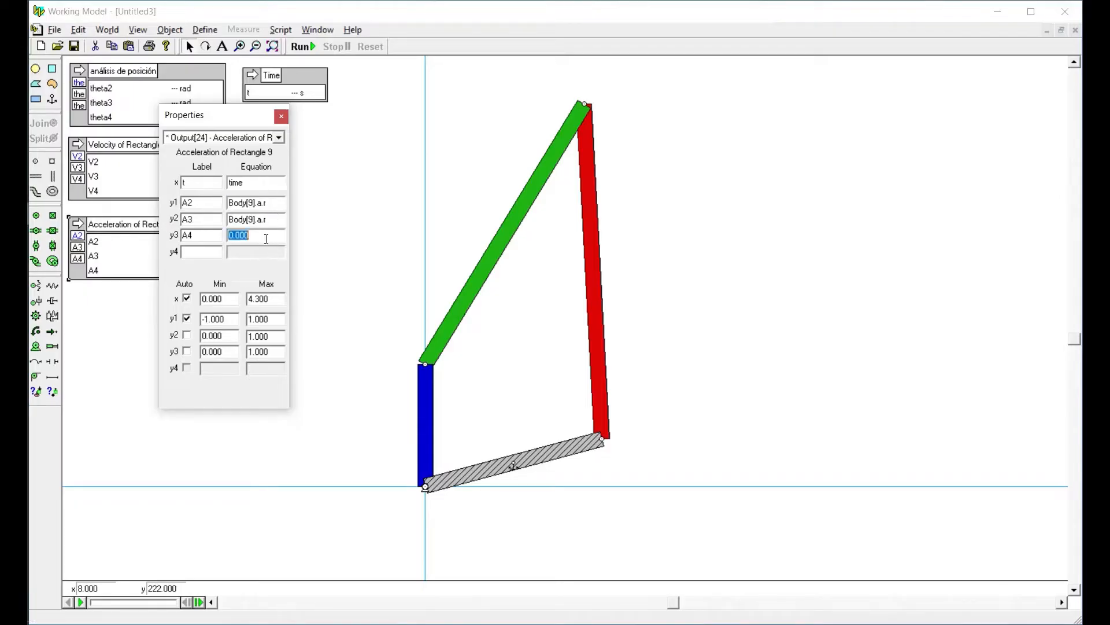
key(ctrl+v)
click(247, 220)
click(248, 219)
click(110, 164)
click(109, 257)
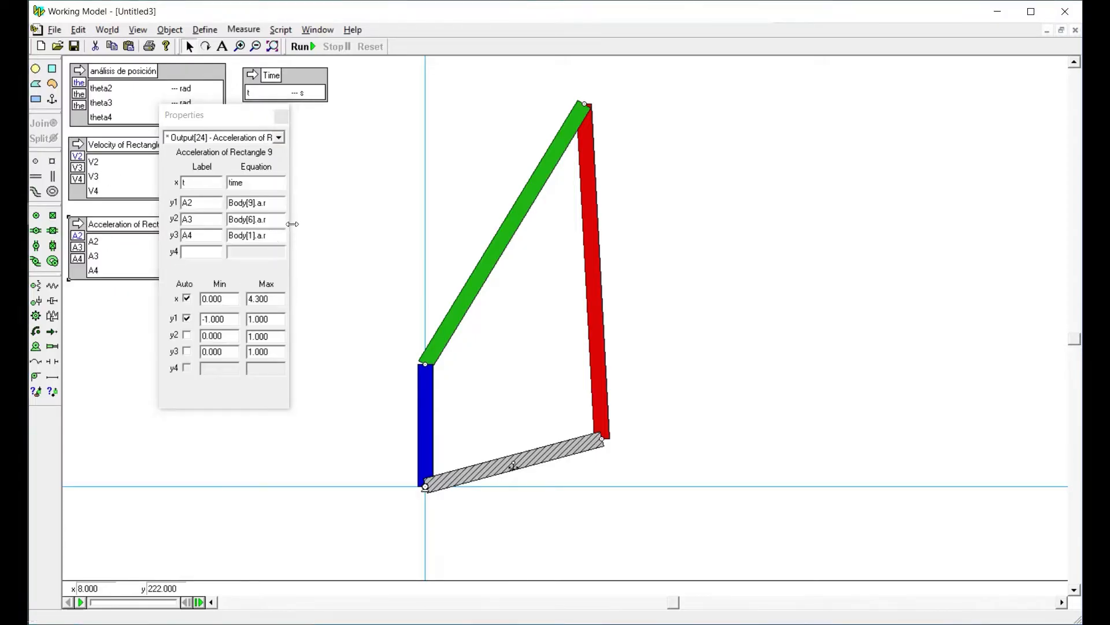
click(282, 116)
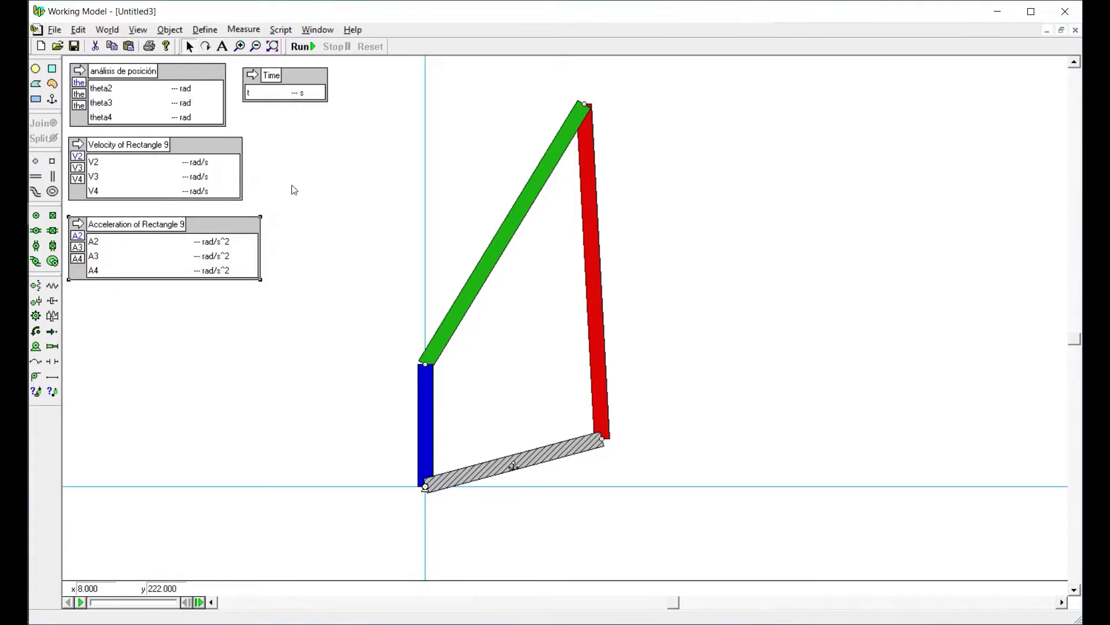
Run and reset the simulation, examine the outputs at frame 80, at 4 s, and return to the initial position
click(302, 46)
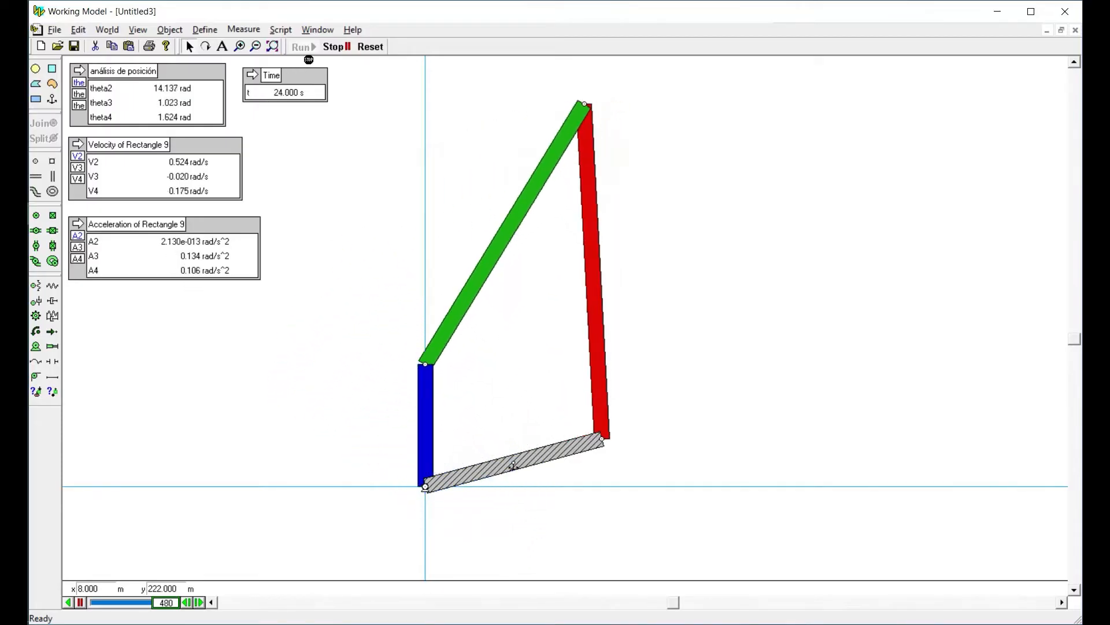
click(362, 47)
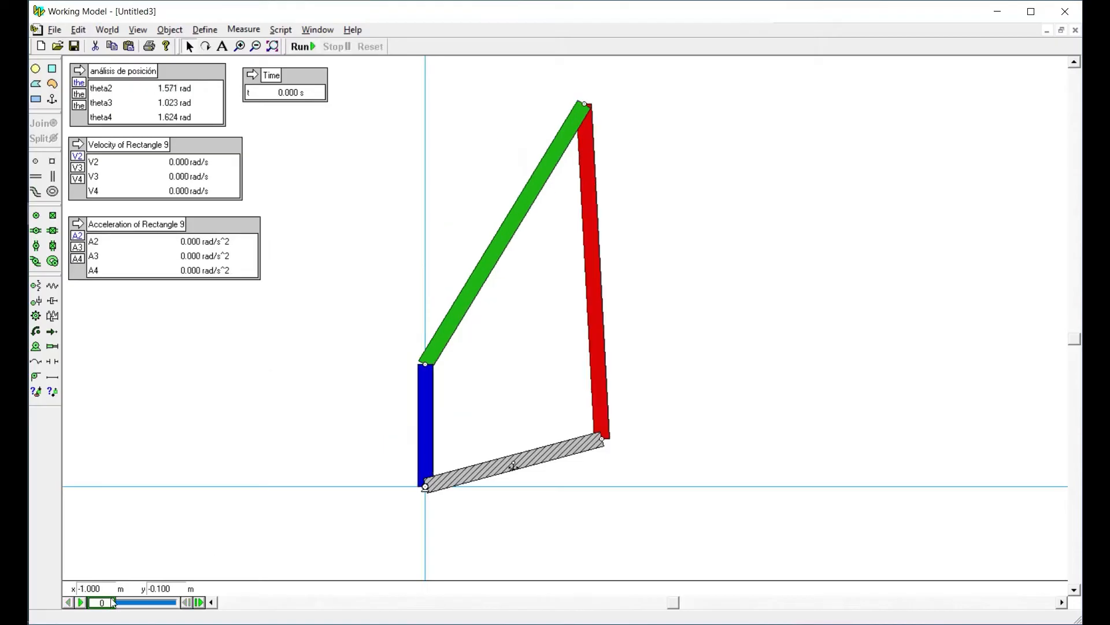
drag(113, 605, 121, 605)
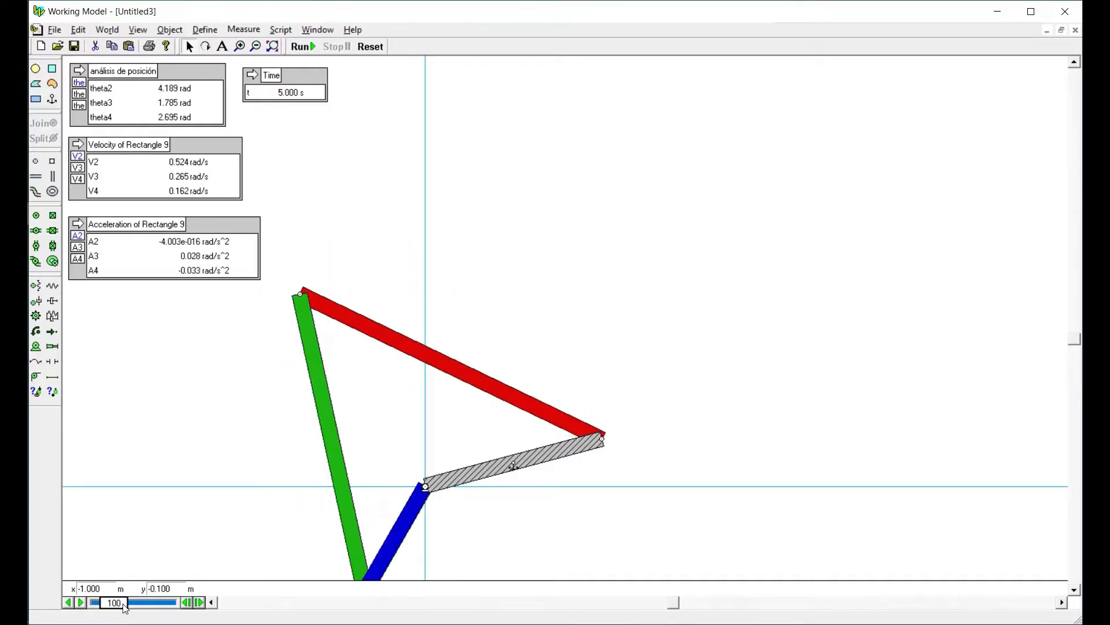
click(182, 602)
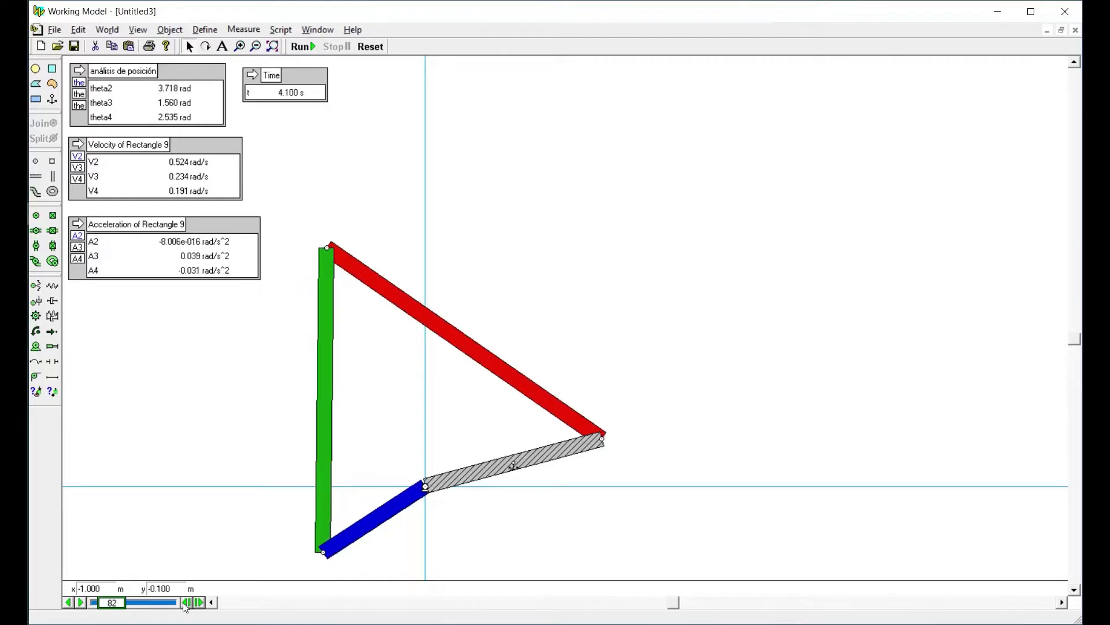
click(183, 602)
click(183, 602)
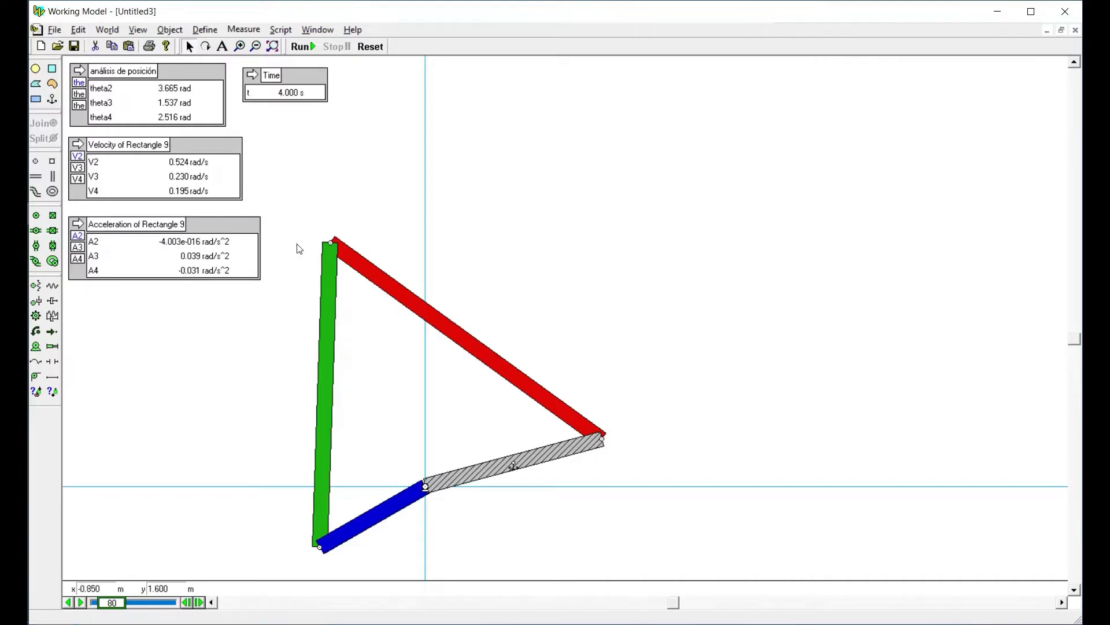
click(373, 51)
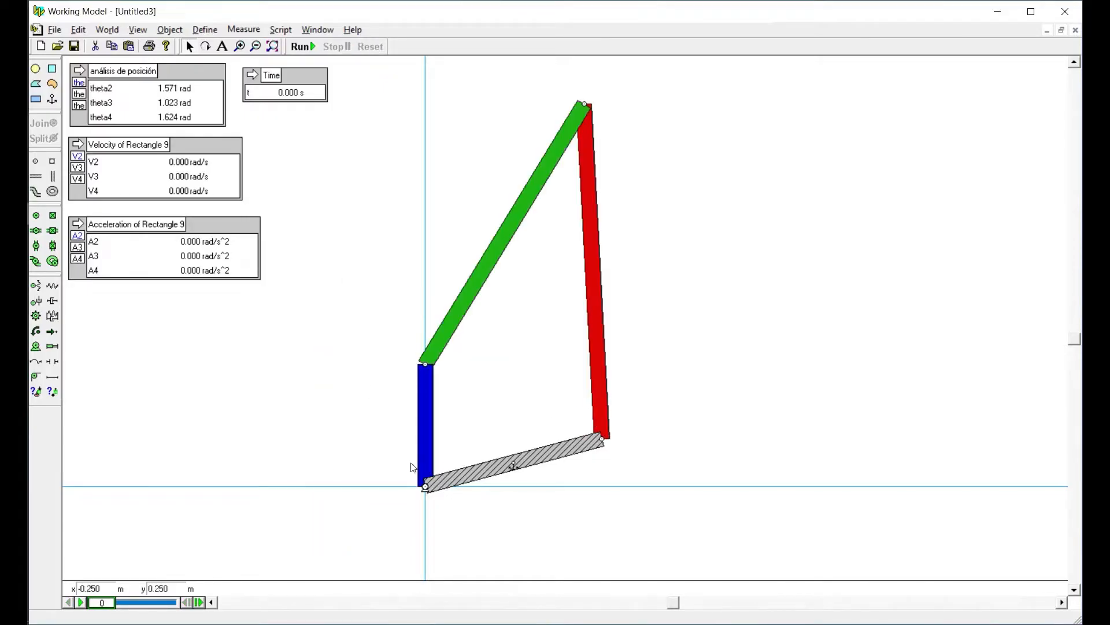
Change the motor at the blue link's base to Acceleration type with a value of 1 rad/s^2, then run and reset the simulation
double_click(426, 489)
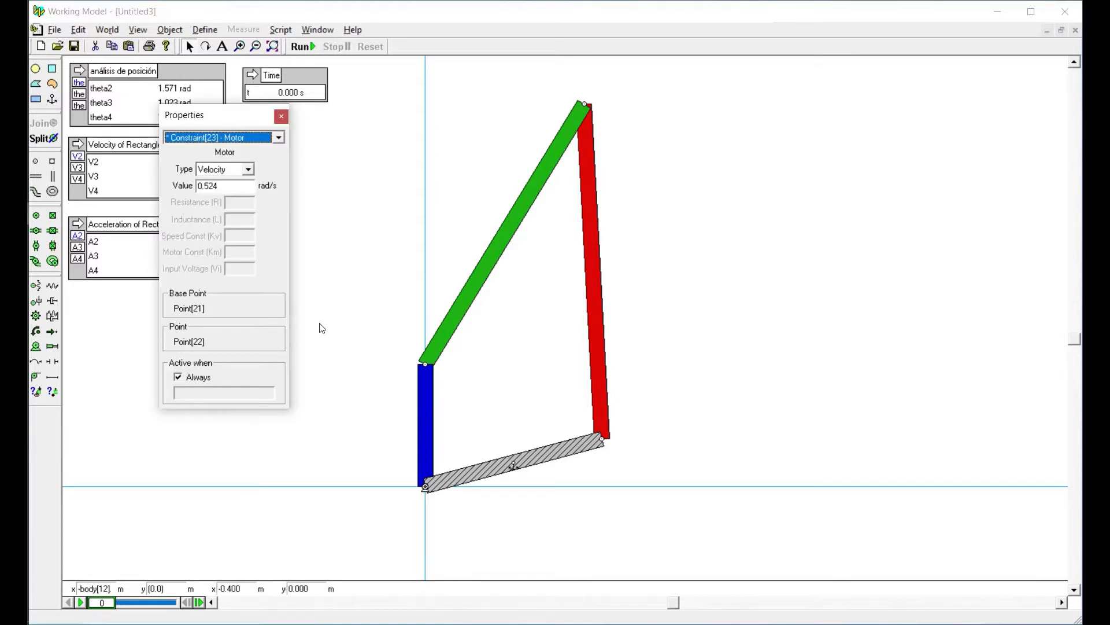
click(222, 169)
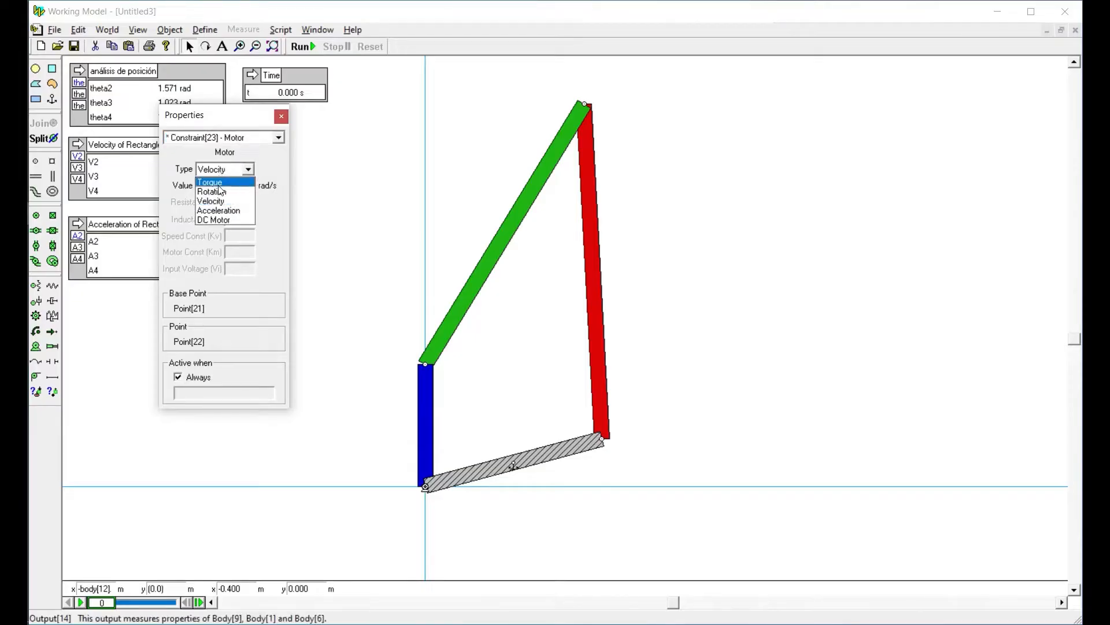
click(219, 211)
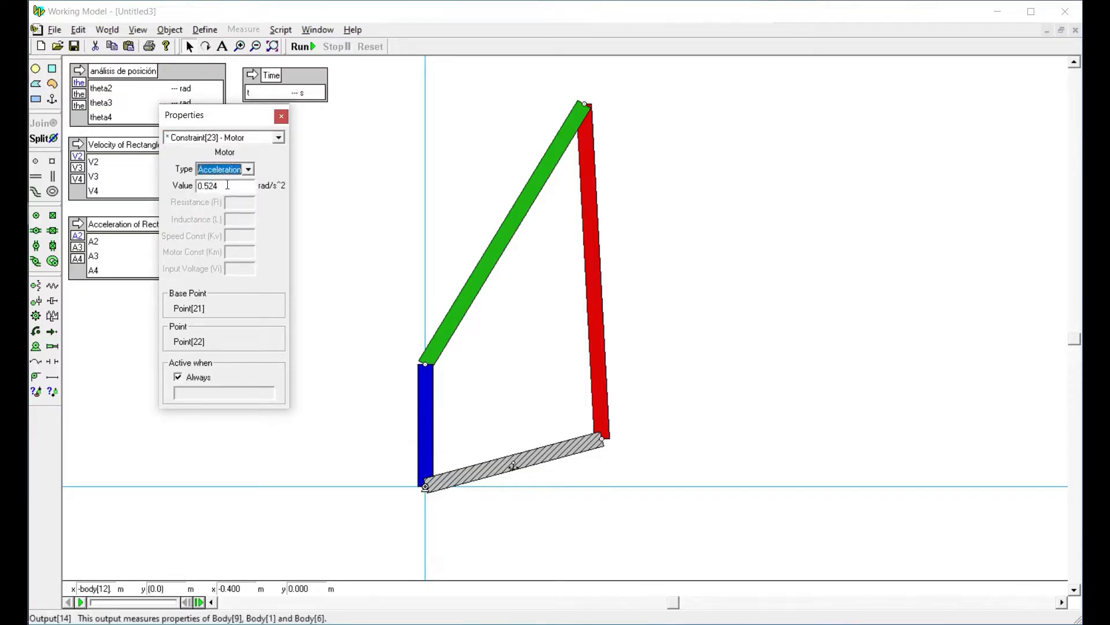
key(Tab)
text(0.2)
key(Return)
text(1)
click(281, 116)
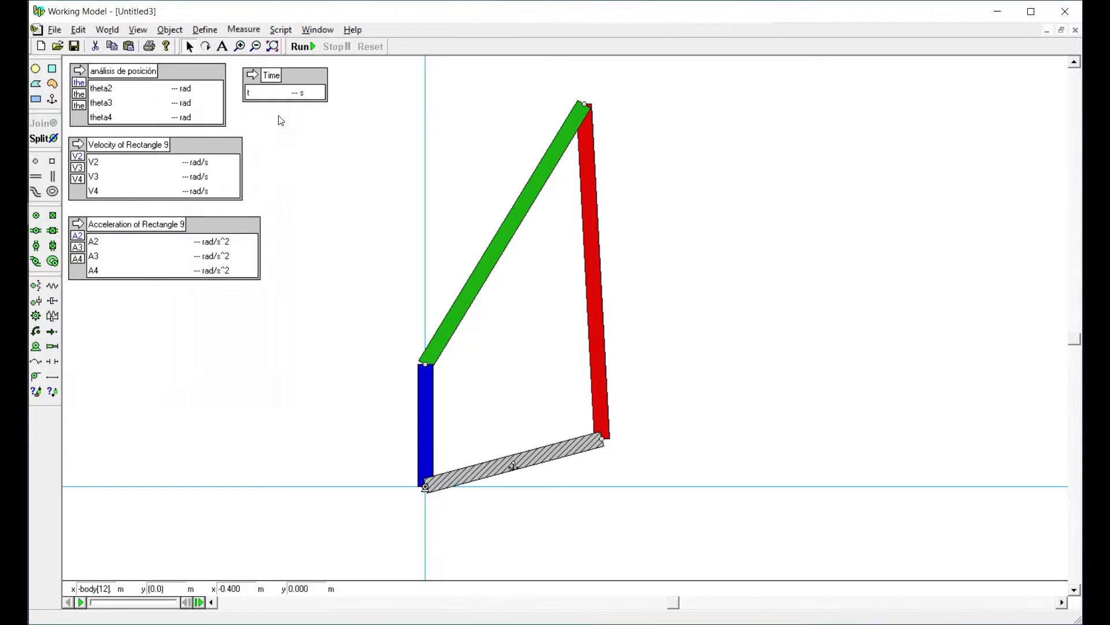
click(302, 47)
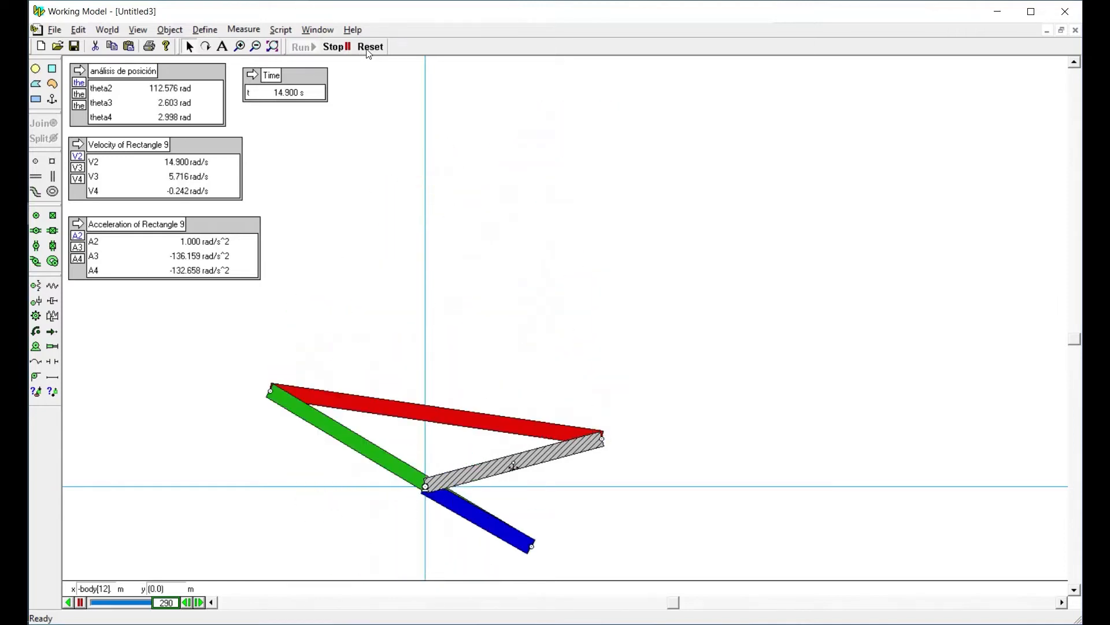
click(368, 51)
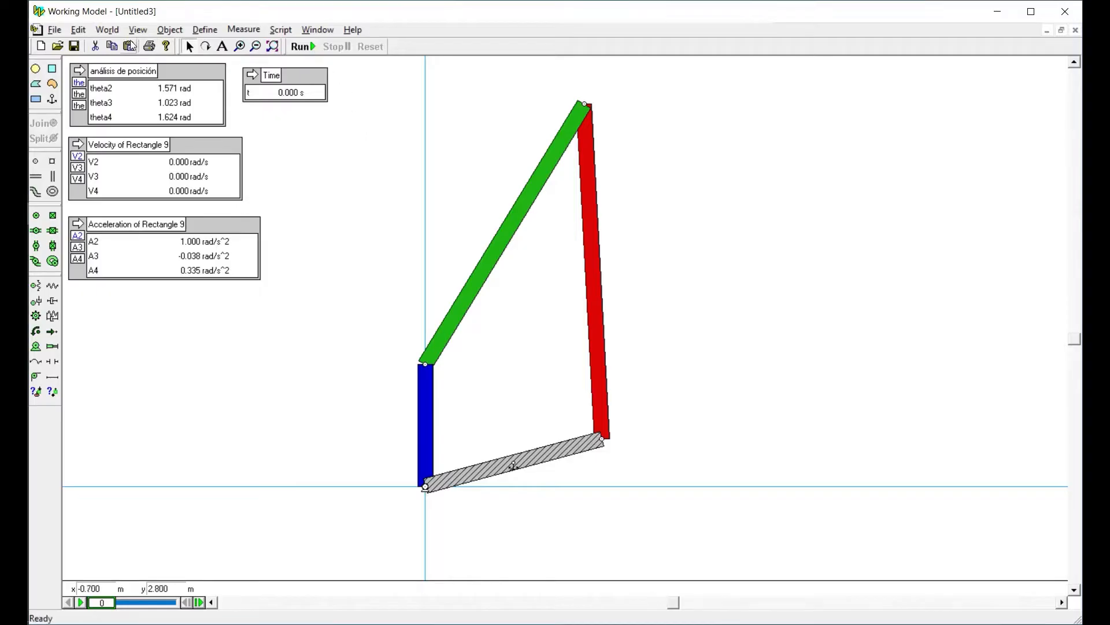
Turn off the preference that prevents the model from running faster than real-time, then run and reset the simulation
click(78, 31)
mouse_move(106, 30)
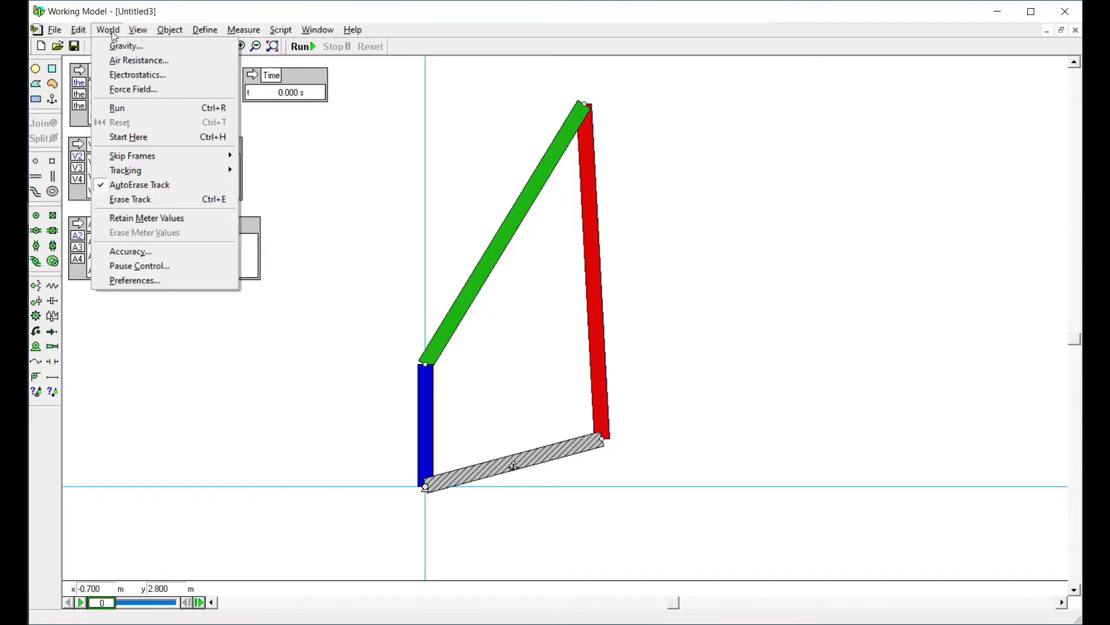
click(135, 280)
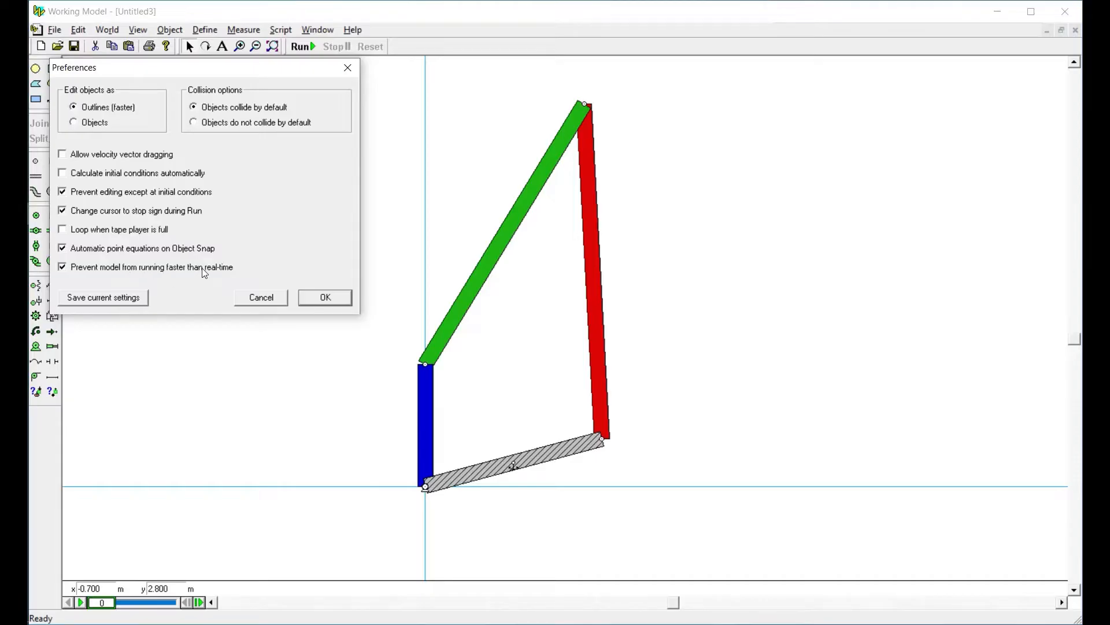
click(62, 267)
click(312, 297)
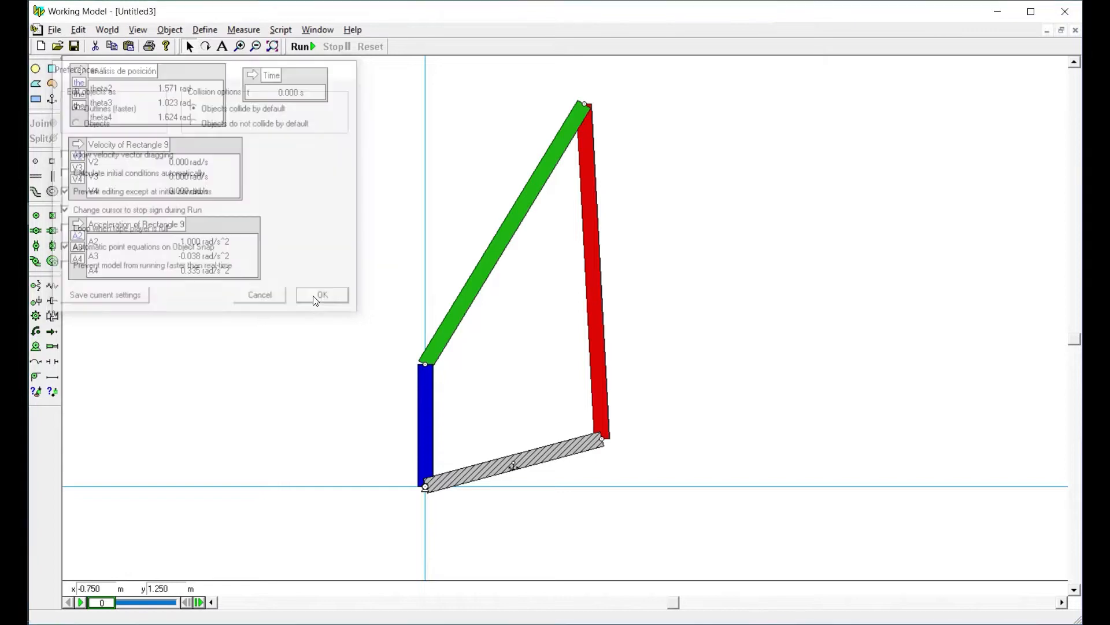
click(302, 47)
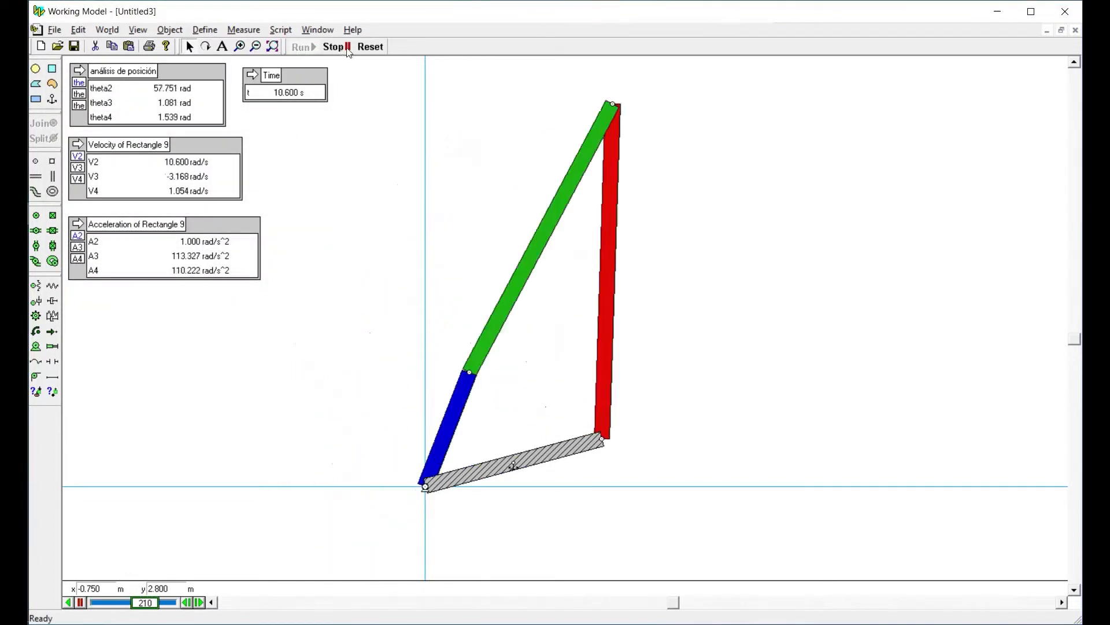
click(376, 44)
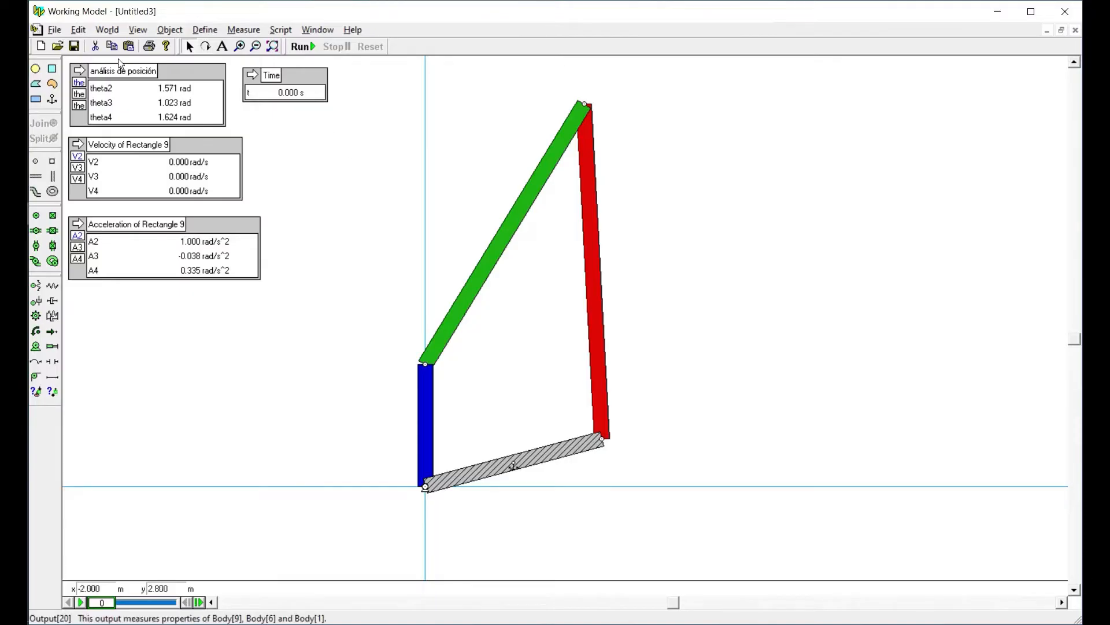
Turn the preference that prevents the model from running faster than real-time back on, and run and reset the simulation
click(107, 30)
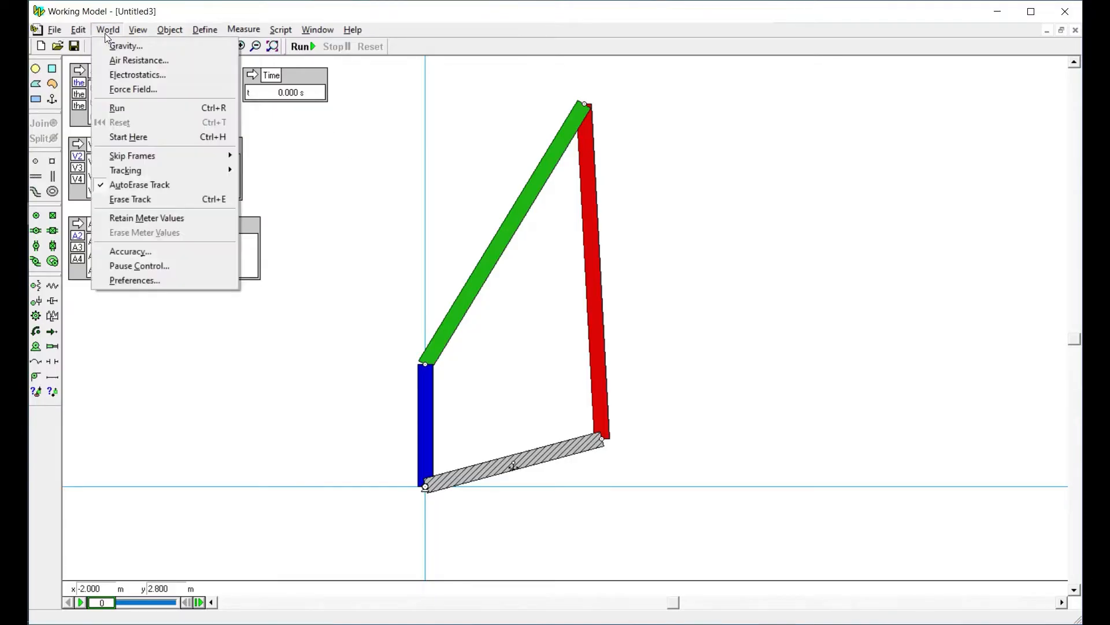
click(120, 279)
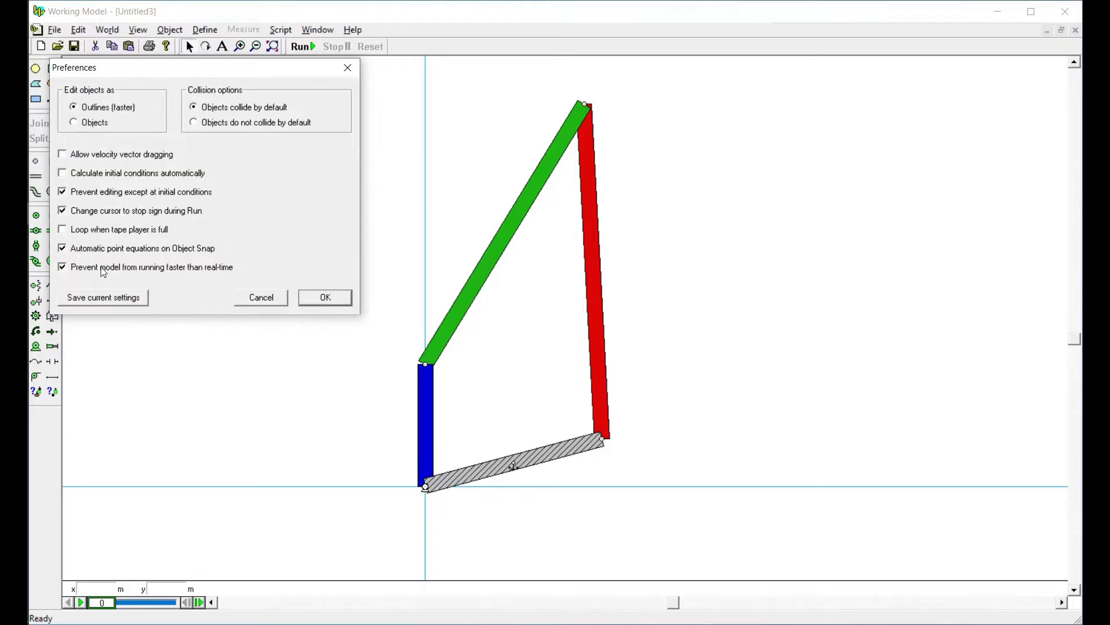
click(325, 298)
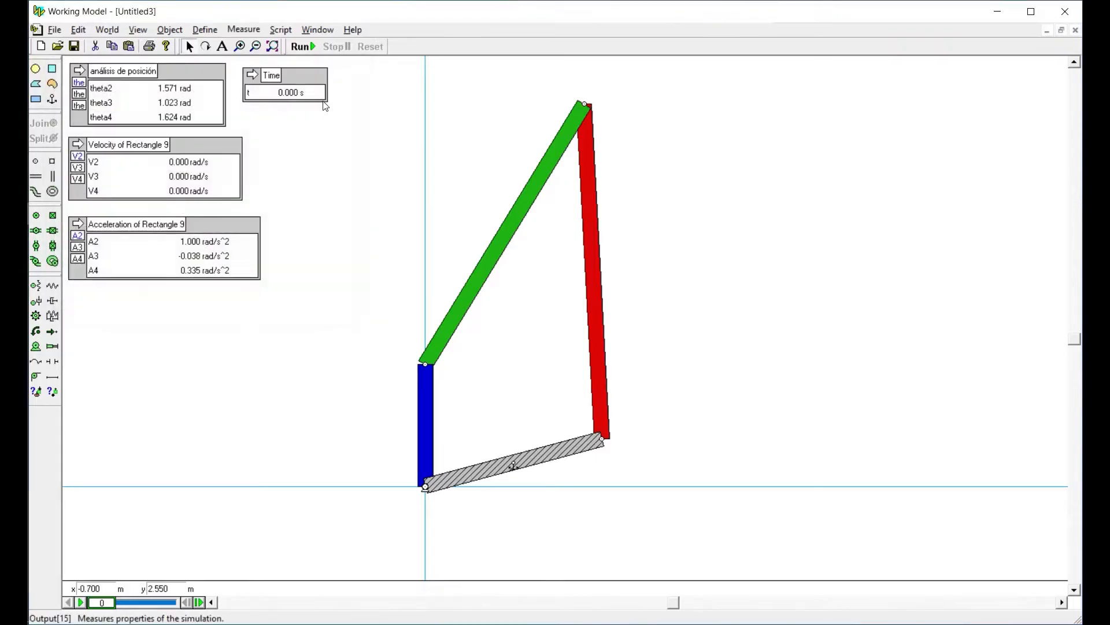
click(302, 46)
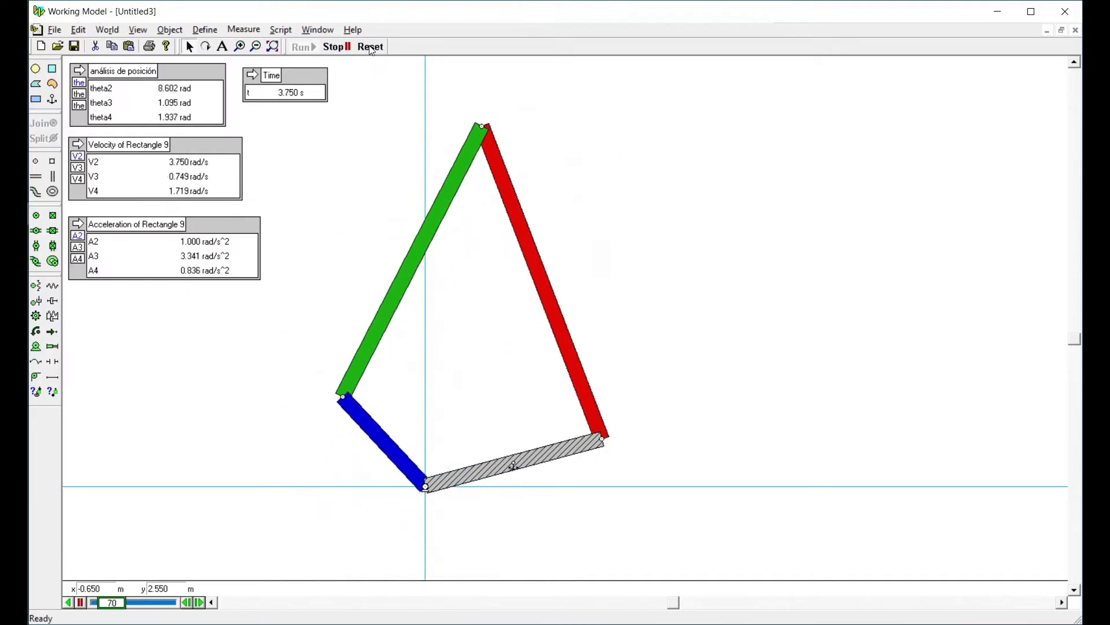
click(370, 47)
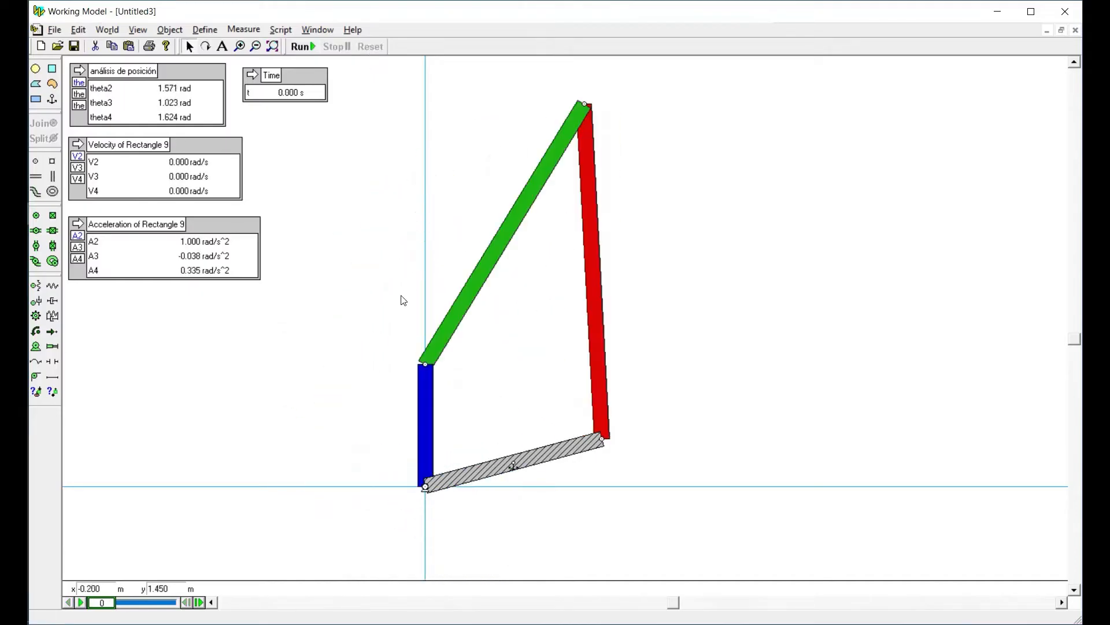
Set the acceleration motor's value to 0.2 rad/s^2, and run and reset the simulation twice
double_click(425, 487)
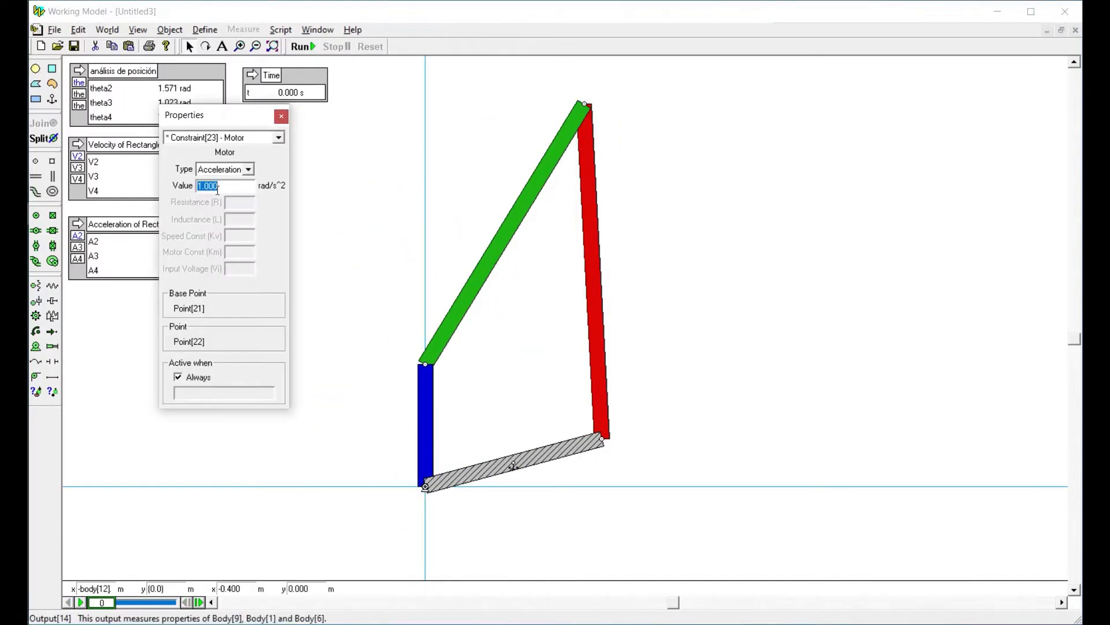
text(0.2)
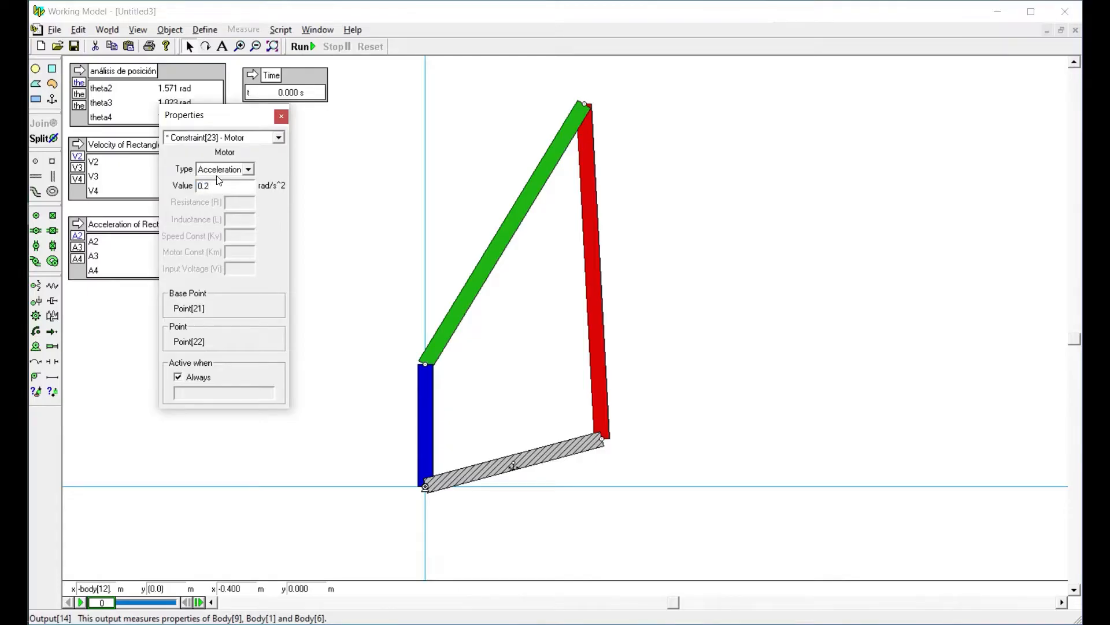
click(281, 117)
click(299, 46)
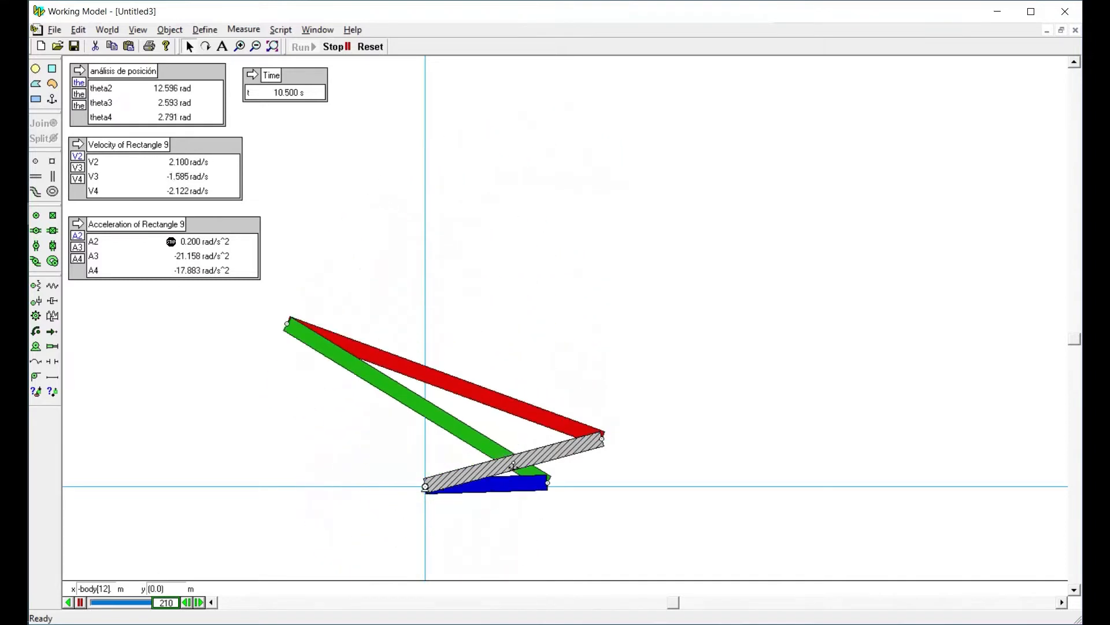
click(370, 46)
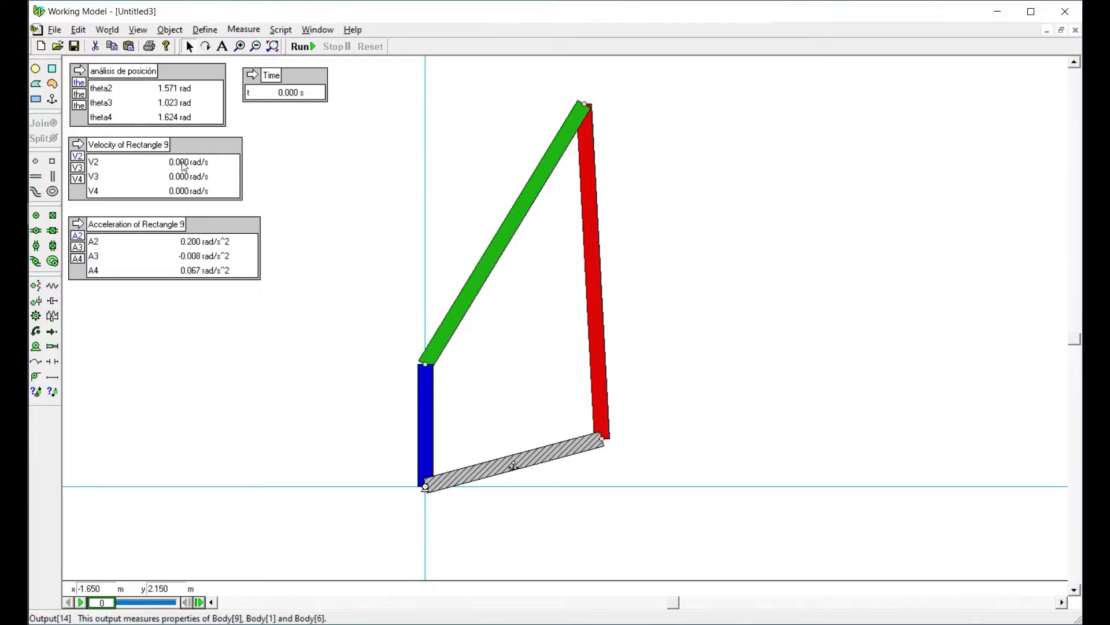
click(307, 49)
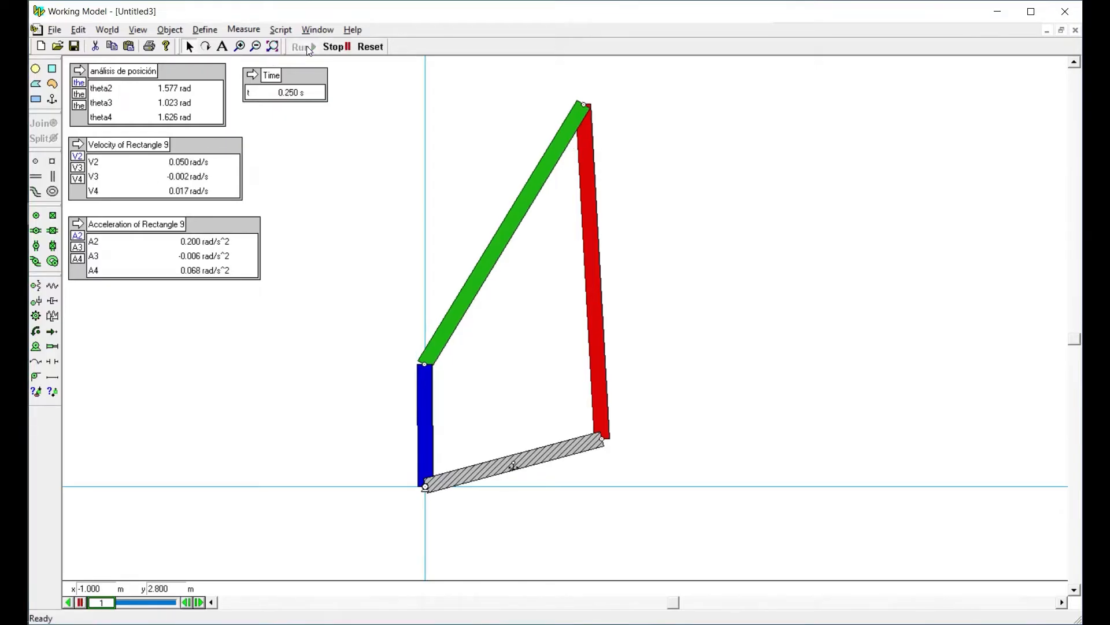
click(373, 46)
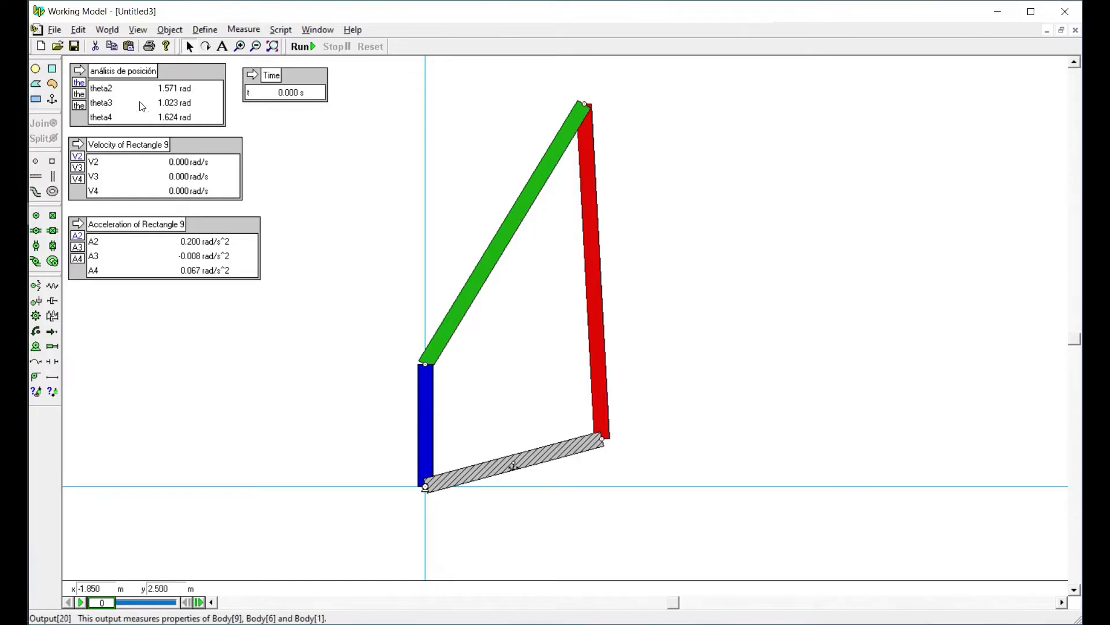
Add the text note "T2=T0+w0t+0.5*a0*t^2" below the acceleration output
click(223, 47)
click(110, 325)
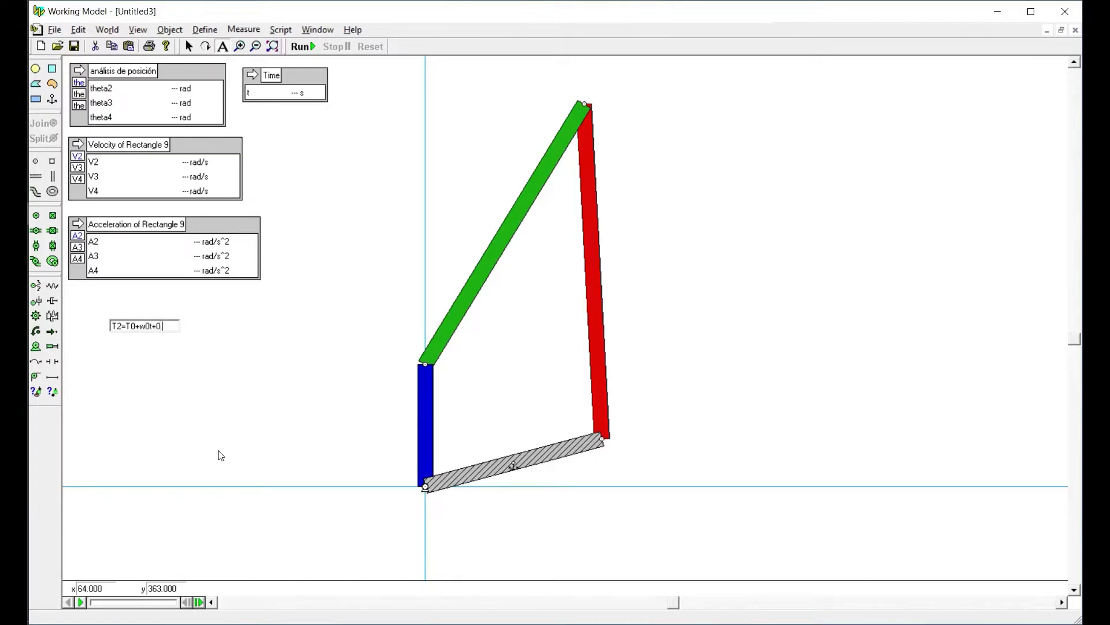
text(5)
text(*a0)
click(171, 342)
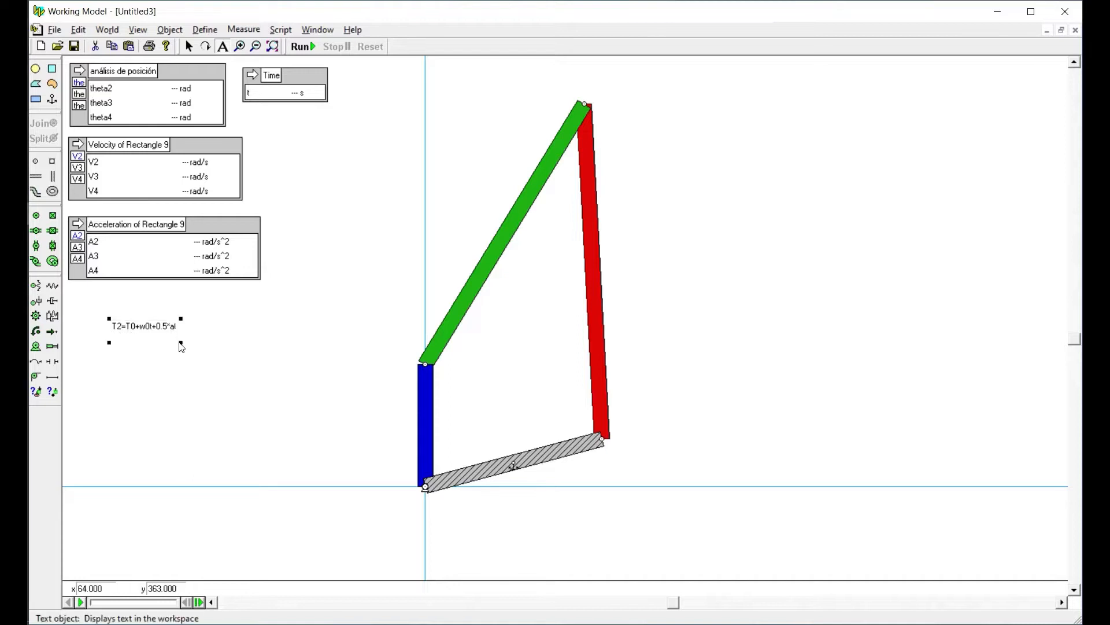
Widen the equation note's text box so the whole formula fits on a single line
click(179, 335)
click(149, 328)
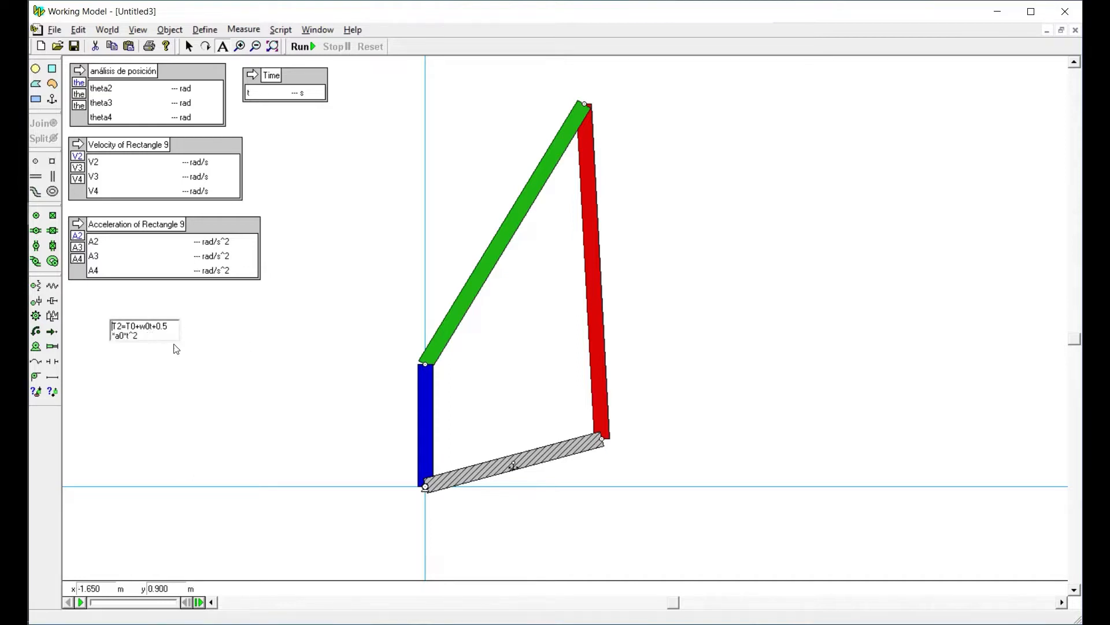
click(225, 317)
click(146, 324)
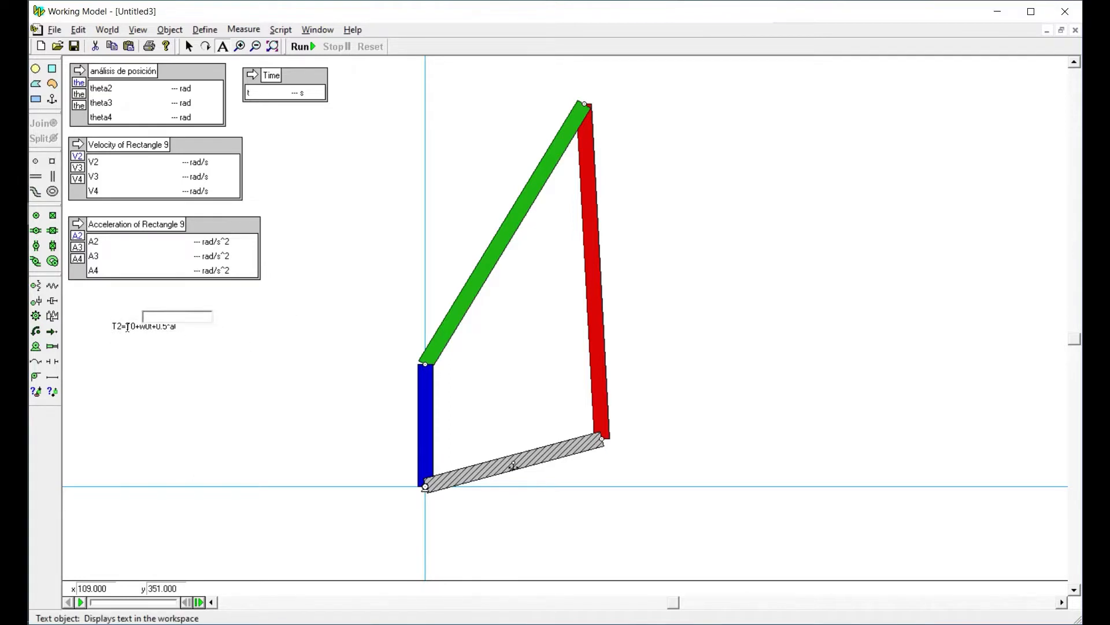
click(127, 327)
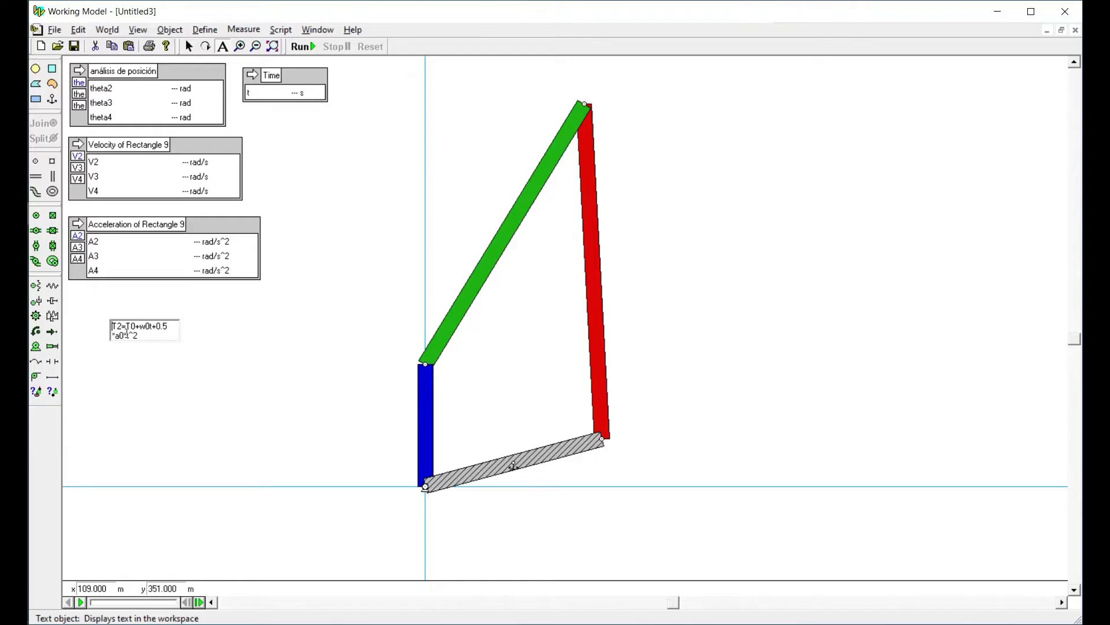
click(188, 348)
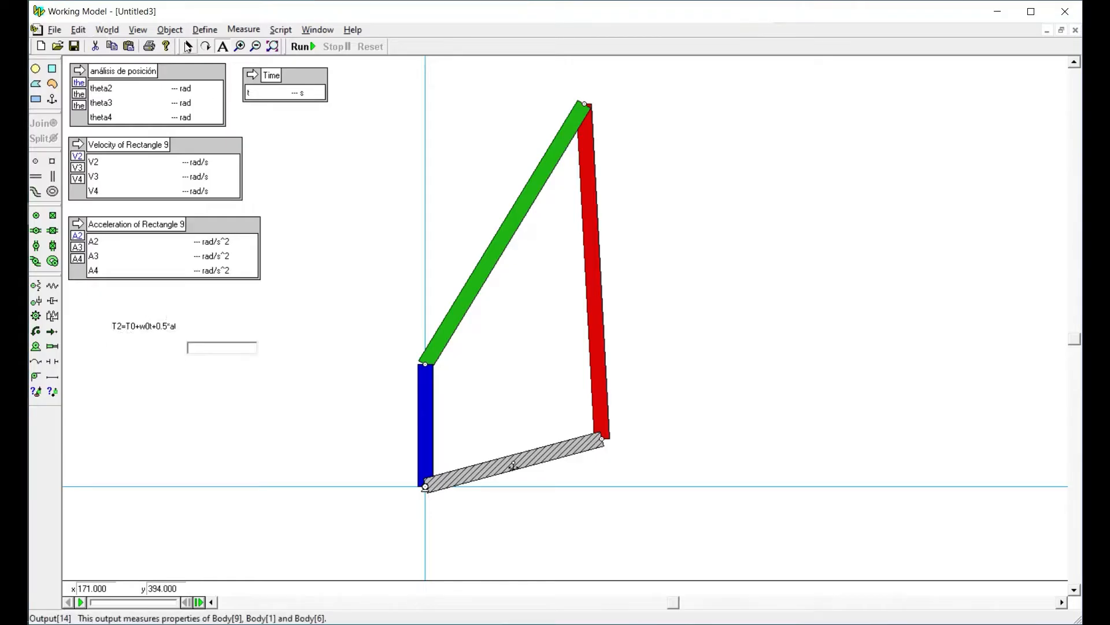
click(188, 46)
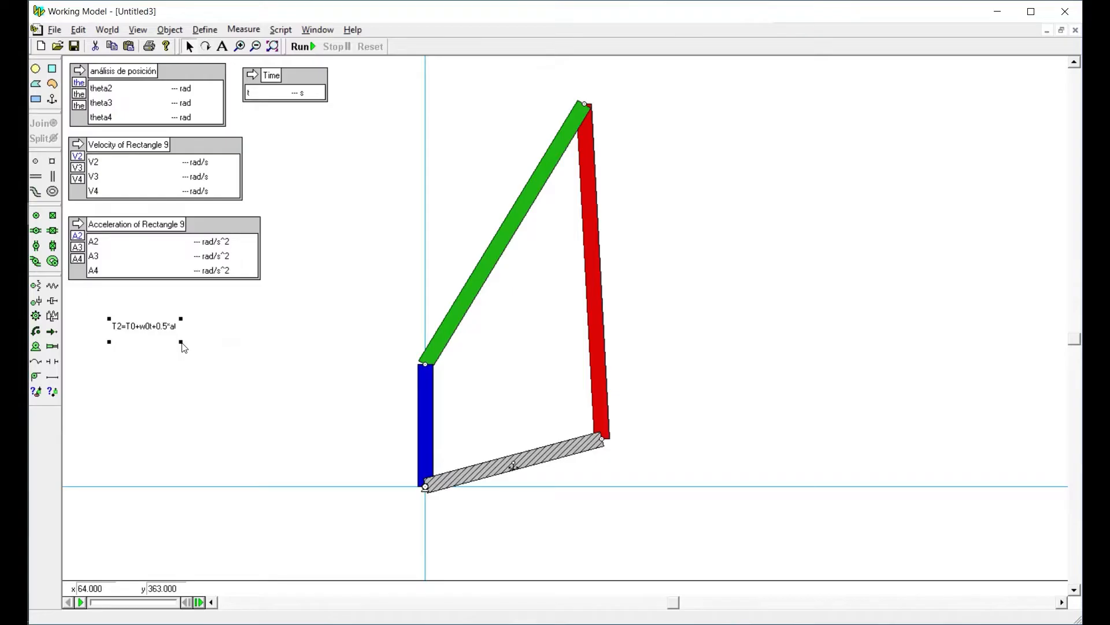
drag(181, 342, 236, 343)
click(184, 380)
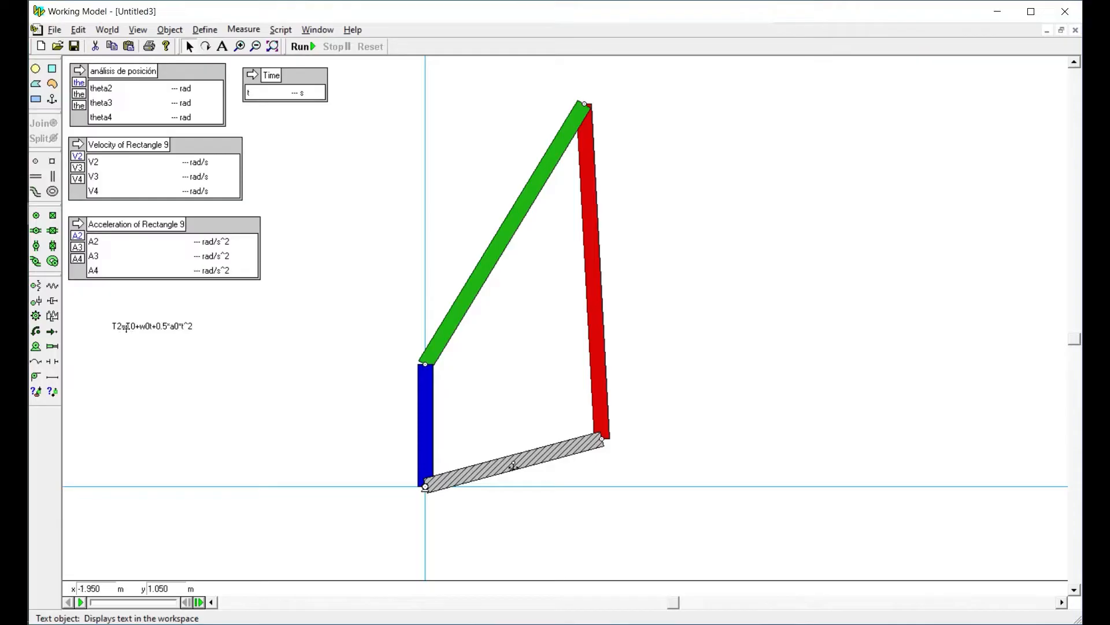
Set the blue link's initial angle to 1 rad
click(424, 393)
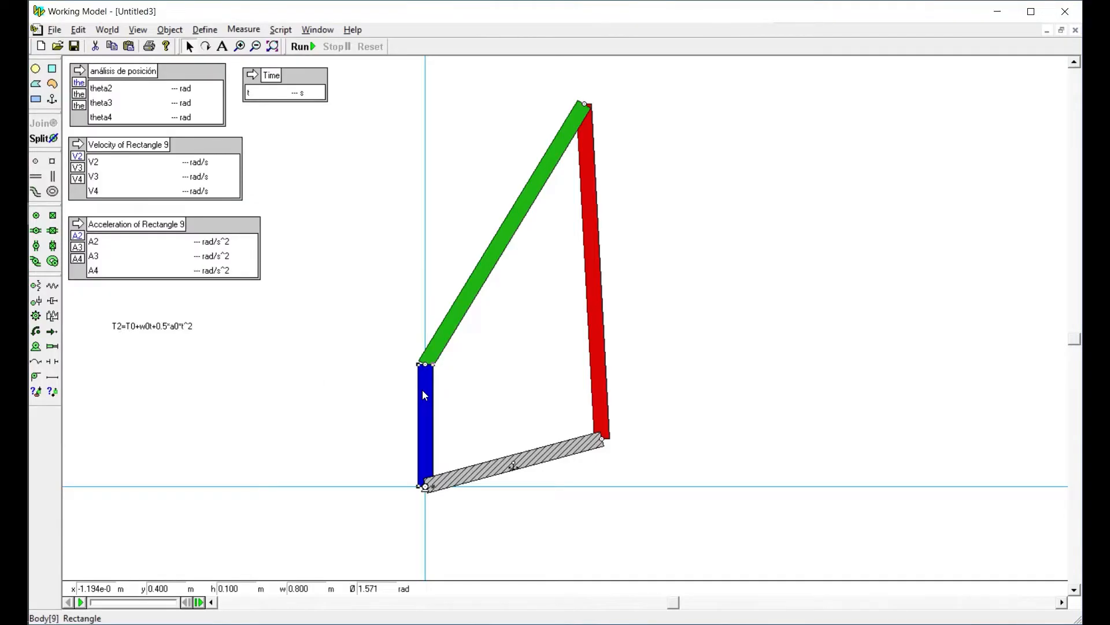
double_click(387, 590)
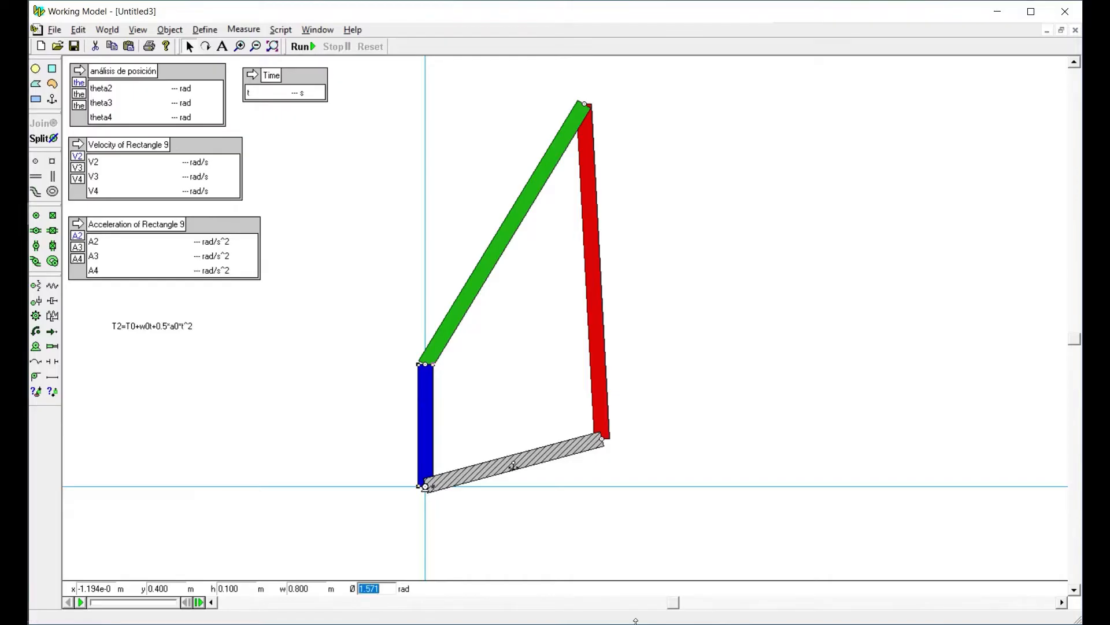
text(1)
click(304, 424)
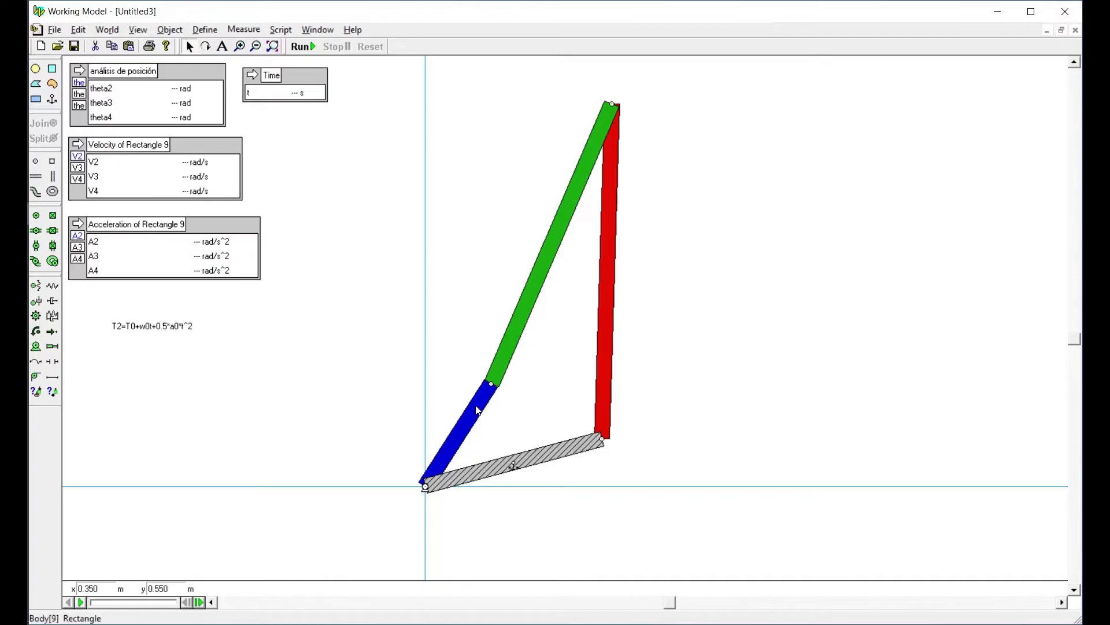
Check the type and value of the motor at the blue link's base against the equation's acceleration term
click(173, 330)
double_click(426, 488)
double_click(425, 487)
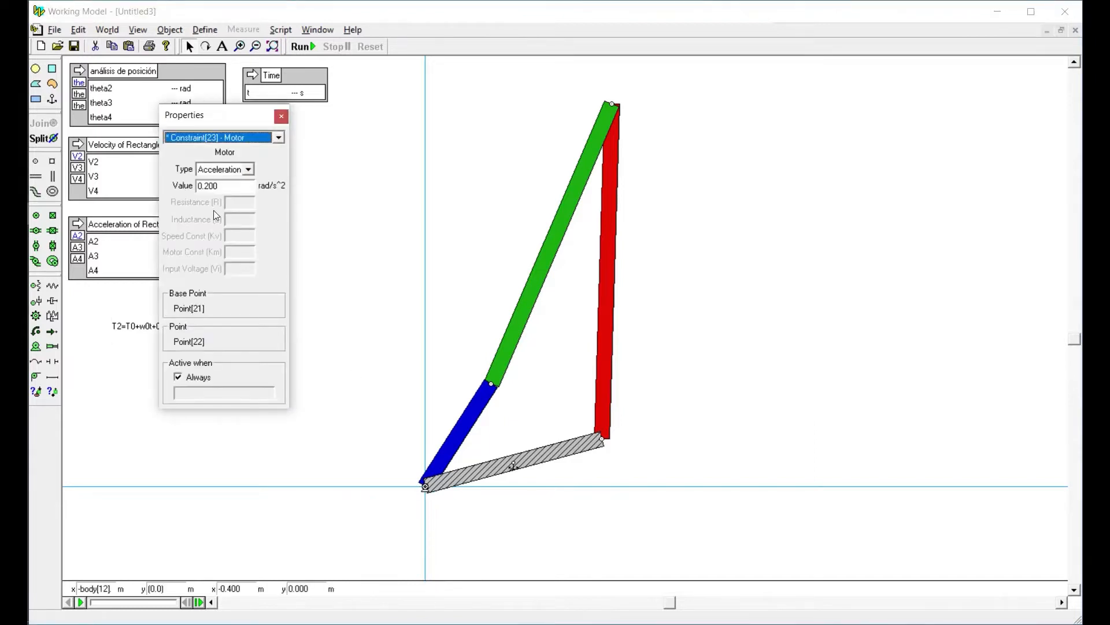
click(281, 116)
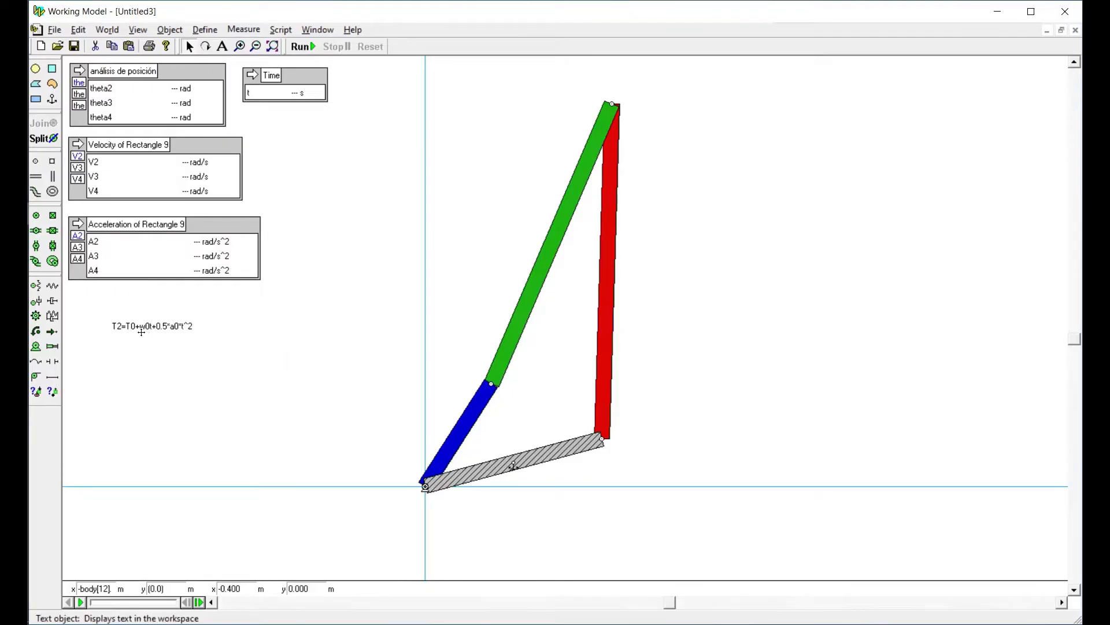
Set the blue link's initial angular velocity VØ to 0.6 rad/s in its properties
double_click(478, 410)
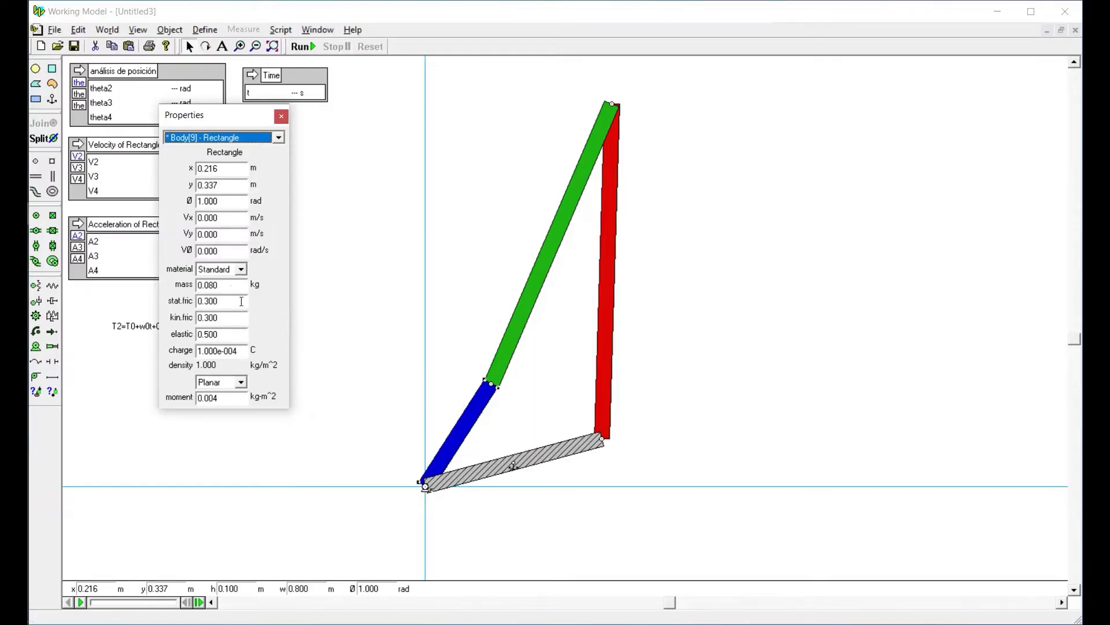
double_click(197, 253)
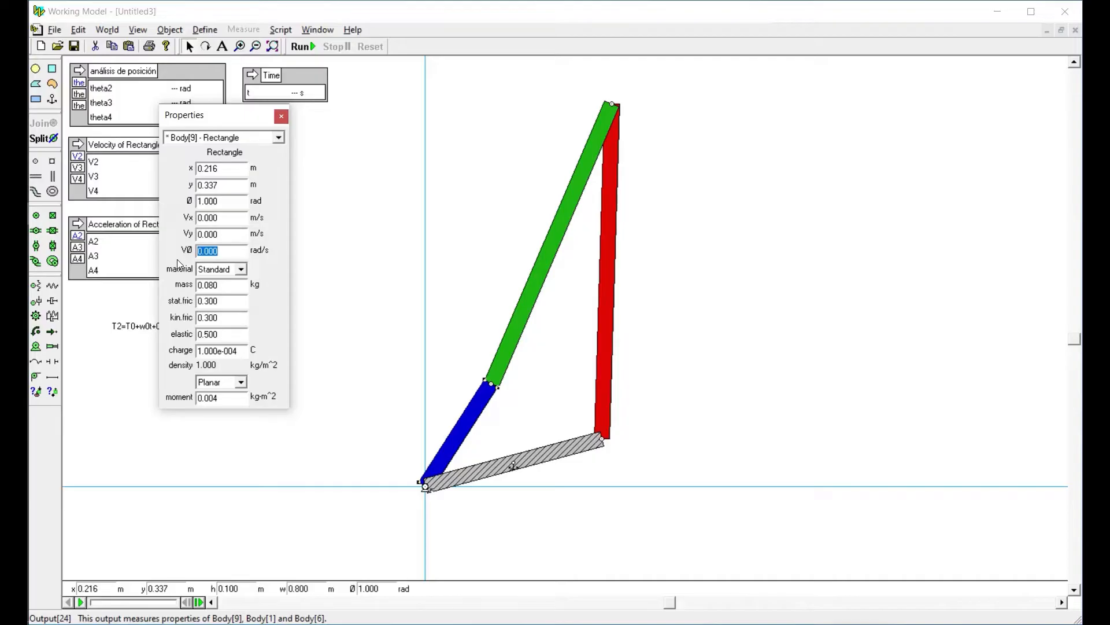
text(0.6)
click(281, 116)
click(366, 258)
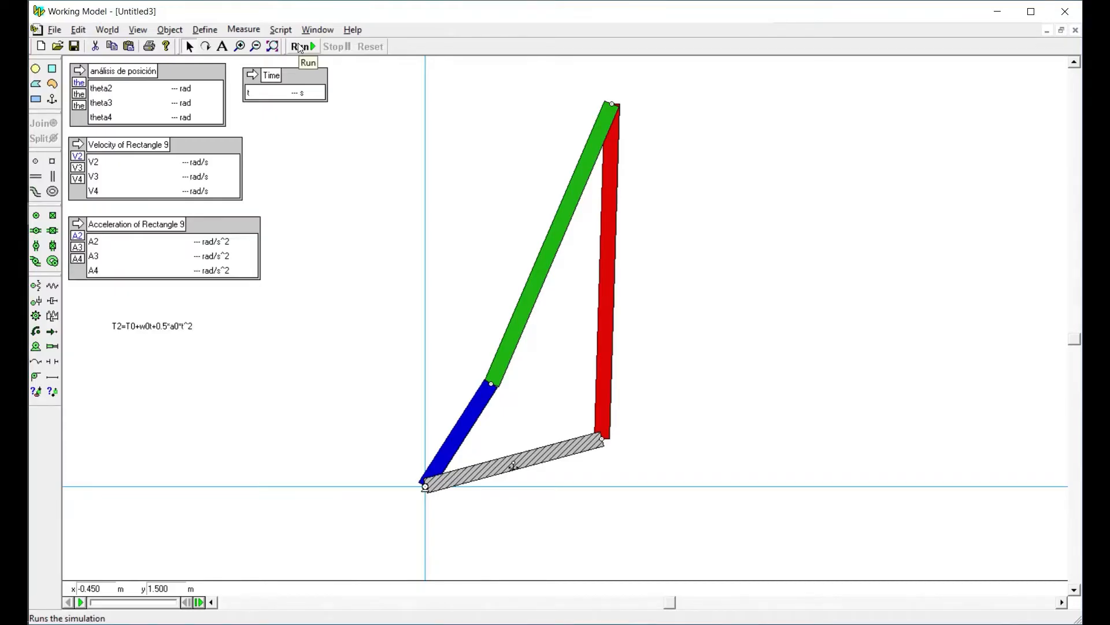
Run and reset the simulation, examine the outputs at frame 1, and return to the initial position
click(122, 327)
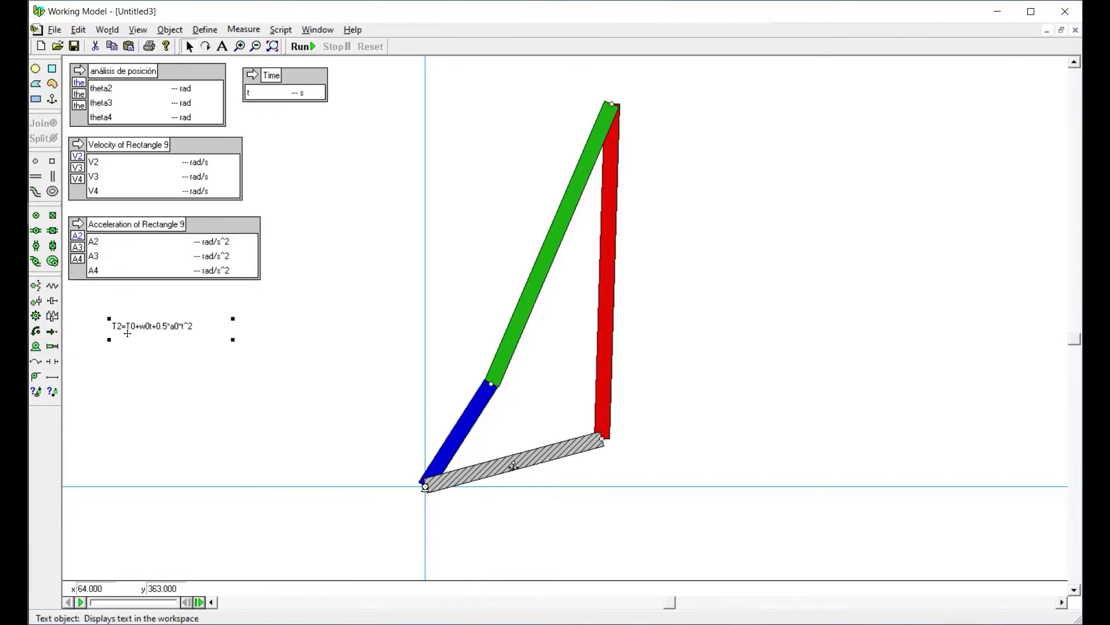
click(285, 314)
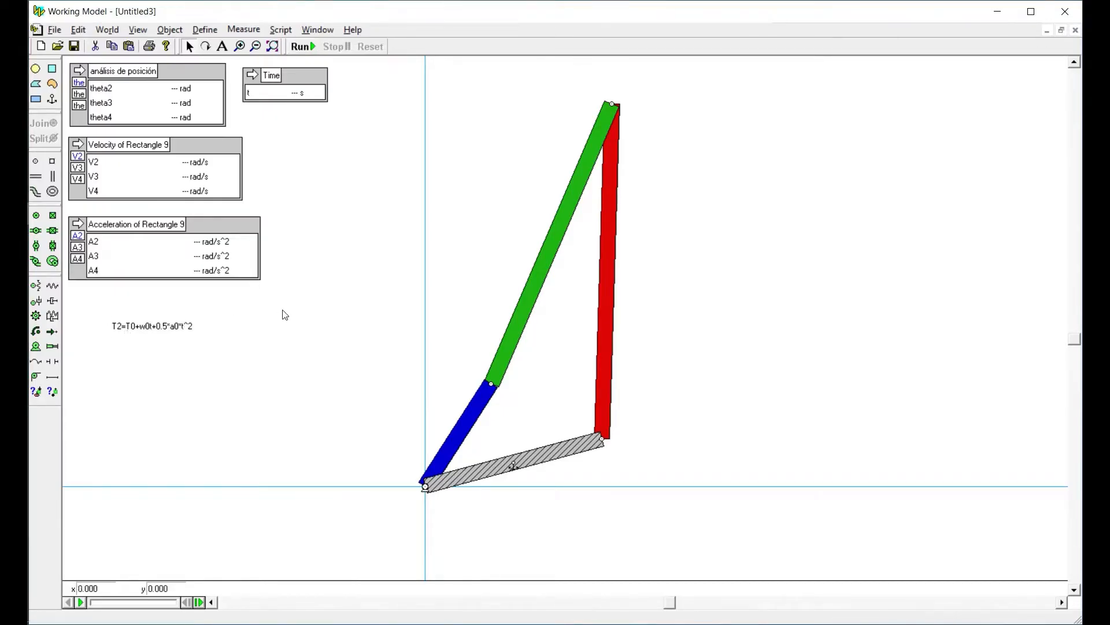
click(302, 46)
click(369, 46)
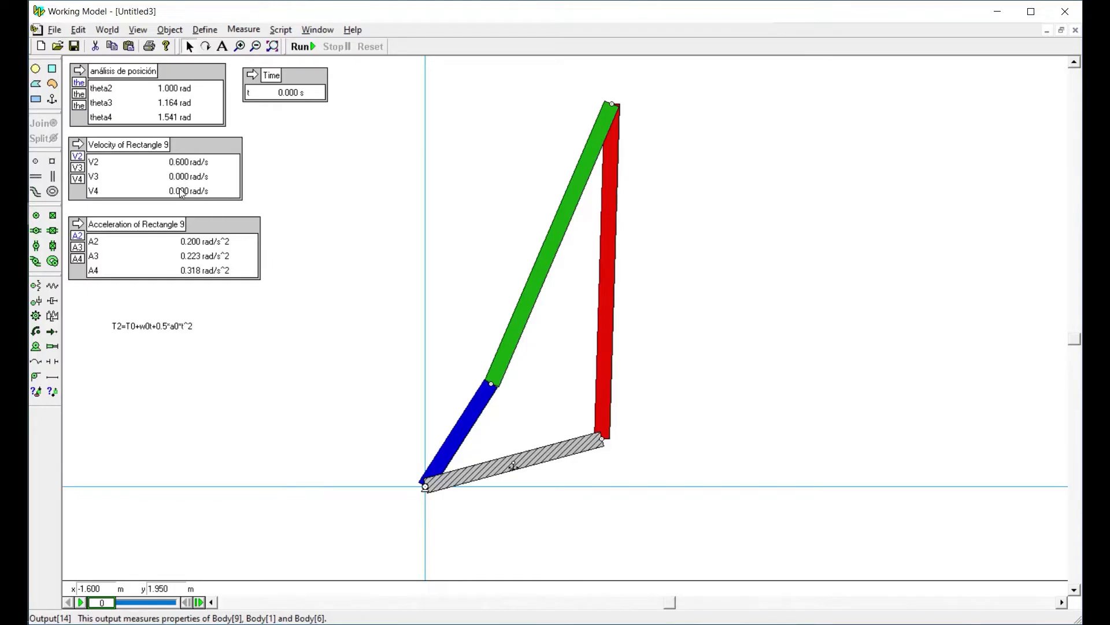
click(198, 602)
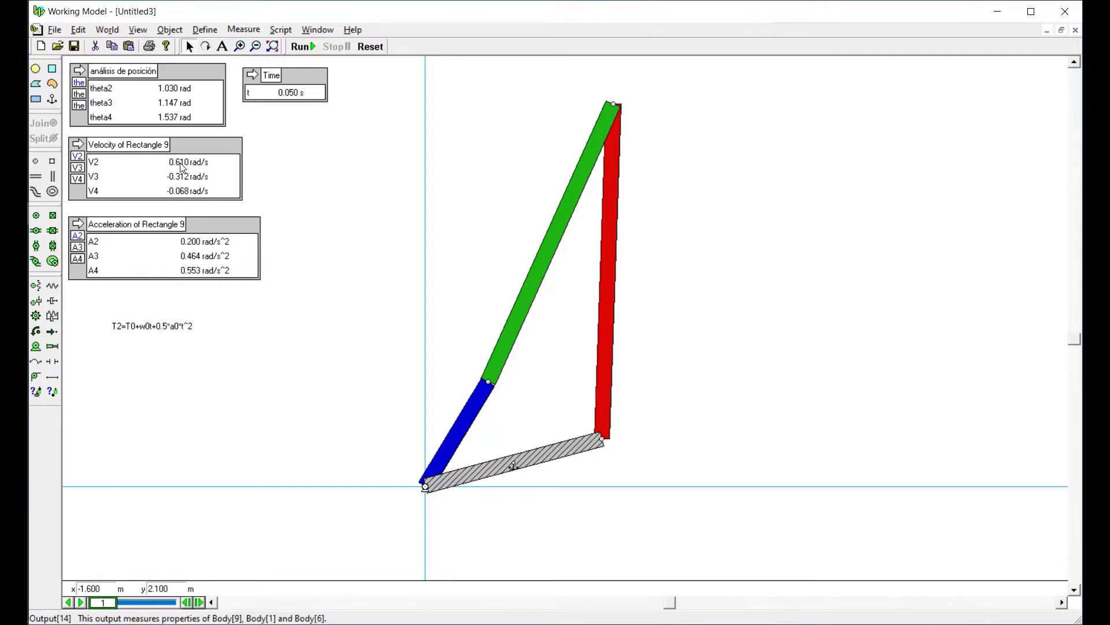
click(369, 46)
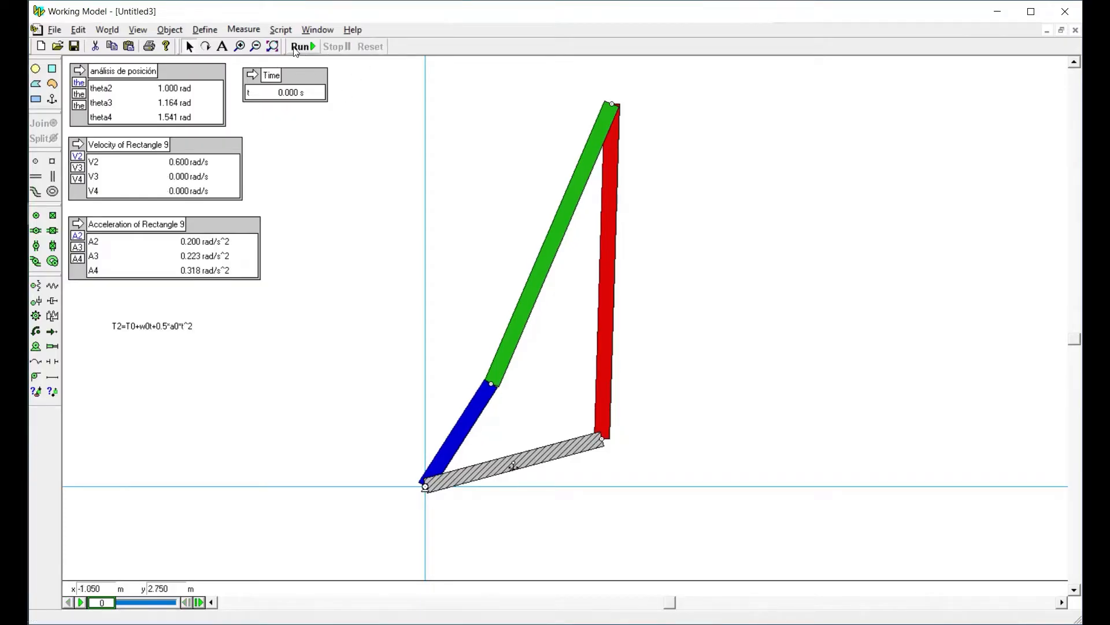
Run and reset the simulation again, and advance one frame to compare the time, velocity and acceleration outputs
click(302, 46)
click(369, 46)
click(199, 602)
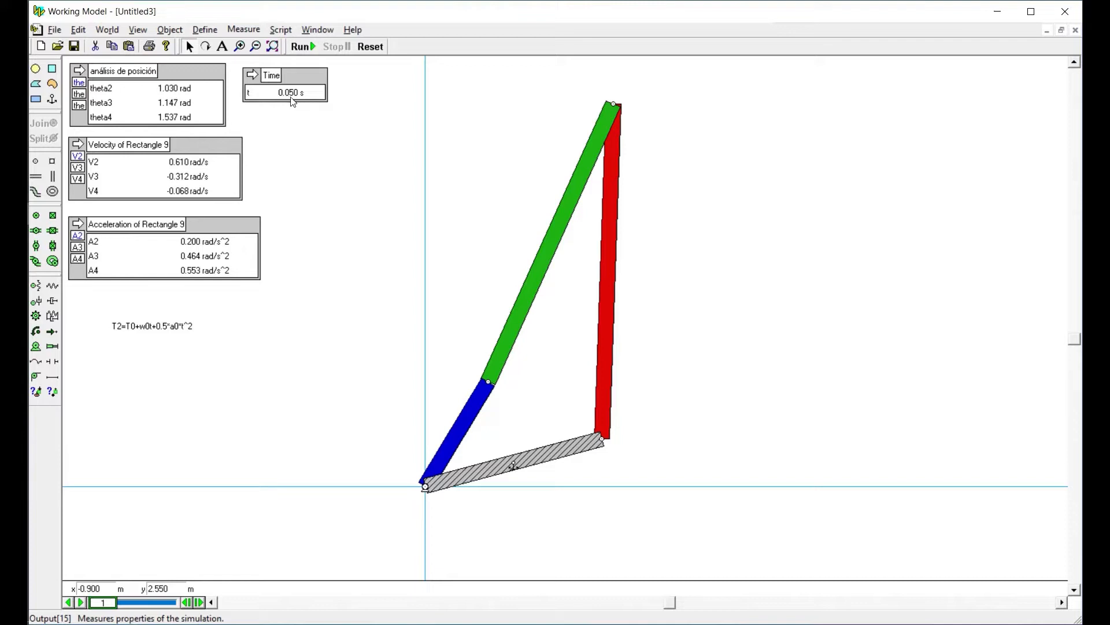
Reset the simulation and set a manual animation step of 0.001 s in the simulation accuracy settings
click(366, 47)
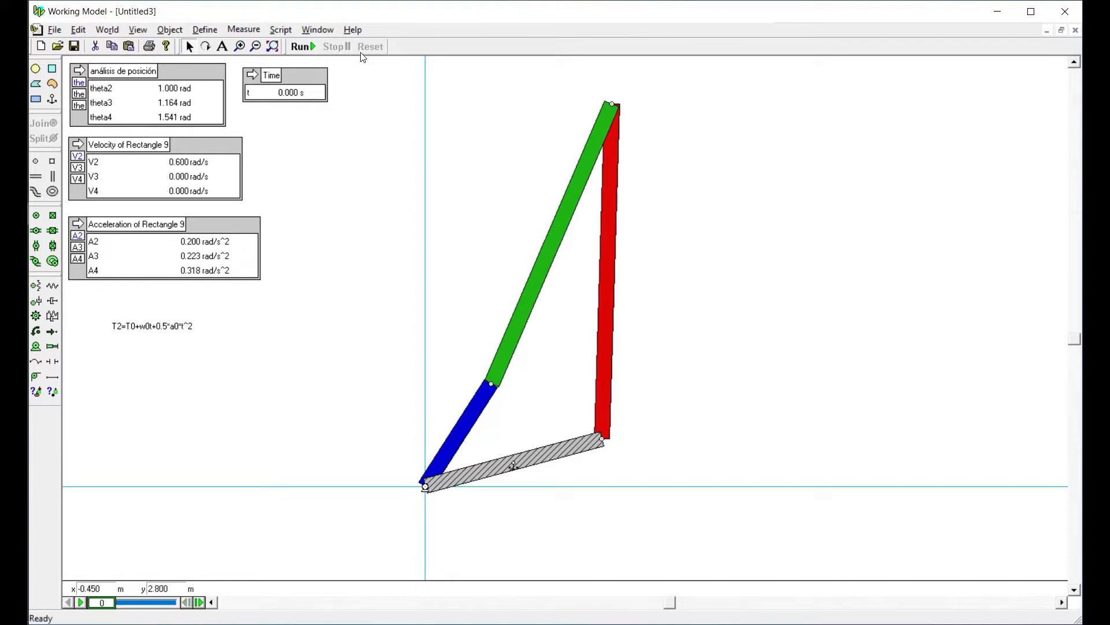
click(108, 30)
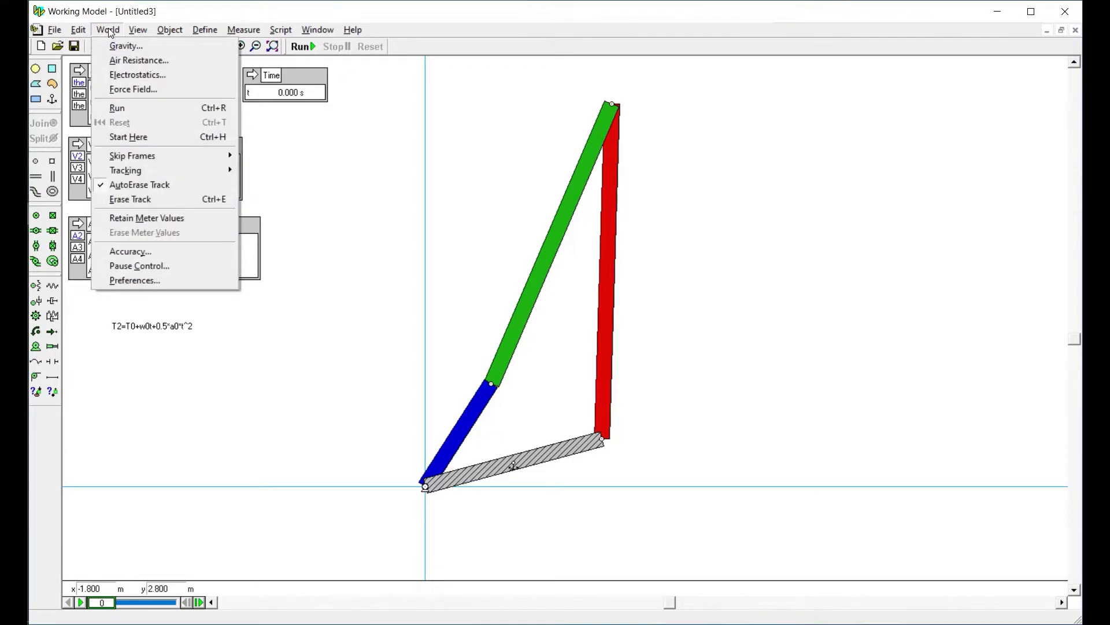
click(116, 255)
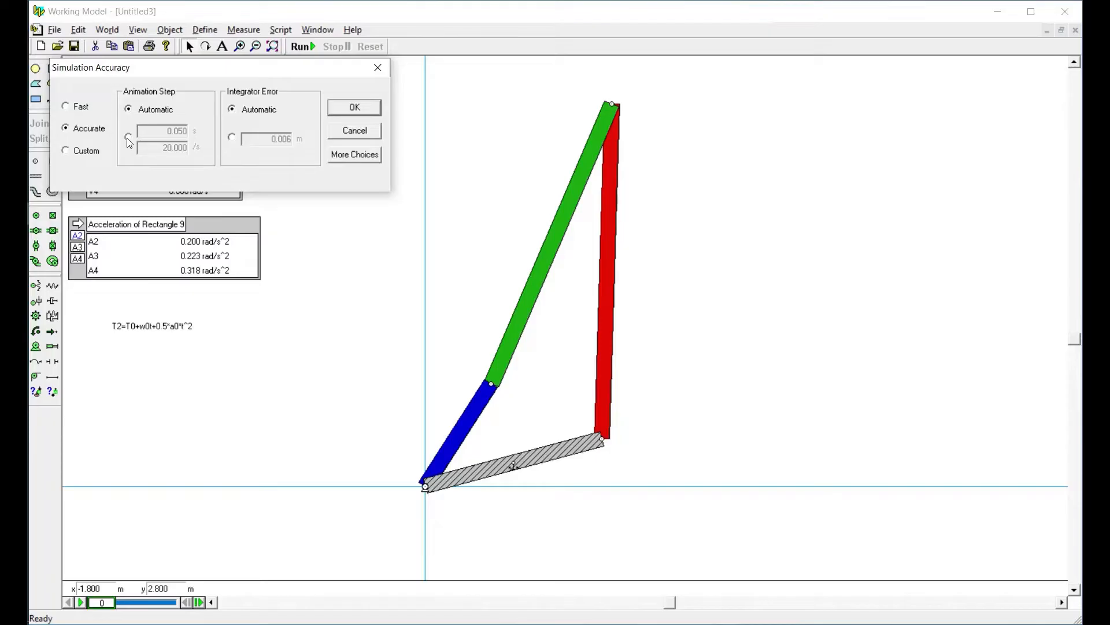
click(128, 137)
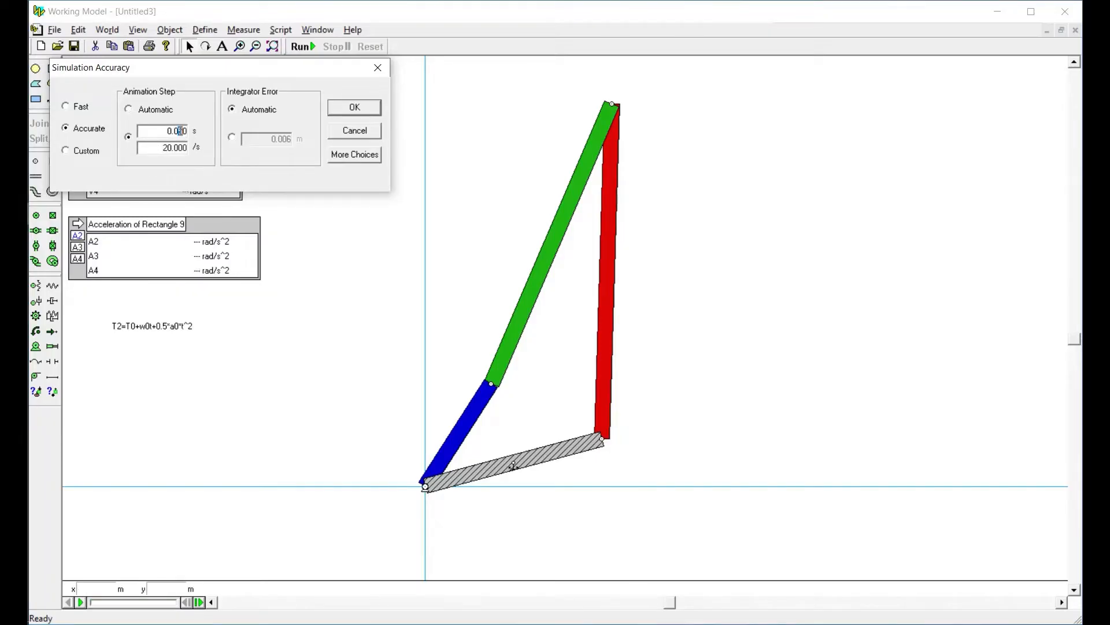
text(01)
click(346, 108)
Run and reset the simulation with the finer step, and advance to frame 1 to read the velocity and acceleration outputs
click(302, 46)
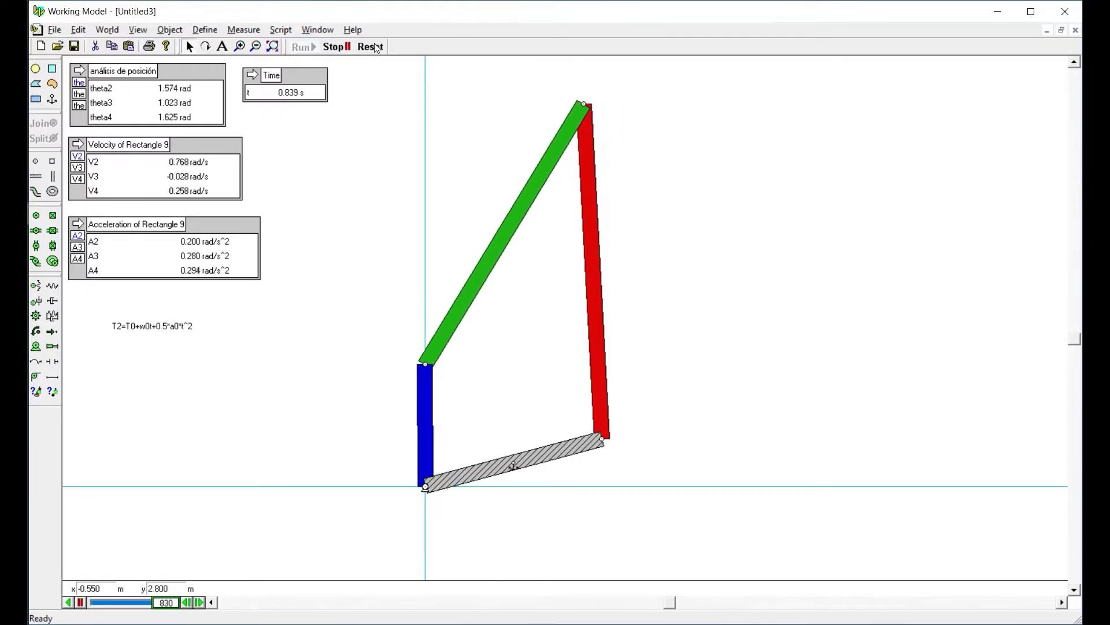
click(375, 46)
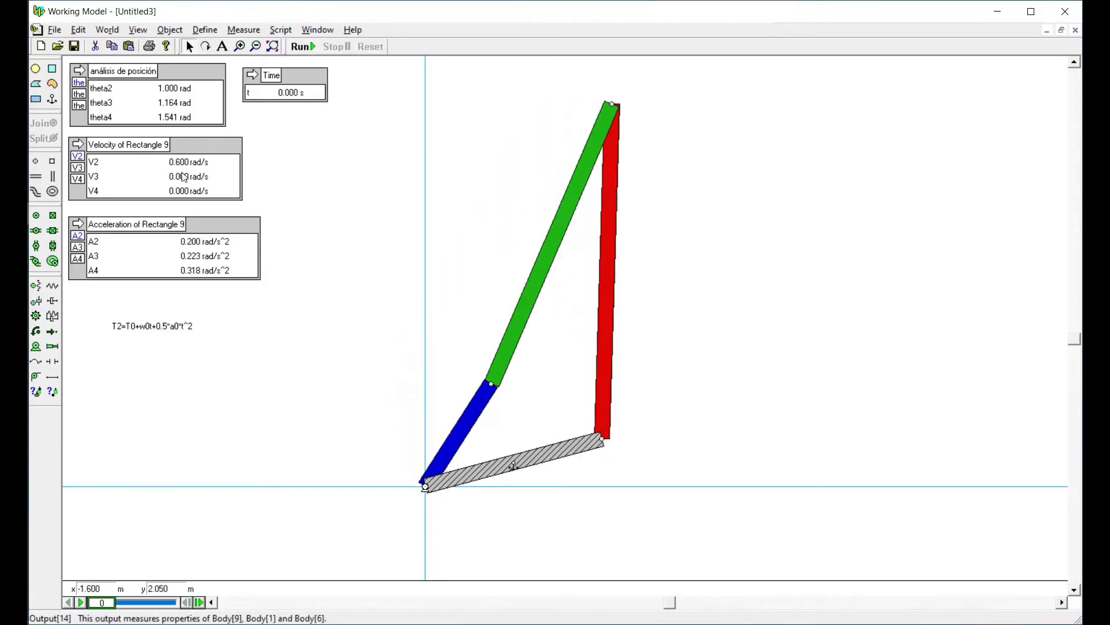
click(200, 603)
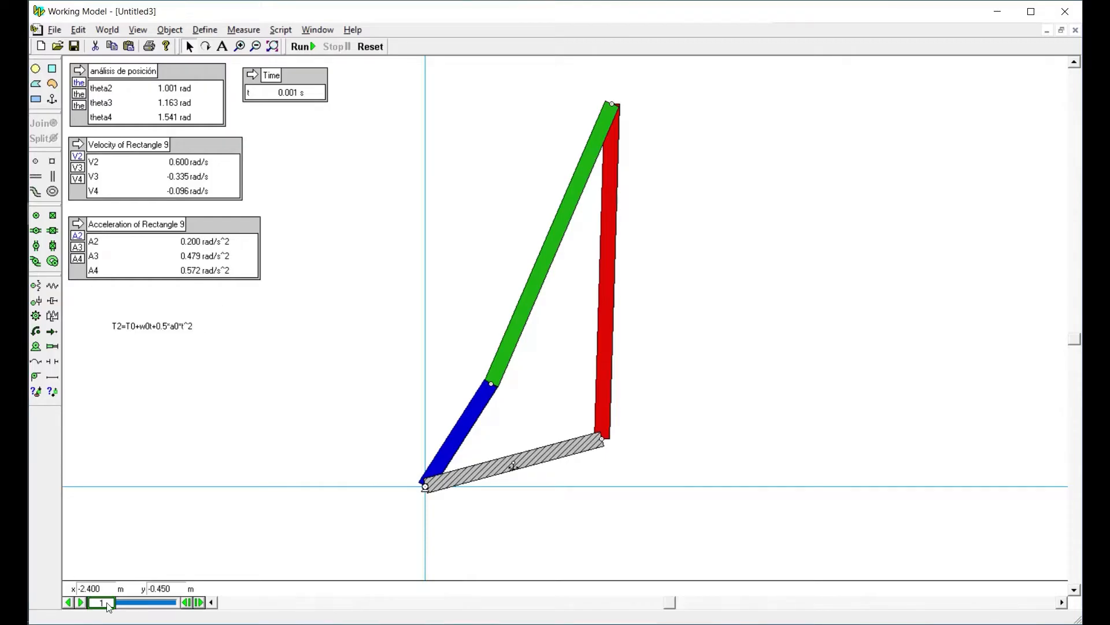
Move the recorded simulation to frame 1000, read the angular outputs at t = 1.000 s, and reset it
drag(108, 606, 170, 609)
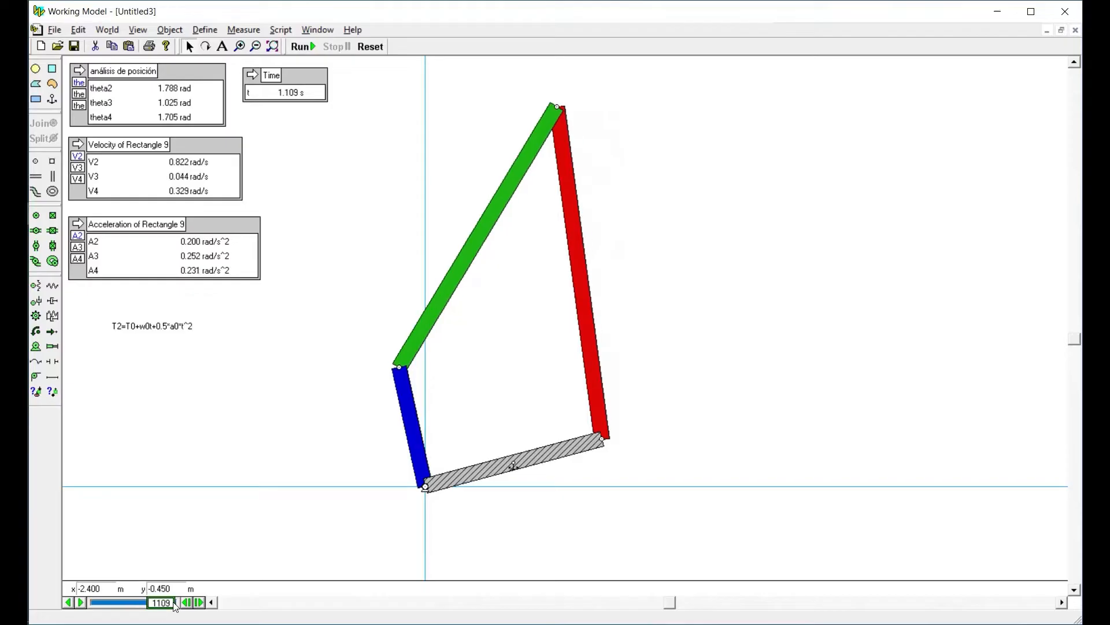
click(186, 602)
click(186, 602)
click(186, 602)
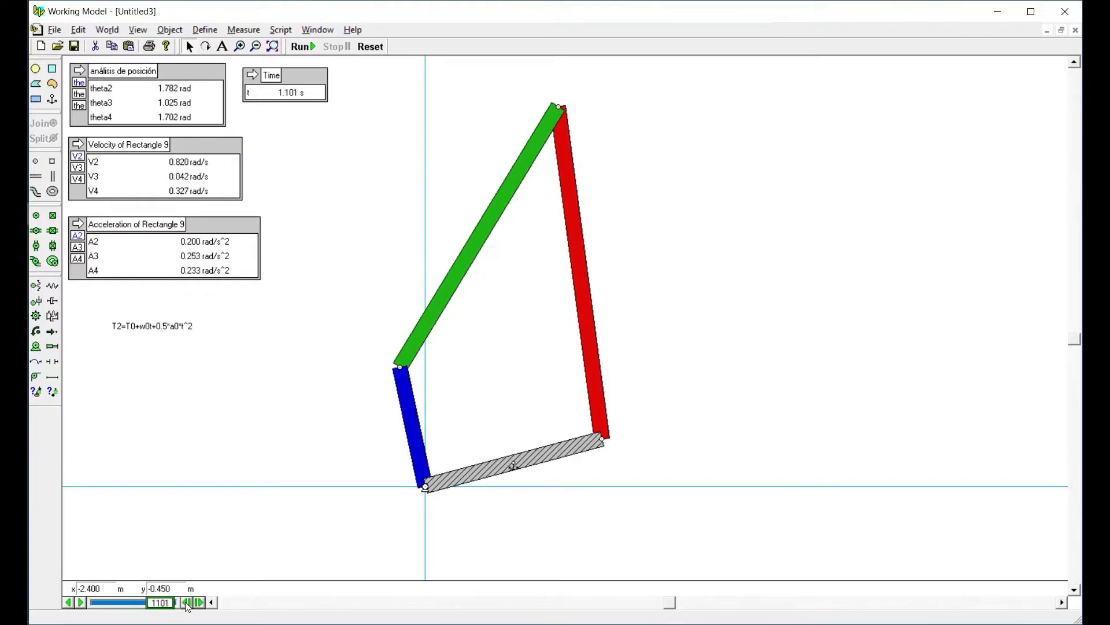
click(186, 602)
click(187, 602)
click(186, 602)
click(186, 602)
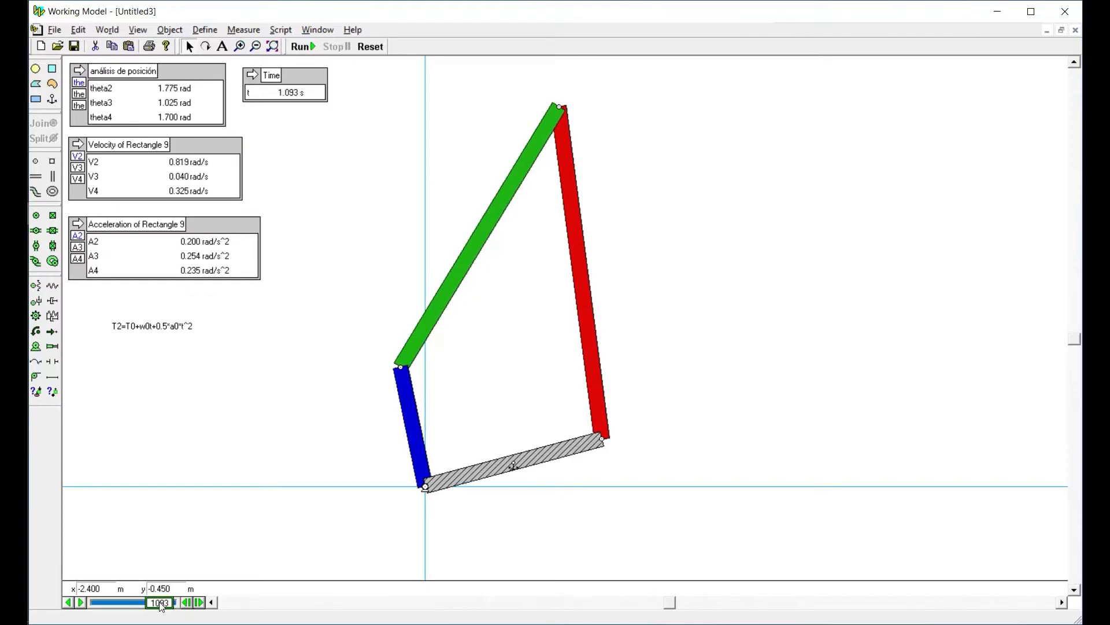
drag(160, 609, 155, 609)
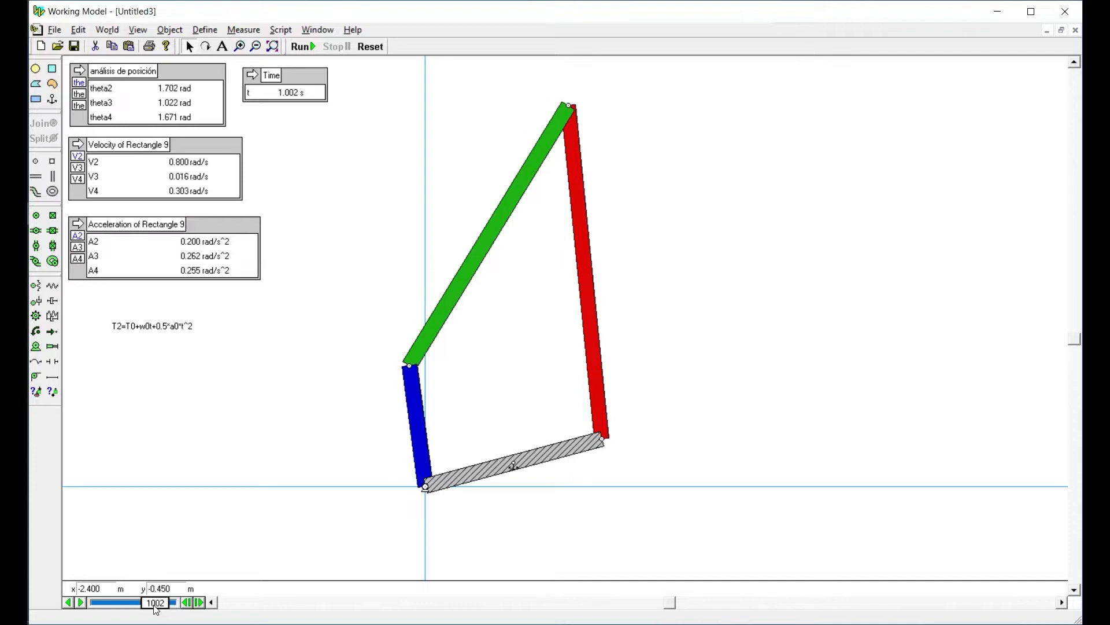
click(186, 602)
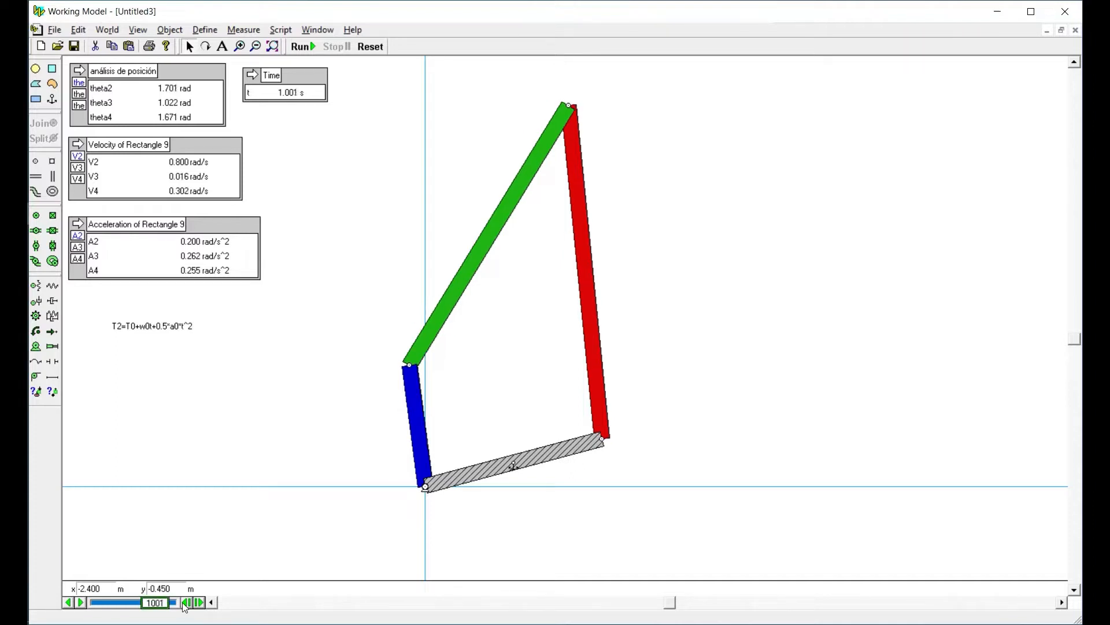
click(186, 602)
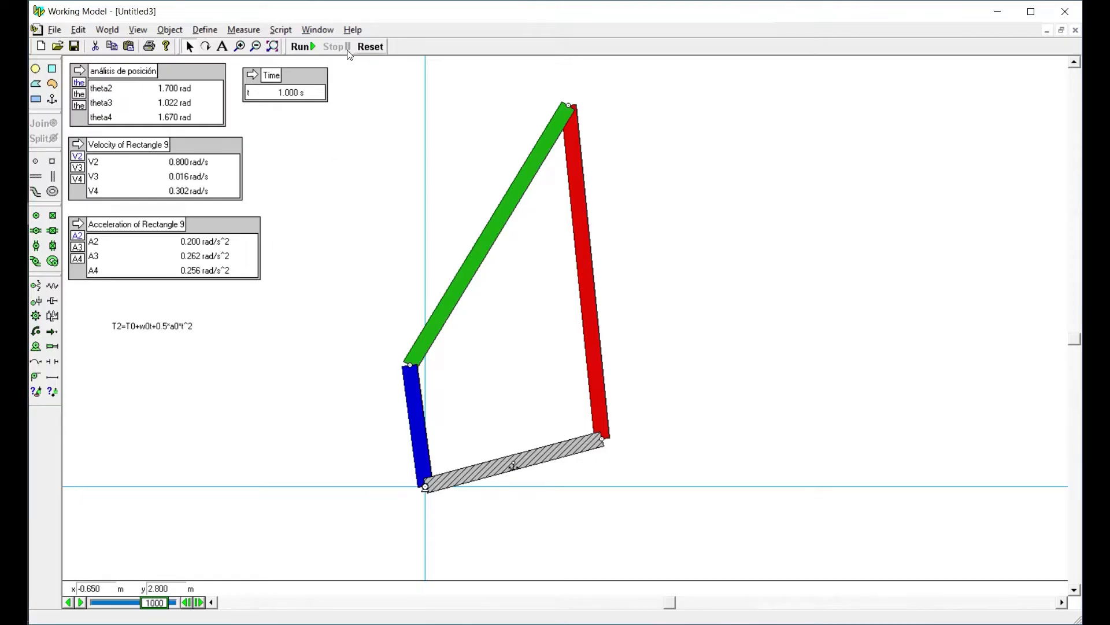
click(372, 48)
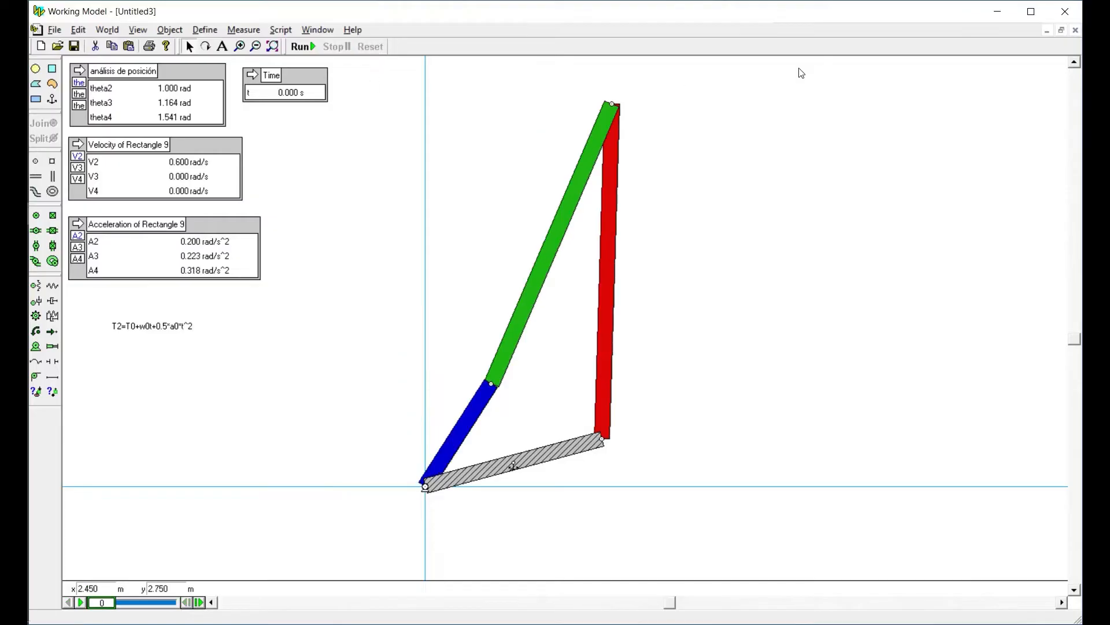
Create a new document and display its X,Y axes
click(41, 46)
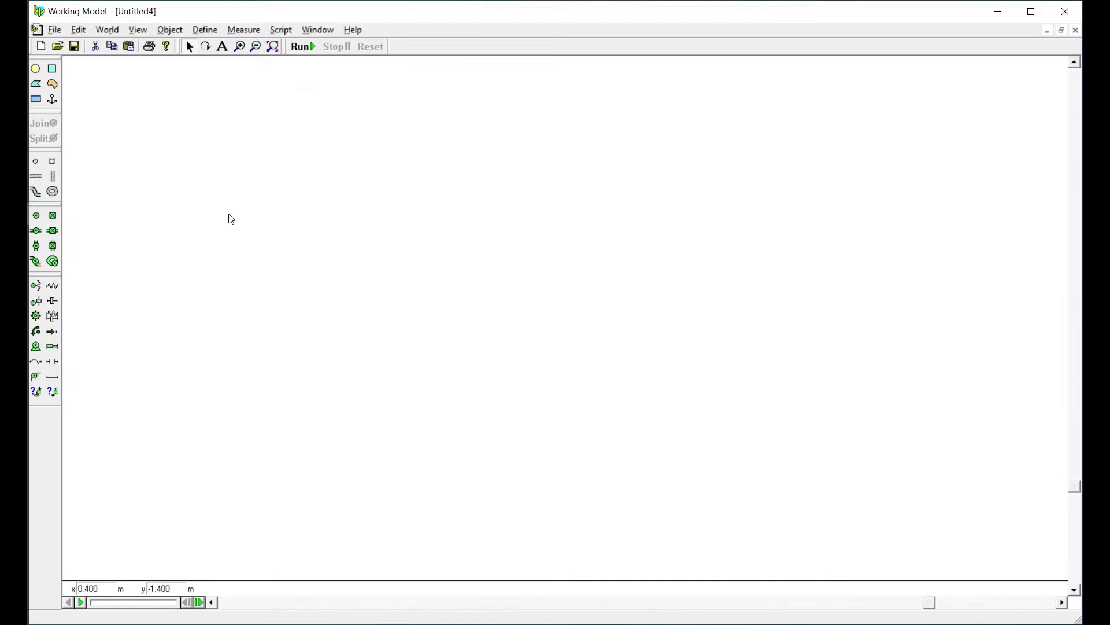
click(137, 29)
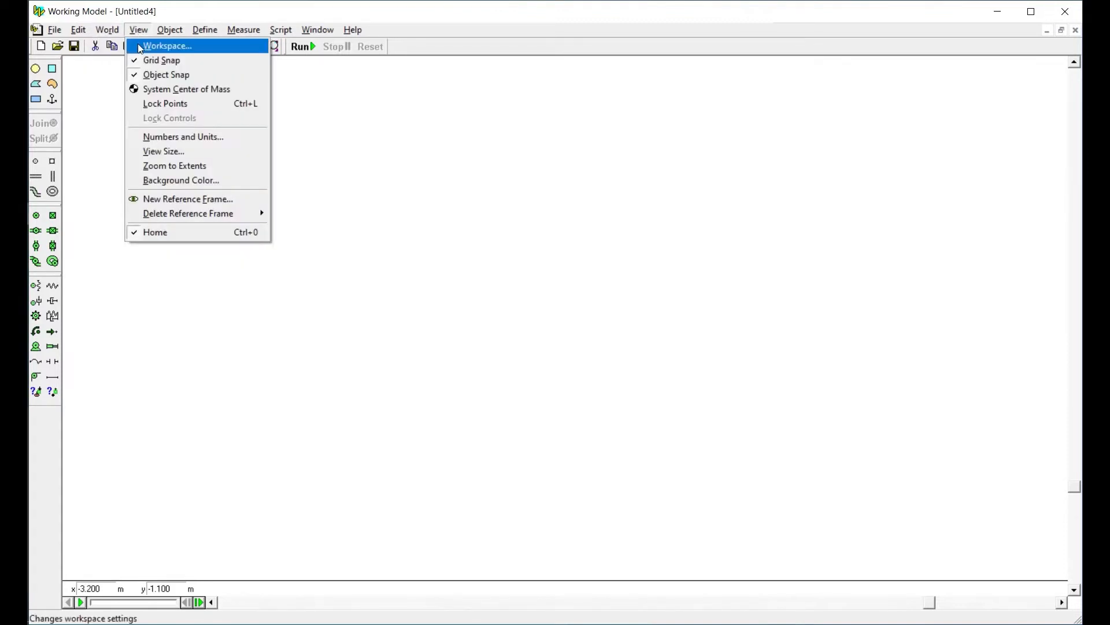
click(156, 44)
click(110, 151)
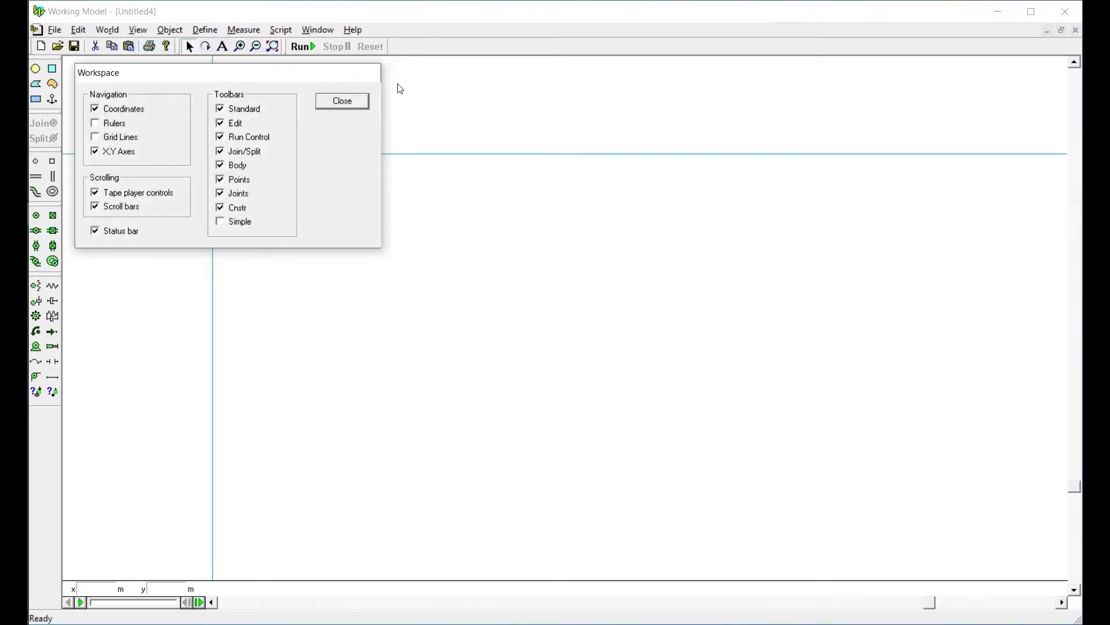
click(357, 102)
Draw a horizontal bar about 3.7 m long and 0.3 m high below the X axis, with a point element at each end
click(37, 100)
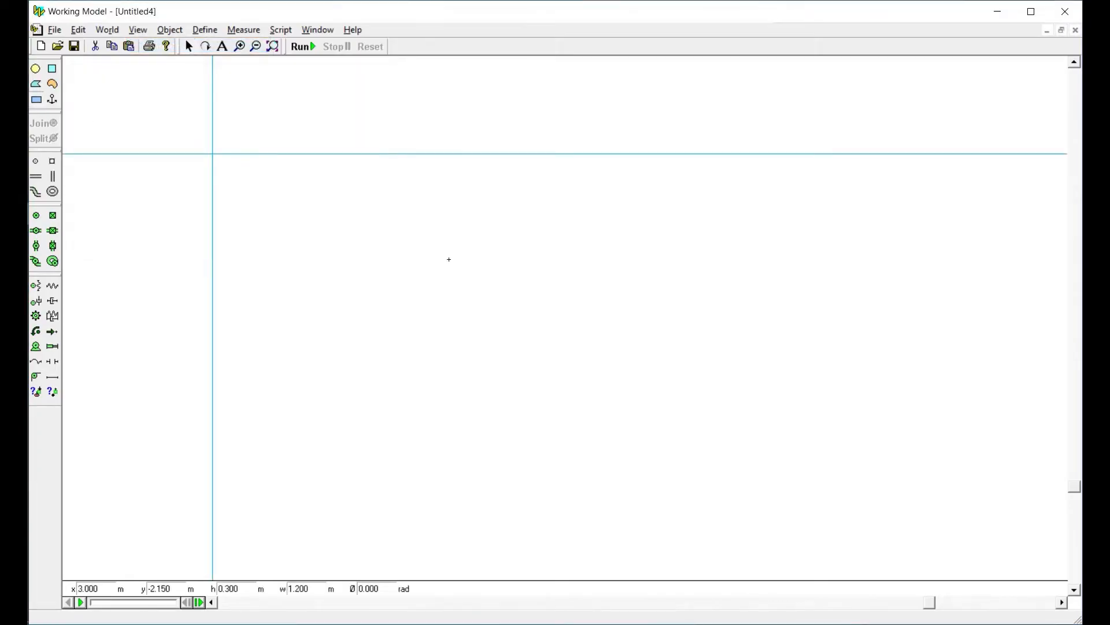
drag(316, 240, 479, 254)
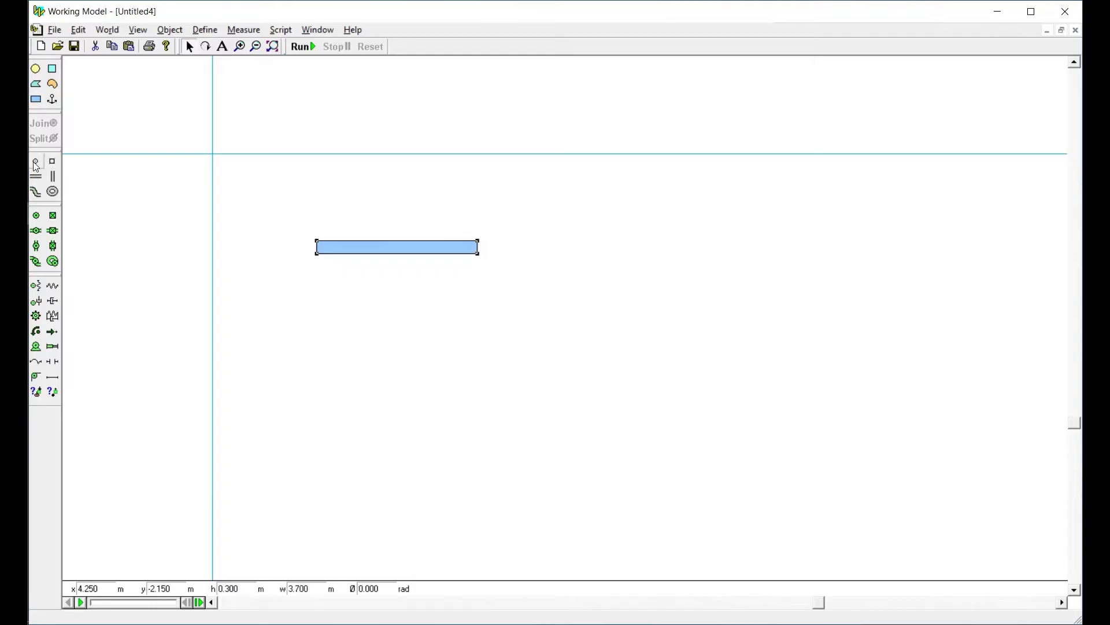
click(317, 247)
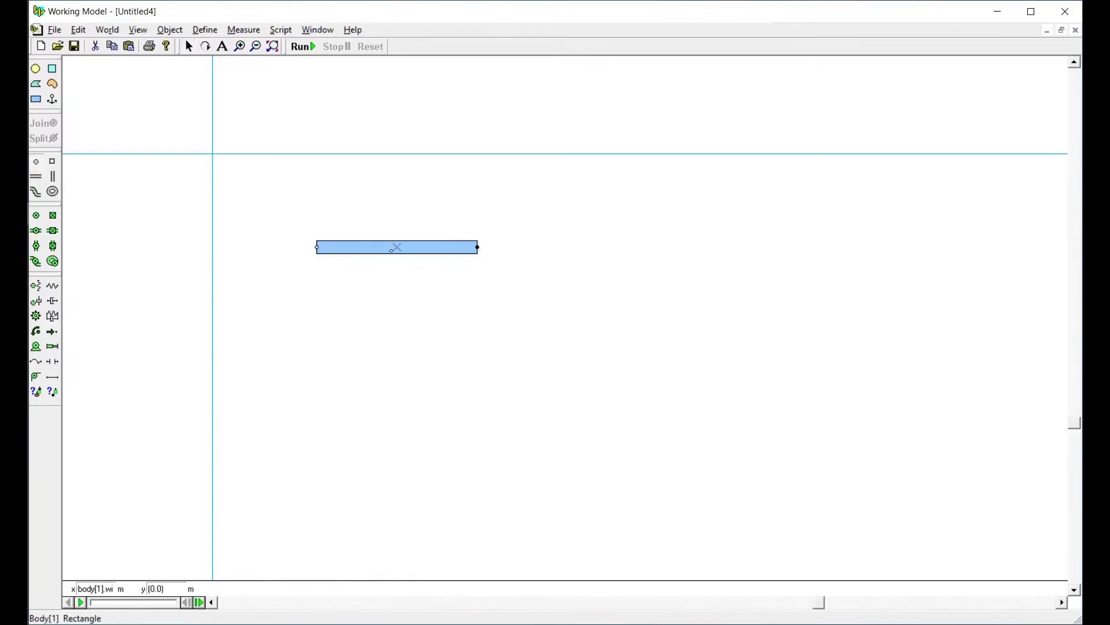
Duplicate the bar together with its end points and place the copy above and to the right of the original
drag(281, 228, 682, 309)
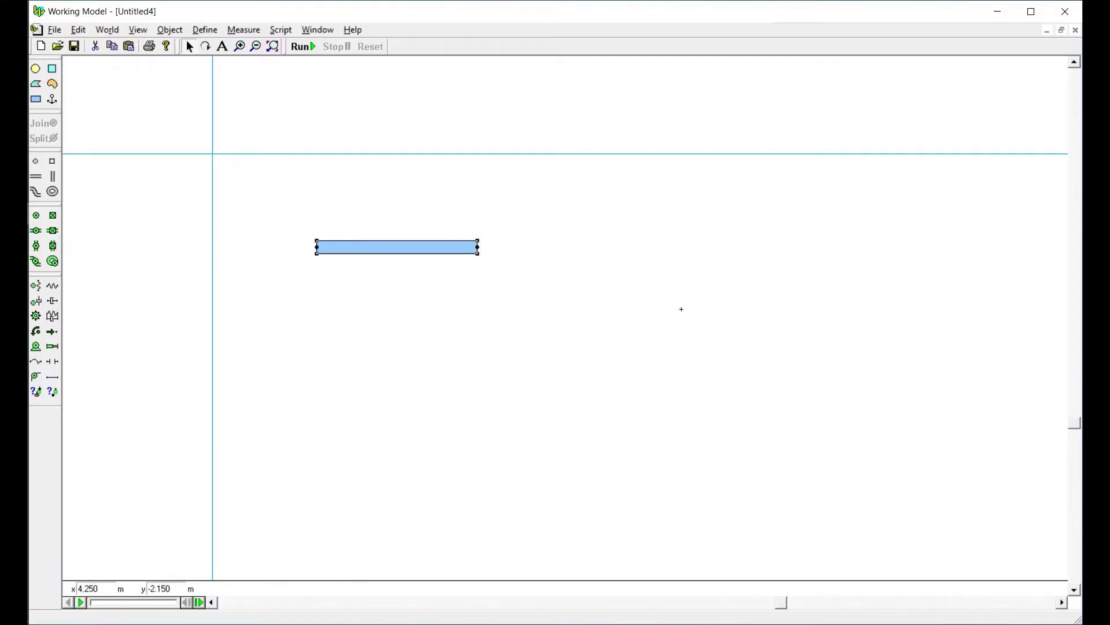
key(ctrl+d)
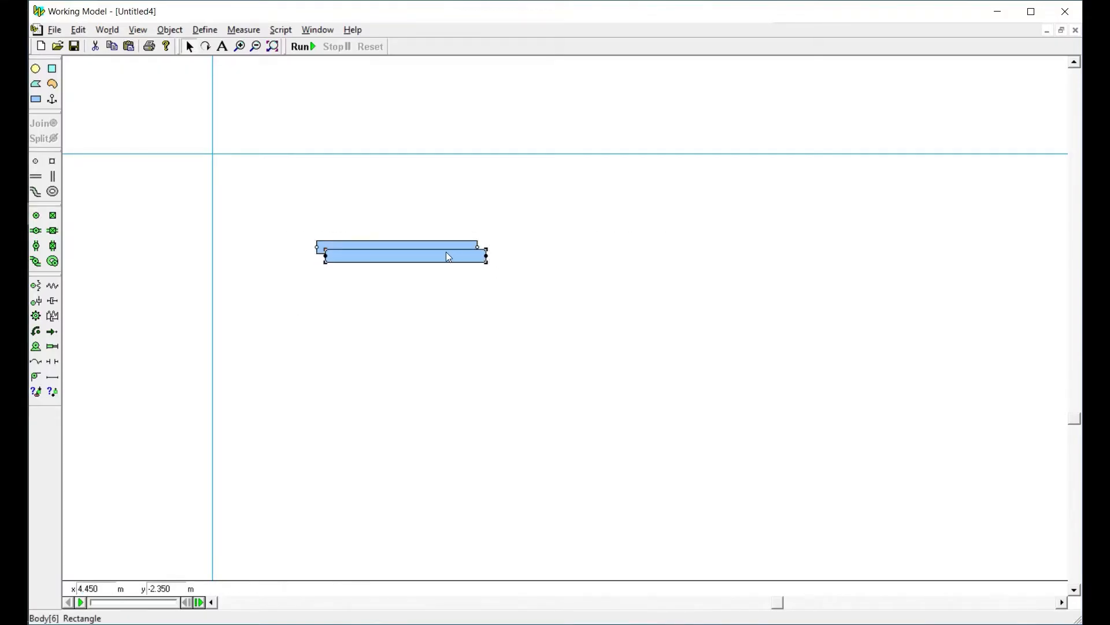
drag(446, 251, 500, 205)
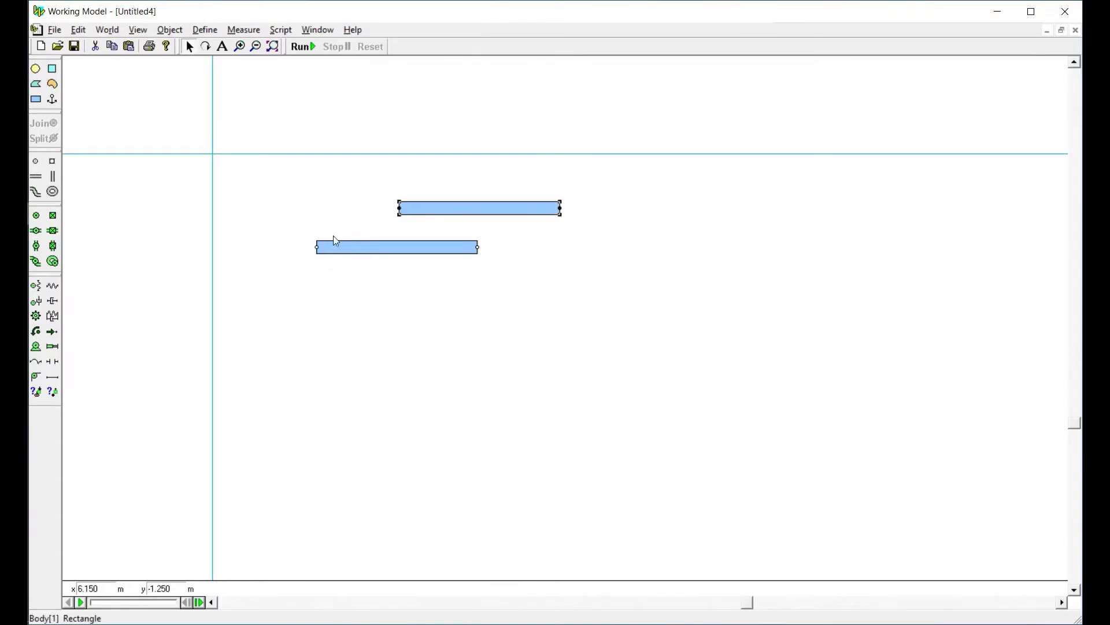
Add a point element to the background and set its coordinates to x 0, y 0
click(35, 160)
click(169, 129)
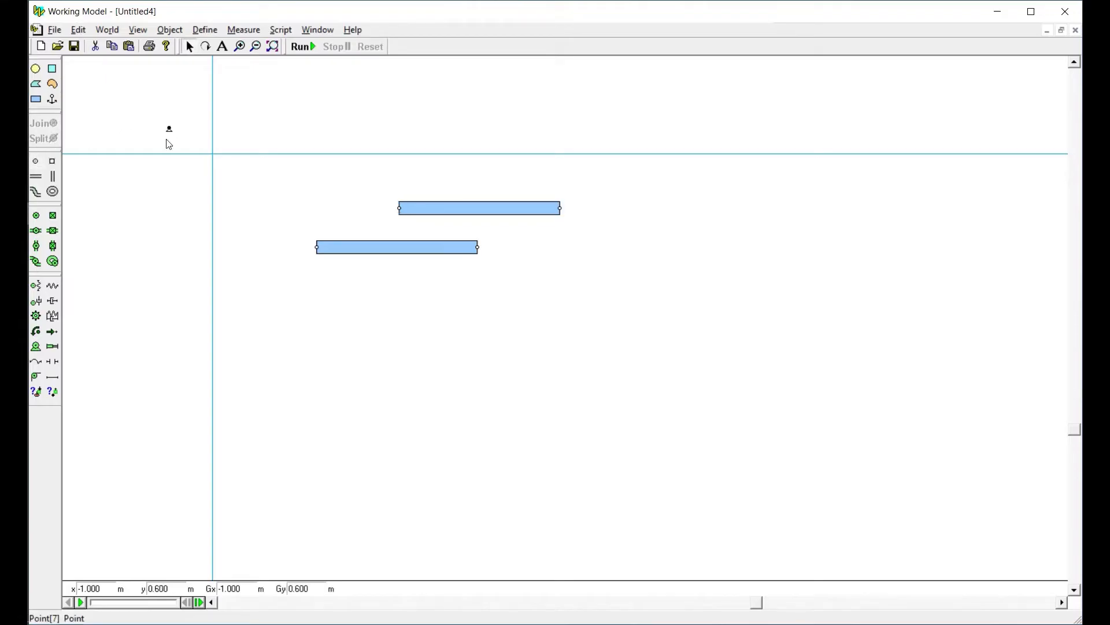
double_click(91, 587)
key(Tab)
text(0)
key(Tab)
text(0)
key(Tab)
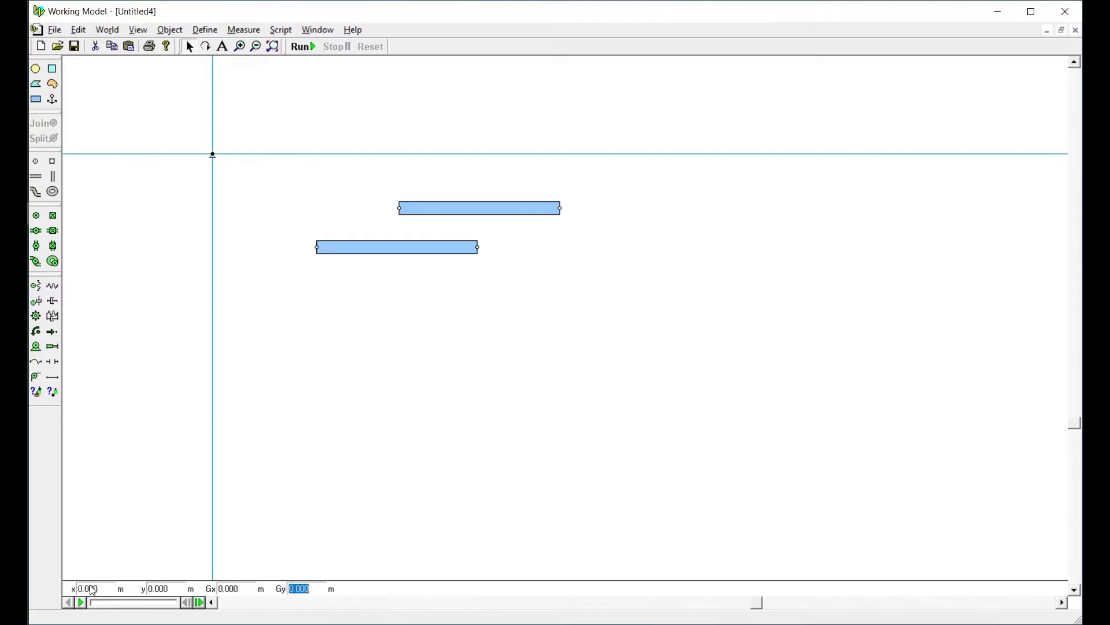
Join the original bar's left end point to the origin point as a pin joint and swing the bar upward
drag(386, 255, 345, 142)
drag(162, 99, 326, 203)
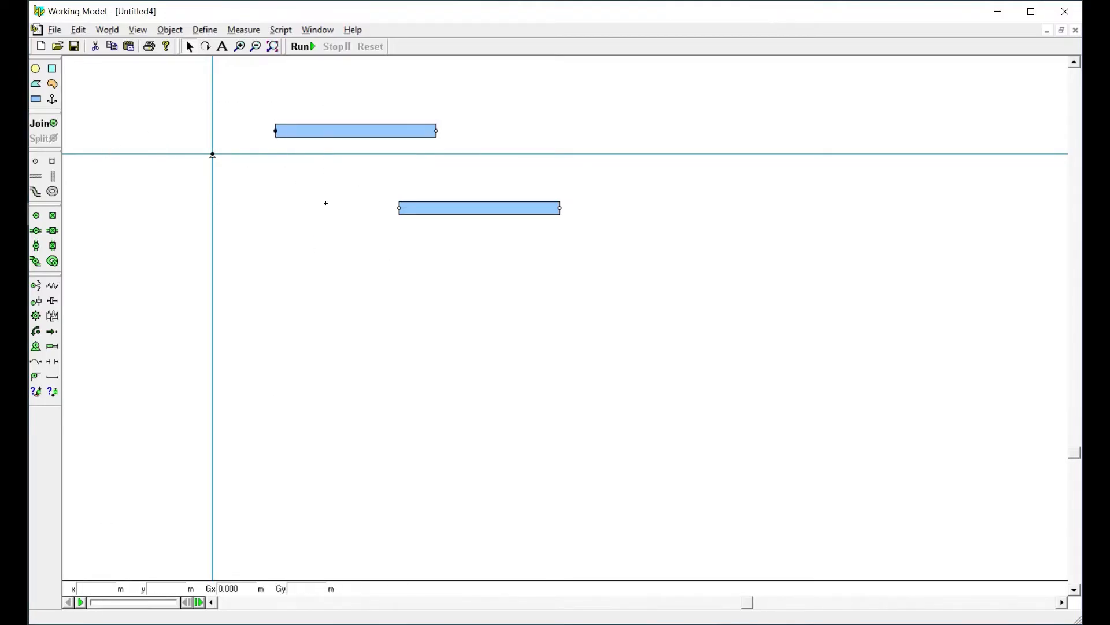
click(40, 123)
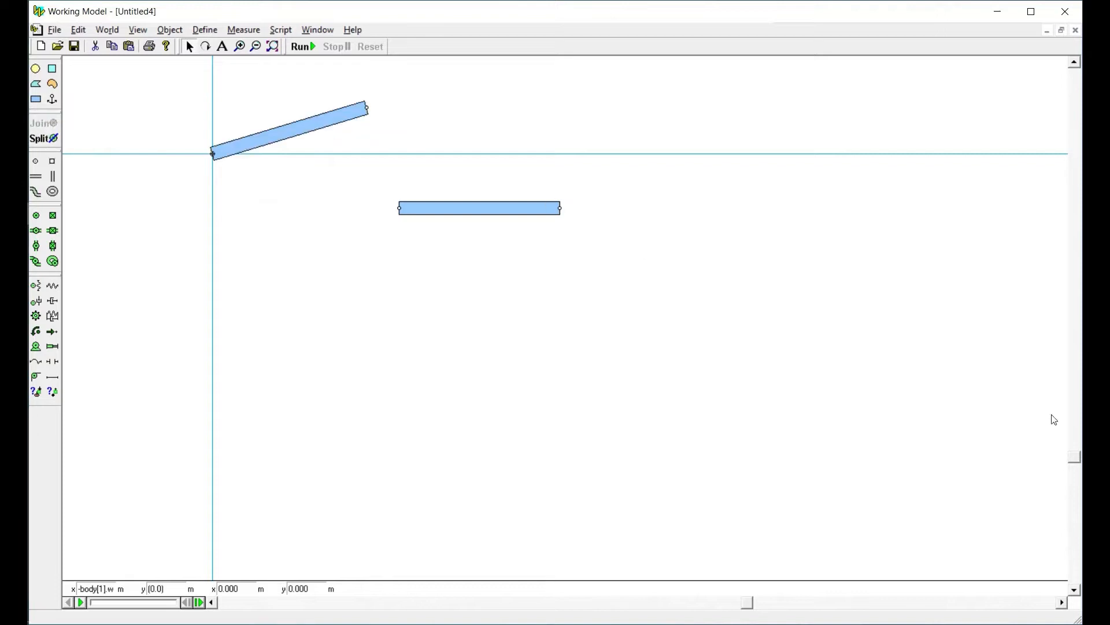
drag(1077, 466, 1077, 273)
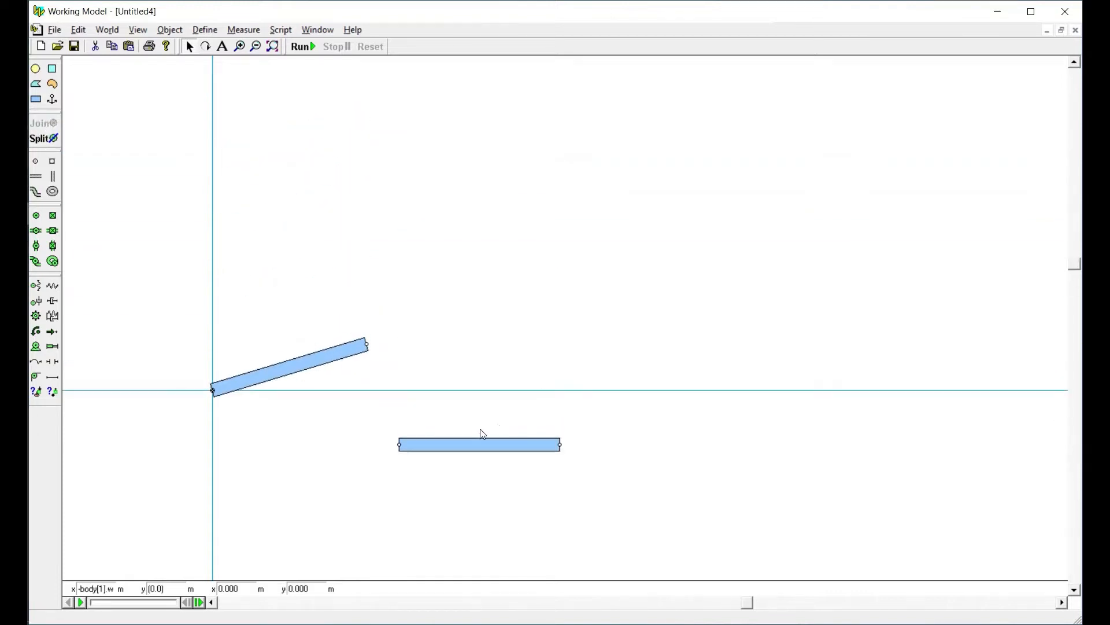
drag(348, 351, 311, 290)
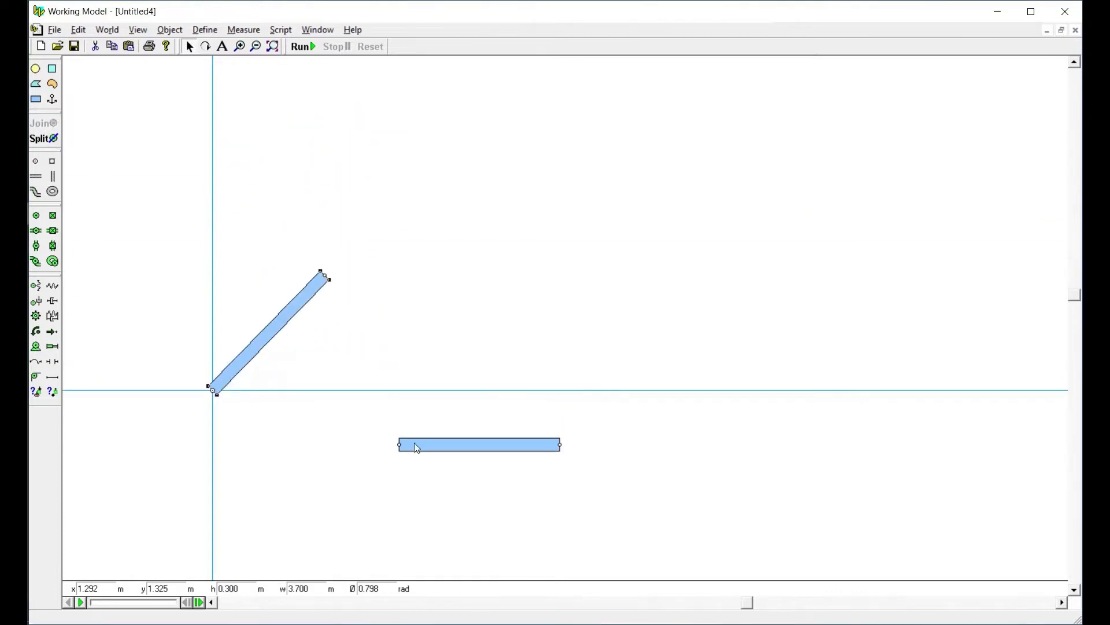
Join the second bar's left end to the first bar's free end and swing the two pinned bars to a bent position
click(424, 448)
drag(425, 450, 376, 274)
drag(266, 240, 425, 339)
click(43, 126)
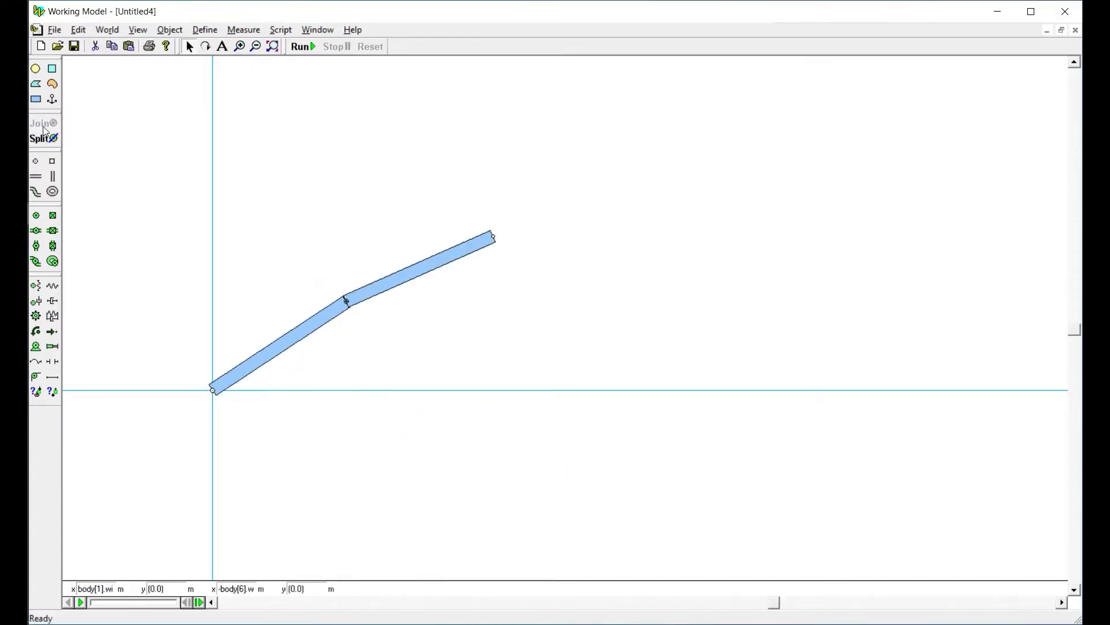
drag(459, 253, 346, 297)
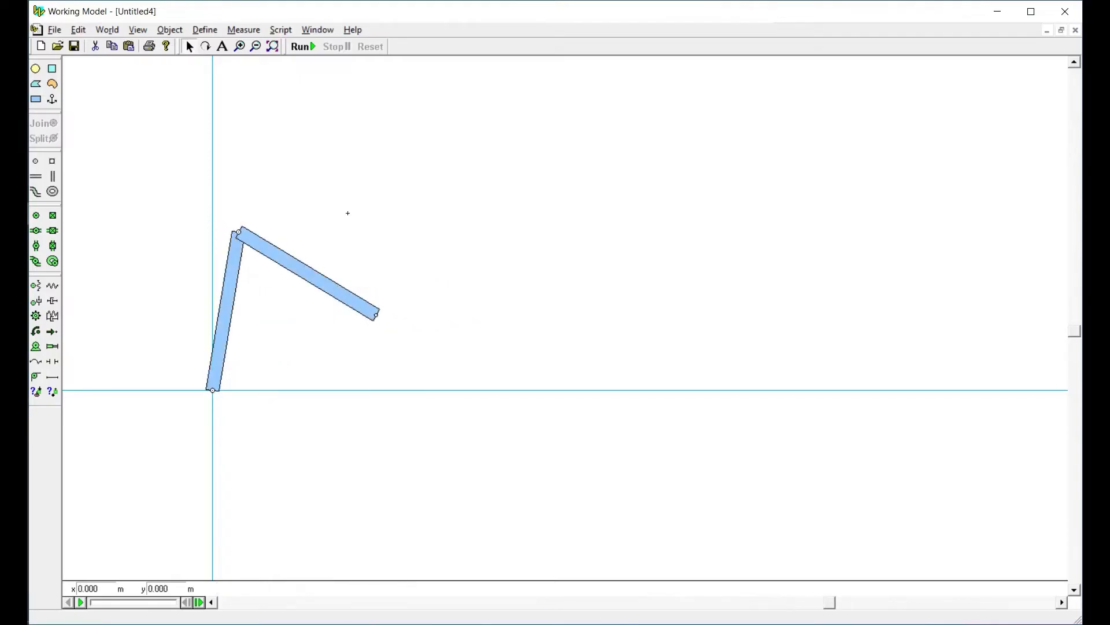
Add a horizontal slot element to the background and position it at x 0, y 2 m
click(36, 178)
click(455, 231)
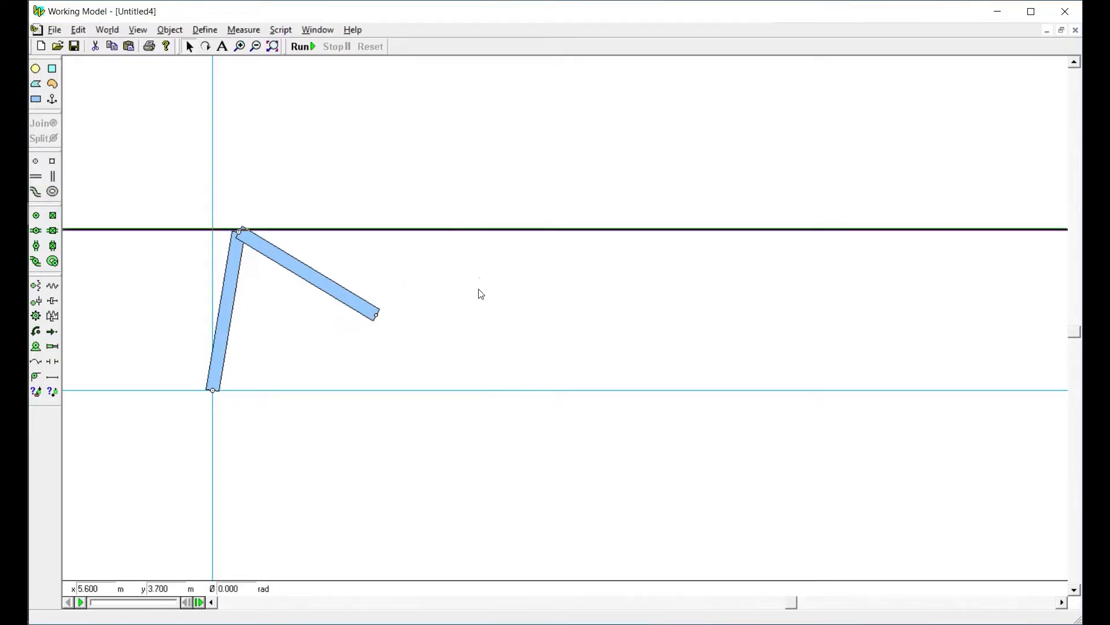
click(488, 229)
double_click(103, 589)
text(0)
key(Tab)
text(2)
double_click(102, 590)
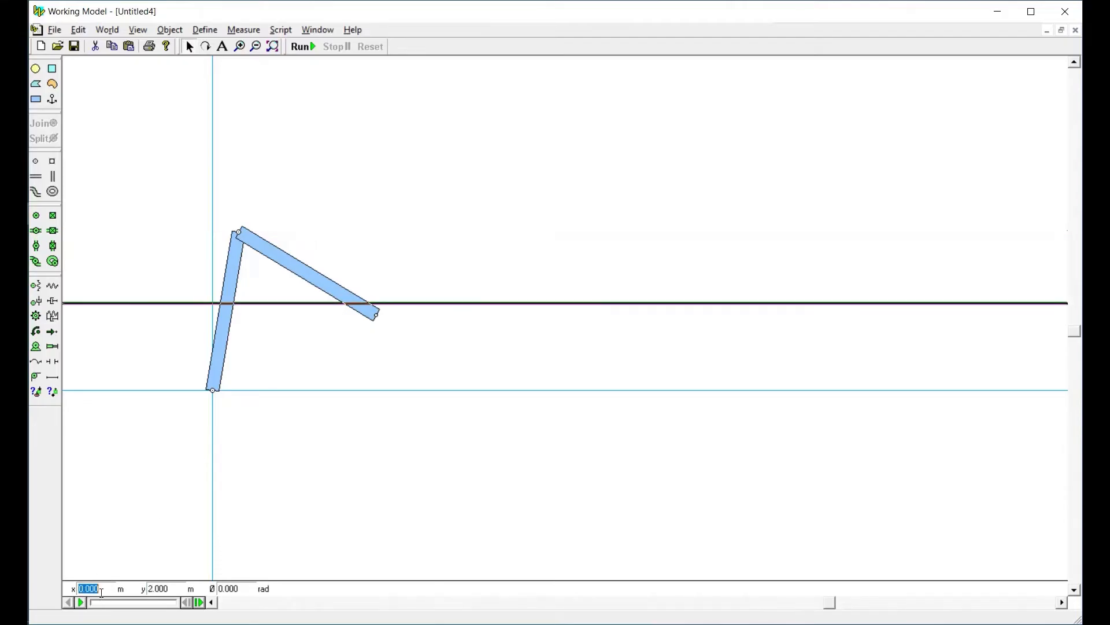
Join the second bar's free end to the horizontal slot and test the linkage's motion by moving the second bar, undoing the move
click(441, 342)
drag(344, 292, 397, 287)
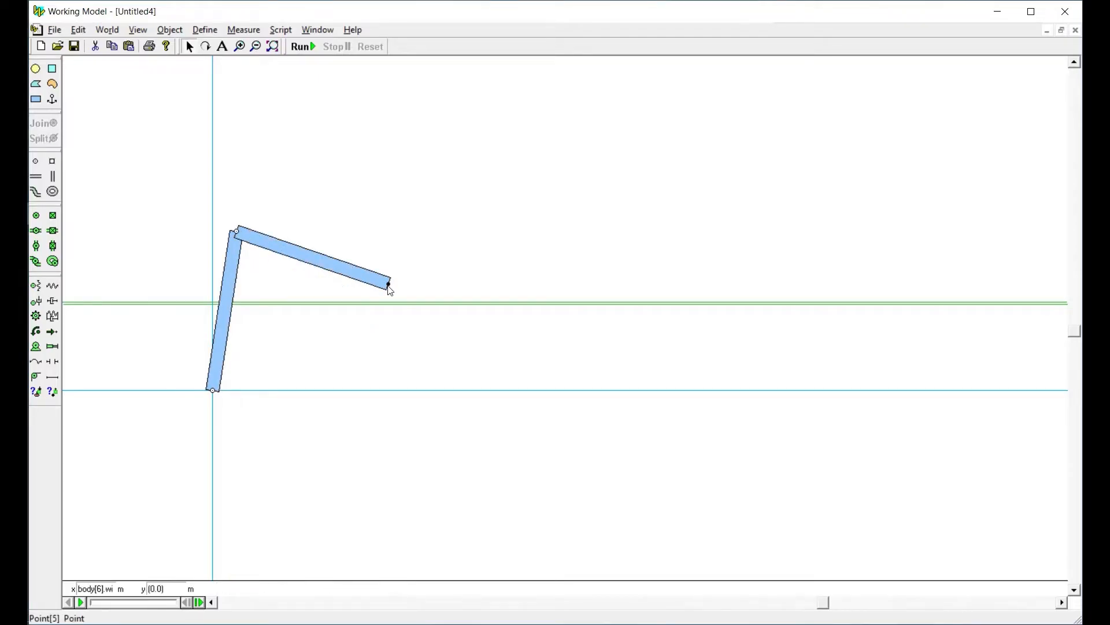
click(396, 304)
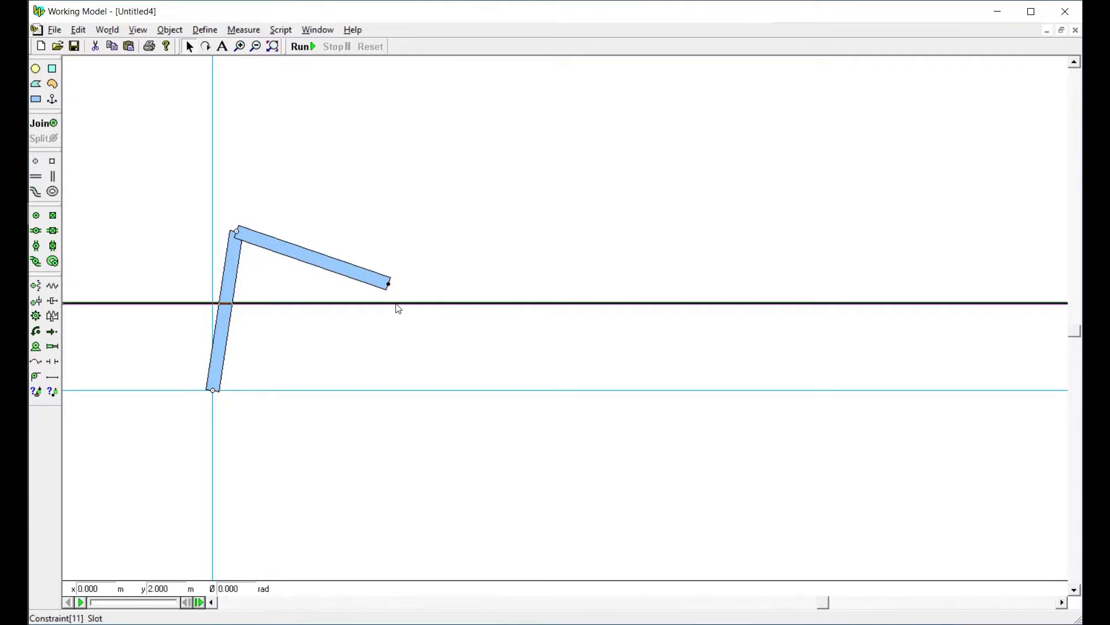
click(51, 128)
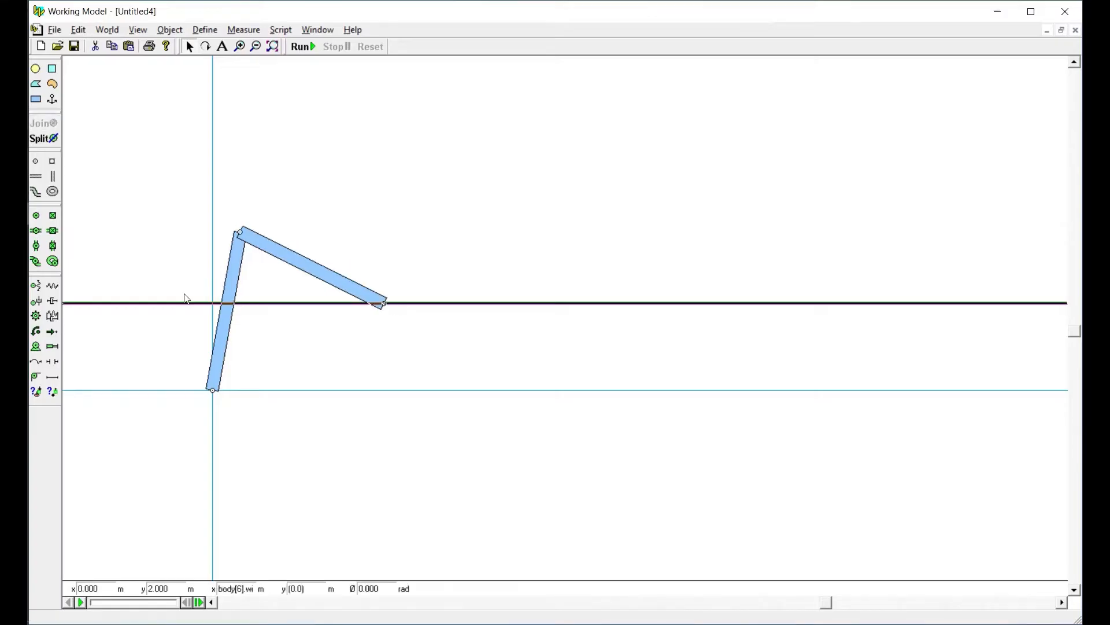
drag(302, 258, 600, 350)
key(ctrl+z)
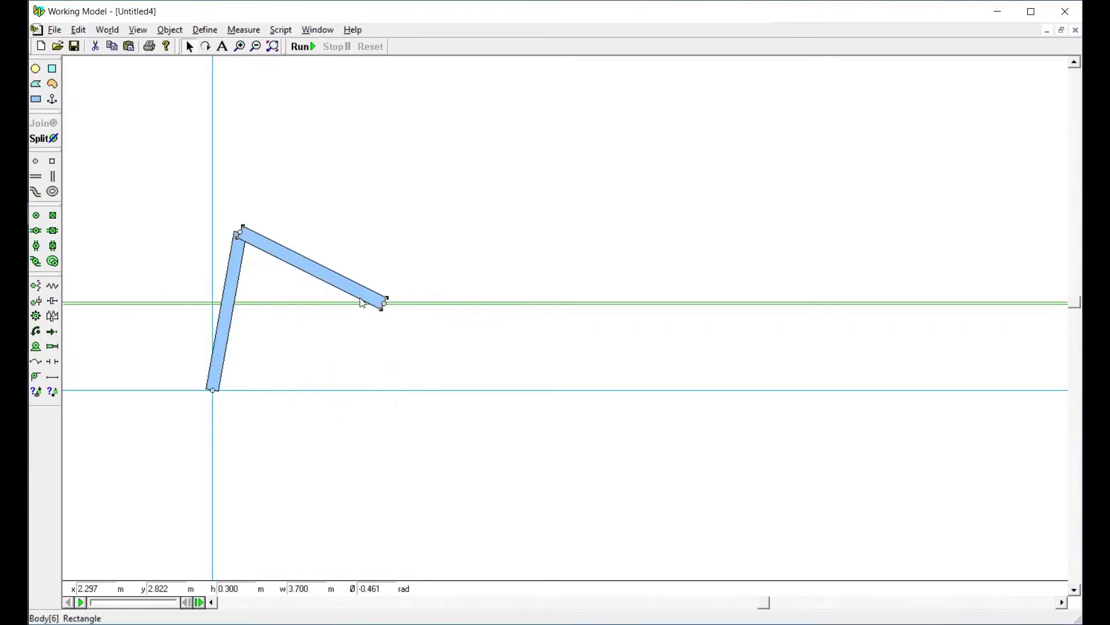
Set the first bar's width to 4 m and the second bar's width to 6 m
click(231, 286)
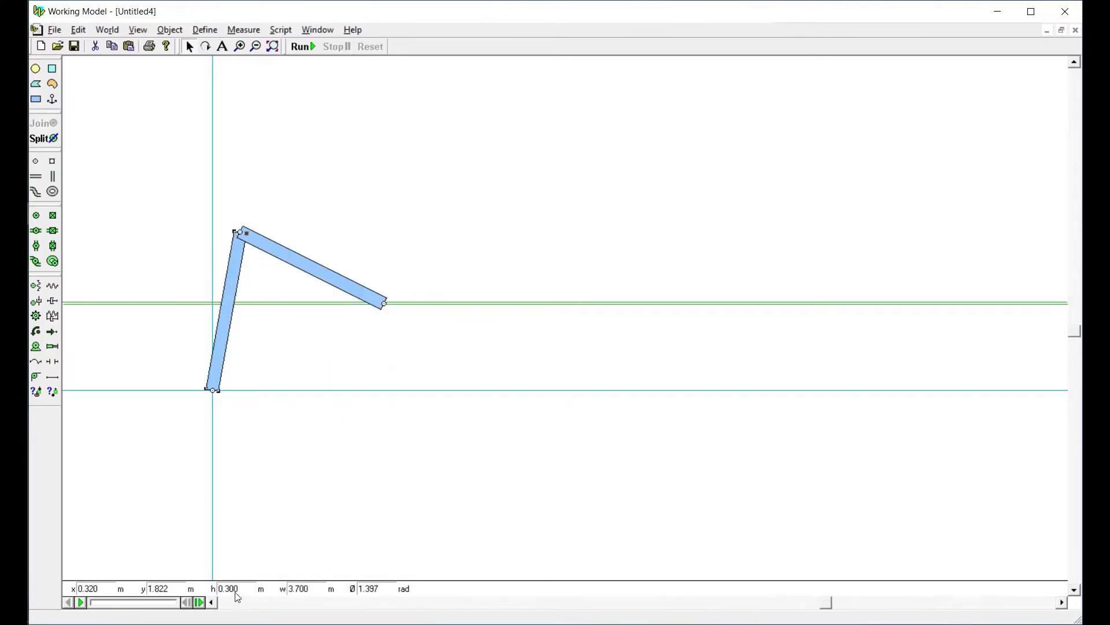
double_click(301, 589)
text(4)
key(Return)
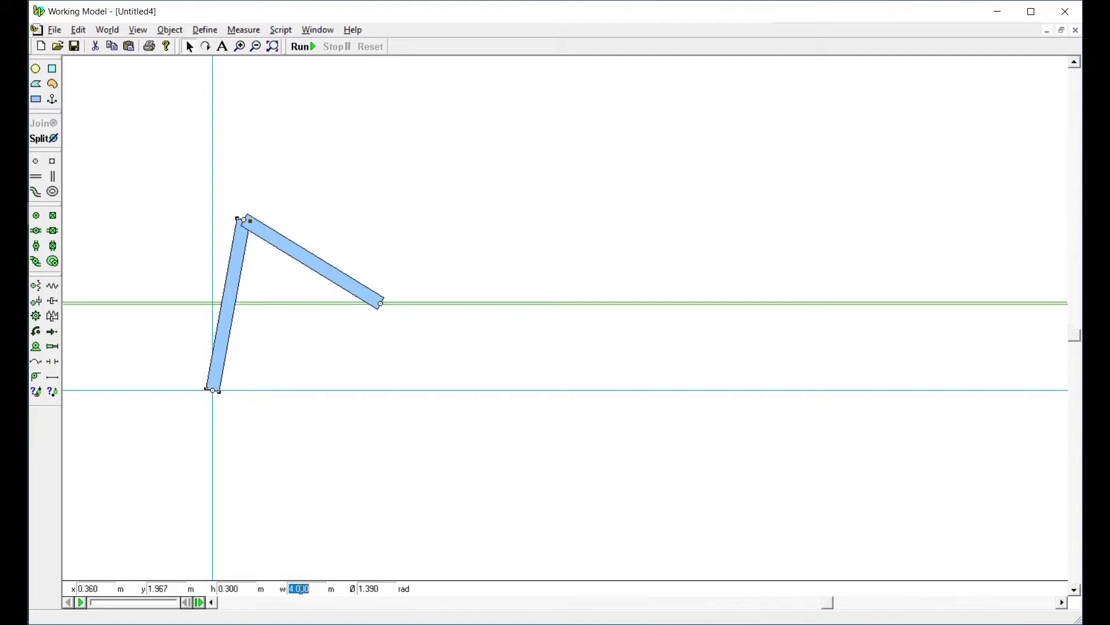
click(342, 280)
double_click(302, 589)
text(5)
key(Return)
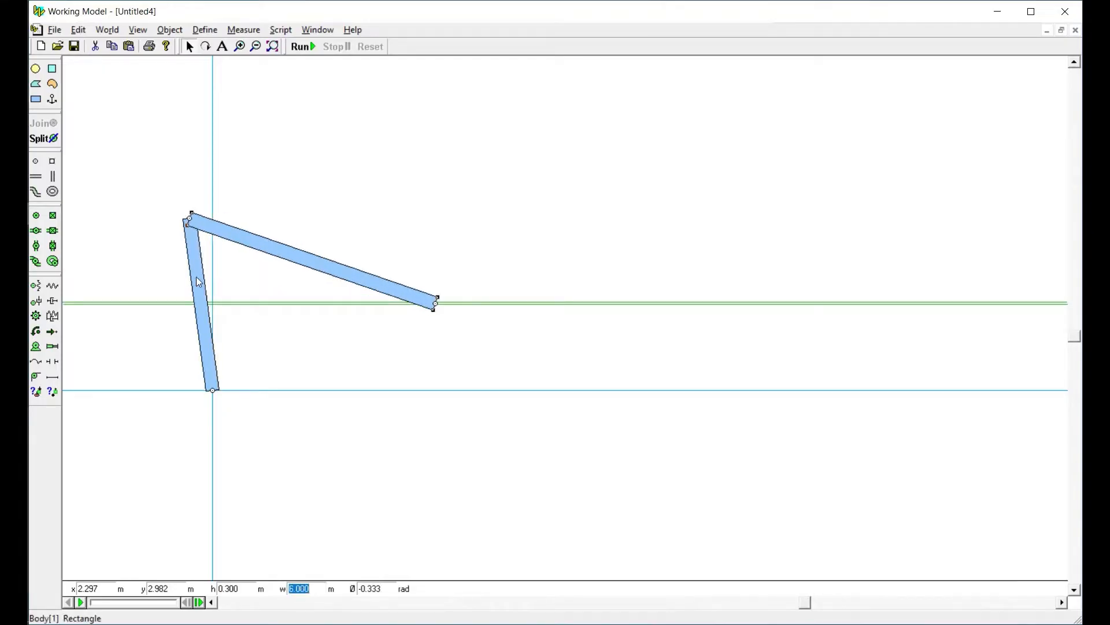
Swing the jointed linkage so the first bar leans rightward from the origin at about 1.17 rad
drag(198, 282, 371, 338)
key(ctrl+z)
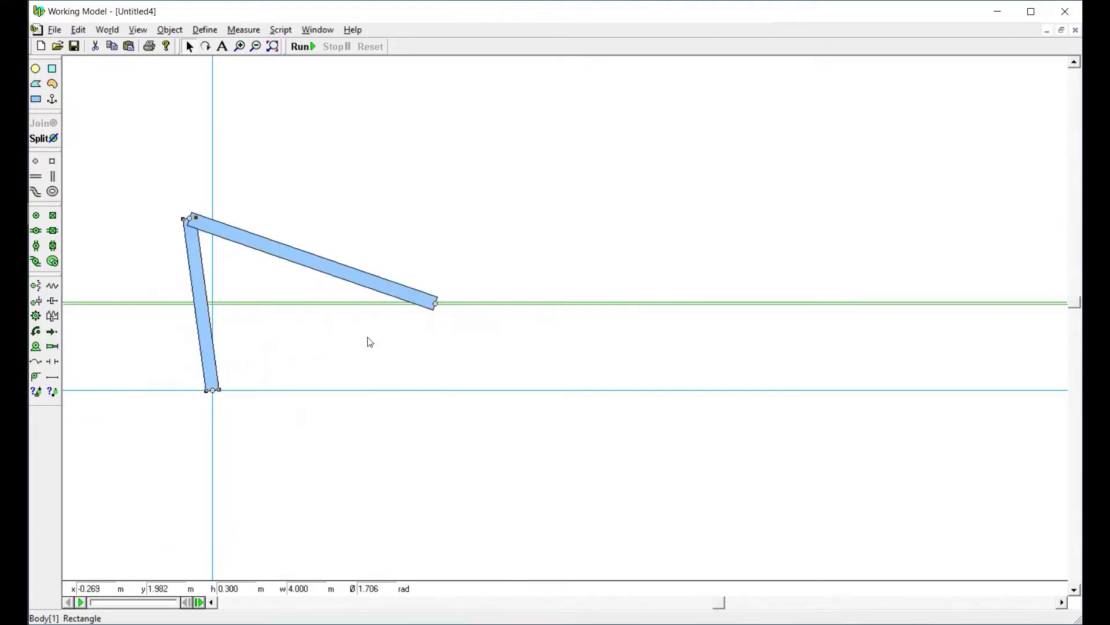
click(337, 201)
drag(280, 250, 374, 258)
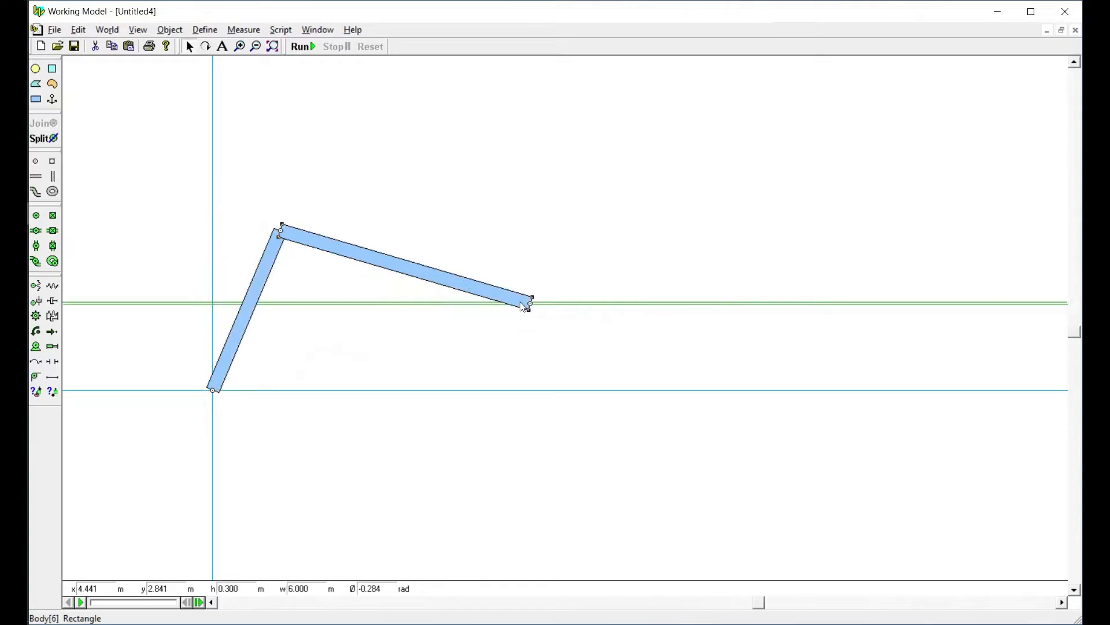
drag(757, 605, 670, 599)
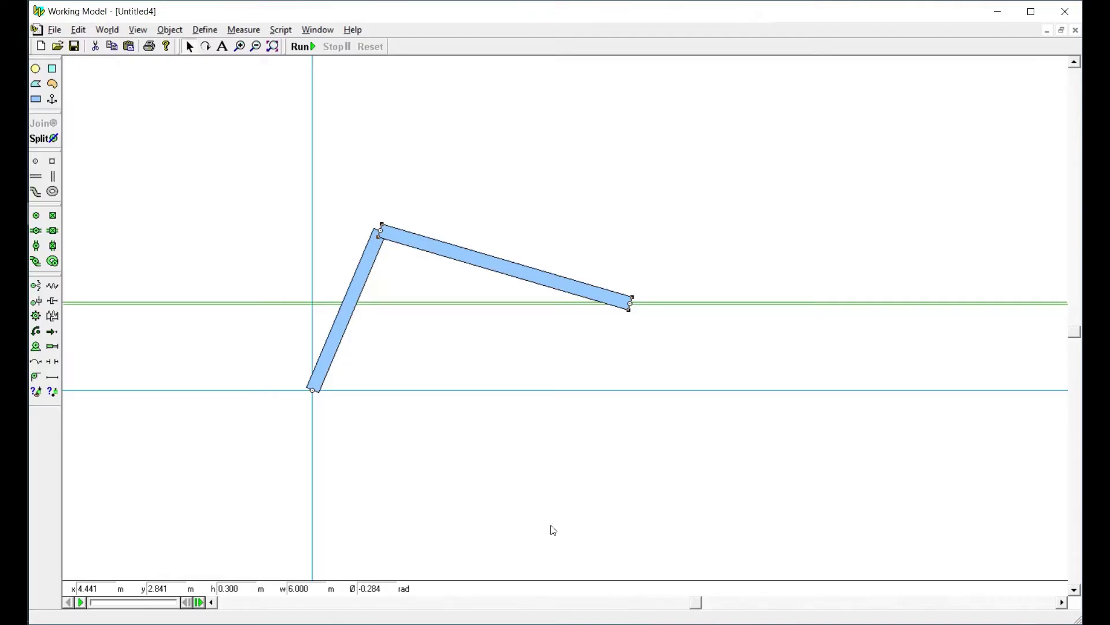
Add a rotation meter for the first bar, switch it to numeric display, and run and reset the simulation
click(366, 262)
click(233, 31)
mouse_move(347, 62)
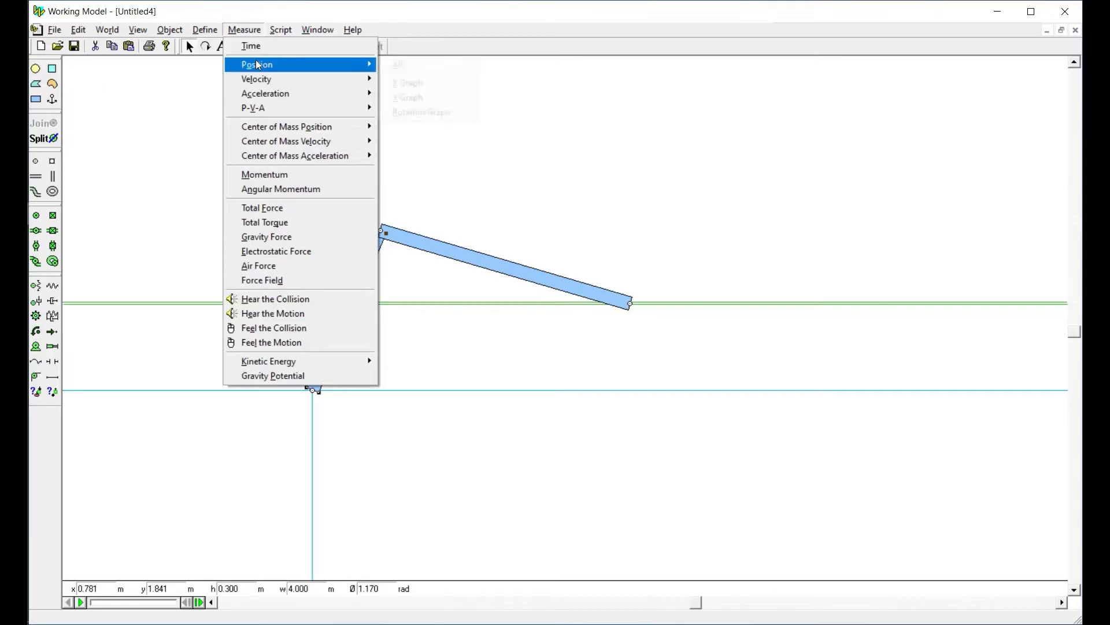
click(420, 112)
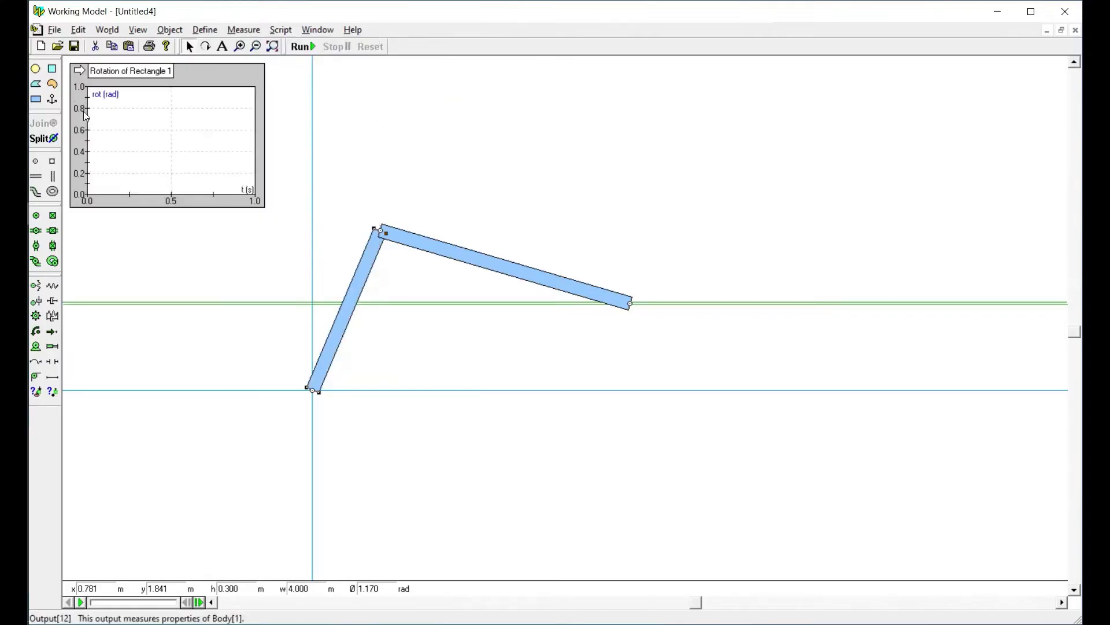
click(79, 72)
click(168, 134)
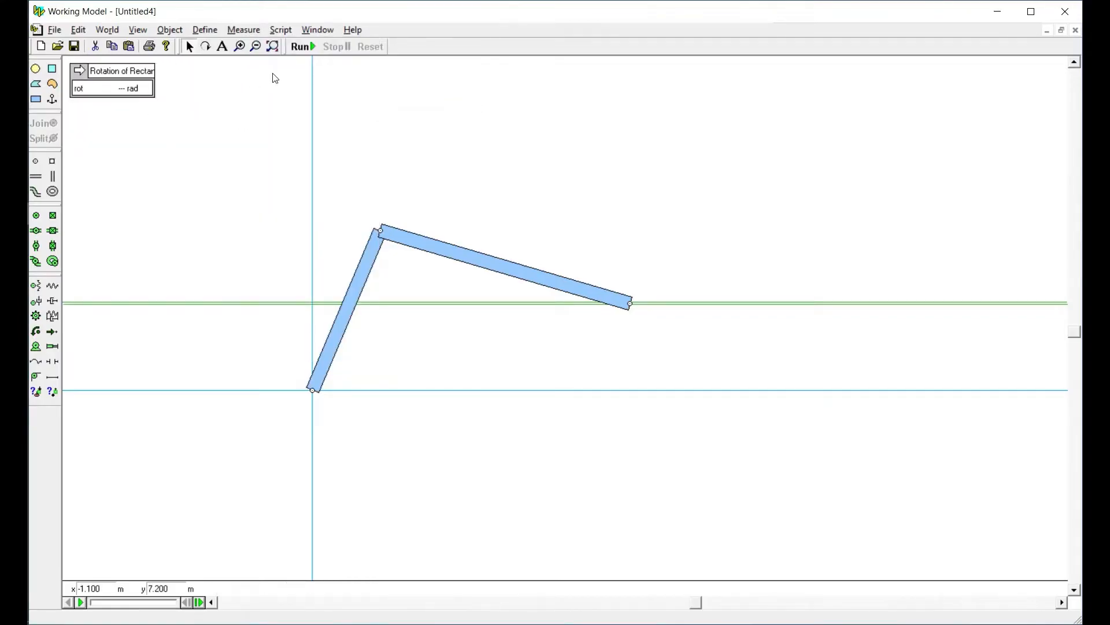
click(304, 47)
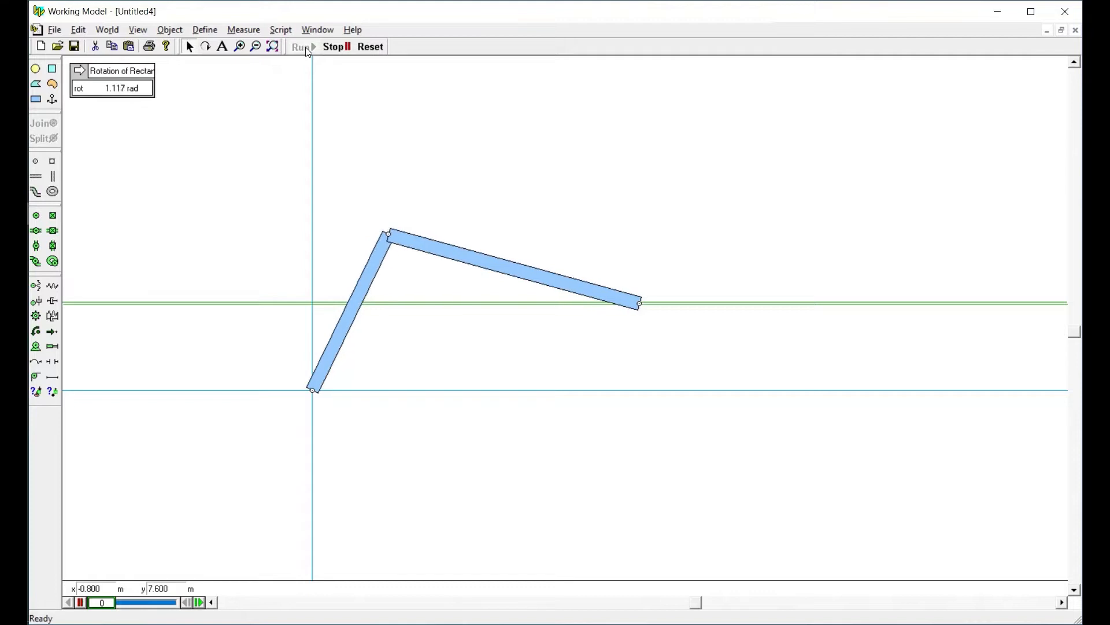
click(377, 49)
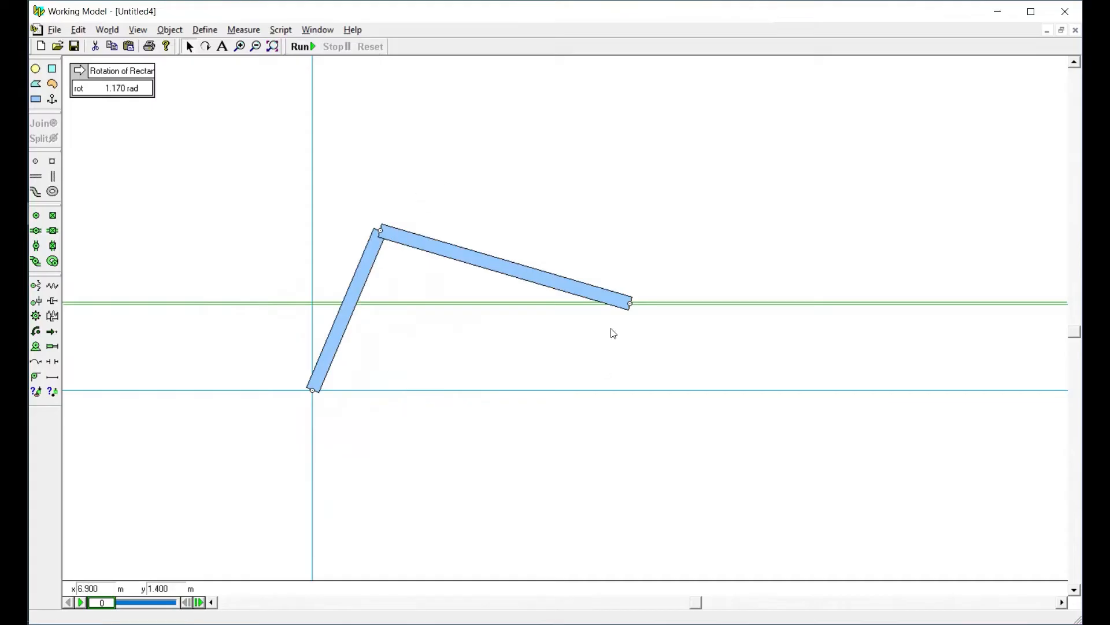
Add a position meter for the second bar's slot-end point and place it below the rotation meter
click(630, 305)
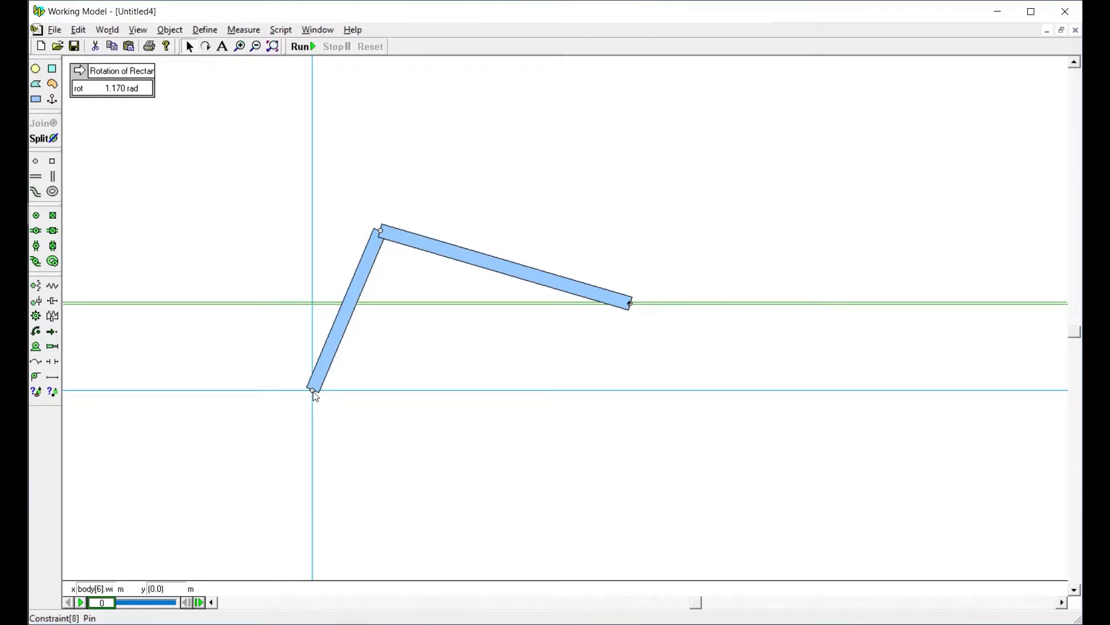
click(634, 232)
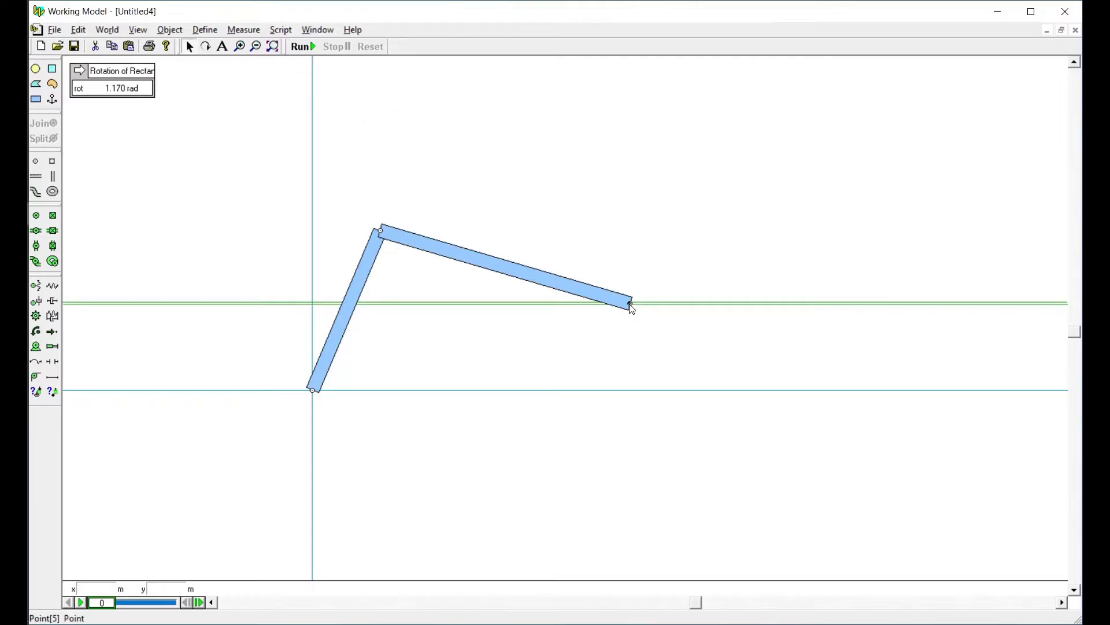
click(630, 305)
click(245, 30)
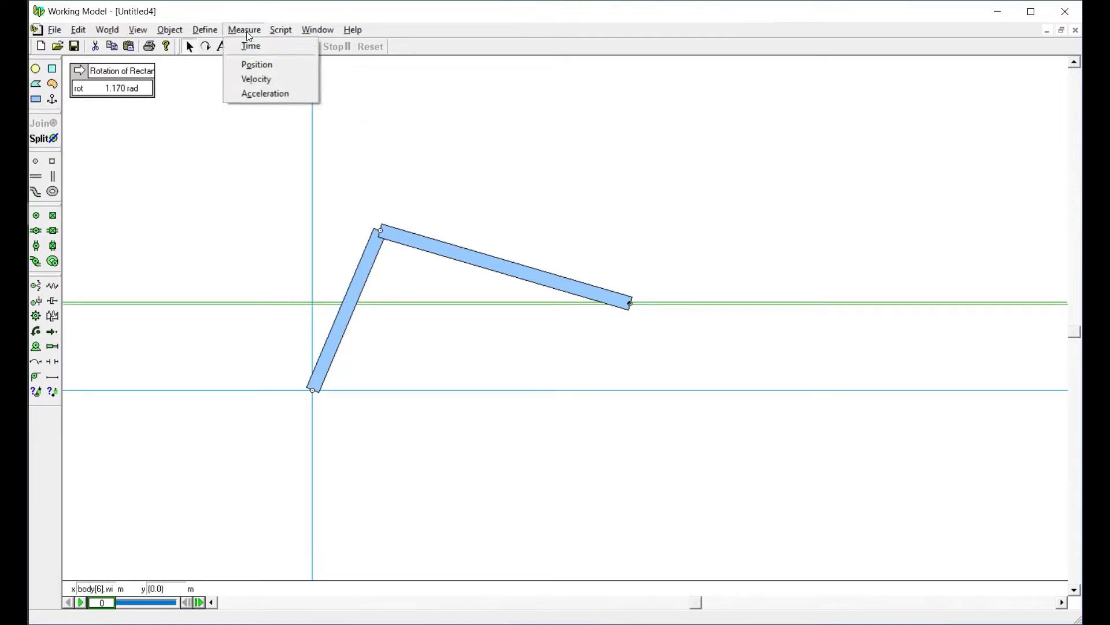
click(250, 67)
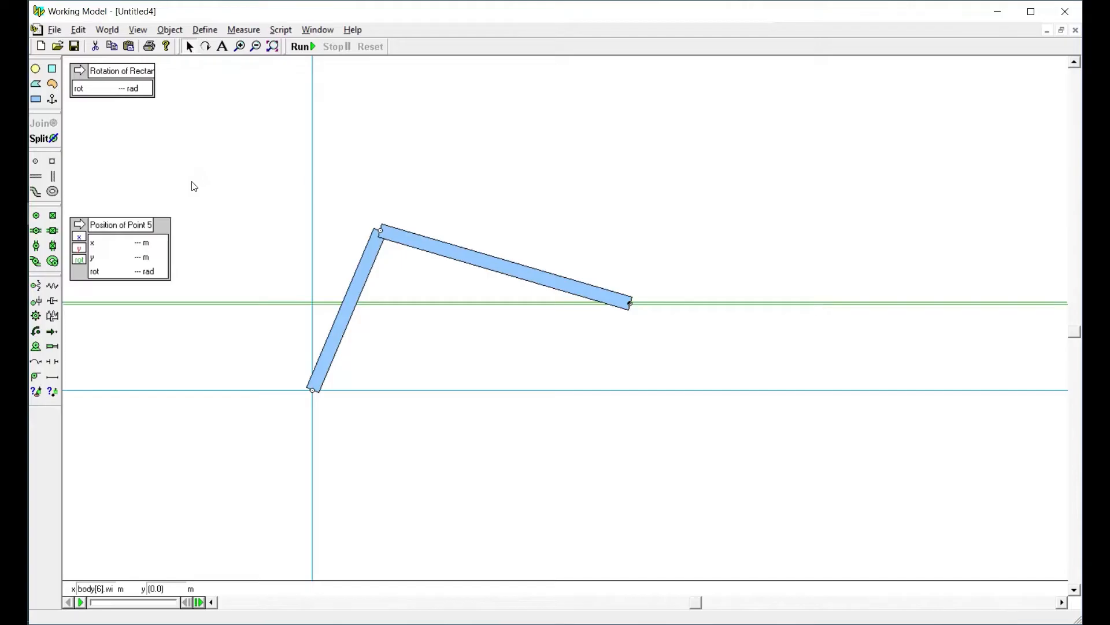
drag(132, 236, 191, 172)
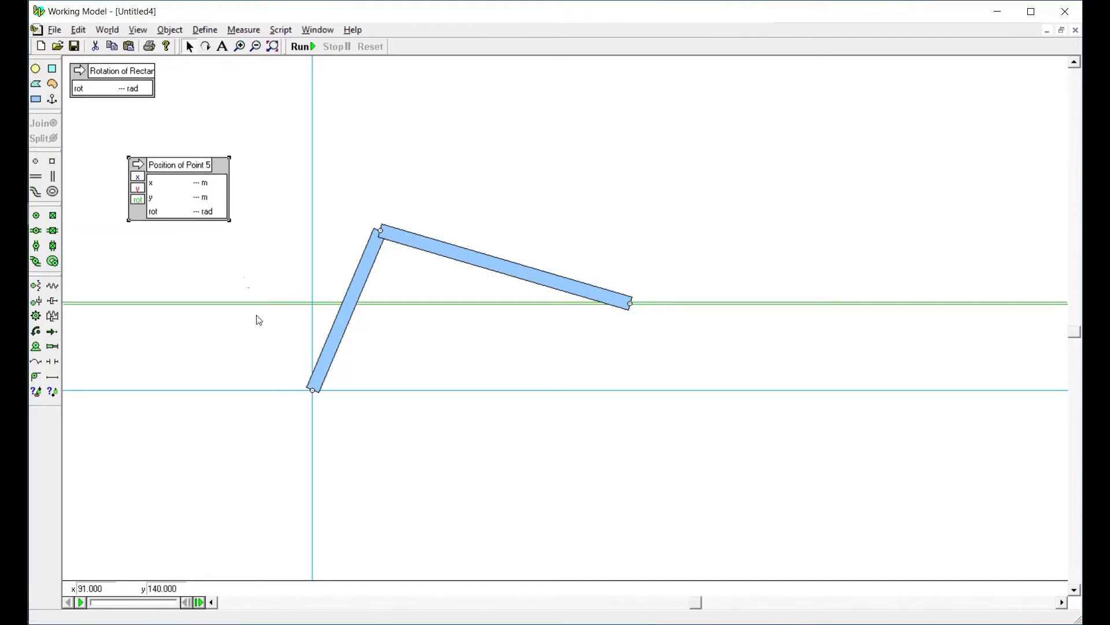
Run the simulation, examine the rotation and point position readings at frame 22, and reset to the initial state
click(311, 391)
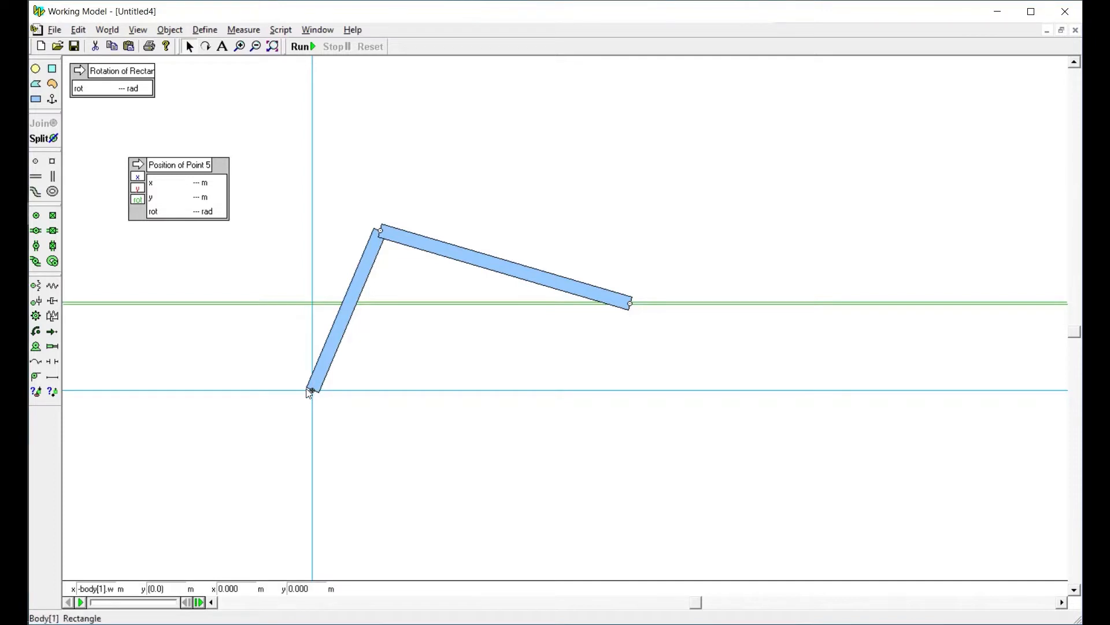
click(630, 307)
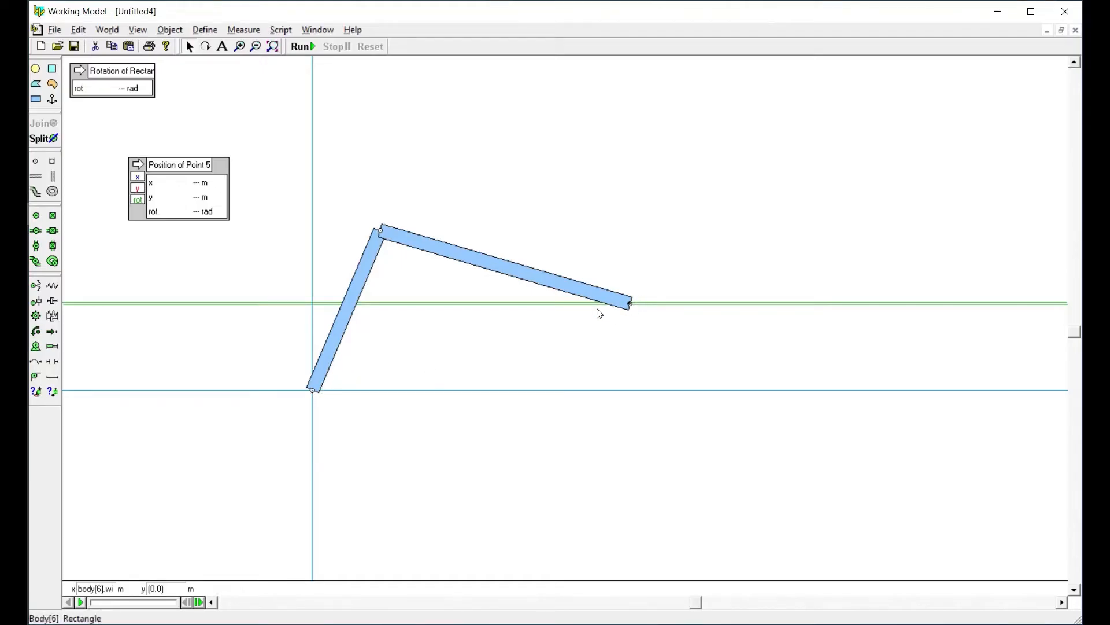
click(312, 392)
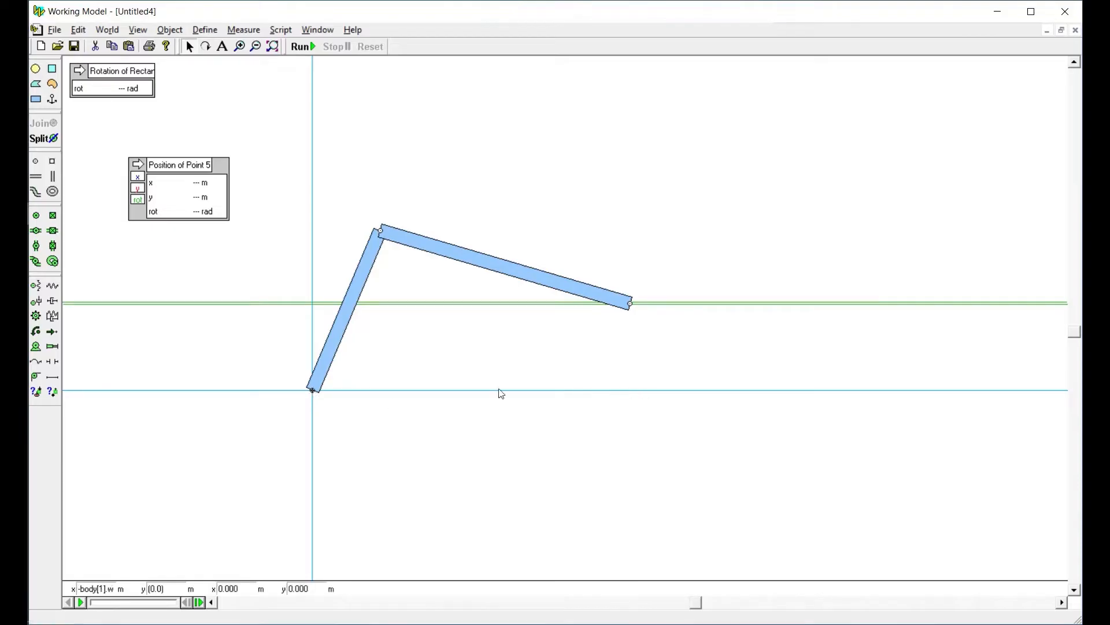
click(302, 46)
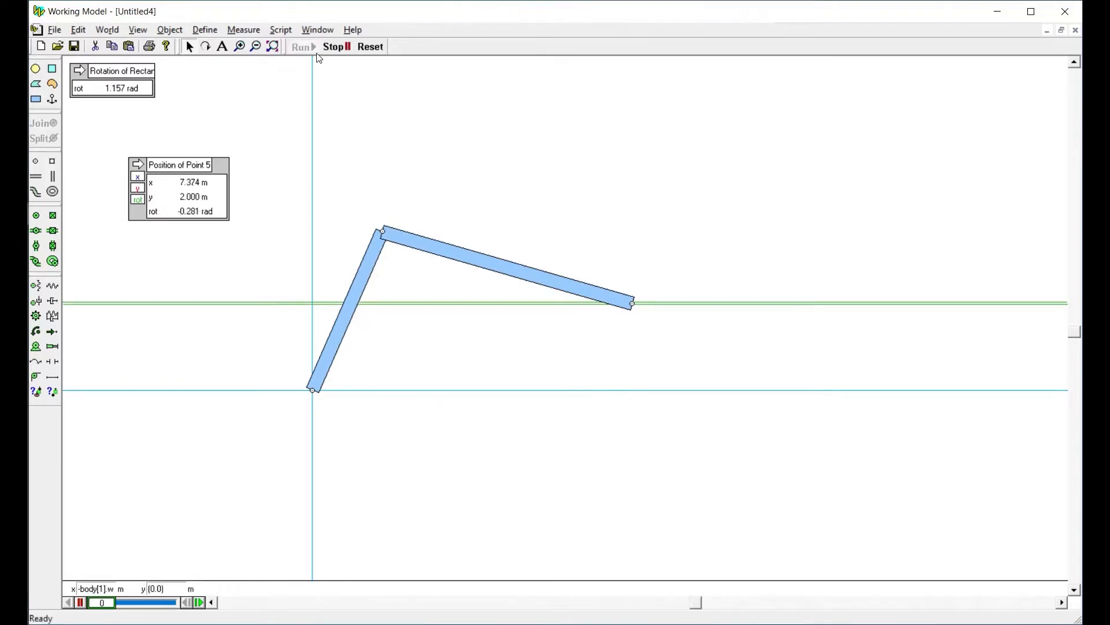
click(371, 46)
drag(103, 603, 130, 602)
click(597, 391)
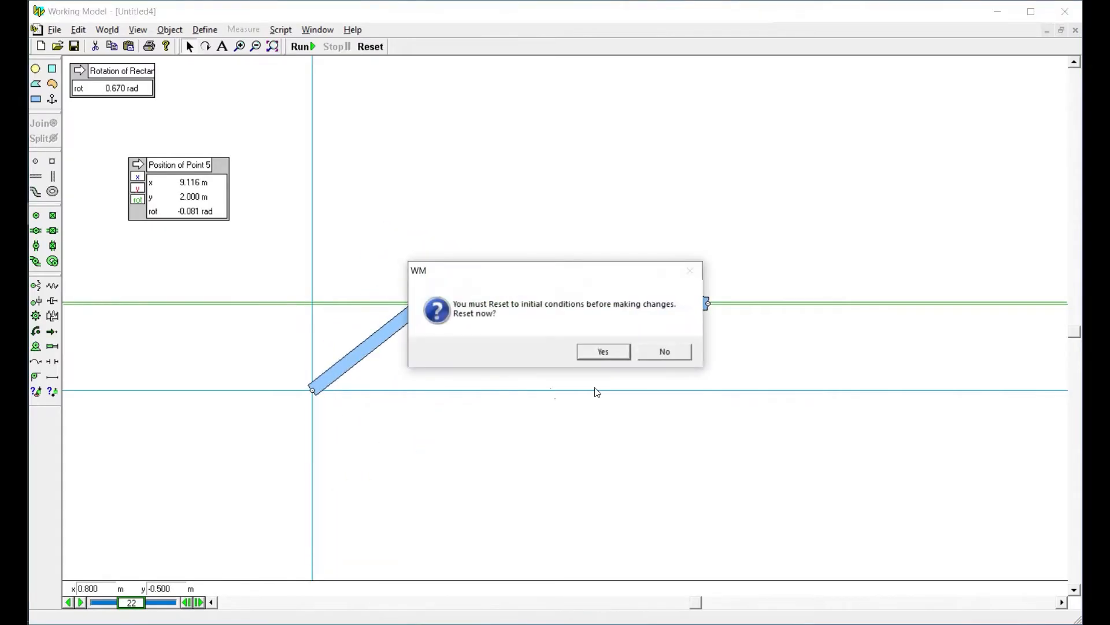
click(668, 350)
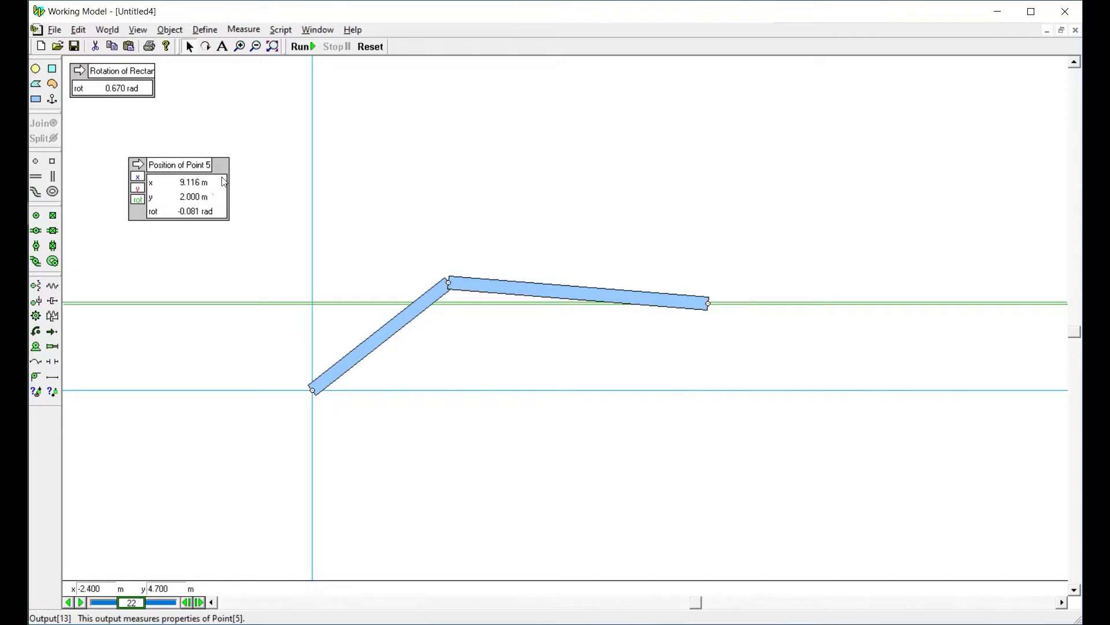
click(370, 47)
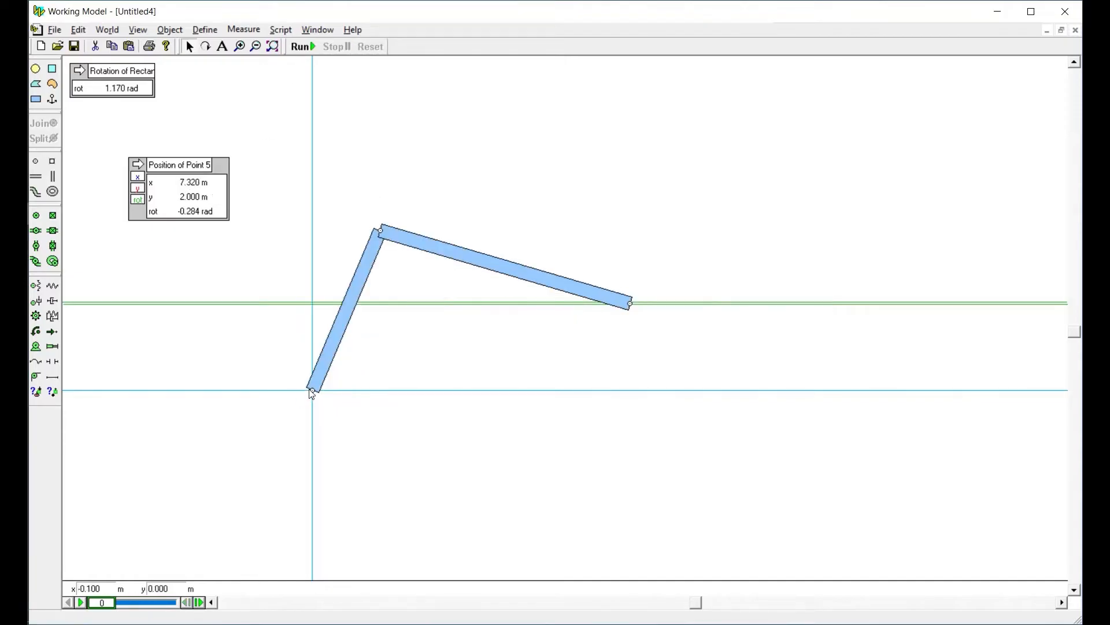
Delete the pin at the origin and add a background point element at x 4 m, y 0 m
click(311, 390)
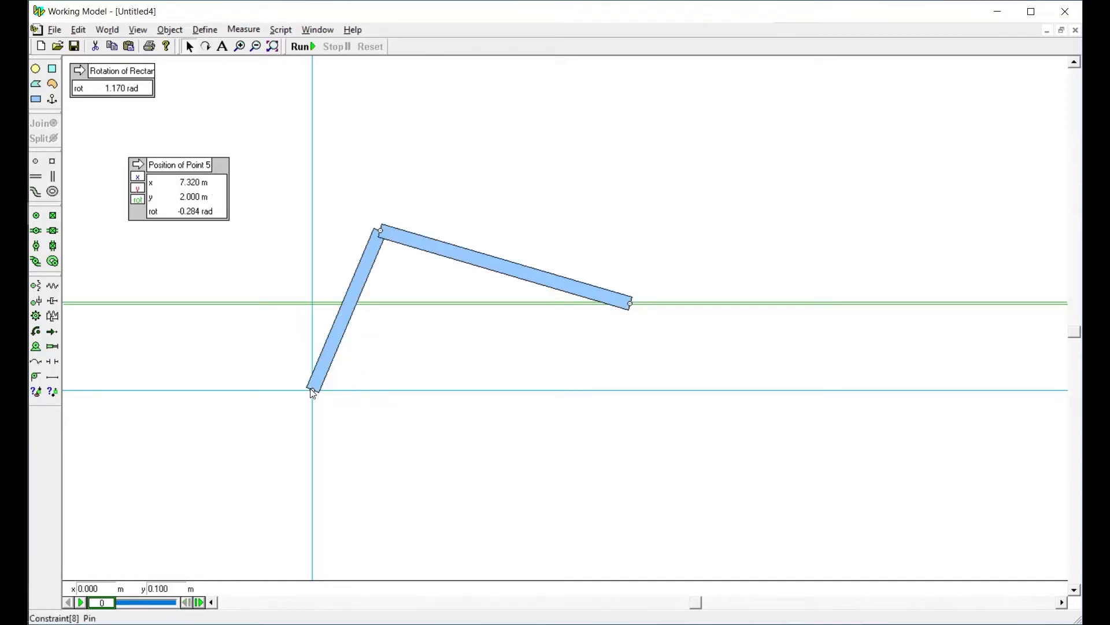
click(333, 432)
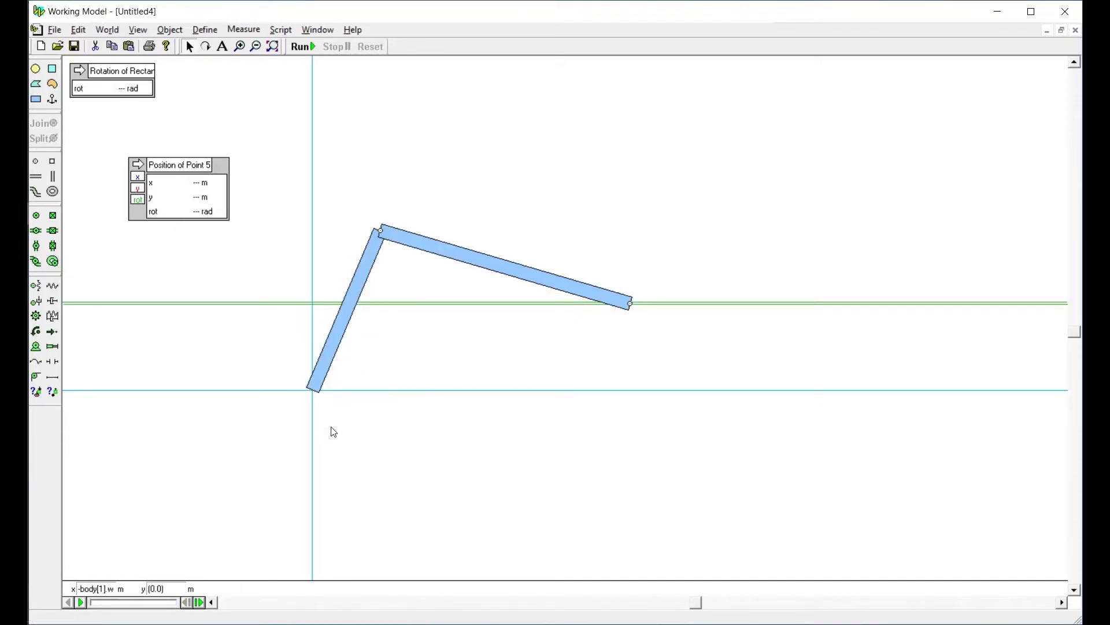
click(36, 161)
click(460, 387)
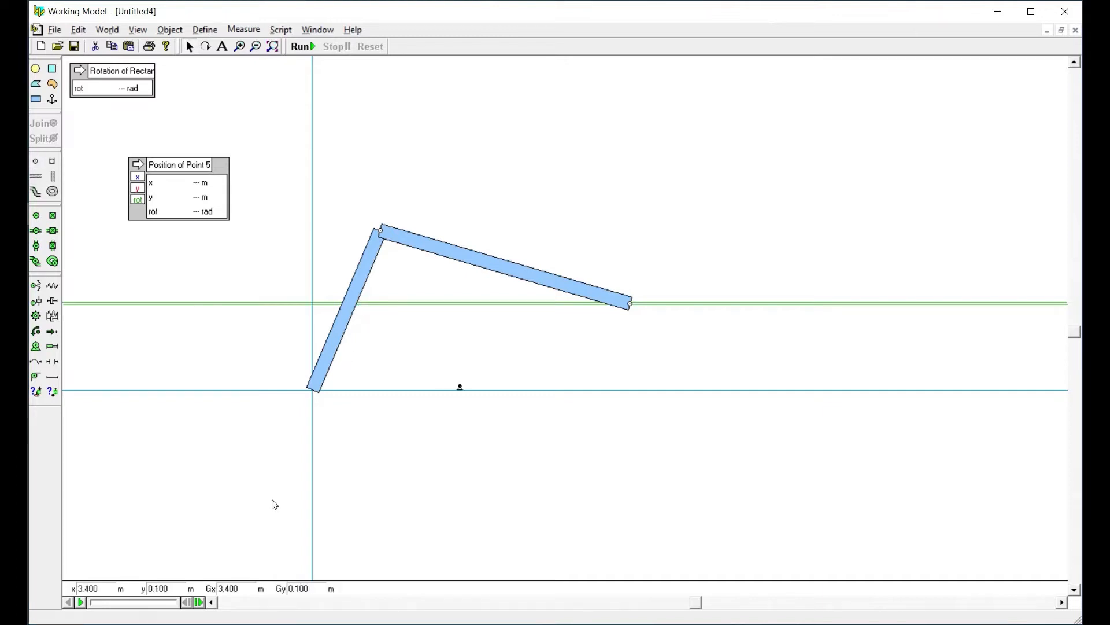
double_click(91, 588)
text(4)
key(Tab)
text(0)
key(Tab)
Move the linkage toward the new background point and join the first bar's lower end to it as a pin joint
drag(317, 386, 517, 415)
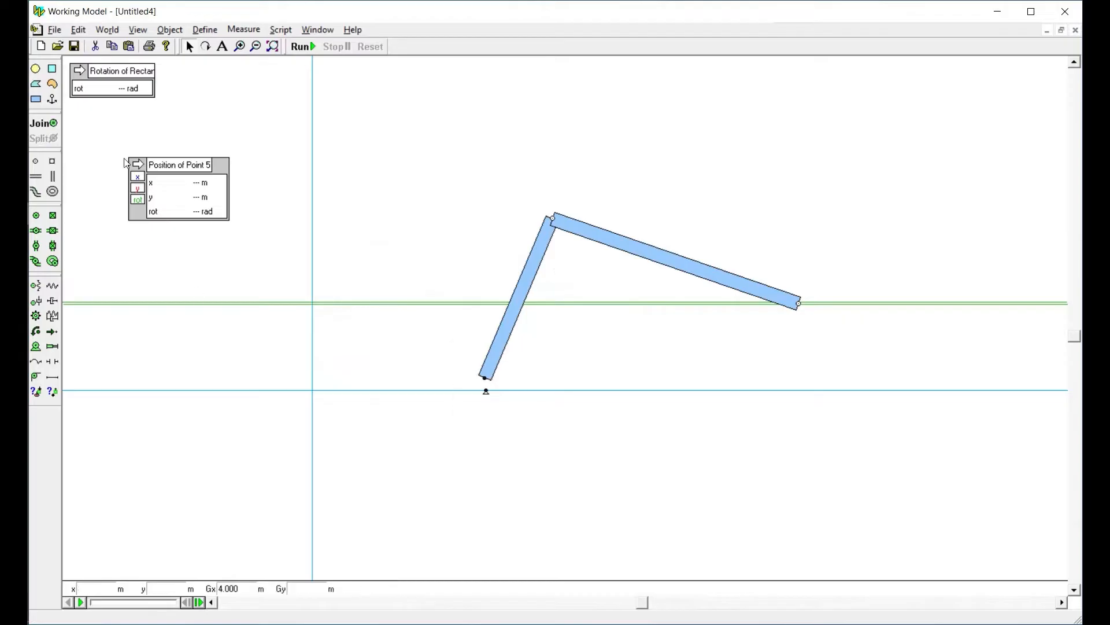
click(38, 123)
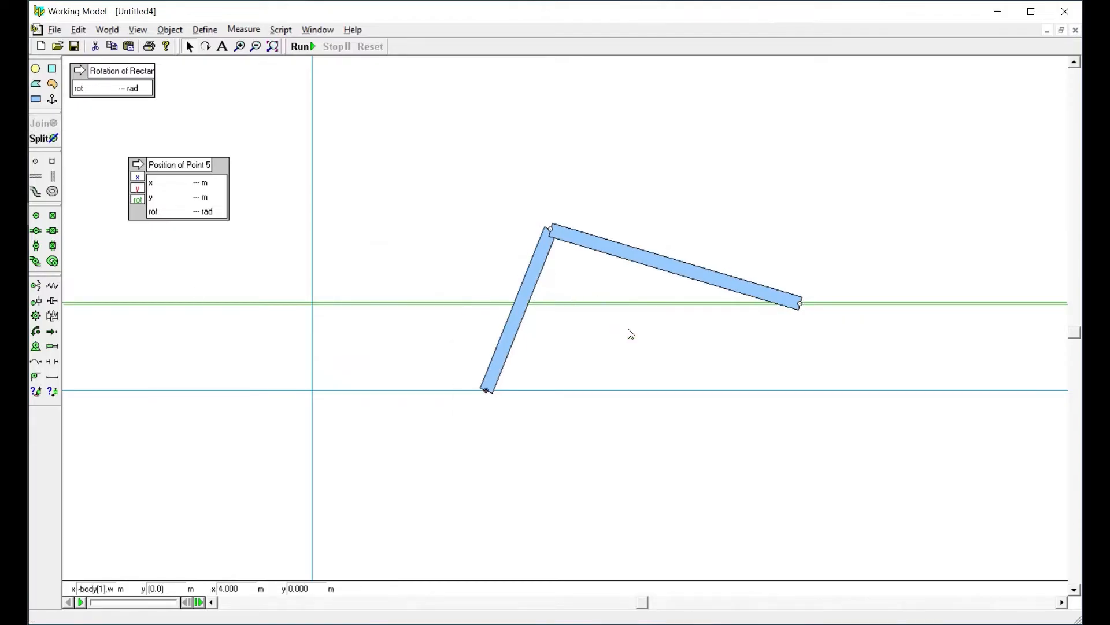
click(625, 344)
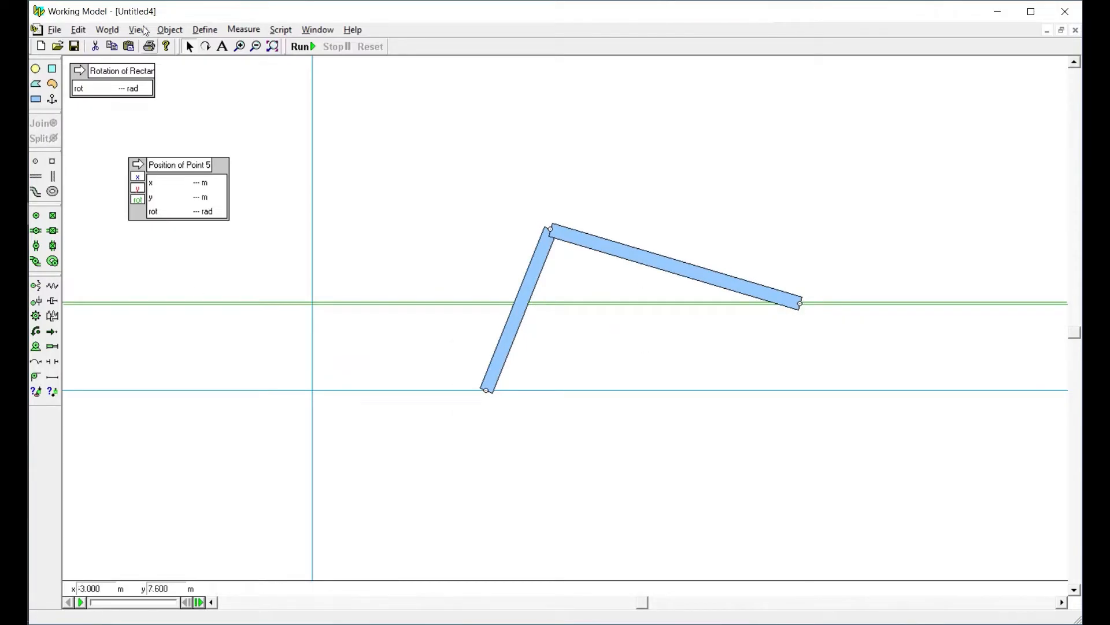
Run and reset the simulation of the relocated linkage, and select the first bar's ground pin
click(301, 46)
click(371, 46)
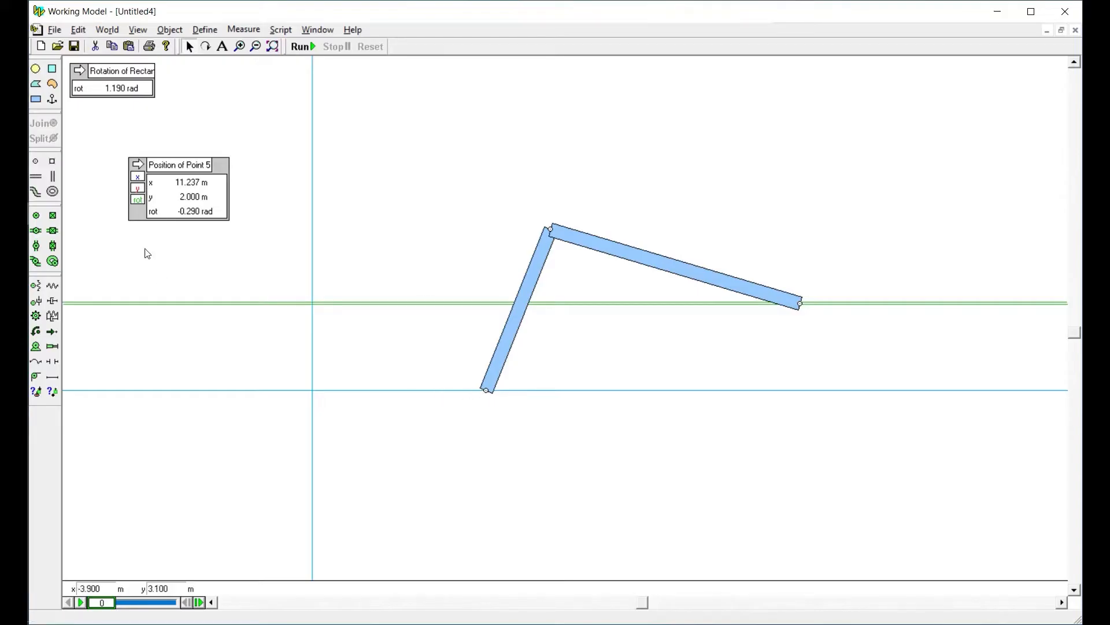
click(486, 391)
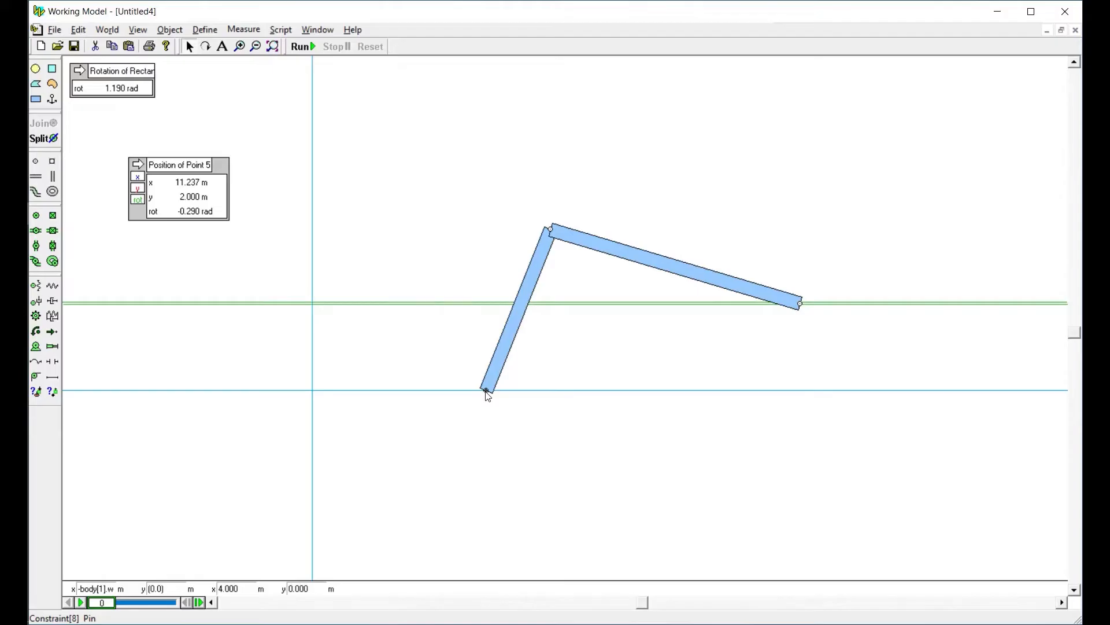
Subtract 4 from the x equation of the Position of Point 5 meter, and run and reset the simulation
double_click(238, 589)
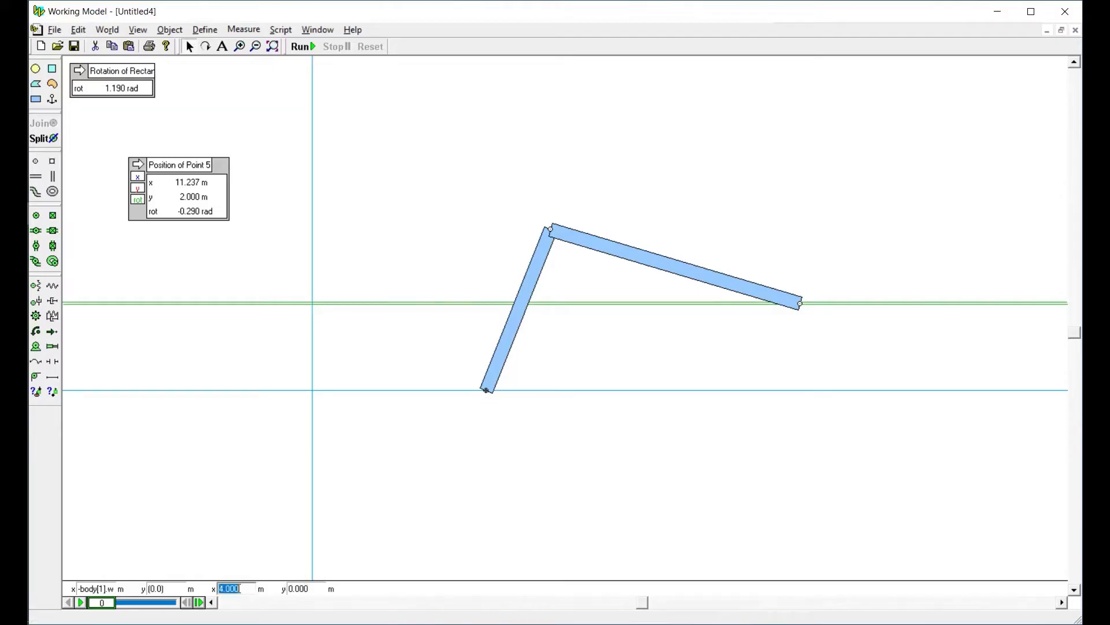
double_click(185, 203)
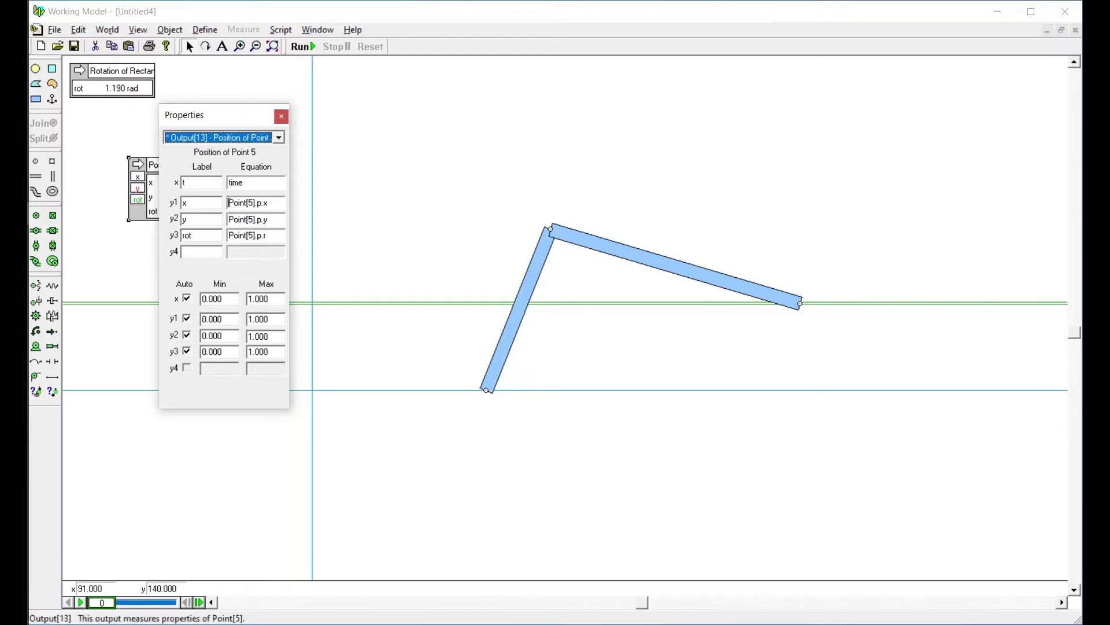
click(276, 204)
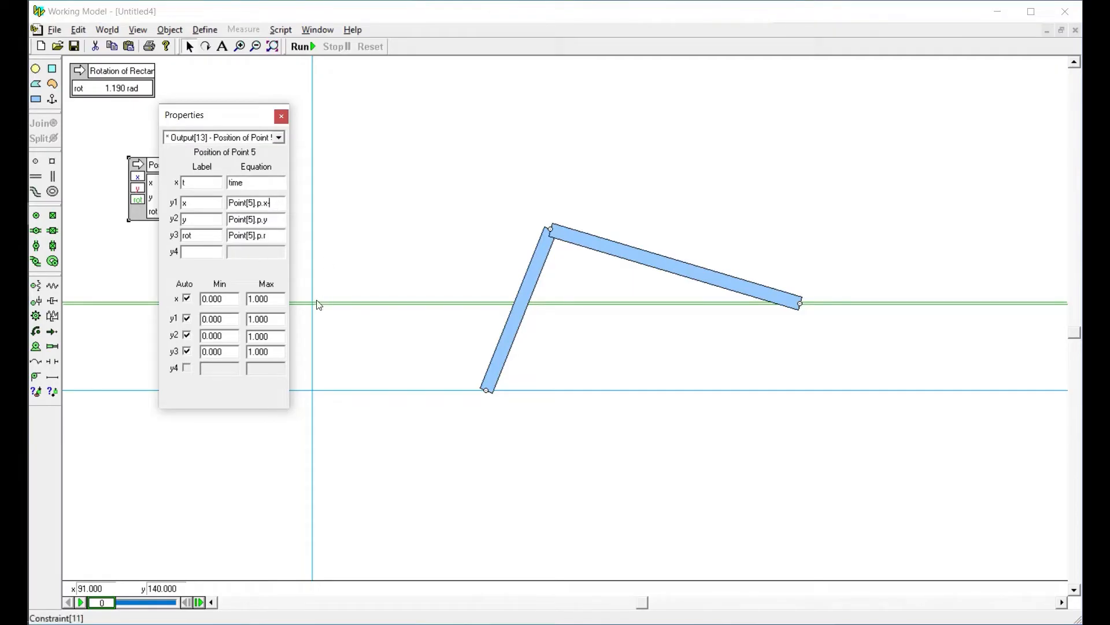
click(281, 116)
click(306, 47)
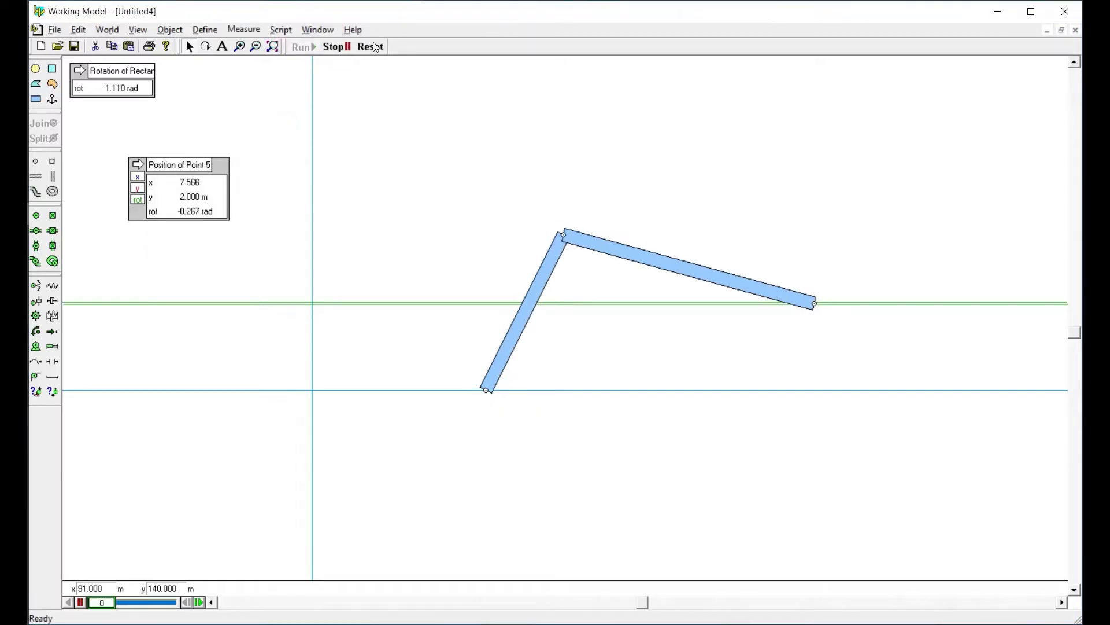
click(370, 48)
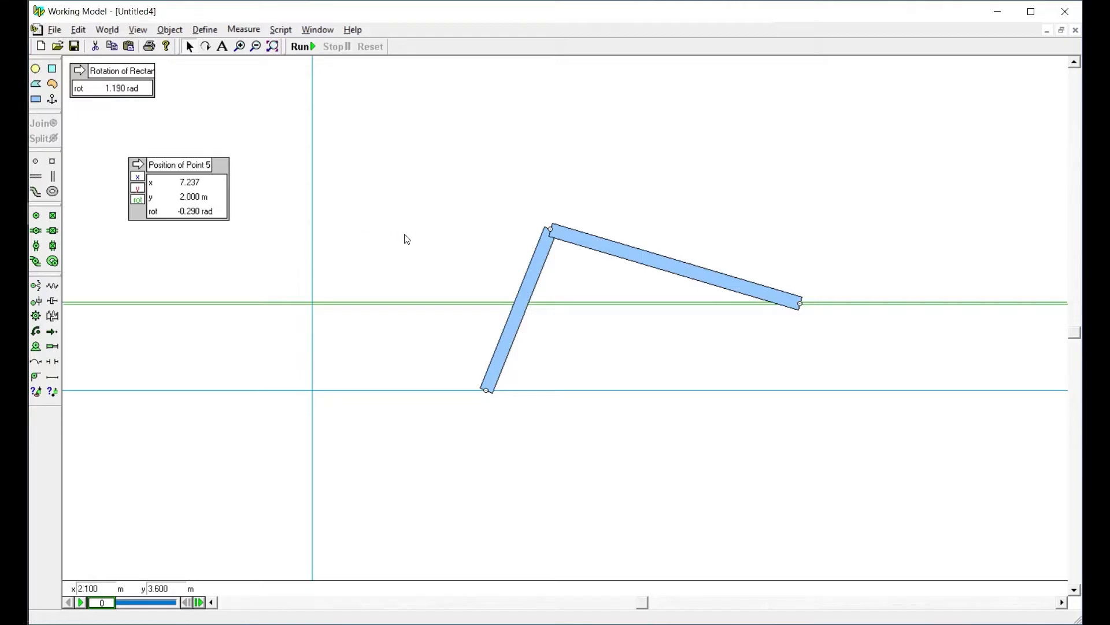
Set the horizontal slot's angle to 1 rad and swing the first bar back above the horizontal axis
click(386, 303)
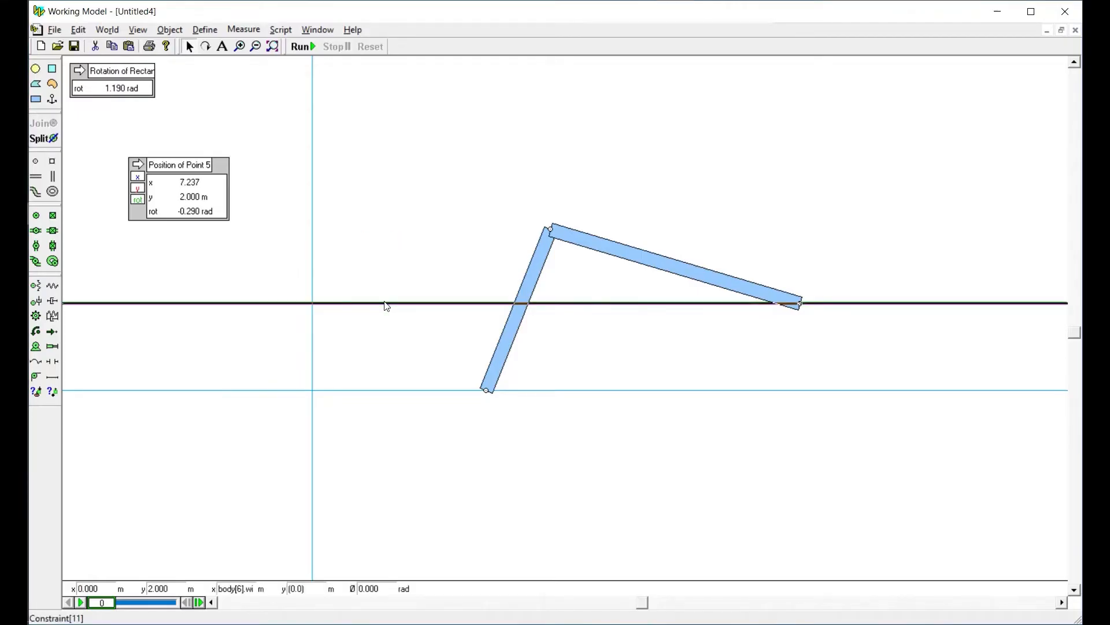
click(398, 237)
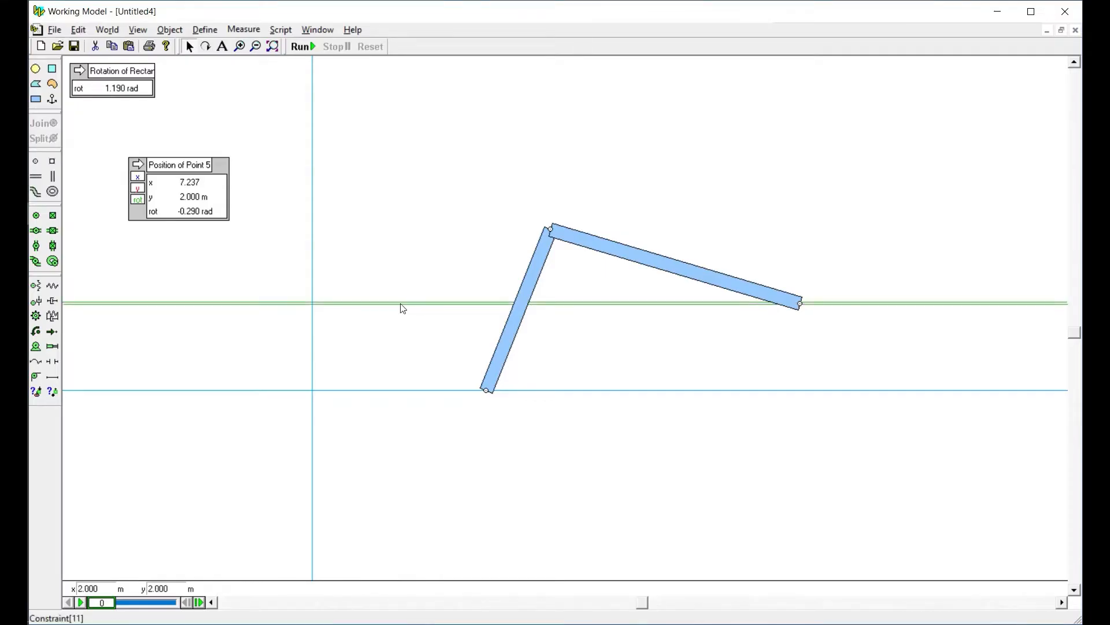
click(403, 303)
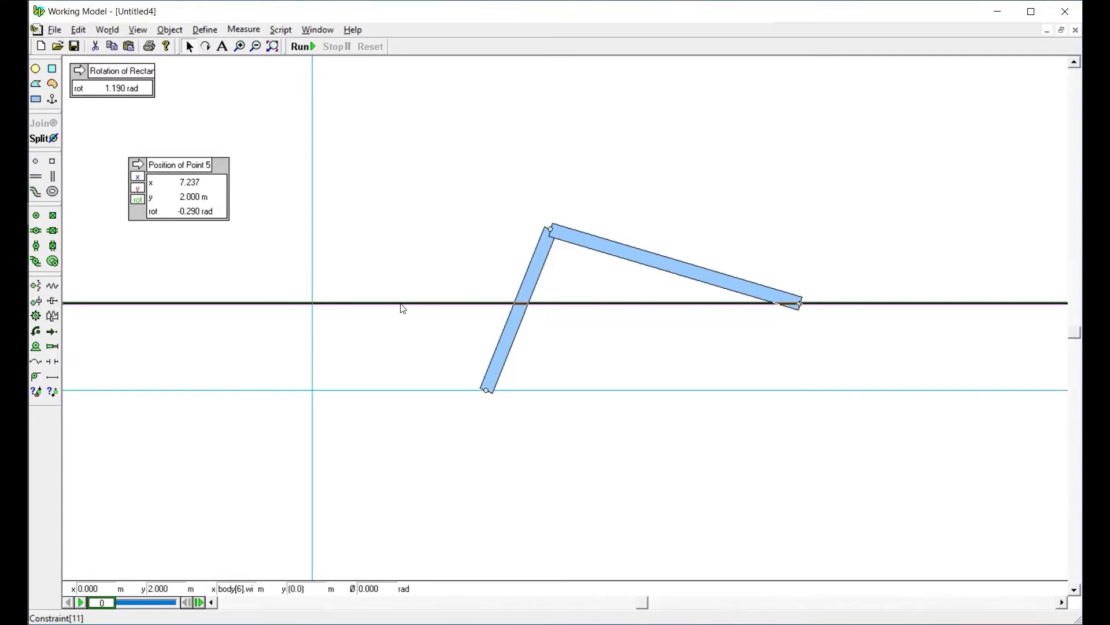
click(386, 592)
text(1)
key(Return)
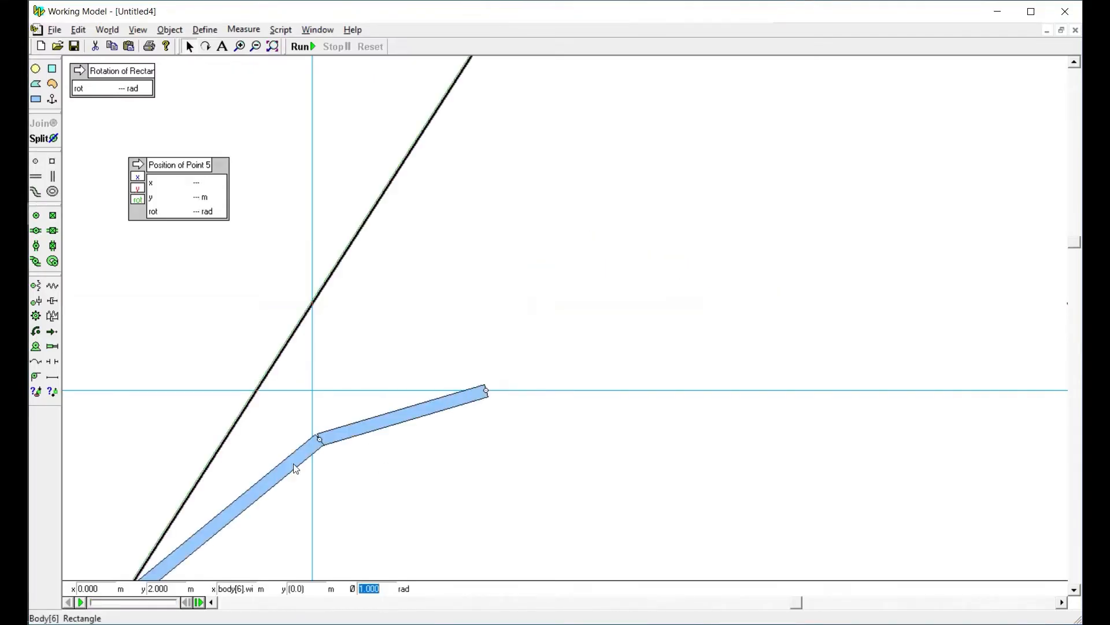
click(381, 406)
drag(380, 407, 509, 333)
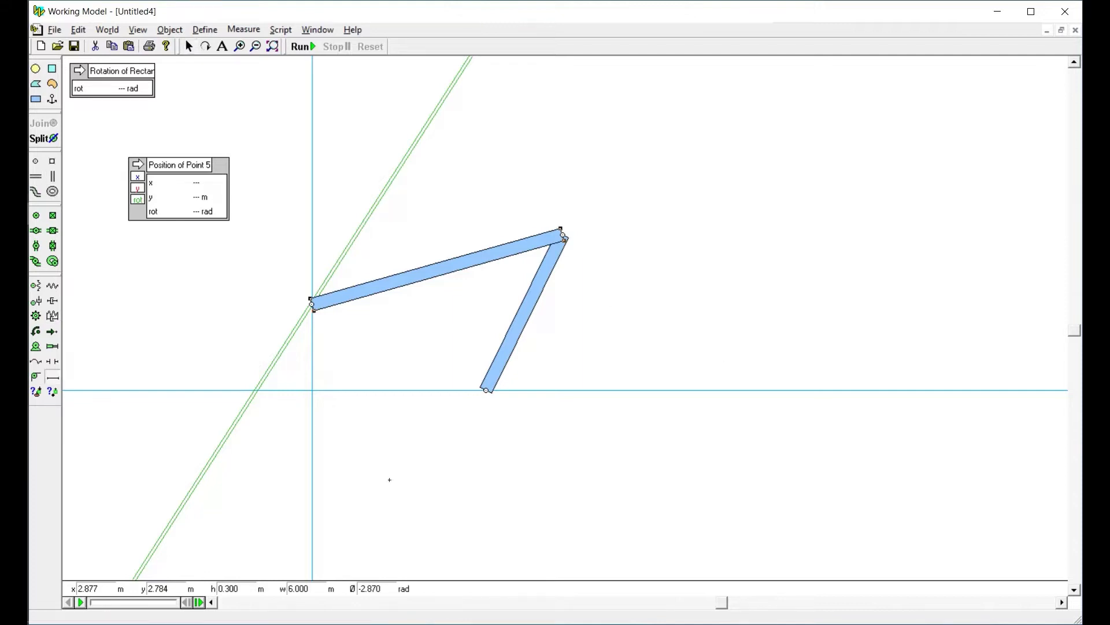
drag(629, 527, 933, 170)
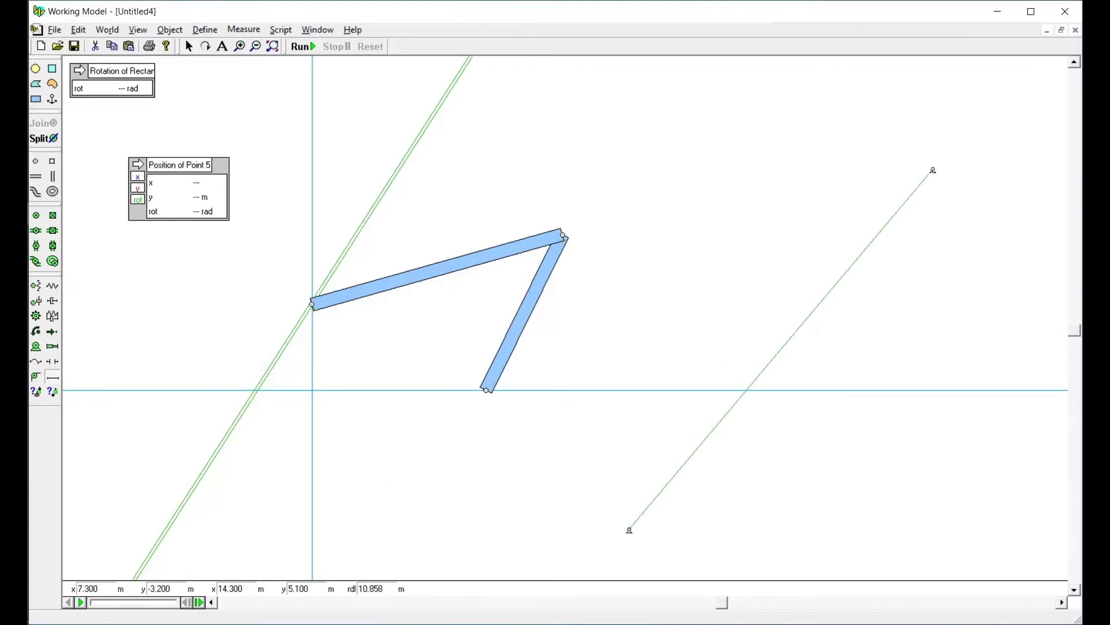
click(789, 297)
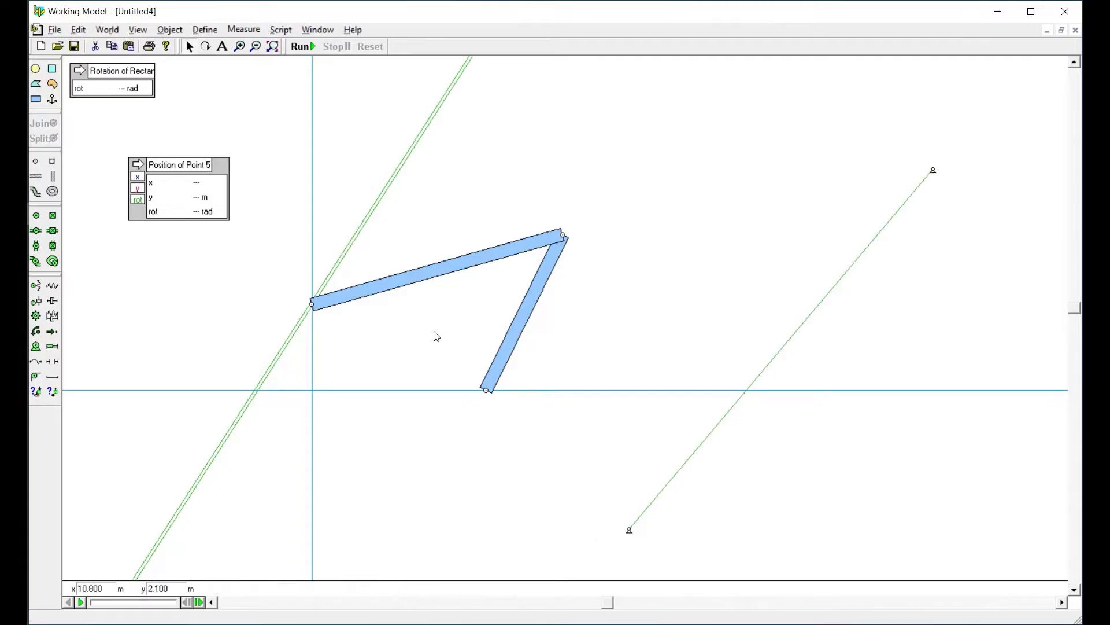
click(307, 318)
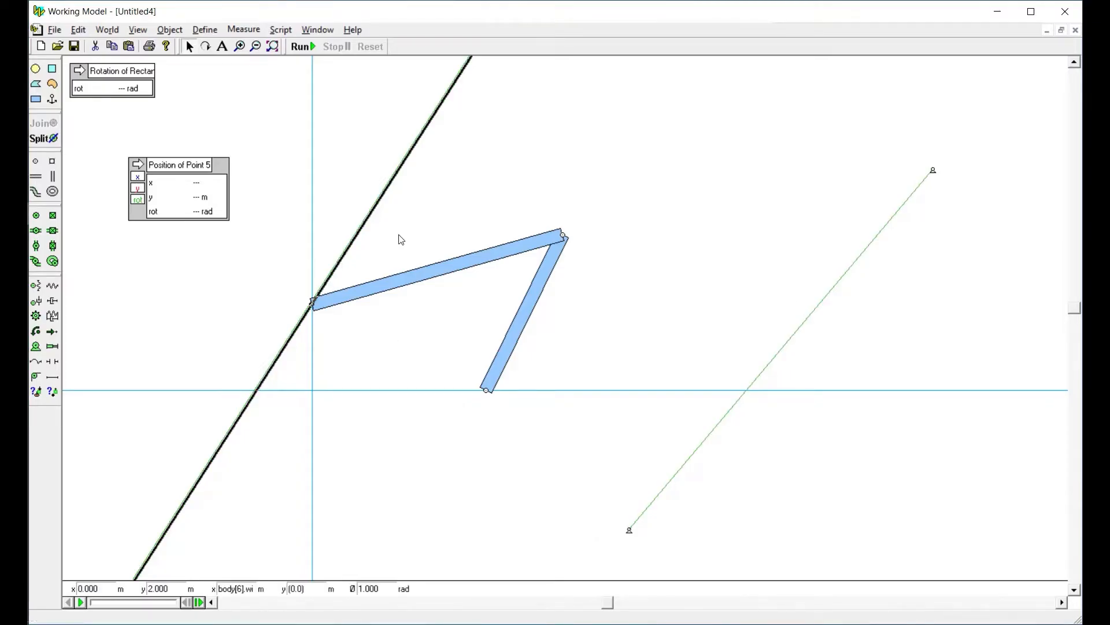
click(789, 345)
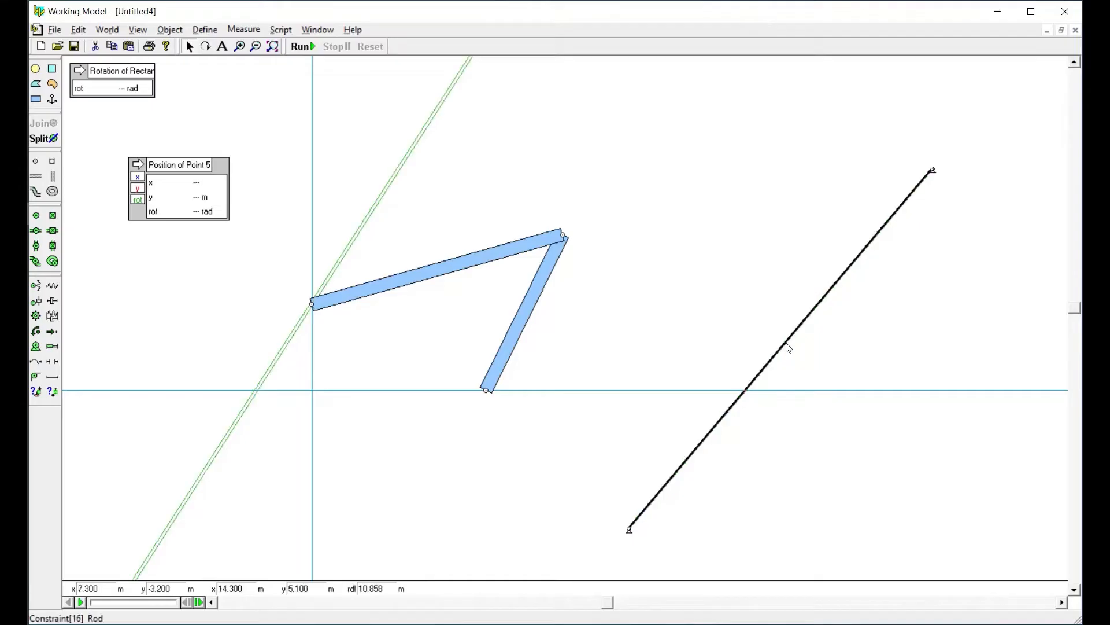
key(Delete)
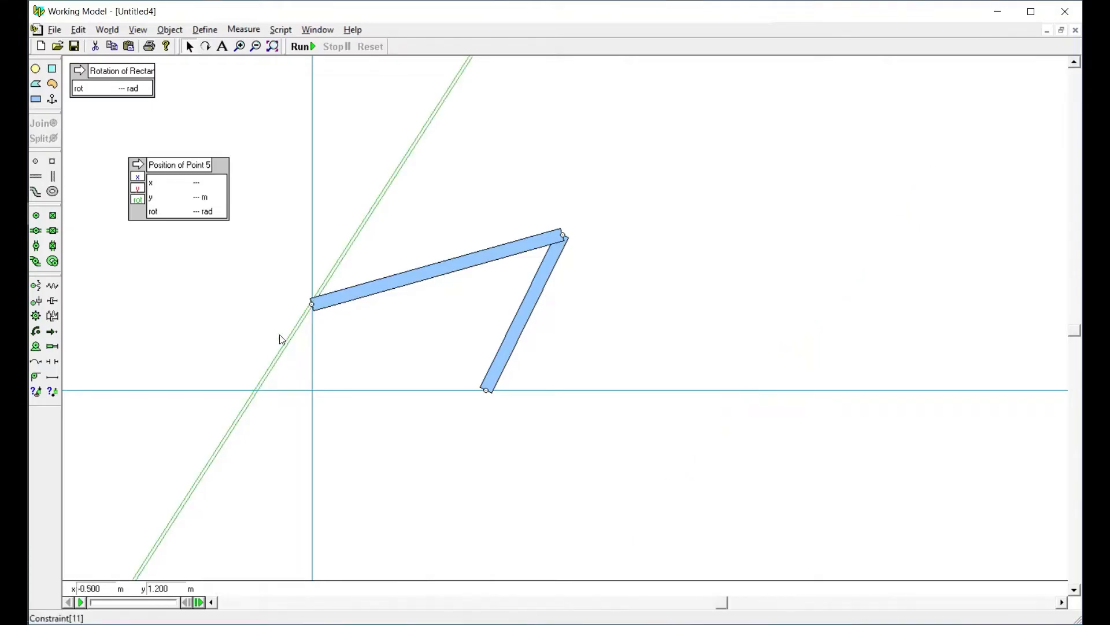
Examine the inclined slot's base coordinates and angle, and the coordinates of the first bar's ground pin
click(296, 340)
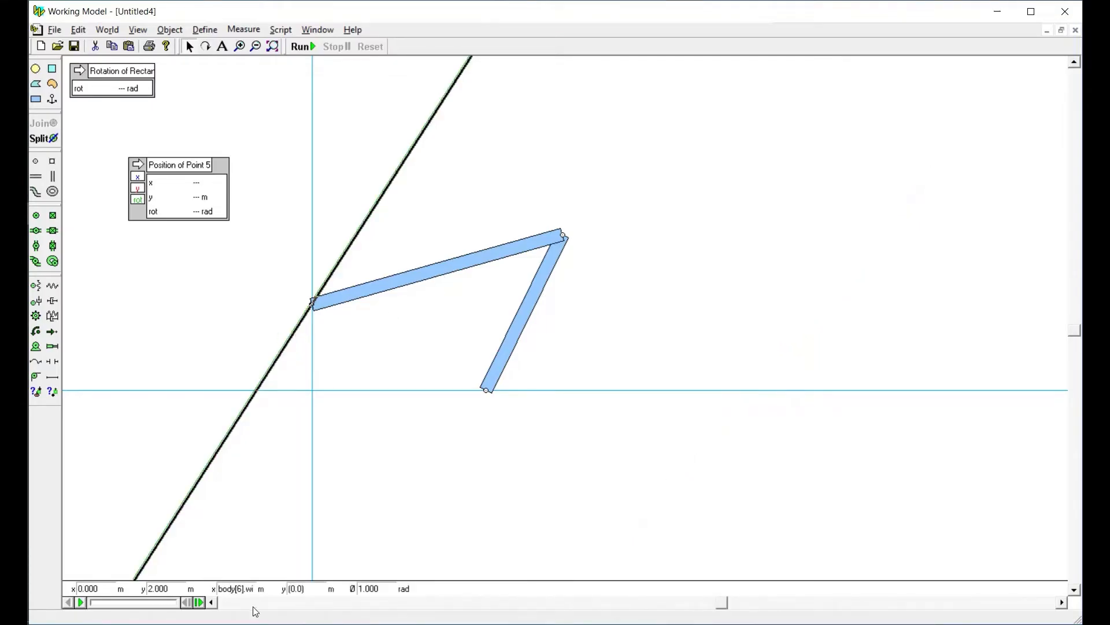
click(88, 589)
key(Tab)
click(90, 591)
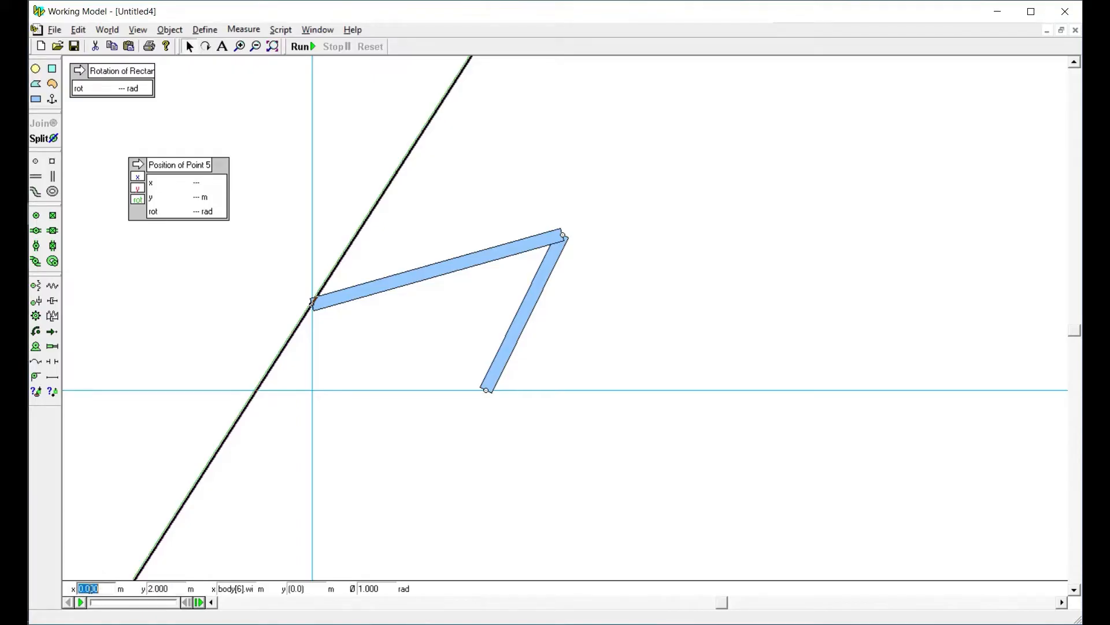
click(405, 496)
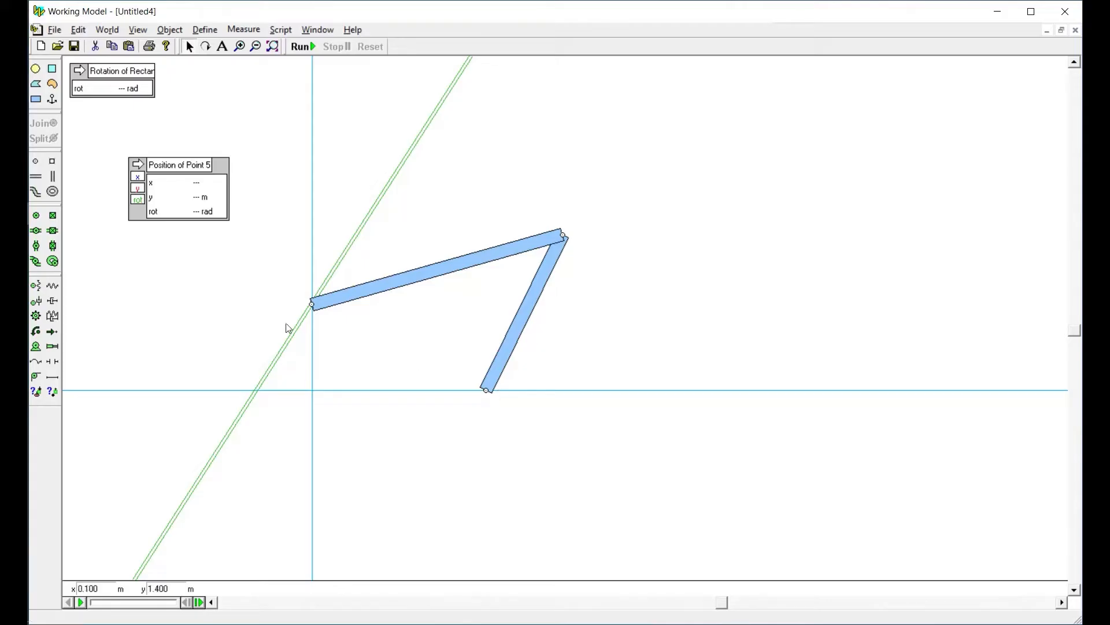
click(288, 343)
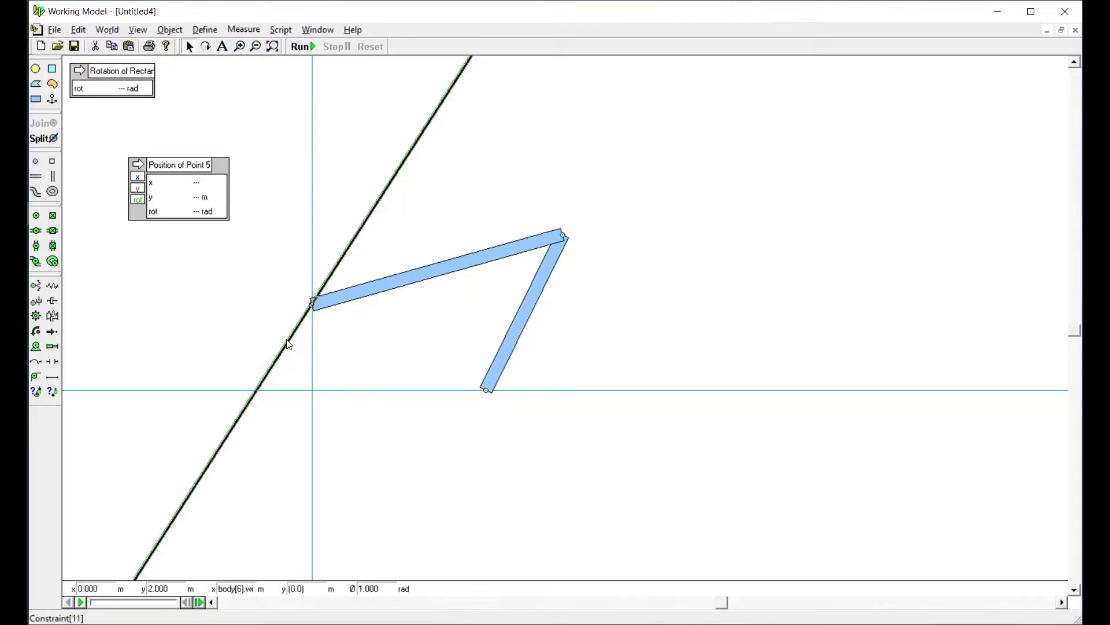
click(487, 389)
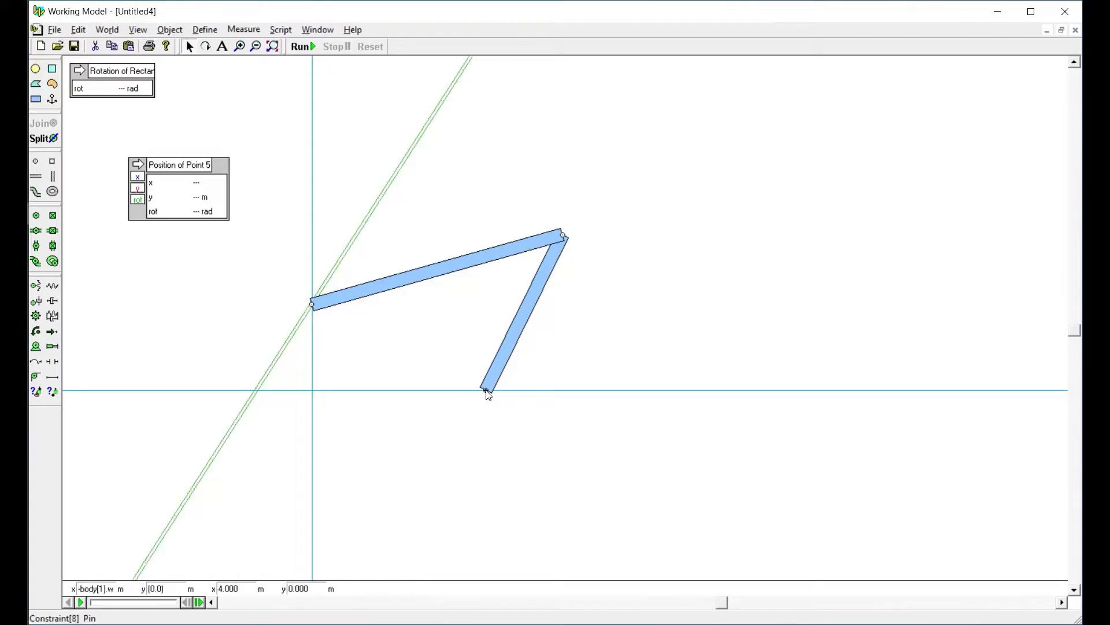
click(510, 443)
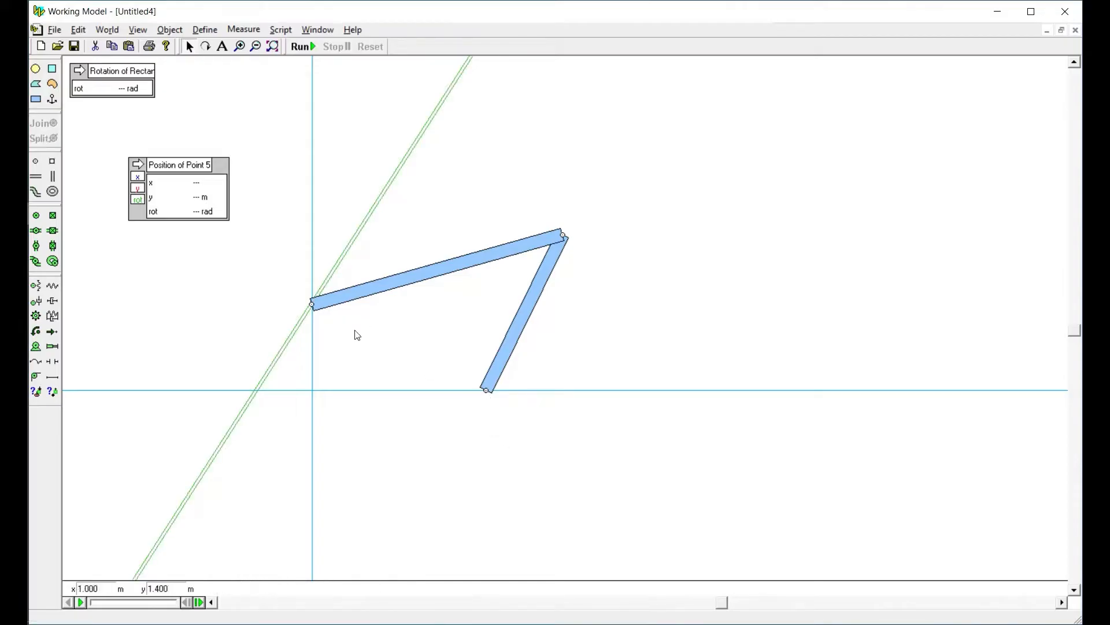
Delete the inclined slot and the first bar's ground pin at x 4 m
click(293, 341)
key(Delete)
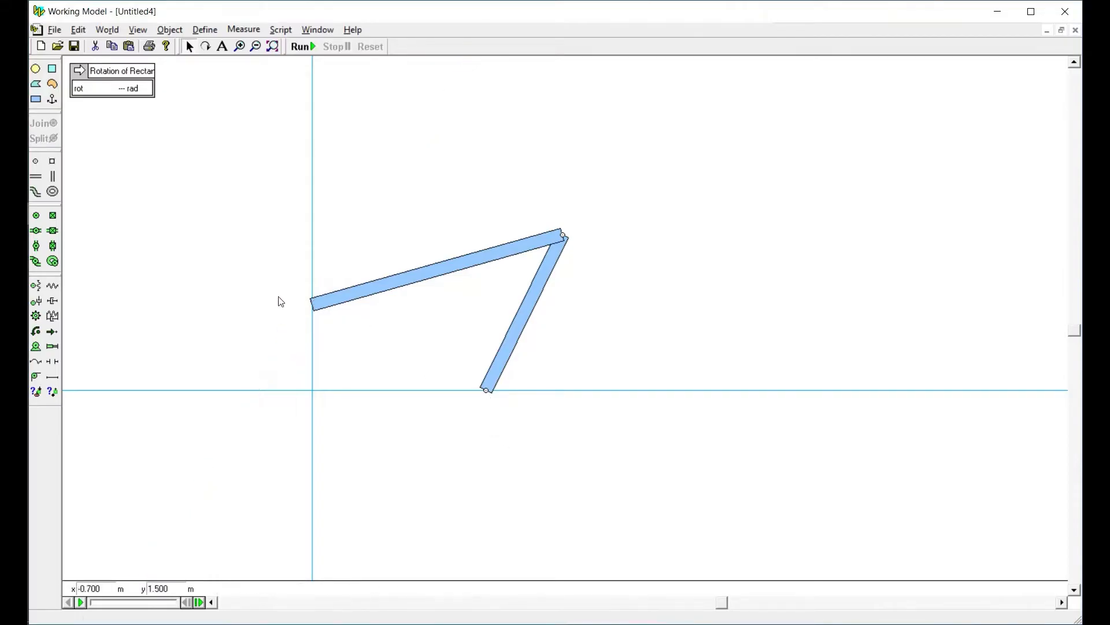
drag(324, 300, 646, 265)
drag(436, 446, 711, 575)
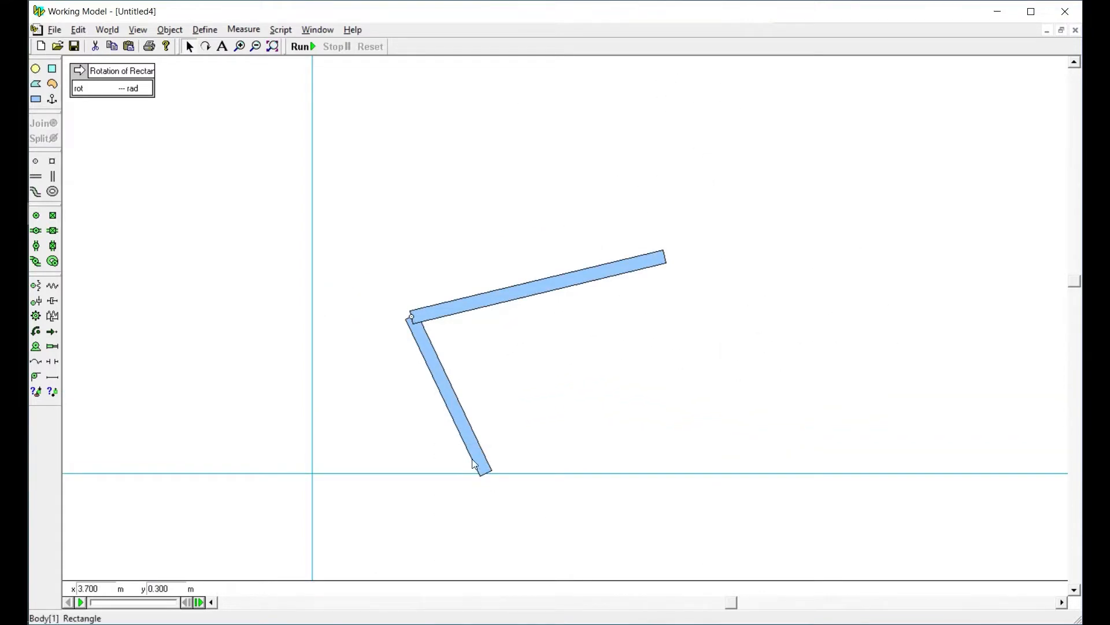
Move the linkage near the origin and pin the first bar's free end there by joining two new point elements
drag(480, 466, 297, 434)
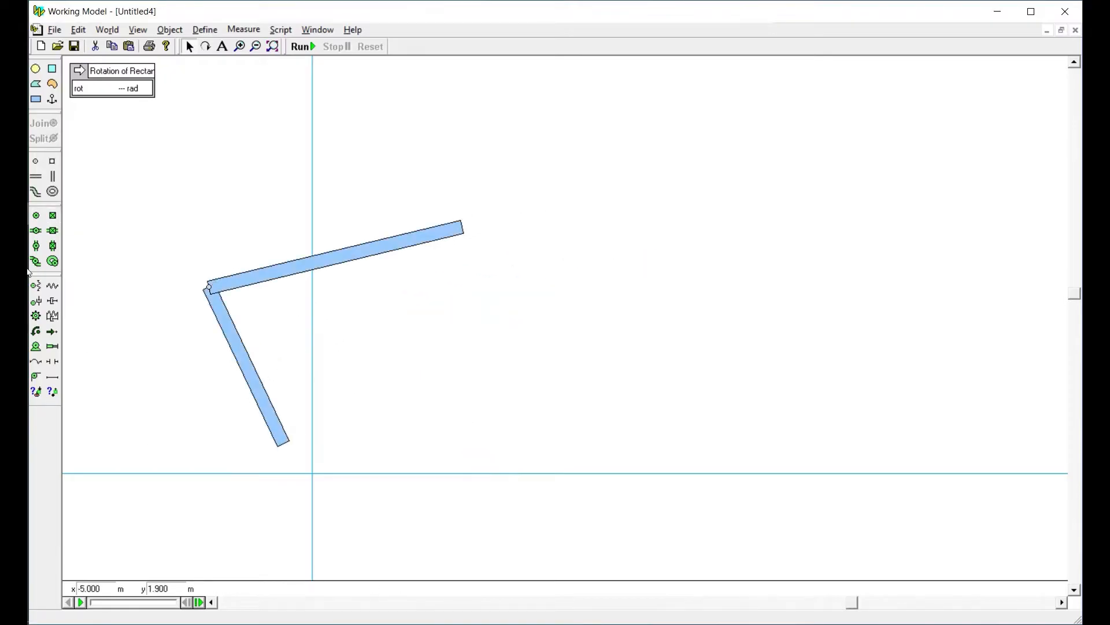
click(41, 175)
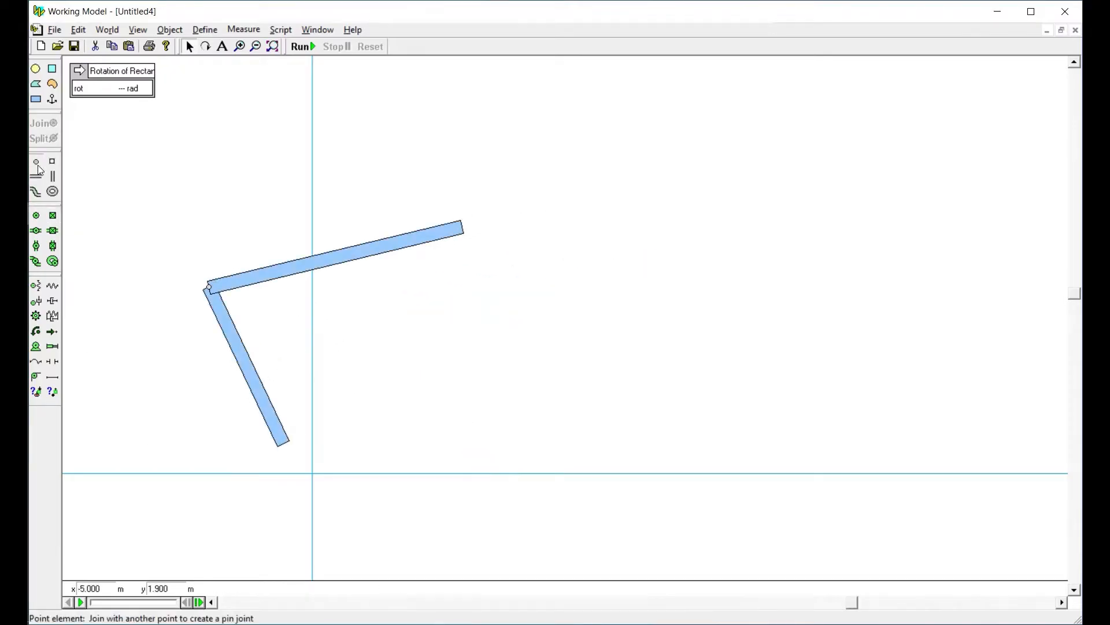
click(284, 444)
click(312, 473)
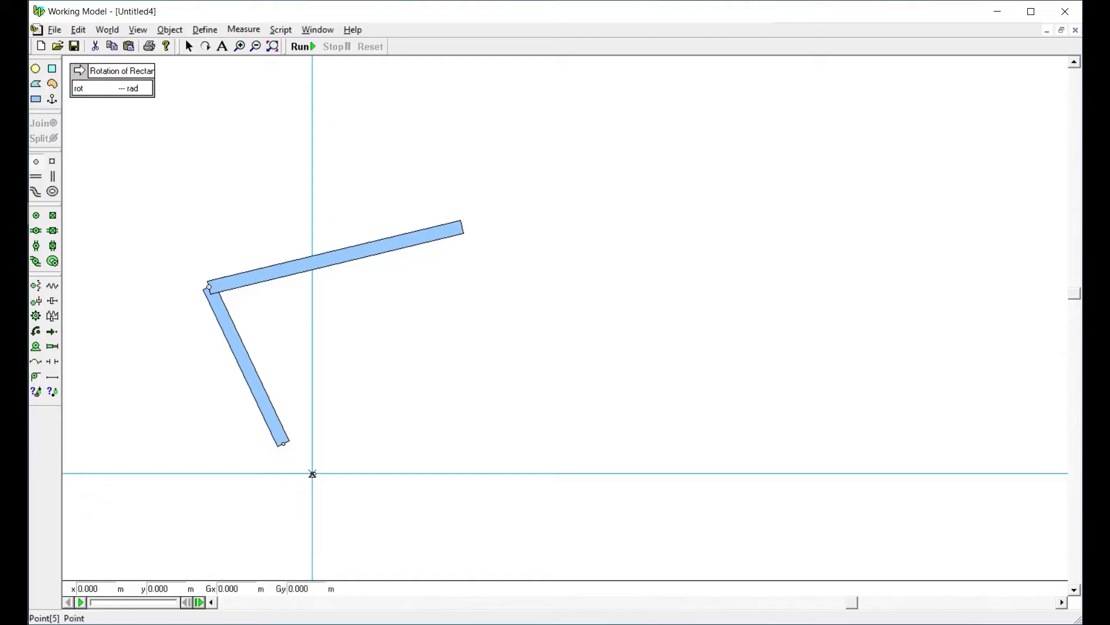
drag(225, 439, 349, 506)
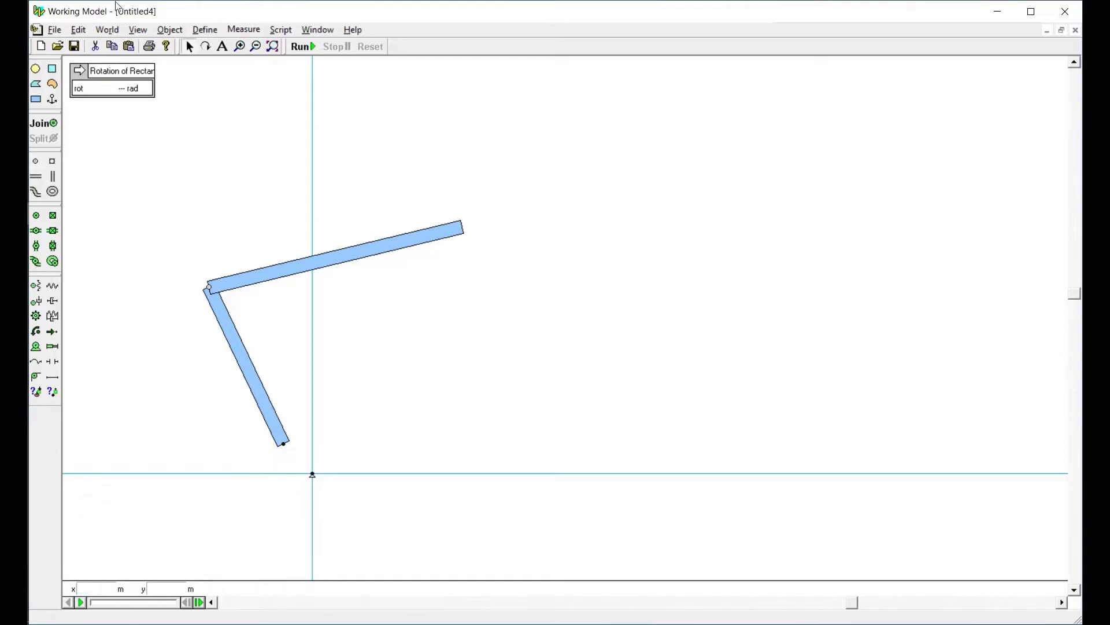
click(41, 123)
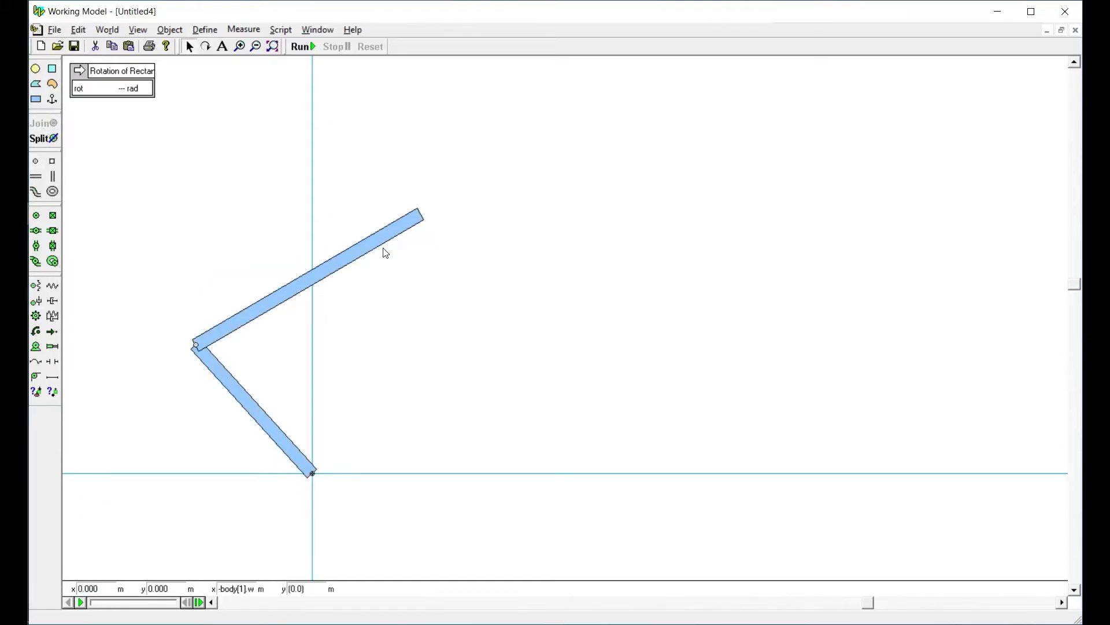
Draw an inclined rod from about x 5.8, y -1.8 m to x 10.5, y 5.3 m, and swing the second bar's free end toward it
drag(386, 240, 511, 403)
click(53, 377)
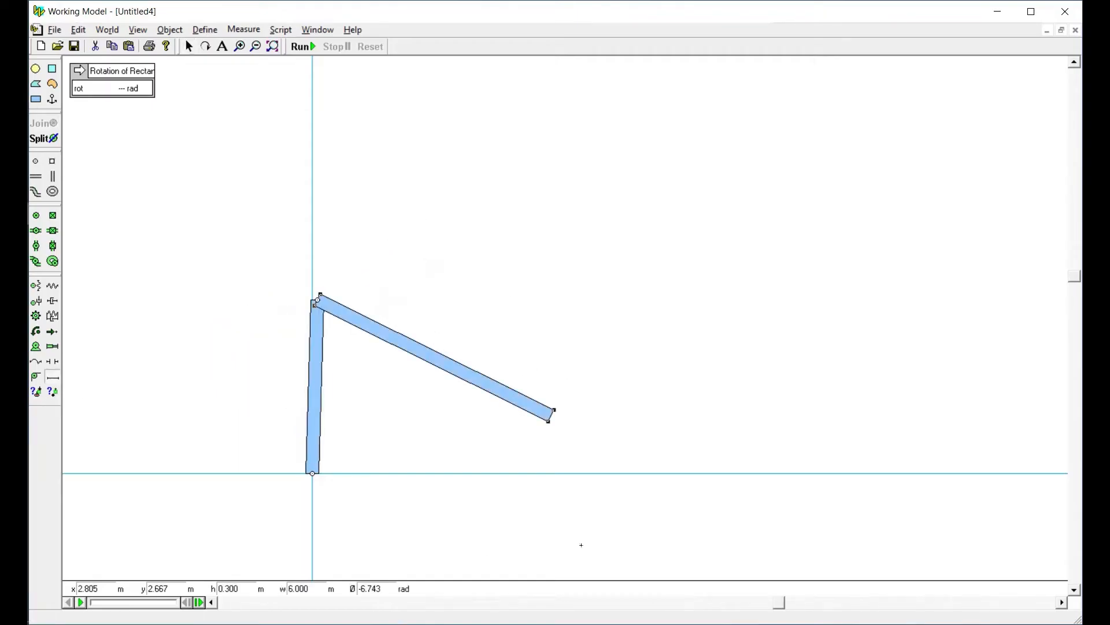
drag(564, 553, 768, 245)
drag(650, 607, 554, 619)
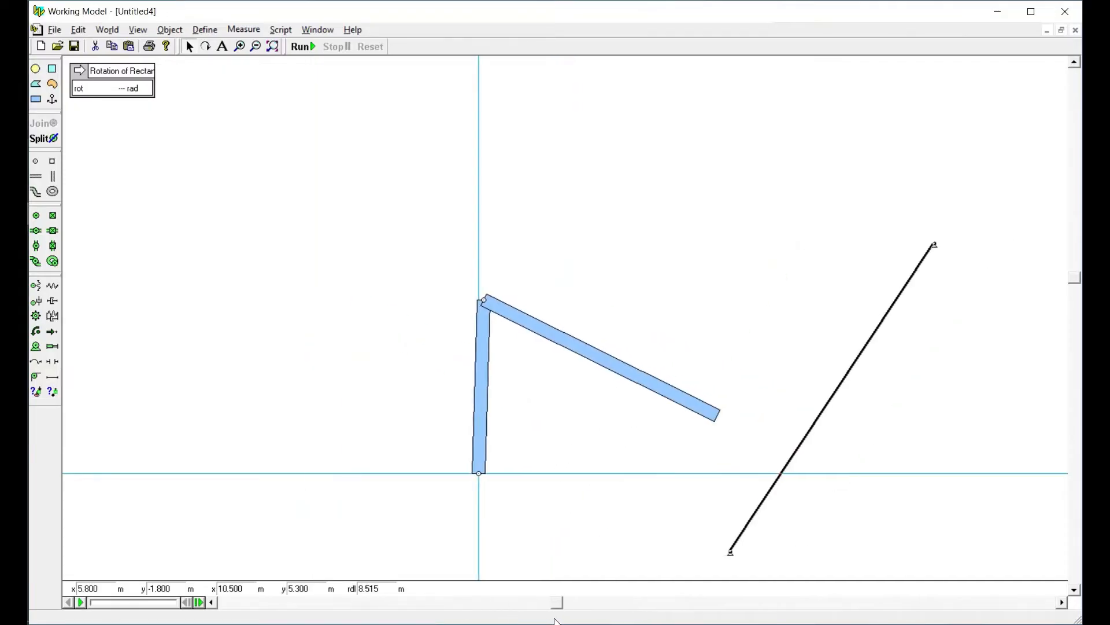
click(1073, 588)
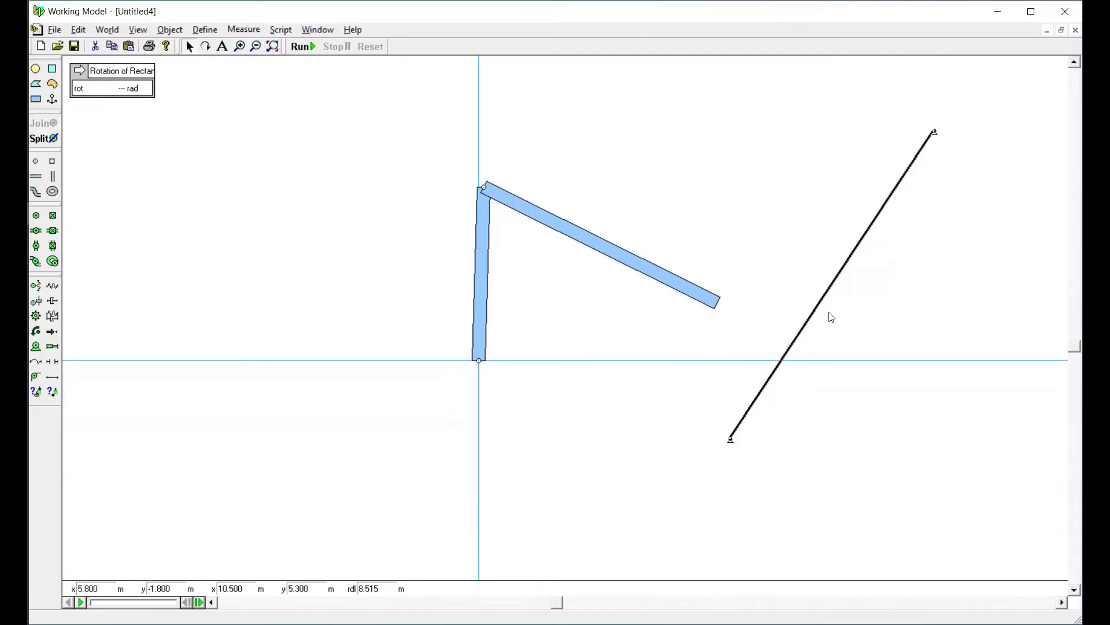
drag(694, 298, 762, 304)
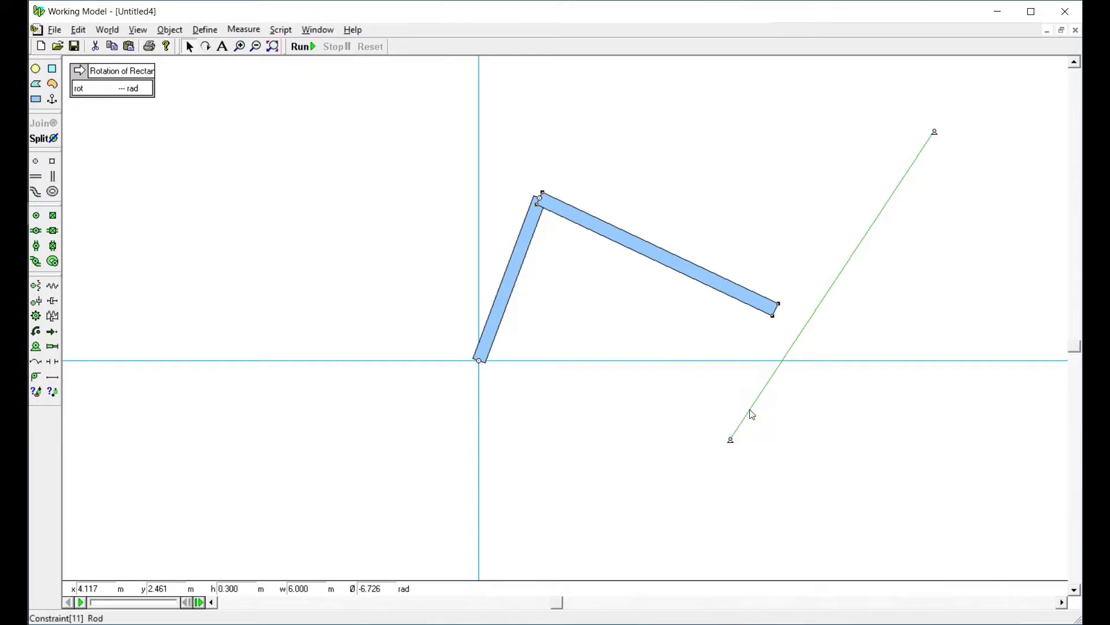
Shift the inclined rod beside the second bar, and delete it
drag(752, 414, 711, 473)
click(692, 439)
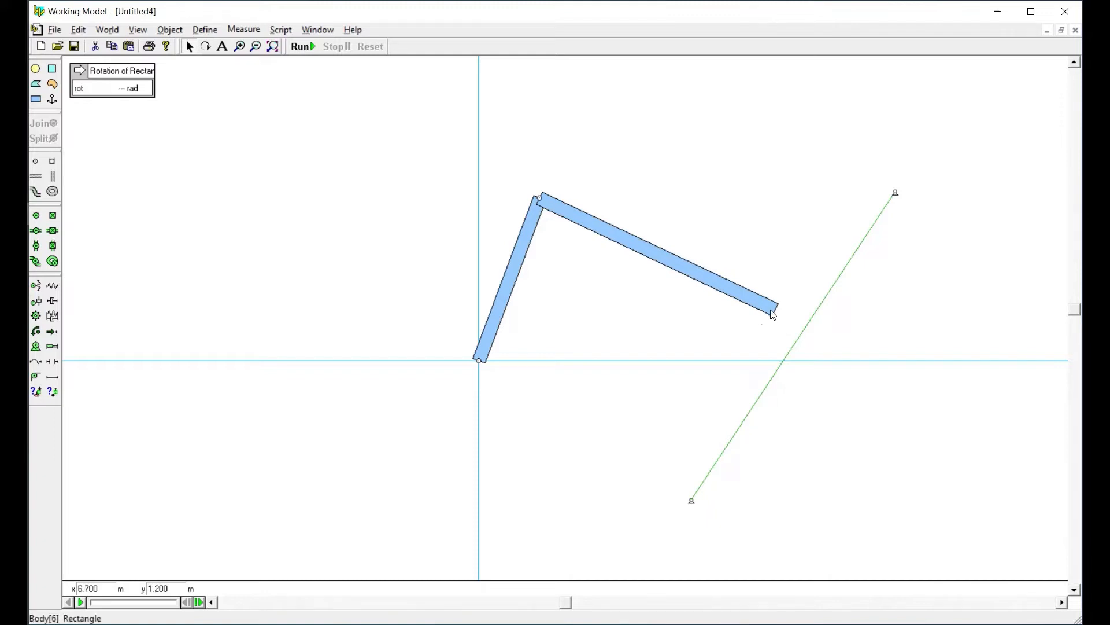
click(480, 362)
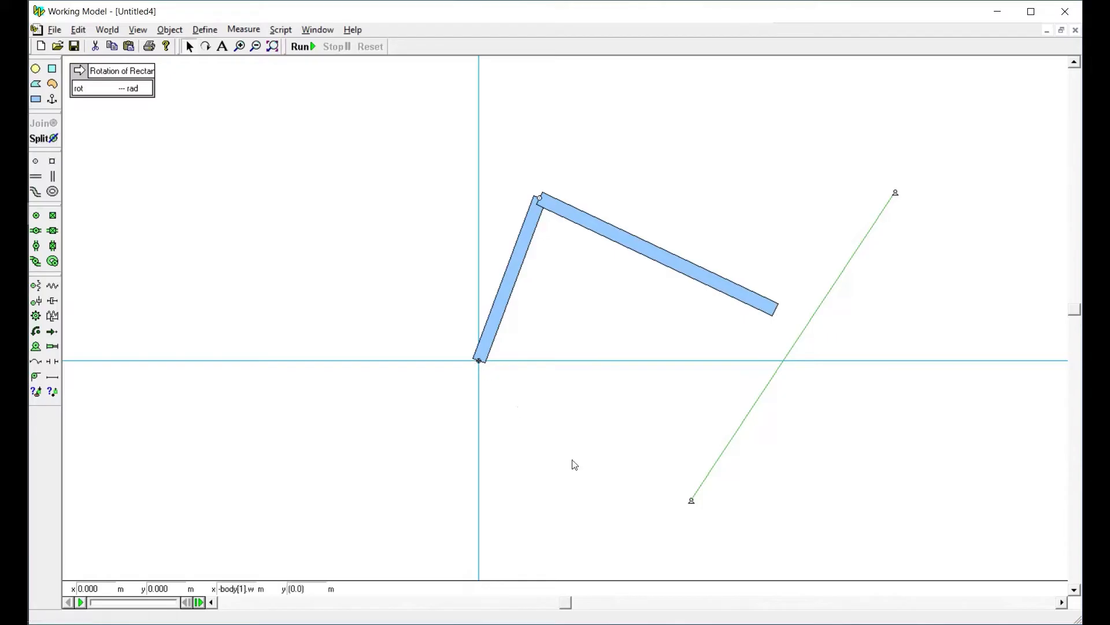
click(707, 480)
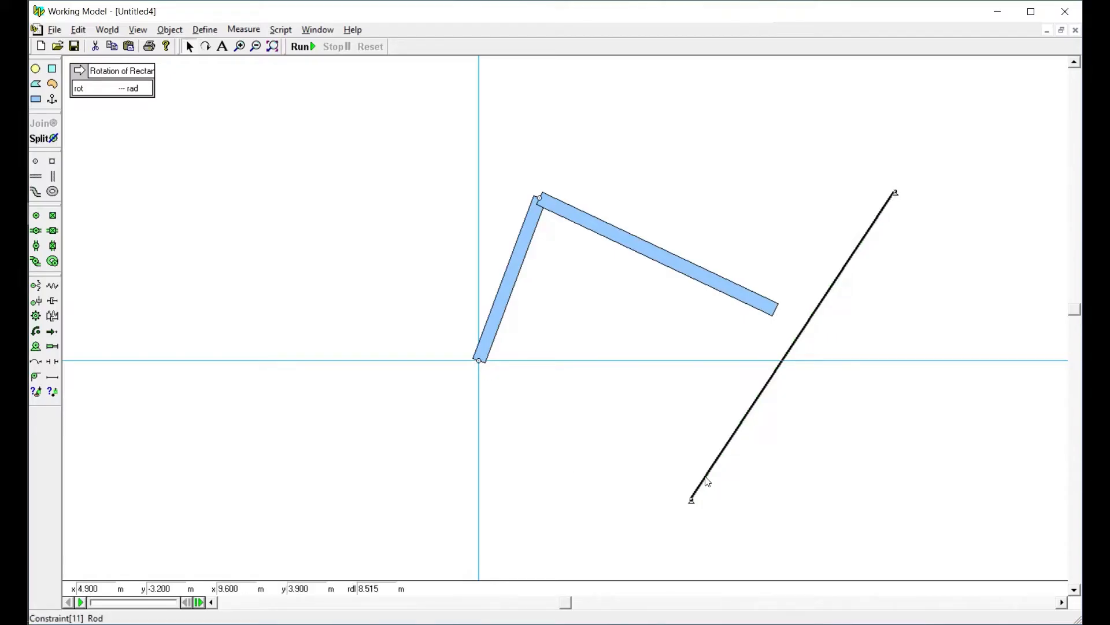
drag(707, 481, 689, 489)
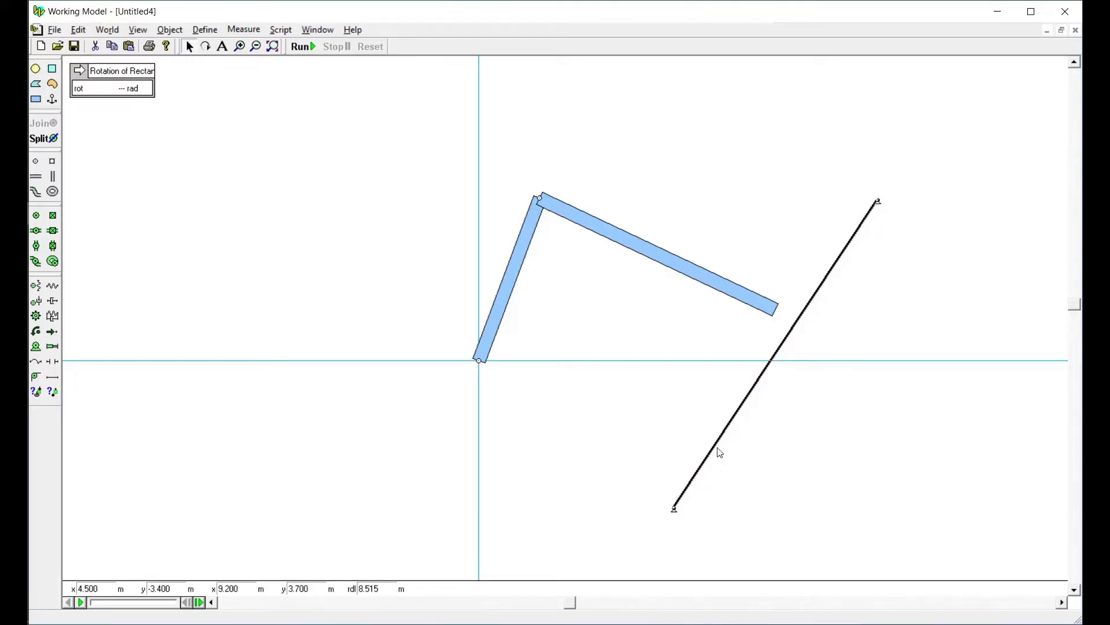
key(Delete)
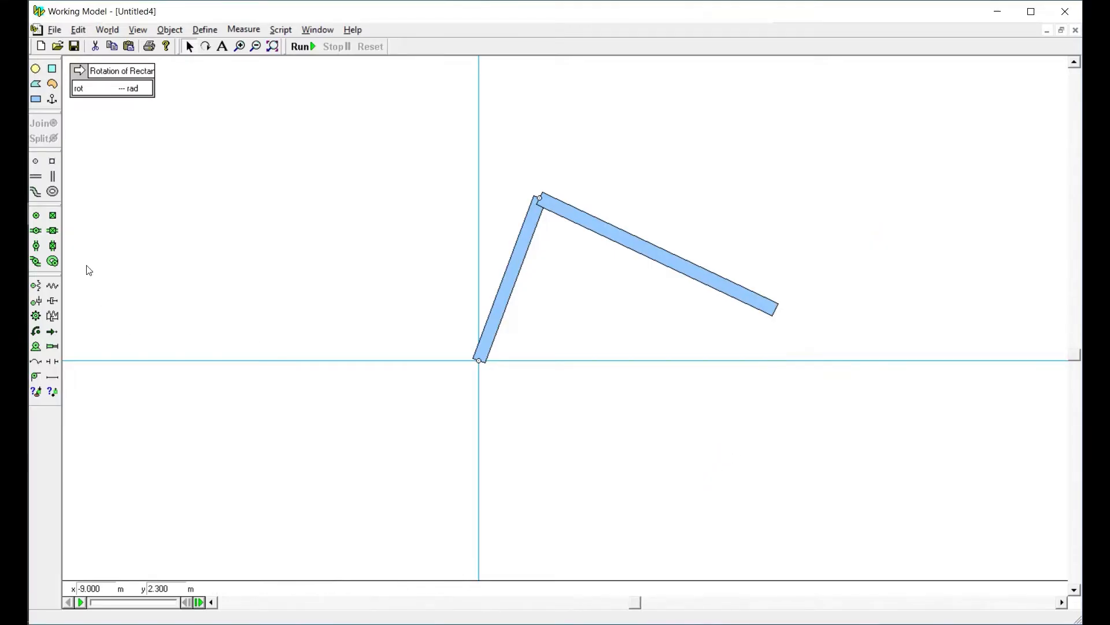
Draw a force vector from about x 2.8, y -1.4 m to the first bar's ground pin at the origin
click(52, 332)
drag(601, 464, 720, 527)
drag(672, 501, 553, 400)
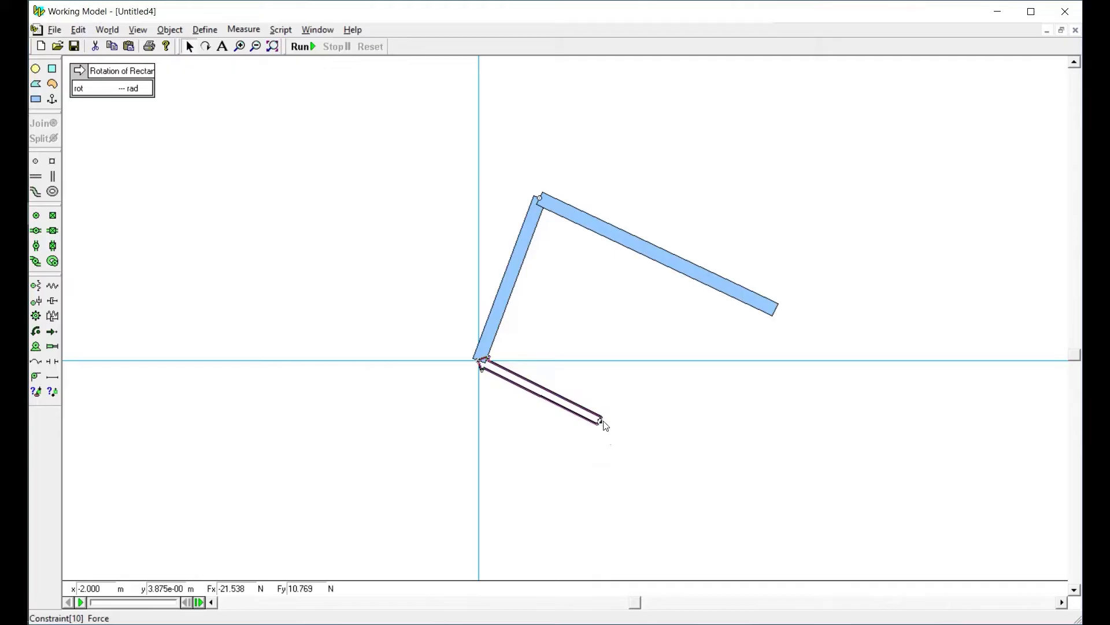
click(627, 441)
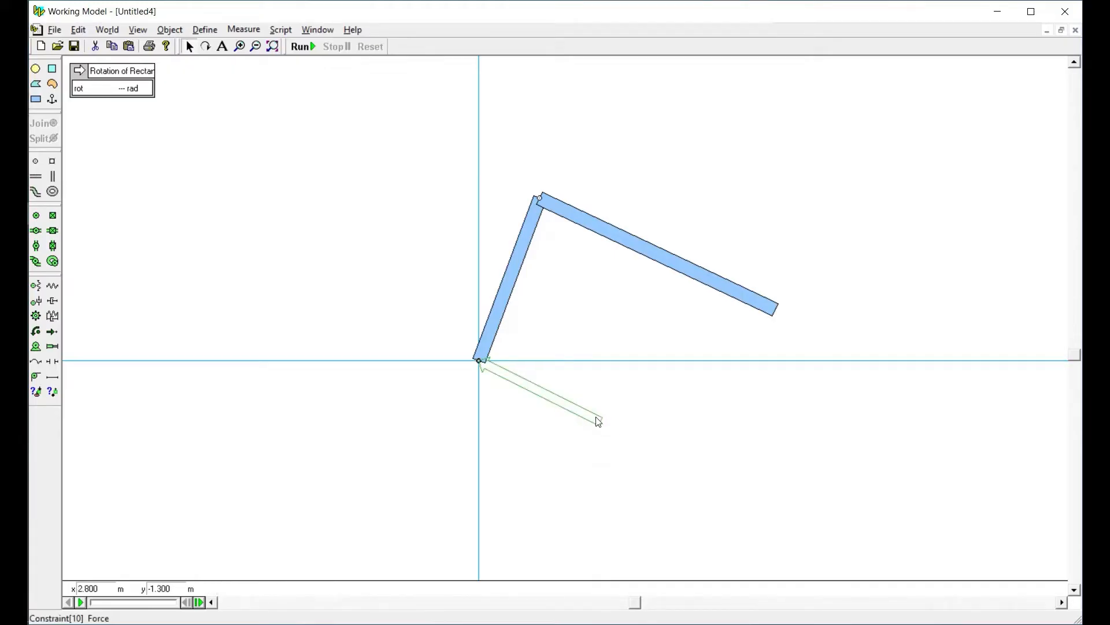
click(600, 423)
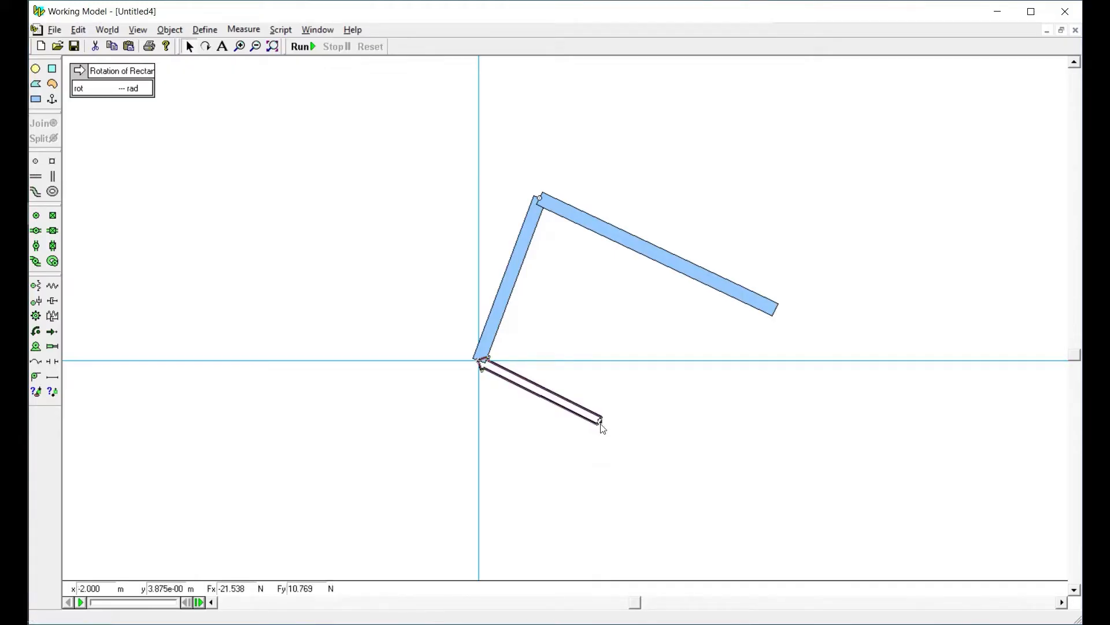
click(637, 454)
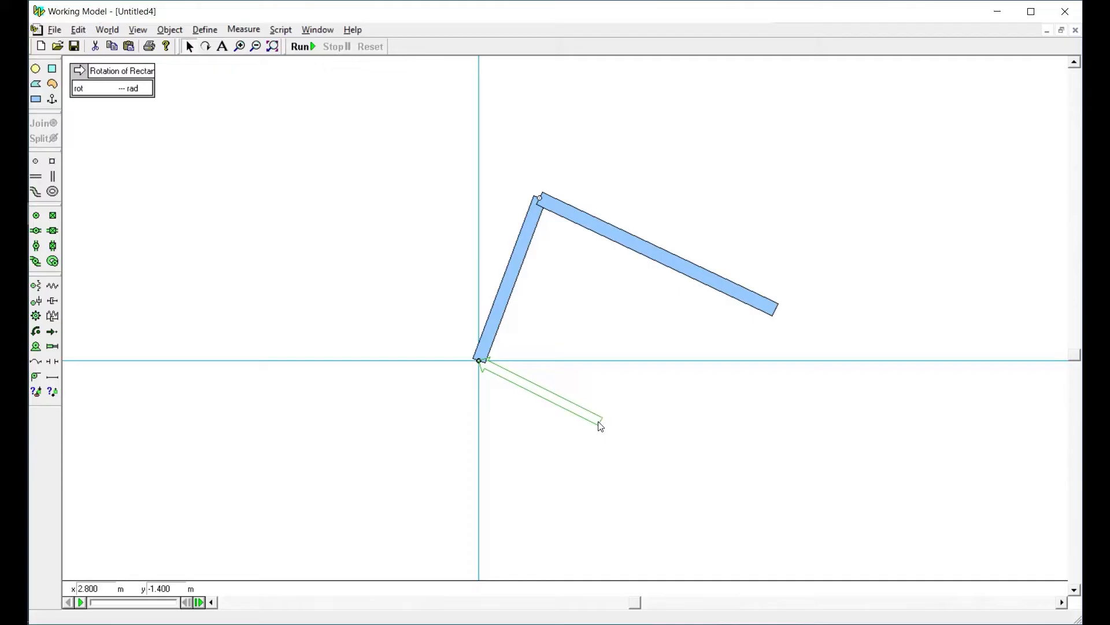
Place a horizontal slot below the linkage and set its base coordinates to x 2.8, y -1.4 m
click(36, 175)
click(643, 486)
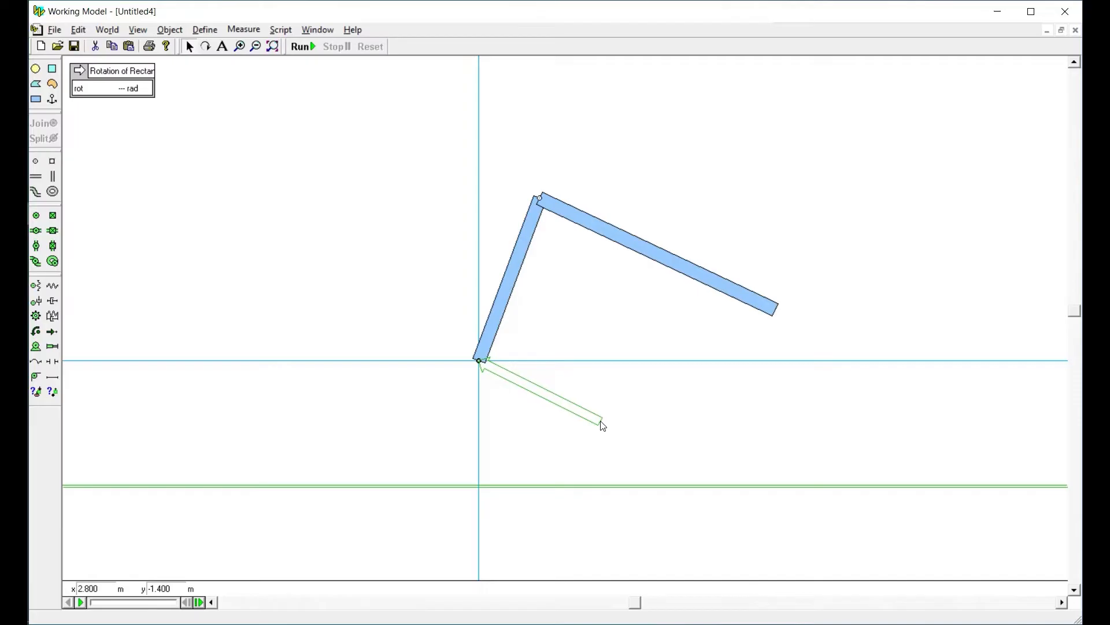
click(591, 486)
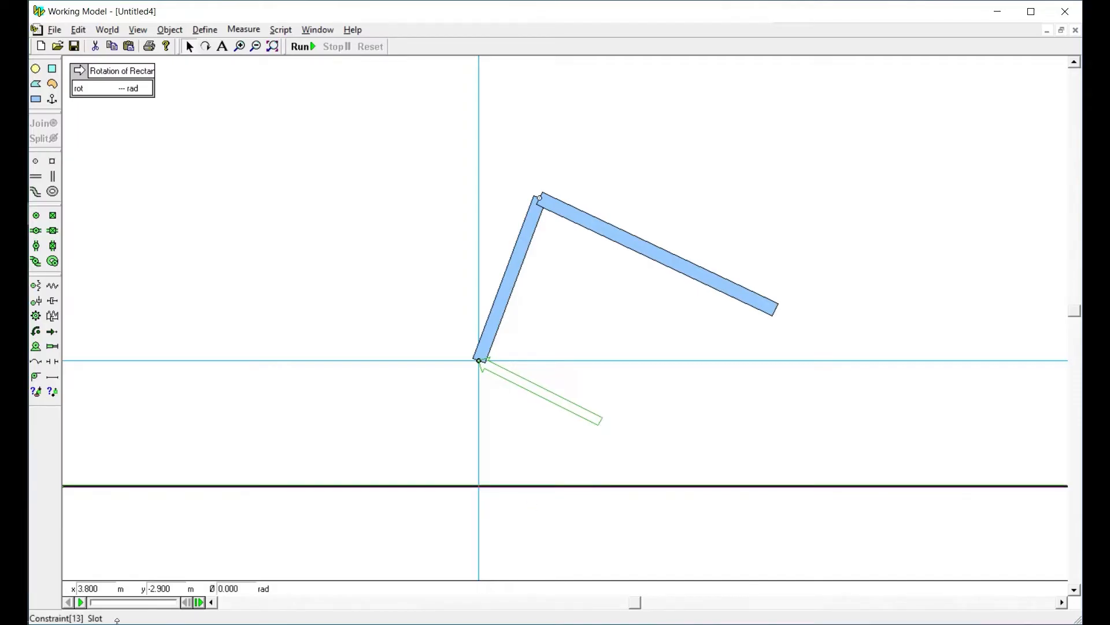
double_click(87, 588)
text(2.8)
key(Tab)
text(-1.4)
key(Return)
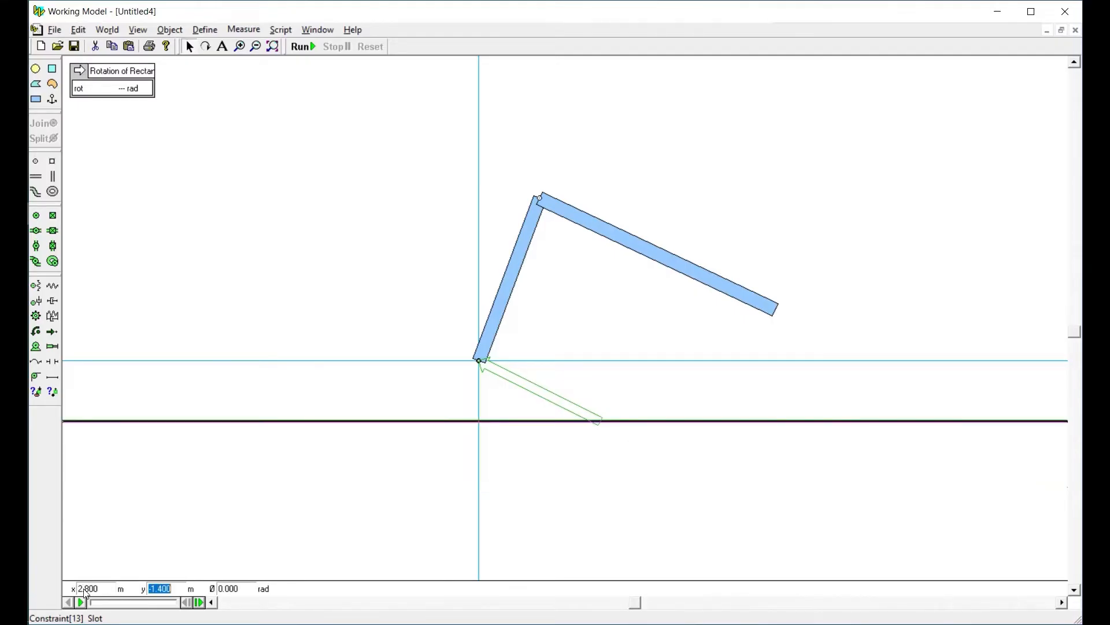
Set the slot's angle to 1 rad
click(243, 589)
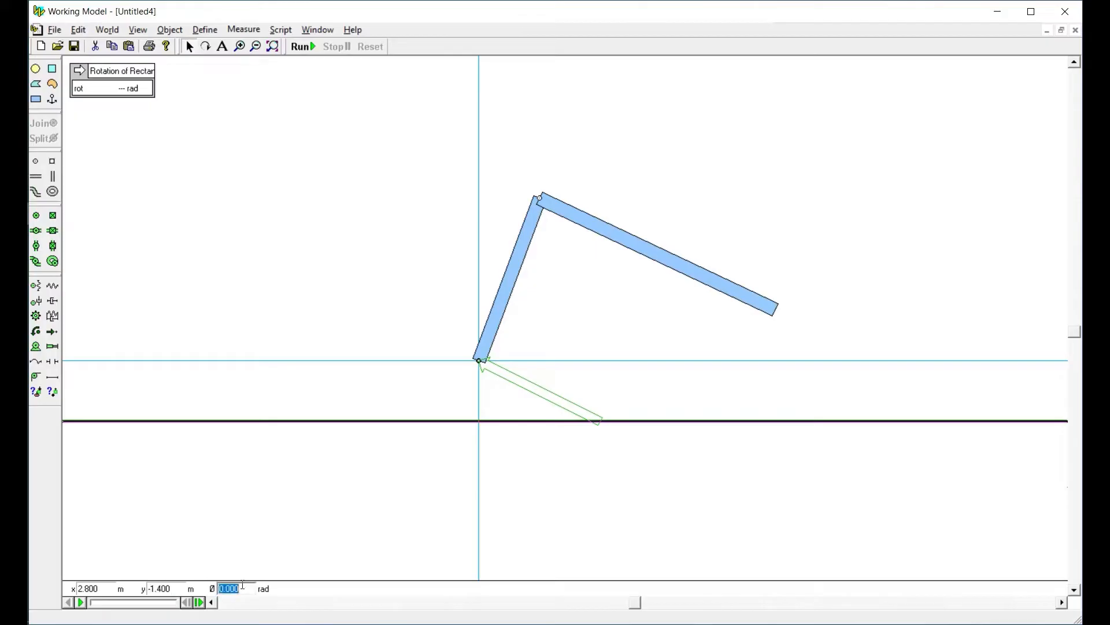
text(1)
key(Return)
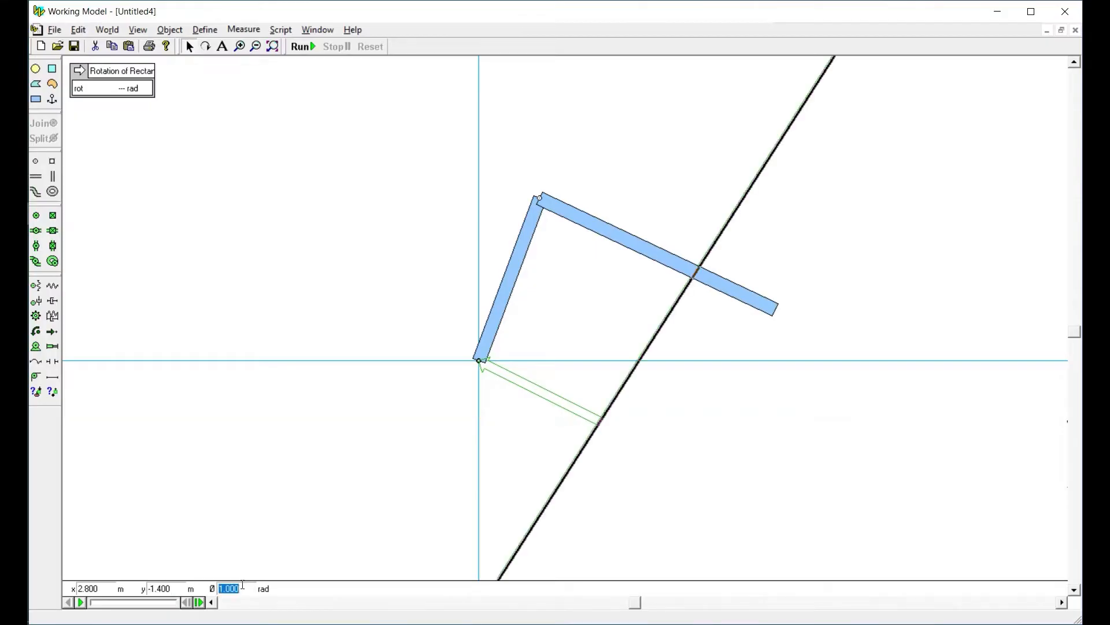
click(504, 450)
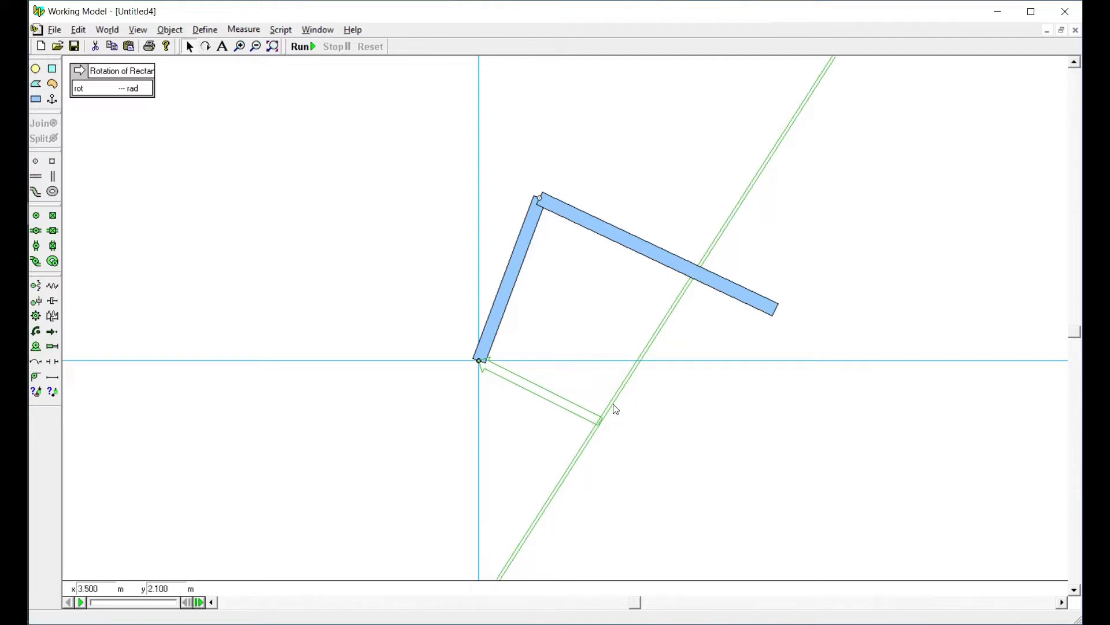
Draw a force vector alongside the inclined slot, pointing up its slope, and swing the second bar's free end close to the slot
click(52, 332)
drag(735, 264, 613, 430)
drag(735, 262, 684, 237)
click(762, 288)
click(671, 181)
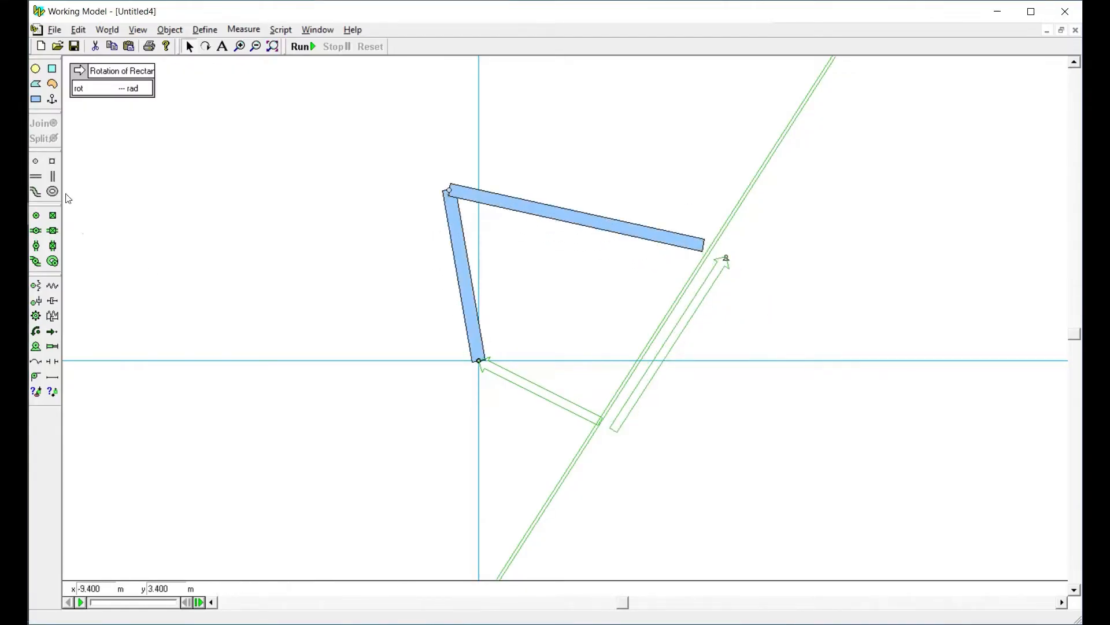
Place a point element at the second bar's free end, join it to the inclined slot, and swing the first bar toward vertical
click(38, 163)
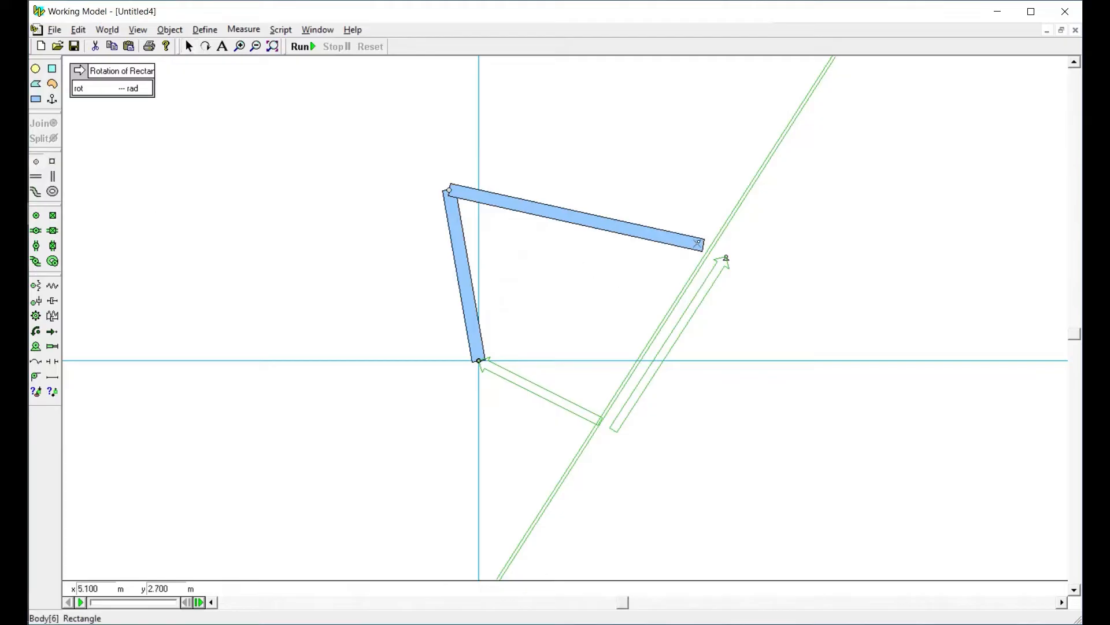
click(703, 244)
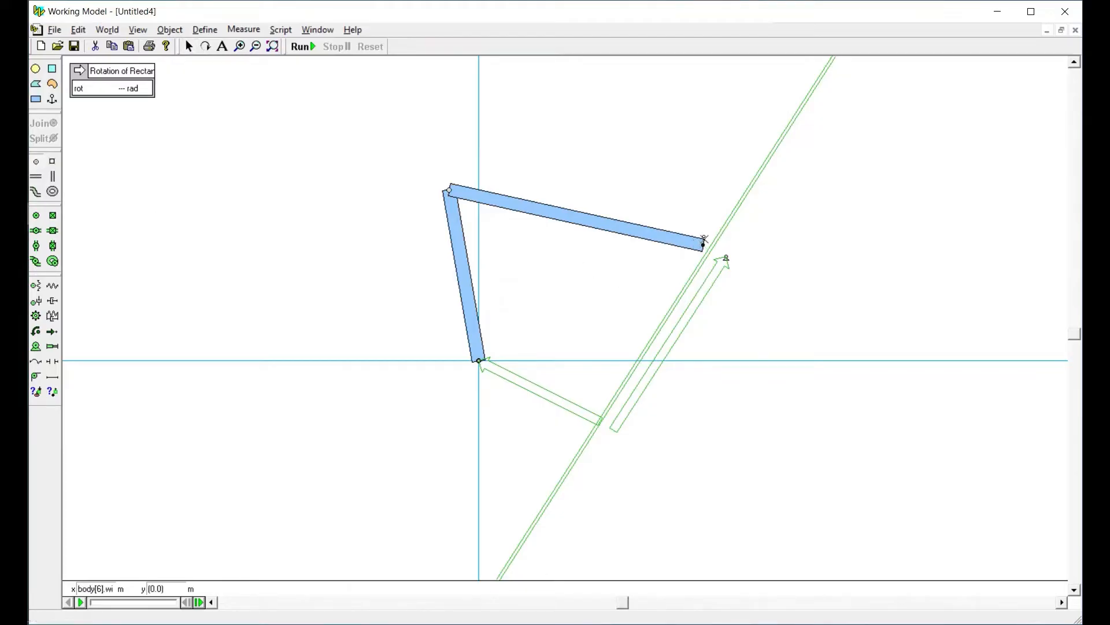
shift+click(724, 233)
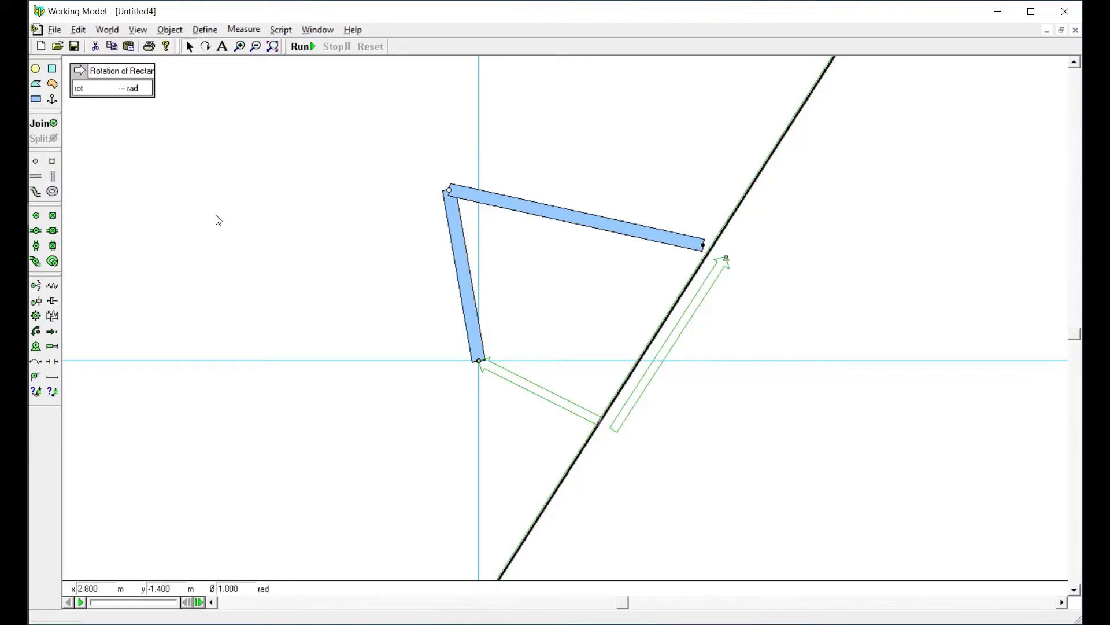
key(ctrl+j)
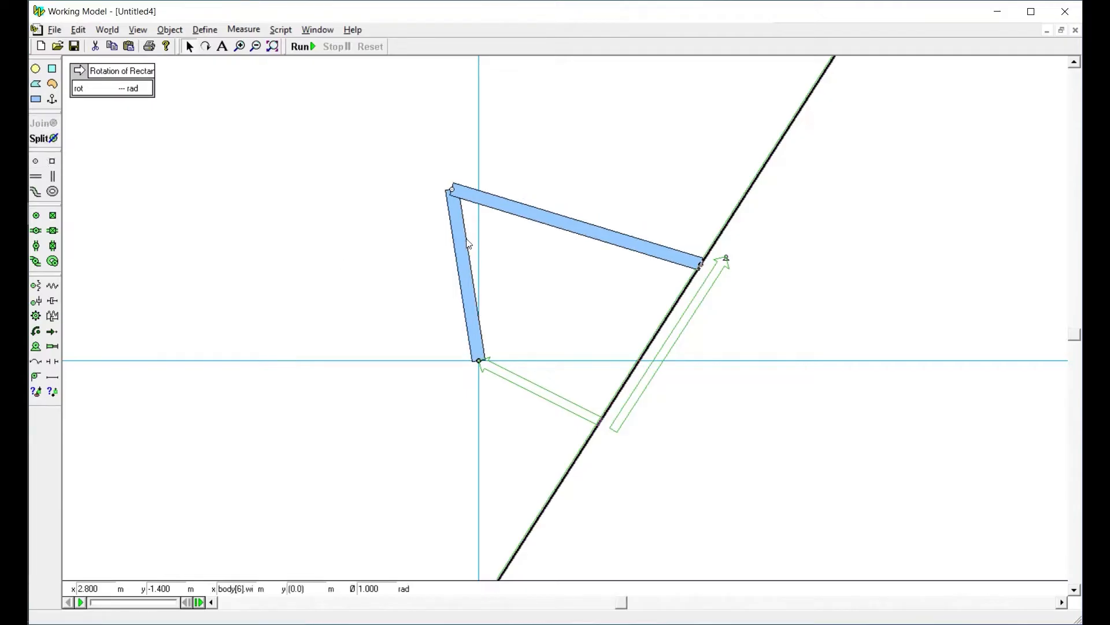
drag(463, 234, 474, 292)
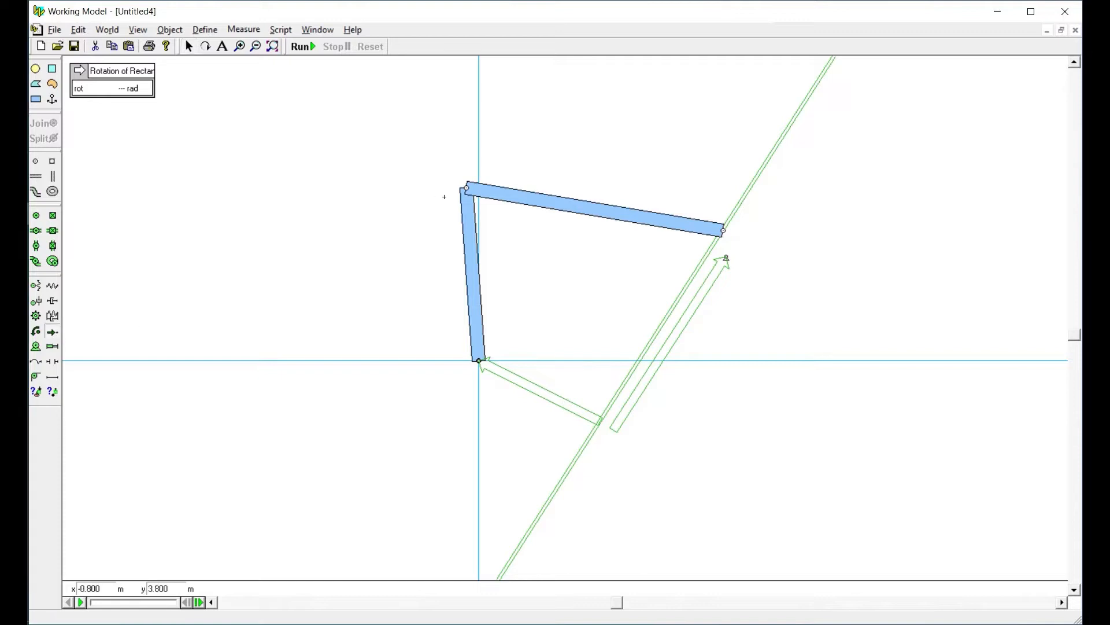
Draw one force vector alongside the first bar toward the bars' shared pin and another alongside the second bar toward the slot
drag(440, 195, 448, 365)
click(50, 332)
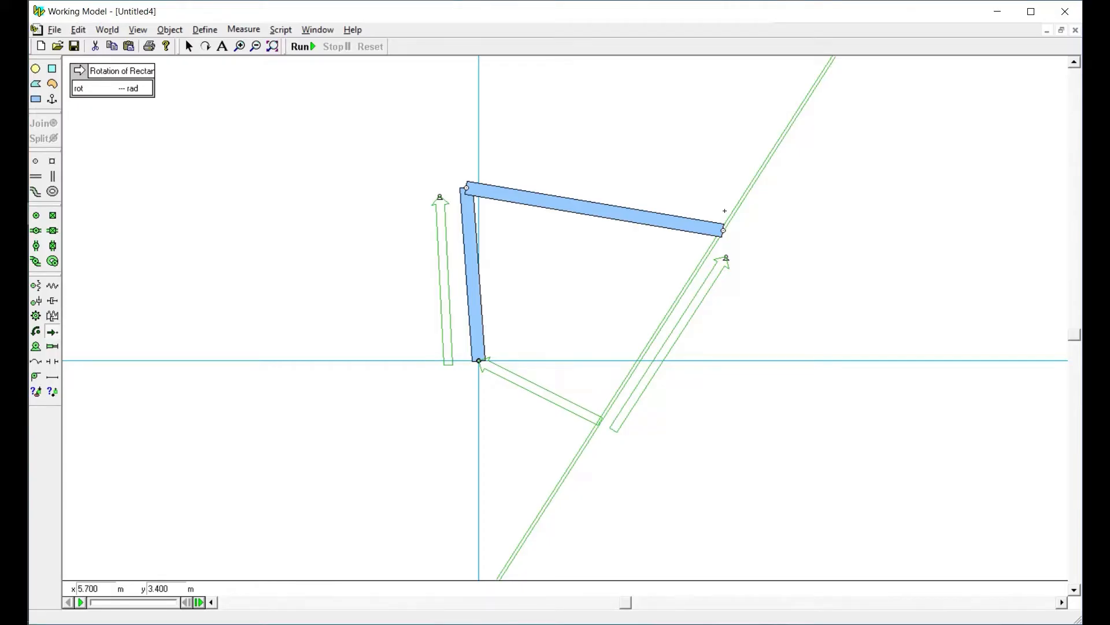
drag(725, 211, 467, 168)
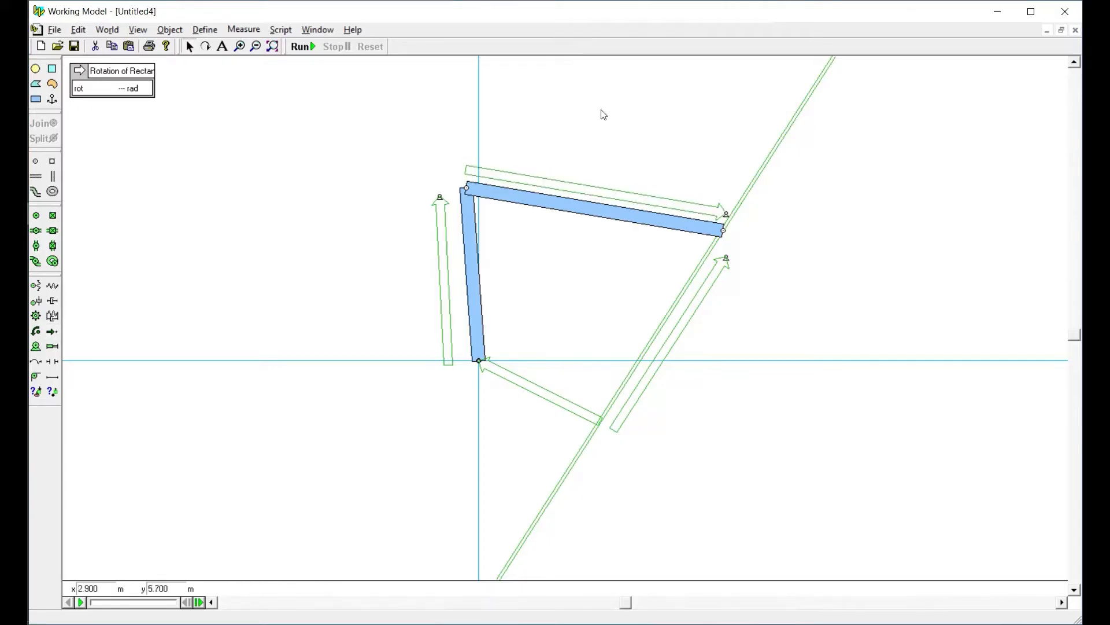
click(541, 397)
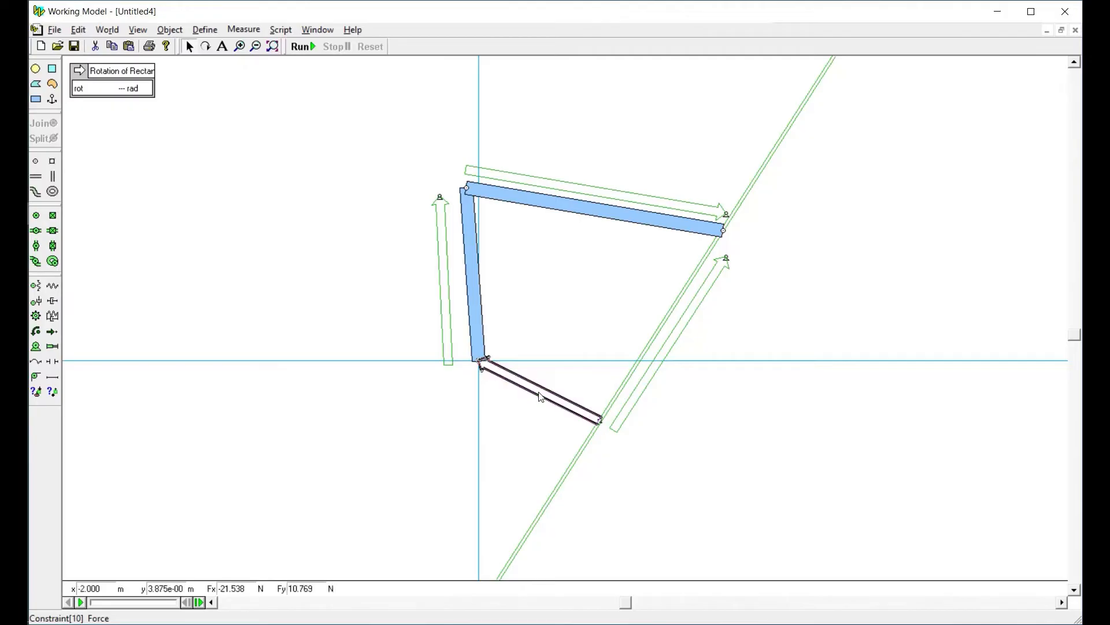
click(622, 422)
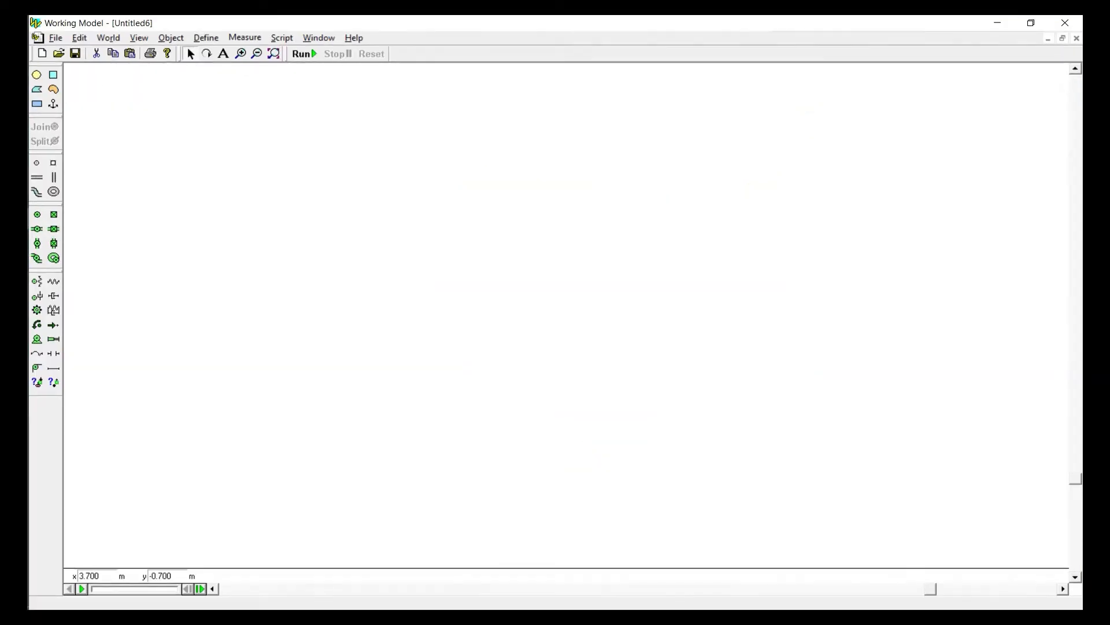
Show the X,Y axes in the empty Untitled6 document
click(109, 37)
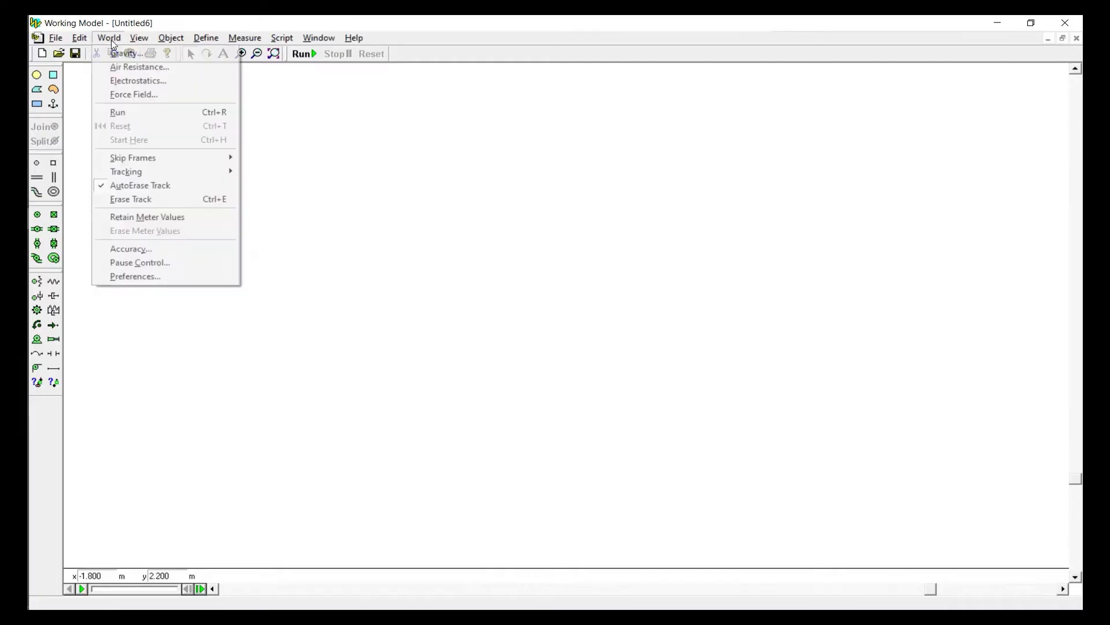
click(109, 37)
click(139, 38)
click(145, 52)
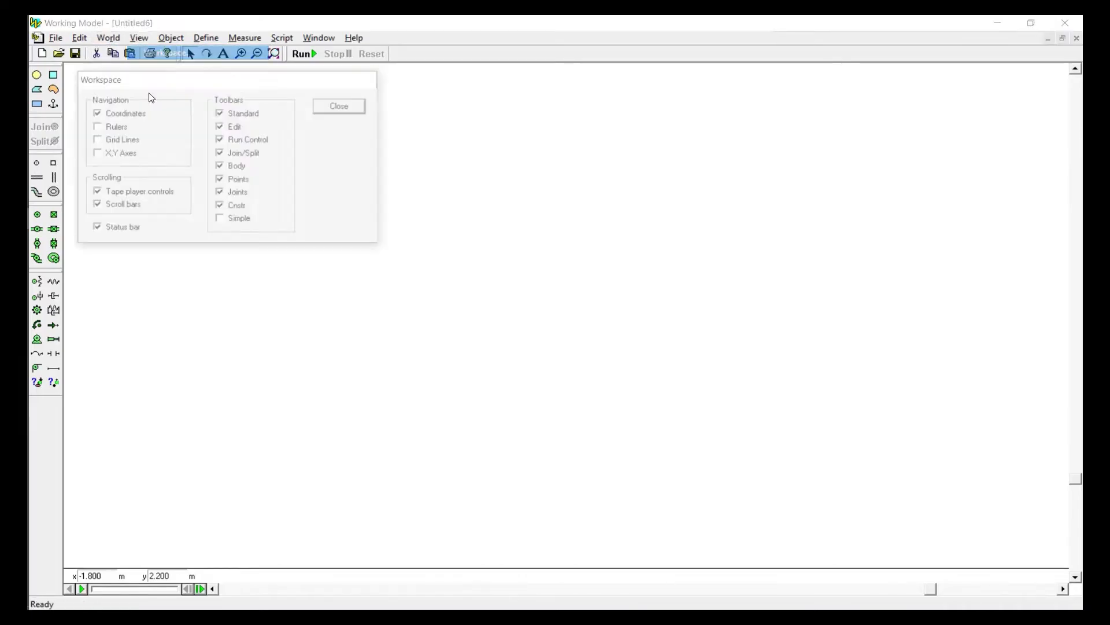
click(117, 154)
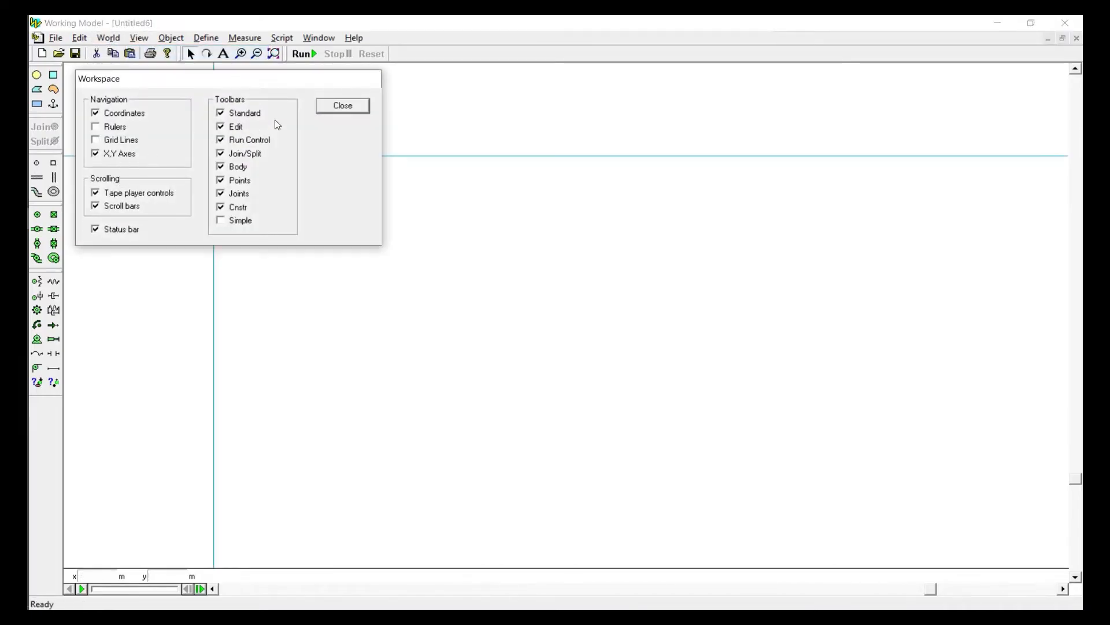
click(329, 110)
drag(935, 594, 849, 594)
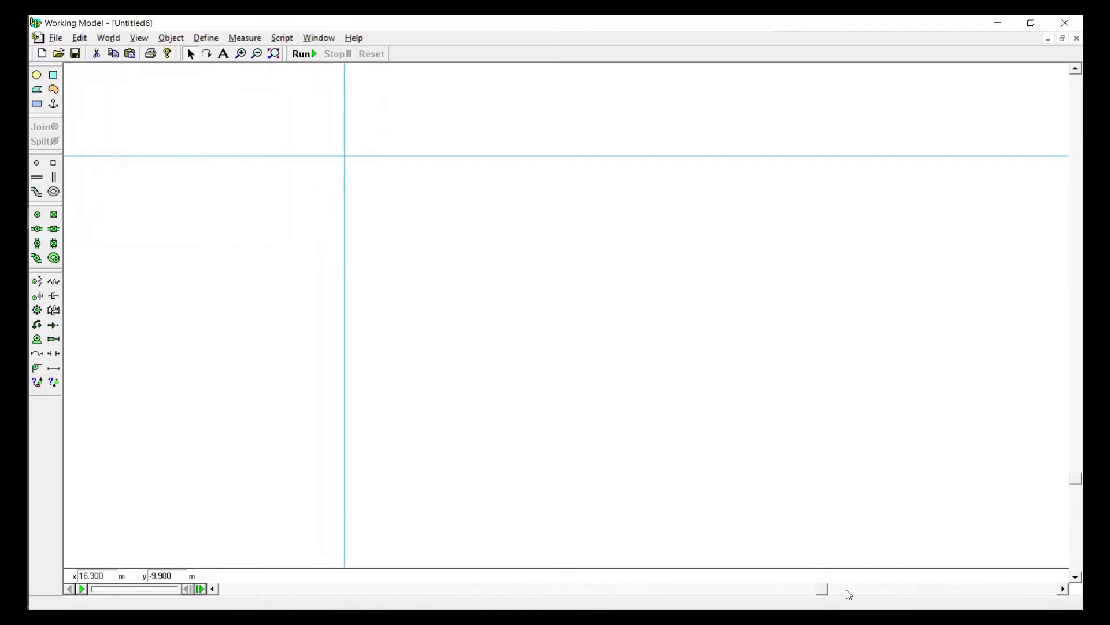
drag(1076, 480, 1074, 307)
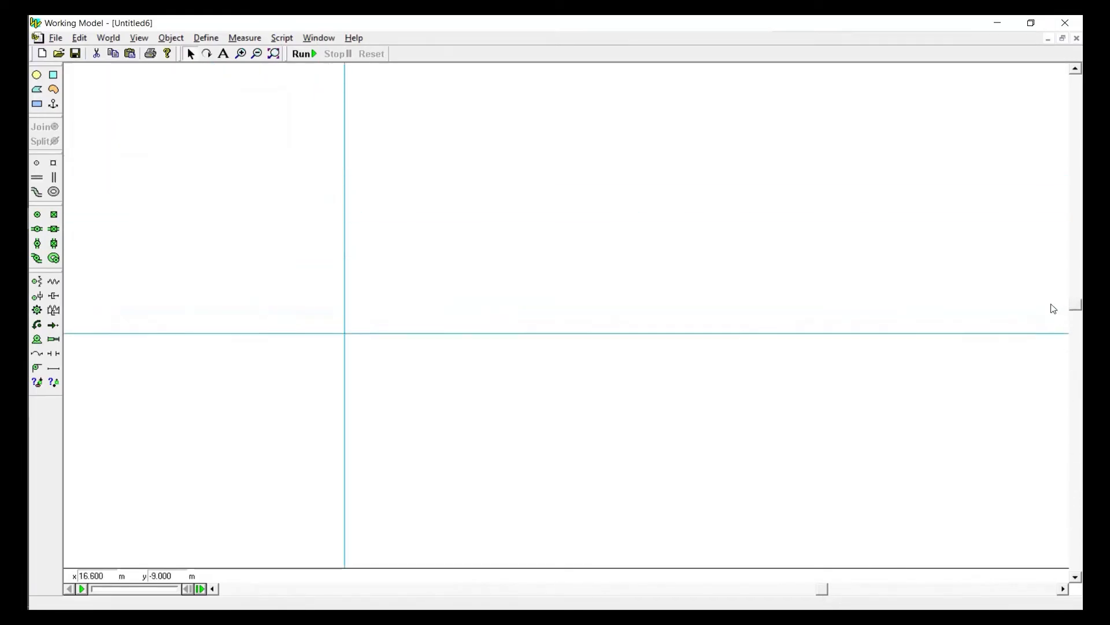
Draw a horizontal rectangular bar about 3.4 m by 0.3 m above the x axis and place a point element at each end
click(37, 105)
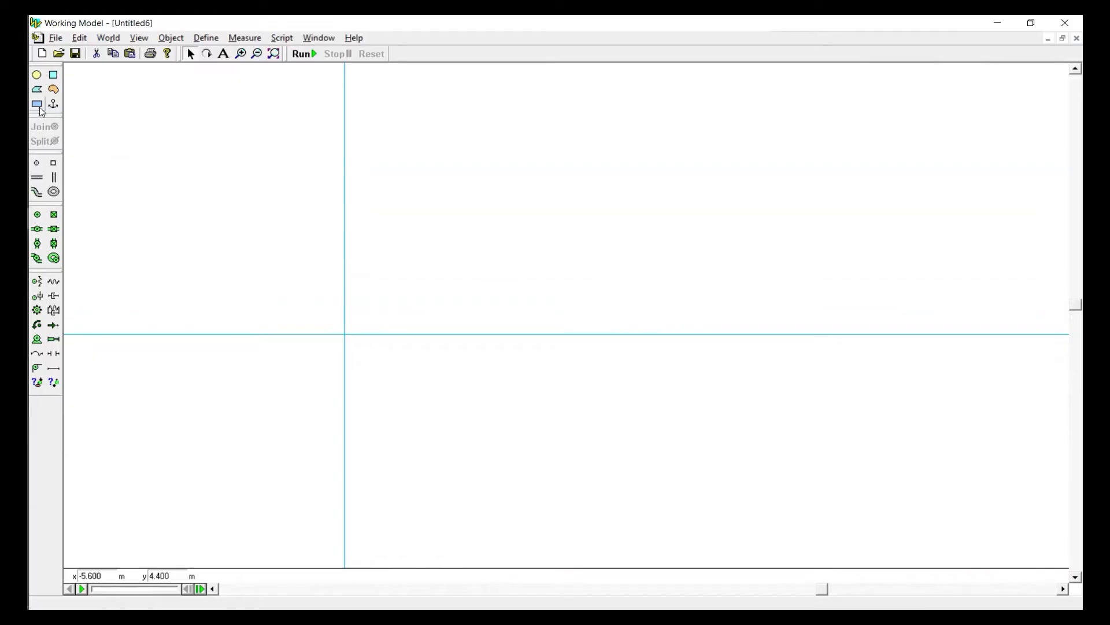
drag(417, 246, 566, 260)
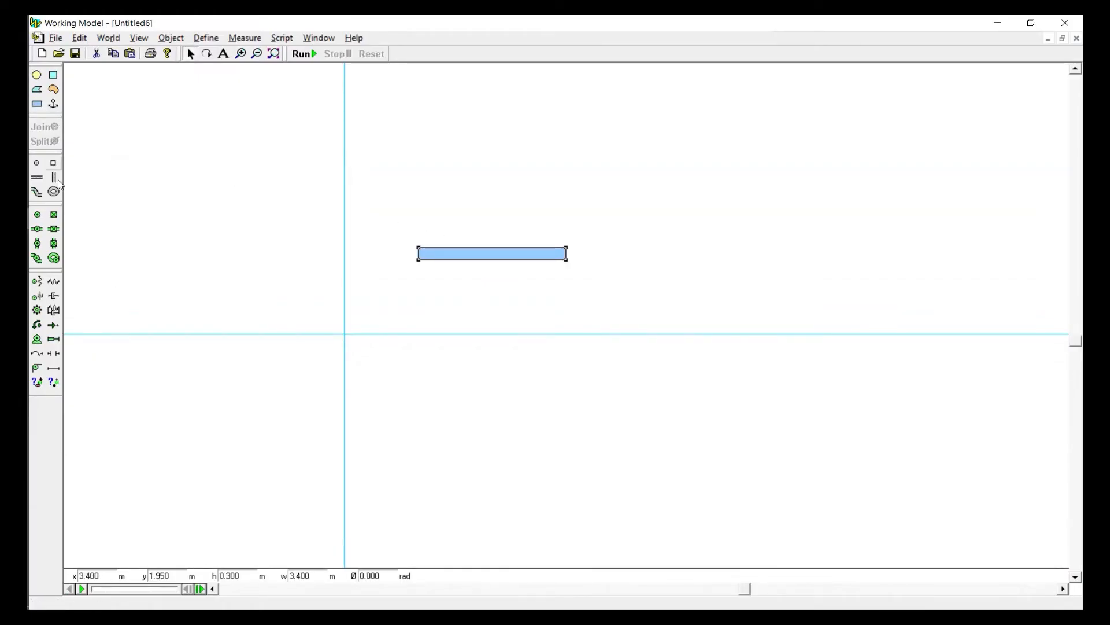
click(37, 163)
click(418, 253)
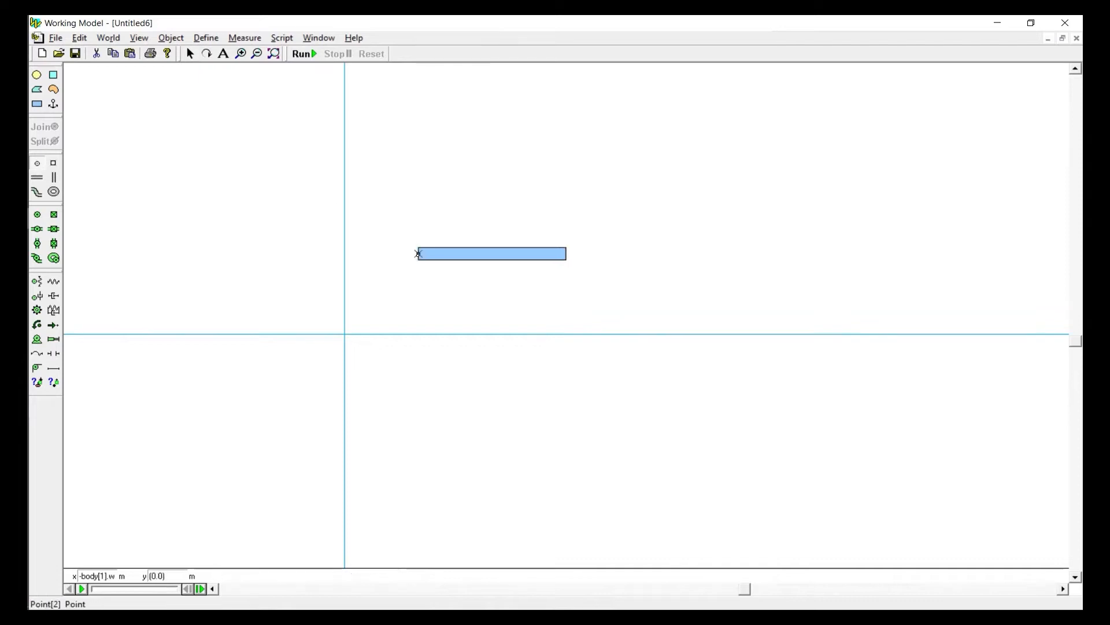
click(566, 254)
Duplicate the bar together with its two end points three times
drag(395, 229, 677, 274)
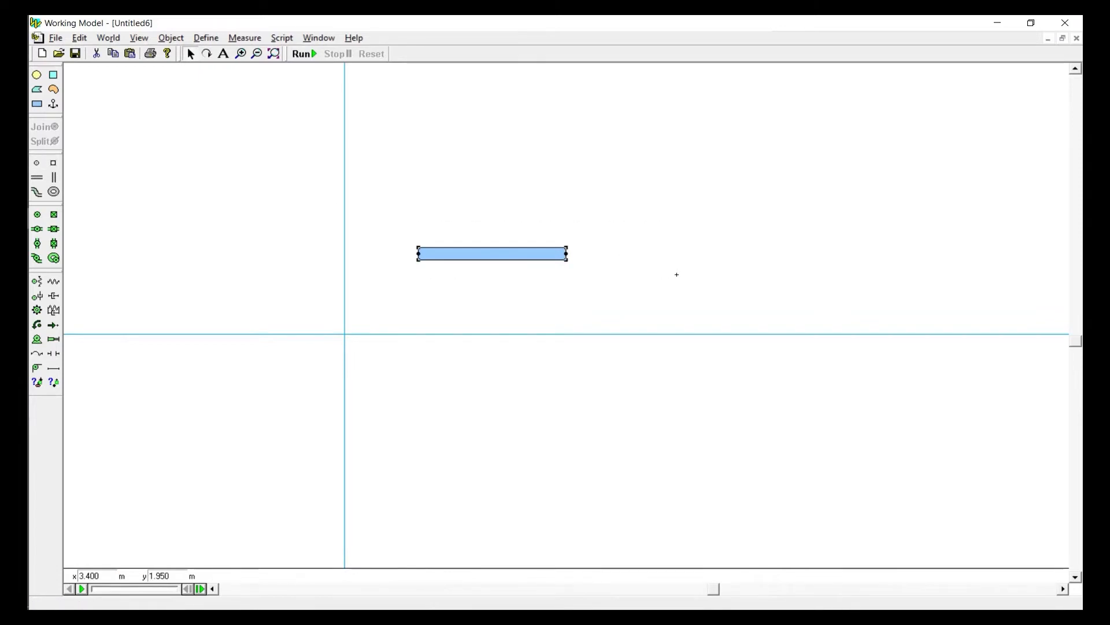
key(ctrl+d)
key(ctrl+d)
key(ctrl+d)
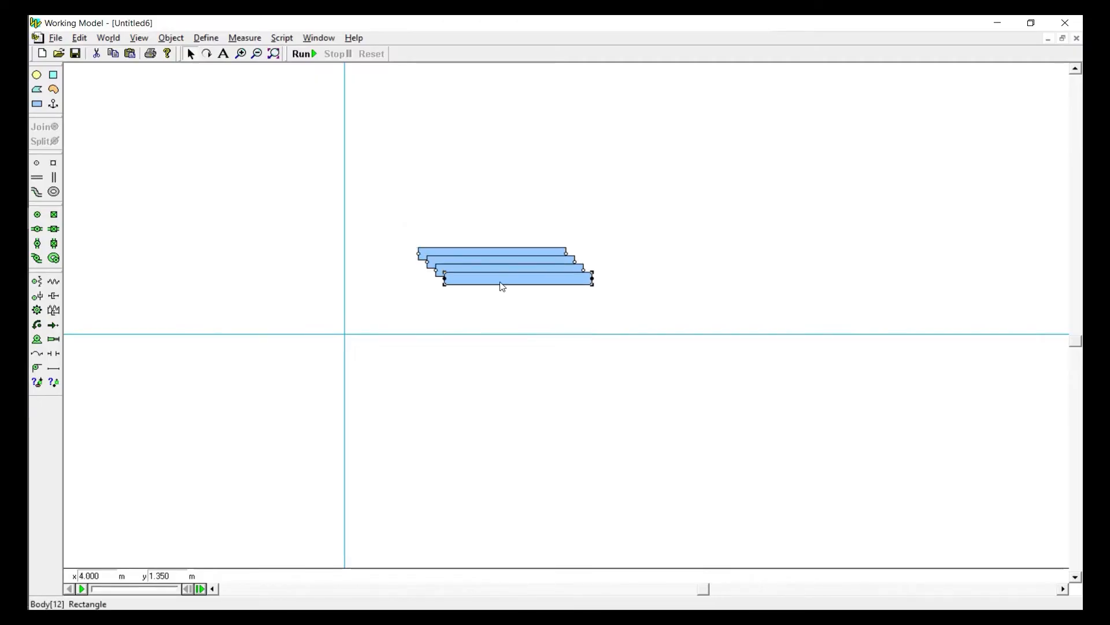
Move the frontmost bar down near the origin, place a point element at the origin and join the bar's left end point to it
drag(502, 287, 411, 332)
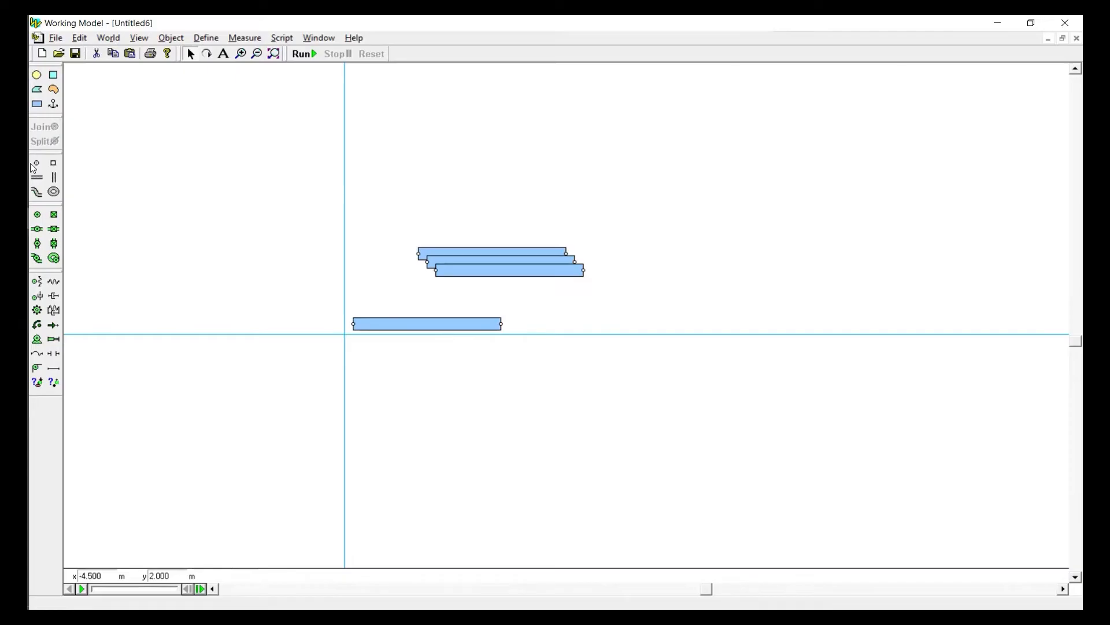
click(344, 334)
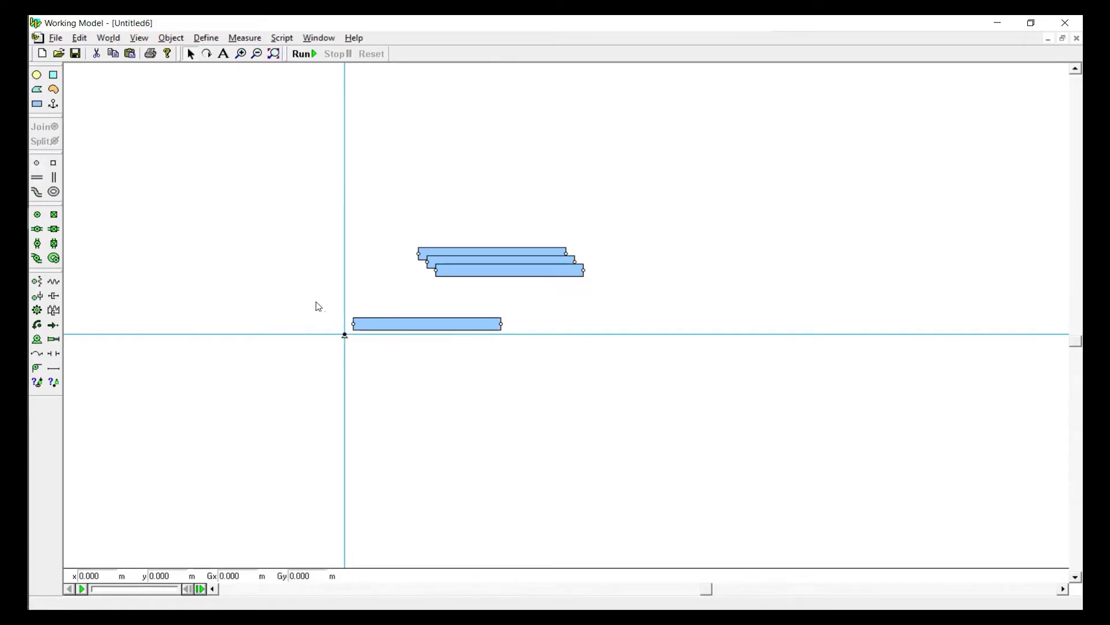
drag(317, 302, 377, 357)
click(37, 129)
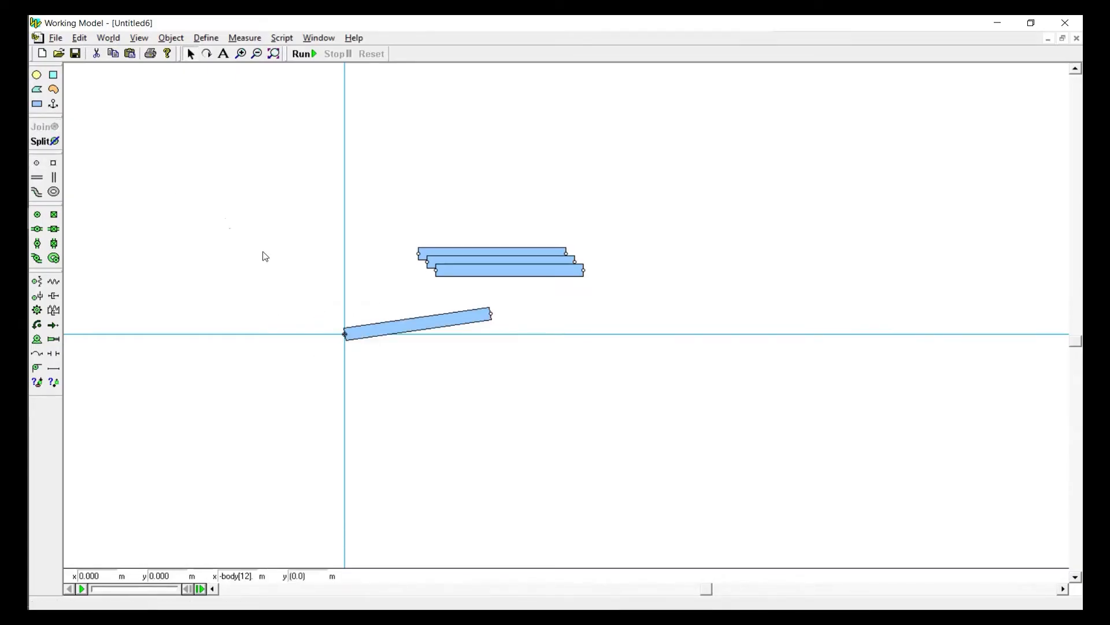
Set the rotation of the bar pinned at the origin to 0.2 rad
click(397, 327)
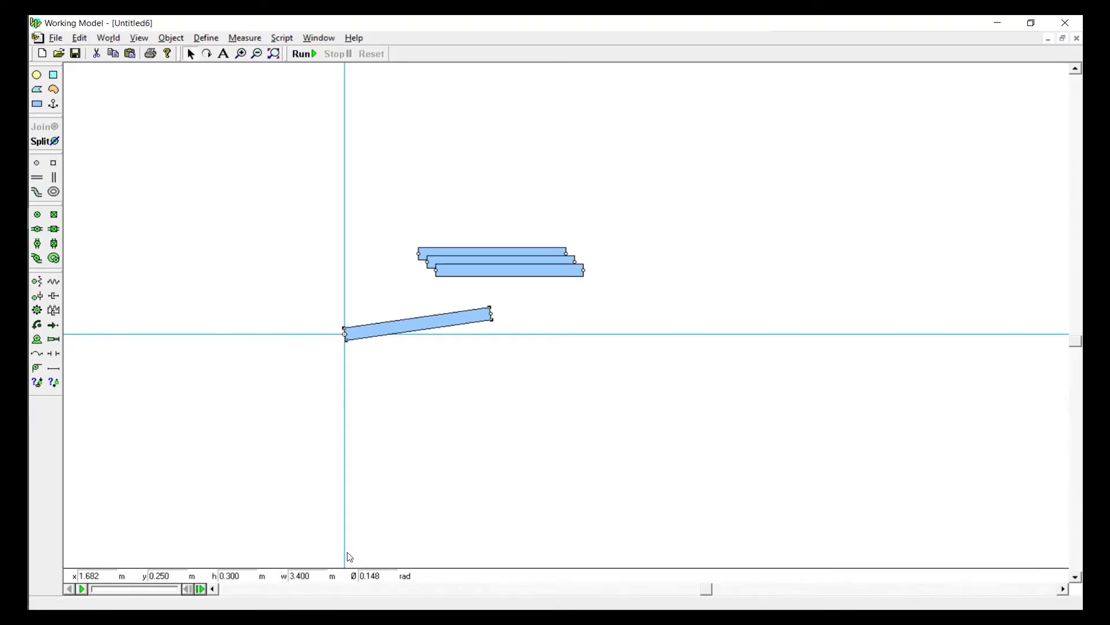
double_click(377, 576)
text(0.2)
key(Return)
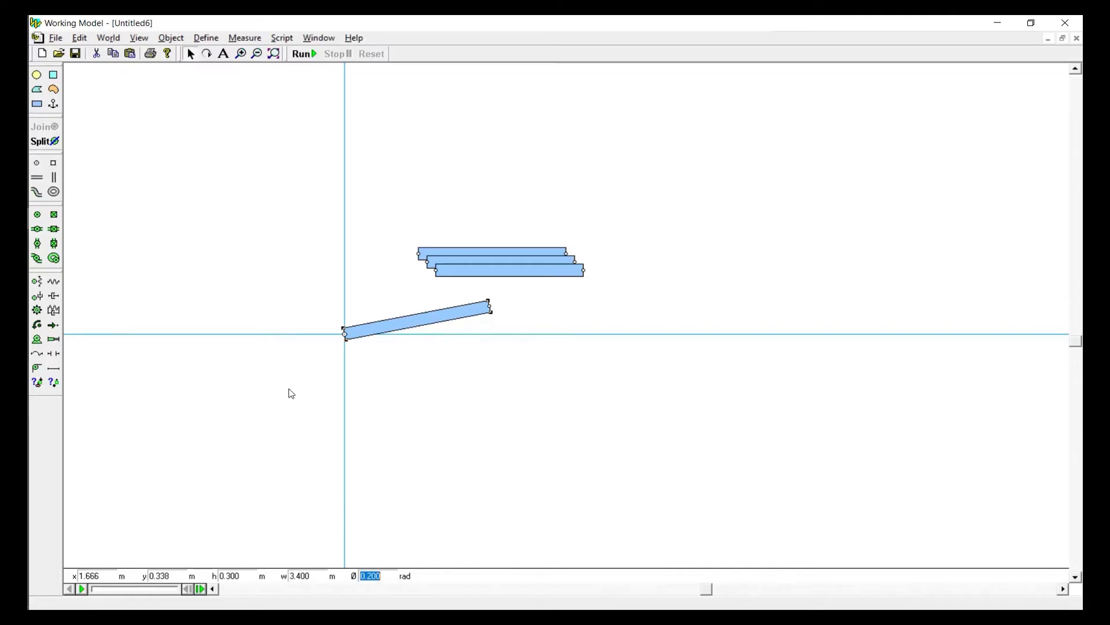
click(263, 229)
Anchor the inclined bar at its middle and remove the pin from its origin end
click(53, 104)
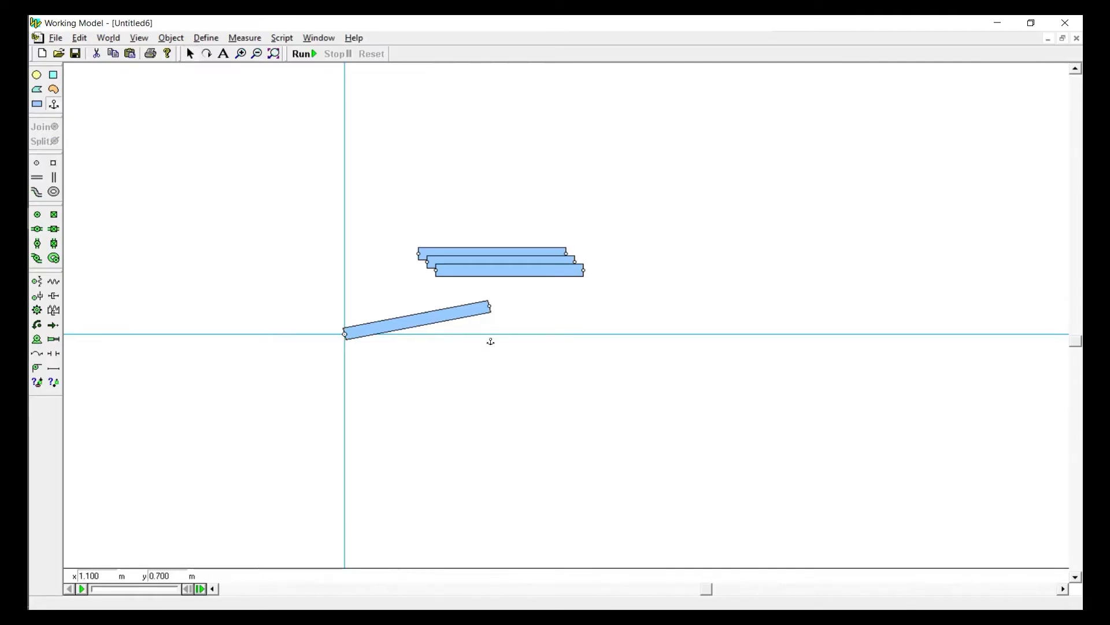
click(417, 321)
drag(328, 316, 370, 362)
click(372, 368)
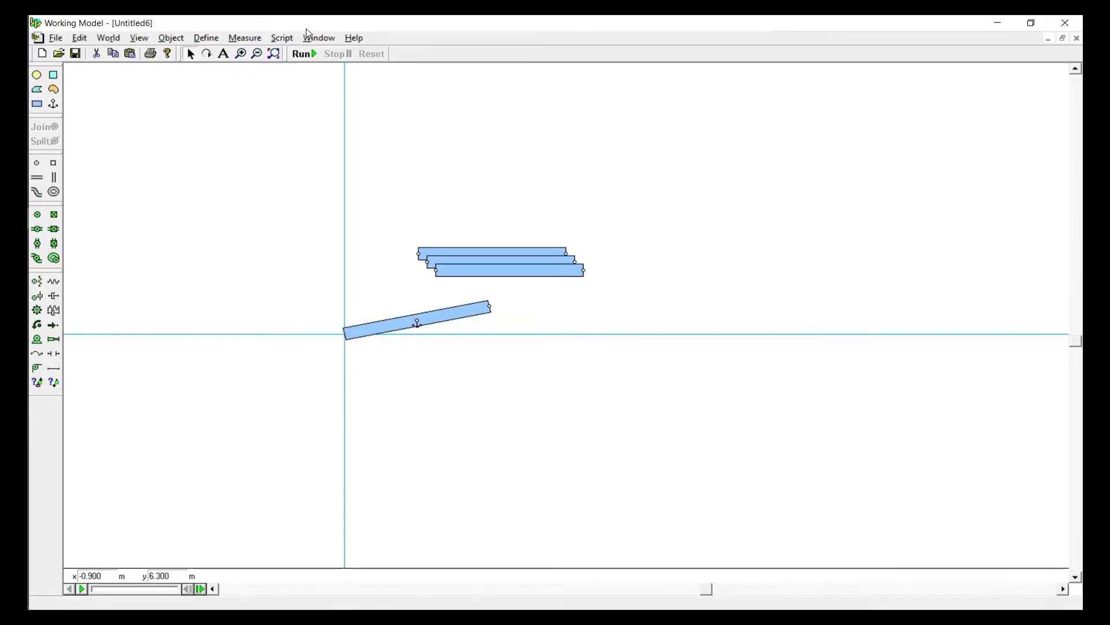
Give the anchored bar a diagonal hatch pattern and light grey fill, and move the Appearance window clear of the model
click(318, 39)
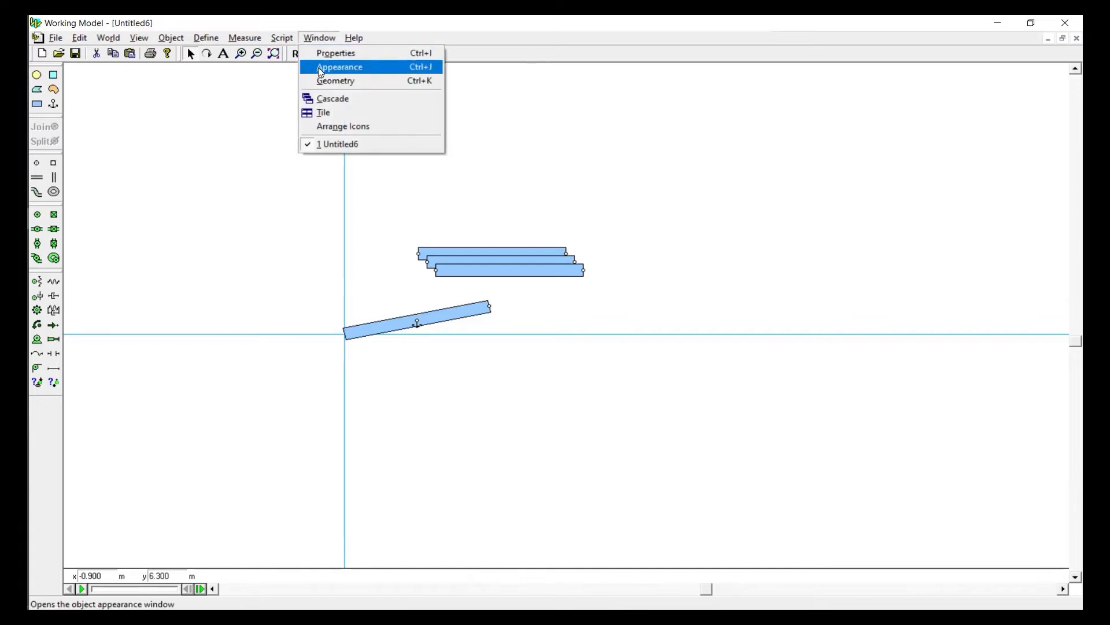
click(322, 66)
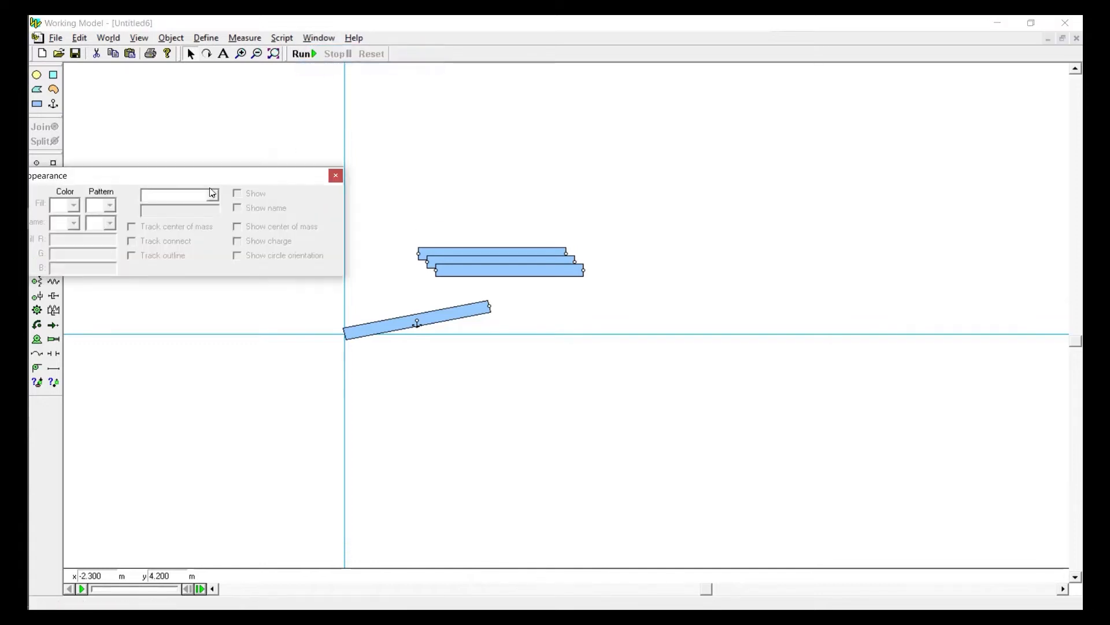
click(376, 338)
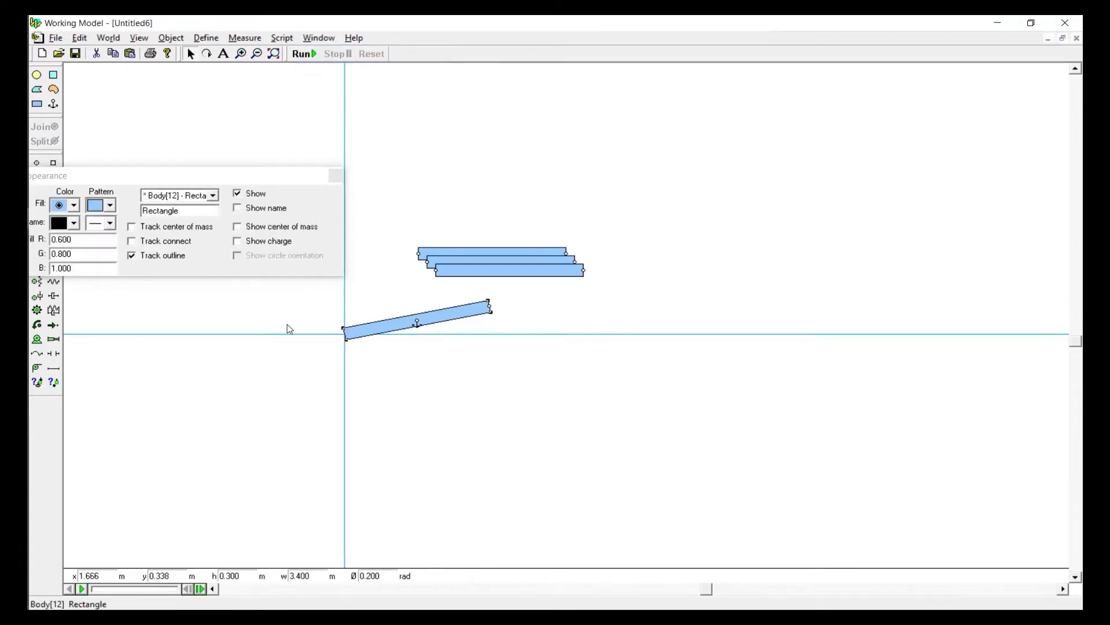
click(102, 210)
click(106, 338)
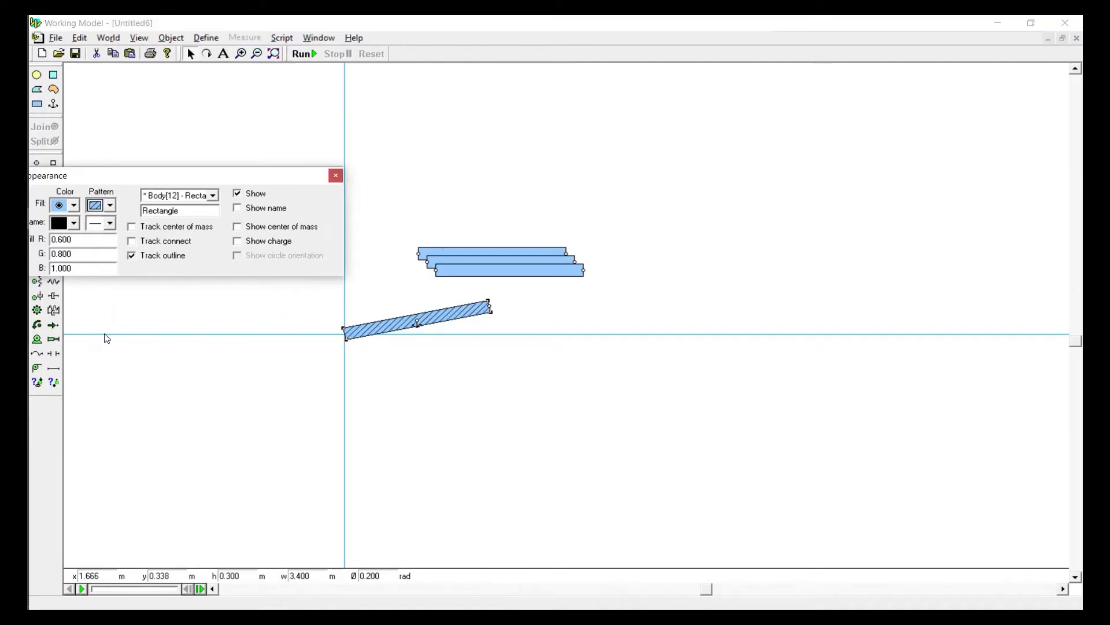
click(63, 209)
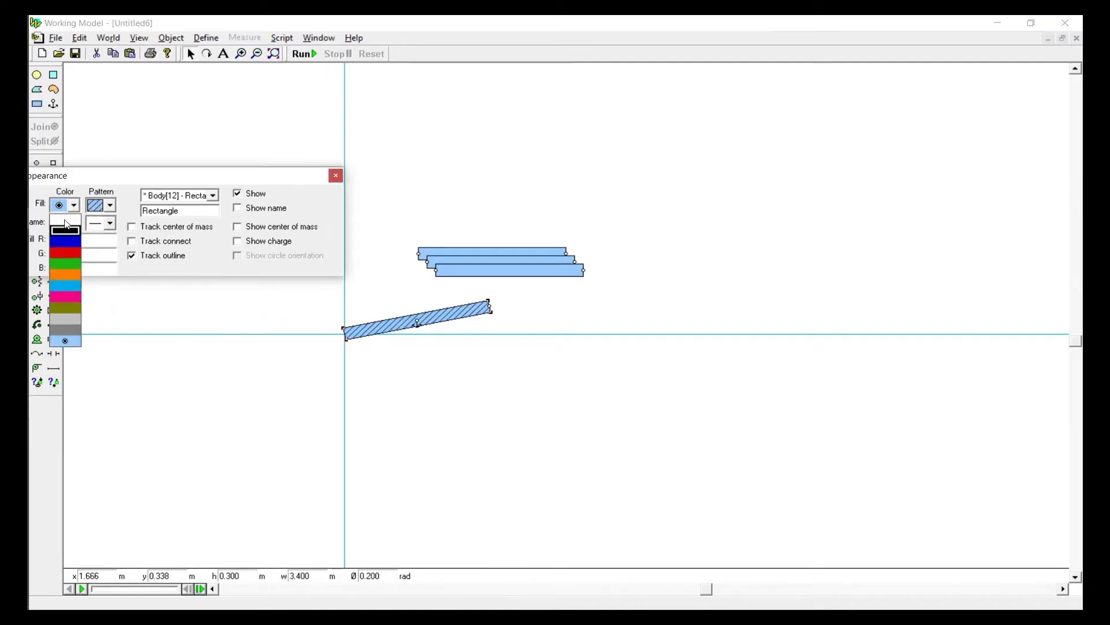
click(71, 323)
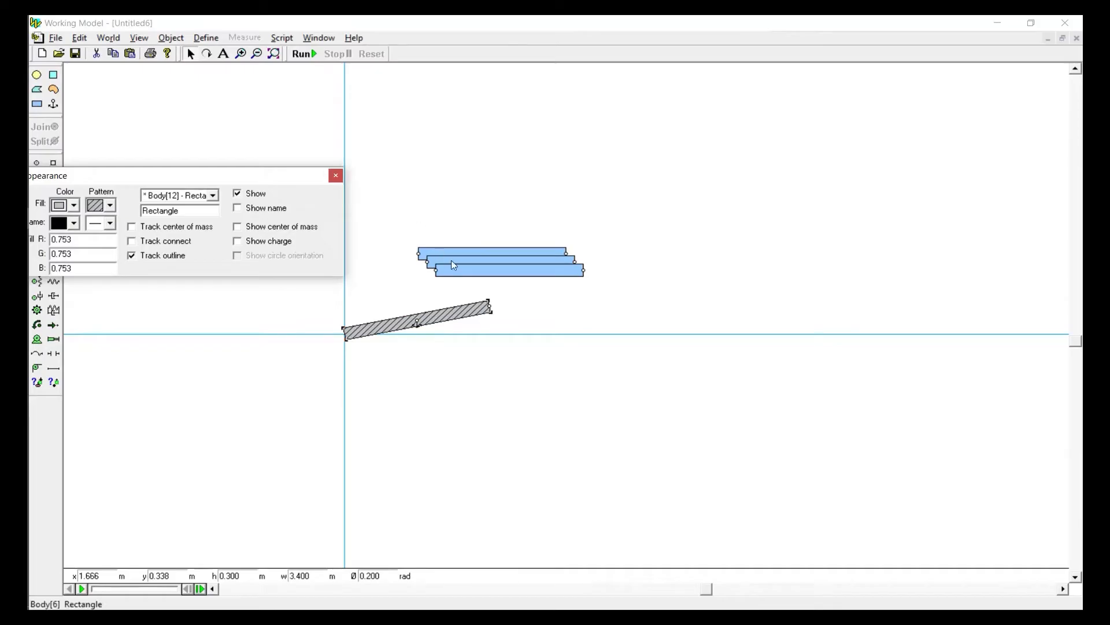
drag(288, 180, 941, 126)
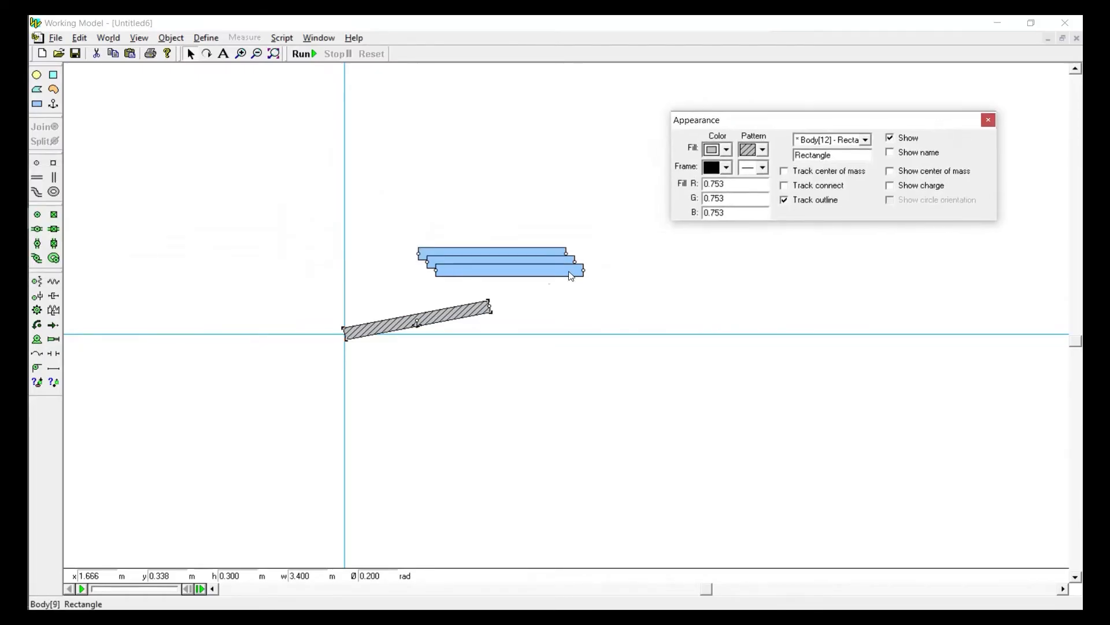
Pin the left end of a second bar to a new point at the anchored bar's origin end and swing it up to about 2.08 rad
drag(549, 276, 466, 366)
drag(333, 350, 393, 380)
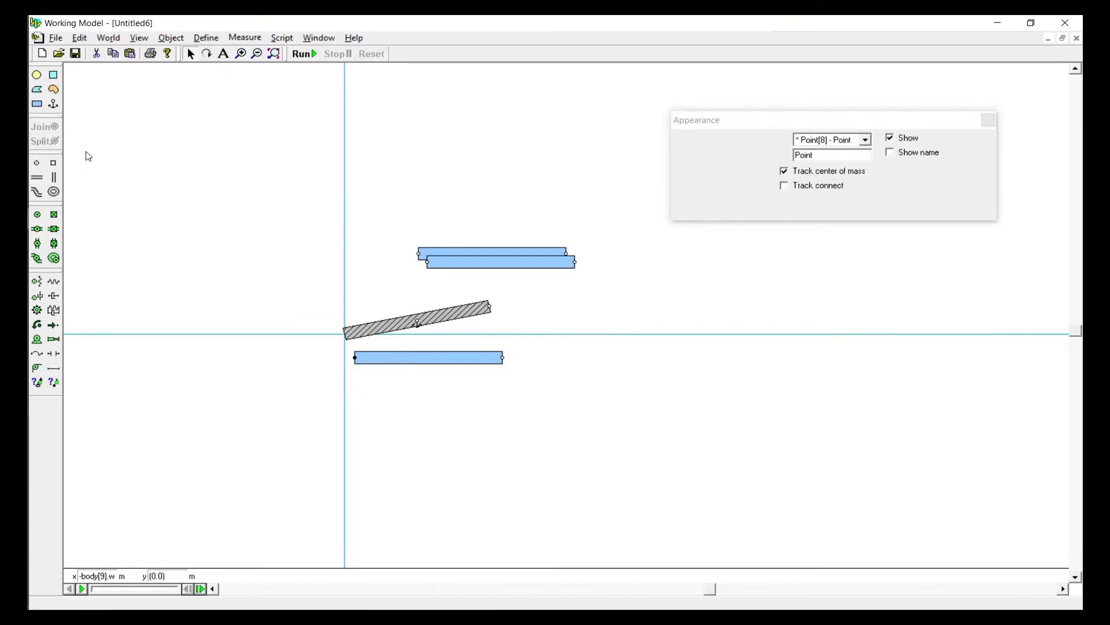
click(36, 162)
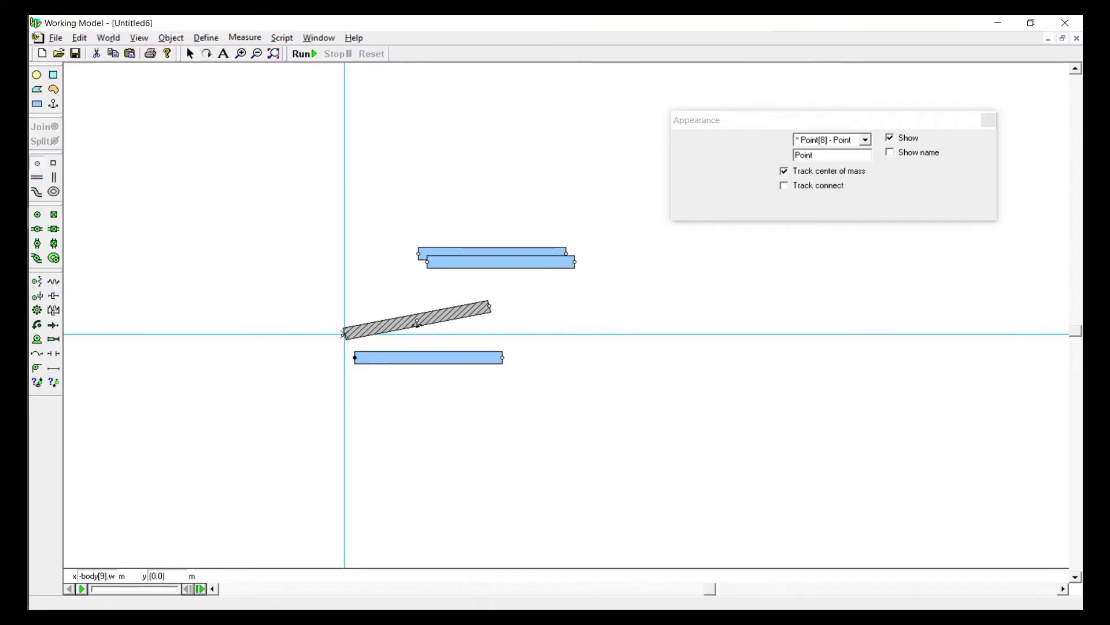
click(345, 338)
drag(279, 319, 377, 366)
click(35, 126)
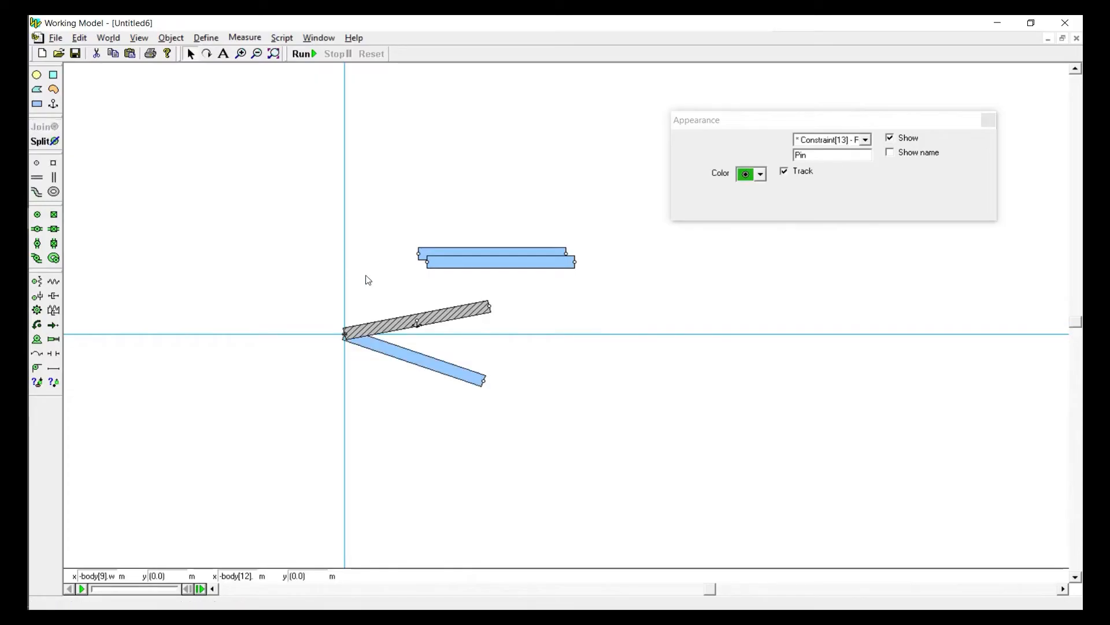
drag(451, 367, 300, 269)
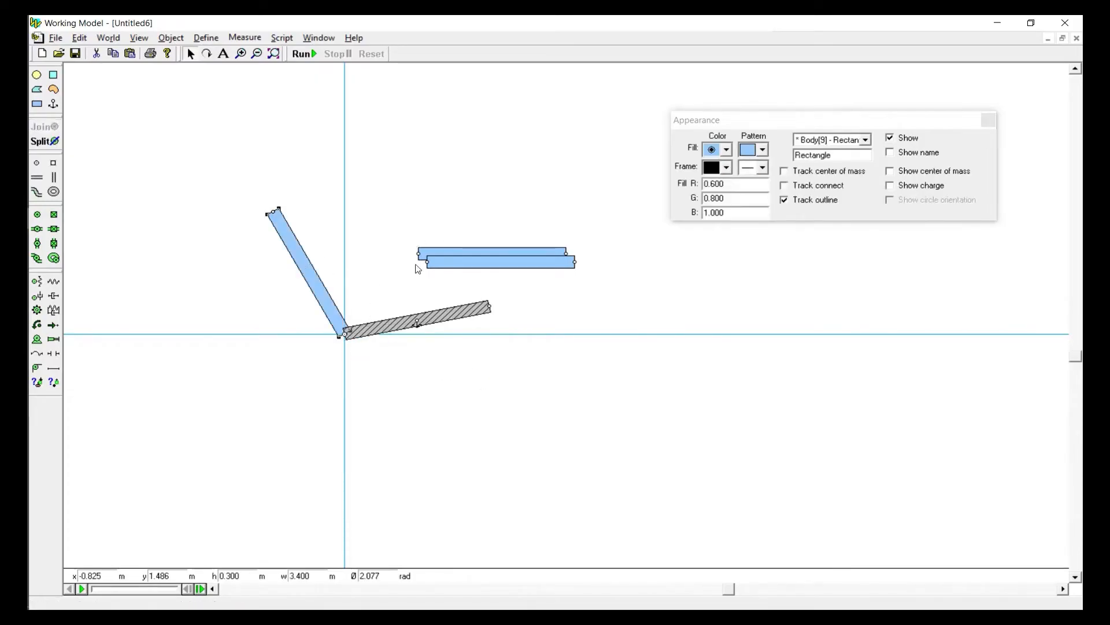
Pin the left end of a third bar to the anchored bar's right end and swing it up to nearly vertical
drag(447, 264, 520, 342)
click(35, 127)
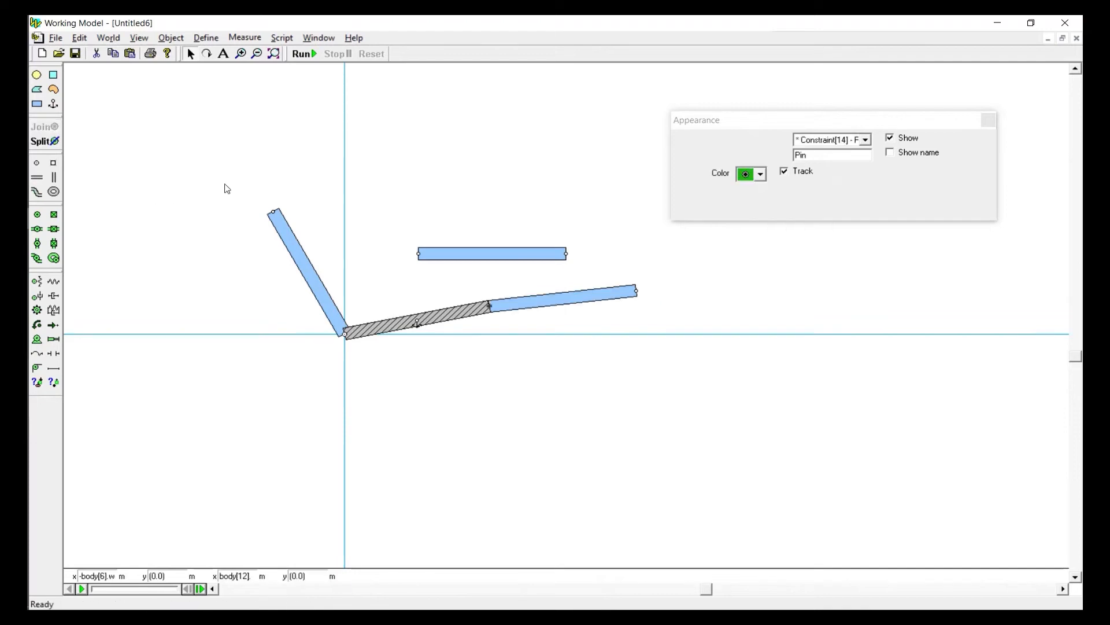
drag(603, 301, 481, 193)
Move the last bar above the linkage and join its right end point to the upper end of the nearly vertical bar
mouse_move(520, 260)
mouse_down()
mouse_move(369, 184)
mouse_move(397, 204)
mouse_up()
drag(271, 173, 300, 202)
drag(426, 171, 450, 224)
drag(416, 176, 412, 177)
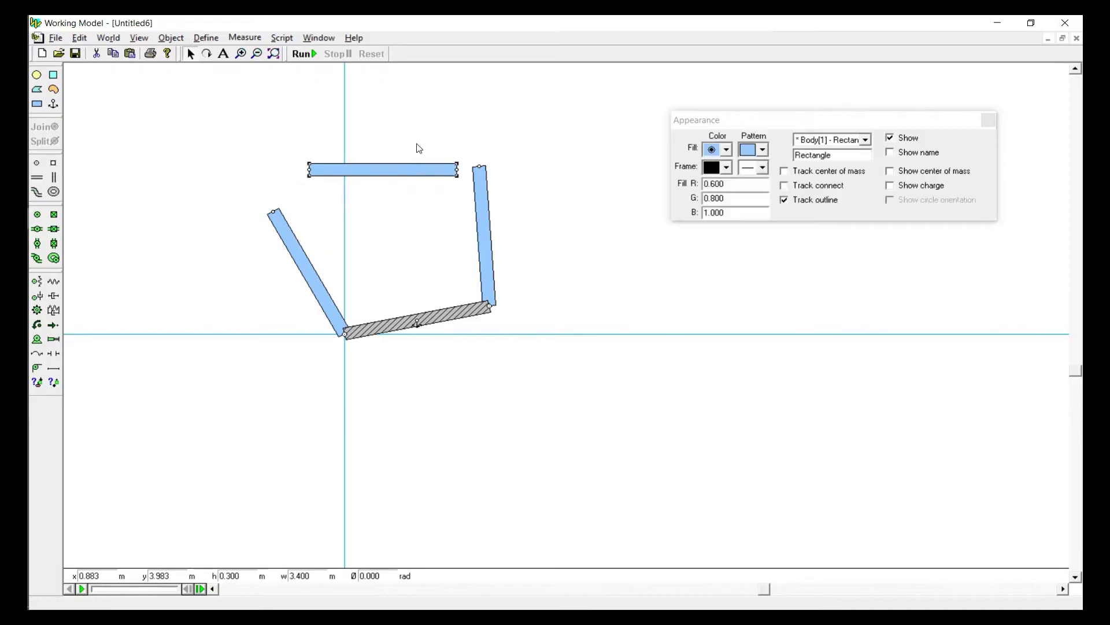
click(506, 193)
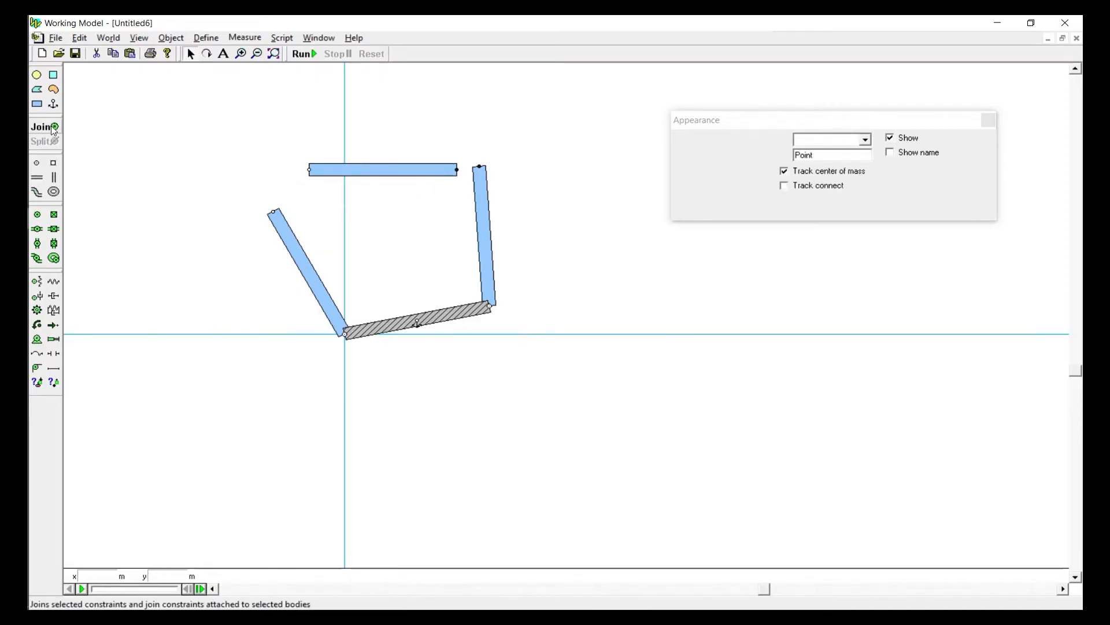
click(54, 128)
Swing the bar pinned at the origin down toward the x axis and set its rotation to 0 rad
drag(360, 166, 450, 341)
double_click(371, 576)
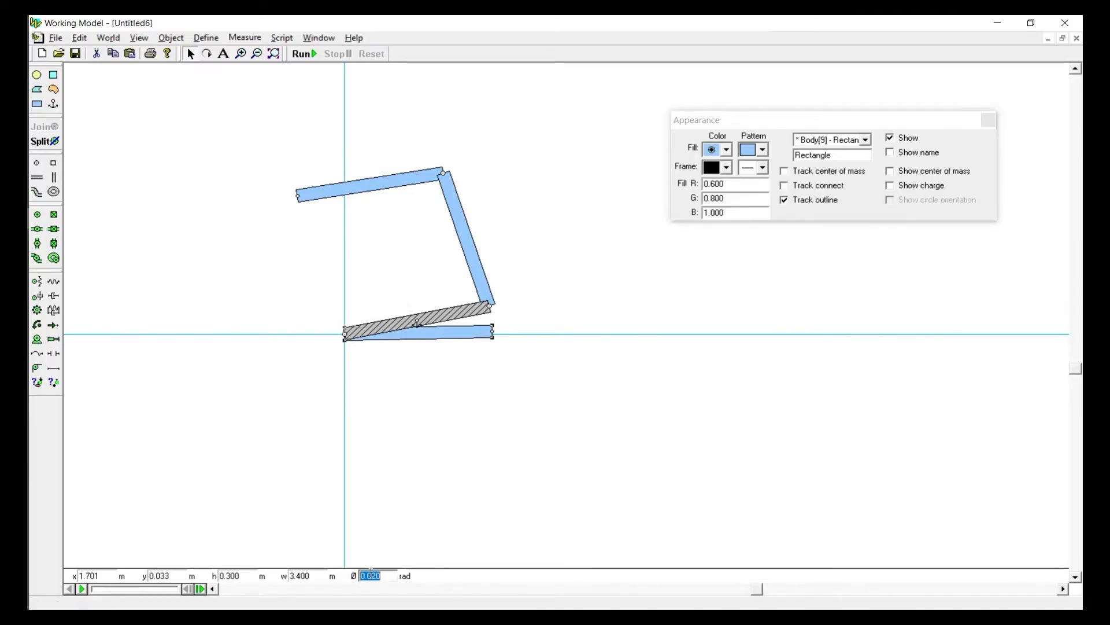
text(0)
key(Return)
click(382, 480)
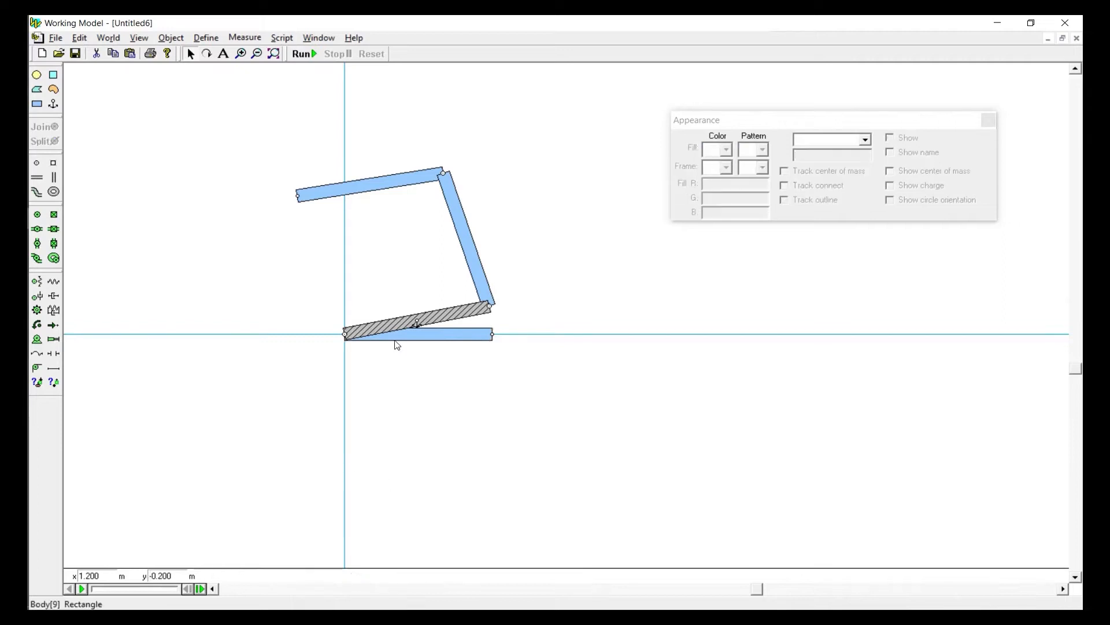
Bring the horizontal bar on the x axis in front of the anchored bar
click(402, 338)
click(172, 37)
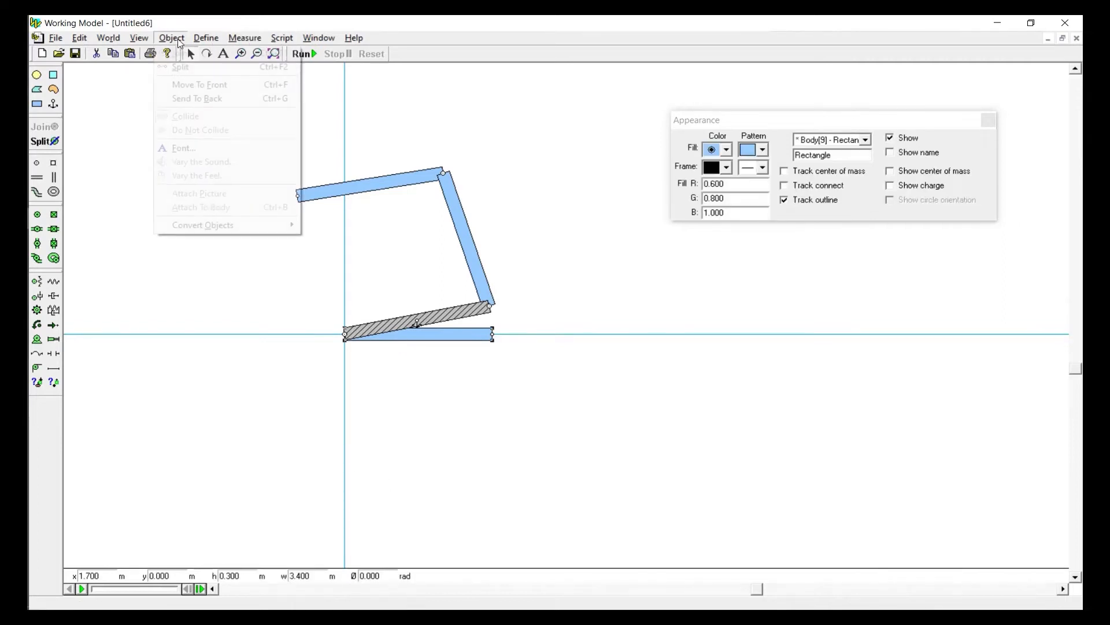
click(180, 85)
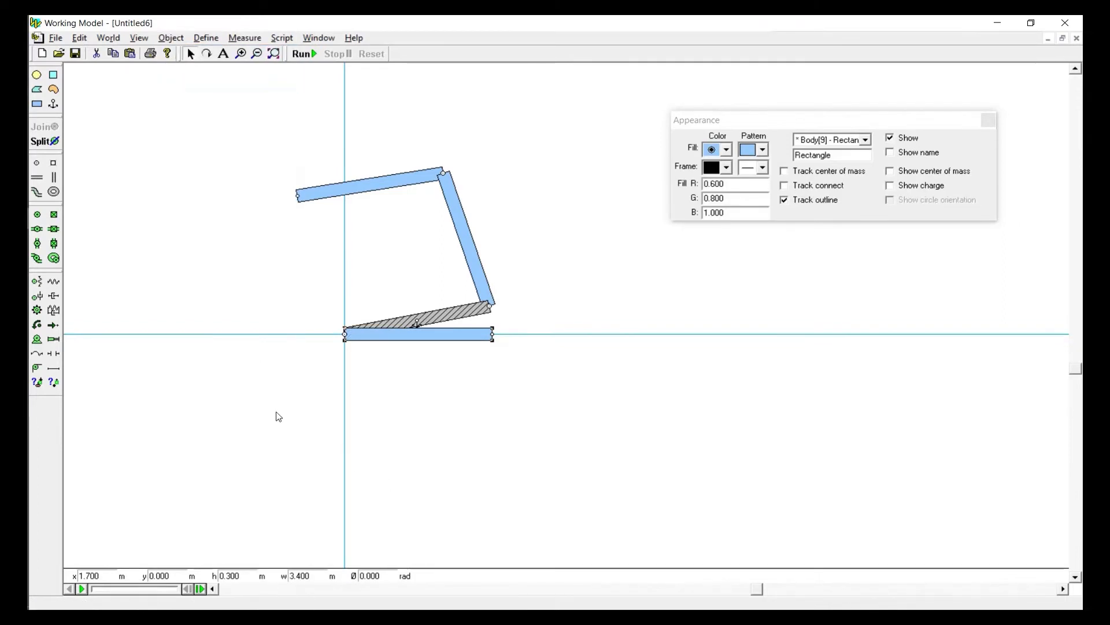
click(419, 351)
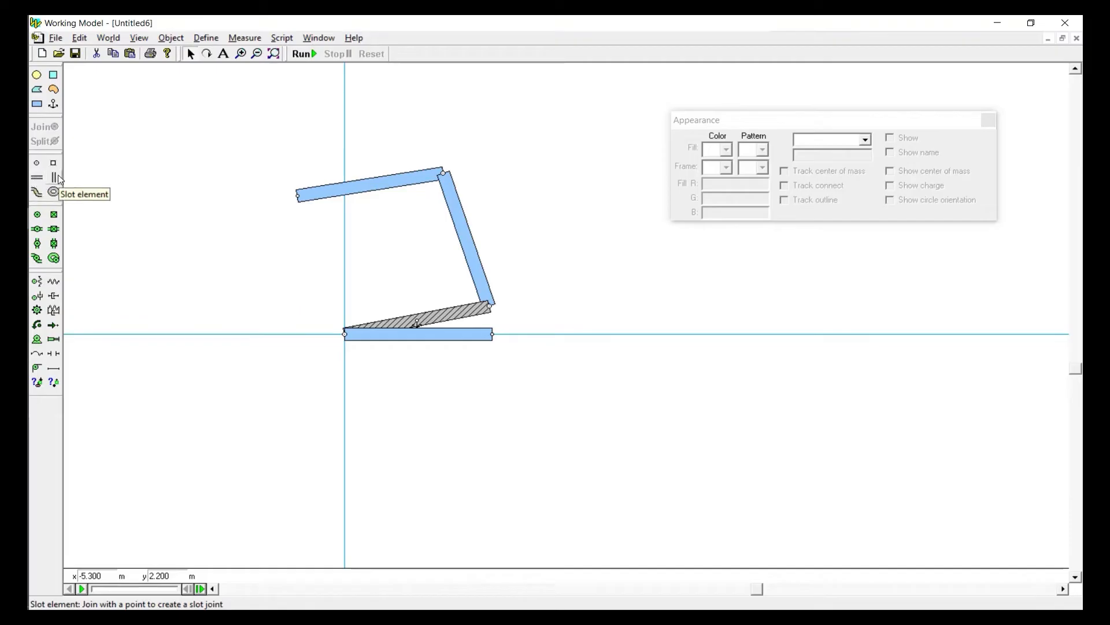
Try a vertical slot element at the middle of the horizontal bar, and delete it
click(408, 340)
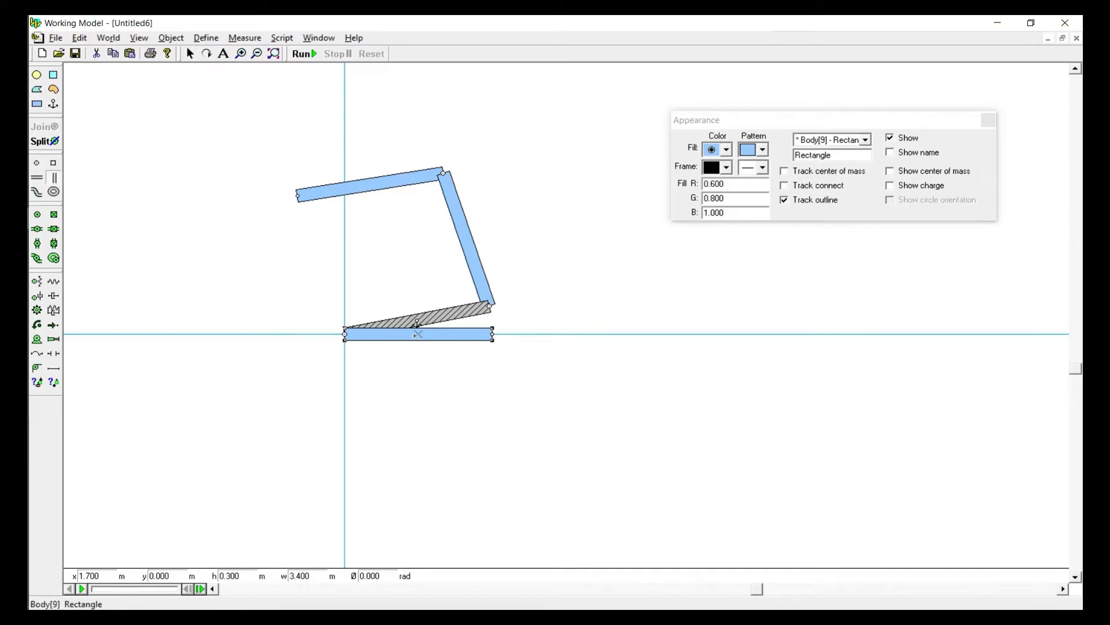
click(415, 335)
mouse_move(454, 337)
mouse_down()
mouse_move(457, 385)
mouse_move(444, 345)
mouse_up()
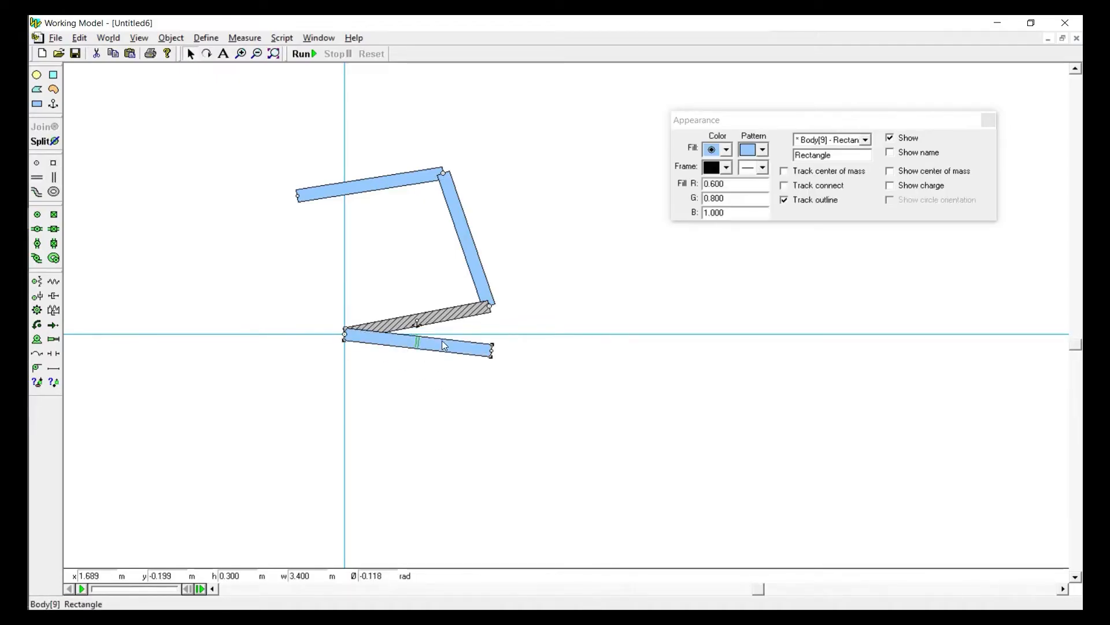
click(419, 343)
key(Delete)
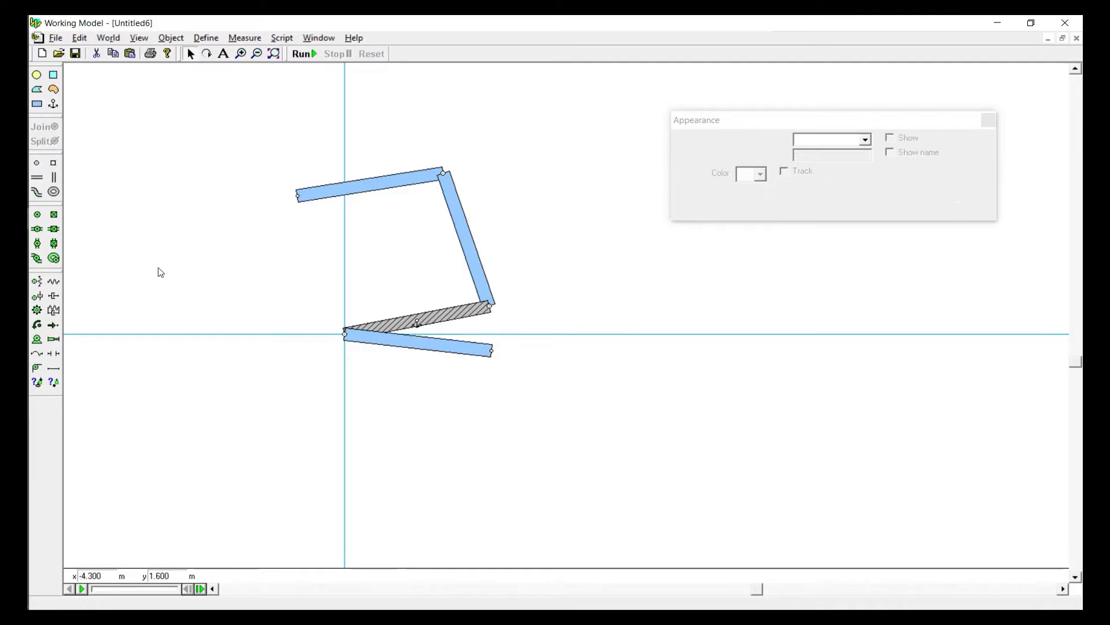
Add a lengthwise slot element along the bar pinned at the origin and swing the bar back up to the left of the y axis
click(38, 178)
click(417, 343)
click(458, 365)
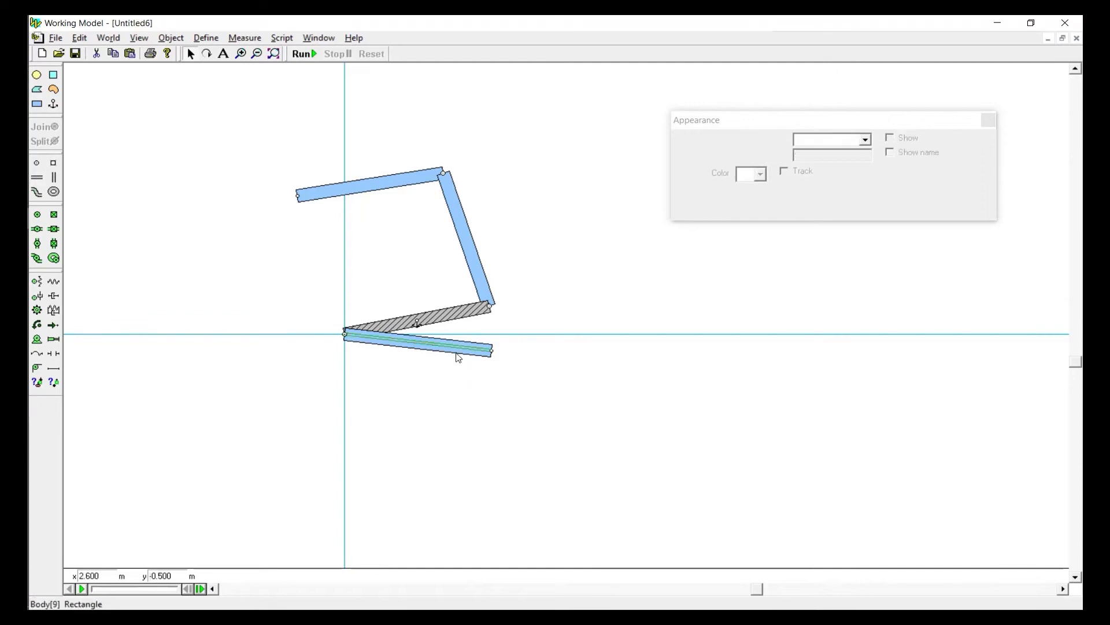
drag(458, 358, 270, 280)
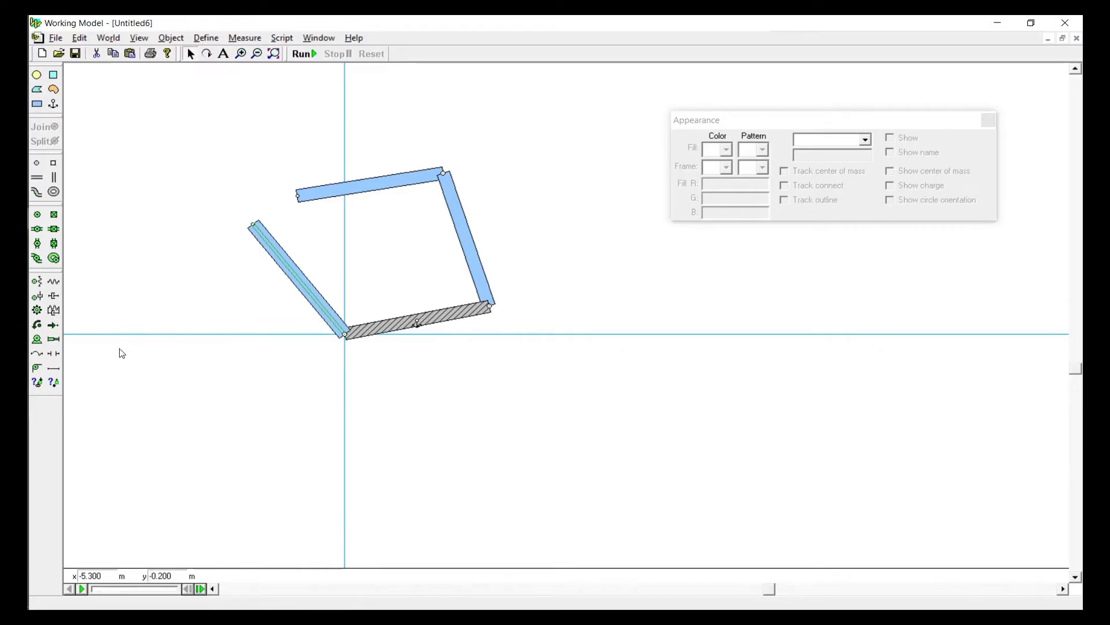
Attach a motor at the origin joint of the slotted bar, open the motor's properties and close the Appearance window
click(37, 339)
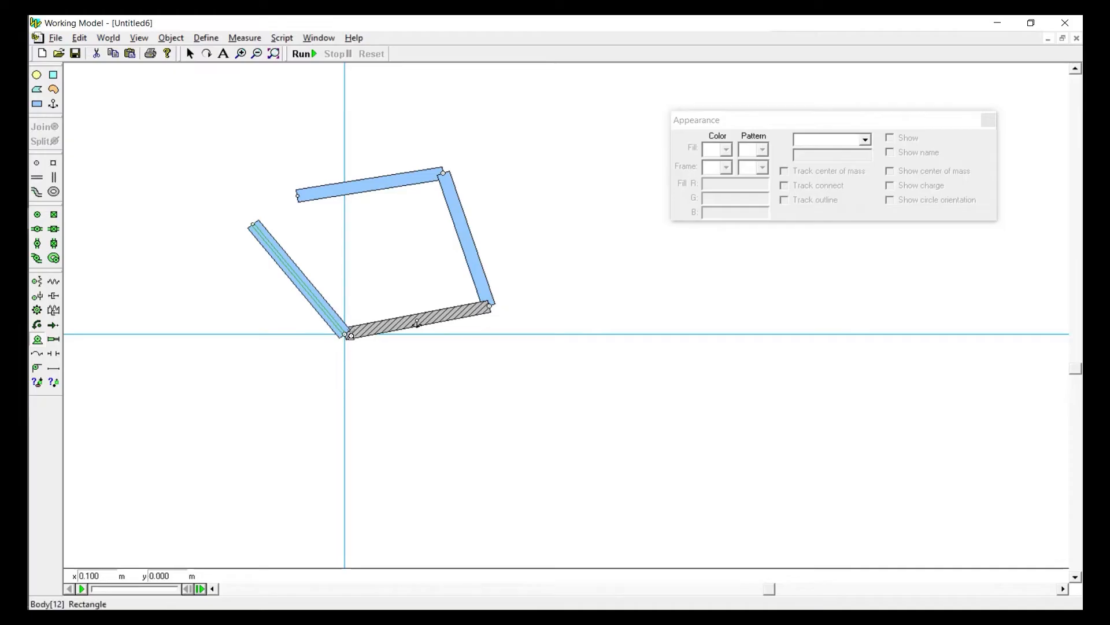
click(345, 335)
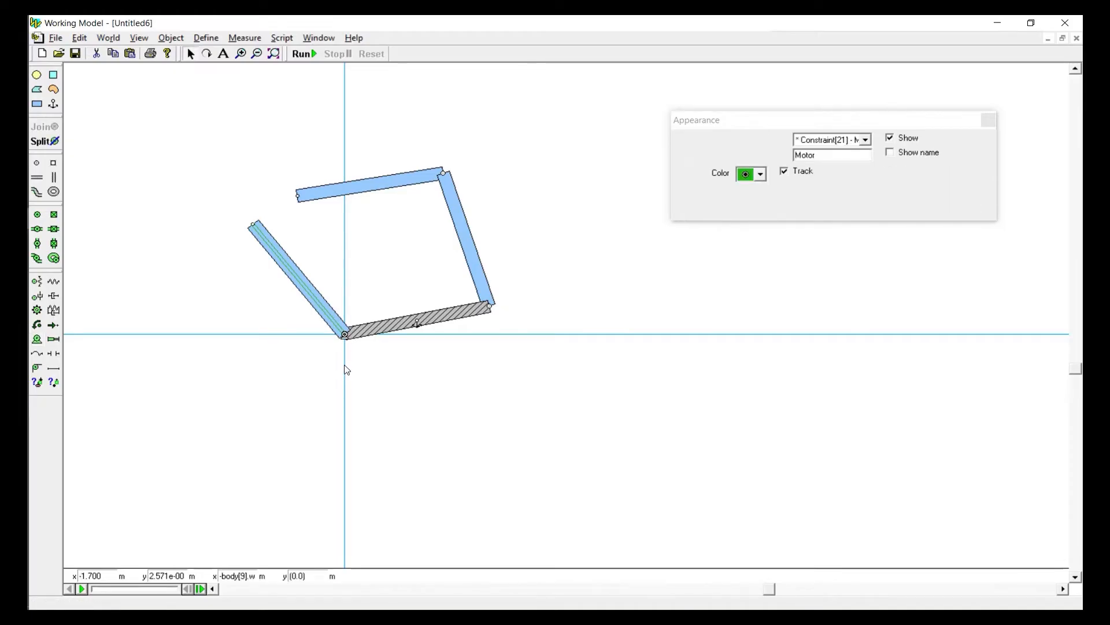
double_click(345, 336)
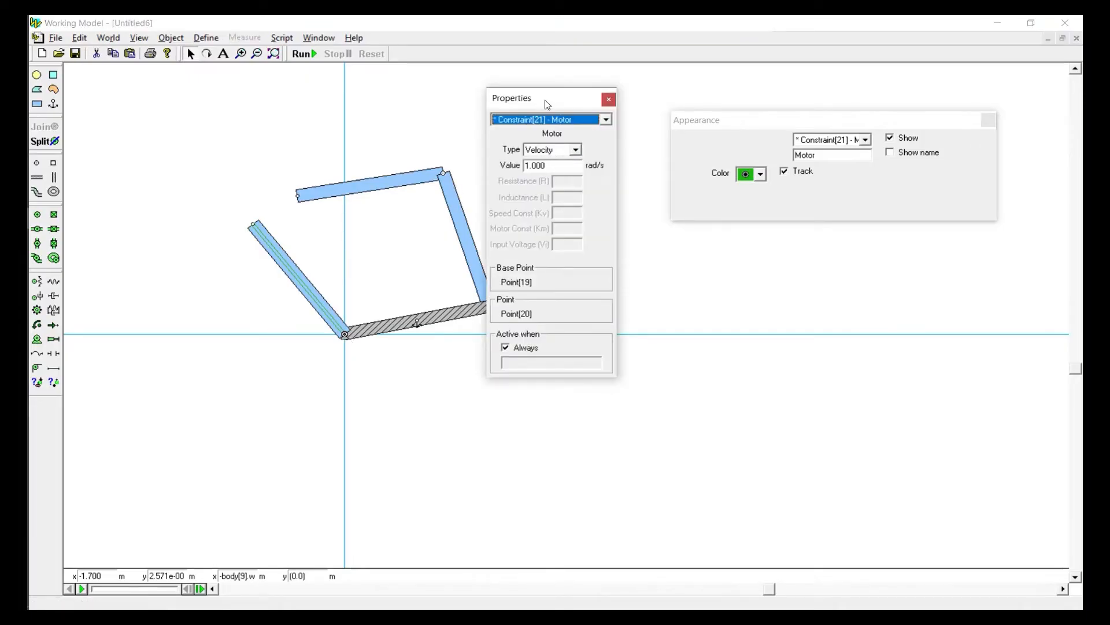
drag(547, 104, 634, 111)
click(989, 120)
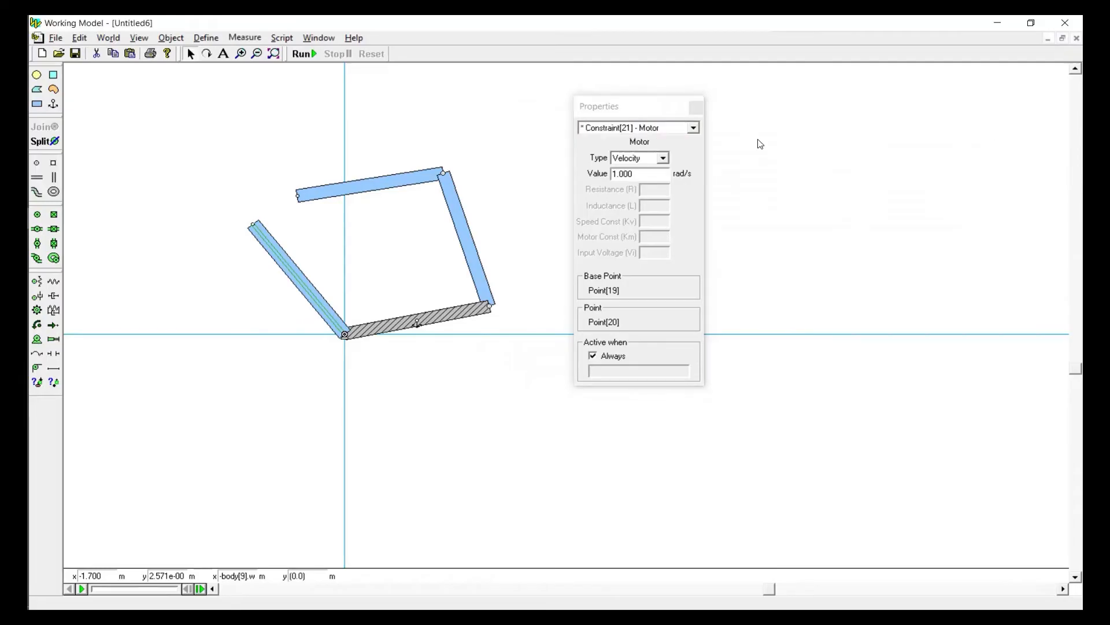
Test-run the simulation, decline to continue it and reset the model to its initial conditions
click(304, 54)
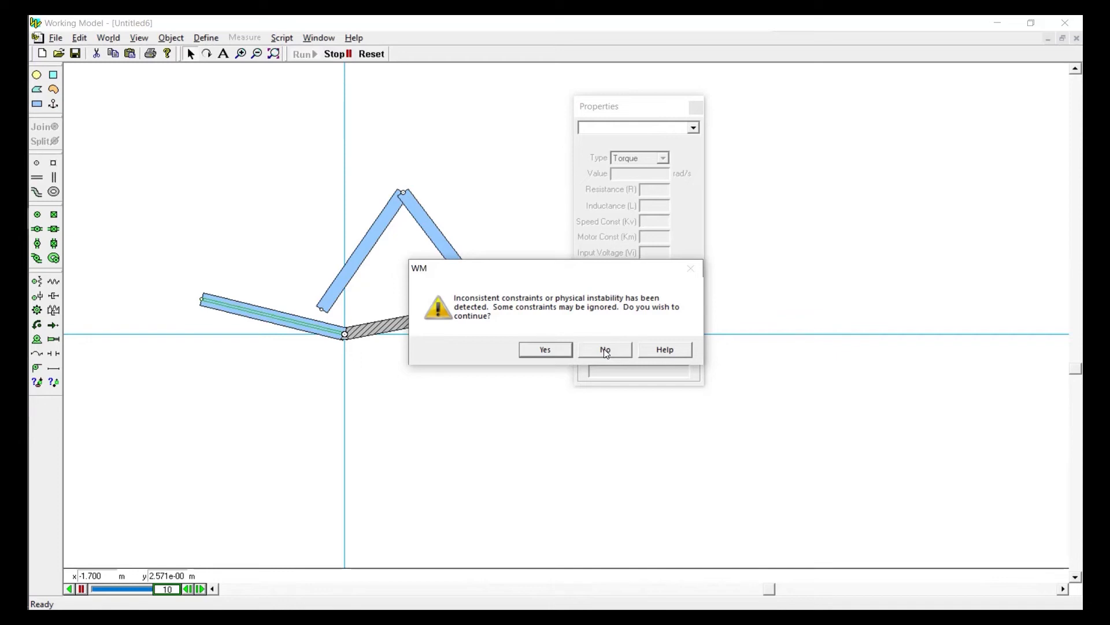
click(605, 350)
click(102, 129)
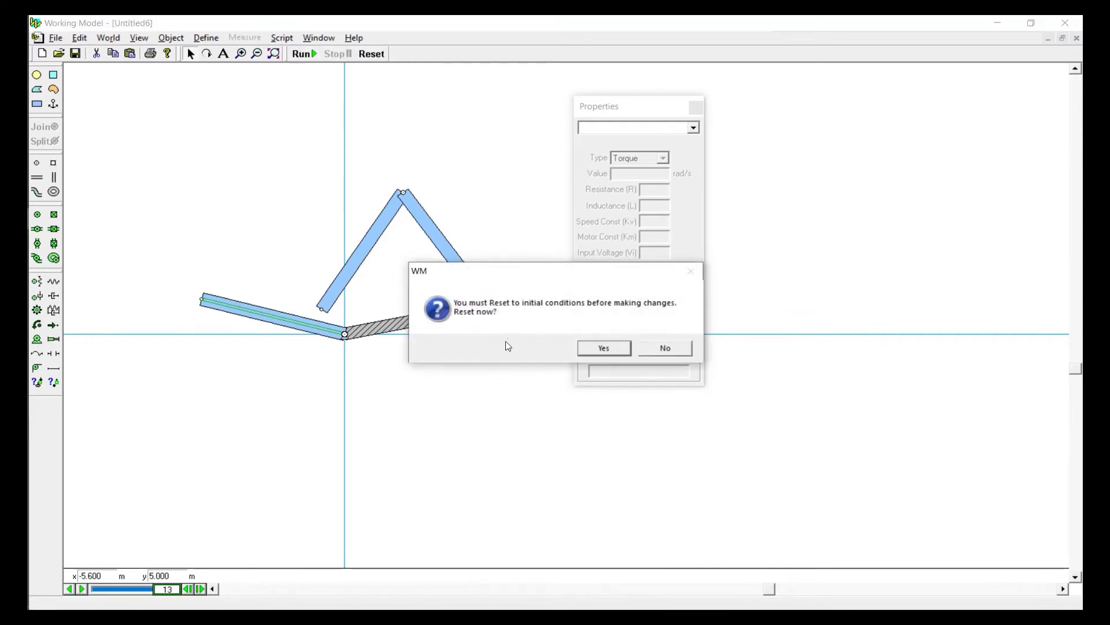
click(583, 354)
Set all bodies of the linkage to not collide with one another
drag(169, 139, 521, 349)
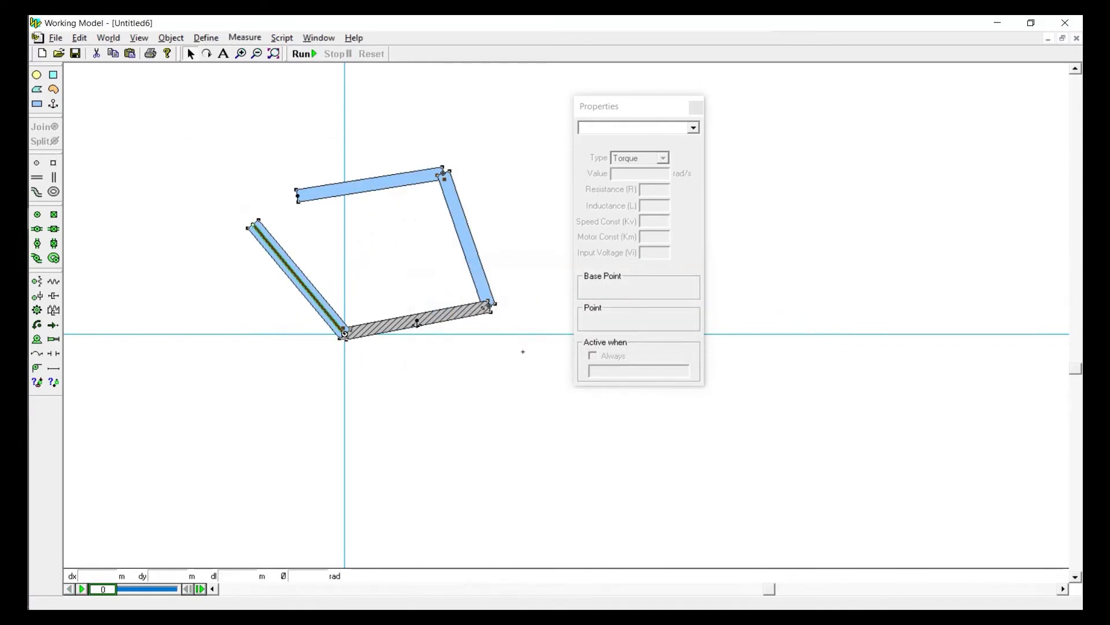
click(182, 43)
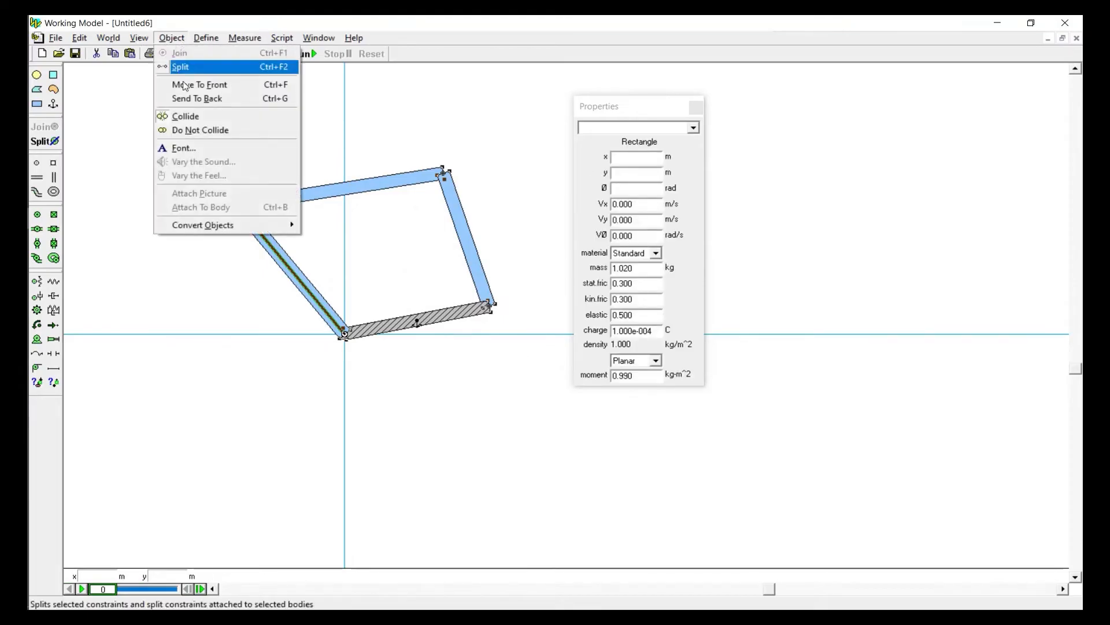
click(187, 130)
click(197, 146)
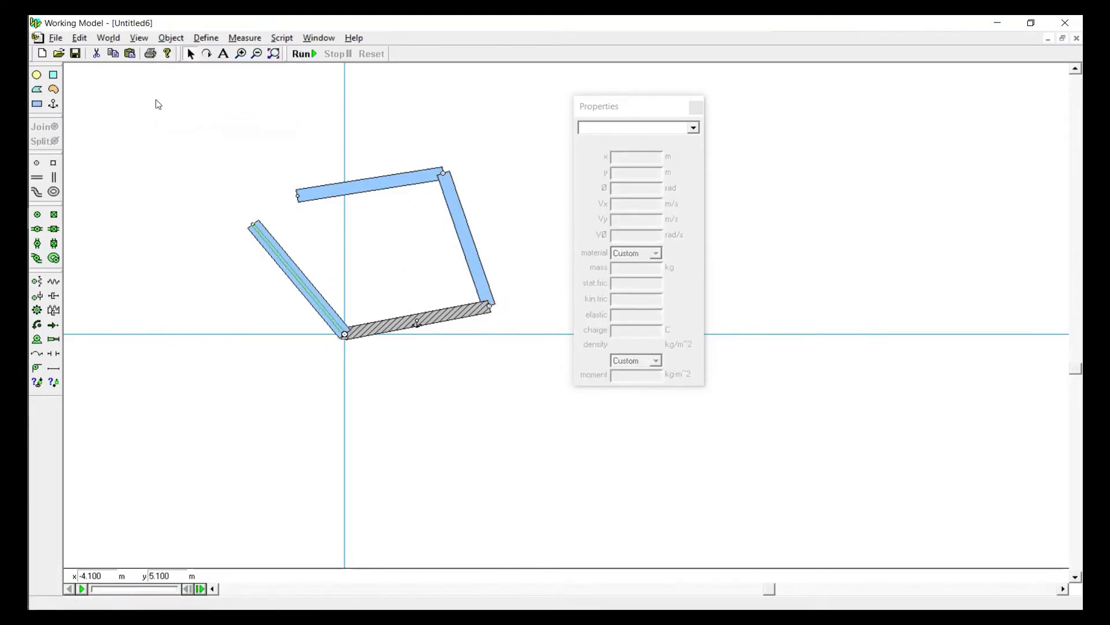
Set the world gravity to None, then test-run the simulation and reset it
click(108, 37)
click(114, 54)
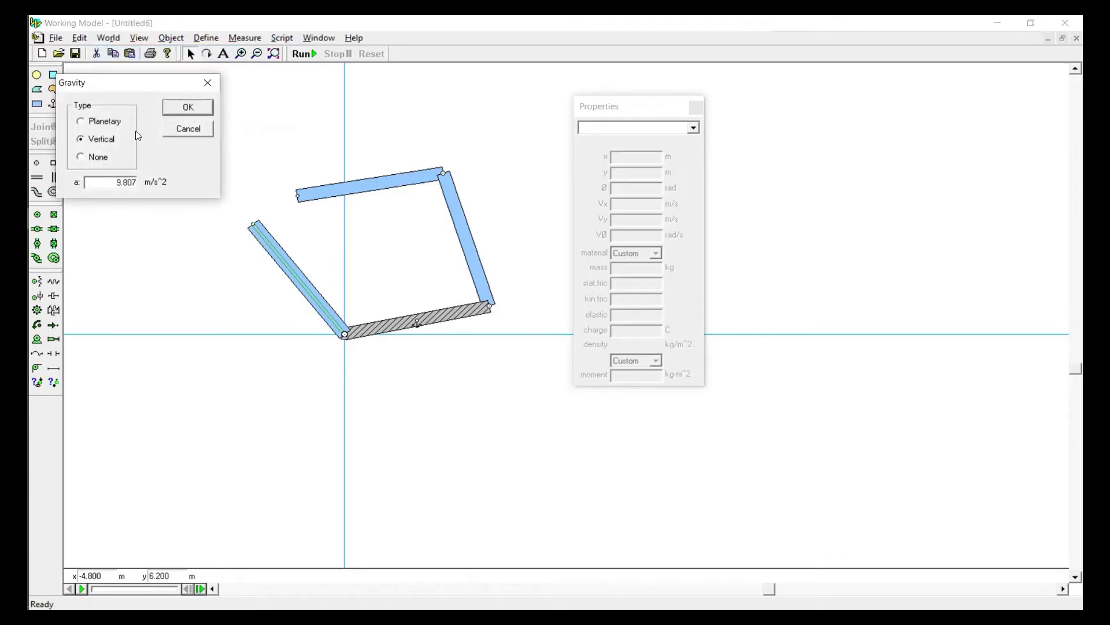
click(108, 157)
click(186, 107)
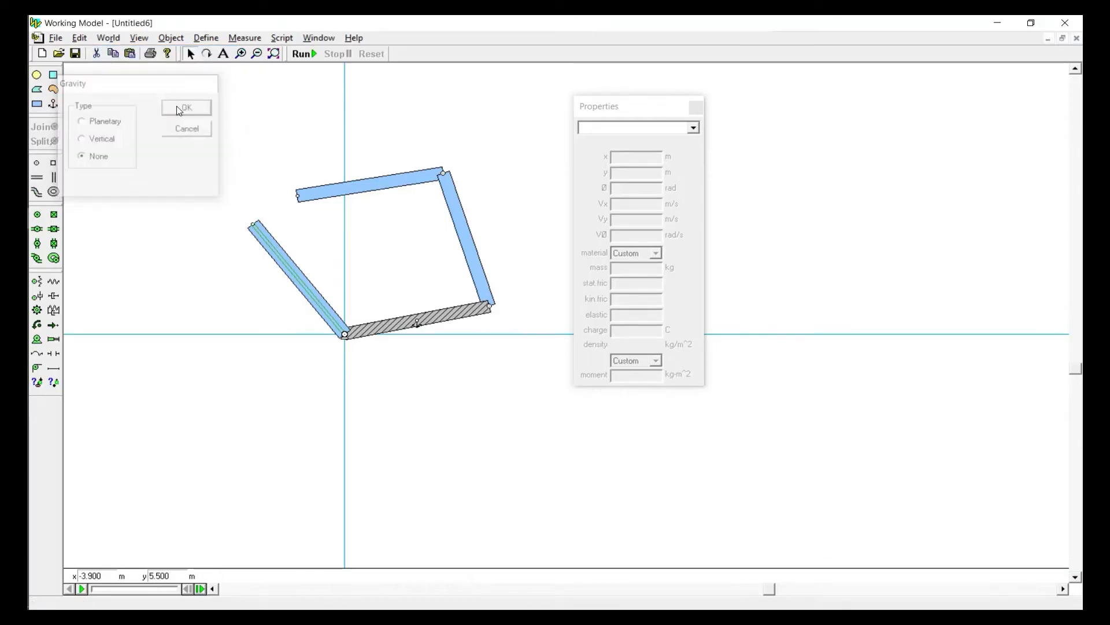
click(302, 55)
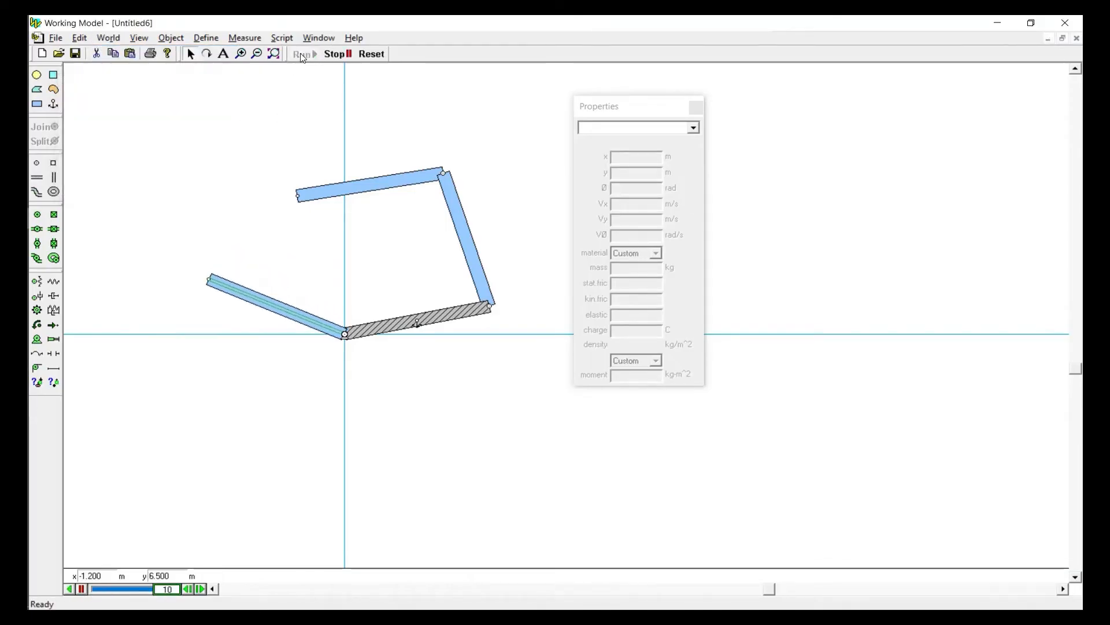
click(372, 56)
Set the origin motor's velocity to -1 rad/s, test-run the simulation, reset it and recheck the motor's properties
click(344, 334)
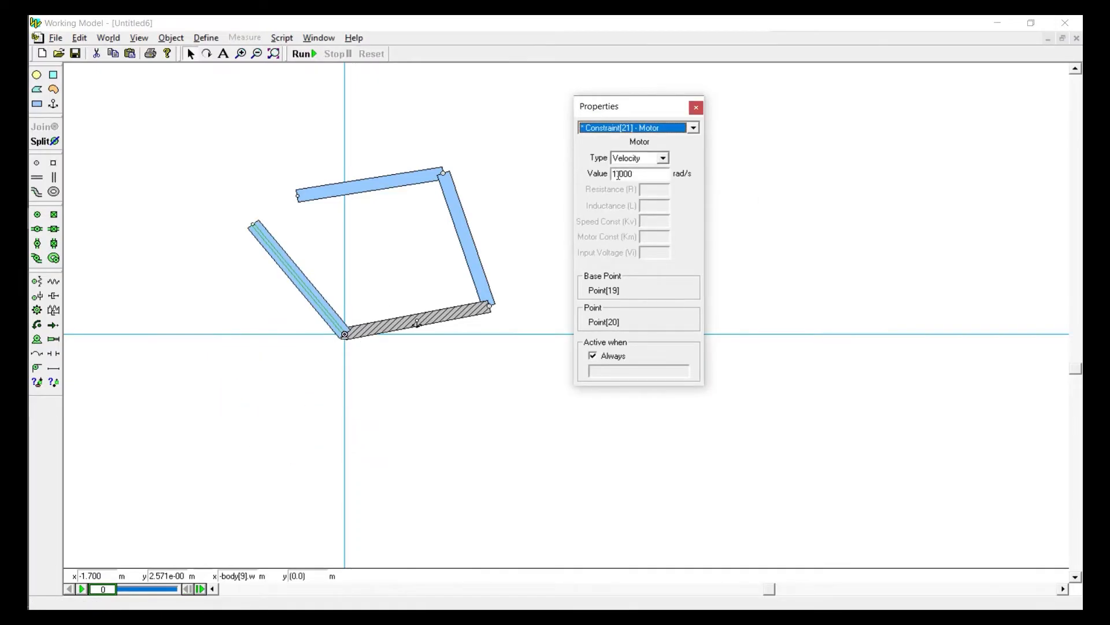
click(617, 174)
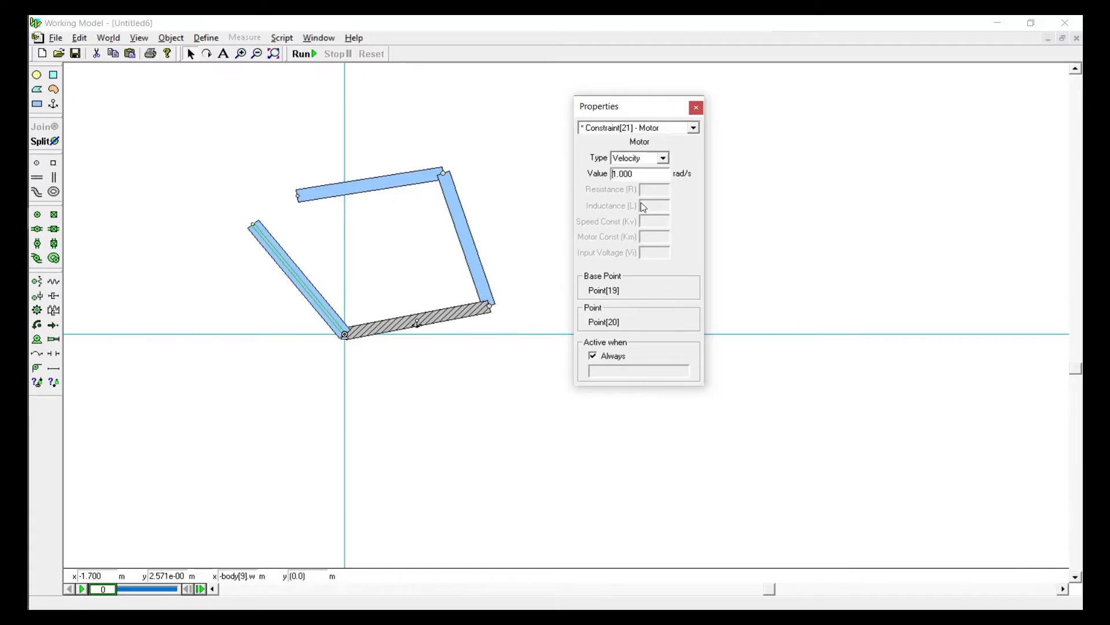
click(551, 125)
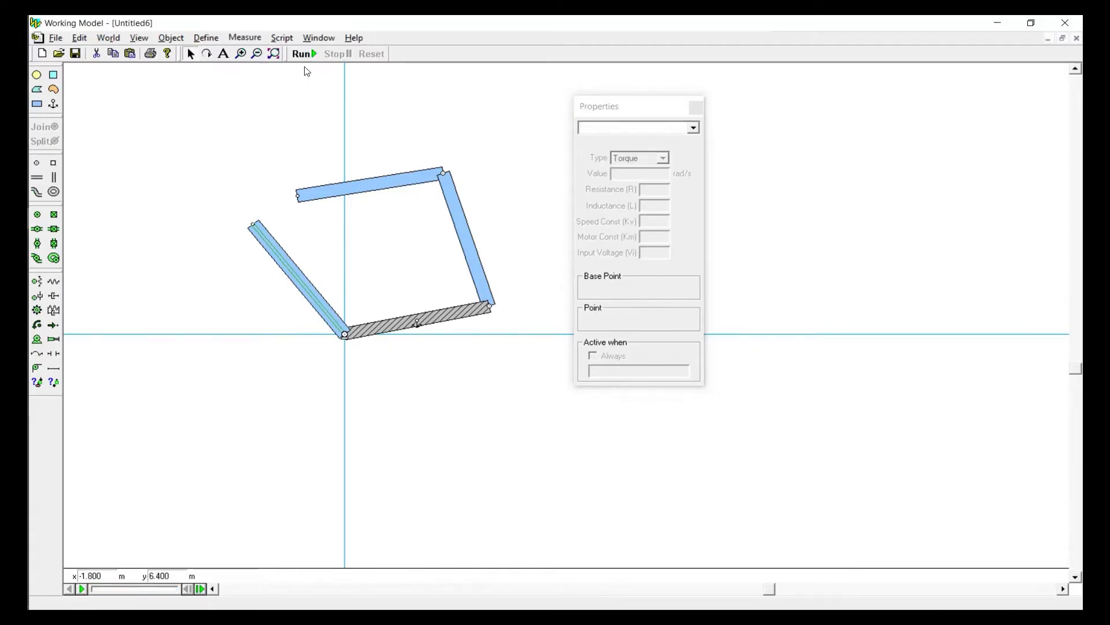
click(302, 54)
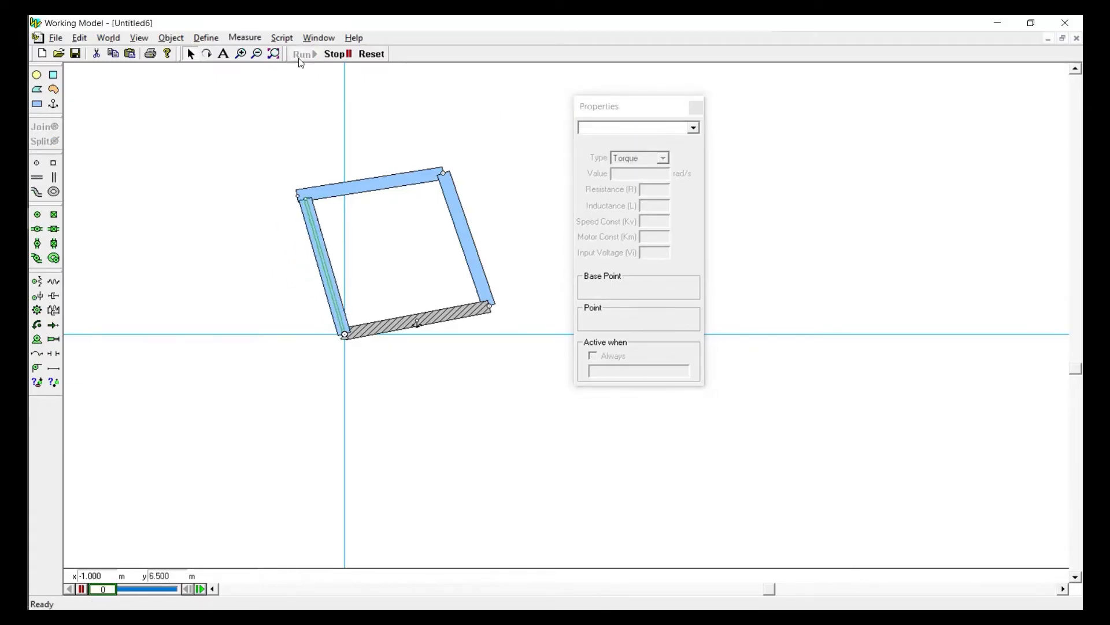
click(371, 54)
click(345, 335)
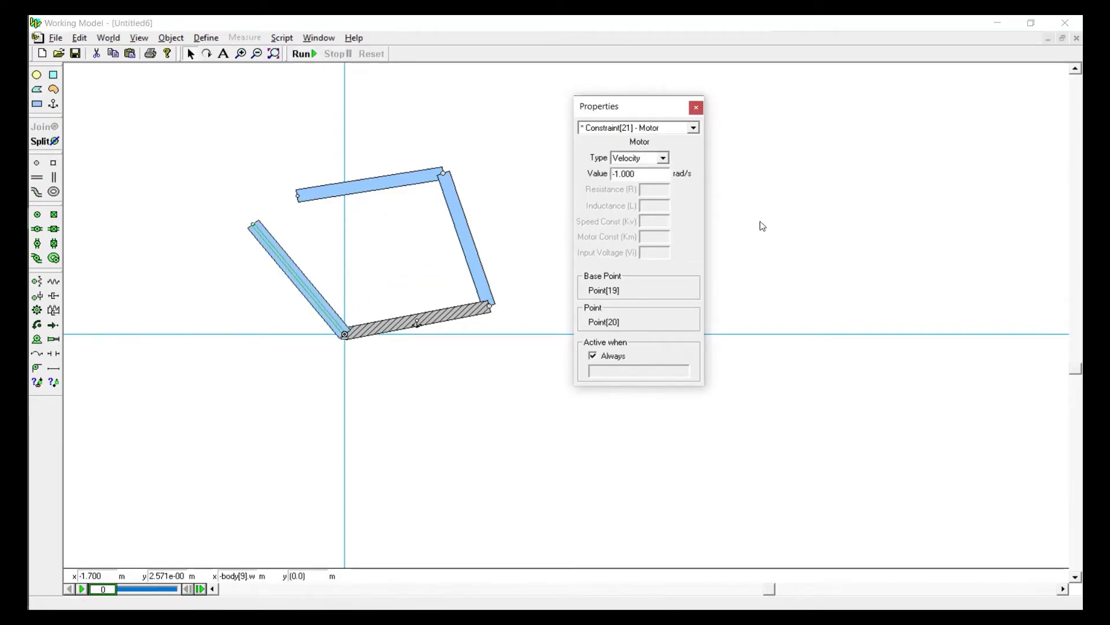
click(529, 133)
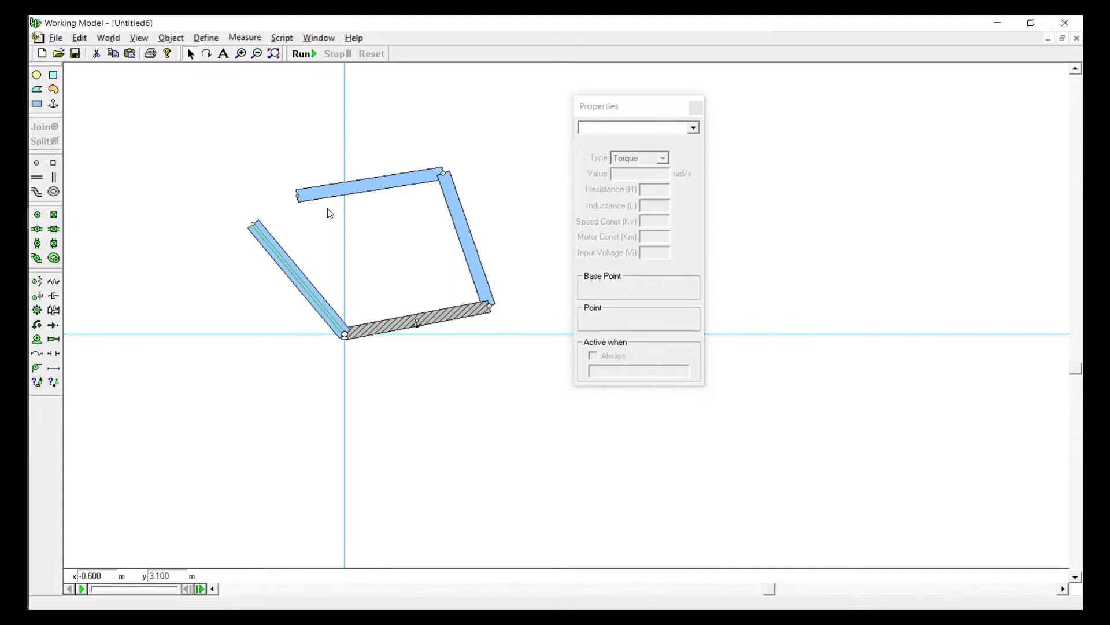
Shift the upper bar slightly right and join the point at its free end to the slot in the crank bar
drag(335, 193, 344, 193)
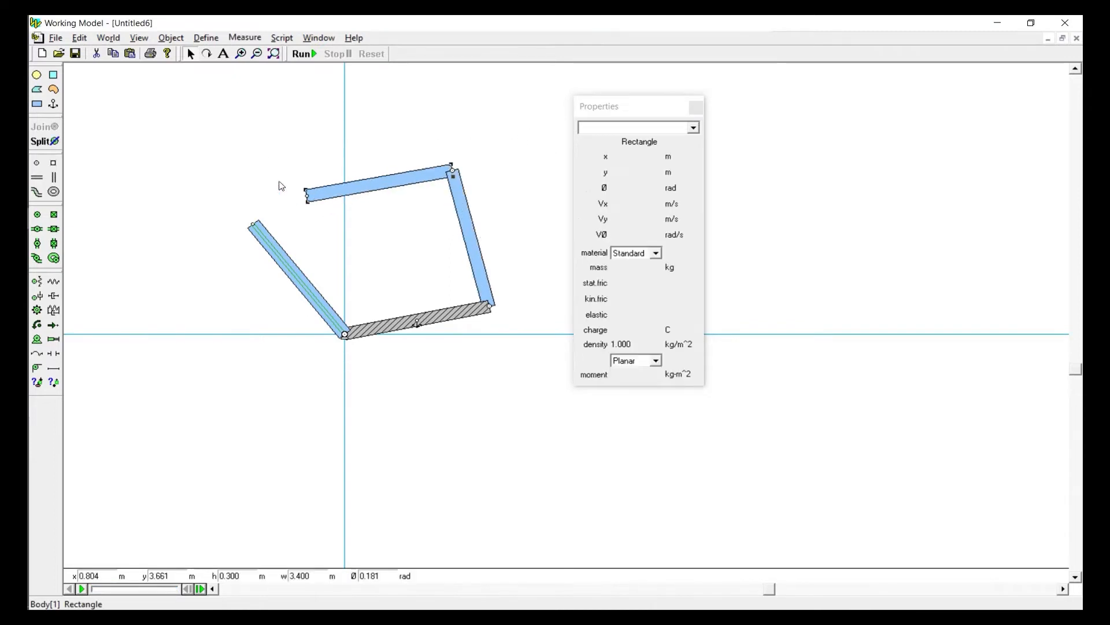
click(278, 182)
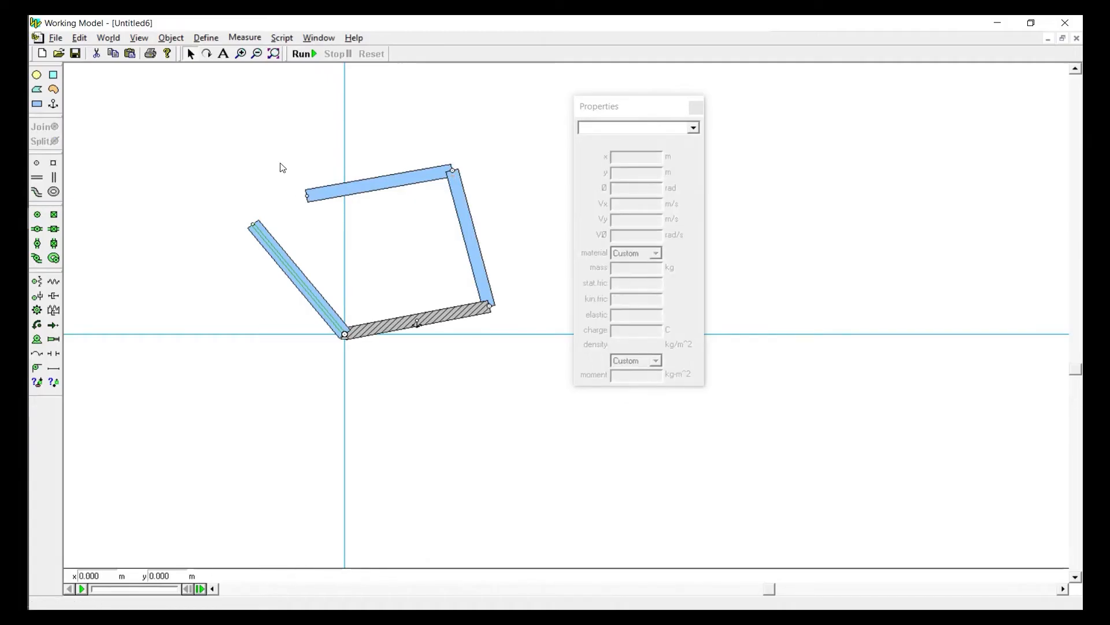
drag(279, 165, 323, 217)
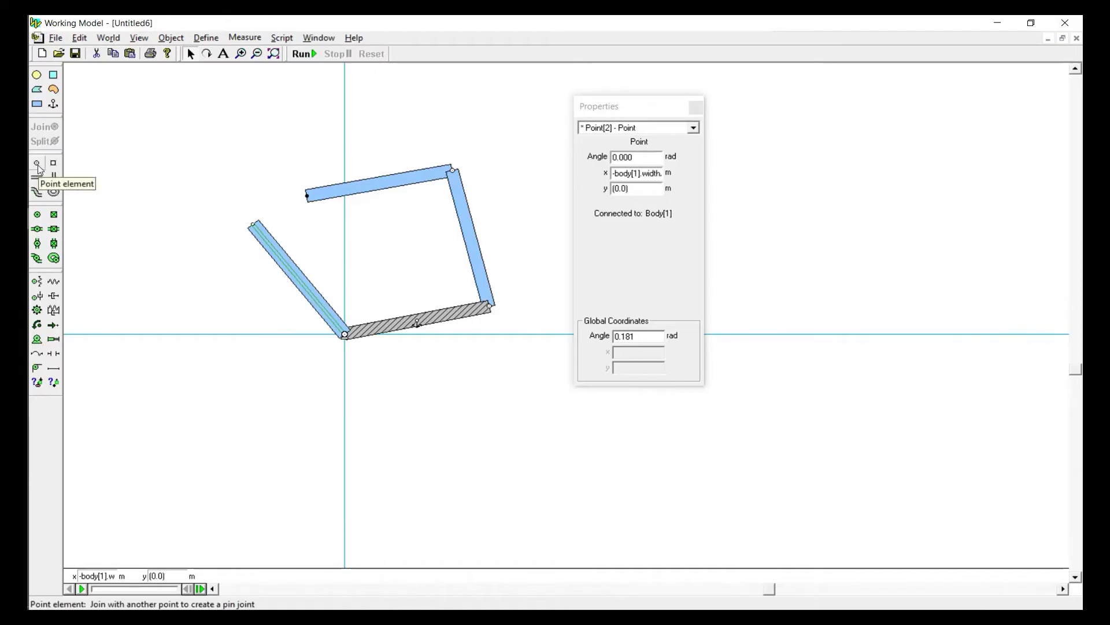
click(193, 151)
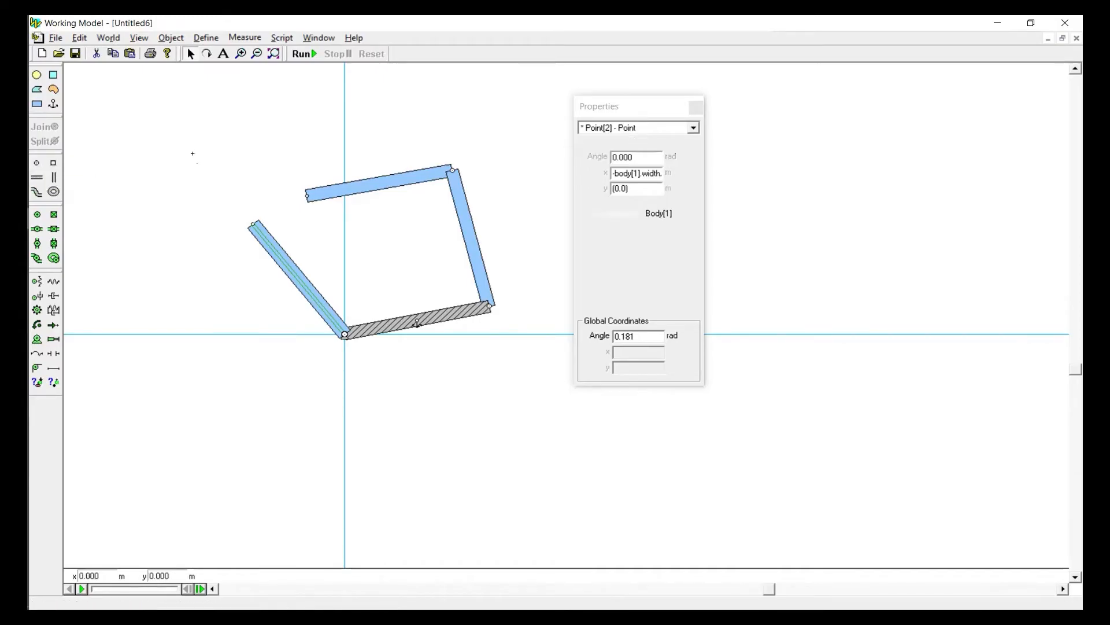
click(307, 195)
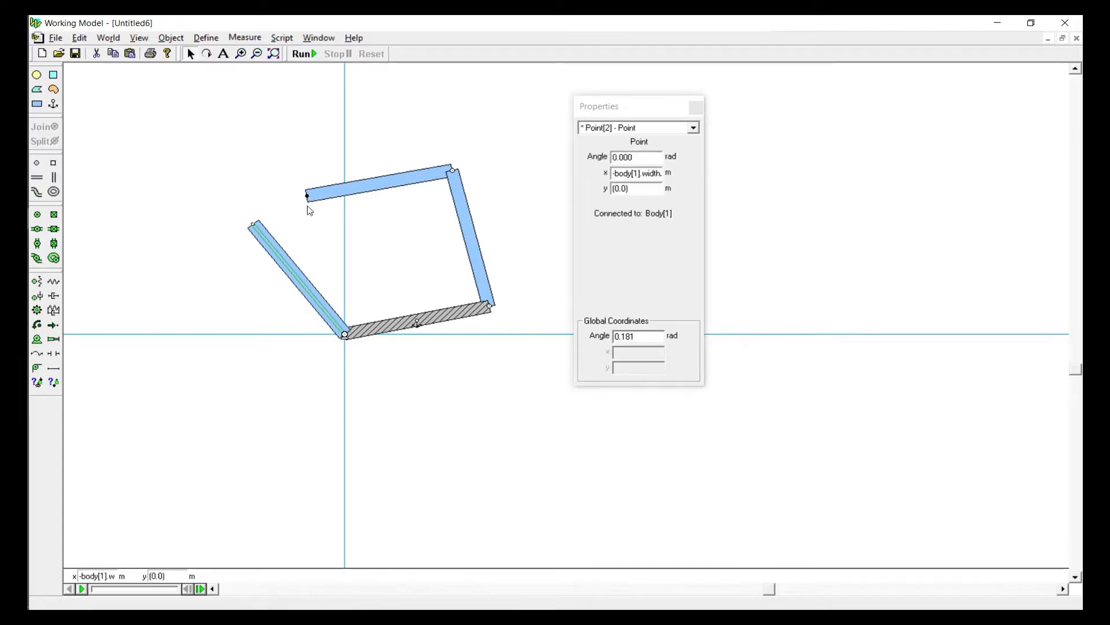
shift+click(269, 243)
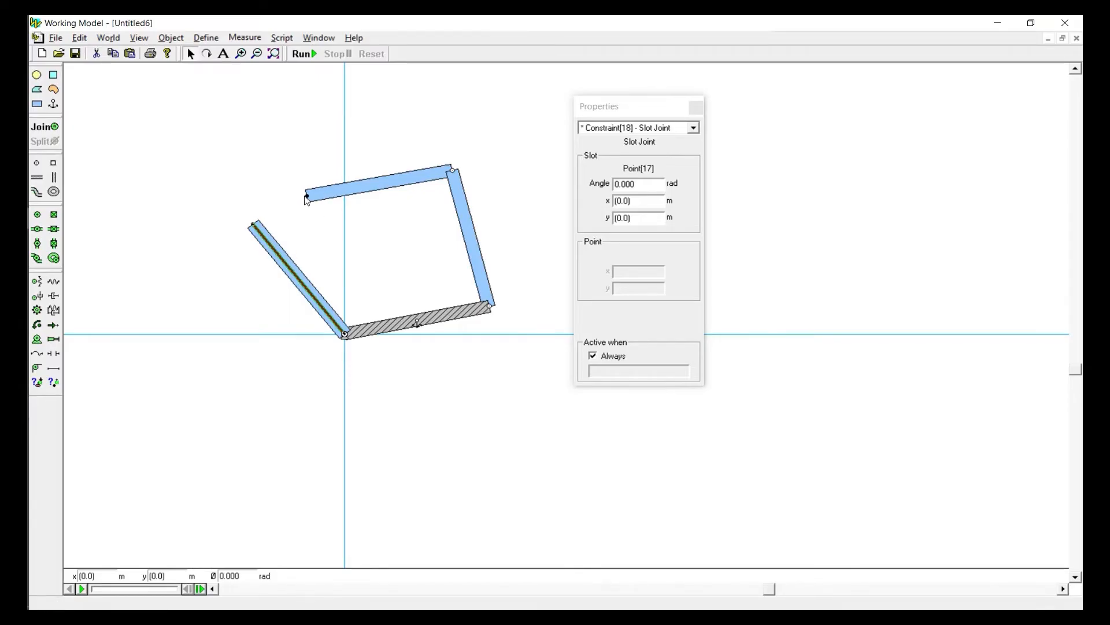
click(46, 127)
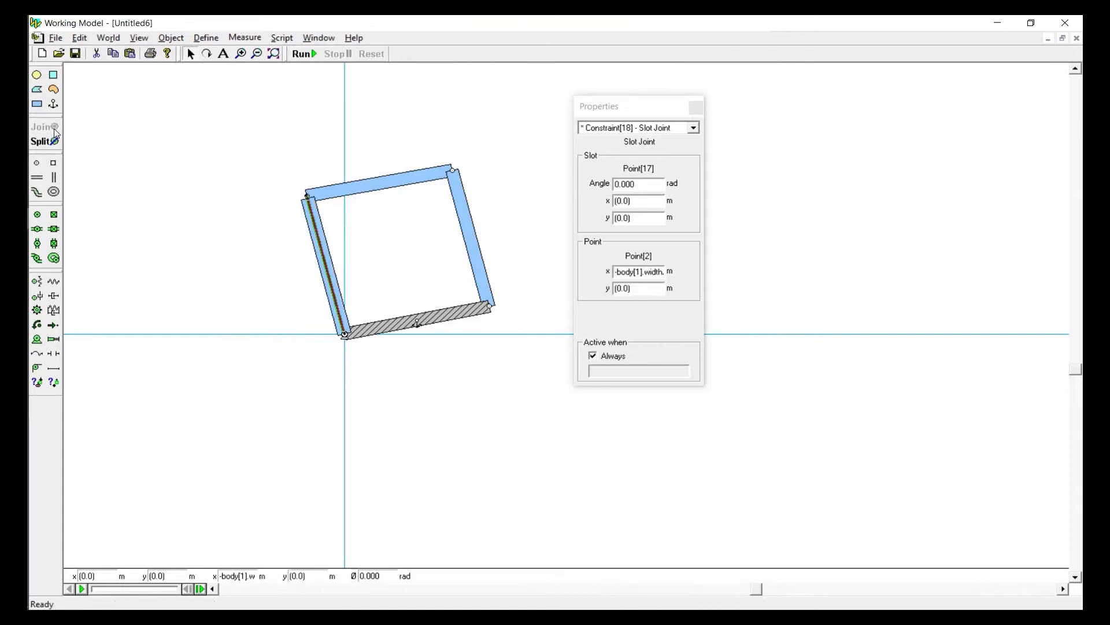
Slide the upper bar's end partway down the slot and bring the bar in front of the slotted bar
drag(315, 228, 287, 249)
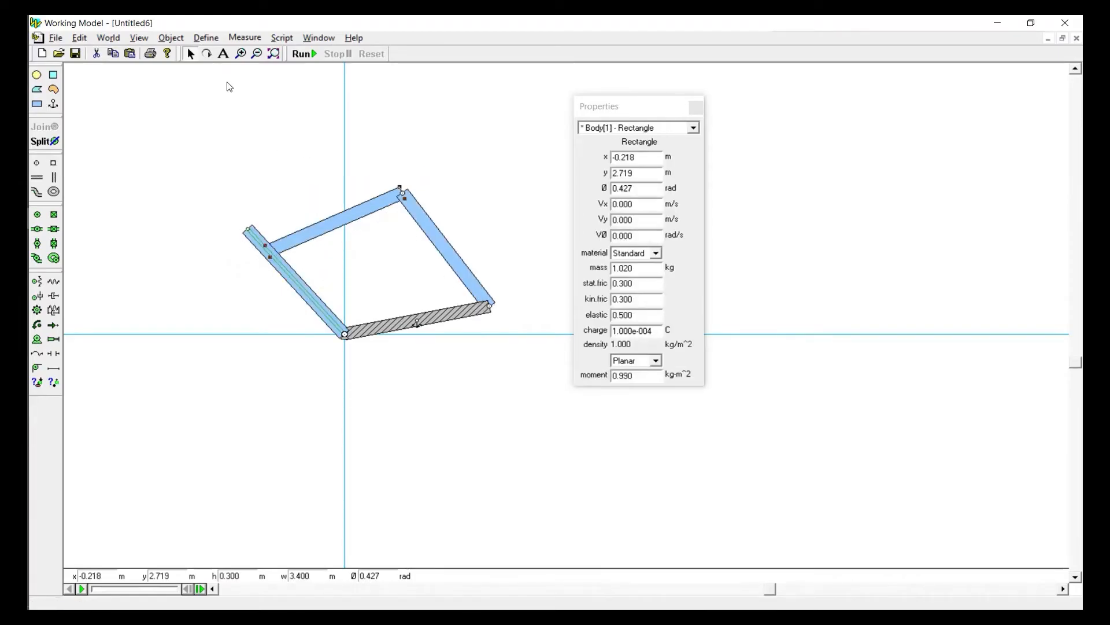
click(171, 38)
click(197, 85)
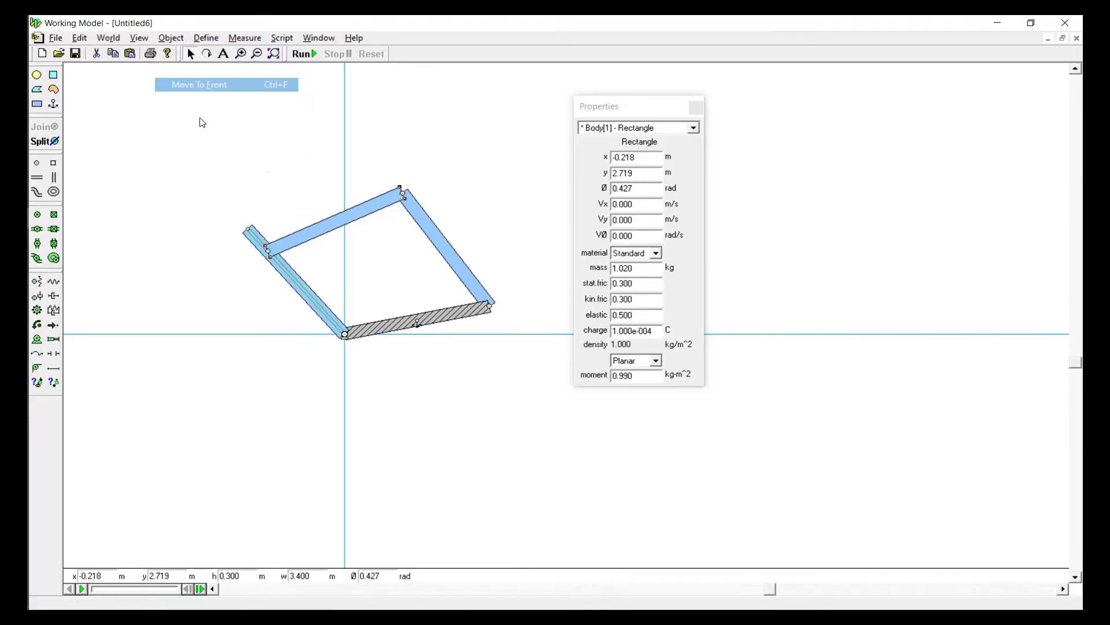
click(268, 174)
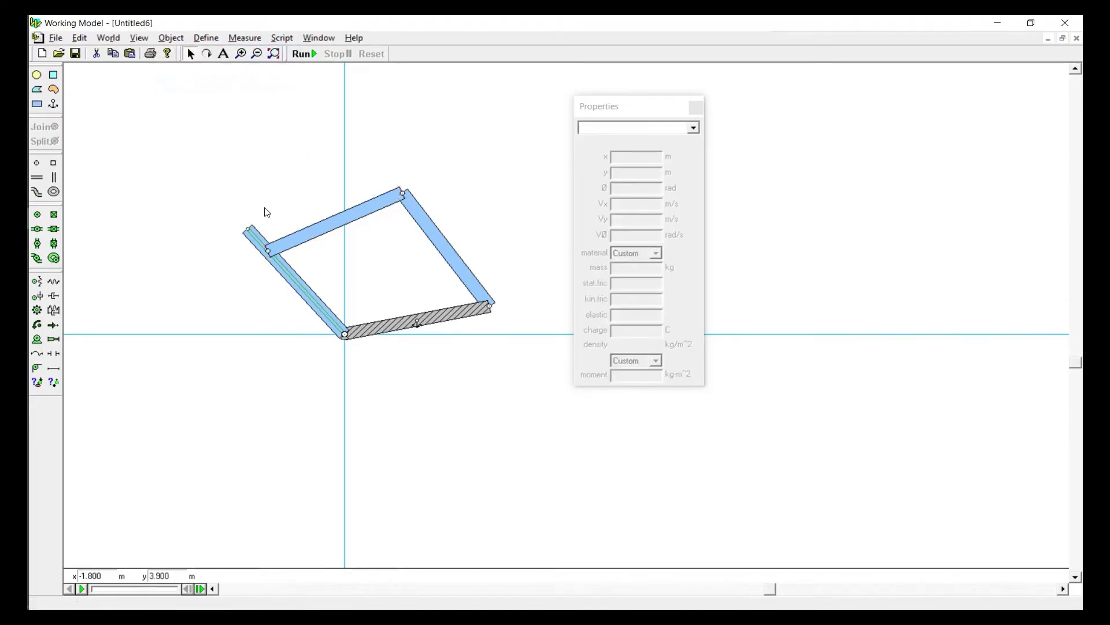
click(282, 253)
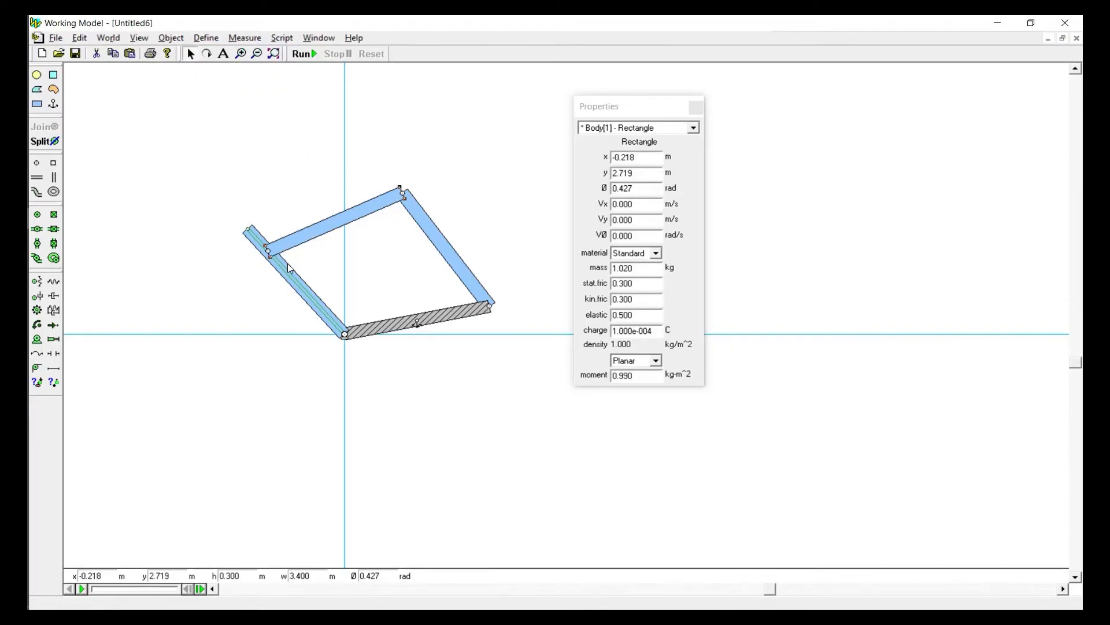
click(308, 261)
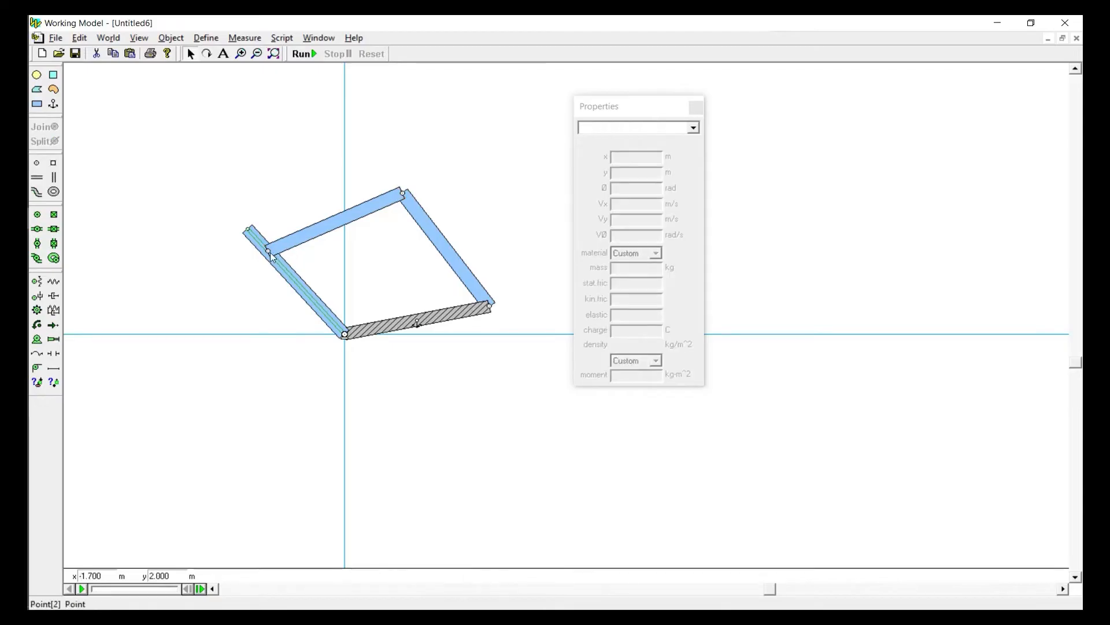
Delete the point joining the upper bar to the slot, move the bar clear and attach a square point element at its free end
click(269, 252)
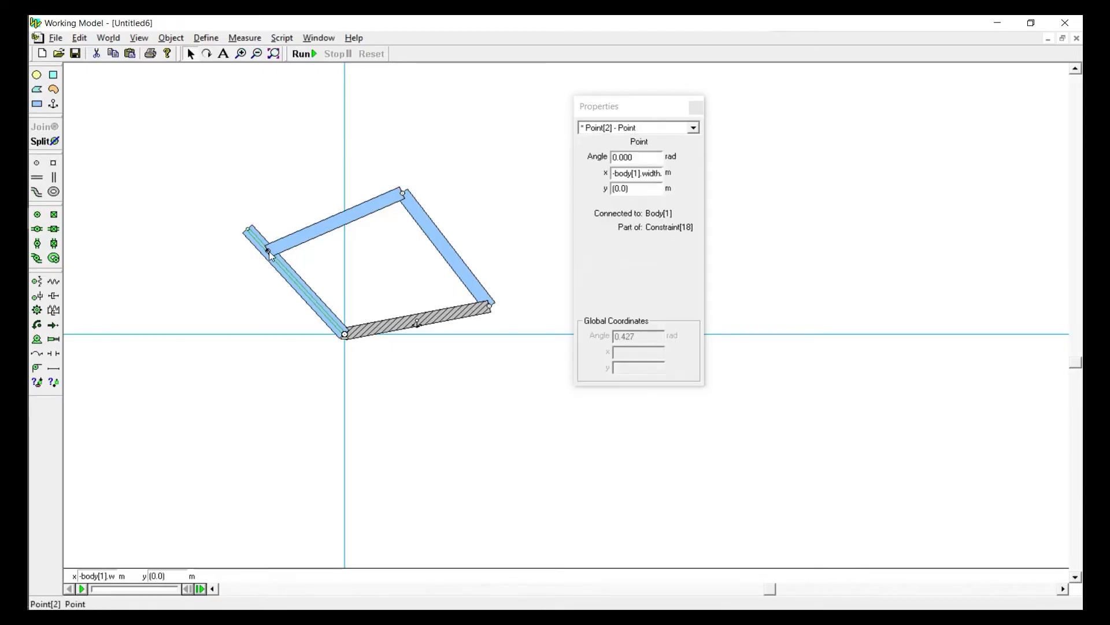
key(Delete)
drag(270, 253, 308, 199)
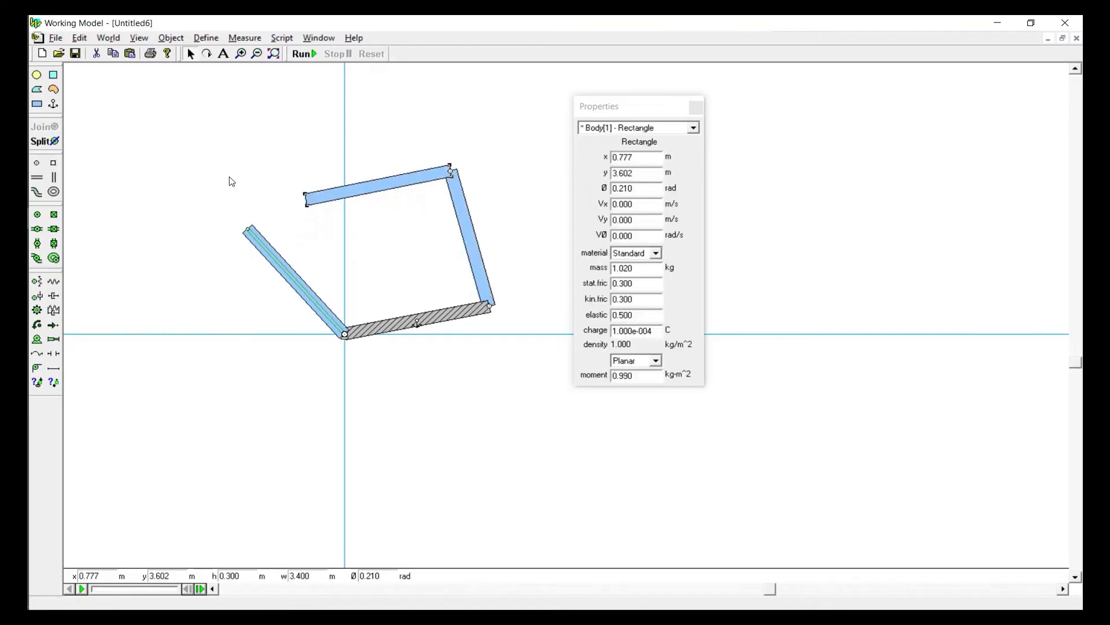
click(231, 182)
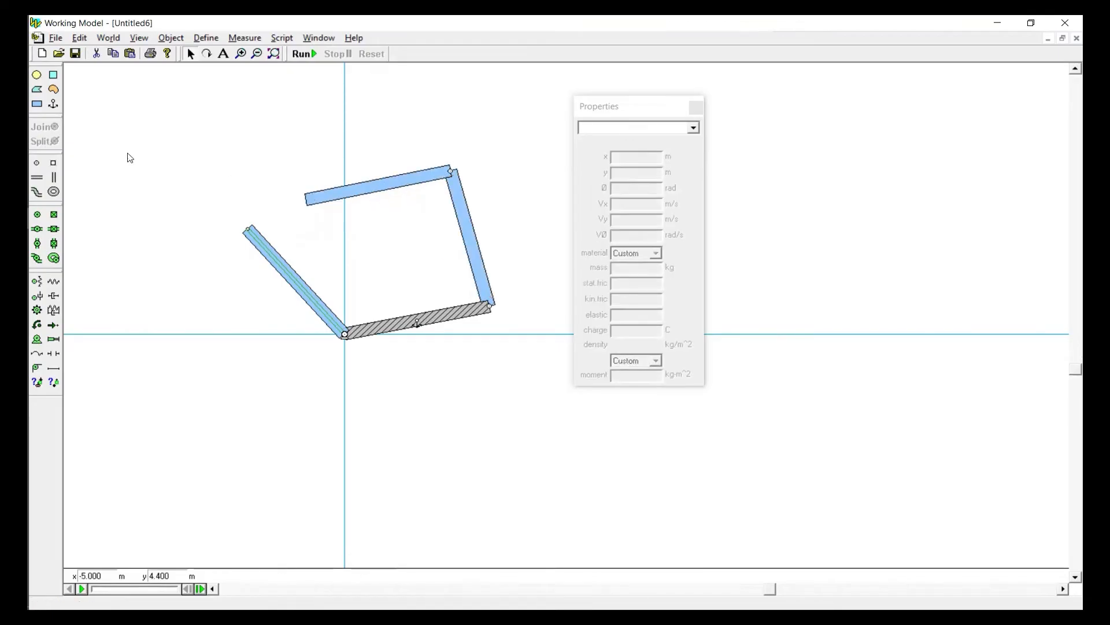
click(54, 165)
click(305, 199)
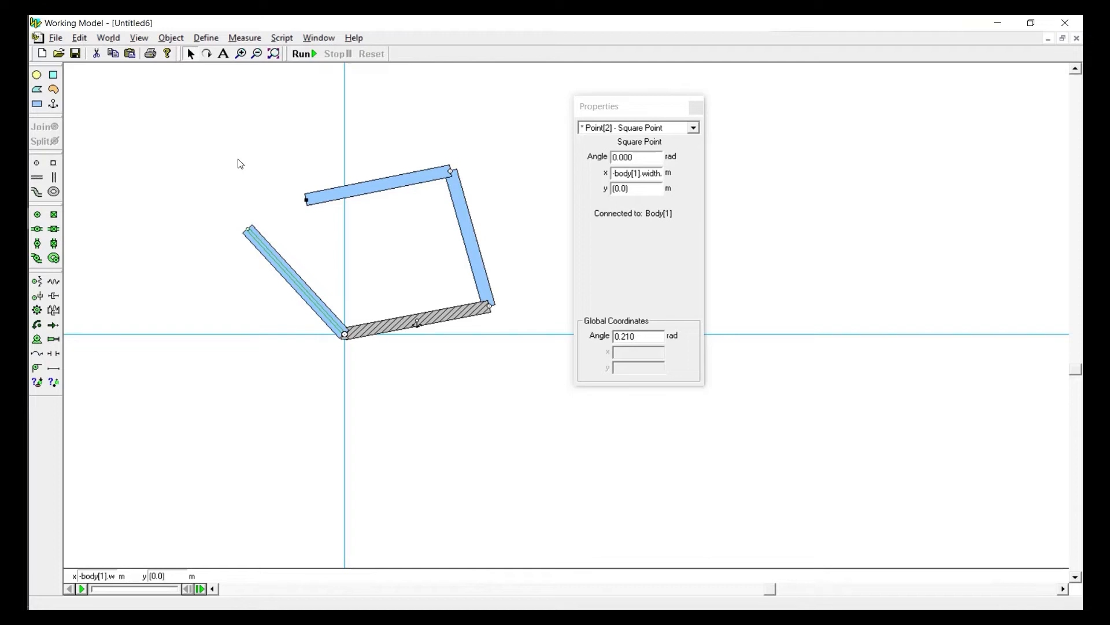
Swing the slotted bar to about 1.02 rad and move the upper bar's free end close beside the slot
click(265, 243)
drag(266, 243, 379, 248)
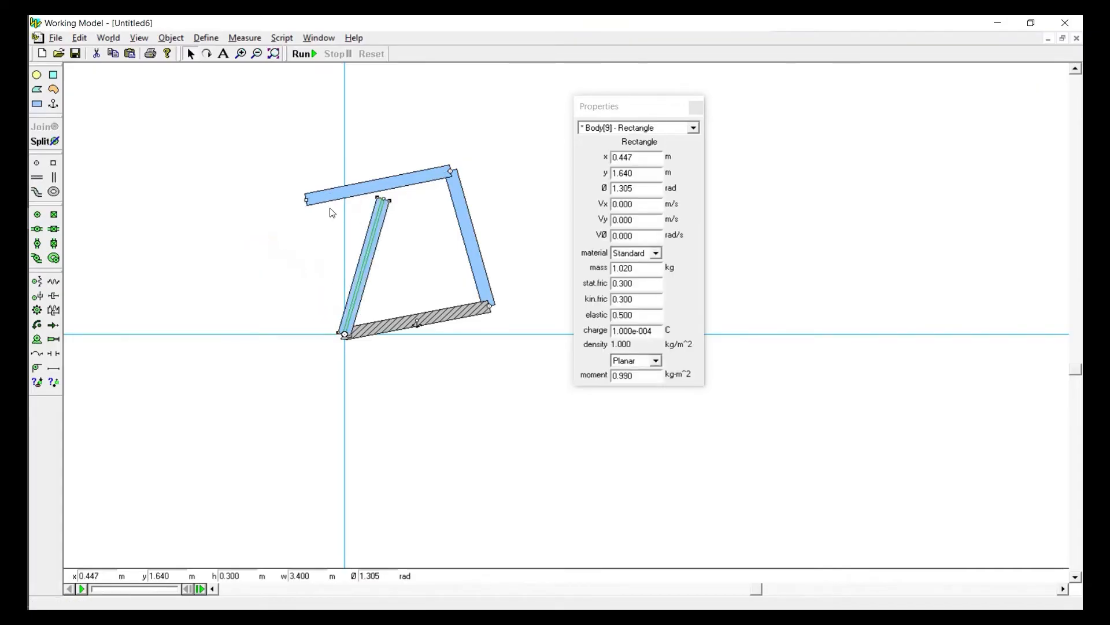
drag(330, 201, 425, 244)
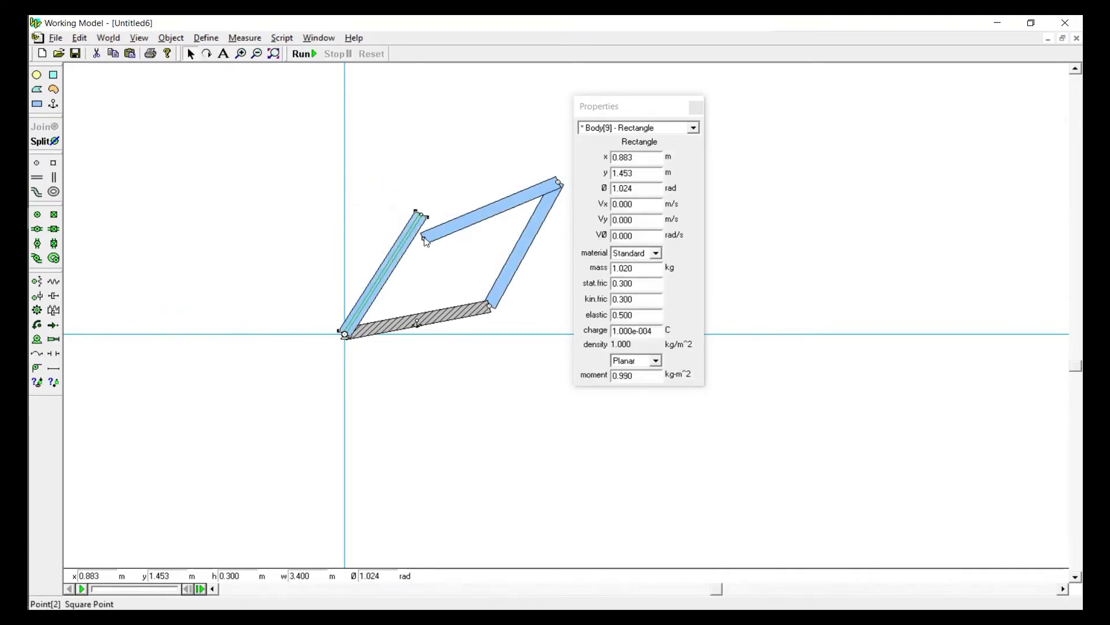
Join the square point at the upper bar's free end to the slot and swing the joined bars around
click(425, 242)
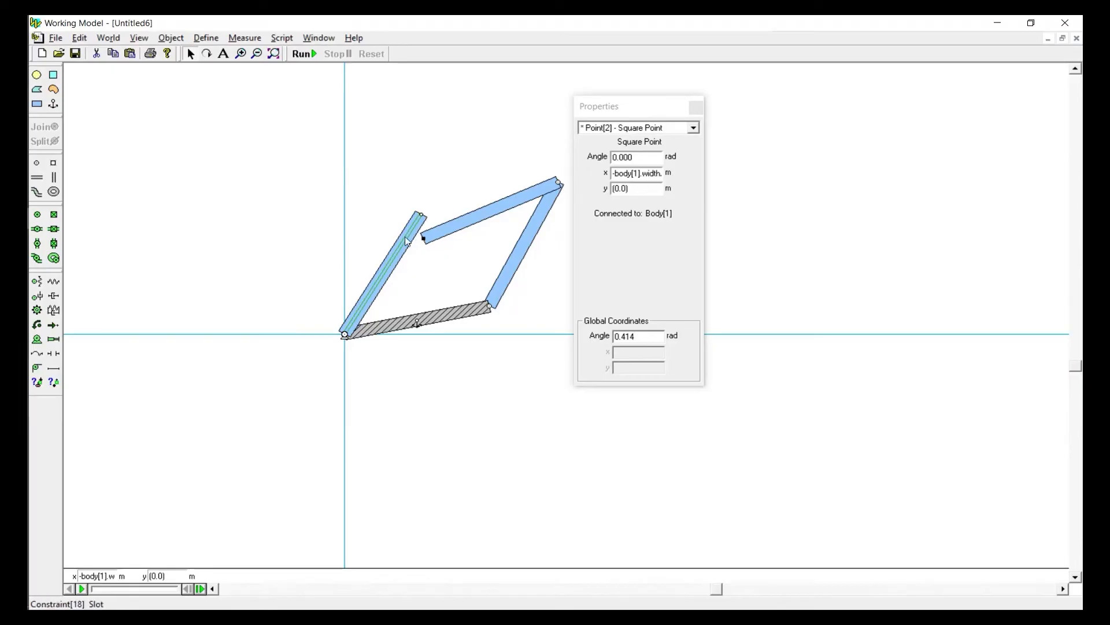
click(407, 242)
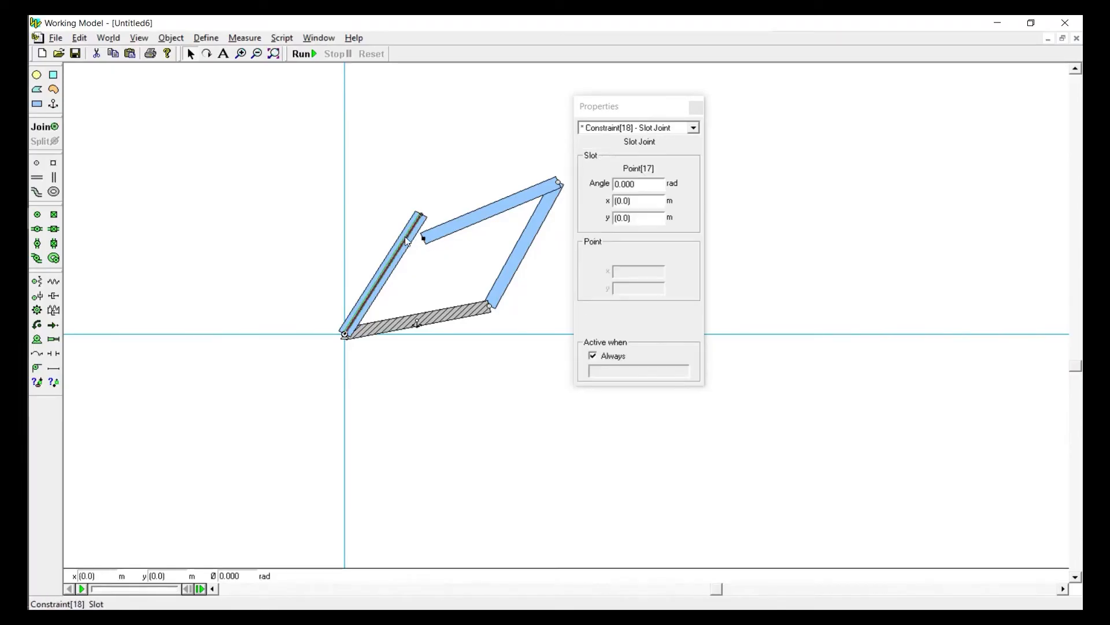
click(38, 126)
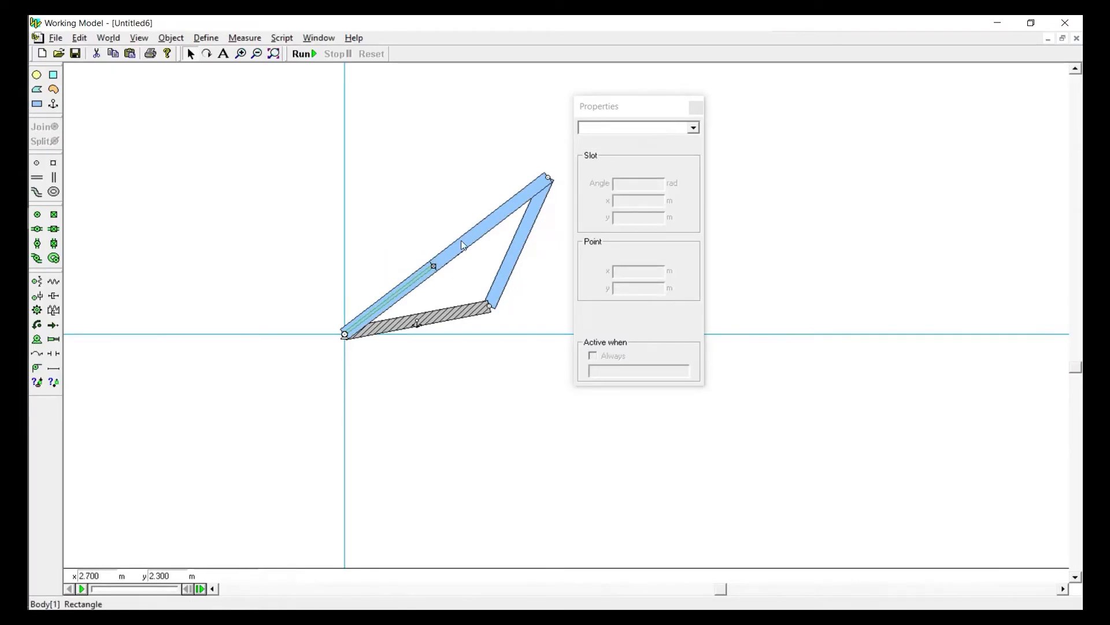
mouse_move(460, 240)
mouse_down()
mouse_move(504, 235)
mouse_move(441, 255)
mouse_move(359, 181)
mouse_move(496, 181)
mouse_move(452, 243)
mouse_up()
click(443, 230)
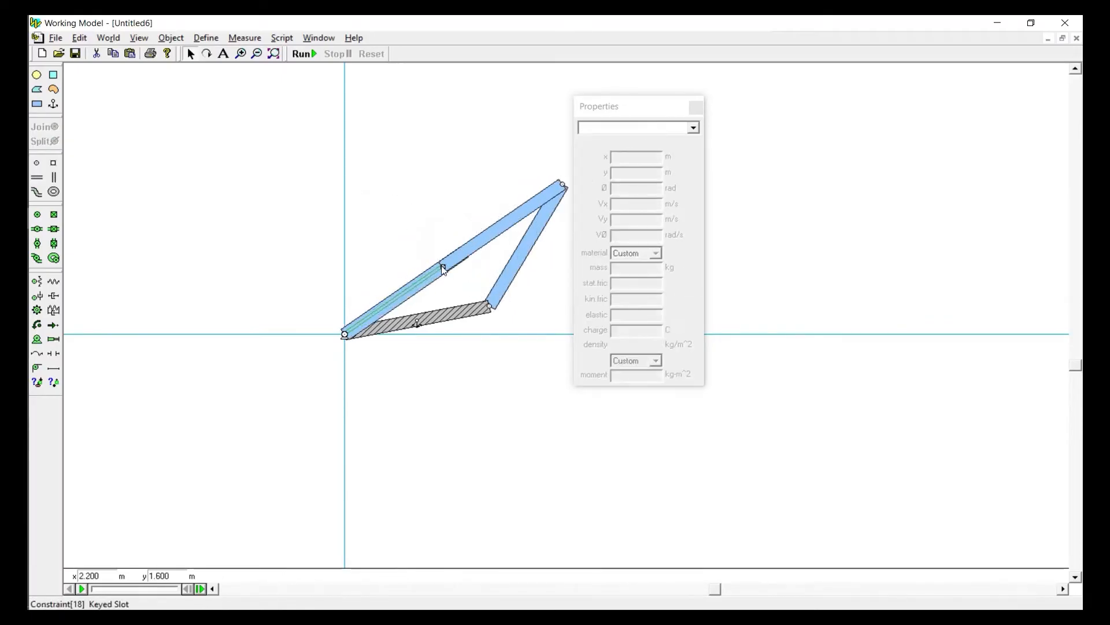
Set the angle of the square point in the keyed slot joint to pi()/2 rad
click(442, 267)
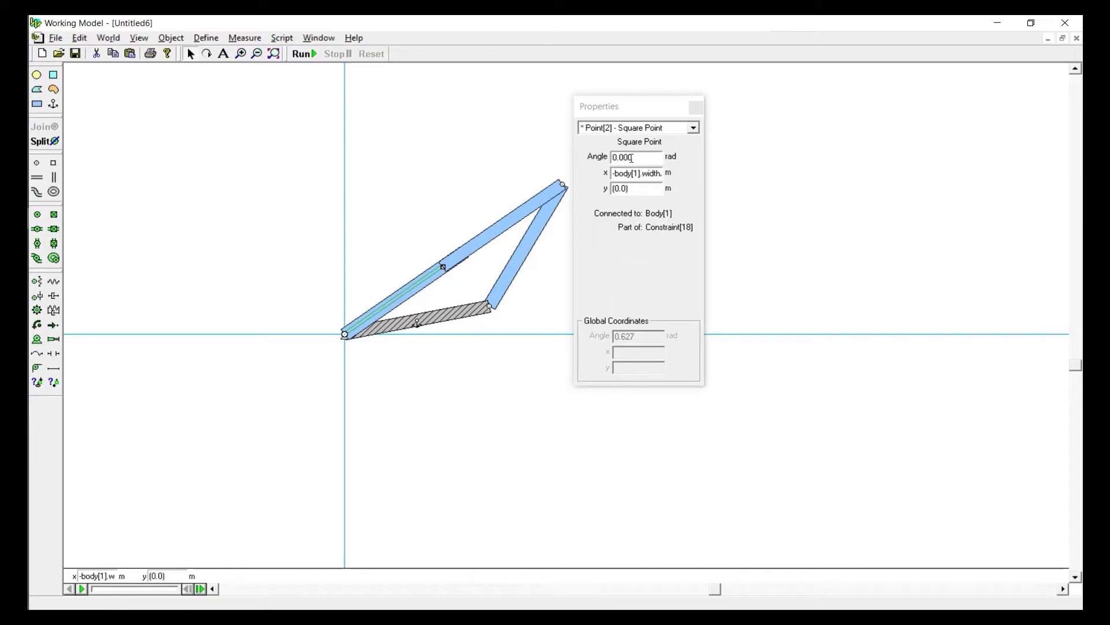
double_click(632, 158)
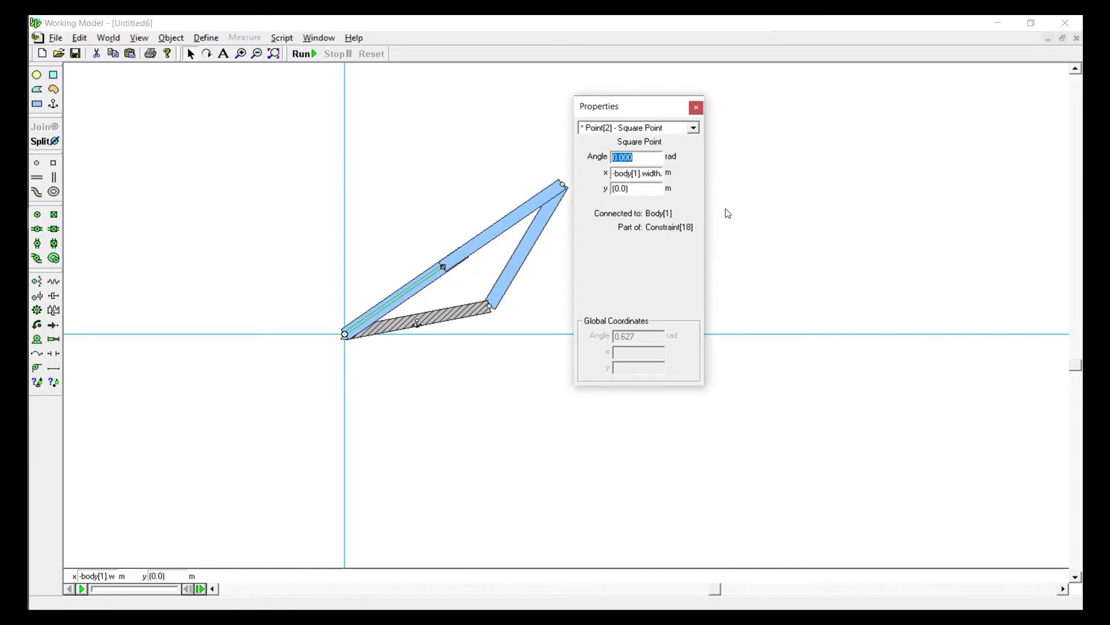
text(pi()/2)
key(Return)
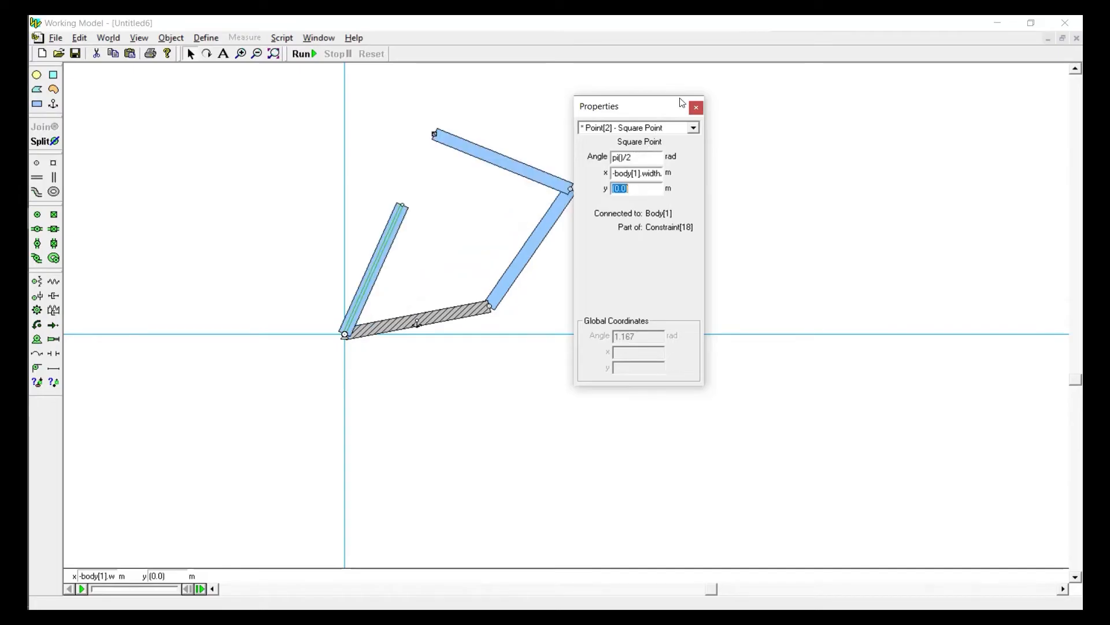
click(696, 108)
Move the upper bar to test the perpendicular joint, and run and reset the simulation
drag(514, 148, 460, 216)
click(303, 54)
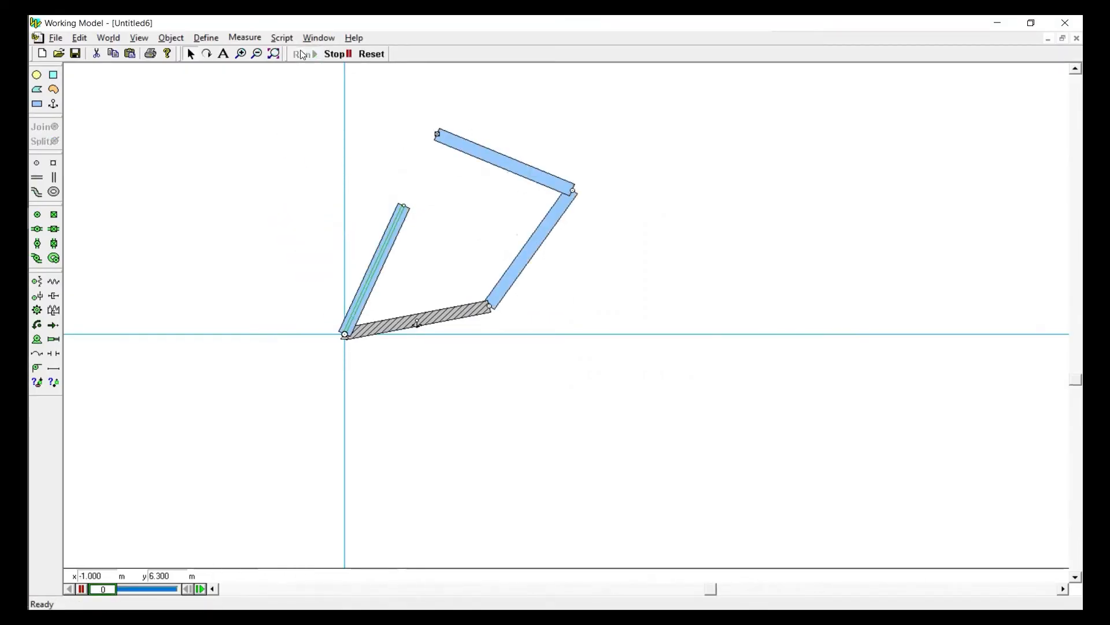
click(372, 54)
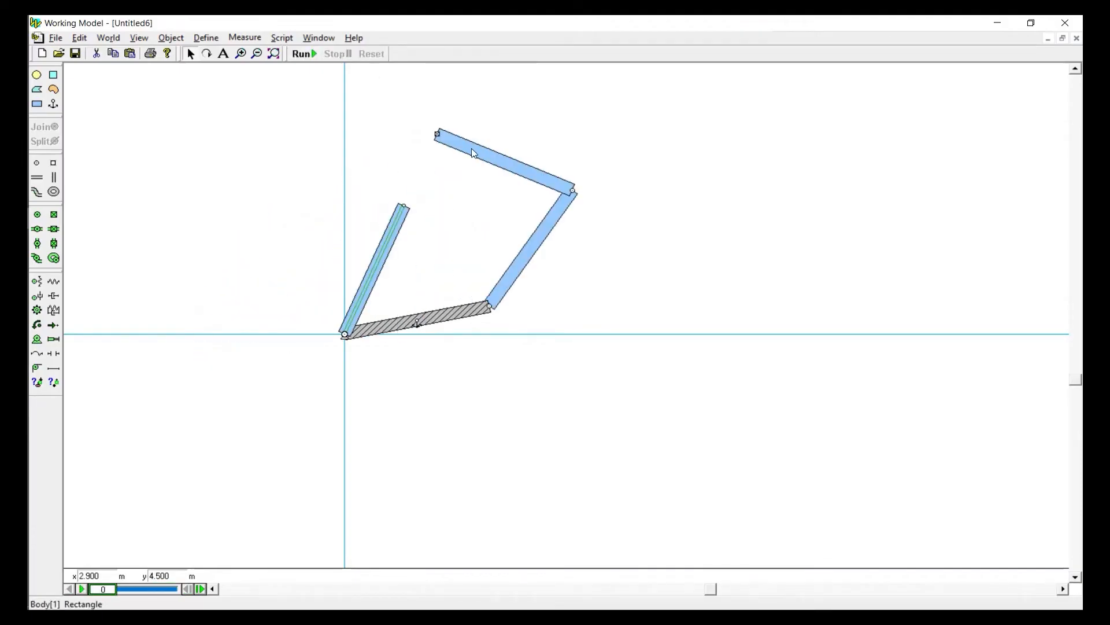
Set the length of the slotted bar to 6 m
click(439, 223)
click(400, 235)
double_click(306, 576)
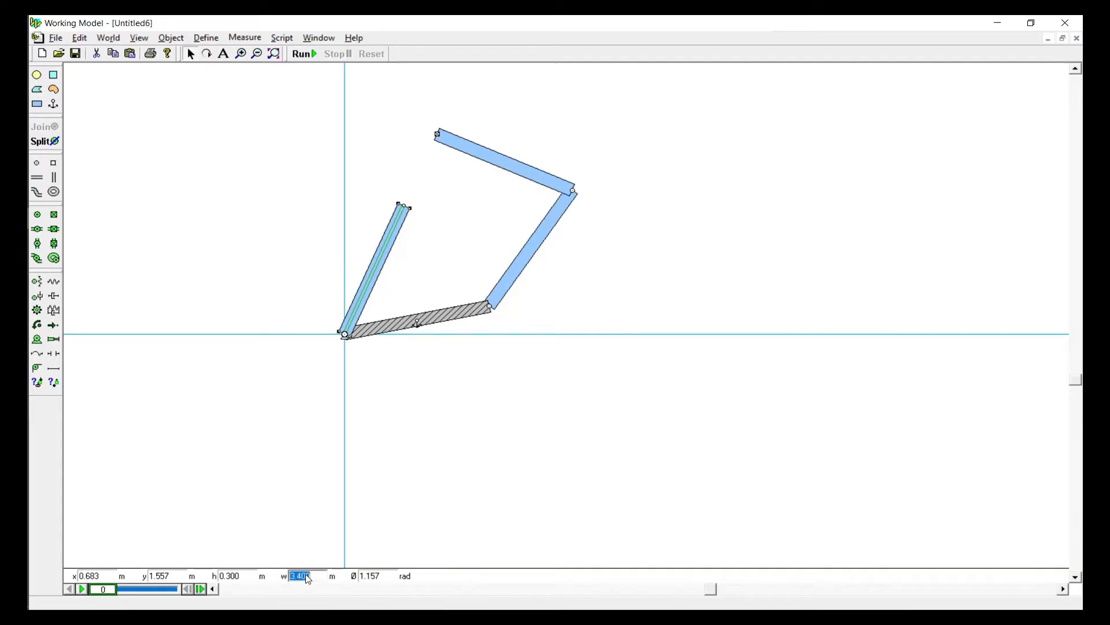
text(6)
key(Return)
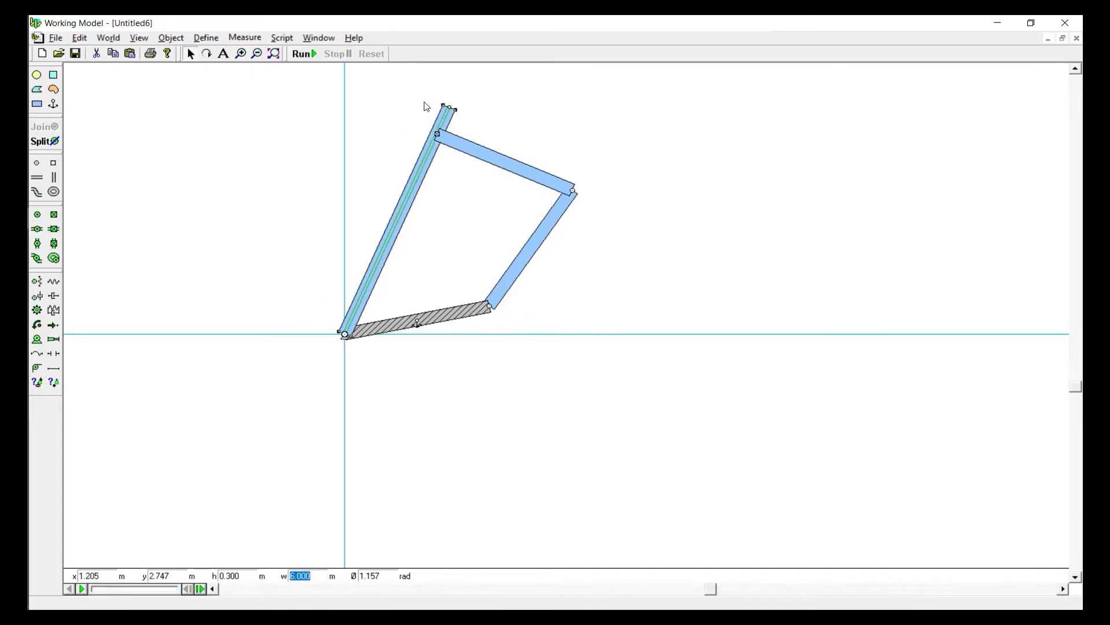
Swing the upper bar and its slotted bar counterclockwise, and set the upper bar's length to 5 m
drag(470, 149, 312, 191)
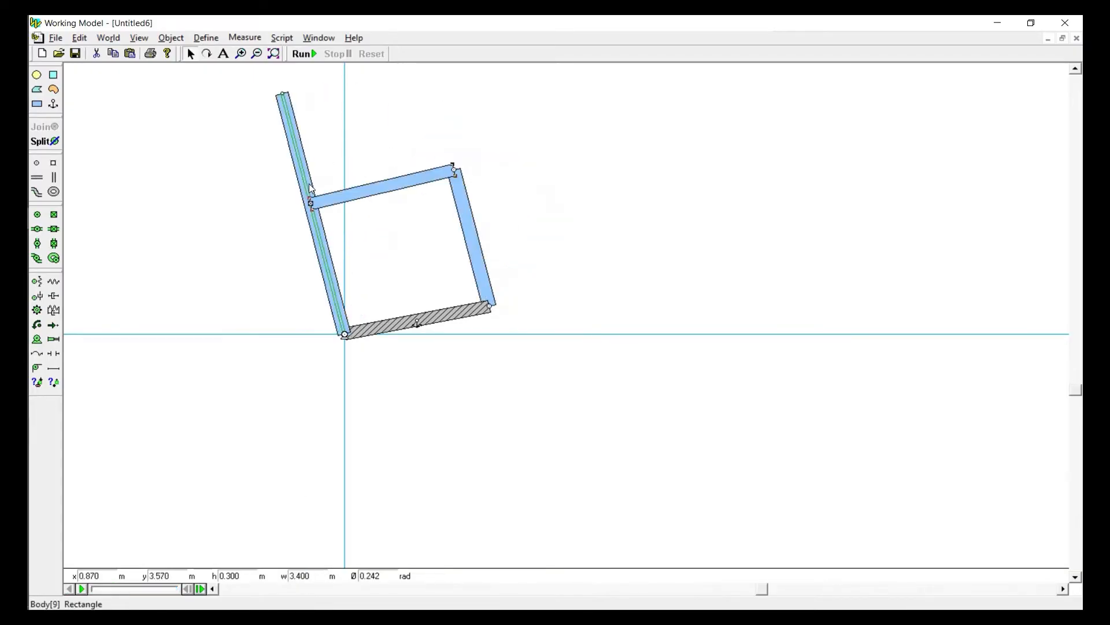
double_click(316, 580)
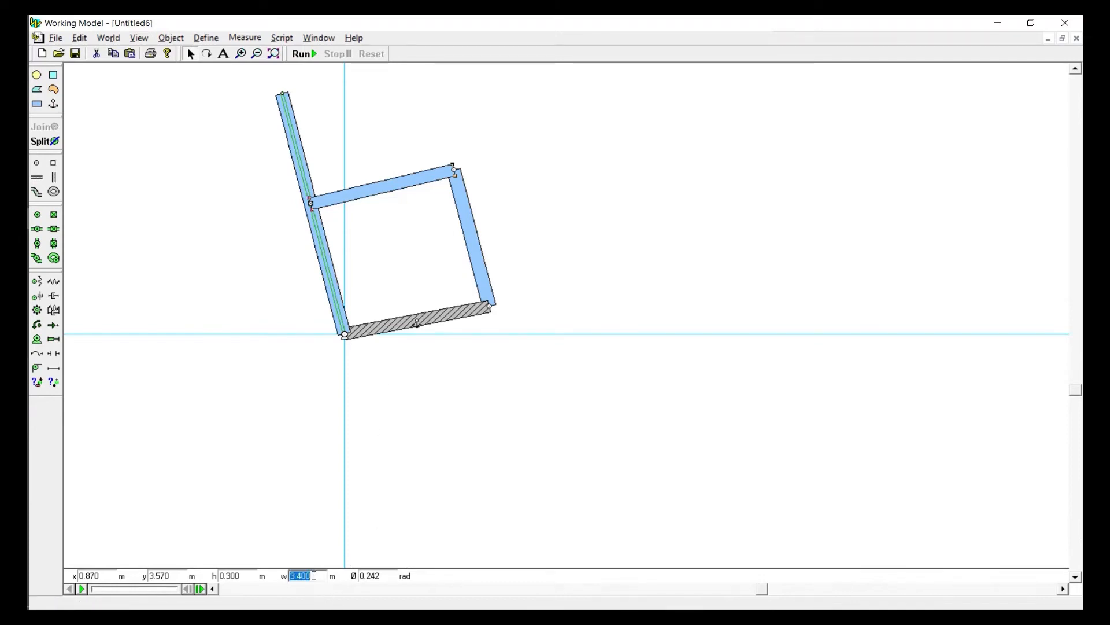
text(6)
key(Return)
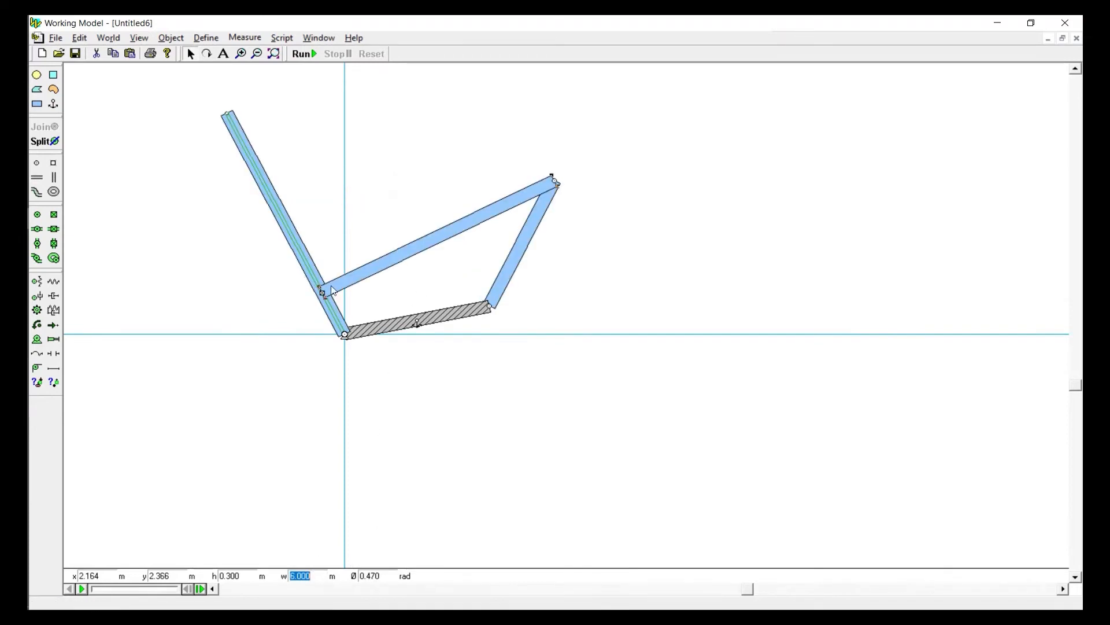
text(5)
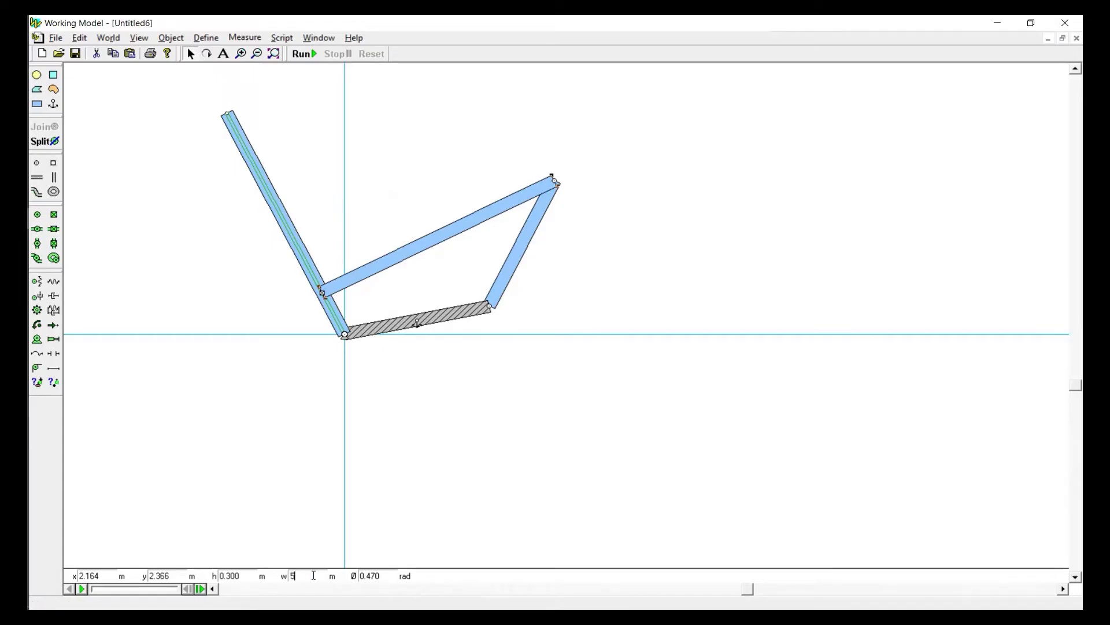
key(Return)
Set the length of the bar between the upper bar and the anchored base to 5 m and pull the linkage counterclockwise
click(501, 213)
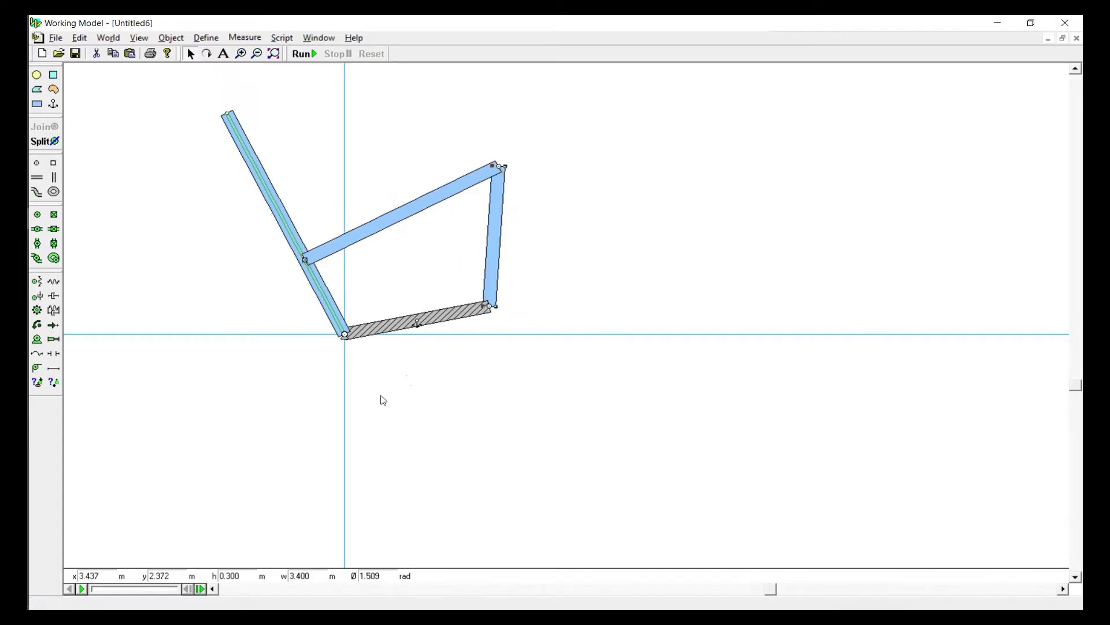
double_click(321, 577)
text(4)
key(Return)
click(234, 277)
drag(341, 212, 248, 180)
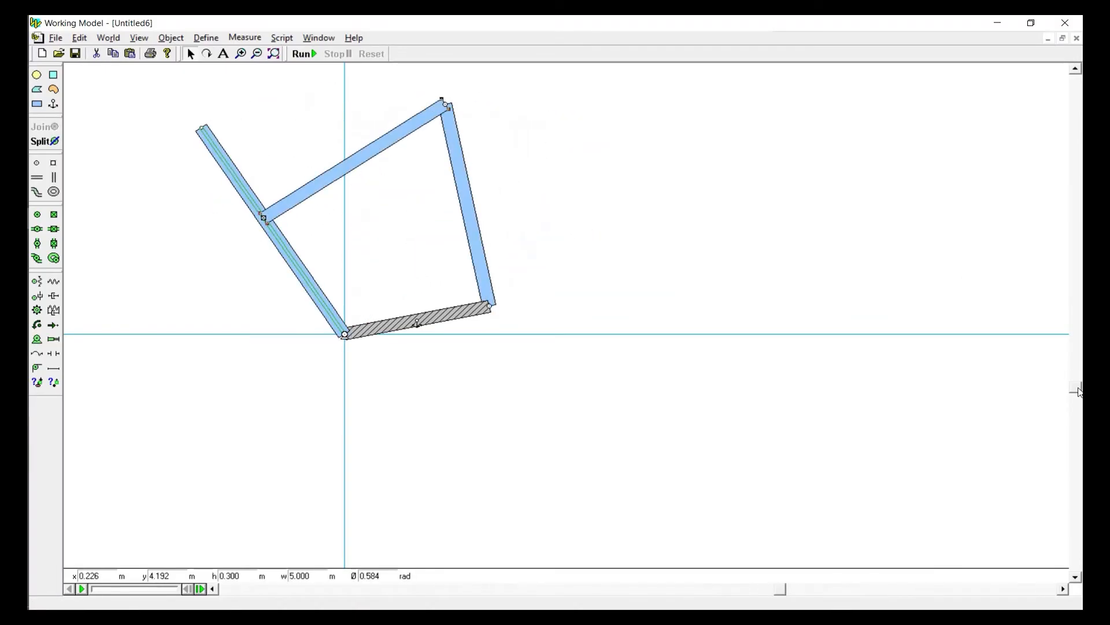
Add a rotation measurement for the slotted bar and switch it to a compact numeric readout
drag(1076, 387, 1074, 311)
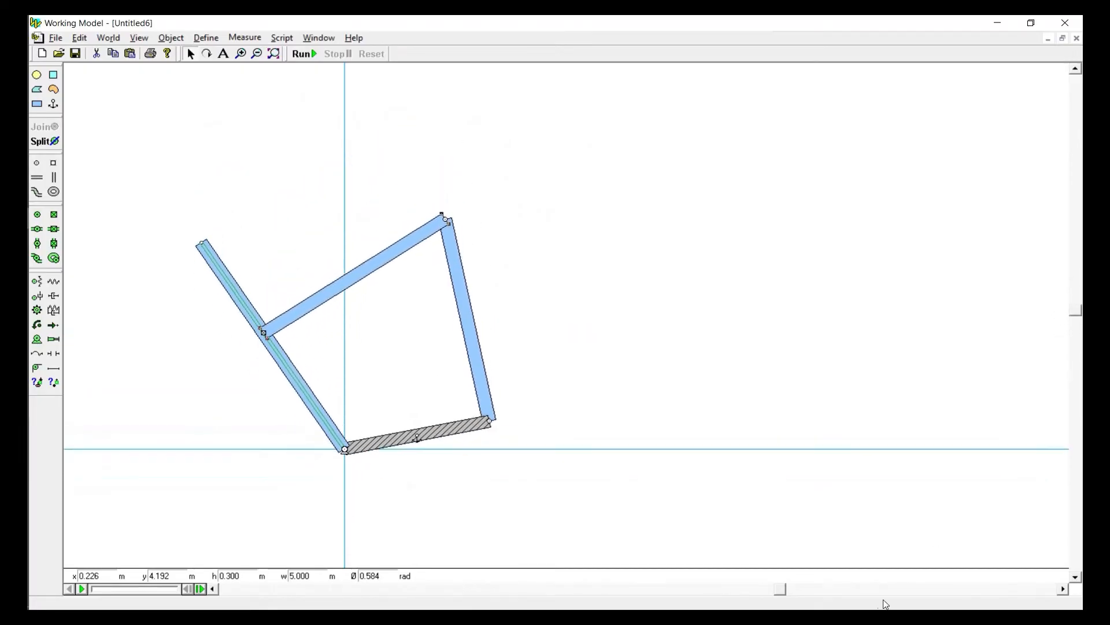
drag(780, 590, 719, 593)
click(390, 404)
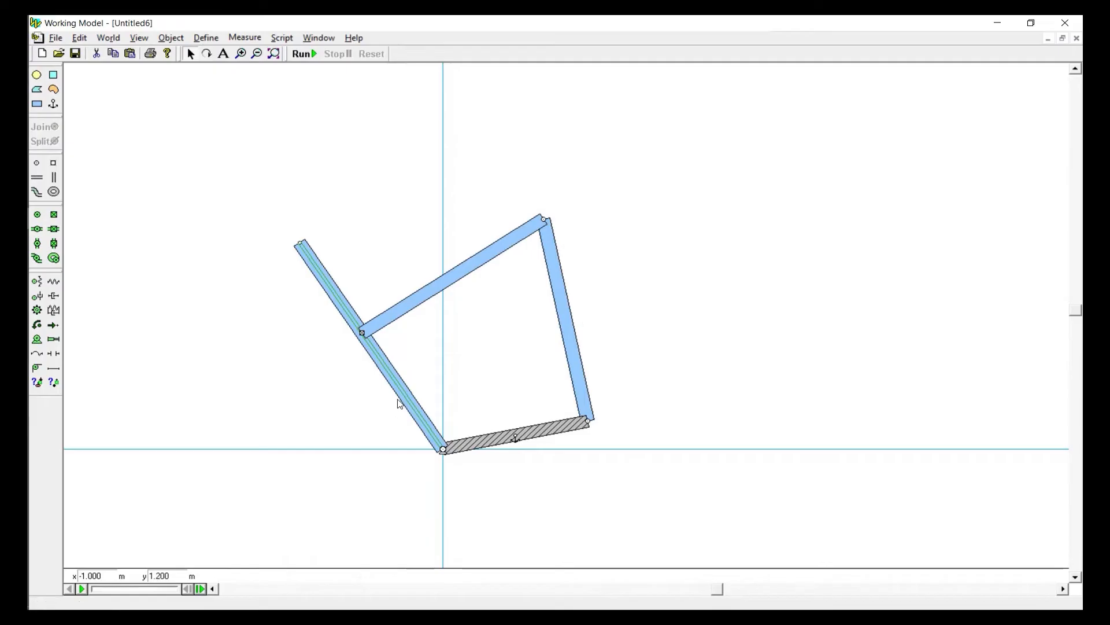
click(400, 399)
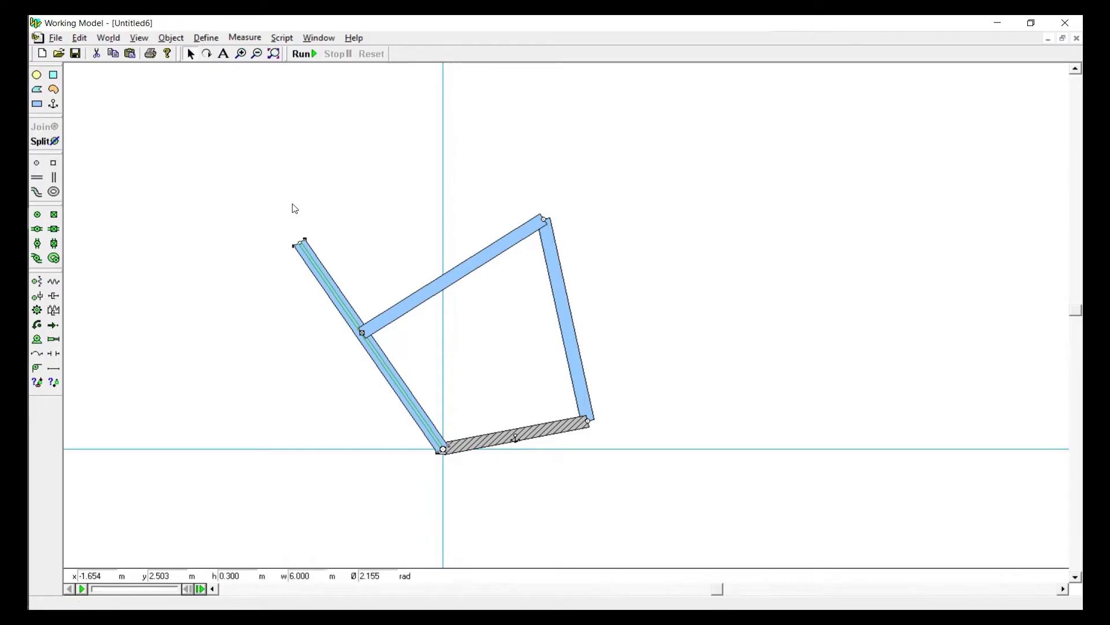
click(244, 37)
mouse_move(301, 71)
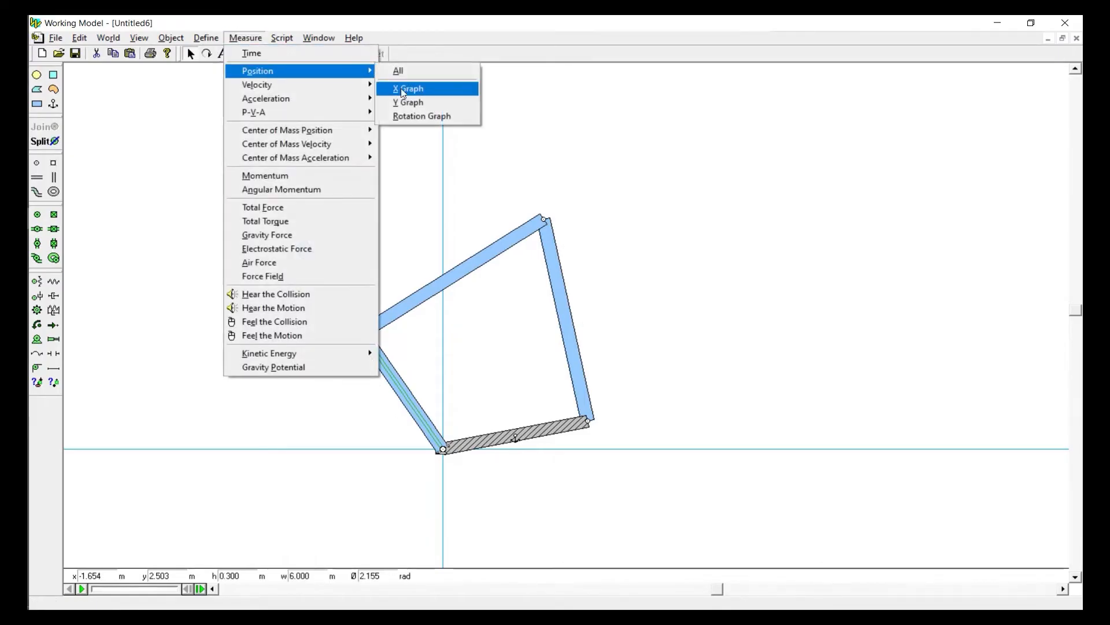
click(422, 116)
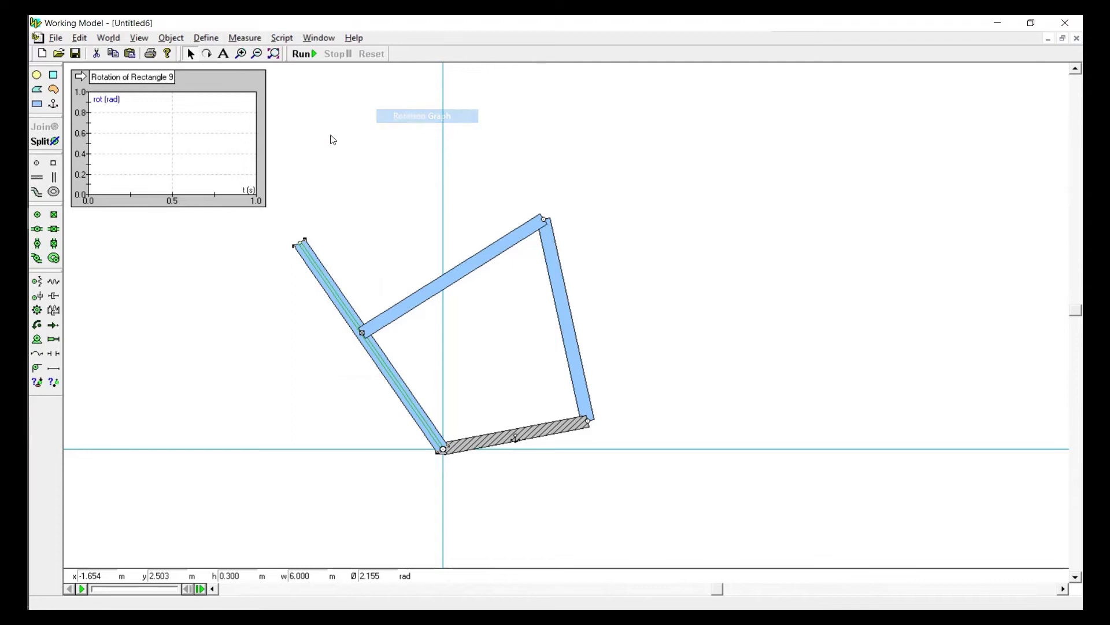
click(79, 77)
drag(105, 83, 119, 103)
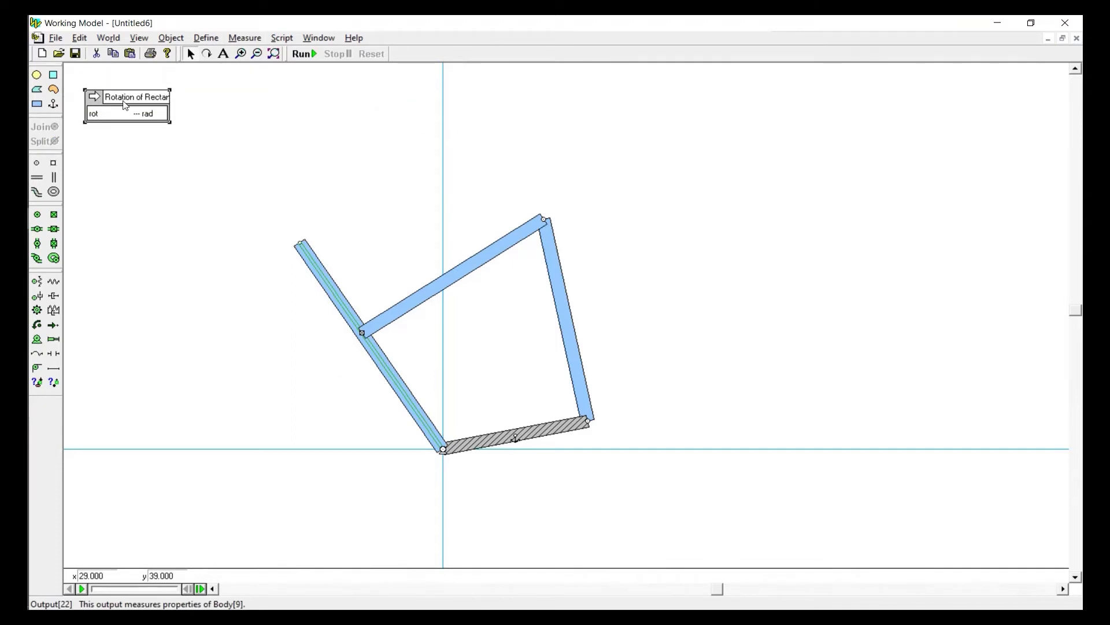
Label the readout's rotation output theta2 and add a second output labelled r2
double_click(123, 101)
drag(605, 193, 576, 195)
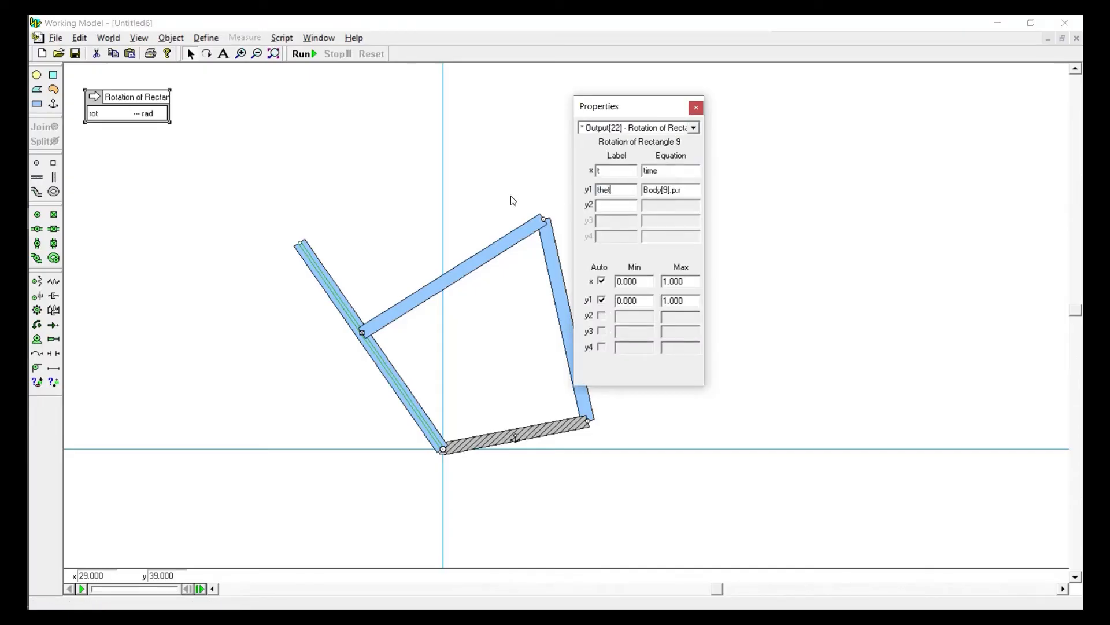
click(617, 207)
text(r2)
click(660, 189)
click(560, 100)
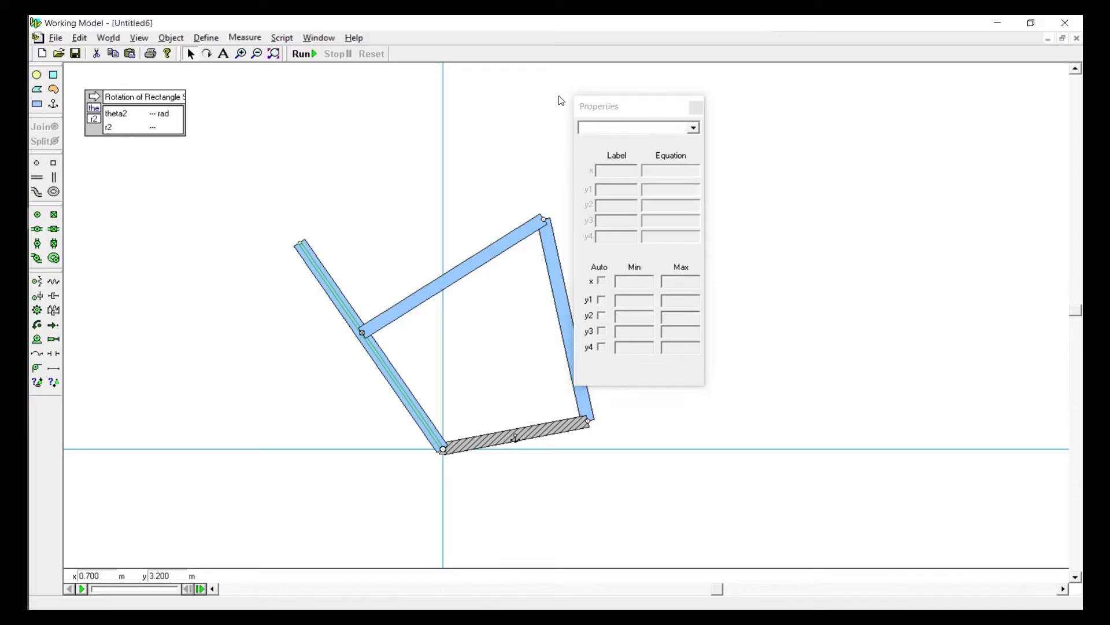
drag(596, 107, 675, 123)
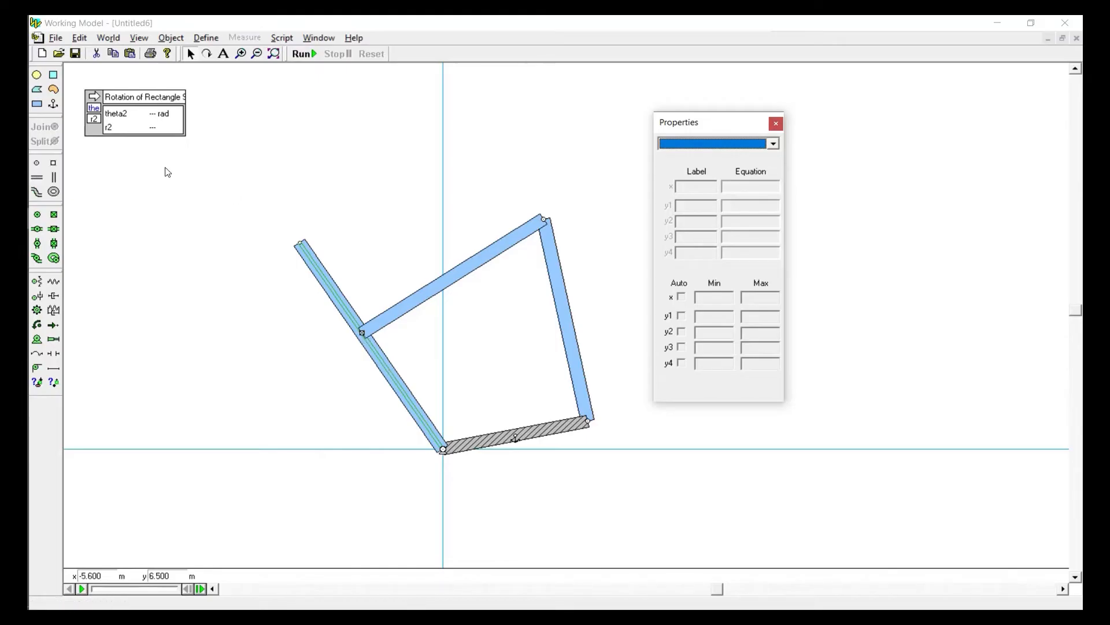
Add a third output labelled theta4 to the readout and copy the theta2 equation into it
click(132, 130)
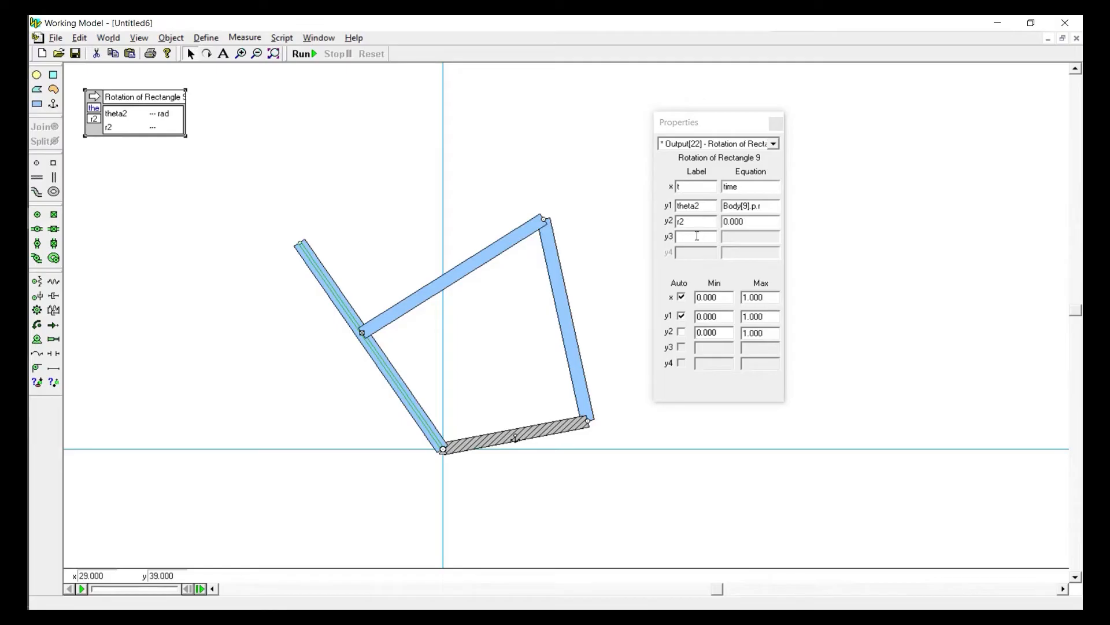
click(698, 236)
text(theta4)
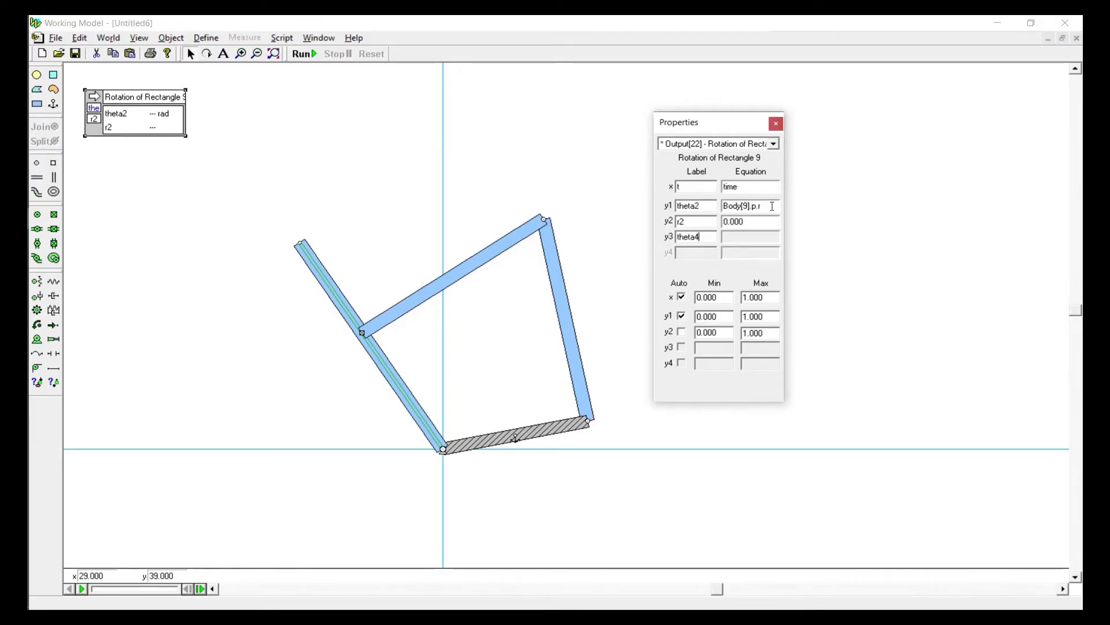
click(772, 206)
key(ctrl+c)
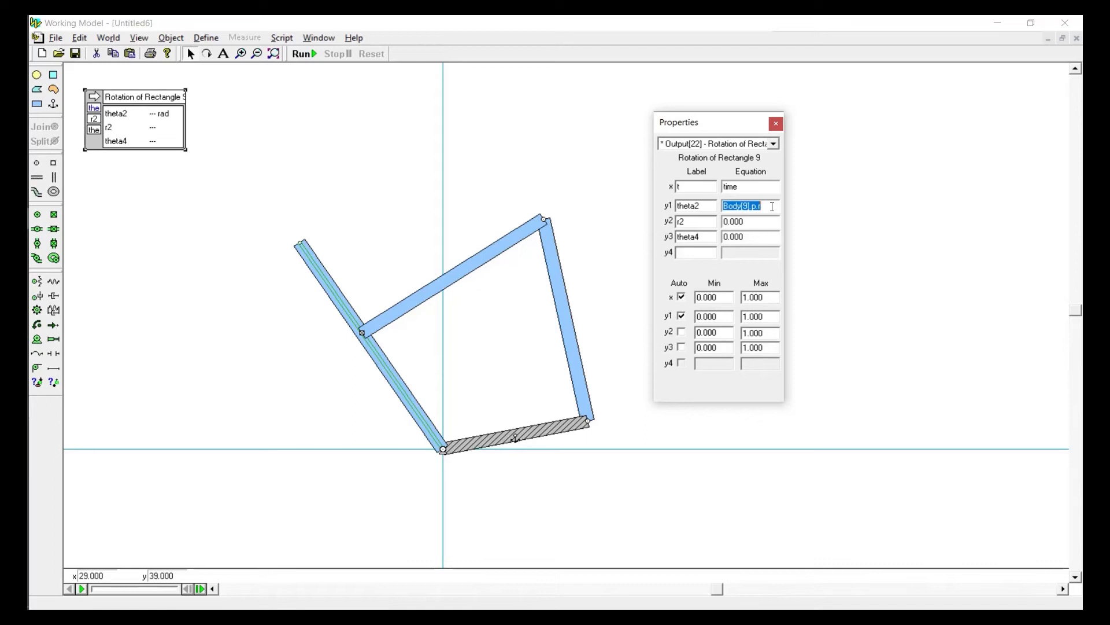
click(759, 238)
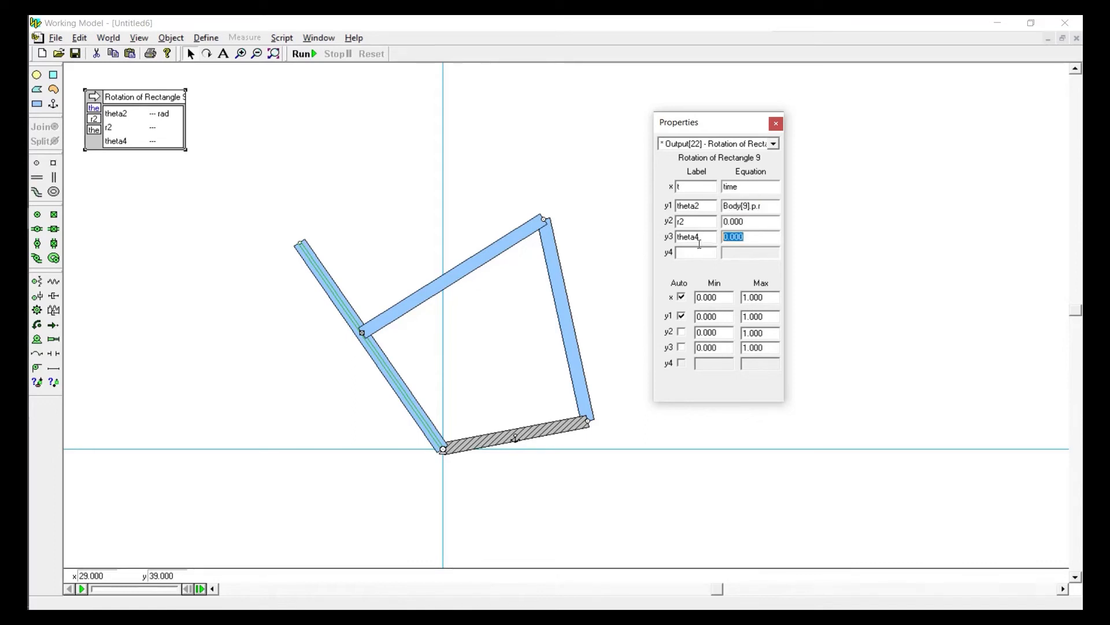
key(ctrl+v)
Point the theta4 equation at the 5 m bar hinged to the anchored base by changing its body number to 6
click(556, 287)
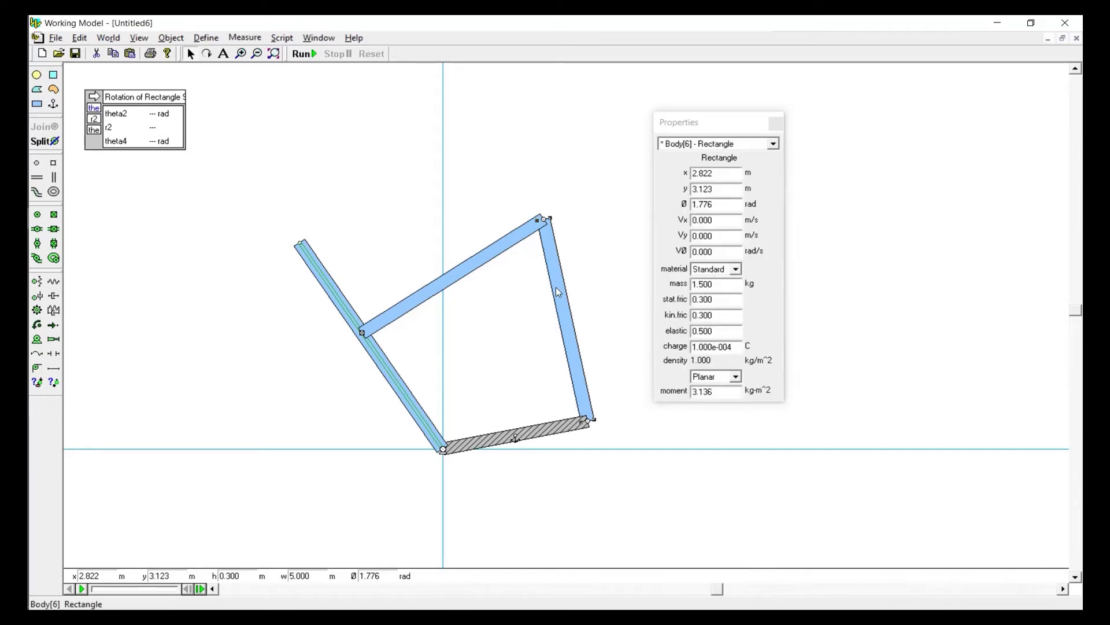
click(179, 142)
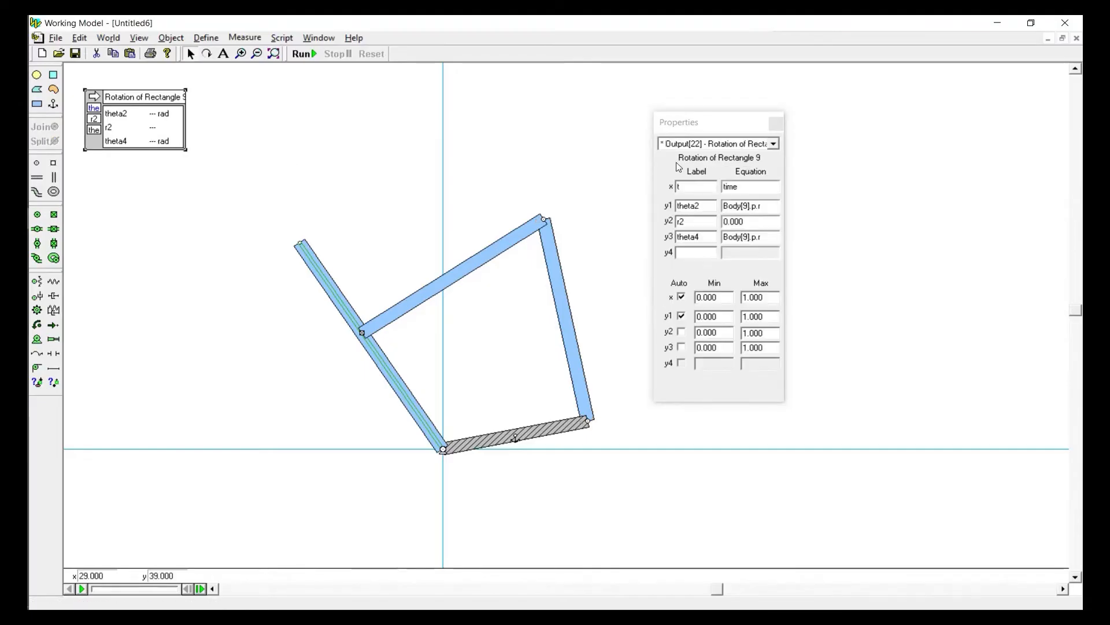
click(747, 237)
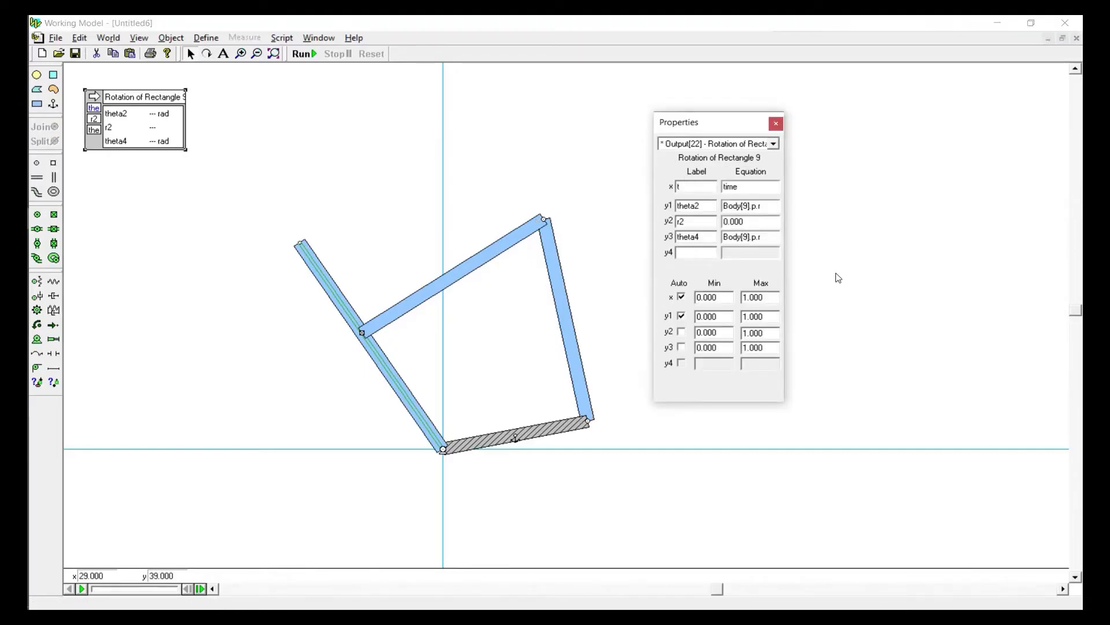
text(6)
double_click(716, 223)
click(776, 124)
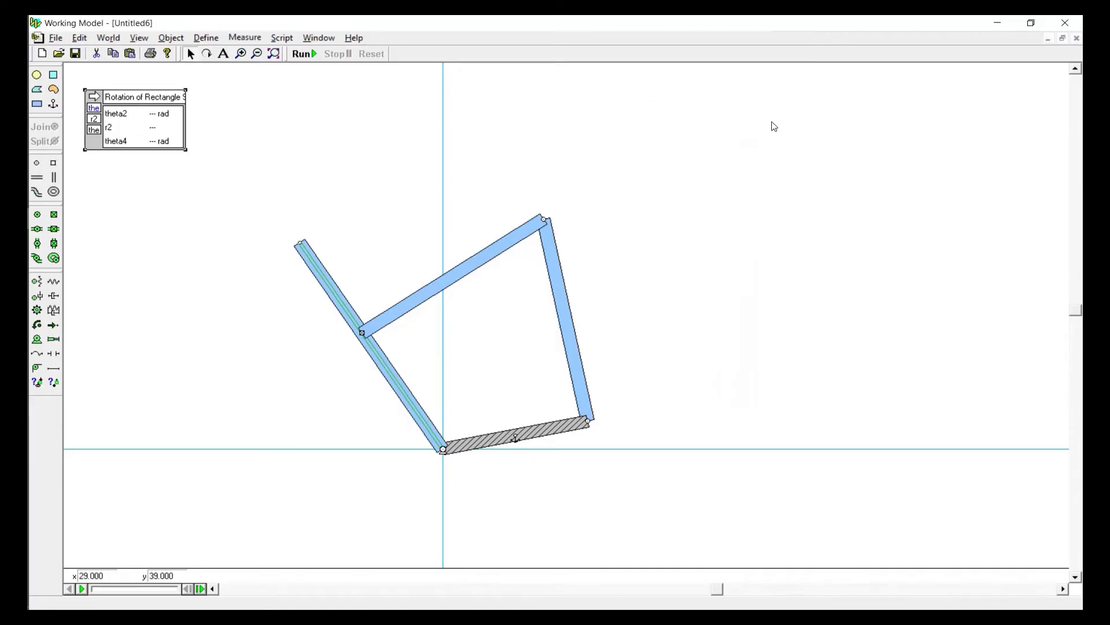
Run the simulation briefly to fill the theta2, r2 and theta4 readouts, and reset it
click(318, 38)
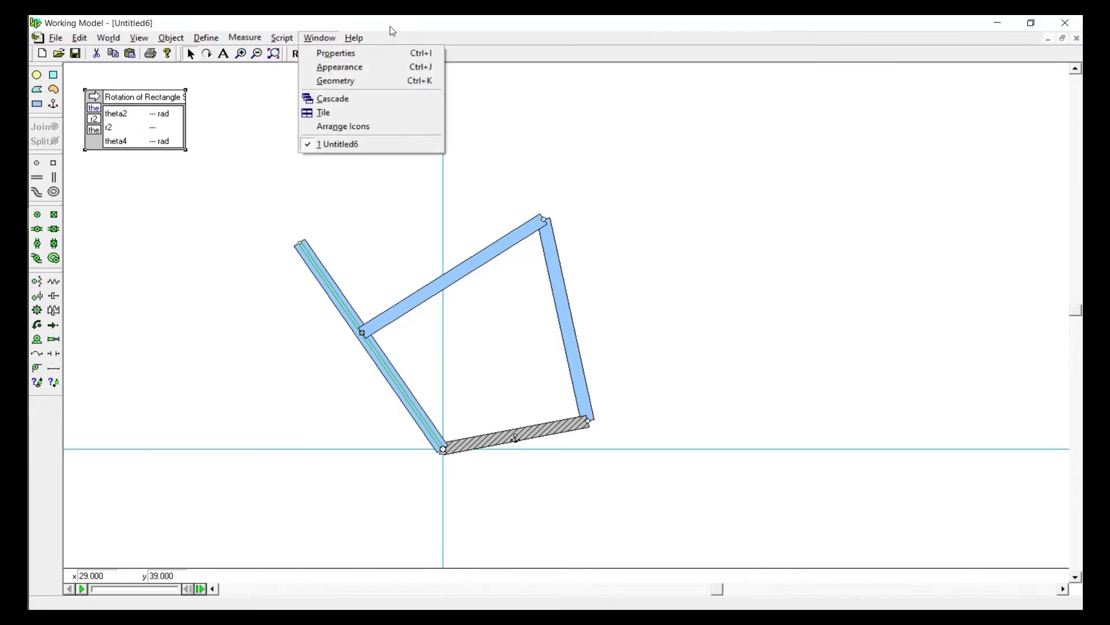
click(389, 27)
click(305, 55)
click(363, 58)
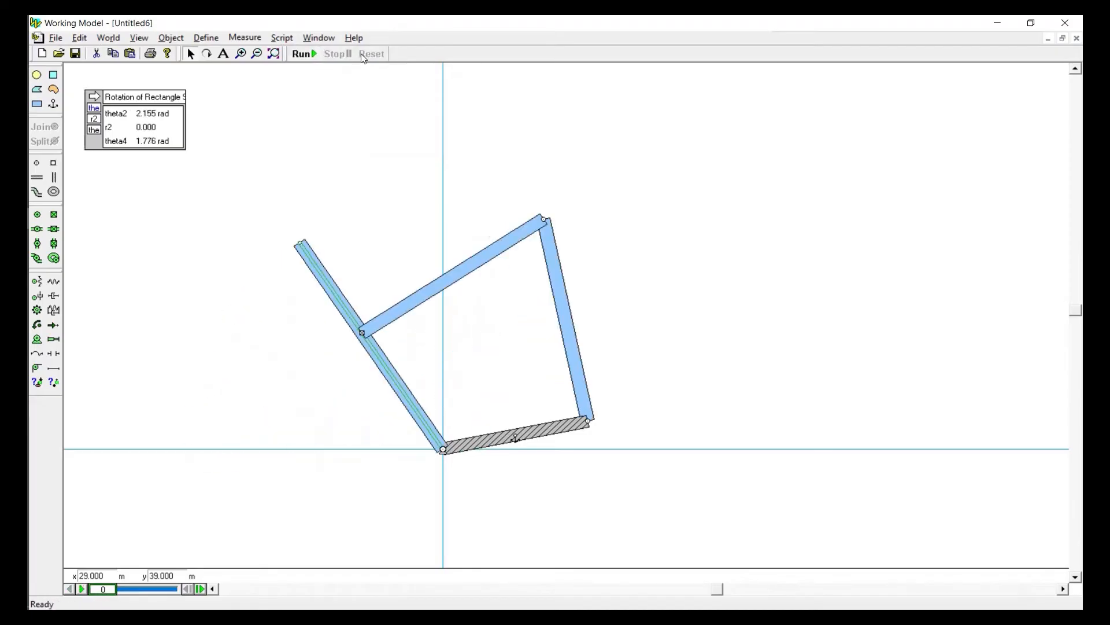
Give the 6 m slotted crank a dark blue fill
click(374, 359)
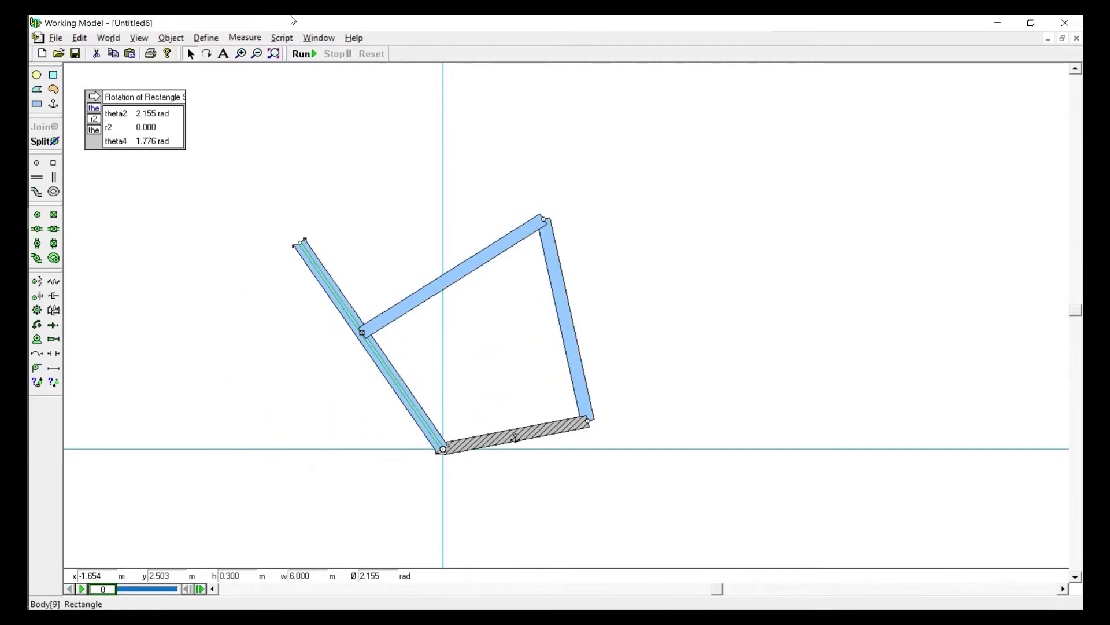
click(322, 38)
click(333, 74)
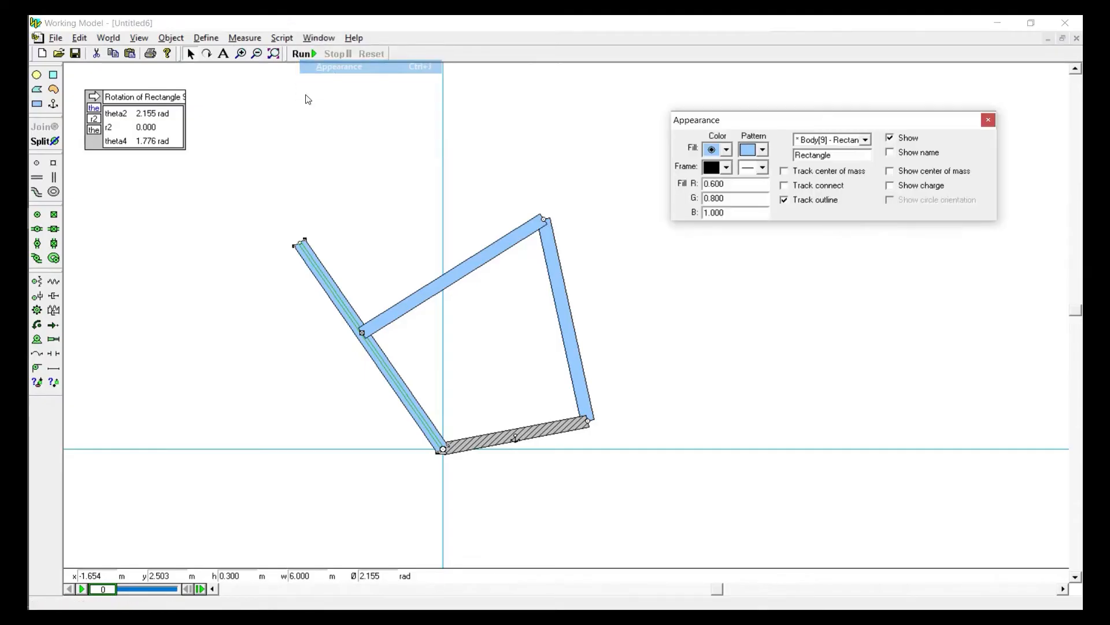
click(727, 150)
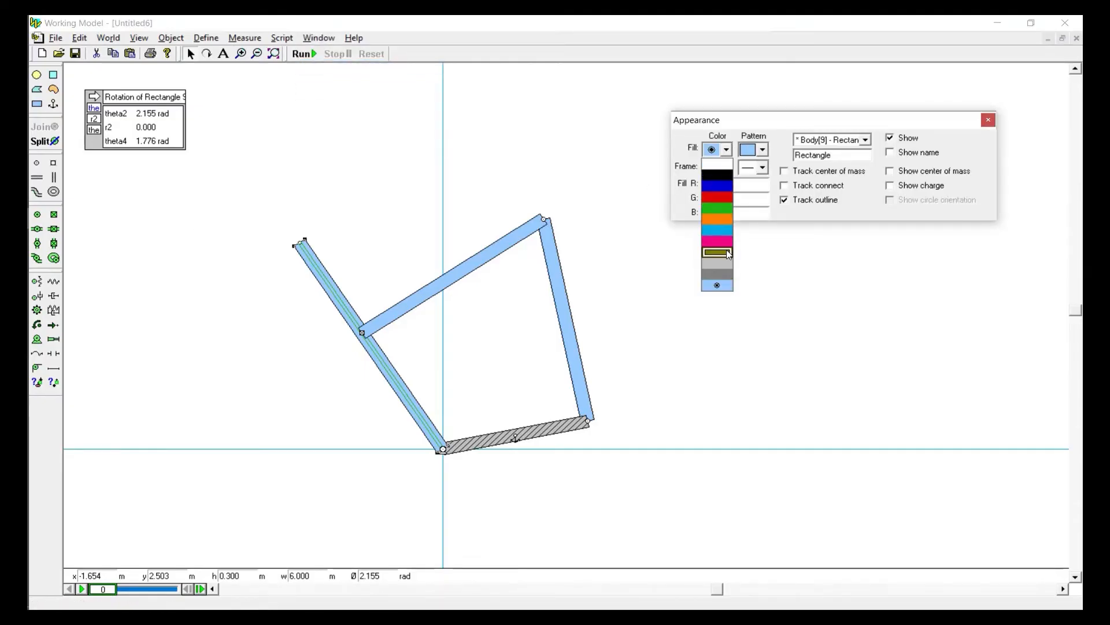
click(718, 166)
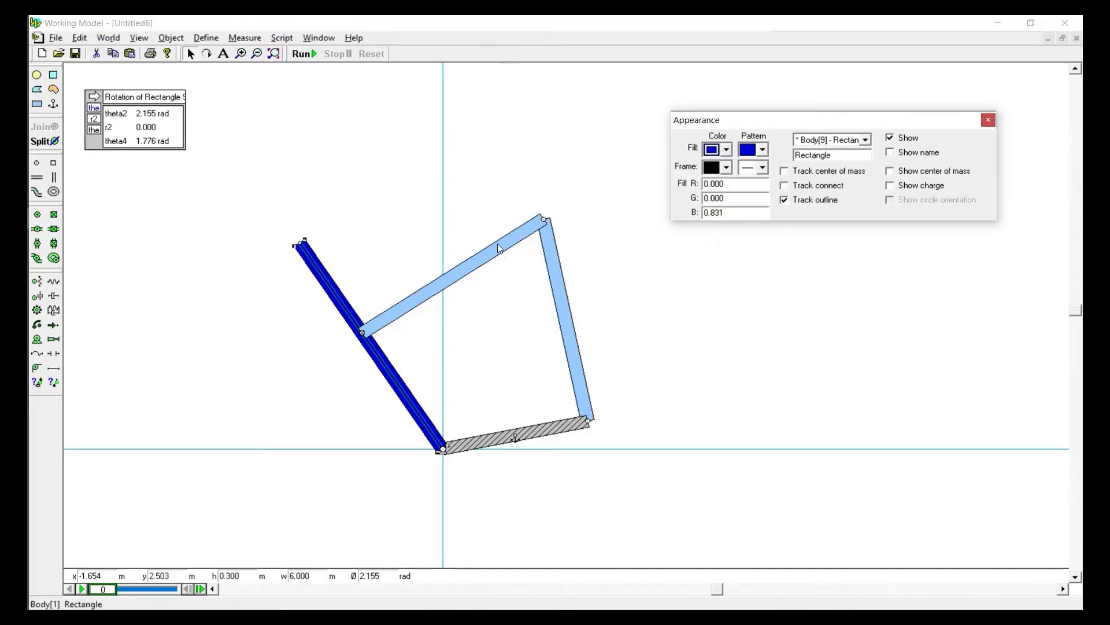
Fill the upper sliding bar green and the bar hinged to the anchored base red
click(506, 247)
click(717, 152)
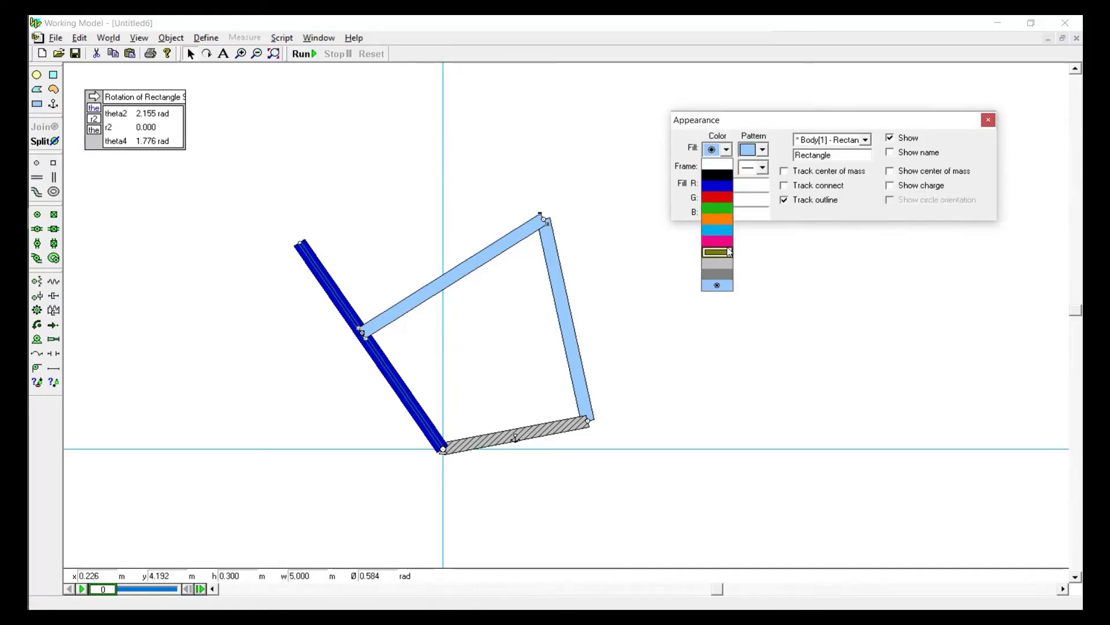
click(718, 211)
click(552, 280)
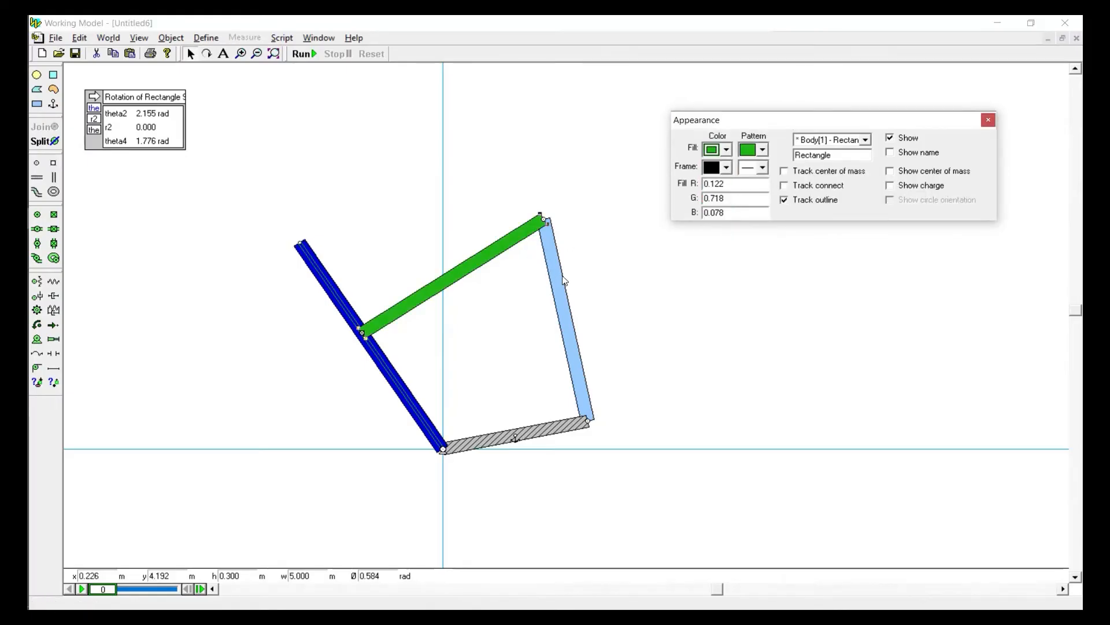
click(713, 151)
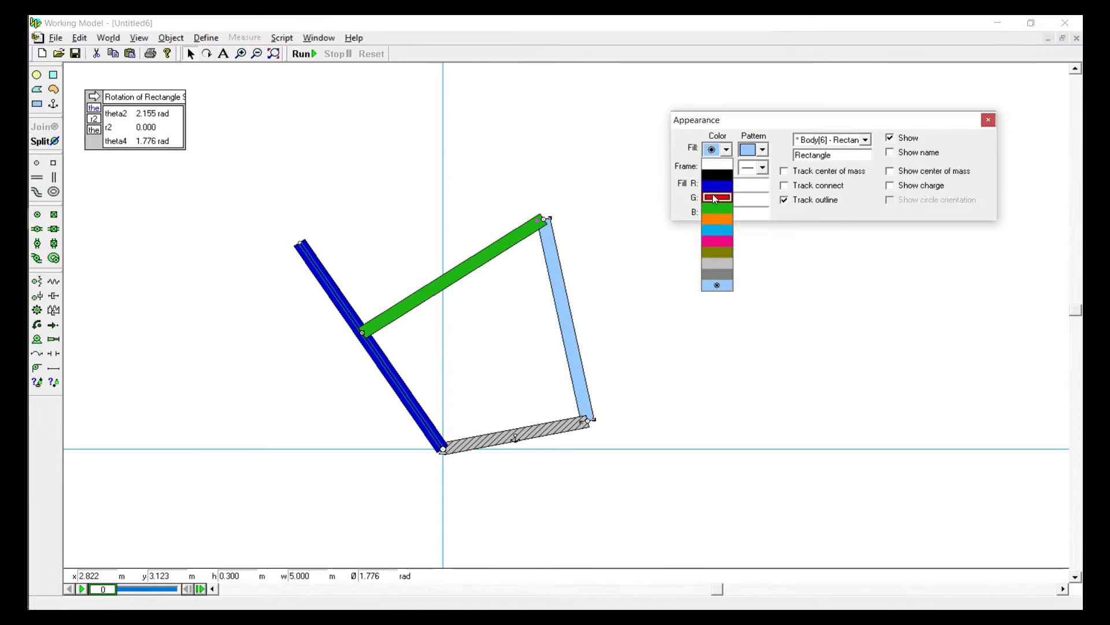
click(716, 197)
click(394, 198)
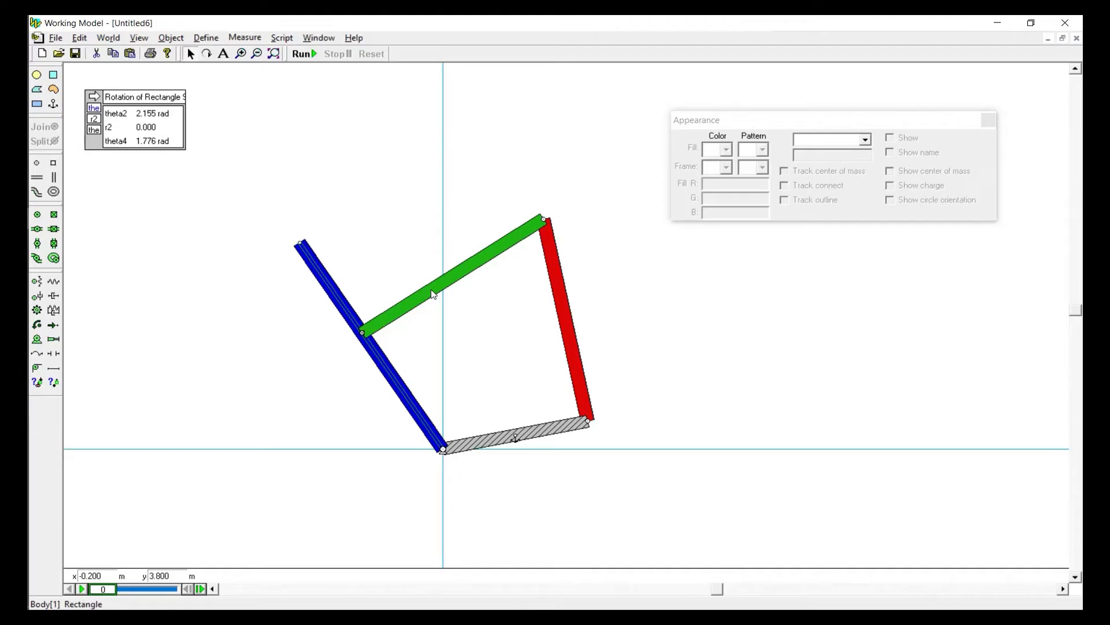
Add a fourth output labelled theta3 to the readout and look up the green bar's body number
double_click(168, 141)
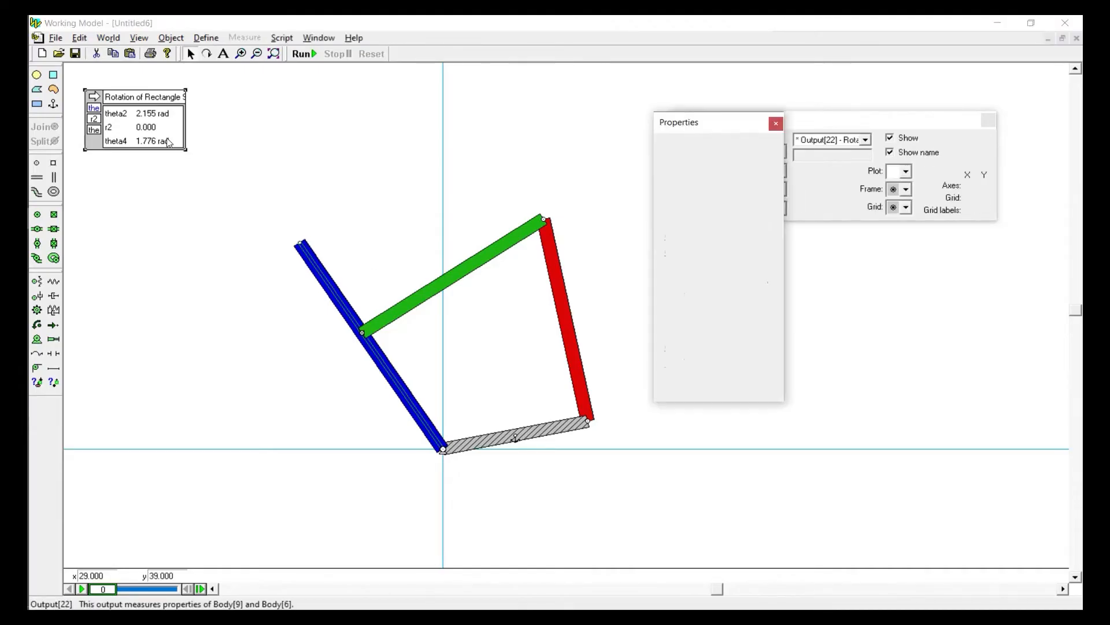
click(693, 255)
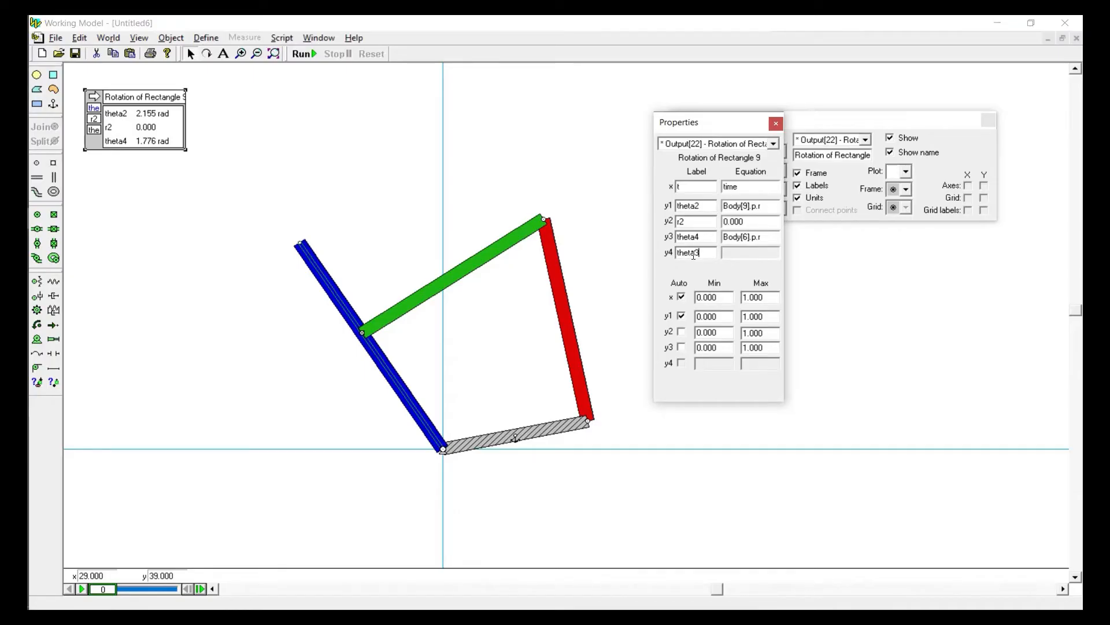
click(710, 236)
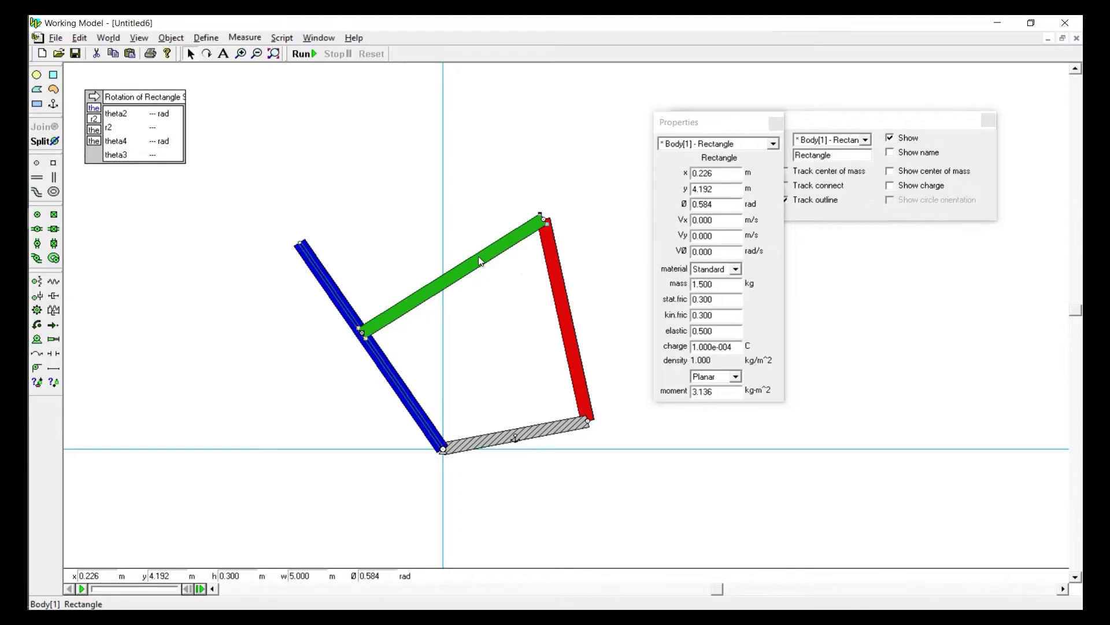
Copy the theta4 equation into theta3 with its body number changed to 1, and run the simulation briefly to fill the readouts before resetting
click(187, 148)
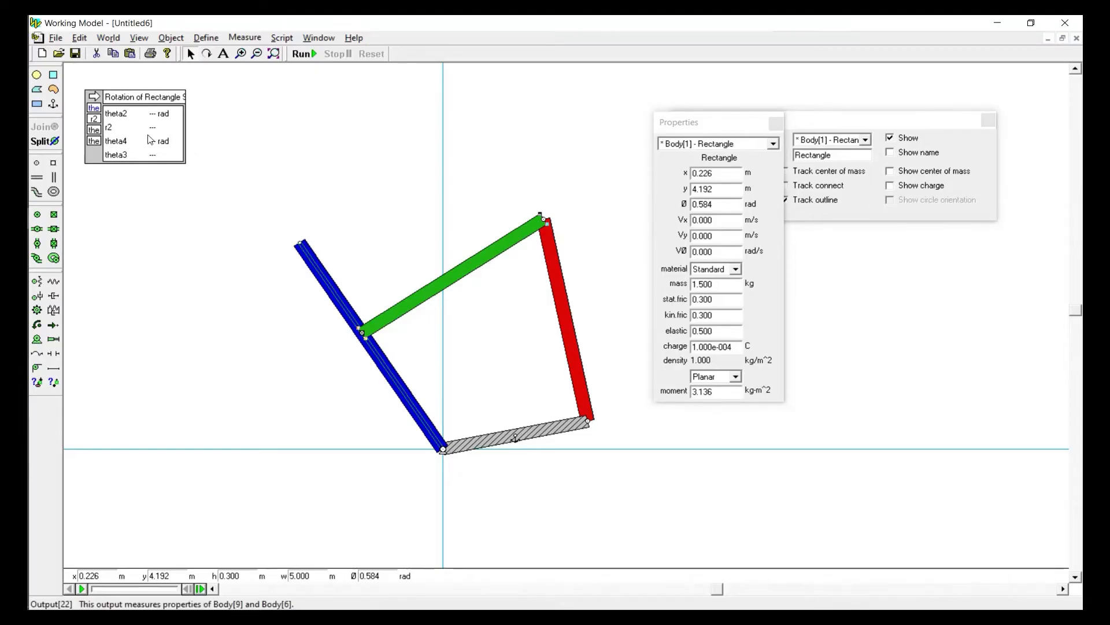
click(764, 237)
key(ctrl+c)
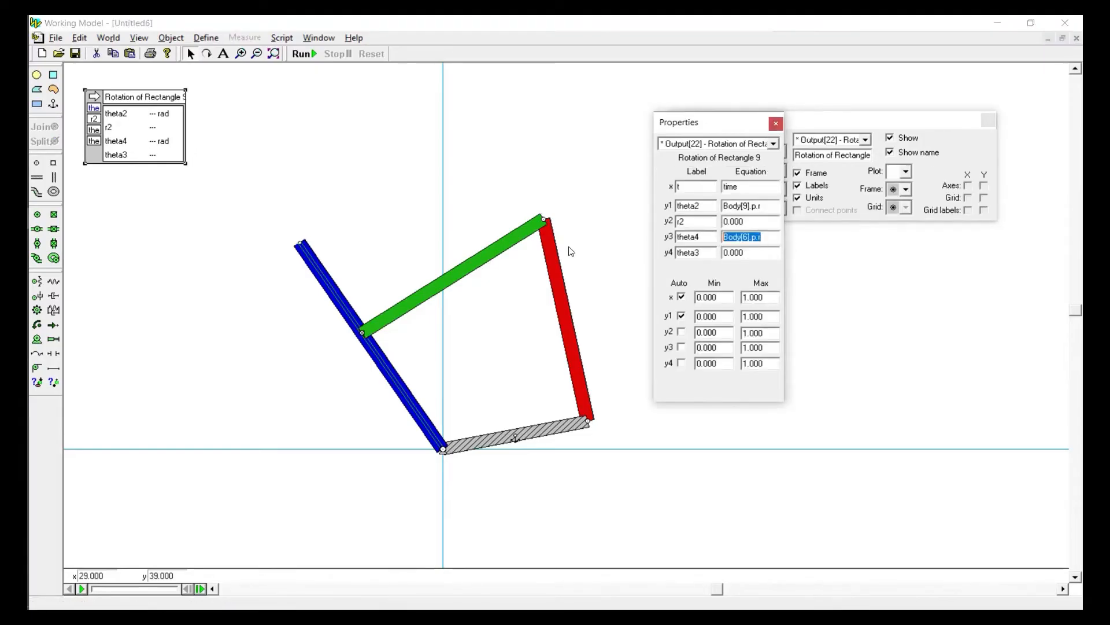
click(757, 252)
key(ctrl+v)
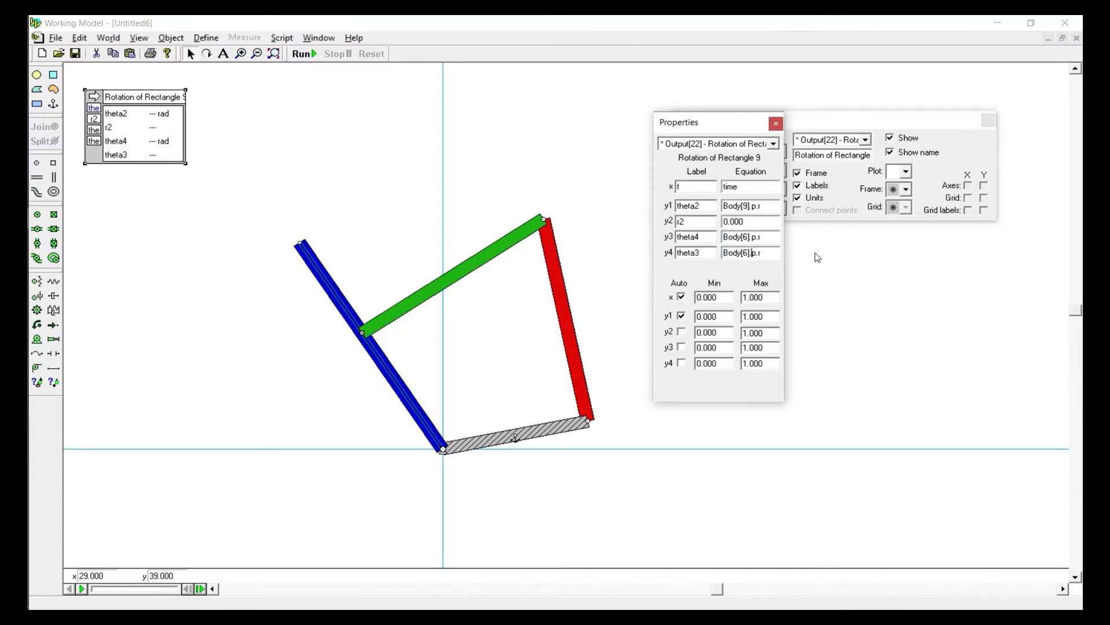
key(BackSpace)
click(347, 118)
click(304, 54)
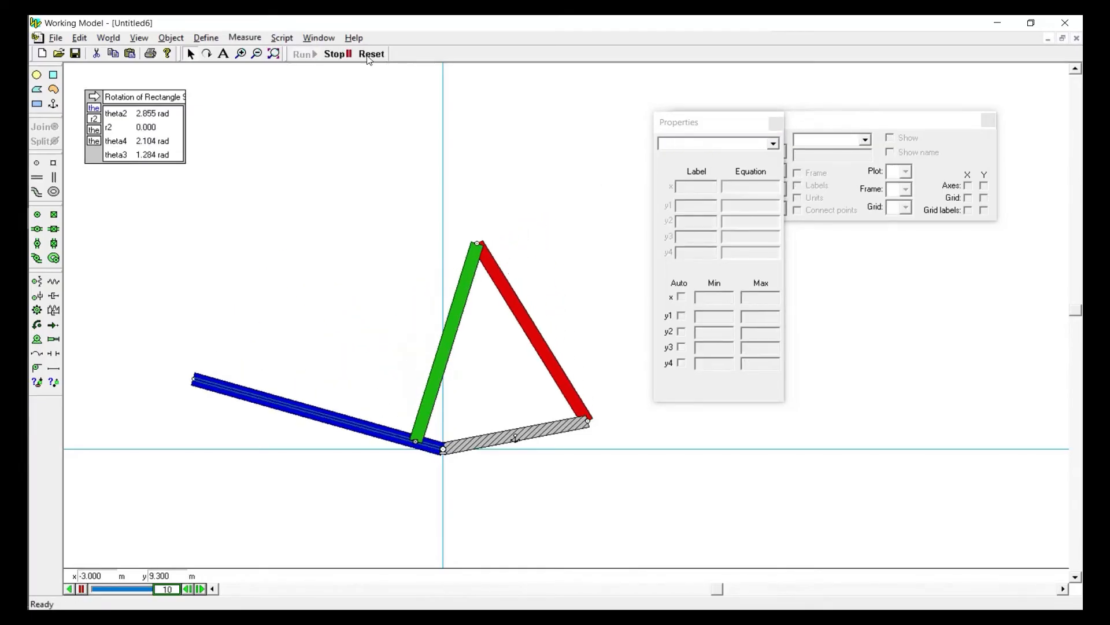
click(373, 55)
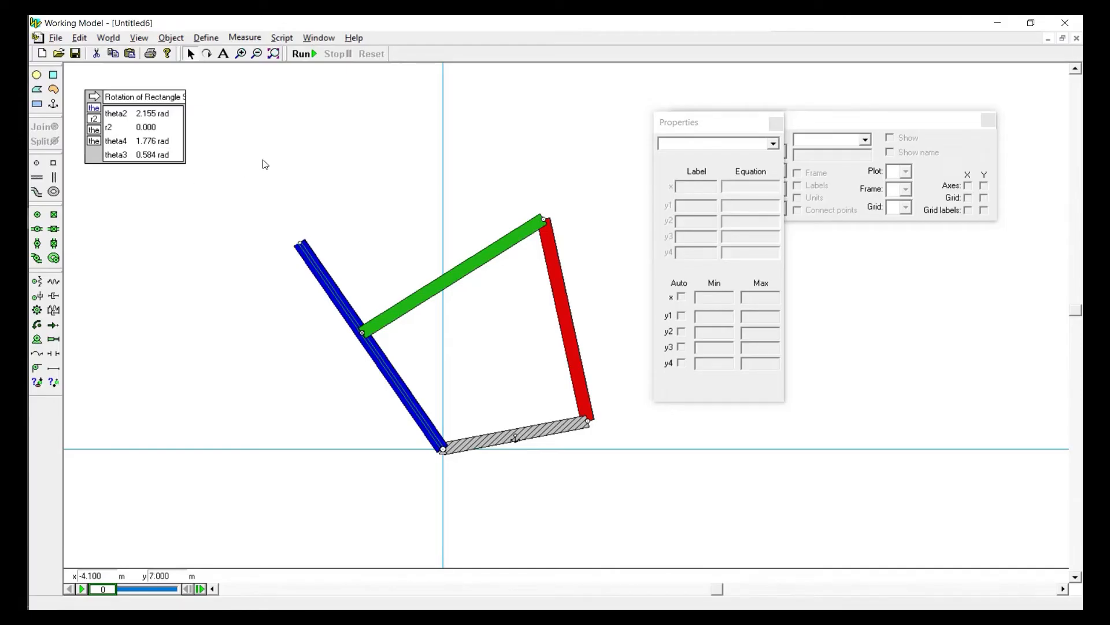
Examine the readout's equations, the slot joint's square point on the green bar, and the measurements available for that point
click(156, 137)
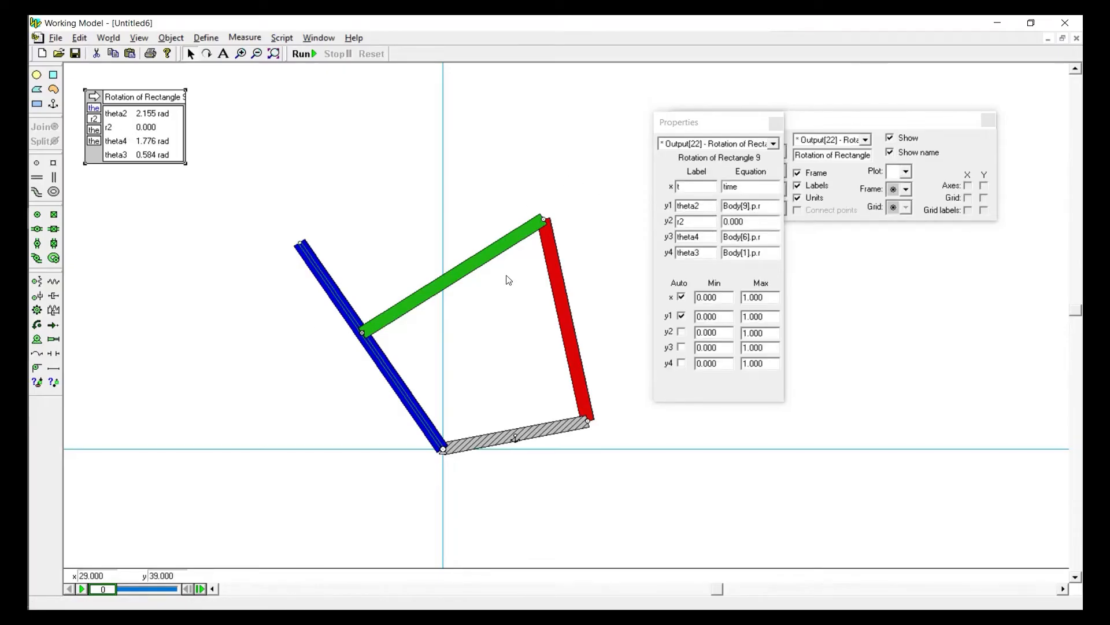
click(364, 334)
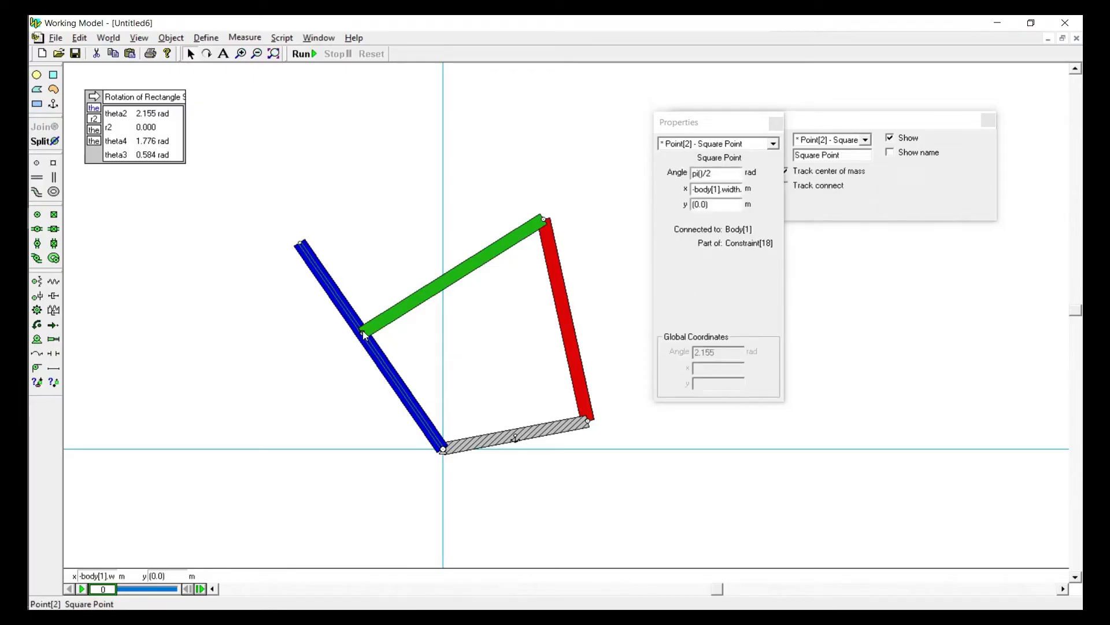
click(245, 37)
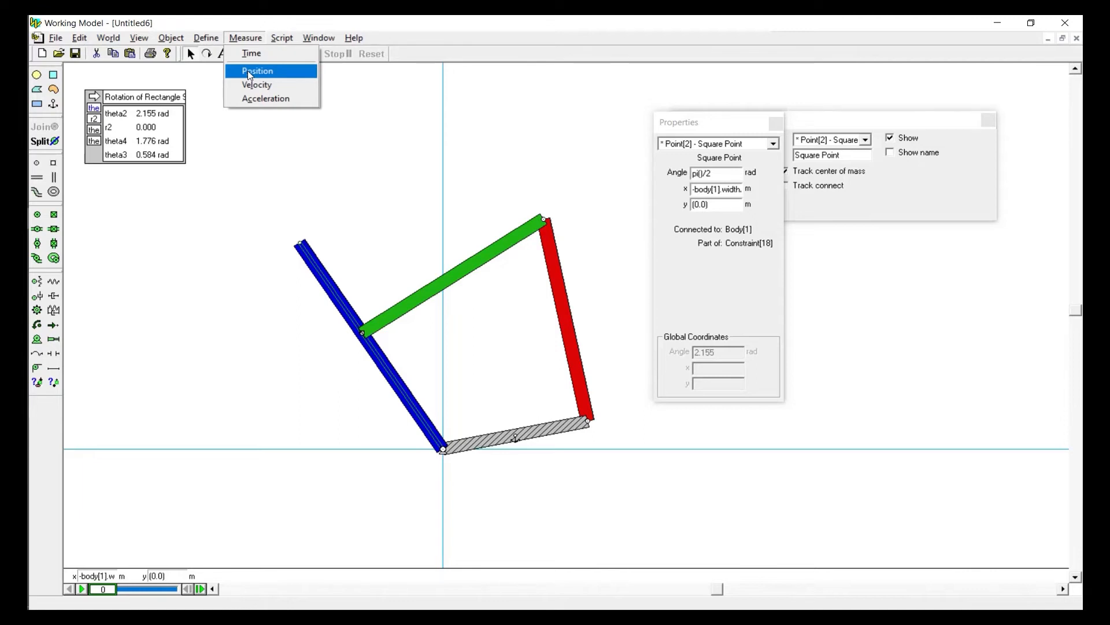
click(379, 331)
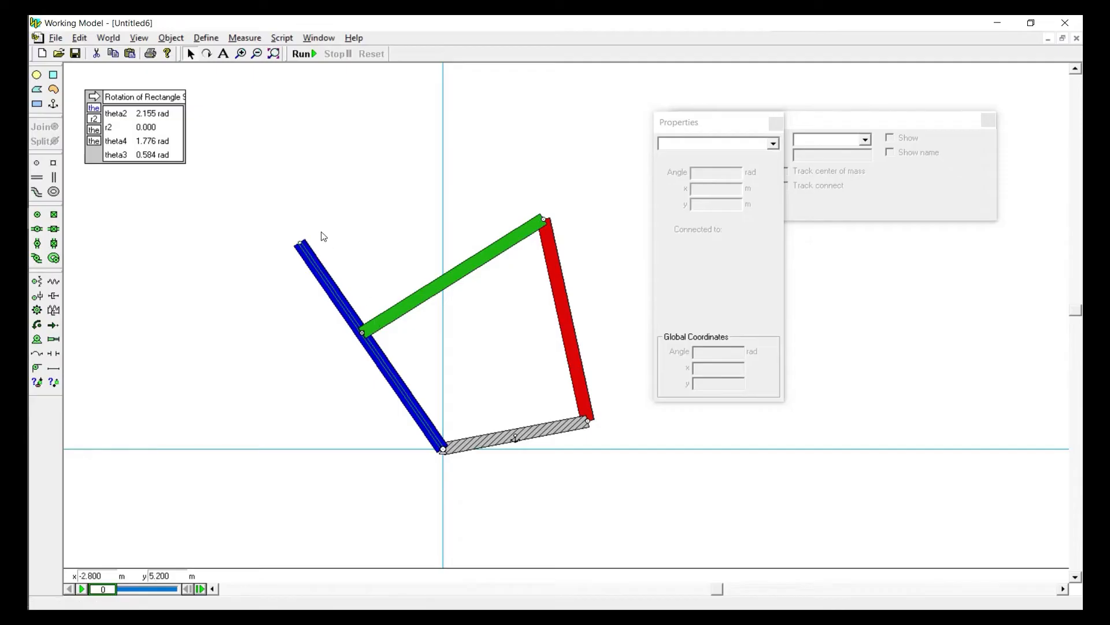
click(362, 333)
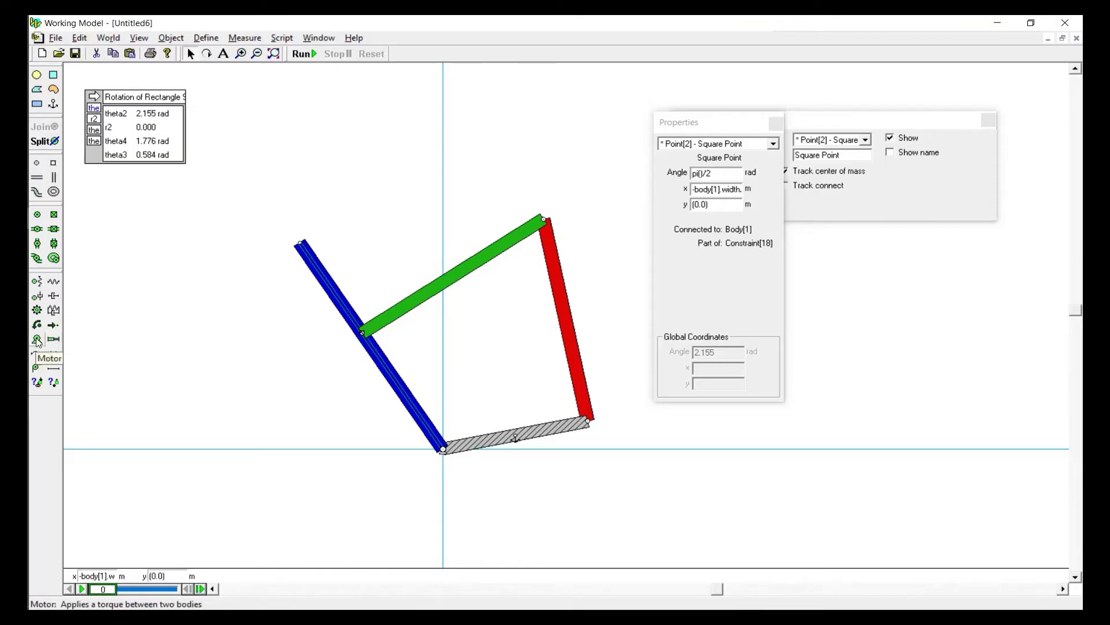
Close the open property and appearance windows and draw a separate actuator in the empty area above the linkage
click(53, 340)
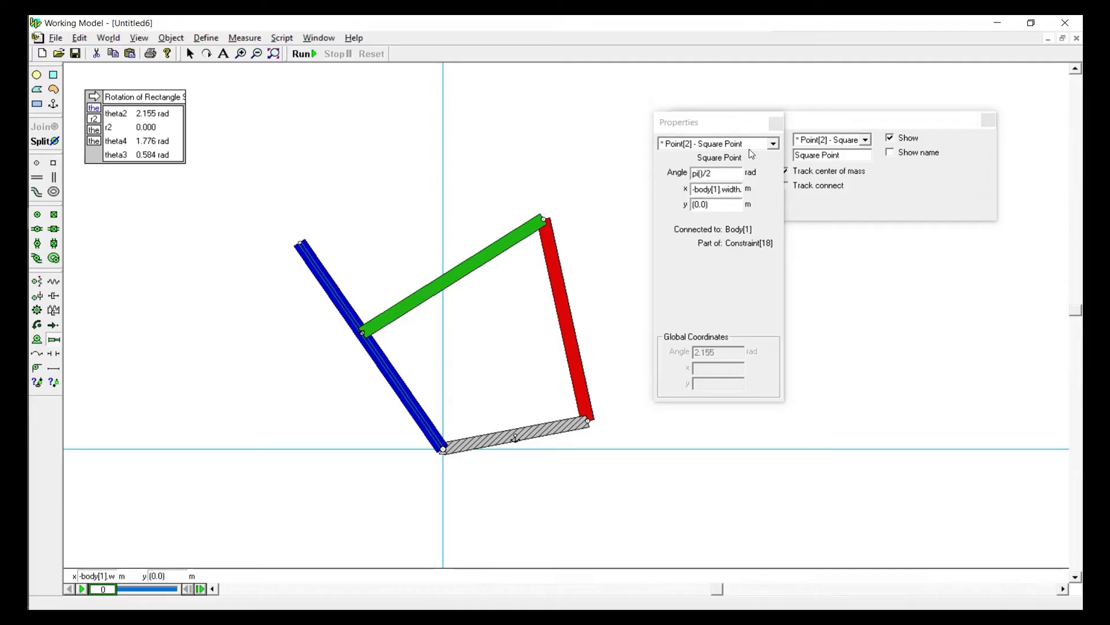
click(776, 123)
click(989, 120)
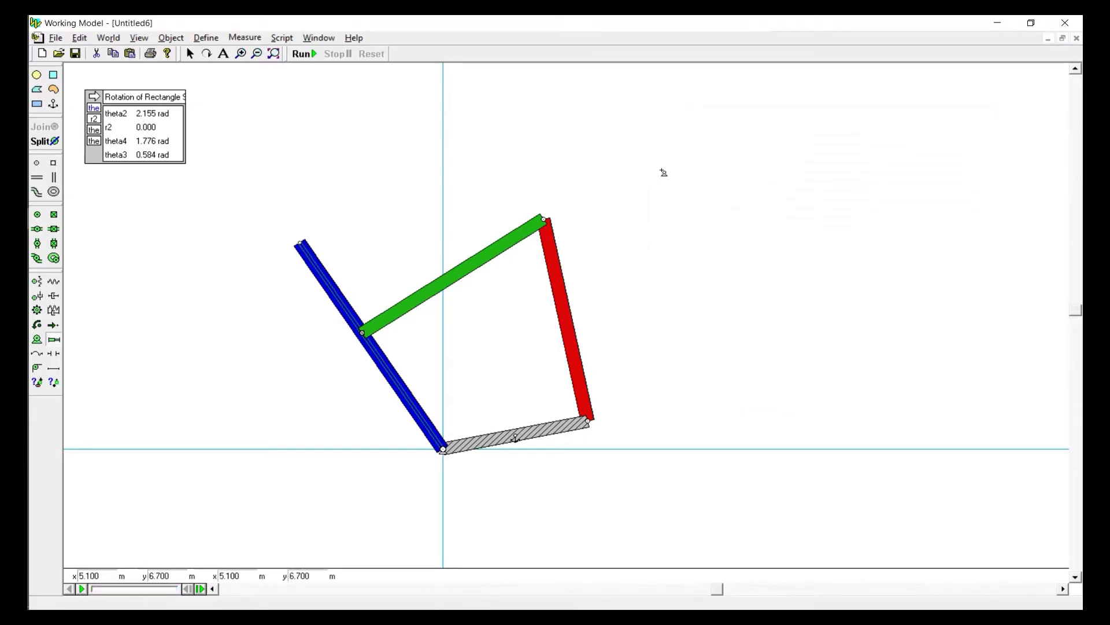
drag(663, 172, 790, 169)
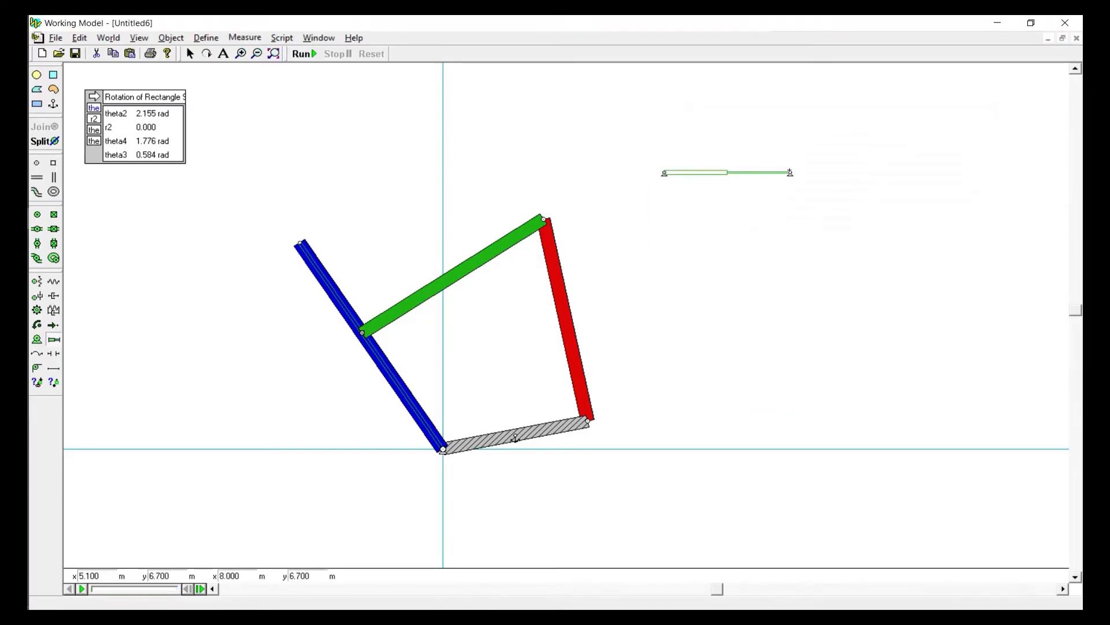
Draw a rectangle at the actuator's free end and reposition the actuator so it links the background to the rectangle
click(37, 104)
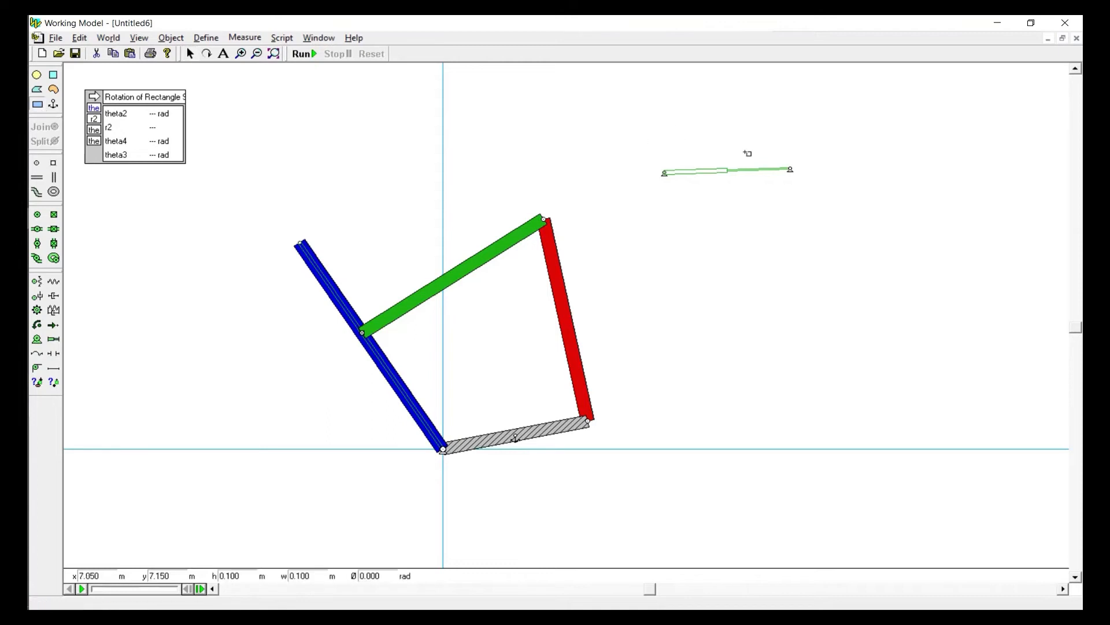
drag(747, 151, 873, 193)
click(717, 172)
mouse_move(717, 172)
mouse_down()
mouse_move(694, 149)
mouse_move(724, 138)
mouse_move(791, 172)
mouse_up()
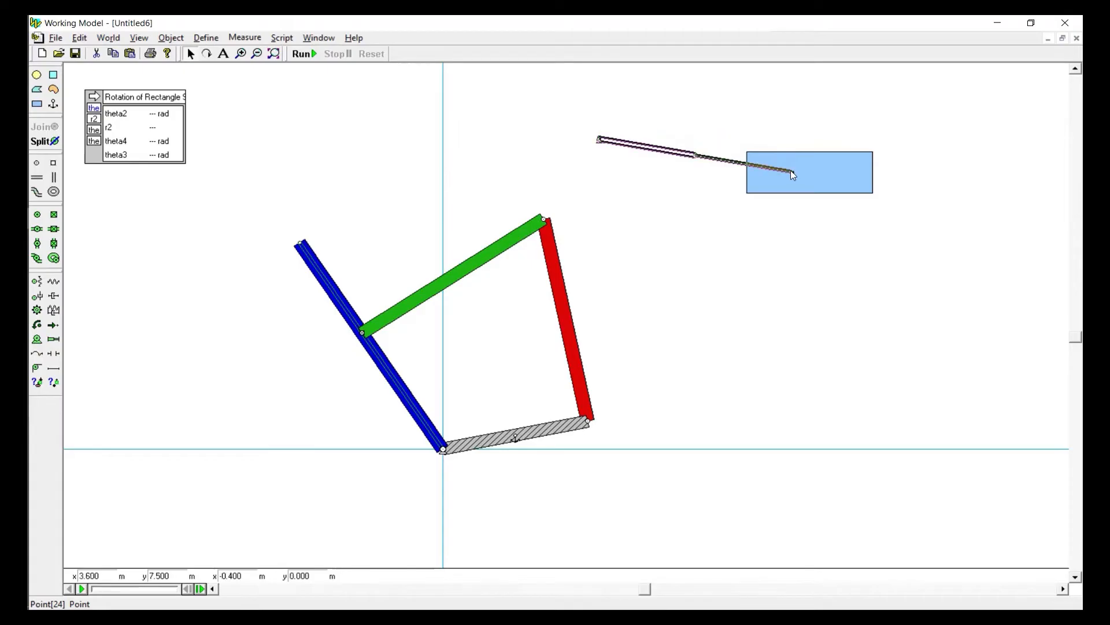
Set the actuator's type to Velocity, and run the simulation briefly to test how it moves the rectangle before resetting
double_click(662, 152)
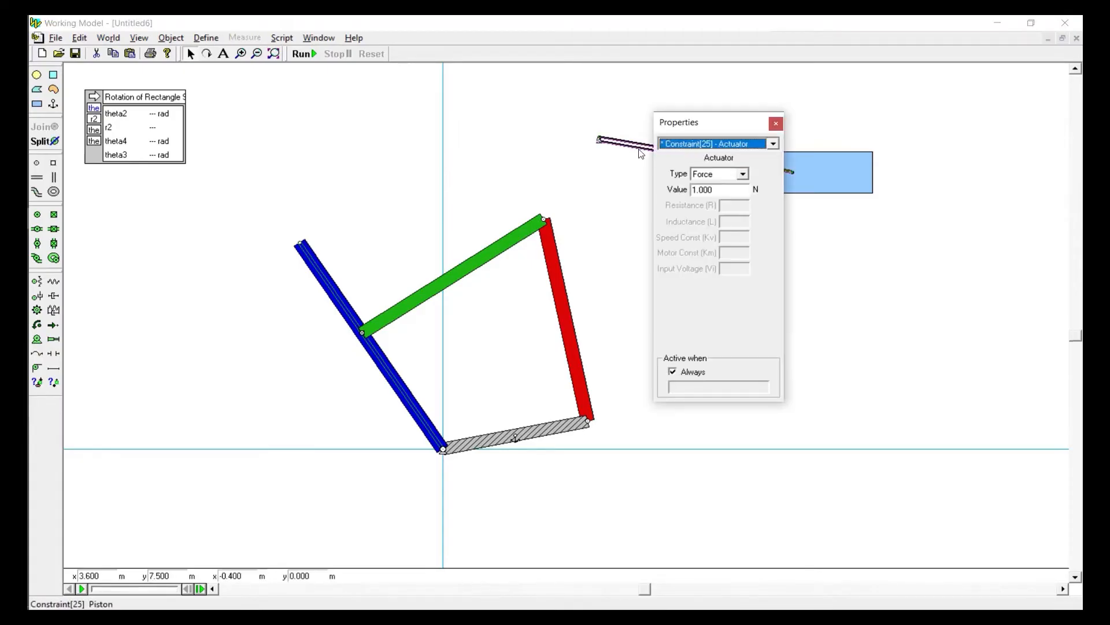
click(738, 174)
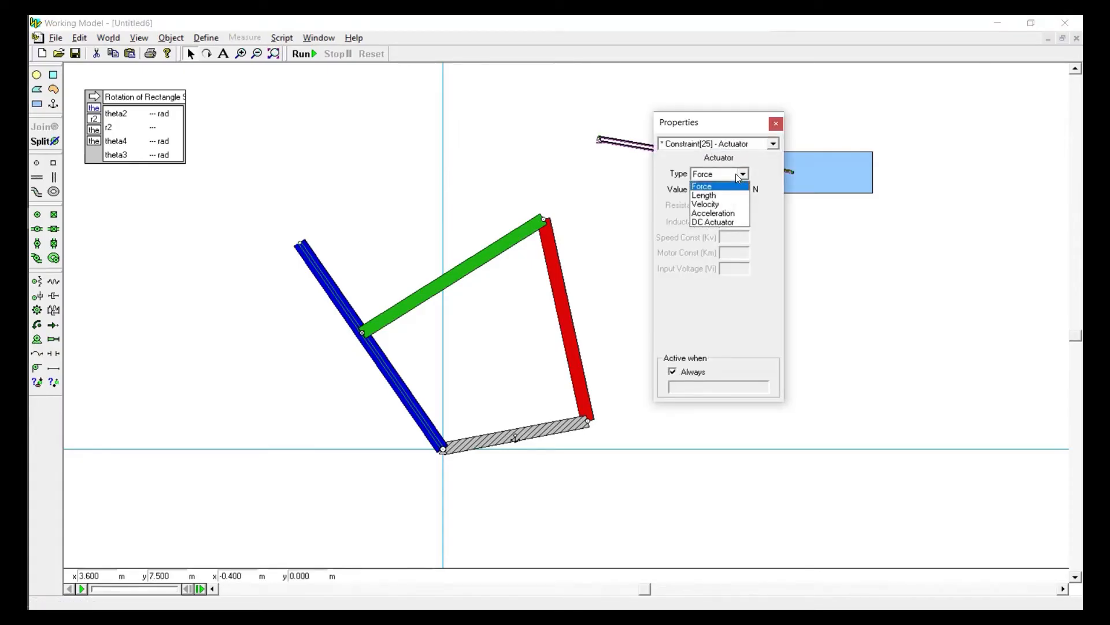
click(723, 205)
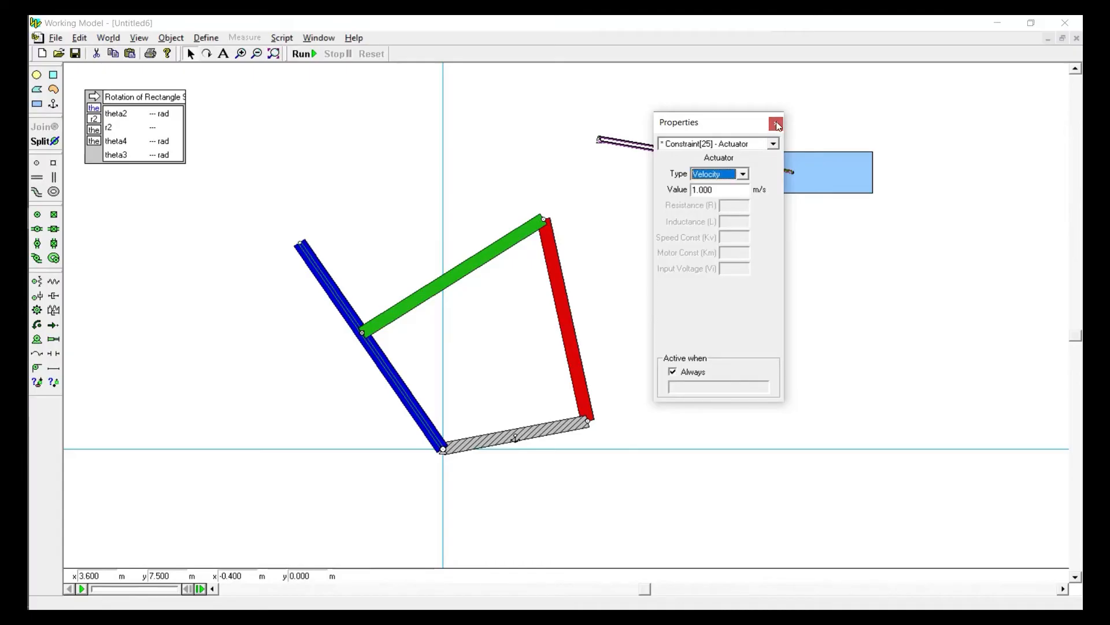
click(776, 124)
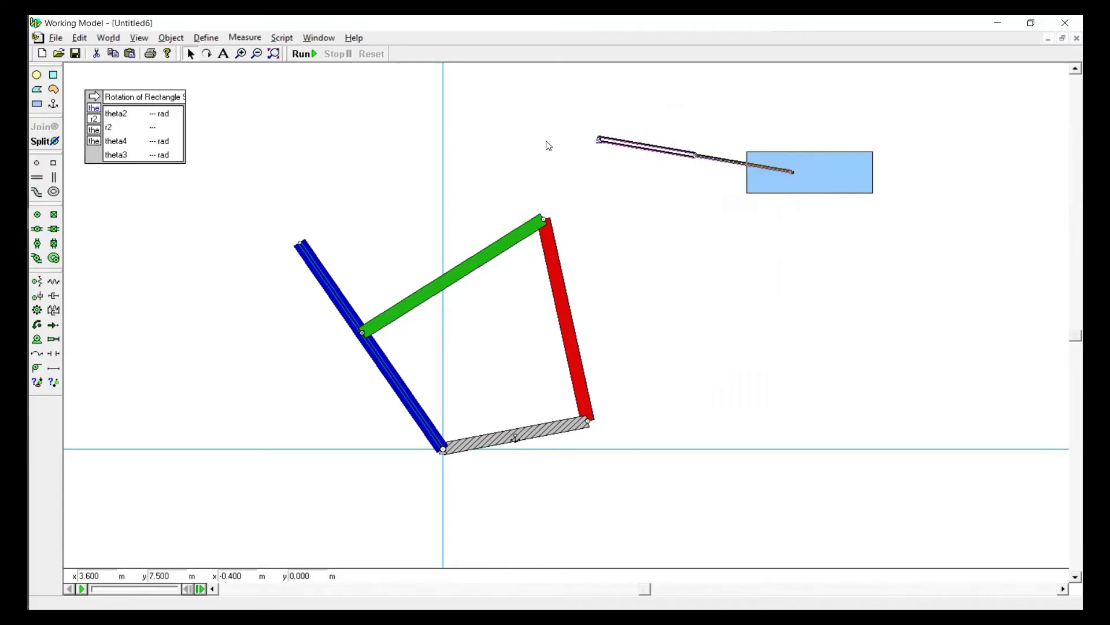
click(304, 55)
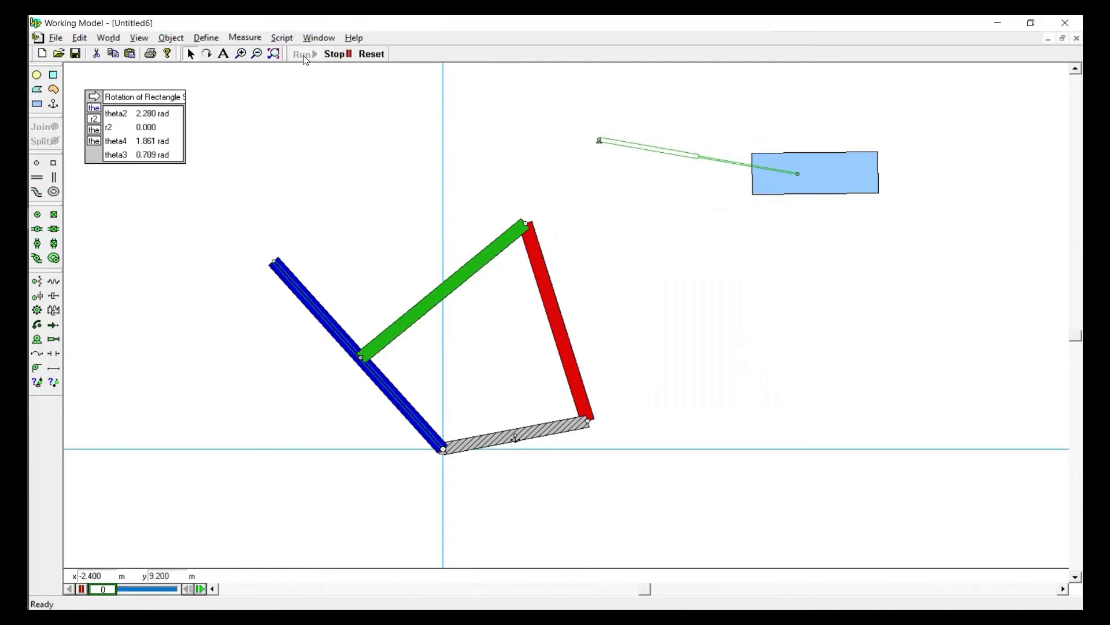
click(371, 53)
Set the actuator's velocity to -1 m/s and run the simulation briefly to test the reversed motion
double_click(676, 153)
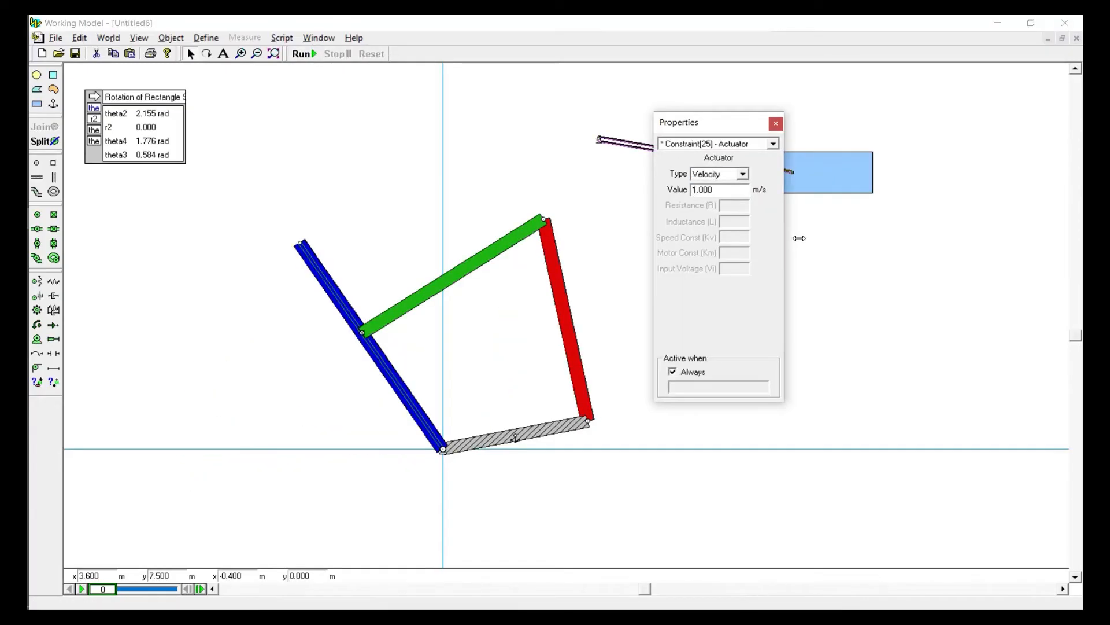
click(578, 154)
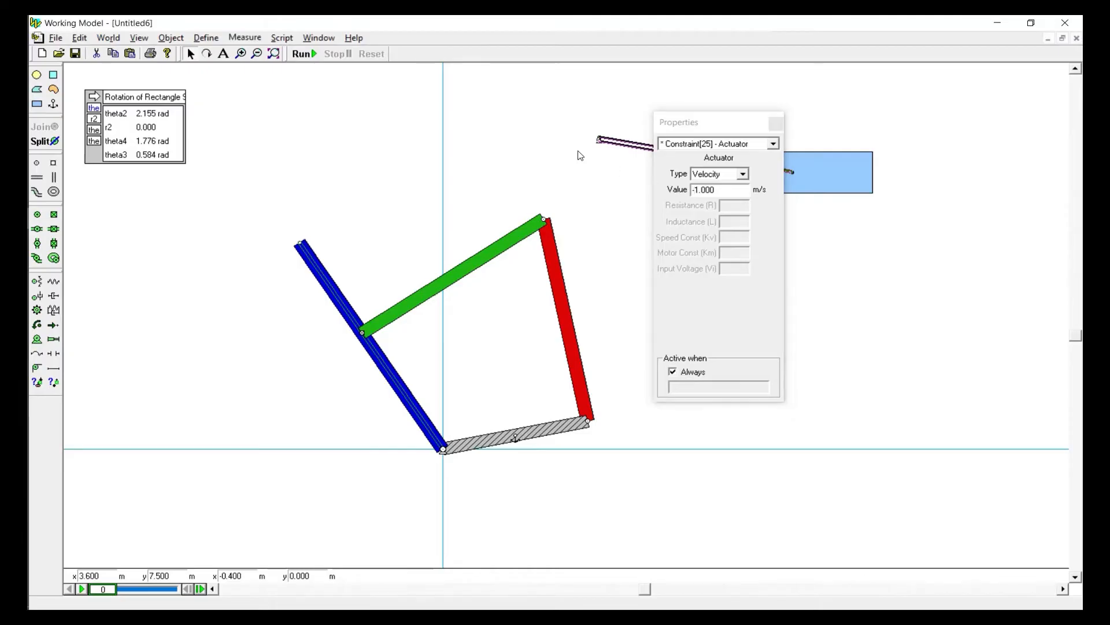
click(775, 125)
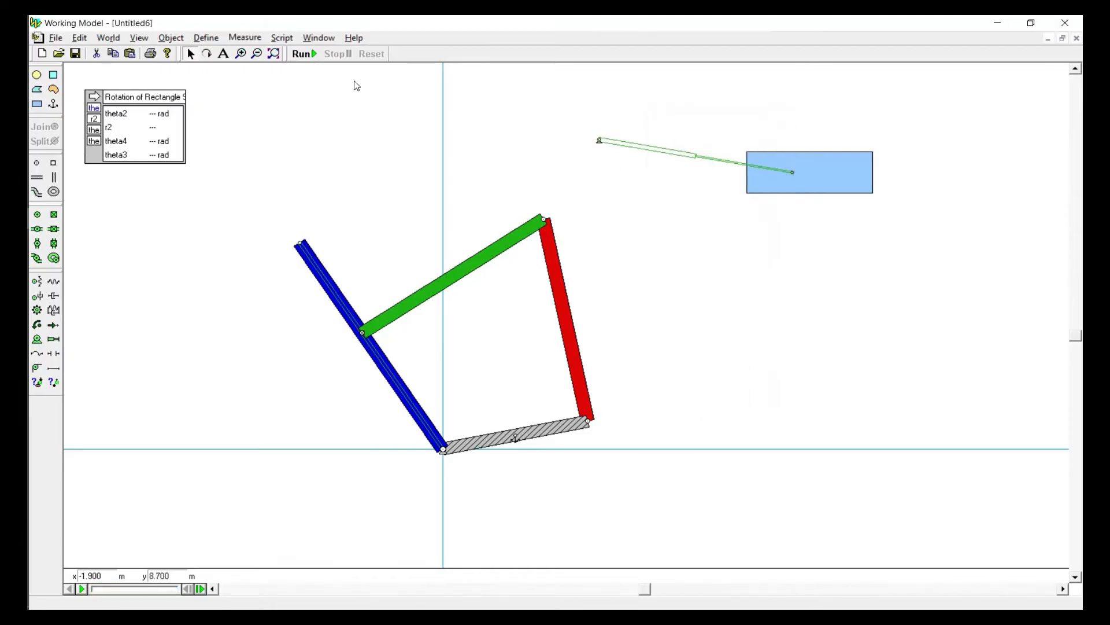
click(310, 55)
click(340, 55)
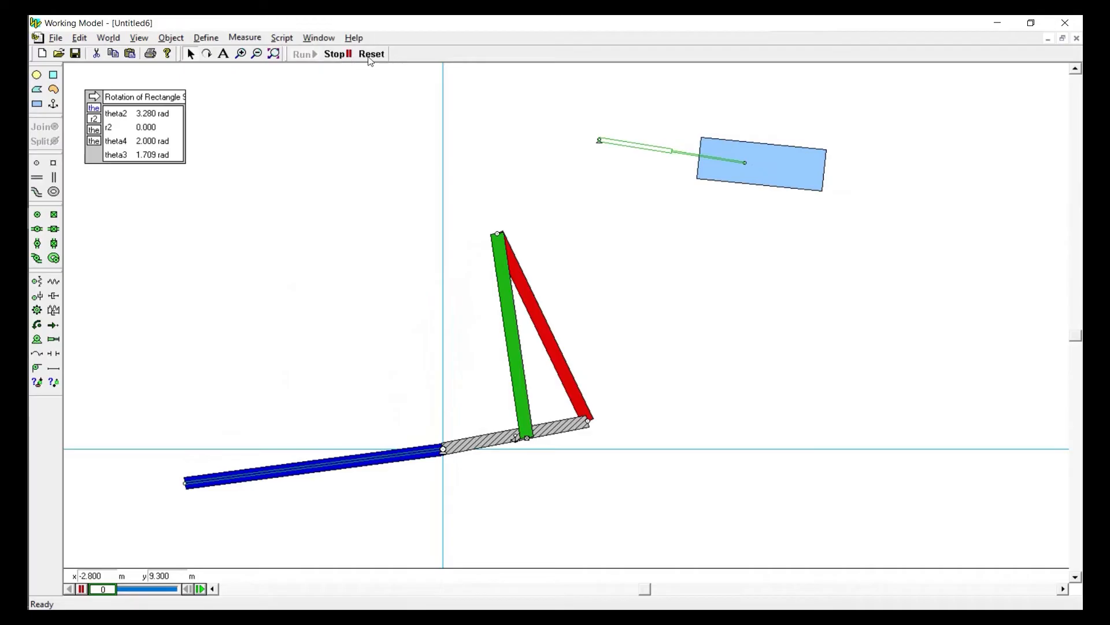
Reset the simulation, delete the test rectangle, and move the detached actuator above the blue link
click(371, 56)
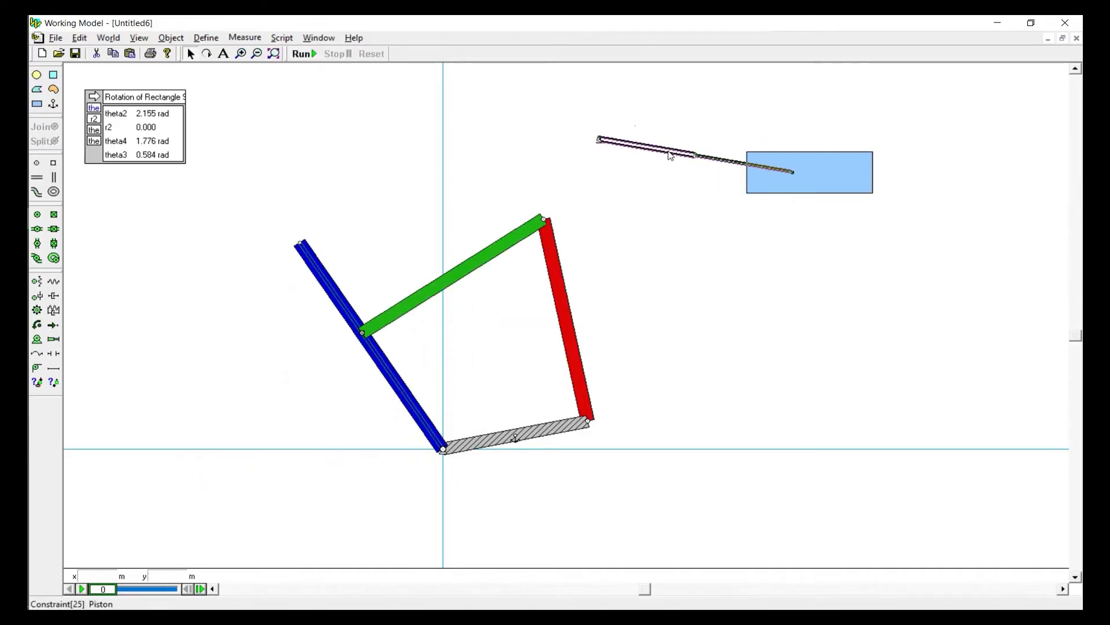
drag(669, 153, 639, 114)
click(798, 179)
key(Delete)
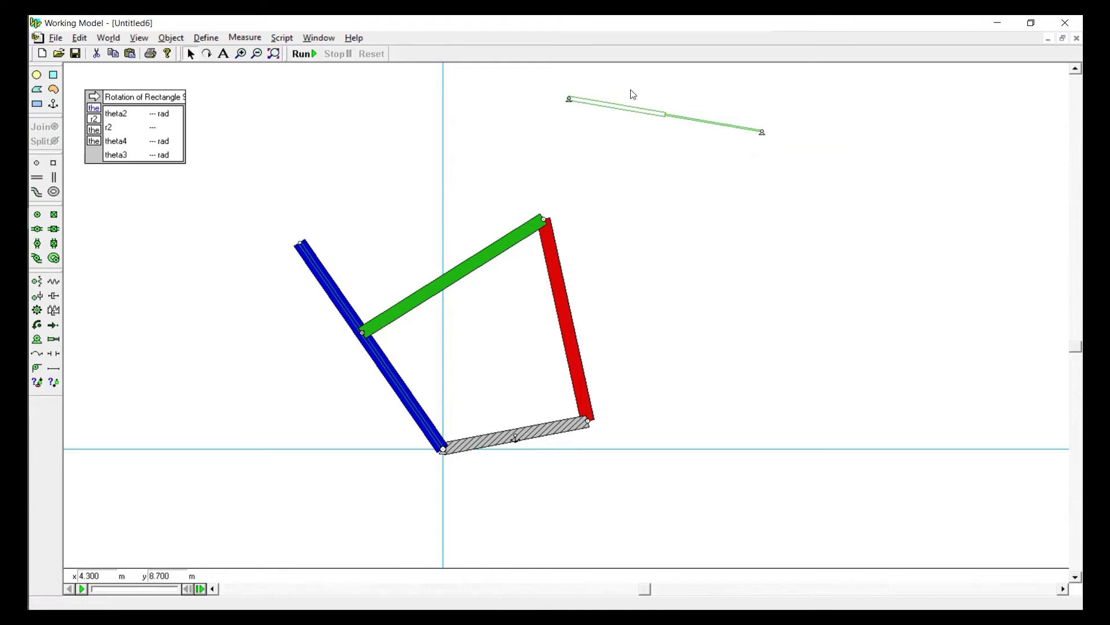
drag(624, 114, 307, 164)
click(239, 38)
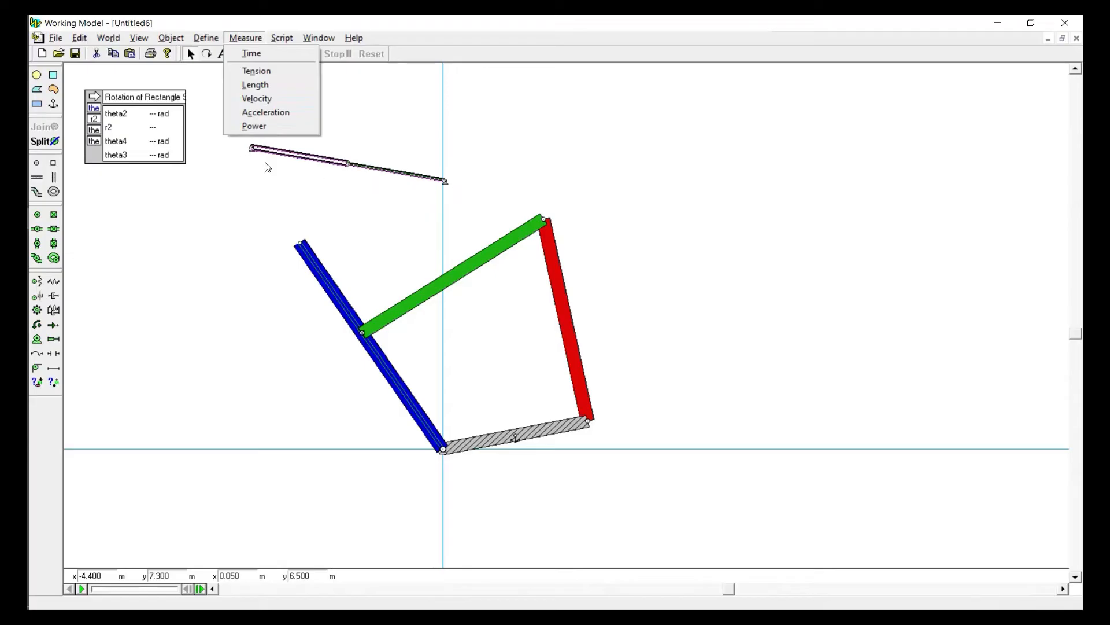
click(302, 170)
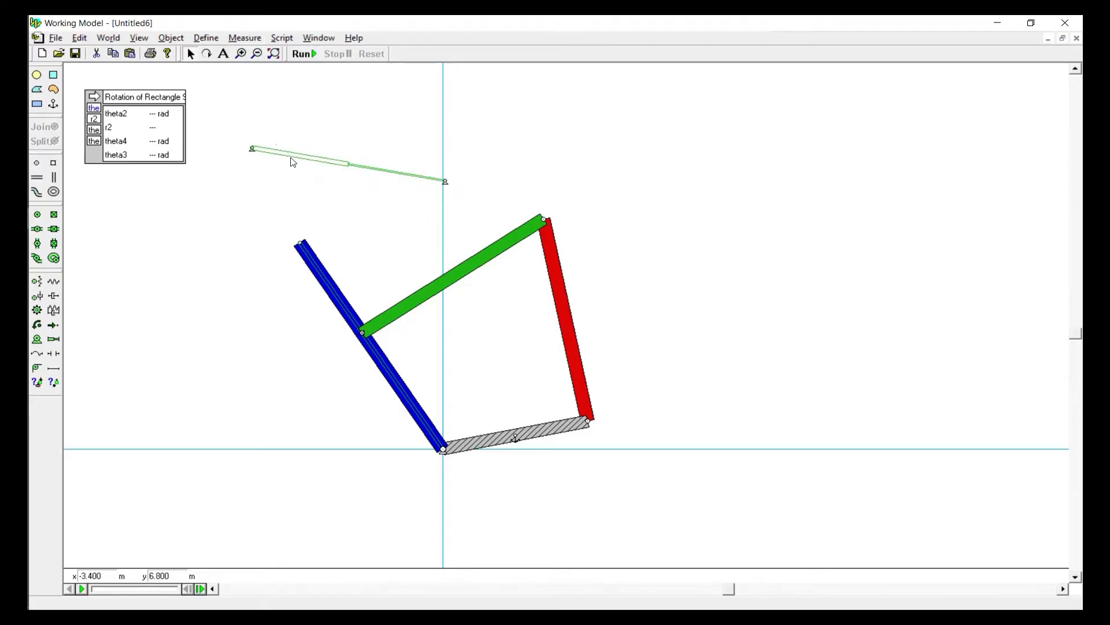
drag(282, 158, 247, 152)
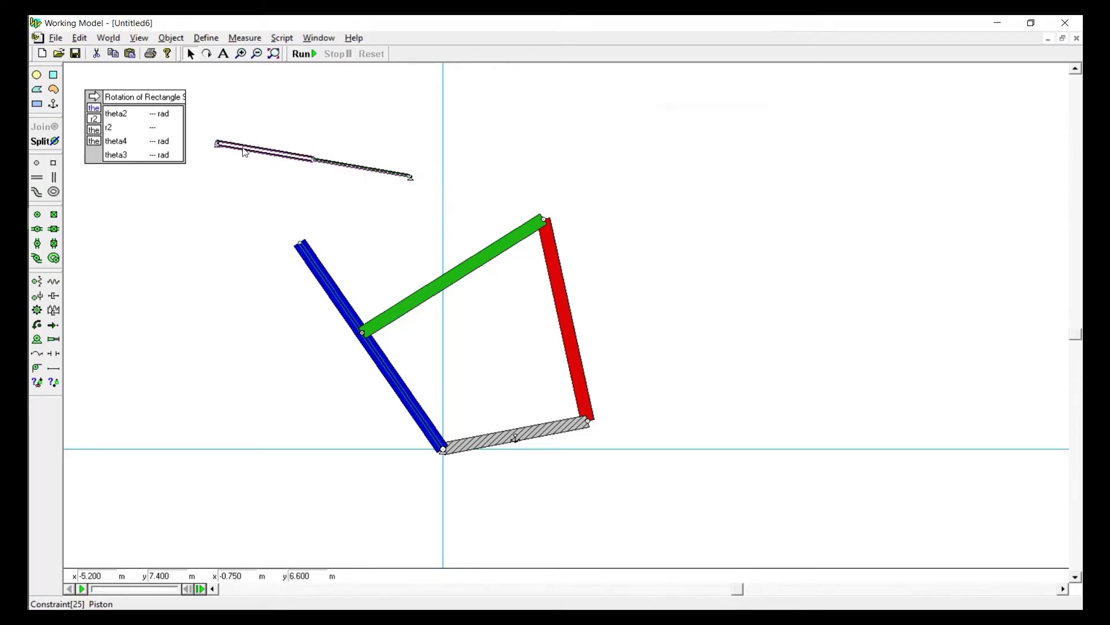
Set the detached actuator's type to Force with a value of 1e-006 N
double_click(245, 152)
click(720, 174)
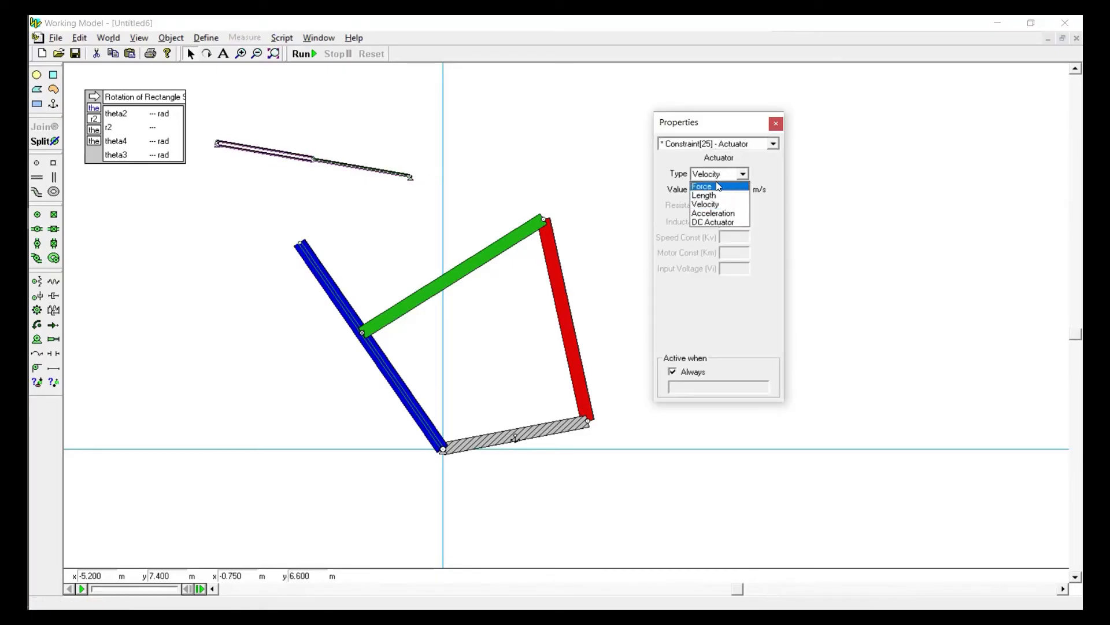
click(719, 187)
drag(724, 190, 582, 198)
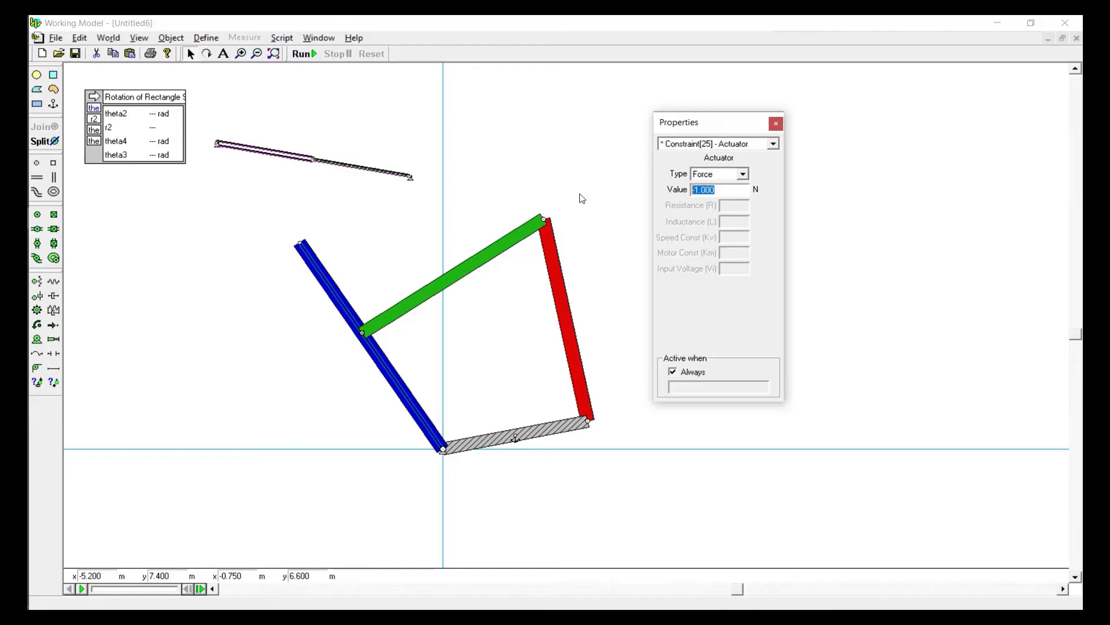
text(0)
click(525, 163)
click(261, 151)
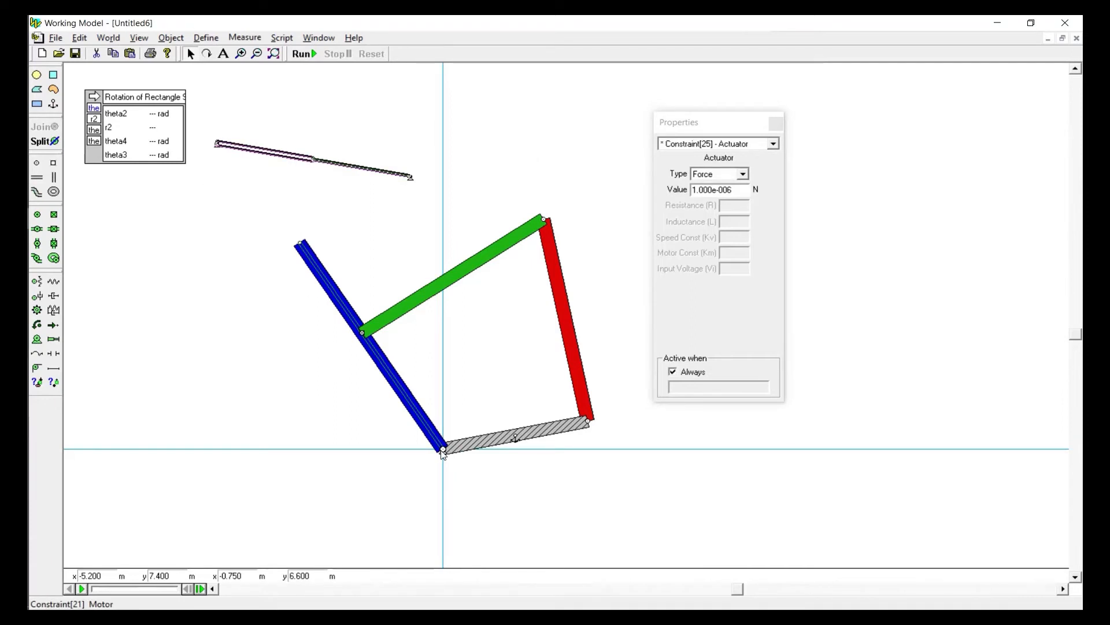
click(351, 206)
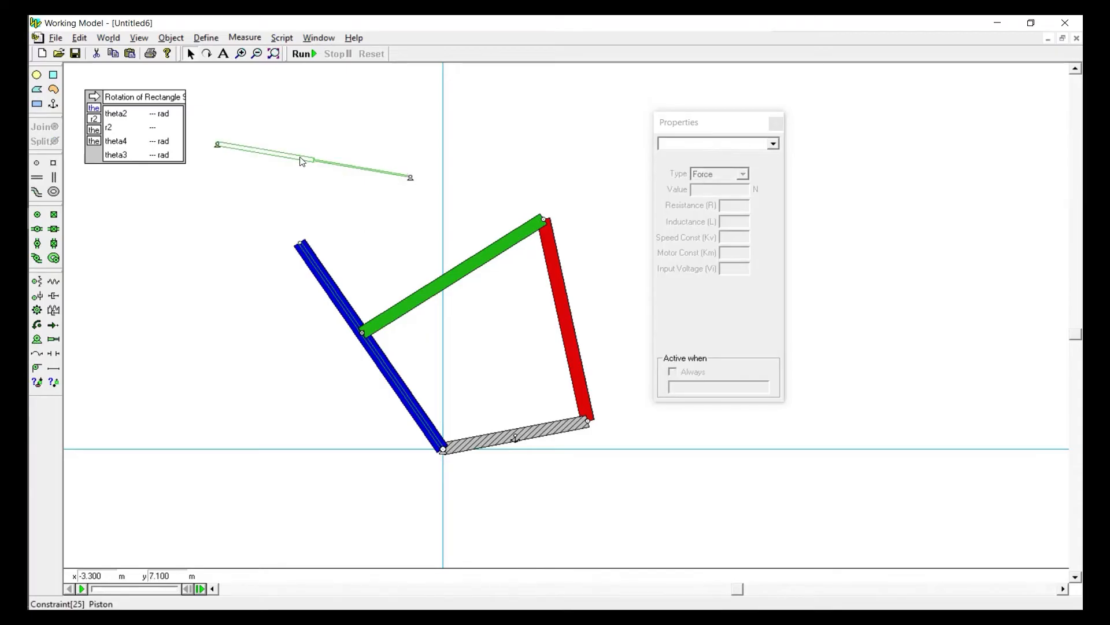
Add a length measurement for the actuator and run the simulation briefly before resetting it
click(300, 161)
click(245, 38)
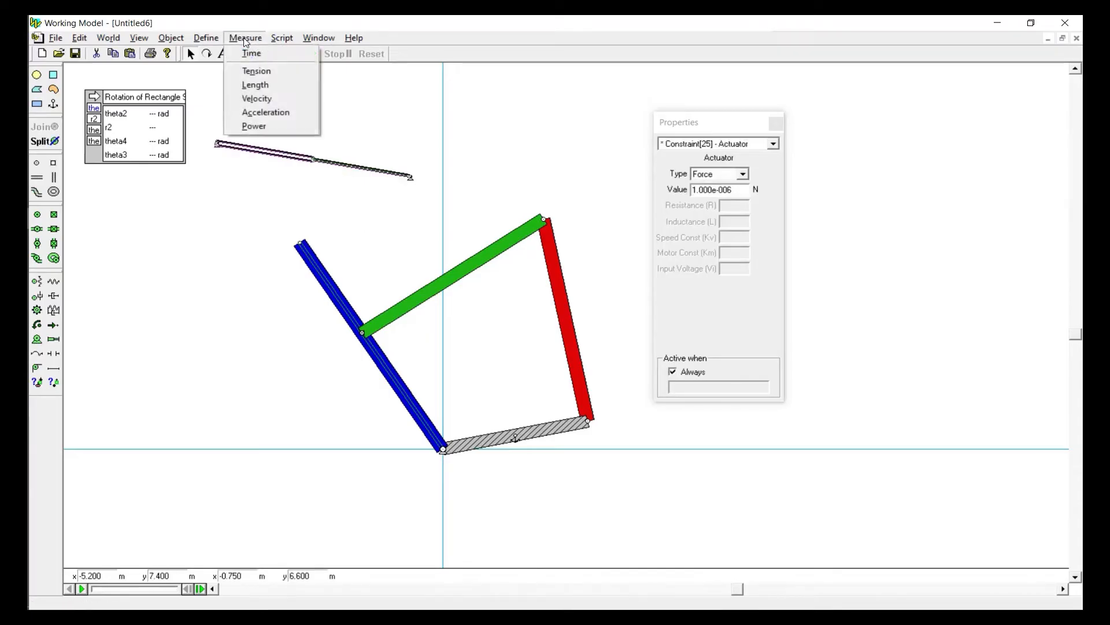
click(253, 85)
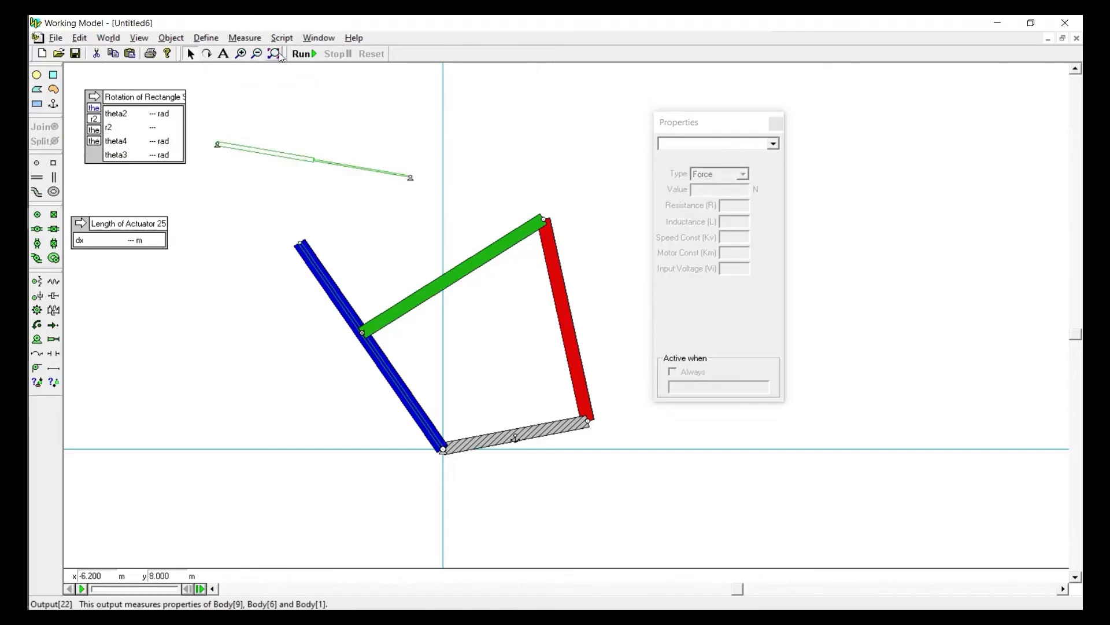
click(304, 53)
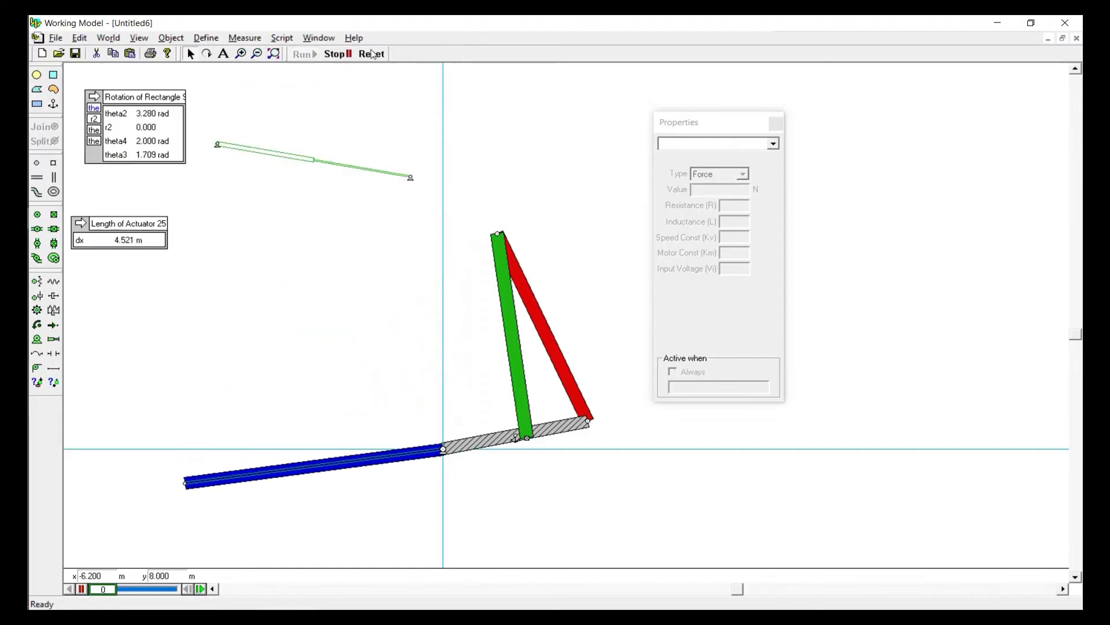
click(373, 54)
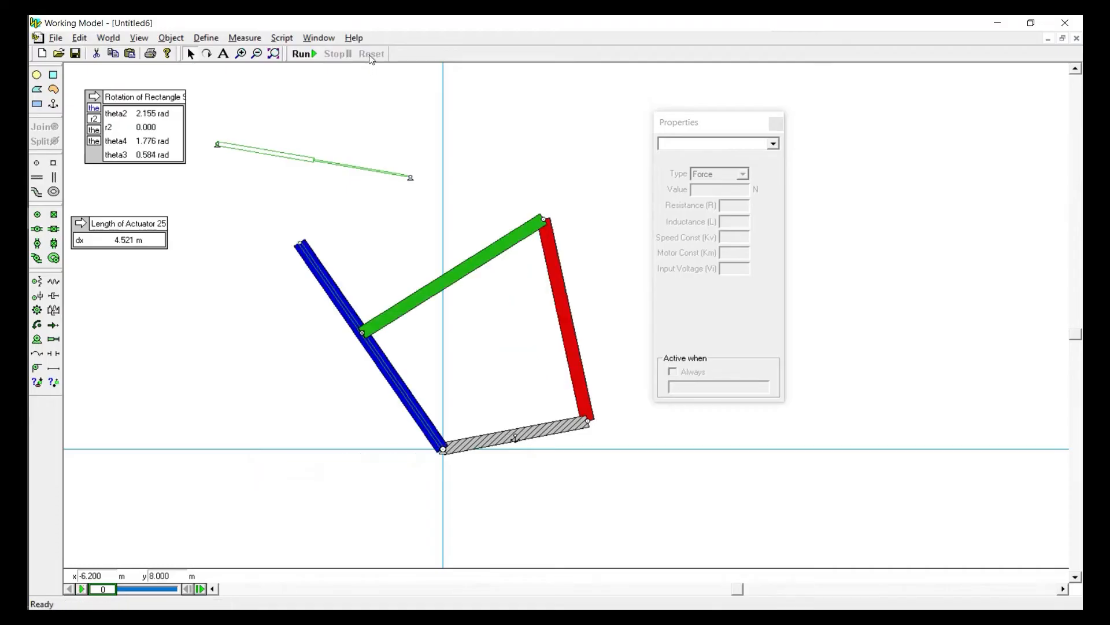
Copy the actuator length equation into the r2 row of the rotation output, replacing 0.000, and delete the separate length output
click(136, 247)
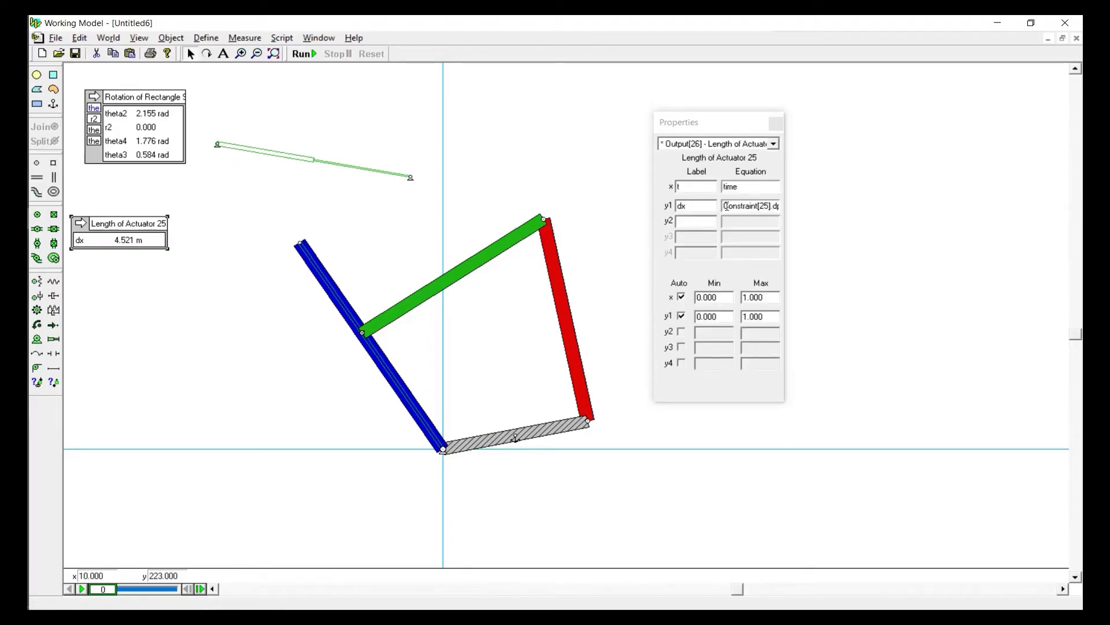
drag(724, 207, 821, 209)
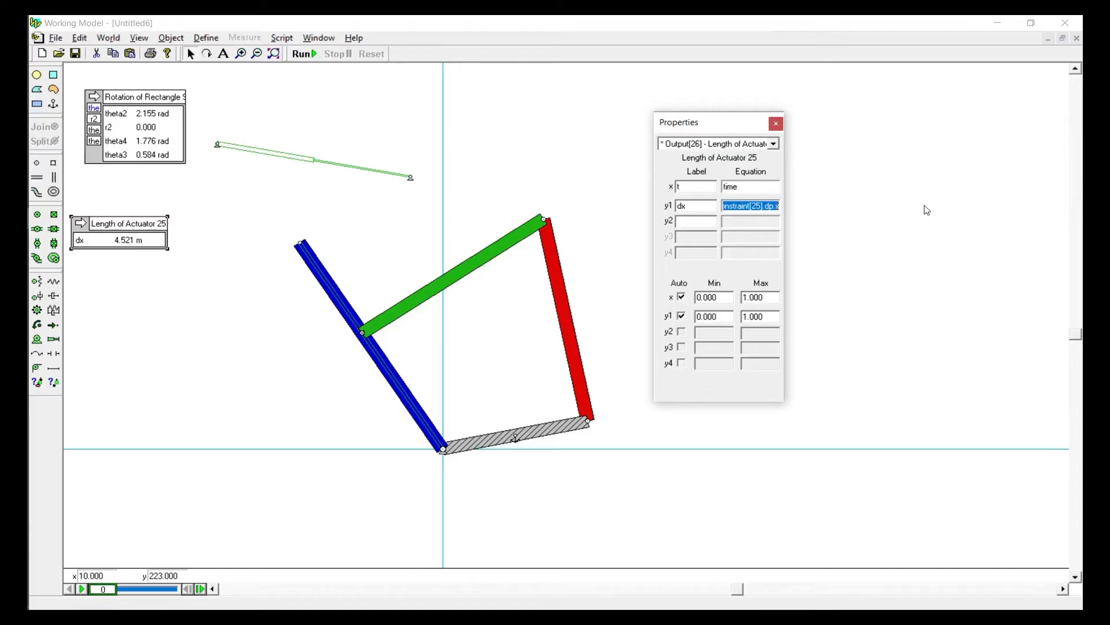
click(177, 160)
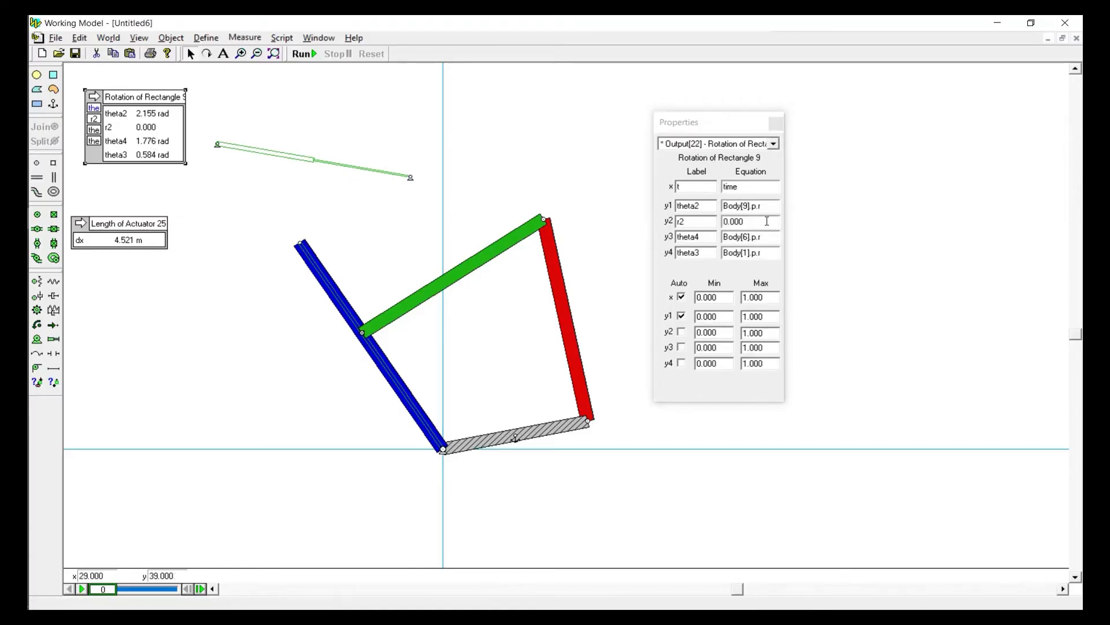
double_click(767, 221)
text(Constraint[25].dx)
click(500, 139)
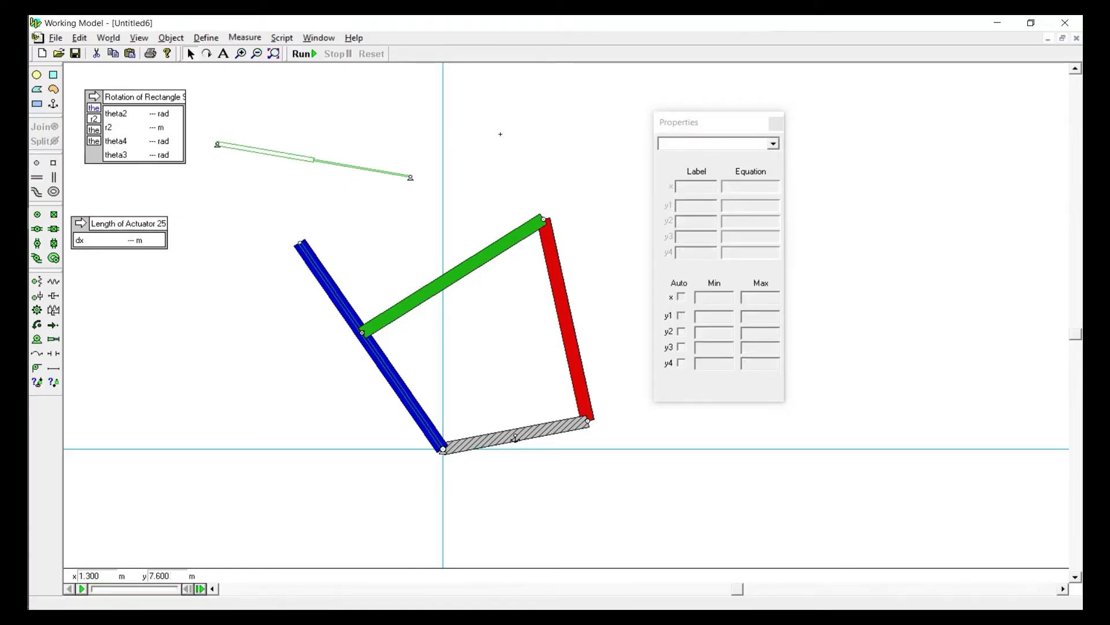
click(144, 227)
key(Delete)
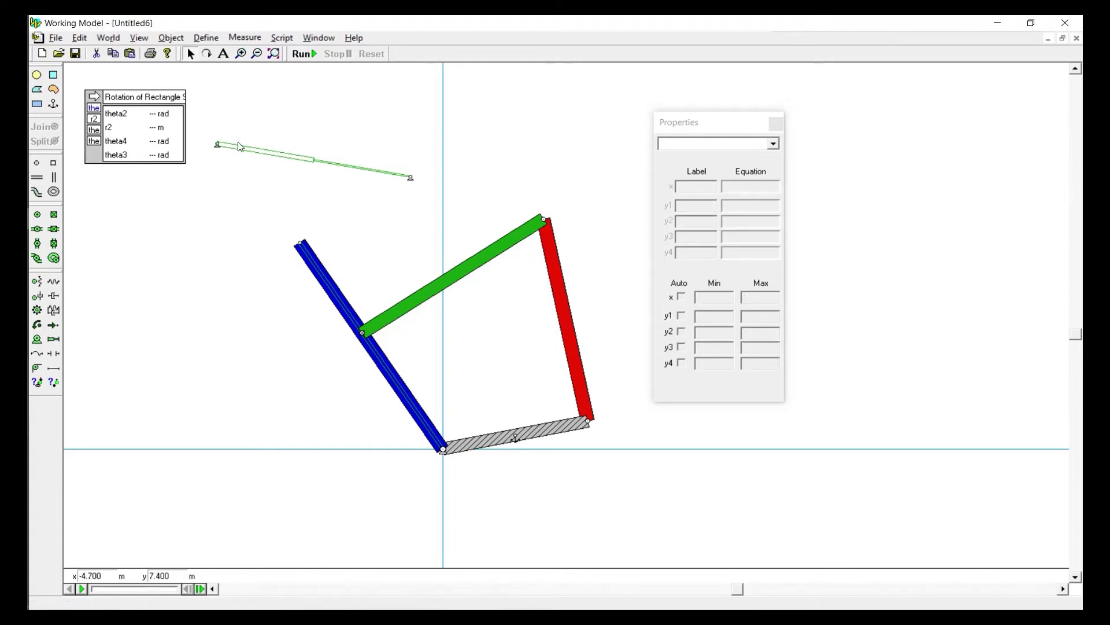
Attach the actuator between the green link's slot pin and the blue link's ground pivot, and test it with a brief run and reset
drag(246, 152, 202, 362)
click(213, 339)
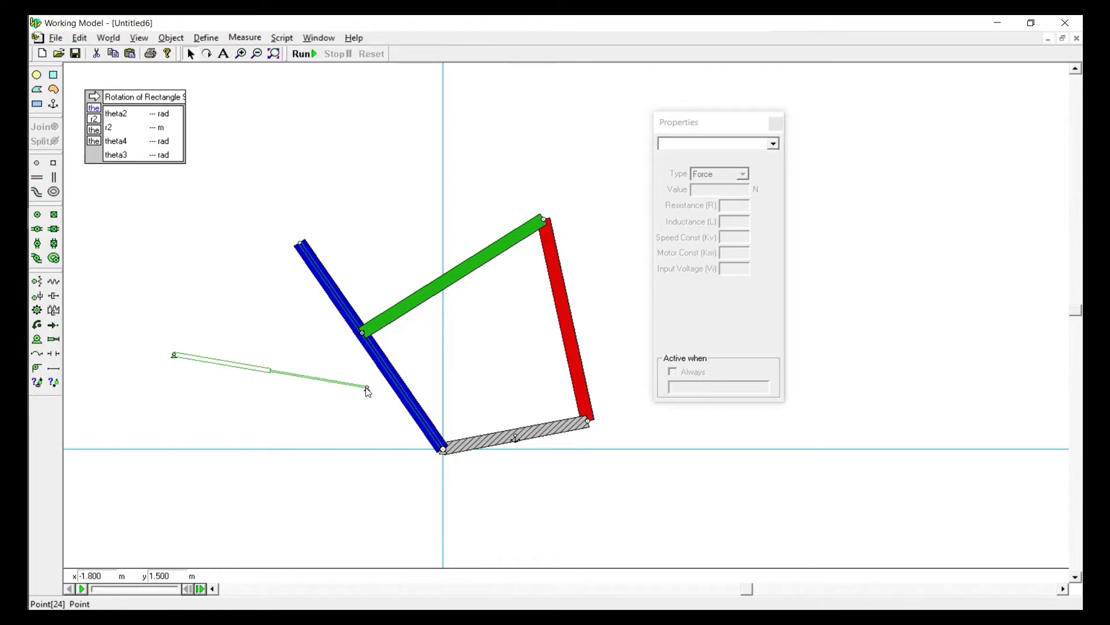
drag(368, 390, 362, 333)
click(188, 373)
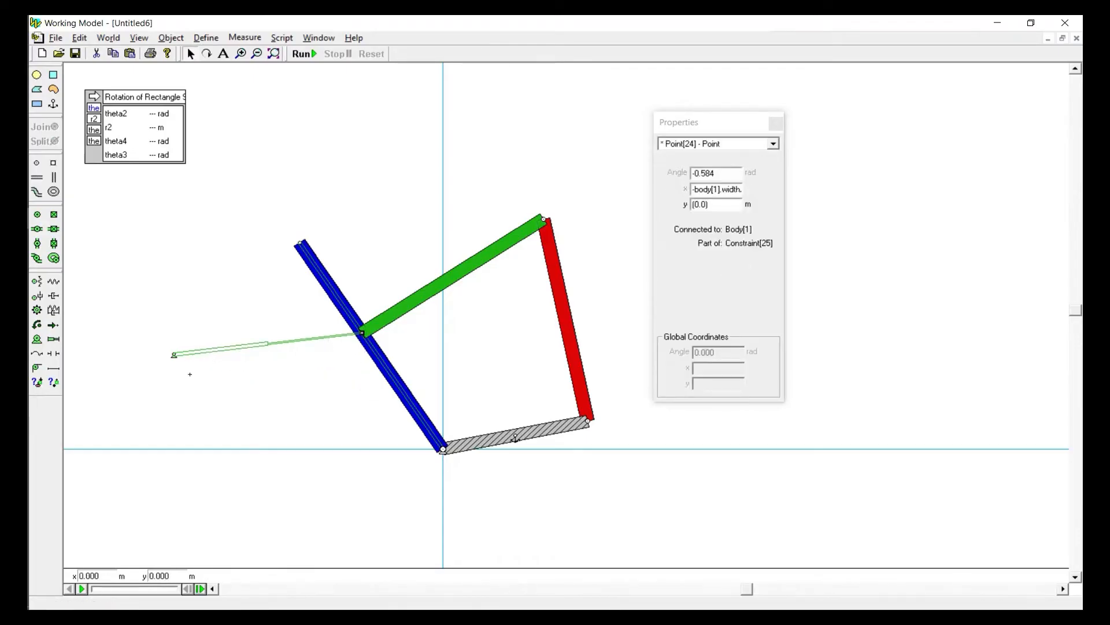
mouse_move(173, 355)
mouse_down()
mouse_move(347, 444)
mouse_move(443, 449)
mouse_up()
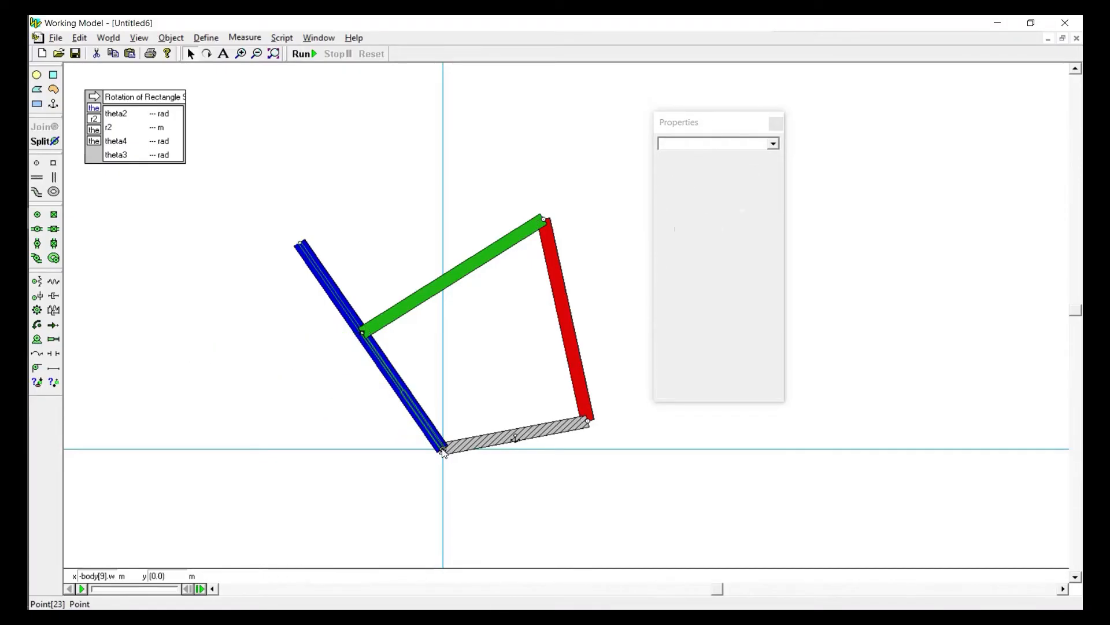
click(248, 384)
click(306, 53)
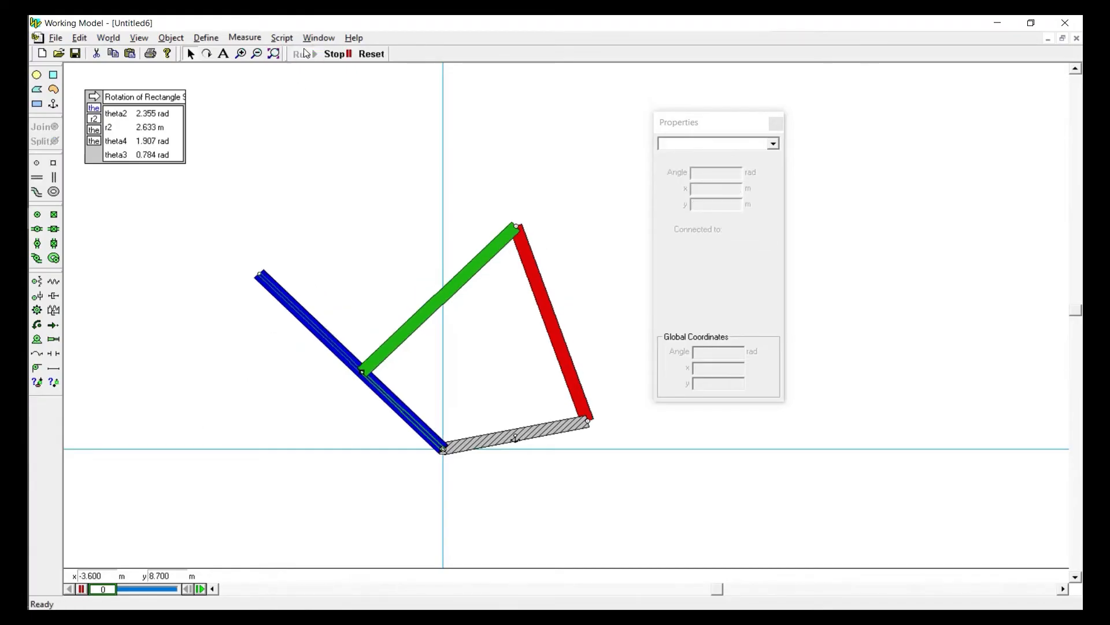
click(370, 54)
Swing the linkage over to the right of its ground pivot by moving the green link, and close the Properties window
drag(399, 310, 615, 318)
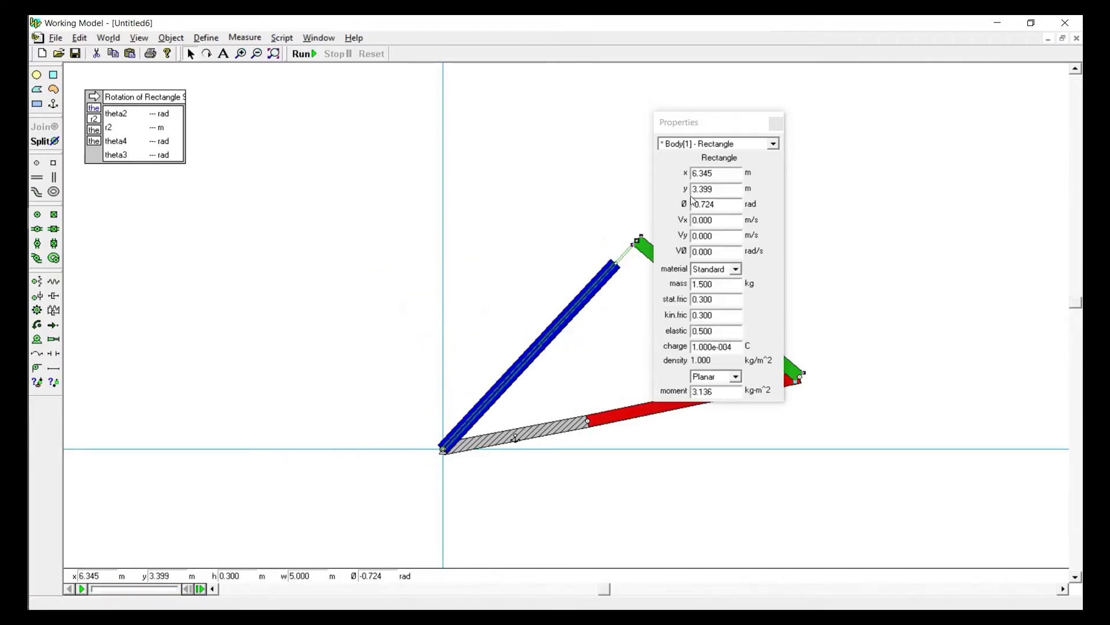
click(777, 124)
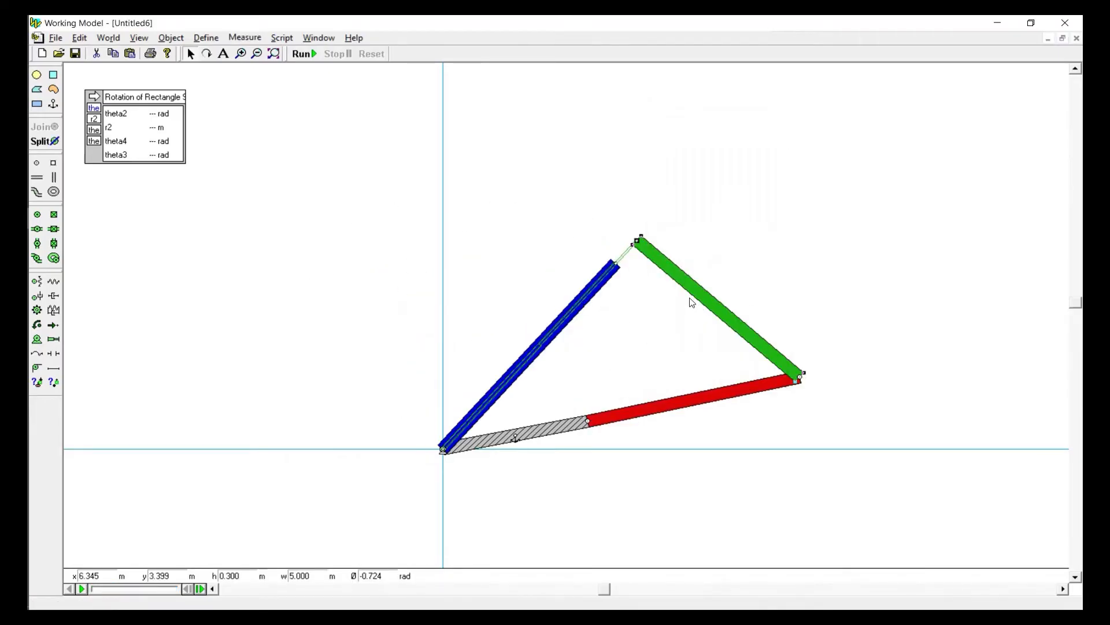
drag(696, 298, 774, 392)
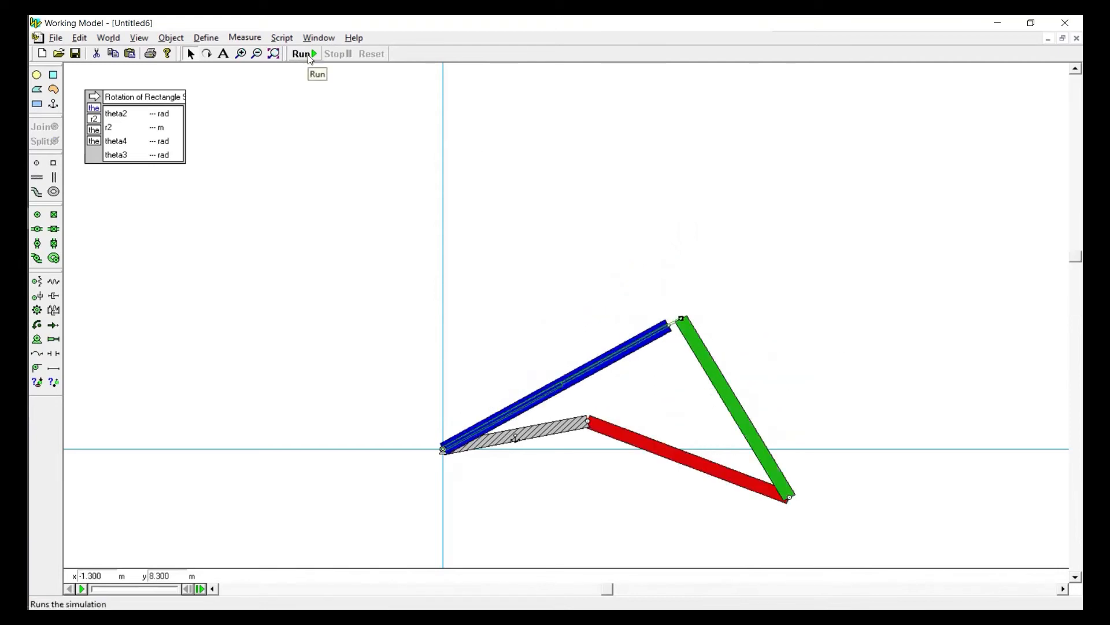
Run the simulation, scrub its recording to frame 25, reset it, and raise the linkage to a new starting position
click(310, 58)
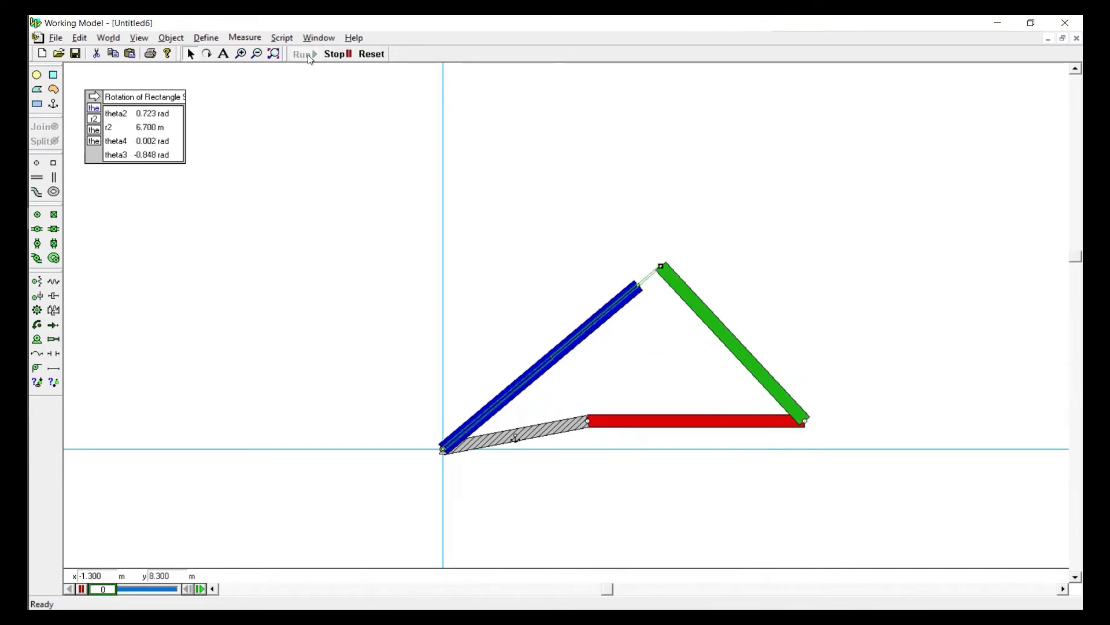
click(369, 54)
drag(92, 589, 128, 590)
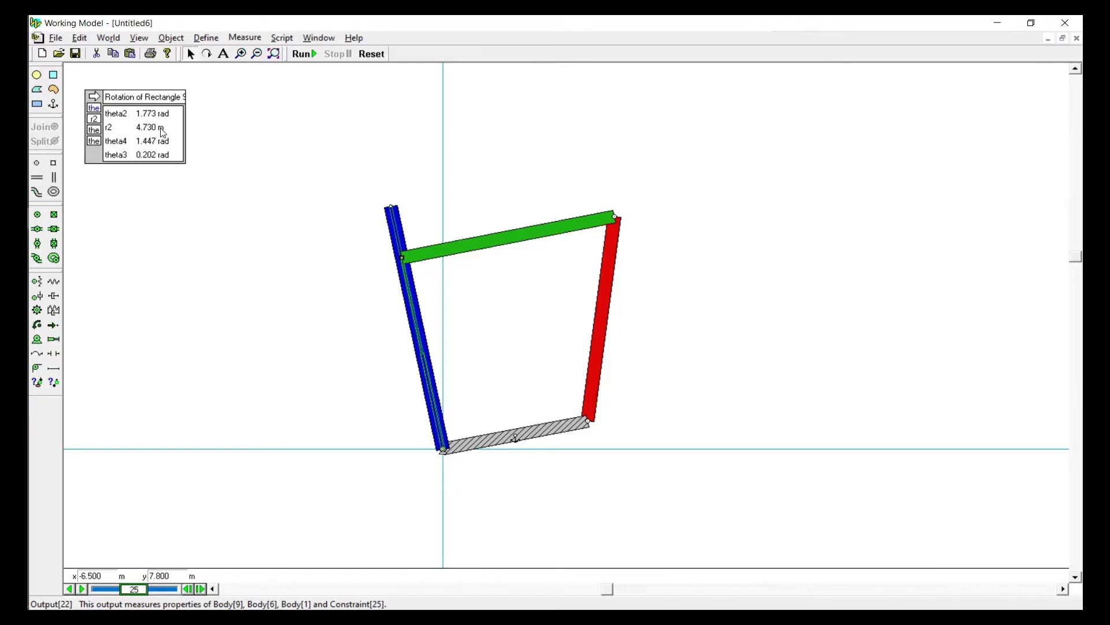
click(376, 54)
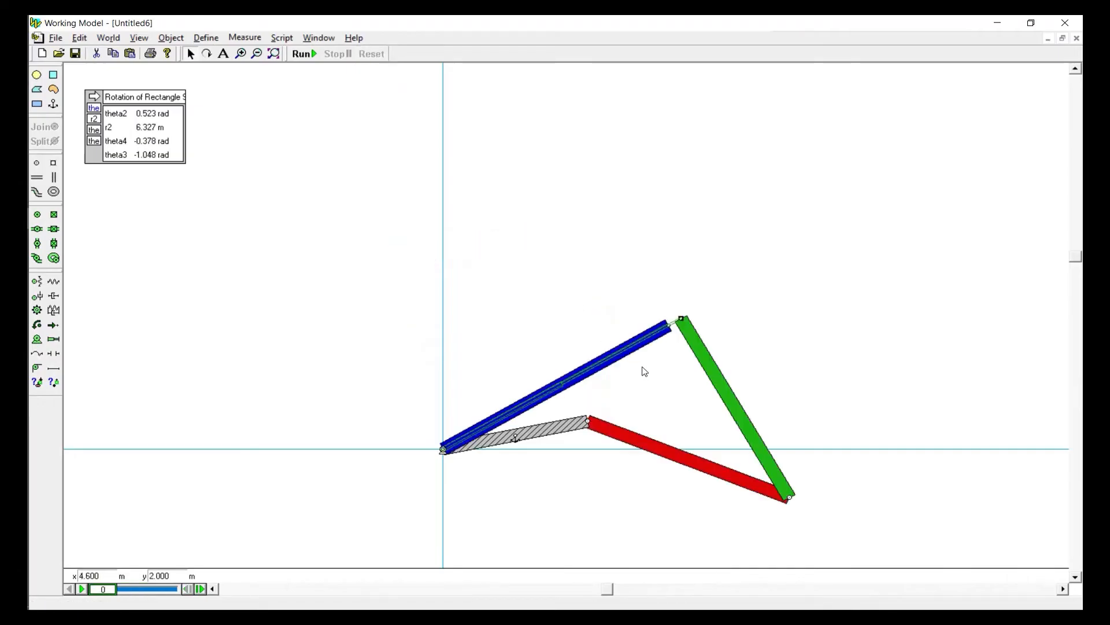
drag(711, 366, 575, 293)
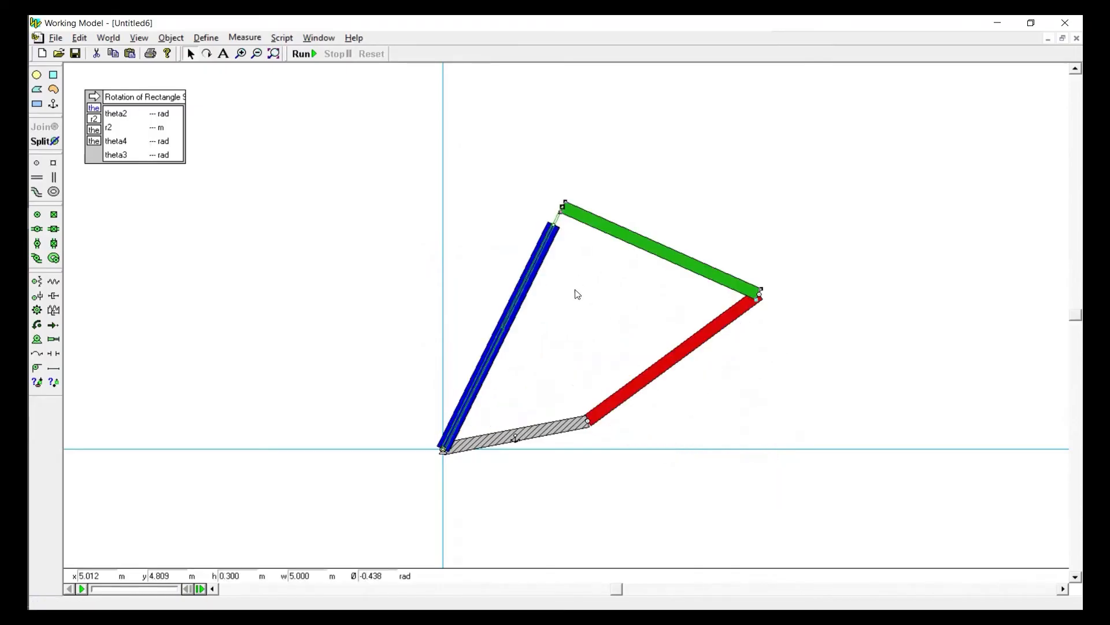
Measure the blue link's rotational velocity, switch the graph to a numeric display, and place it below the rotation output
click(530, 288)
click(245, 38)
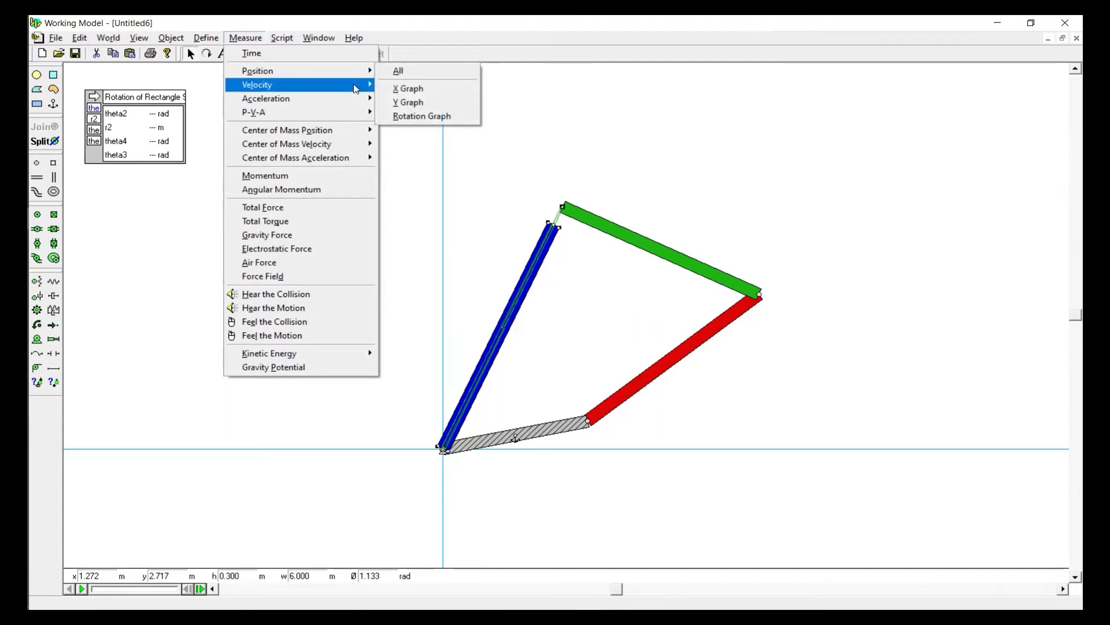
click(405, 116)
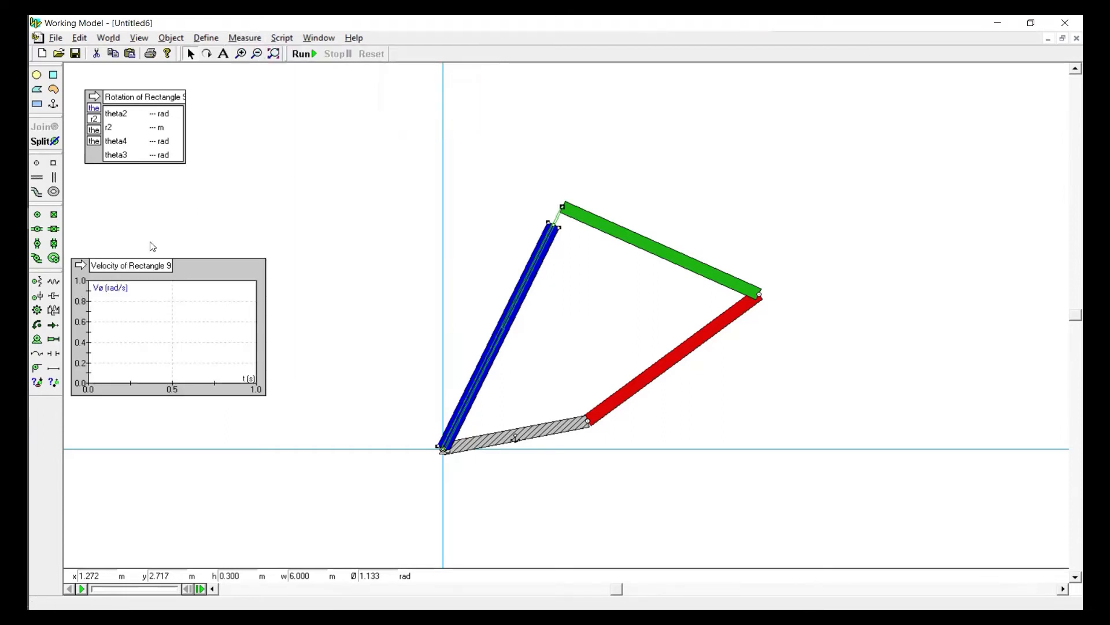
click(81, 265)
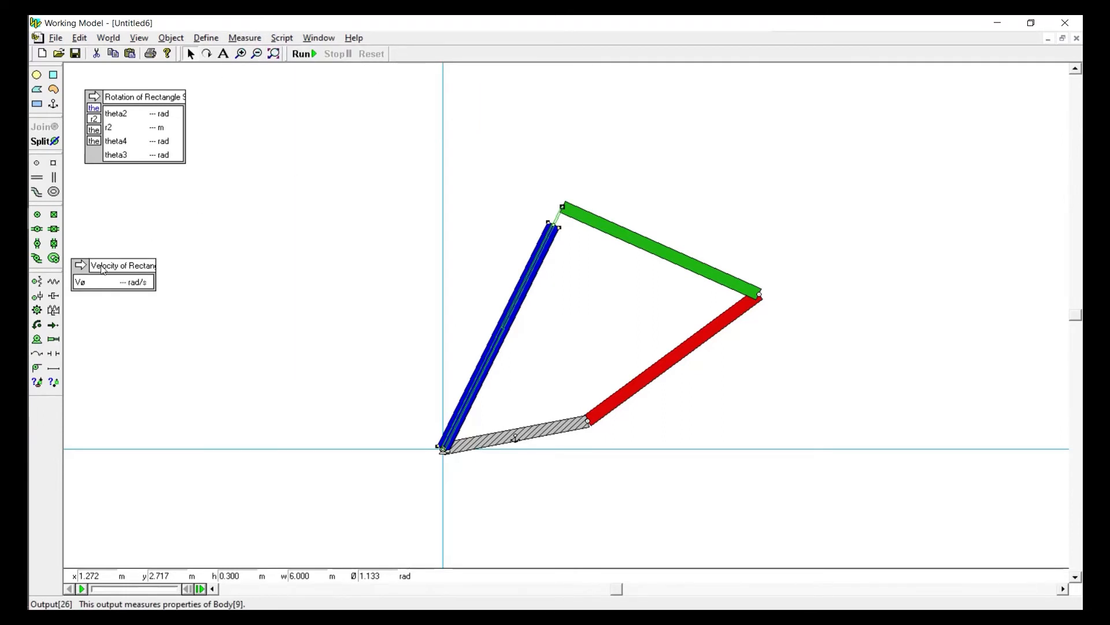
drag(103, 269, 118, 192)
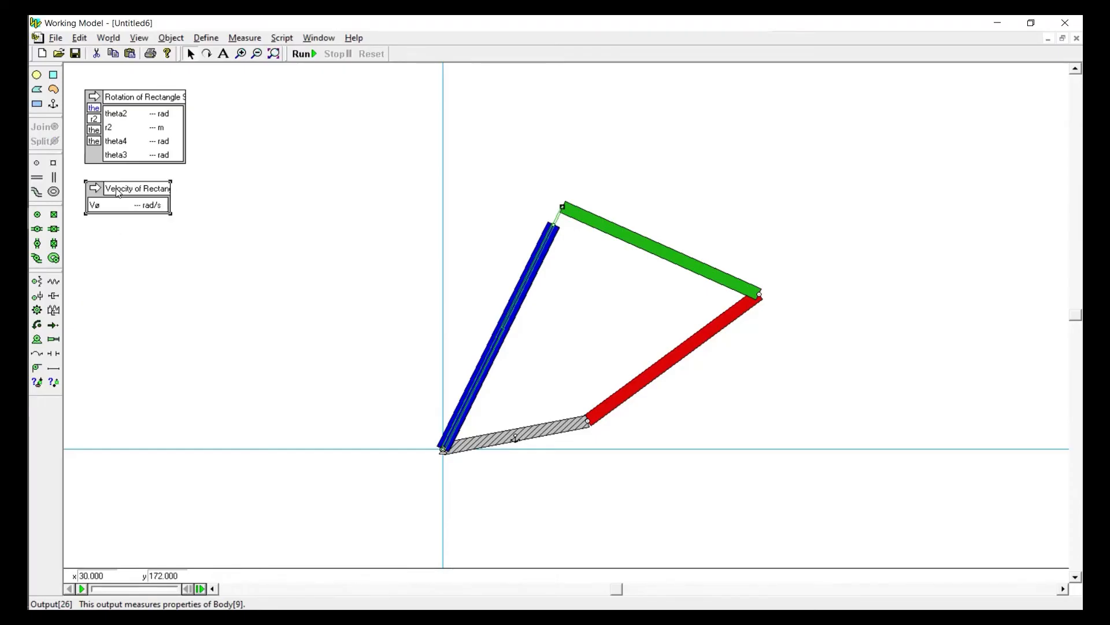
Label the velocity output's rows V2, r2p and V4, and copy the blue link's rotational velocity equation into the V4 row
double_click(118, 192)
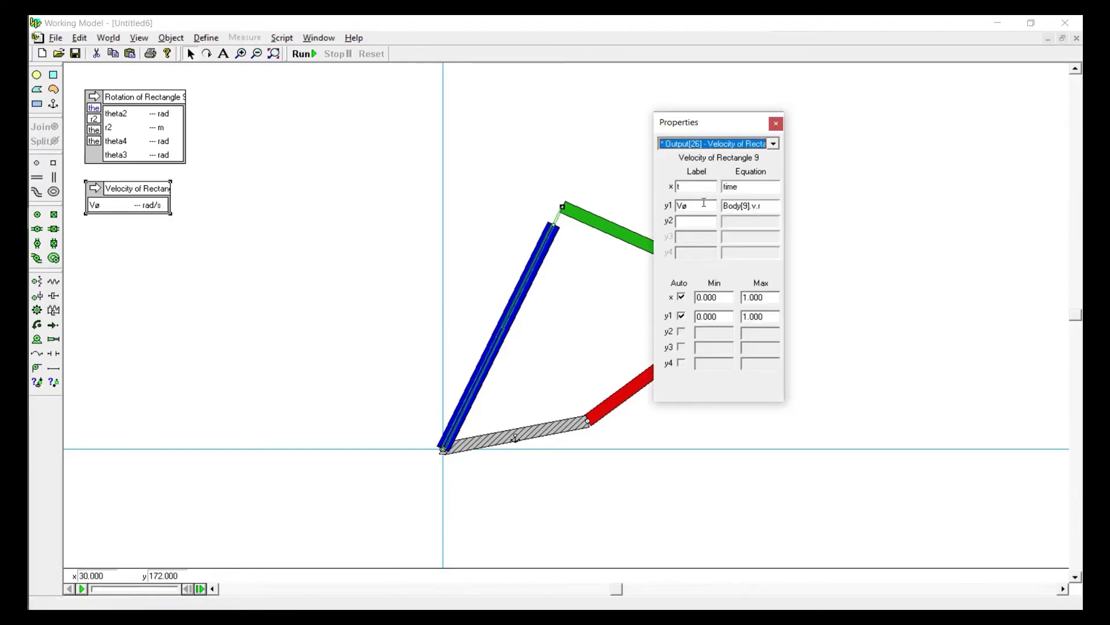
double_click(704, 203)
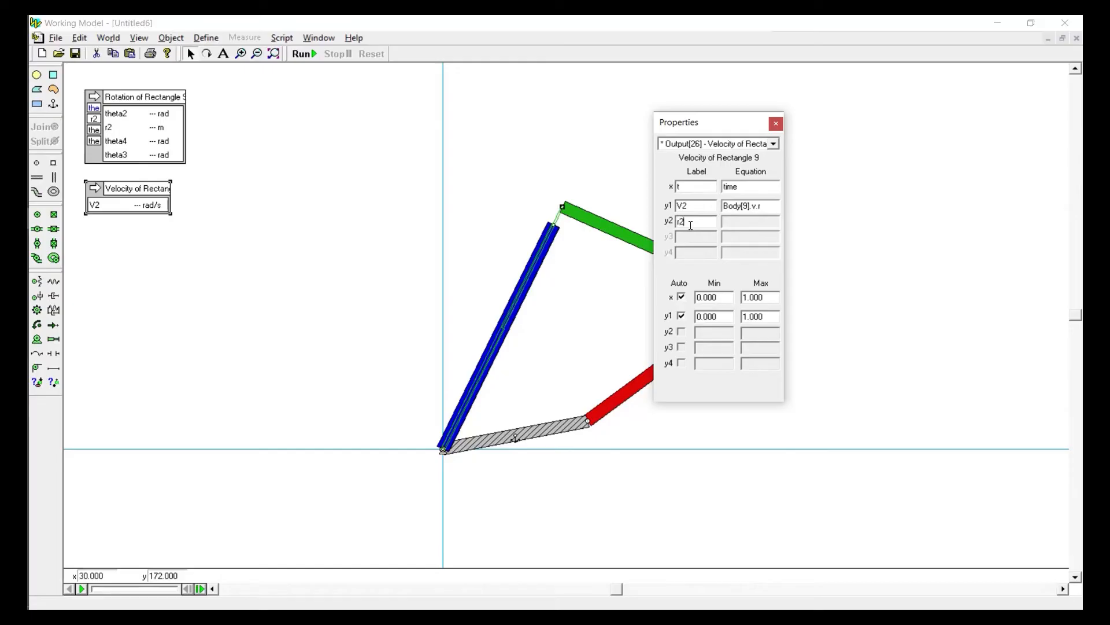
drag(766, 207, 680, 240)
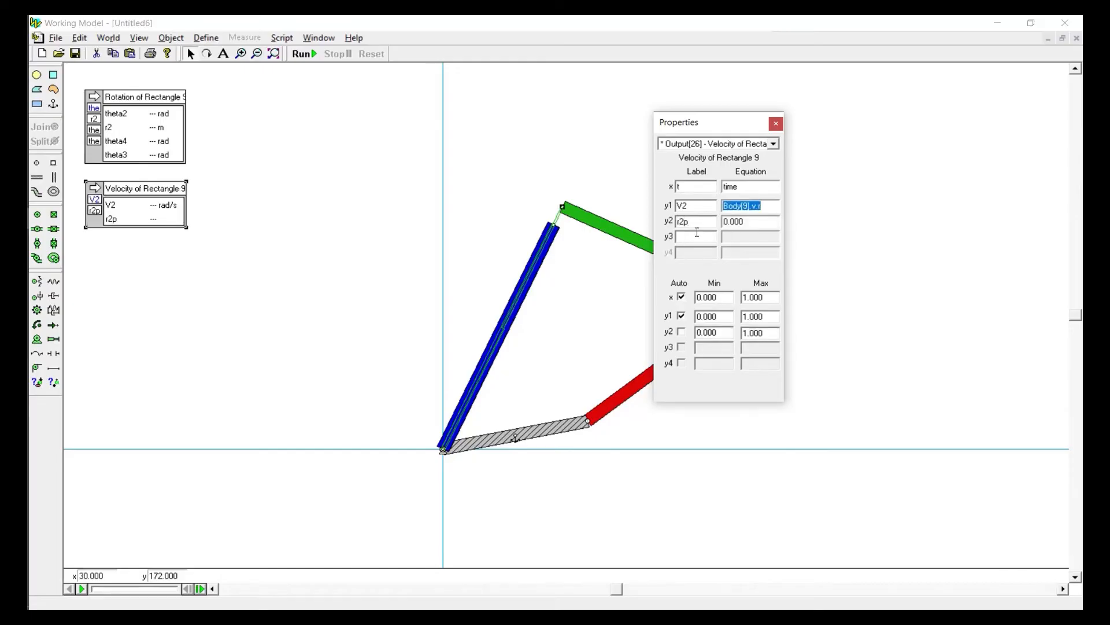
click(694, 239)
drag(724, 206, 818, 217)
key(ctrl+c)
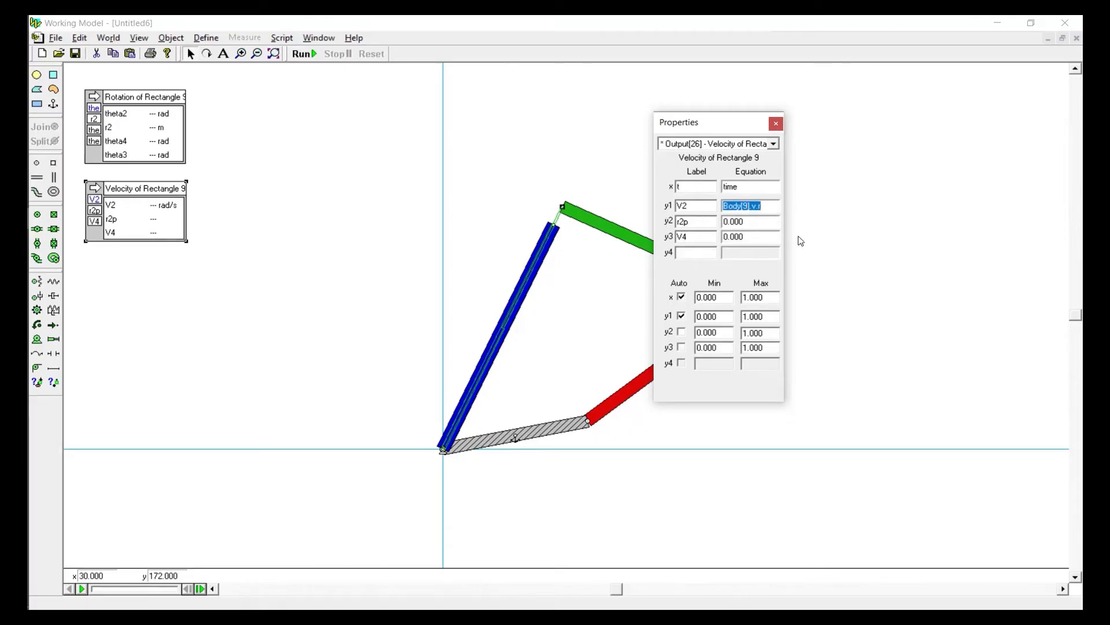
double_click(773, 237)
key(ctrl+v)
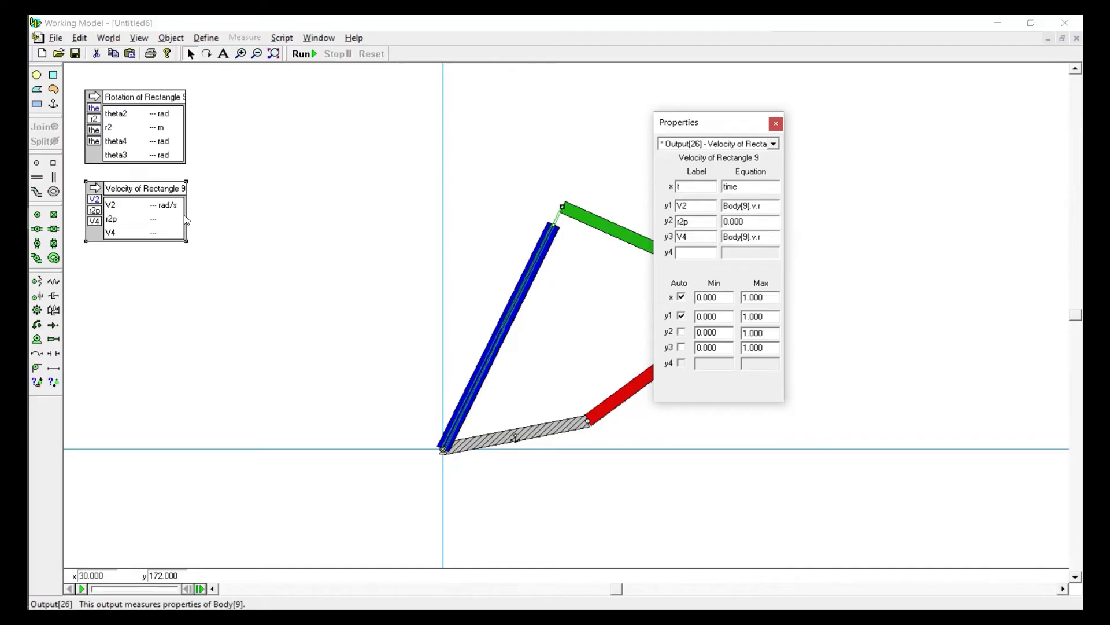
Identify the red link's body number and set the V4 equation to Body[6].v.r
click(639, 390)
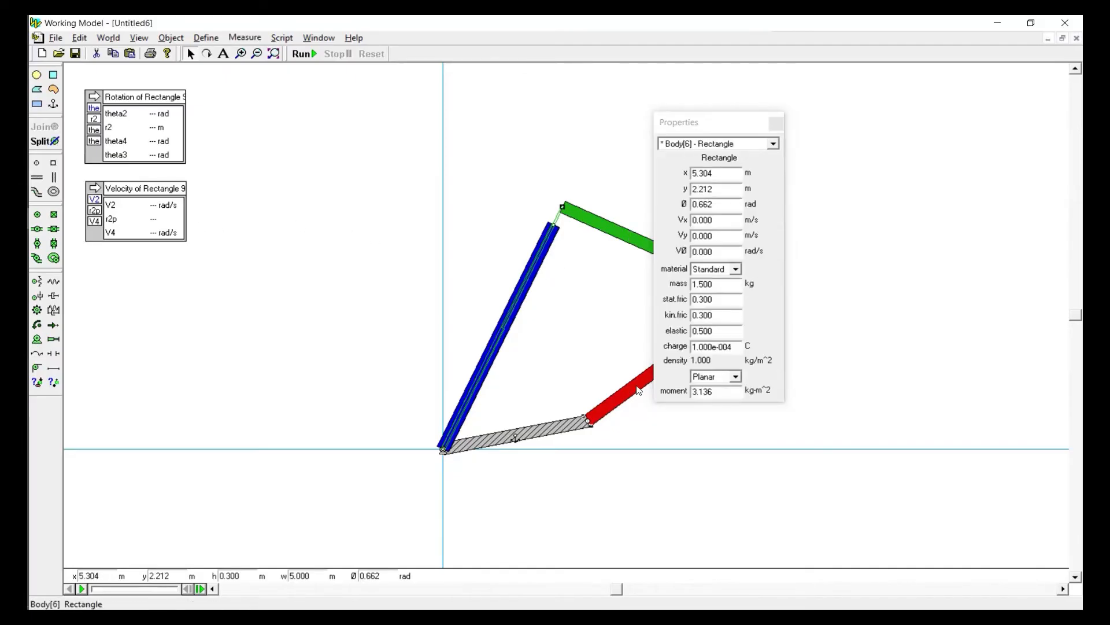
click(133, 219)
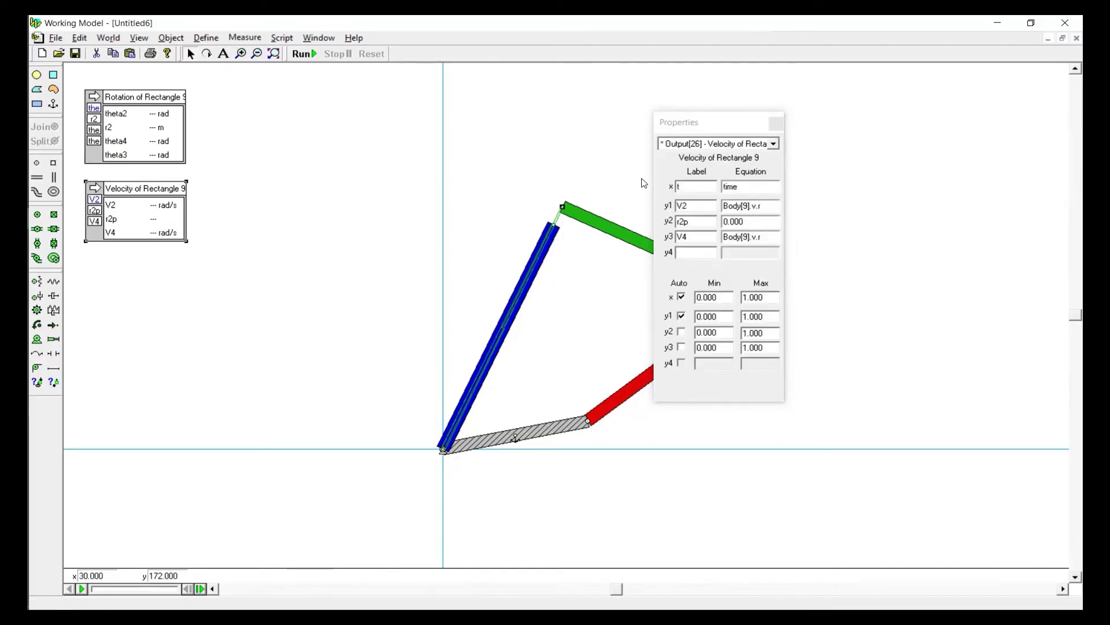
click(746, 239)
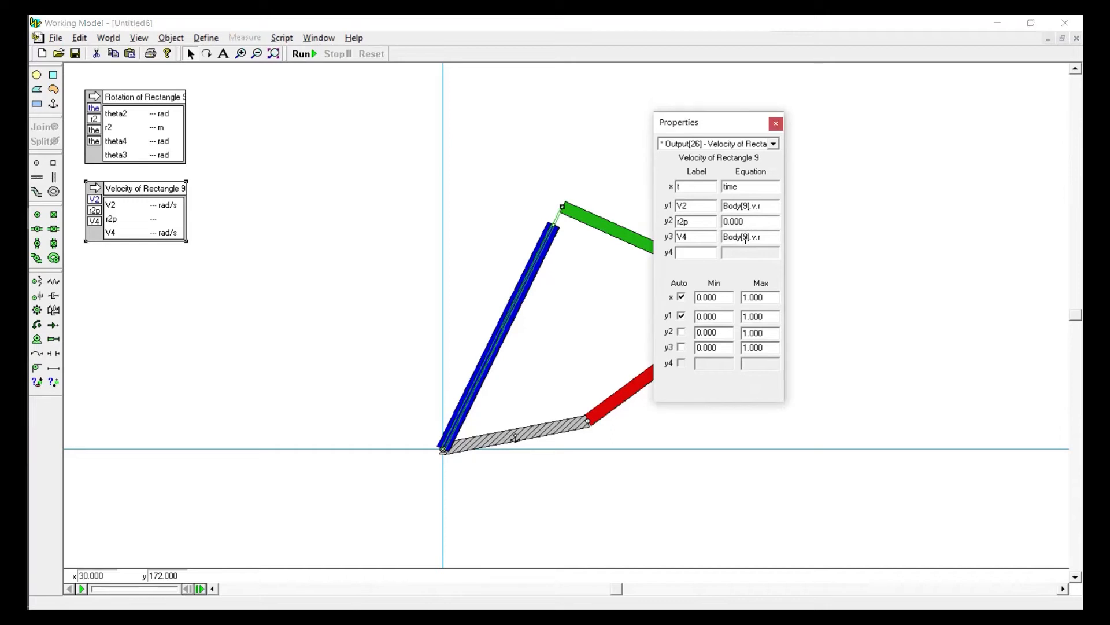
text(6)
Measure the actuator's velocity and copy its equation into the r2p row of the velocity output
double_click(753, 223)
click(489, 363)
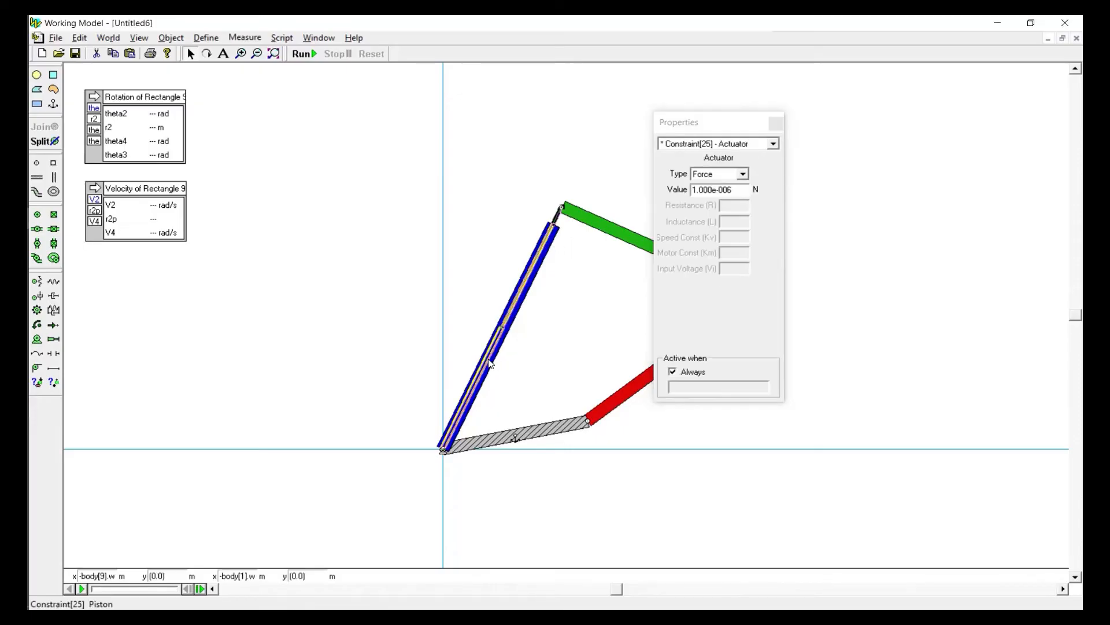
click(245, 38)
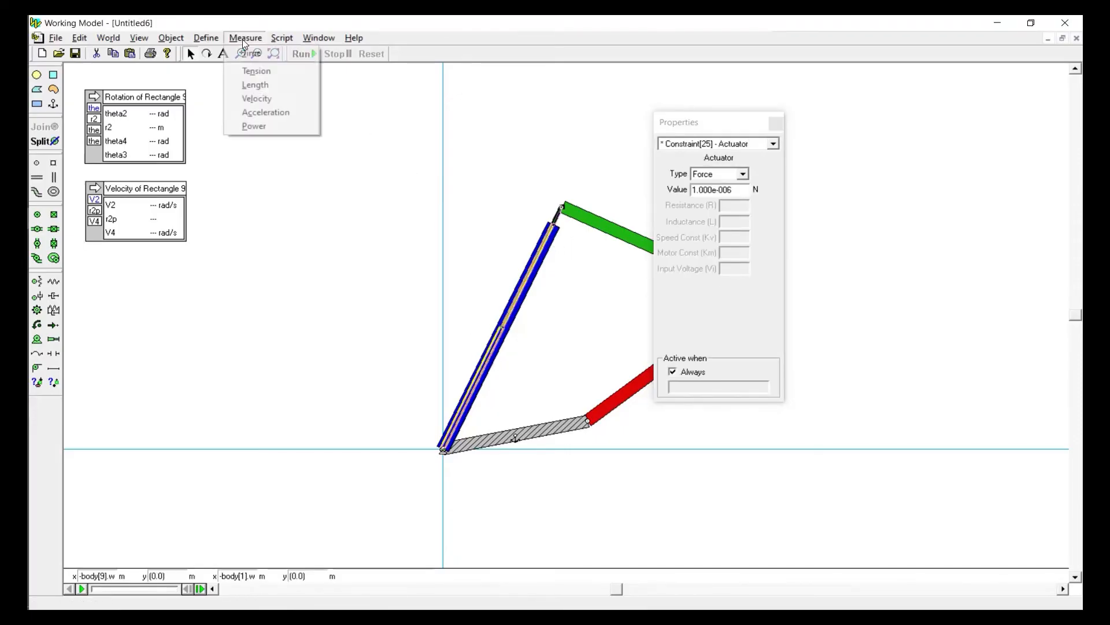
click(255, 99)
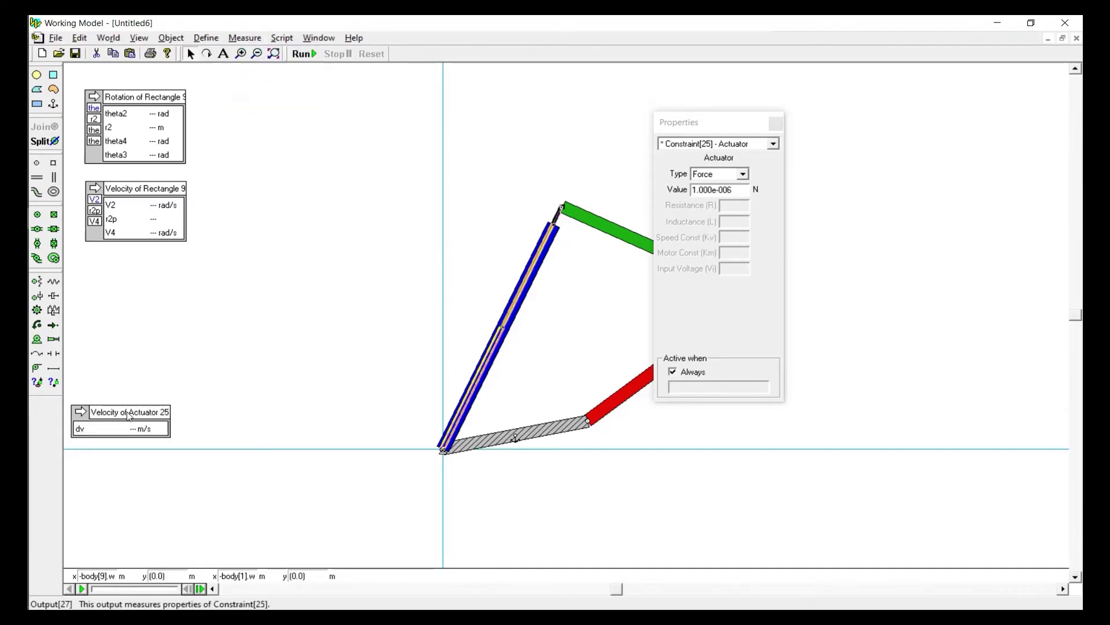
click(724, 206)
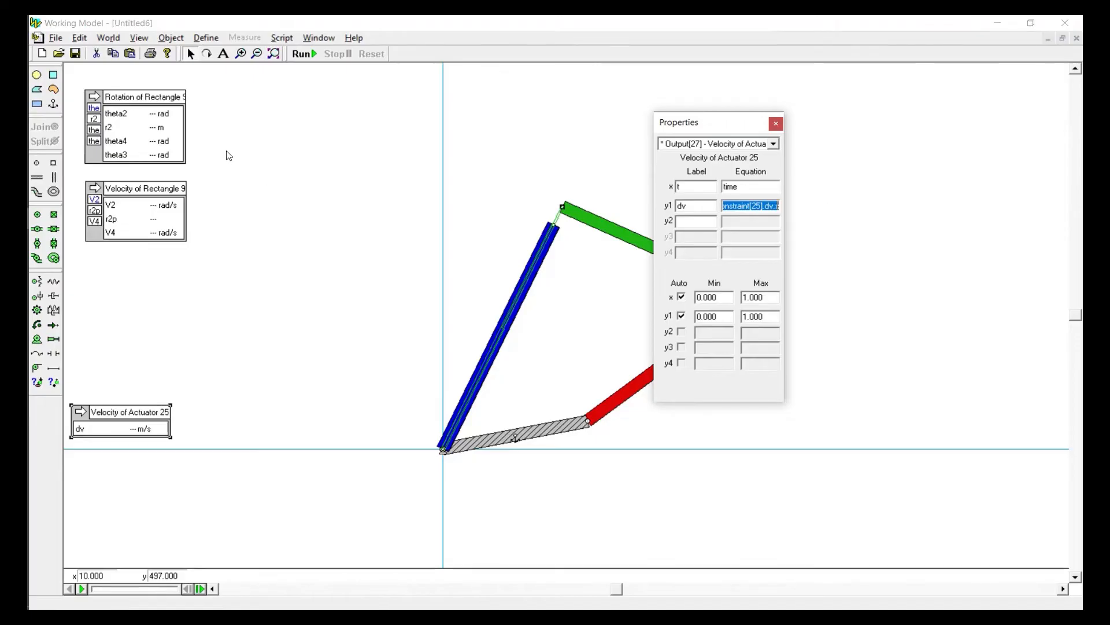
click(141, 217)
click(757, 221)
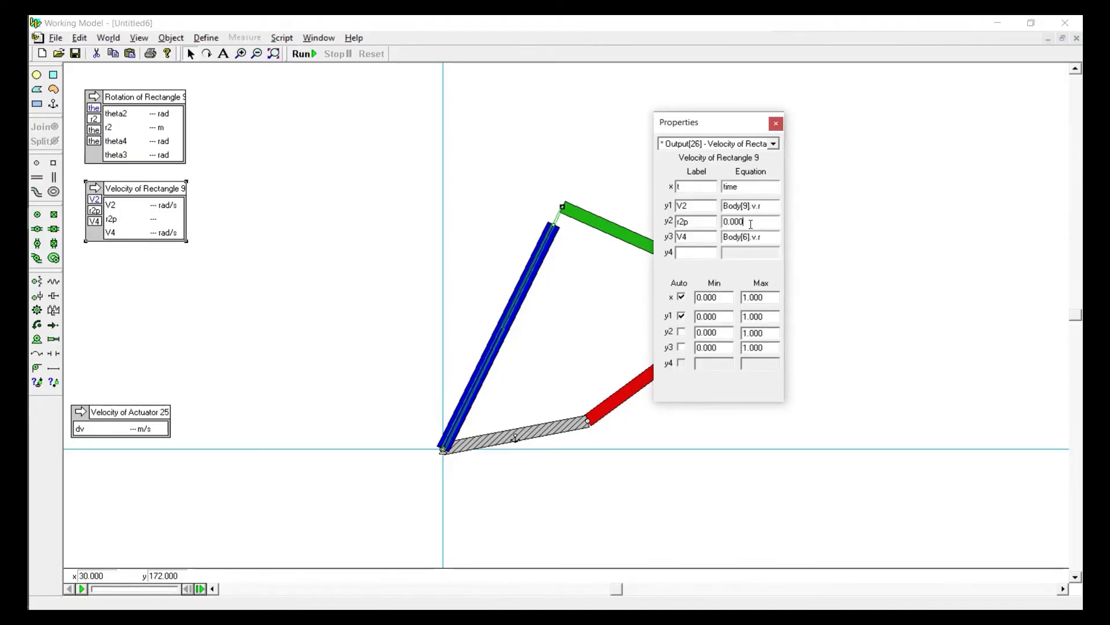
text(Constraint[25].dv.s)
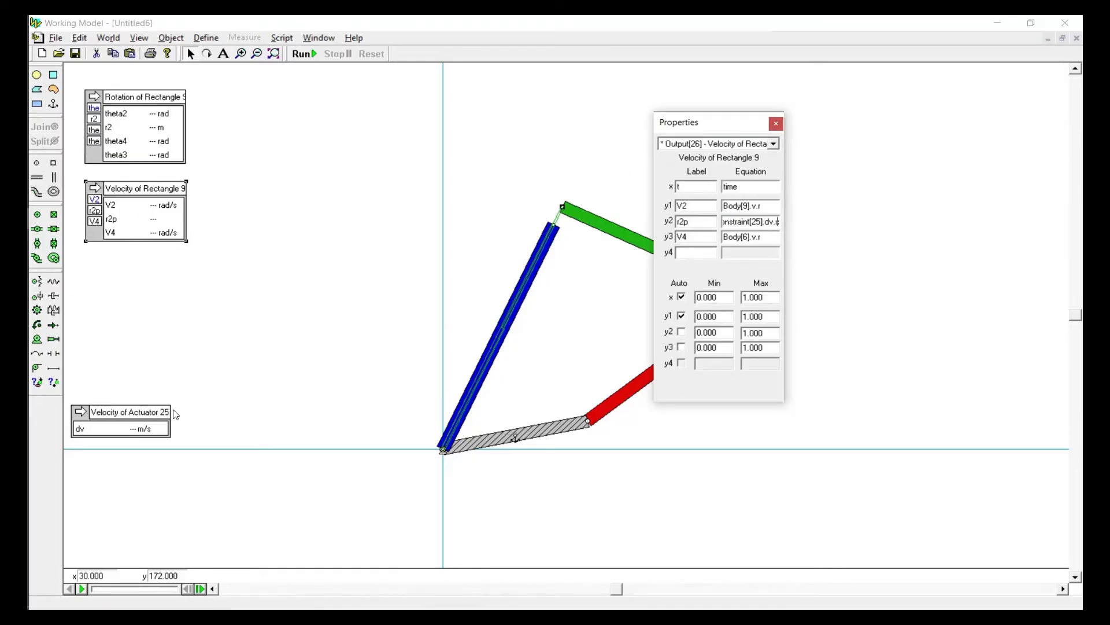
Delete the separate actuator velocity output and close the Properties window
click(128, 416)
key(Delete)
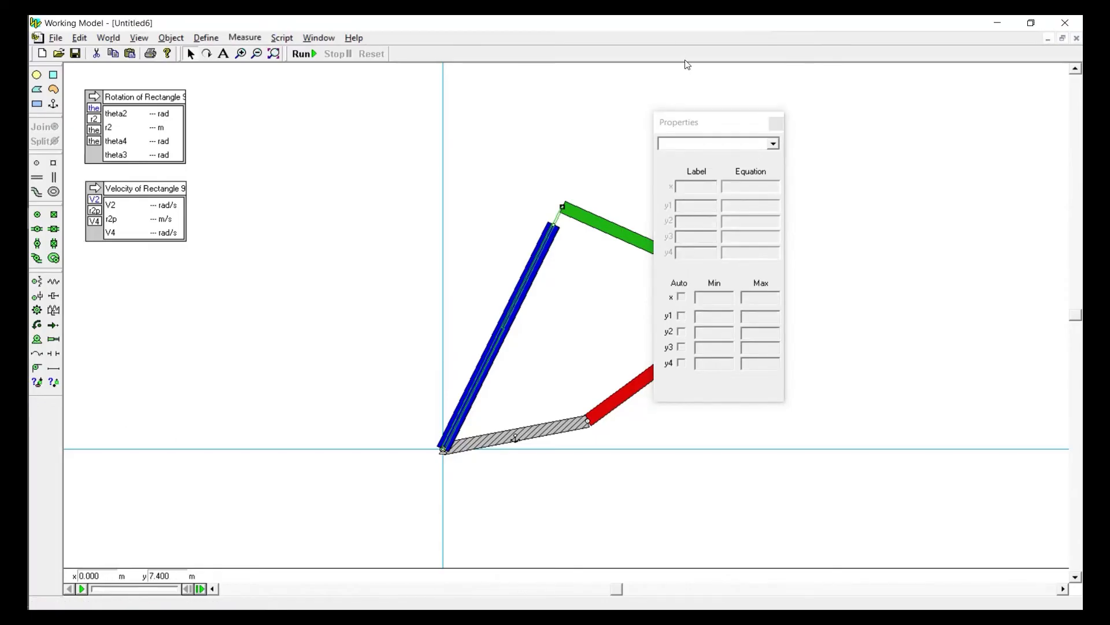
click(777, 124)
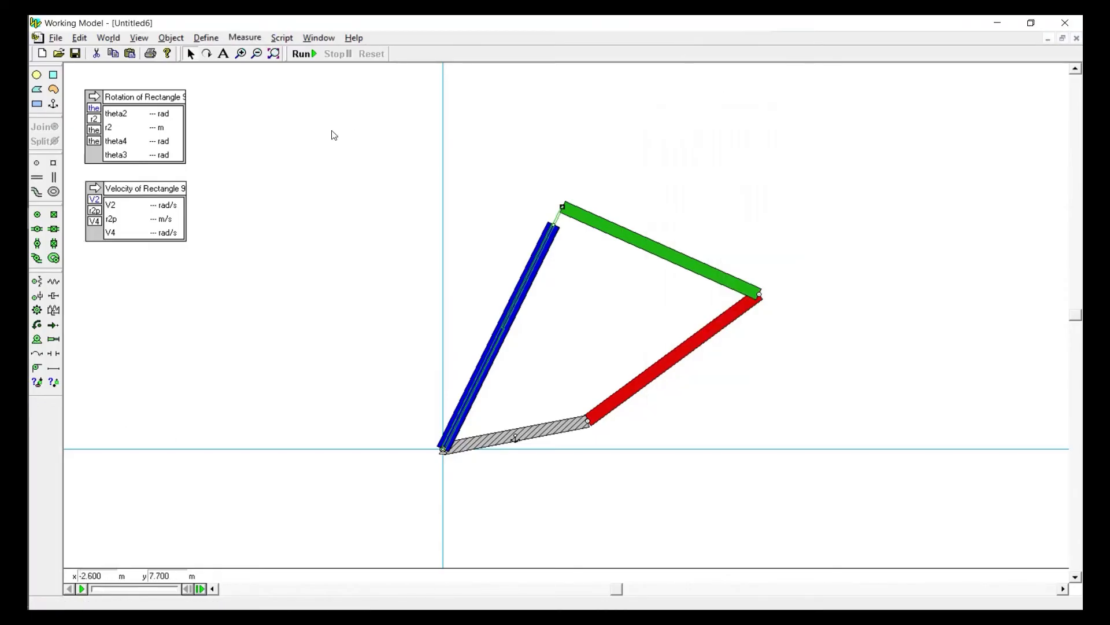
Run and reset the simulation, scrub its recording to frame 13 to read the velocities, and return to the initial conditions
click(302, 55)
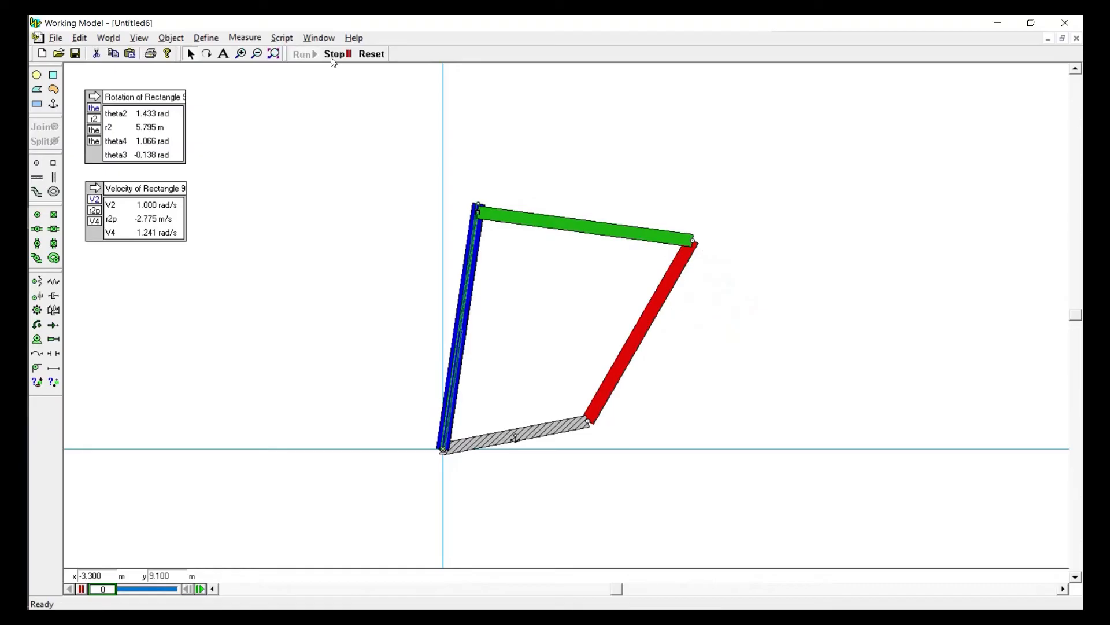
click(371, 54)
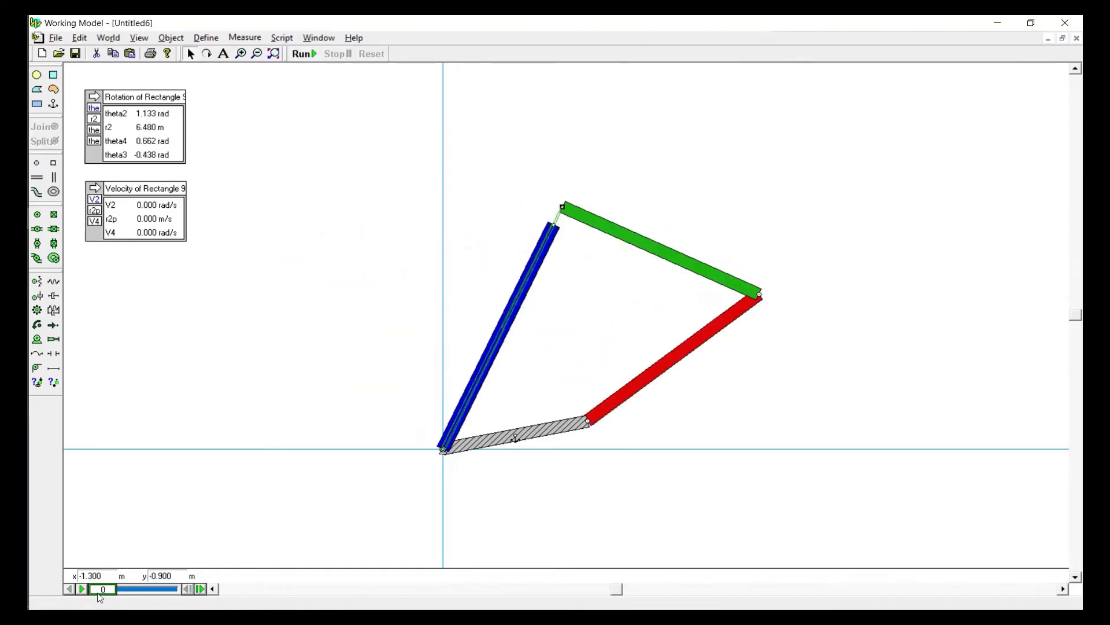
drag(99, 594, 133, 595)
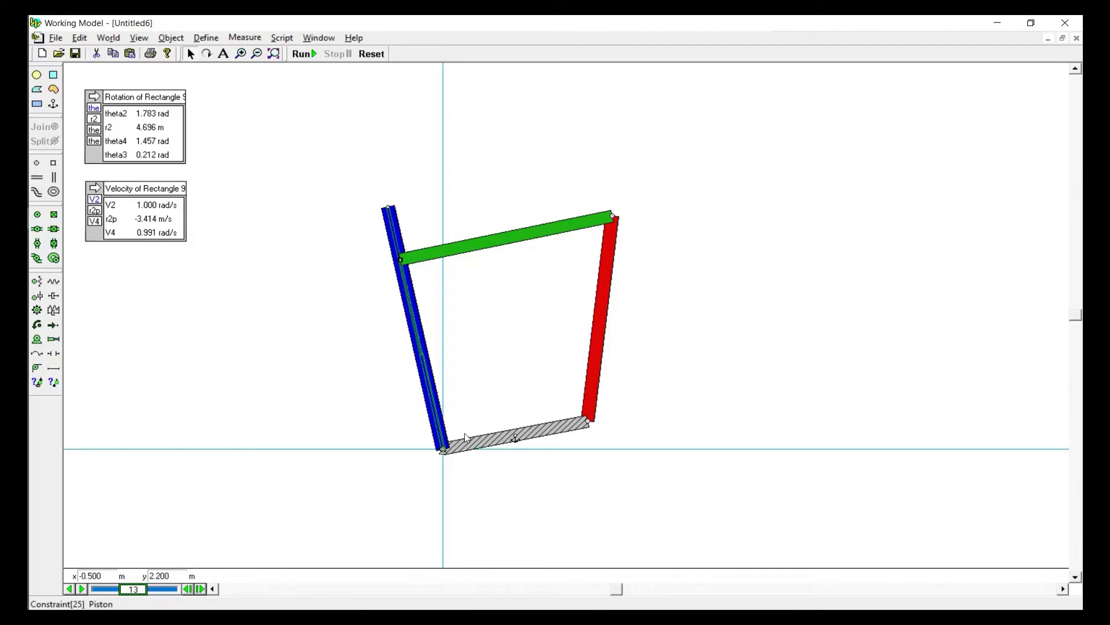
click(441, 453)
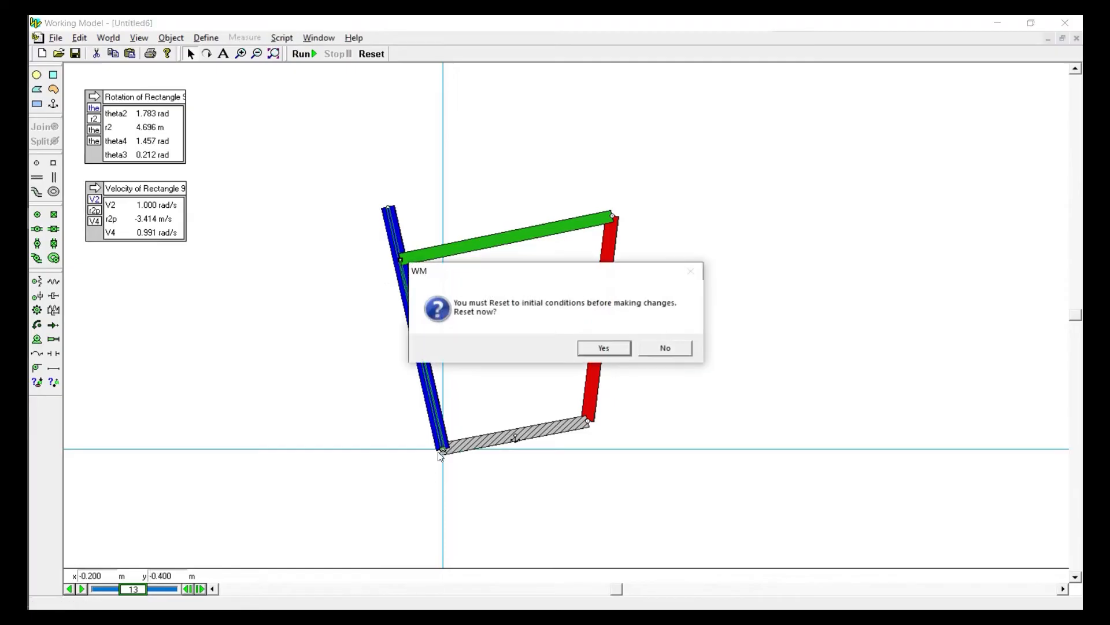
click(606, 348)
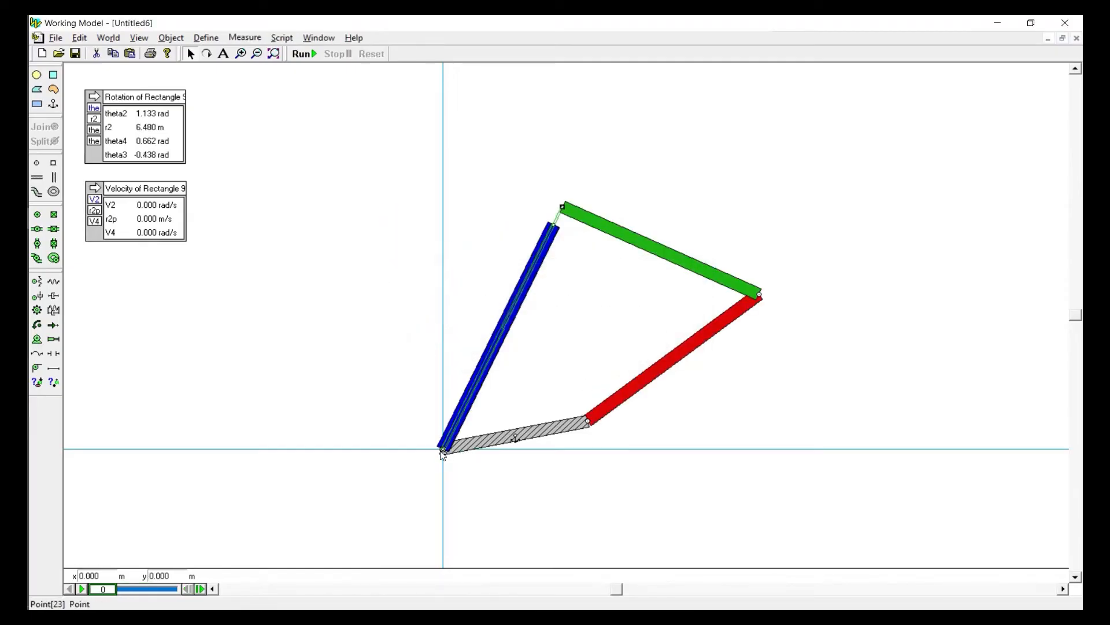
Open the properties of the motor at the blue link's ground pivot and set its velocity to -1 rad/s
double_click(443, 454)
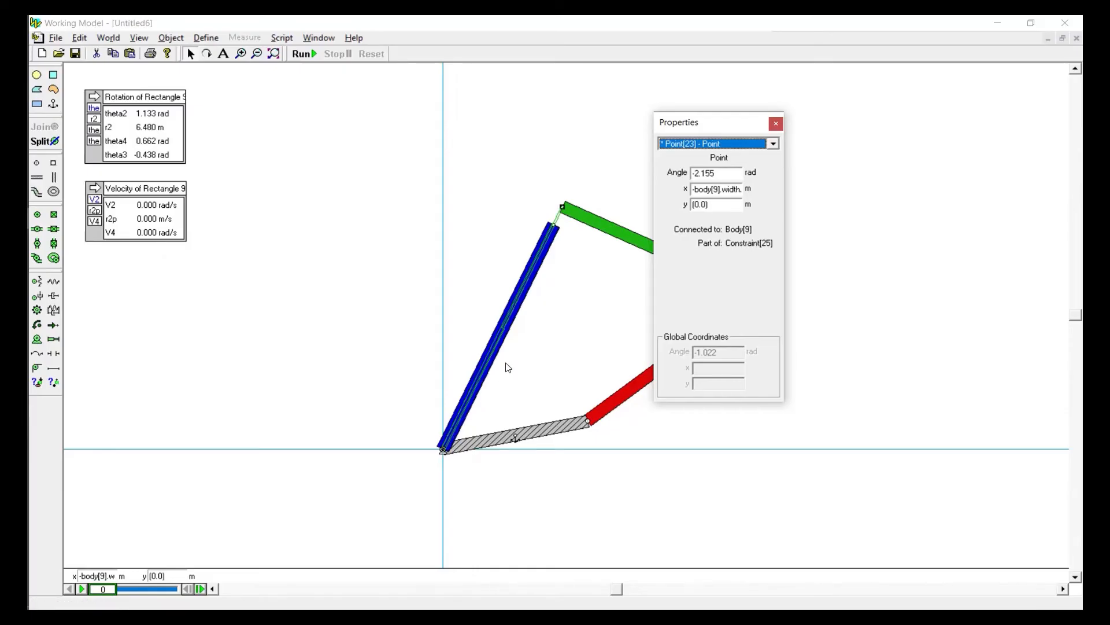
click(725, 145)
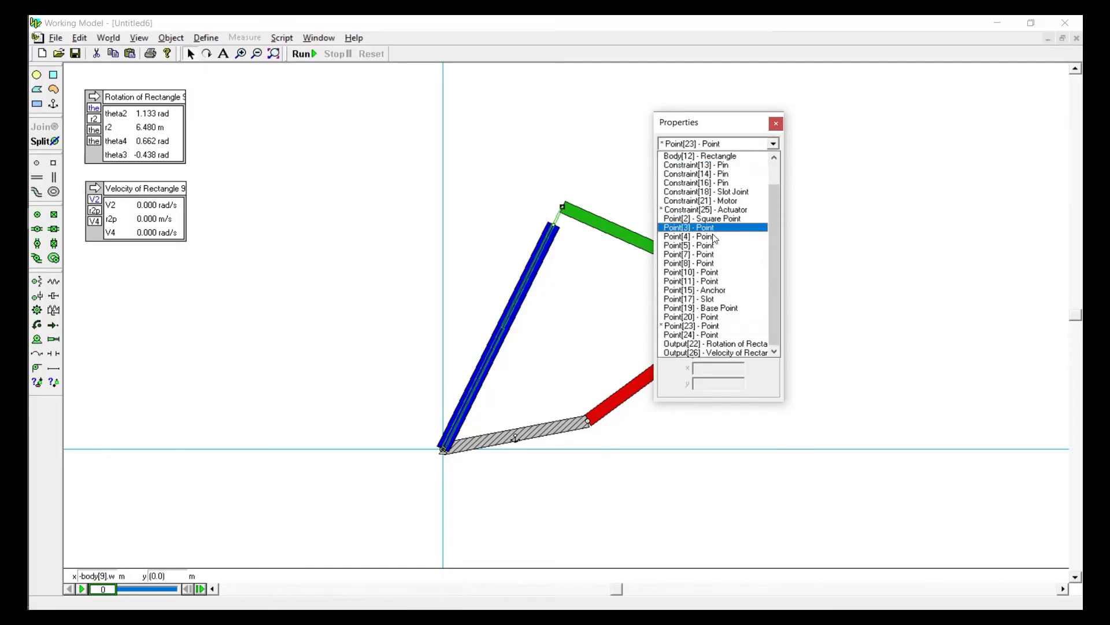
click(698, 201)
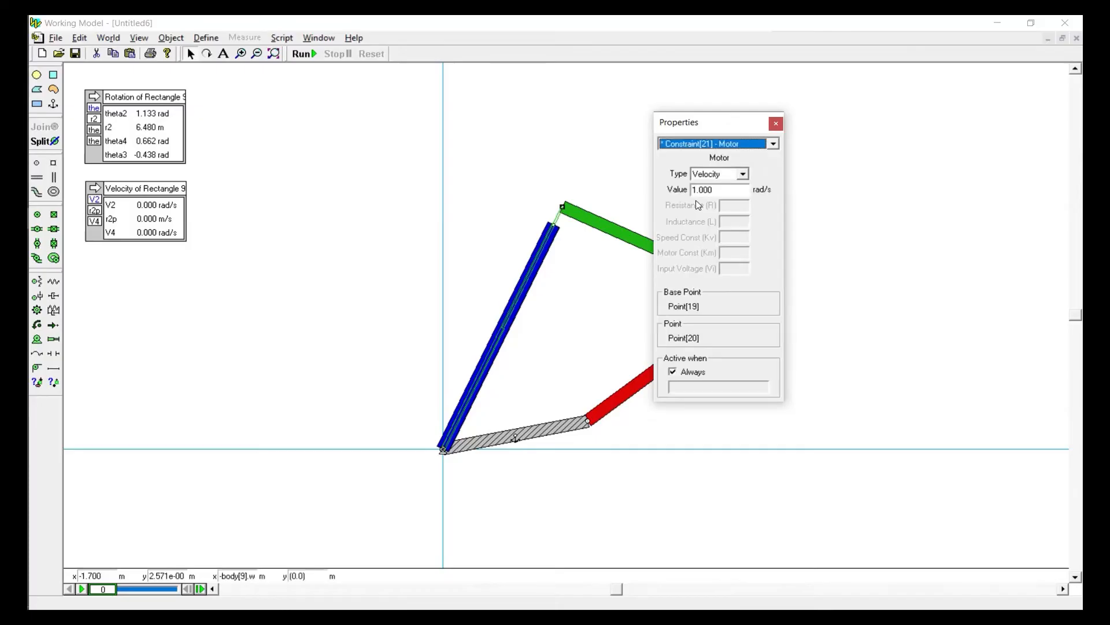
click(694, 190)
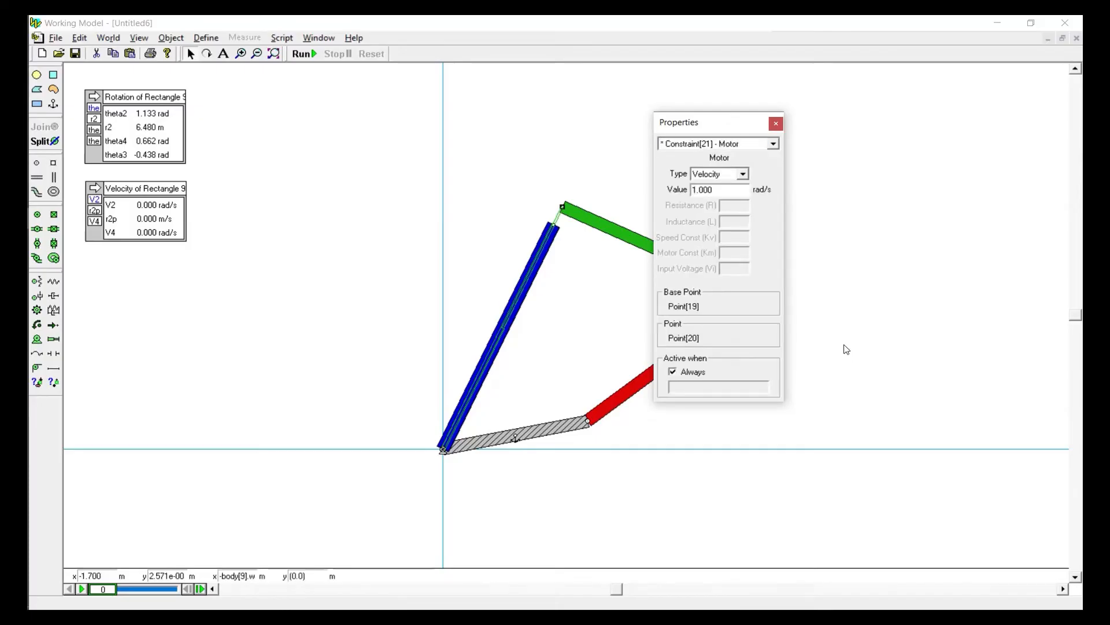
text(-)
Move the Properties window clear of the linkage and swing the red link over to the left as a new starting position
drag(704, 121, 910, 143)
click(659, 307)
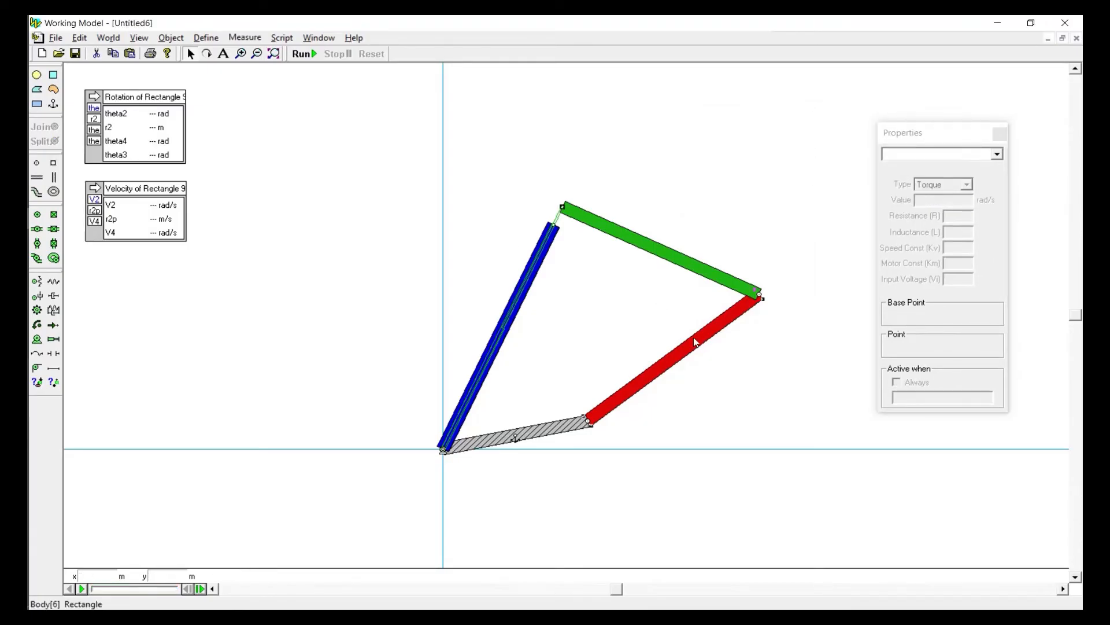
drag(696, 339, 540, 347)
click(387, 204)
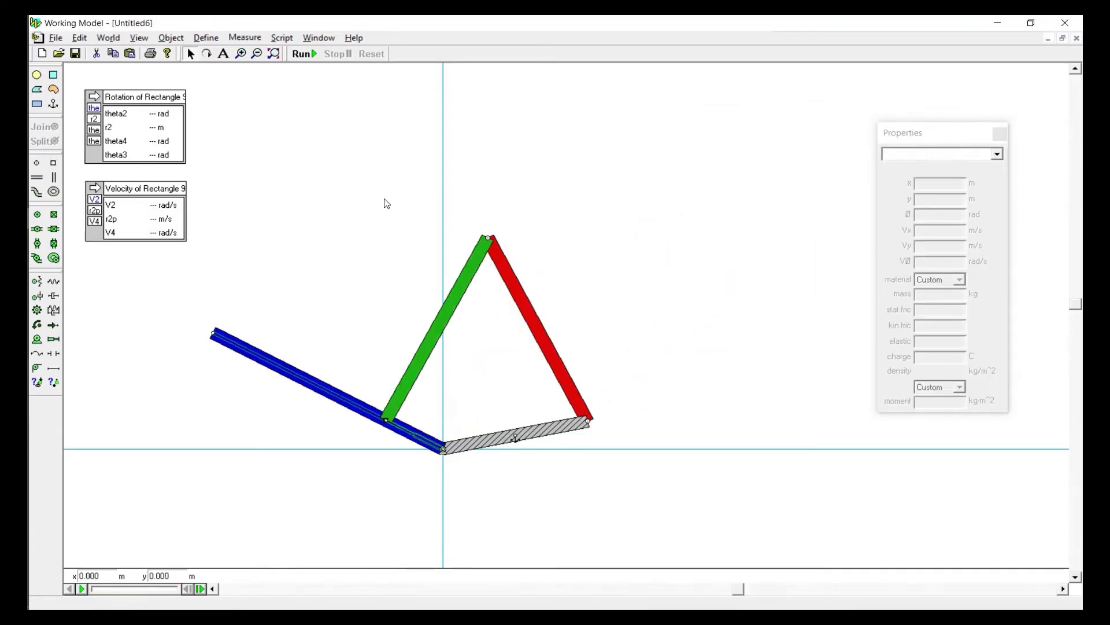
Run and reset the reversed motion, examine the outputs at frame 4 of the recording, and reset again
click(300, 57)
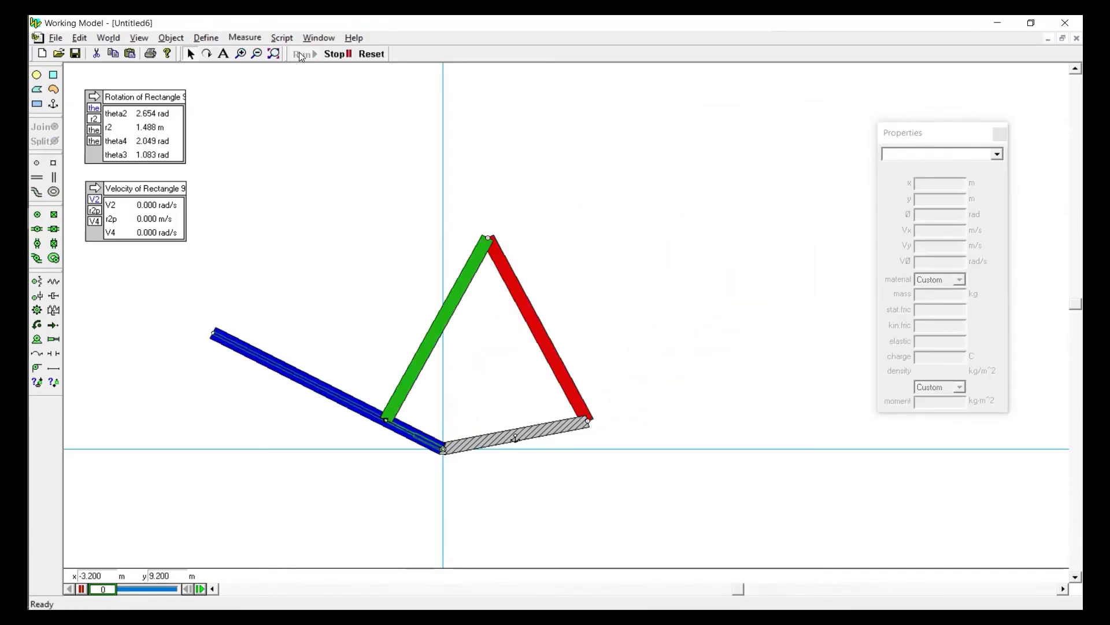
click(368, 55)
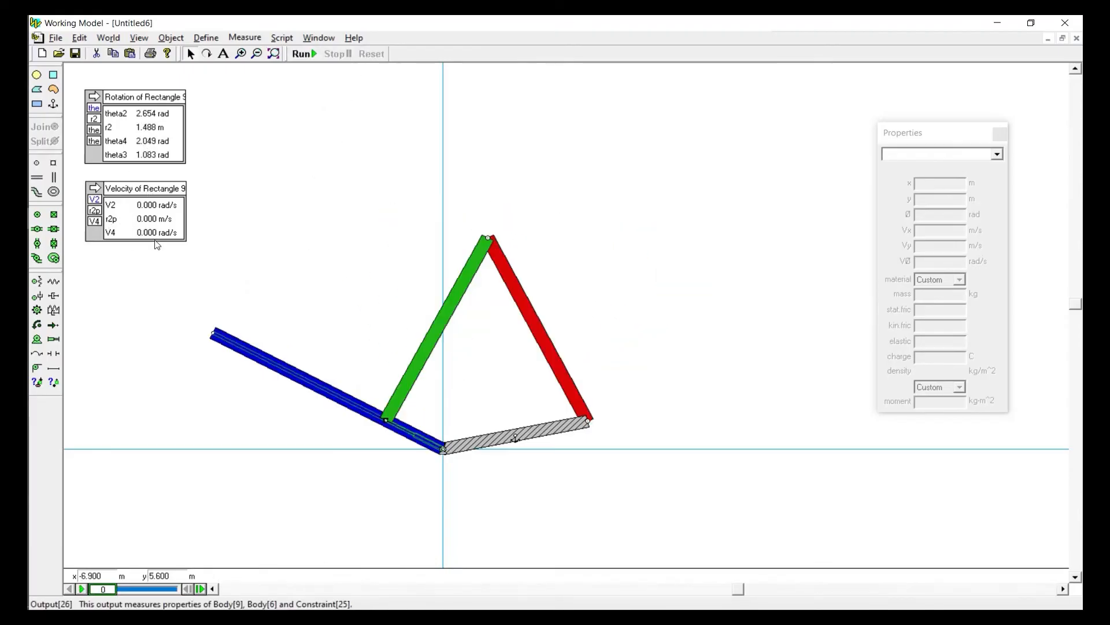
click(114, 589)
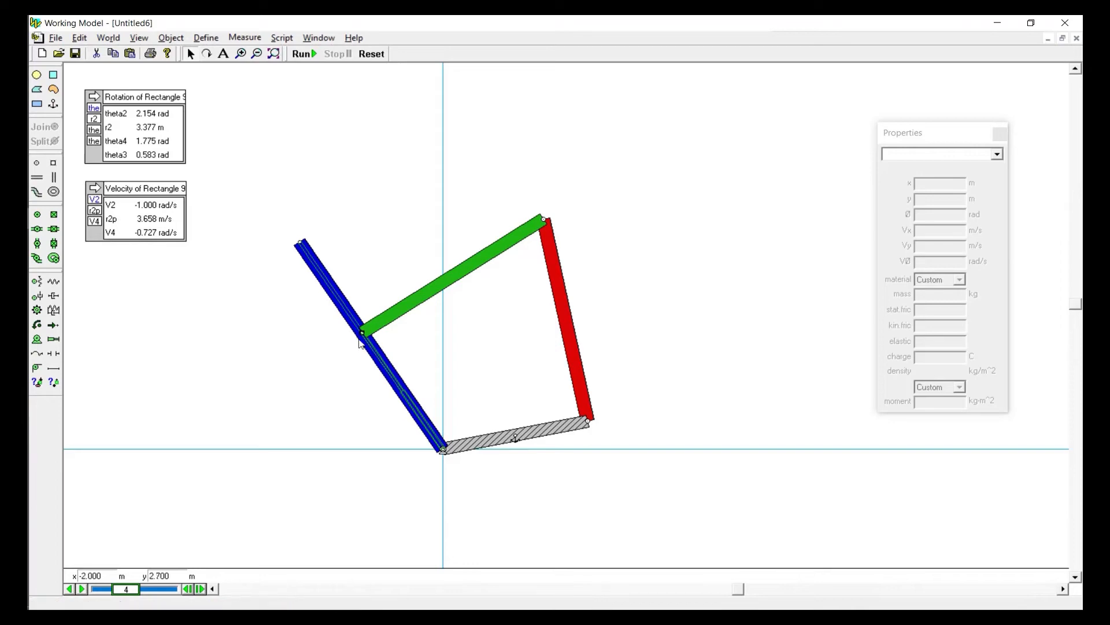
click(379, 58)
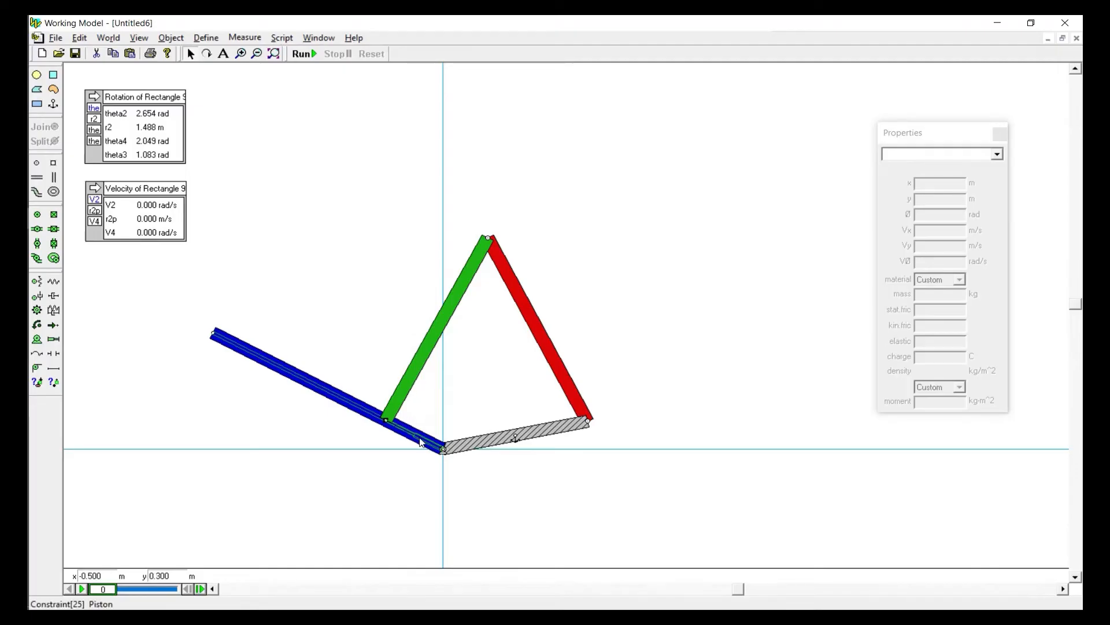
Measure the blue link's rotational acceleration and switch the graph to a numeric display
click(234, 348)
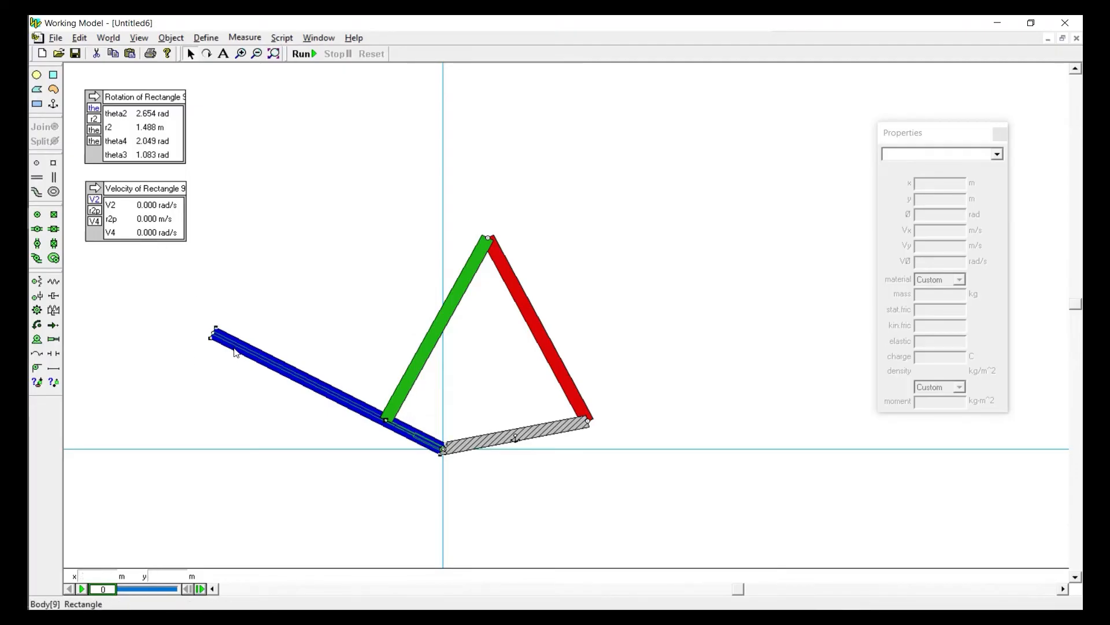
click(244, 38)
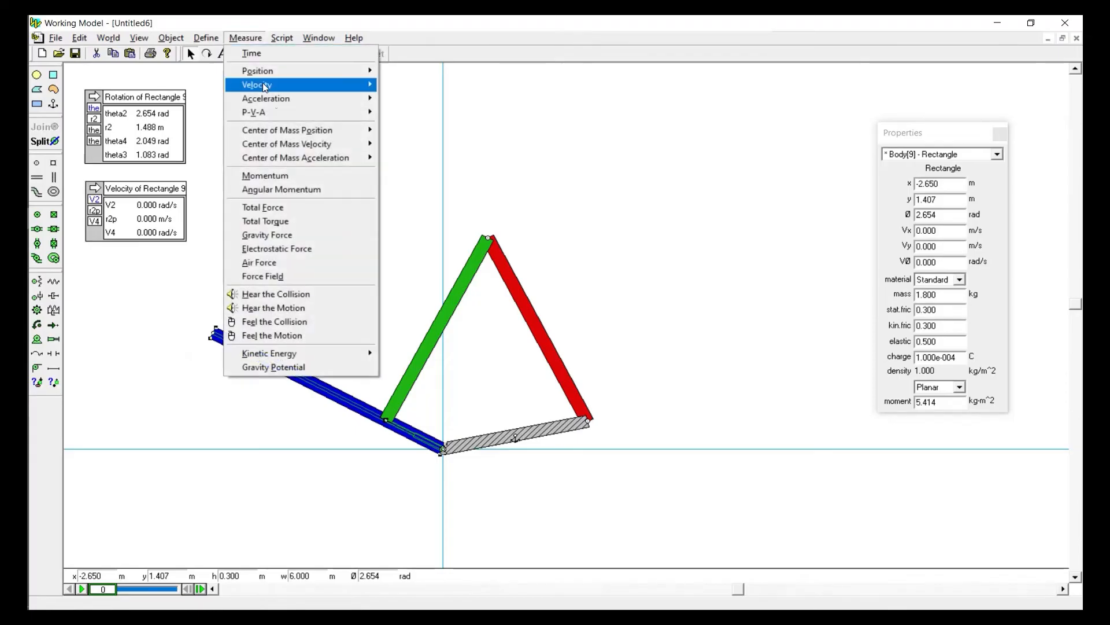
mouse_move(287, 100)
click(410, 144)
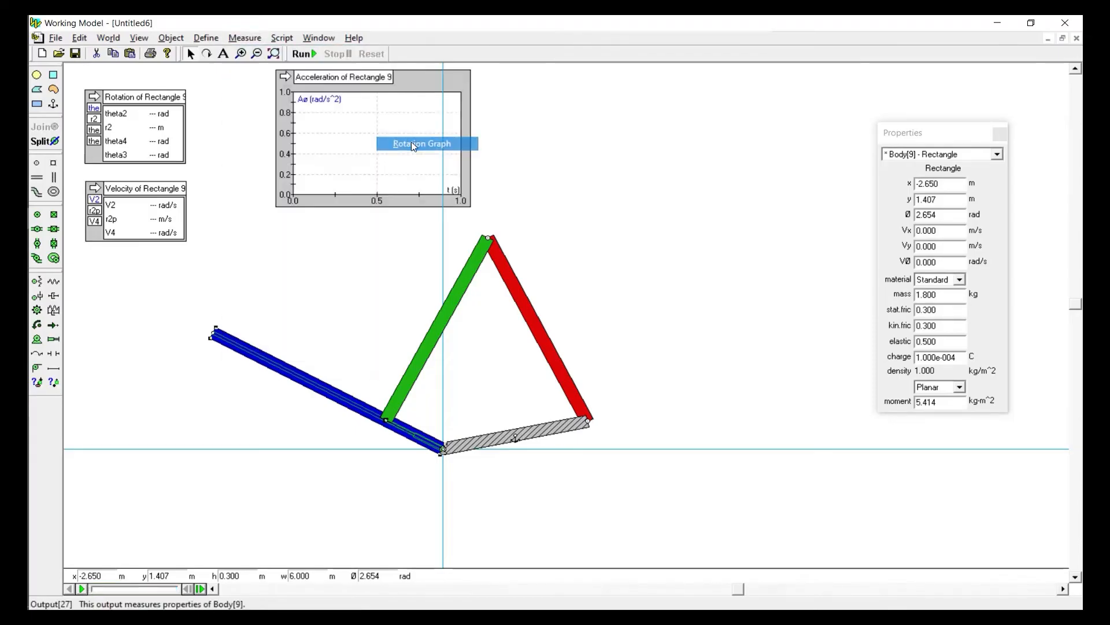
click(286, 78)
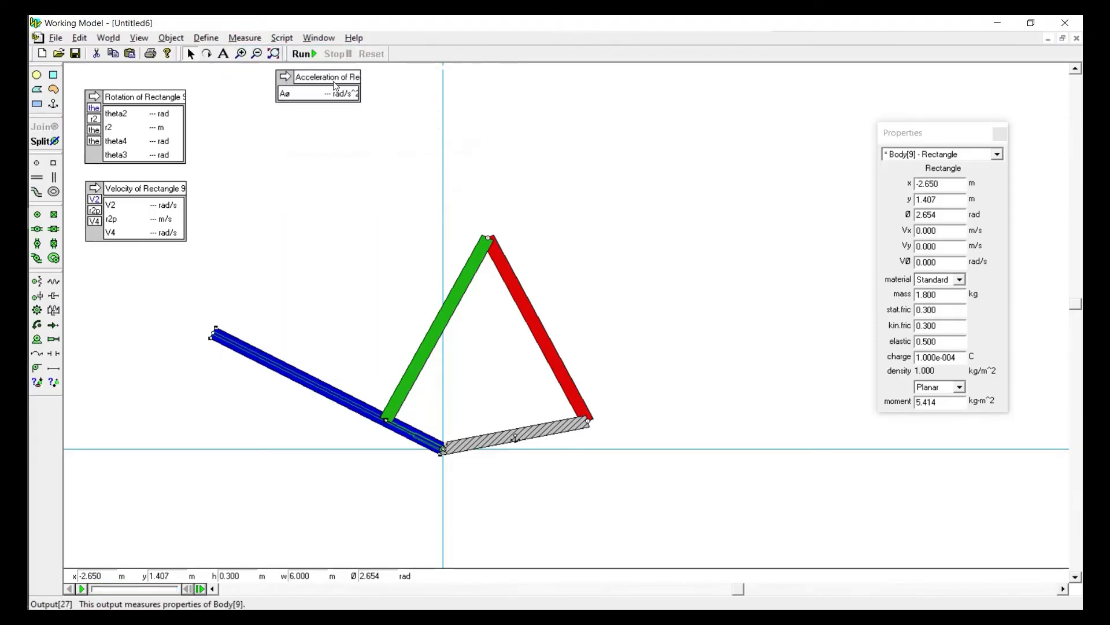
Place the acceleration output below the velocity output and label its three quantities A2, r2pp and A4
drag(327, 87, 138, 266)
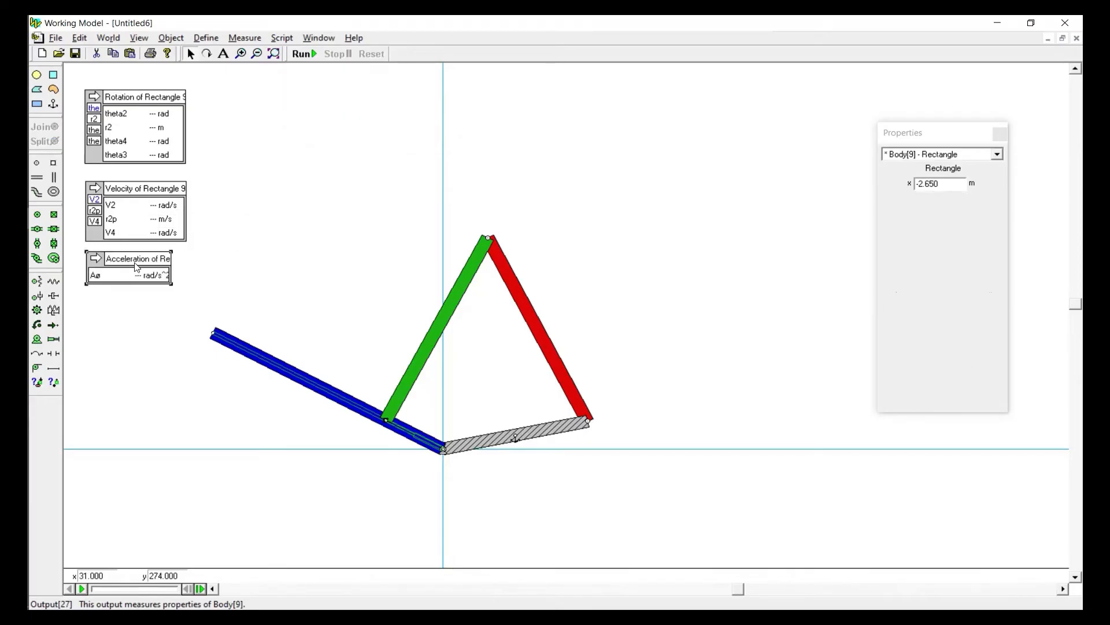
drag(909, 135, 692, 102)
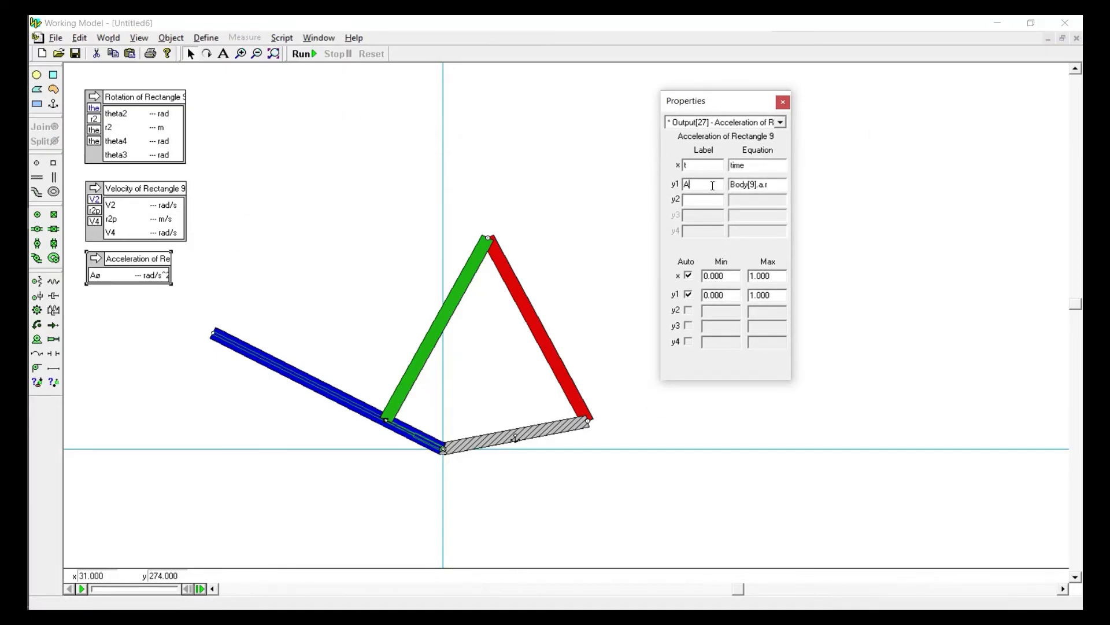
click(710, 200)
click(711, 186)
click(713, 217)
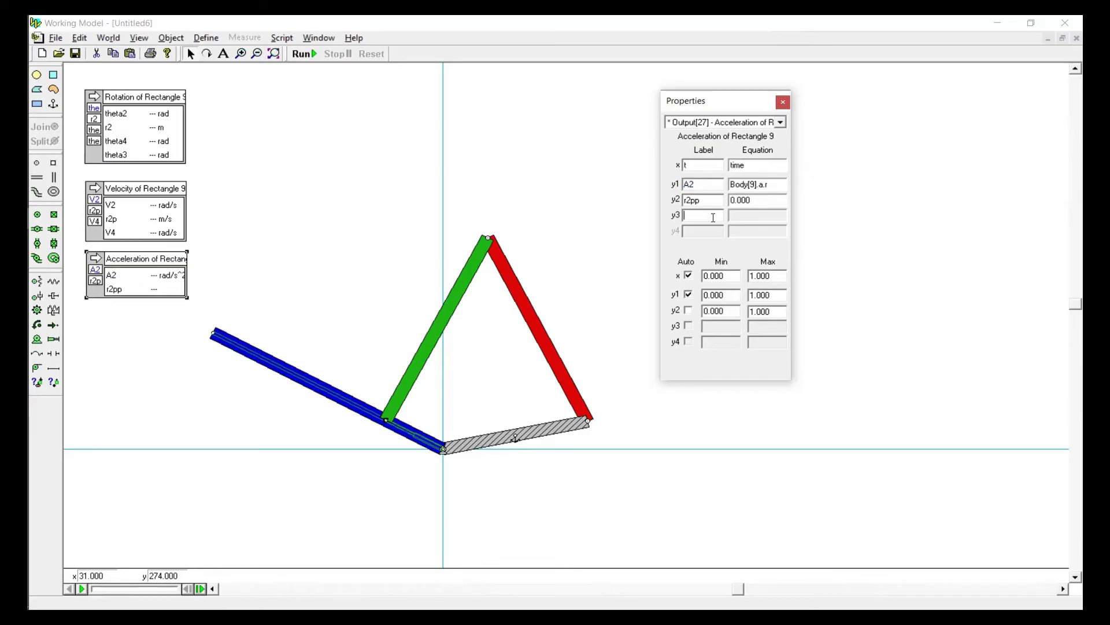
text(A4)
click(712, 205)
Copy the A2 equation to A4 and point it at the red link so it reads Body[6].a.r
click(774, 185)
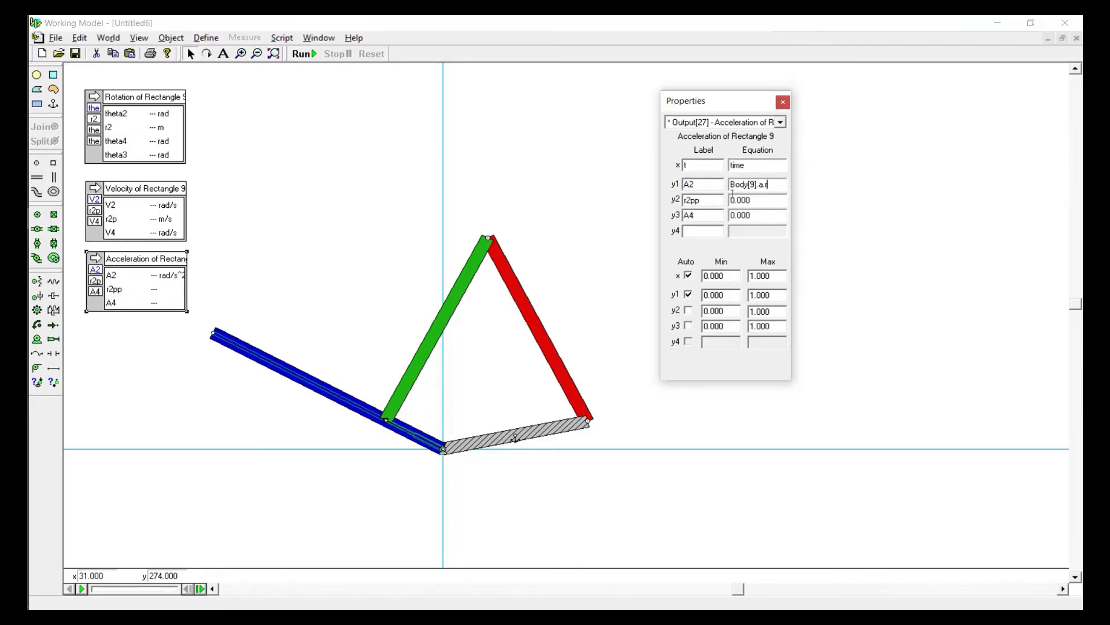
double_click(732, 190)
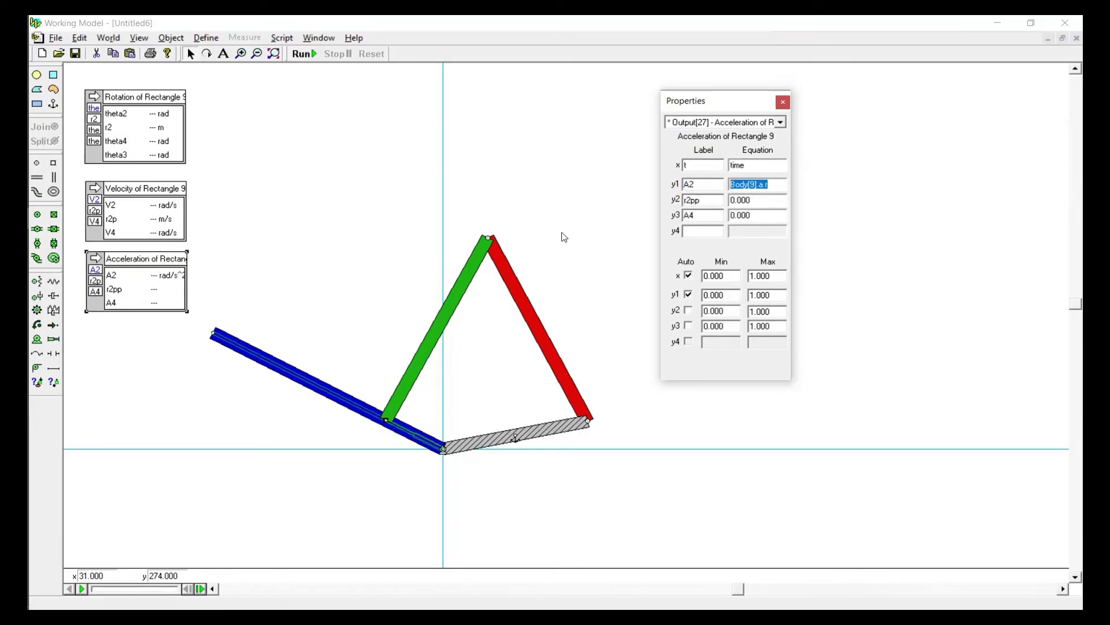
key(ctrl+c)
double_click(758, 214)
key(ctrl+v)
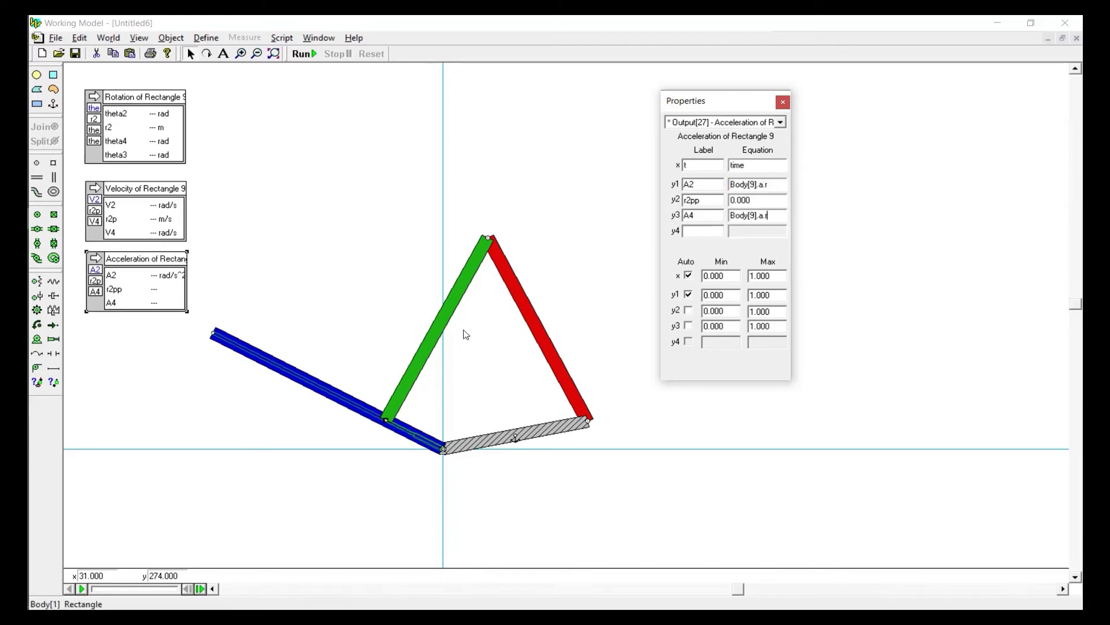
click(533, 311)
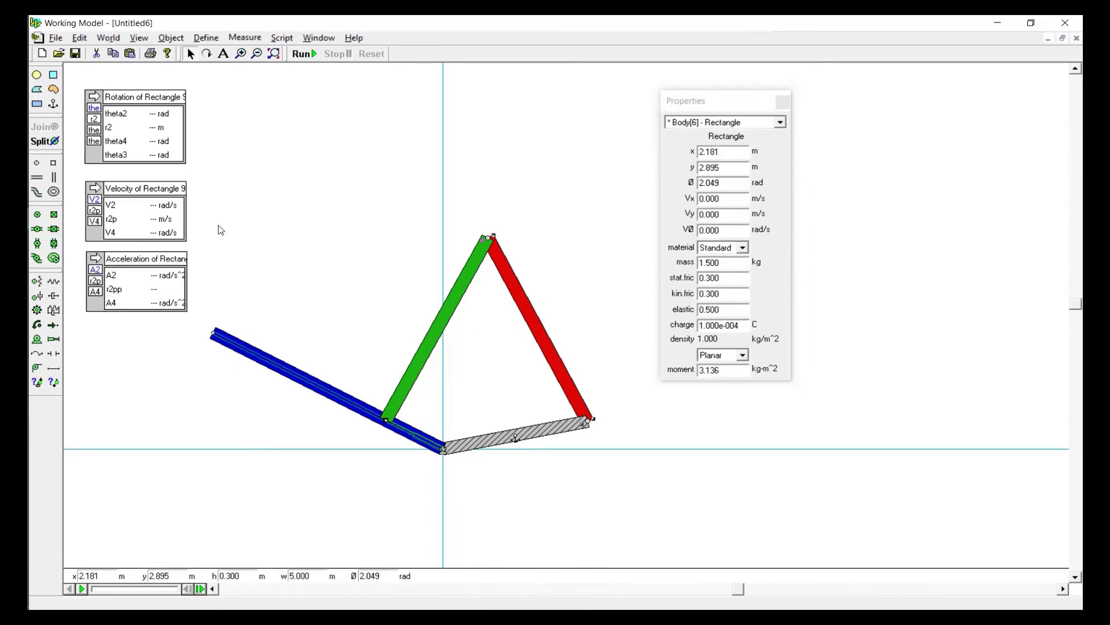
click(158, 267)
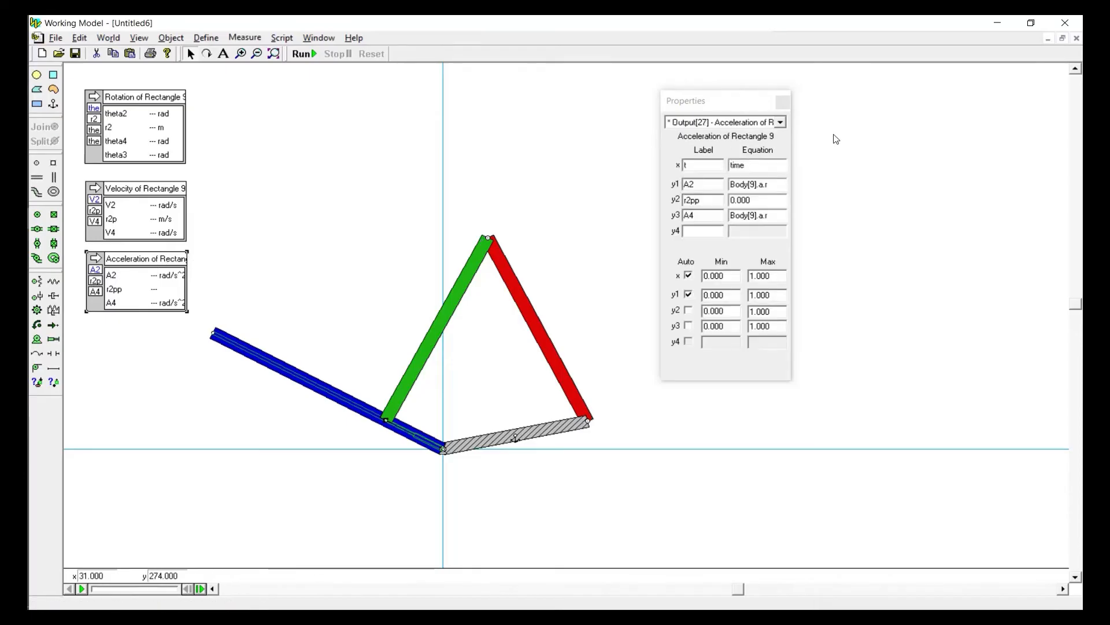
click(750, 217)
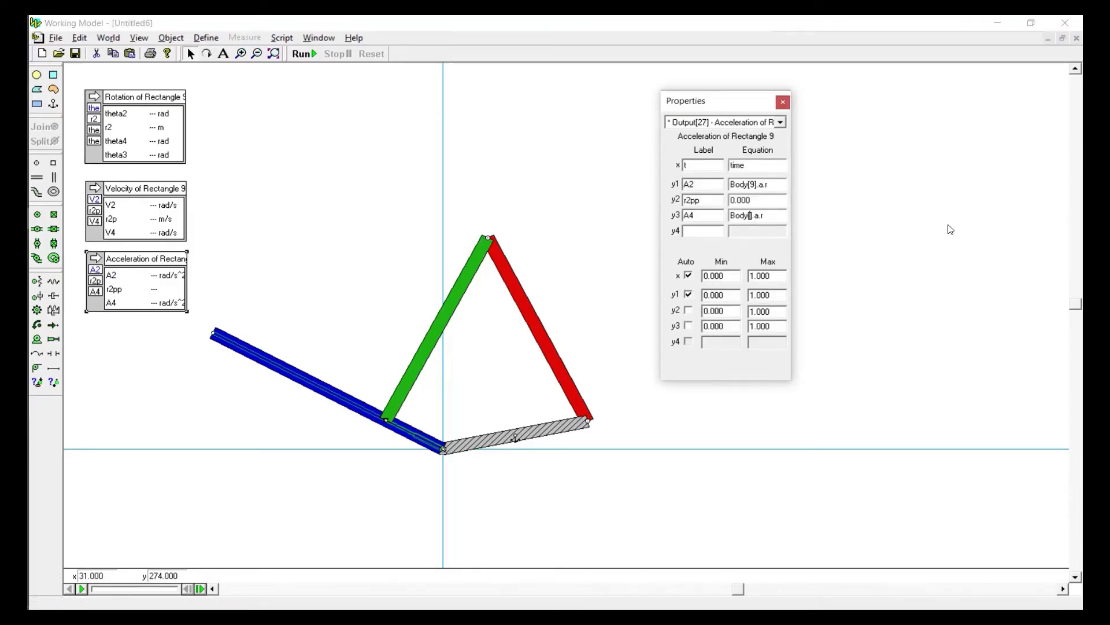
click(623, 179)
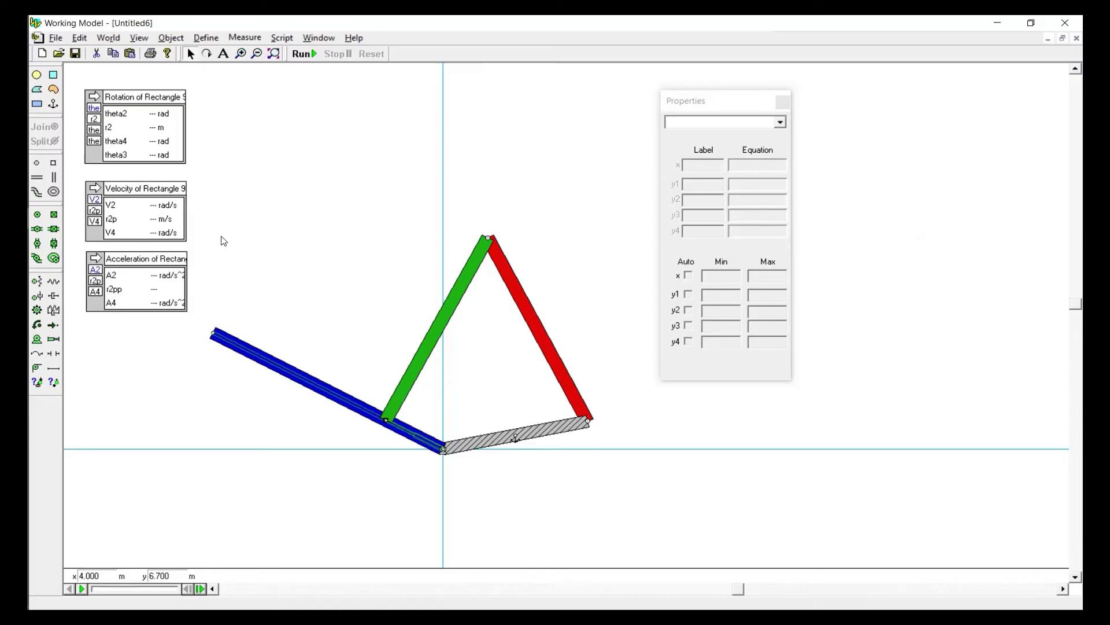
Copy the r2p equation for Constraint[25] from the velocity output into r2pp, change it to acceleration, and close the properties
click(135, 208)
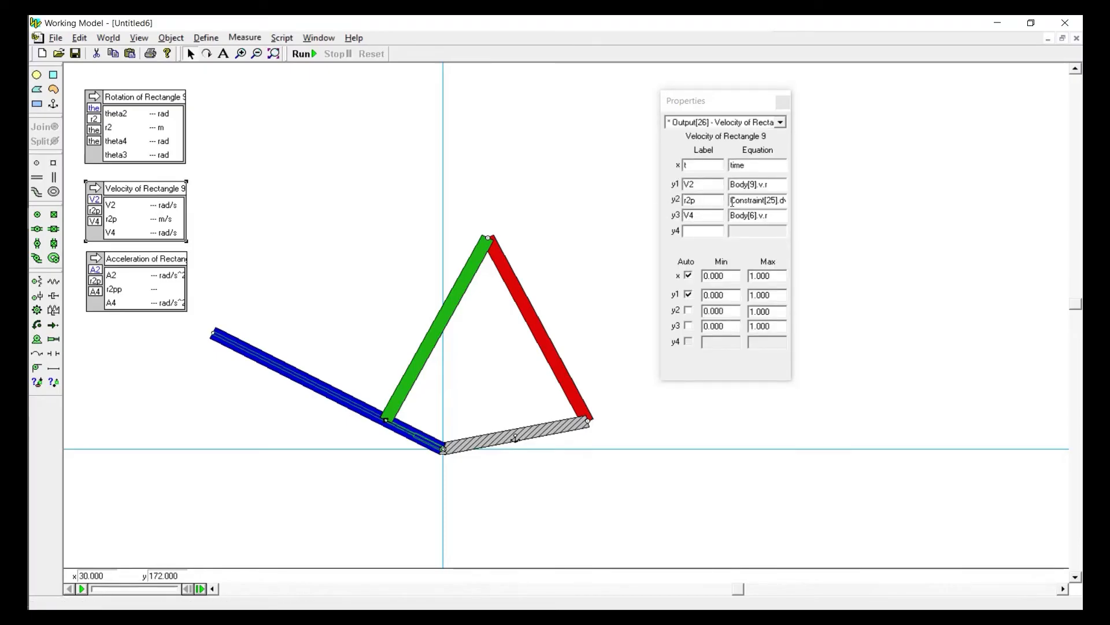
drag(733, 201, 906, 196)
key(ctrl+c)
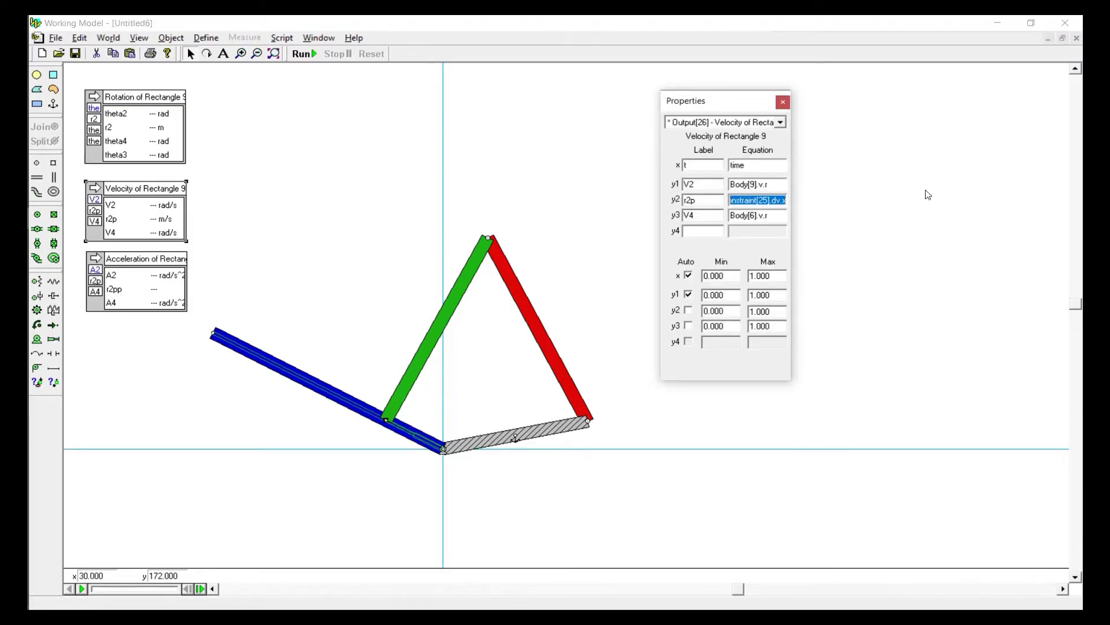
click(156, 289)
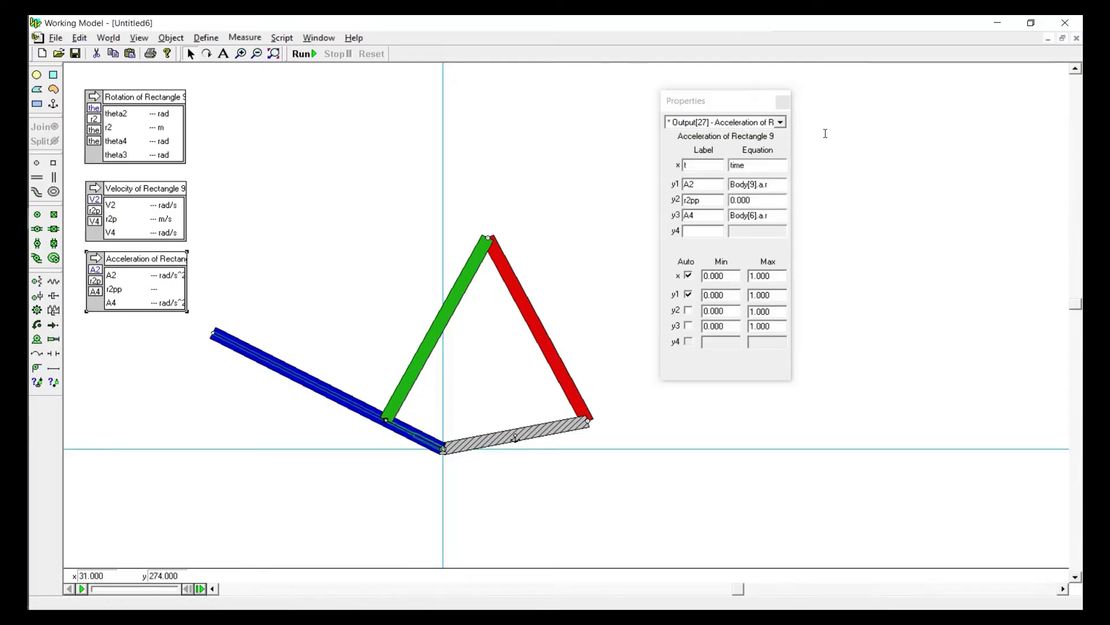
double_click(774, 199)
key(ctrl+v)
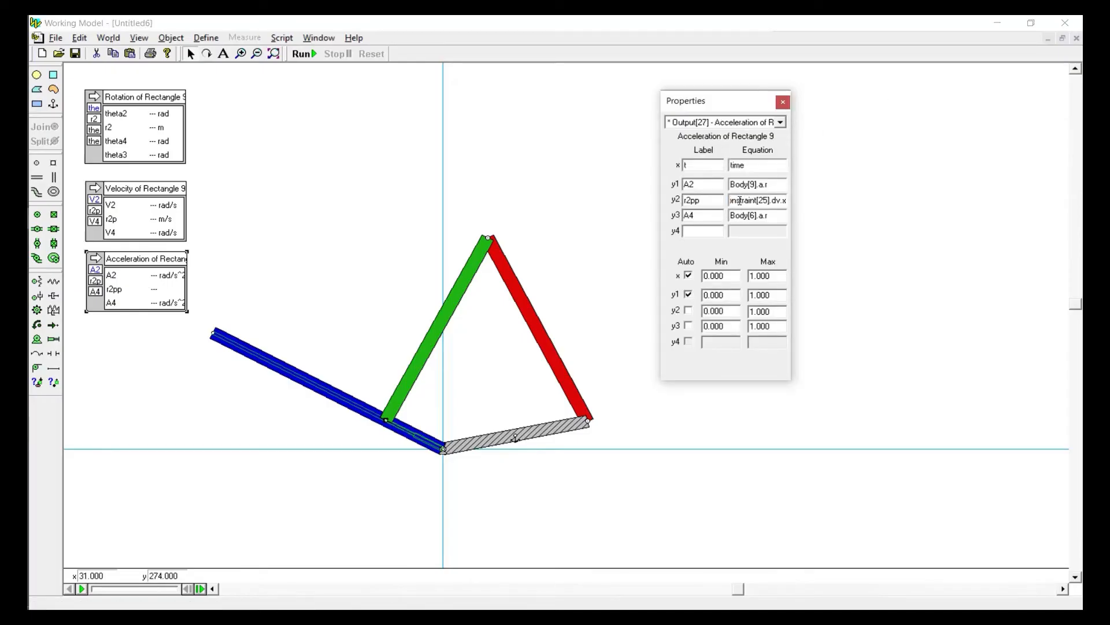
drag(737, 200, 714, 199)
click(757, 199)
double_click(771, 202)
click(773, 201)
key(BackSpace)
key(Tab)
click(783, 103)
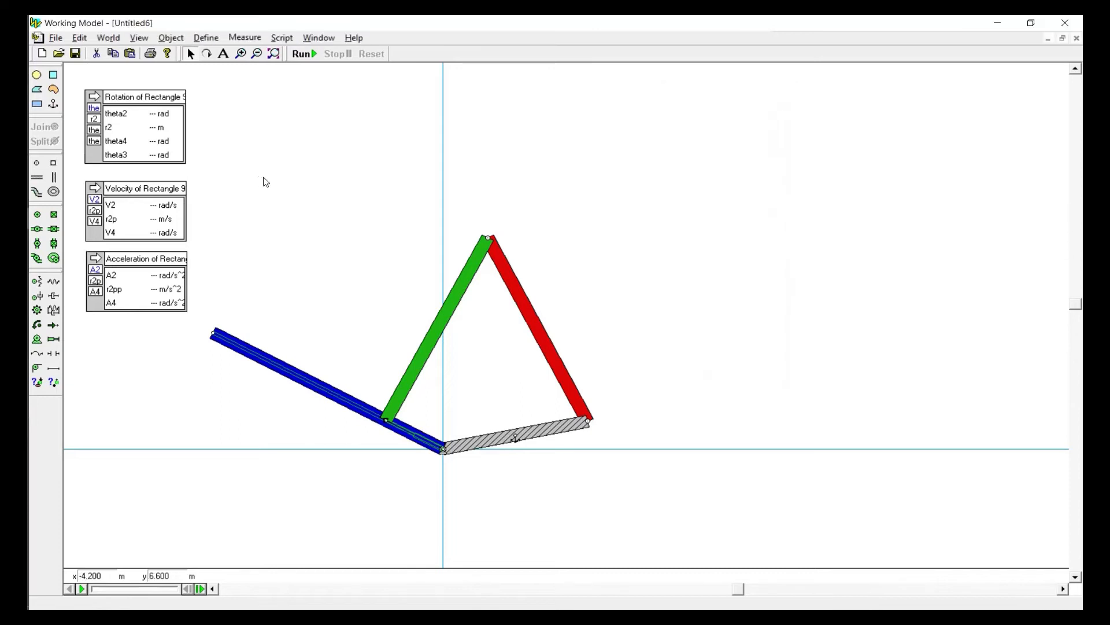
Run and reset the simulation, and examine the position, velocity and acceleration outputs at frame 5 of the recording
click(303, 54)
click(371, 54)
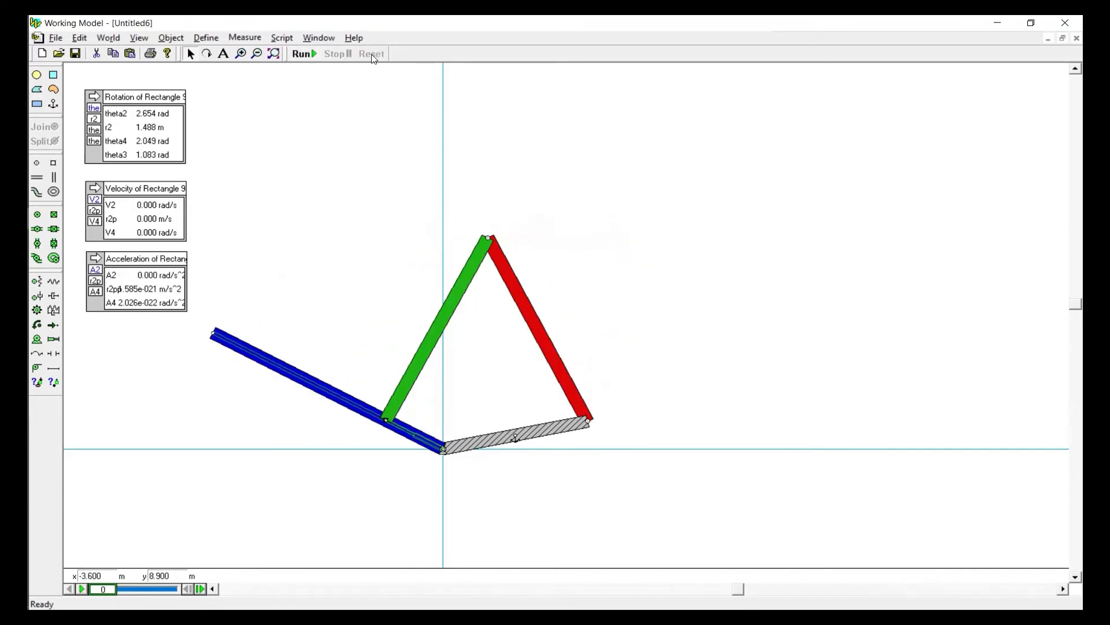
drag(103, 589, 146, 593)
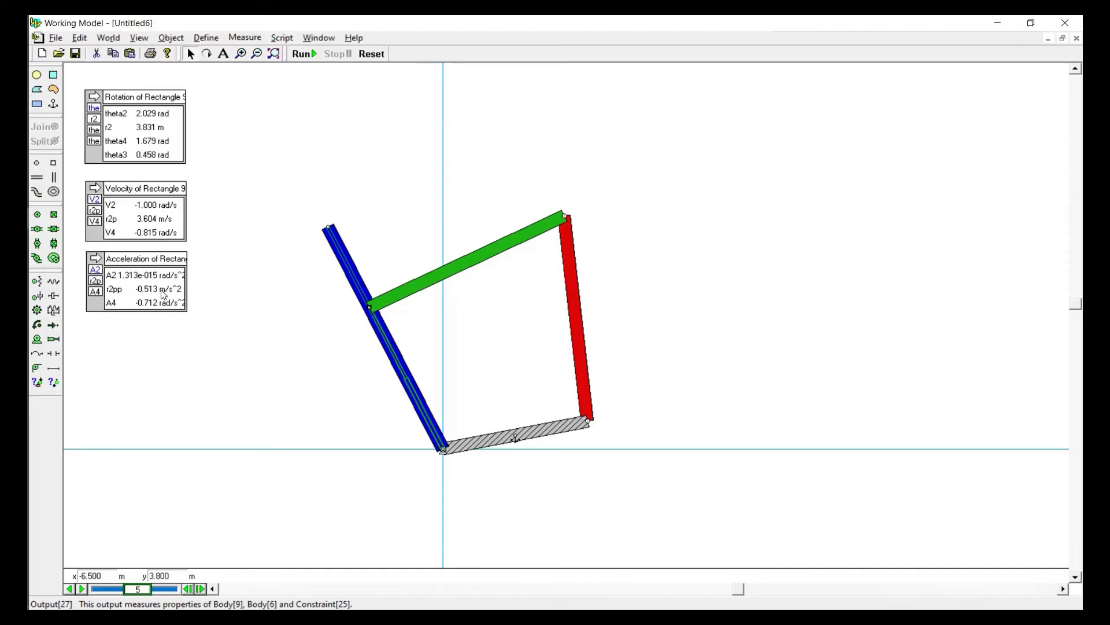
Widen the acceleration, velocity and rotation outputs so their full titles and values fit
click(184, 314)
click(606, 346)
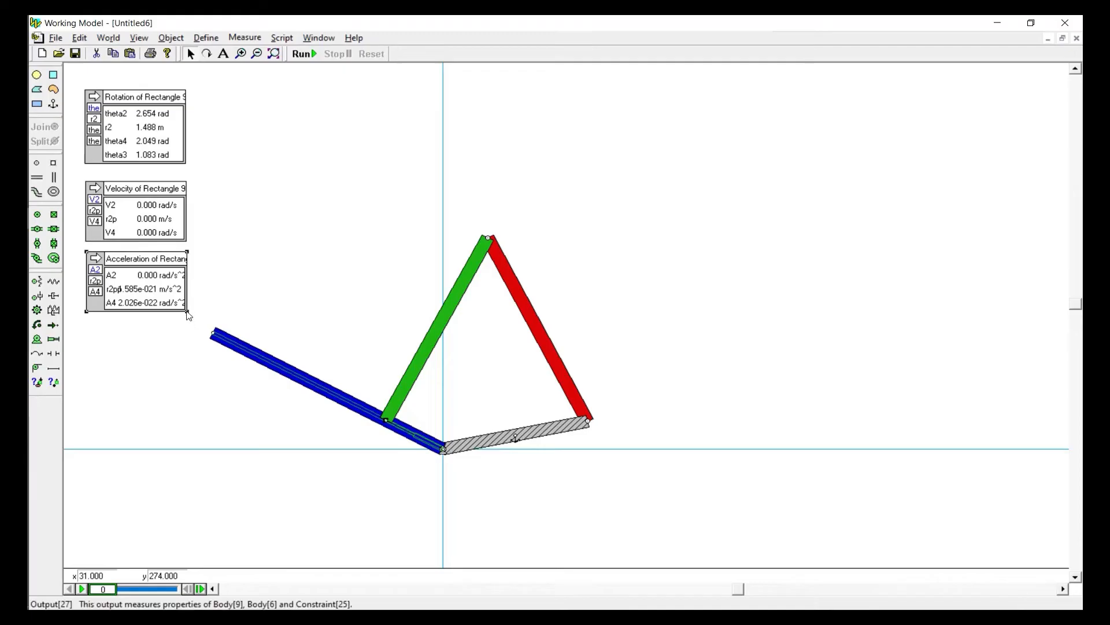
drag(187, 314, 224, 316)
click(154, 204)
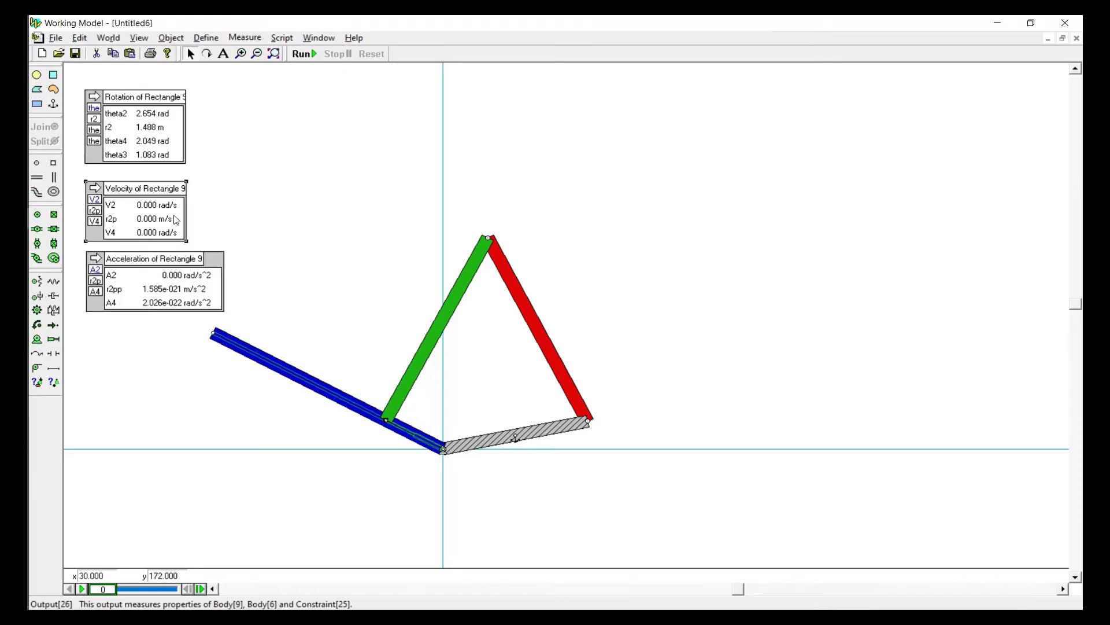
drag(188, 245, 224, 242)
click(170, 158)
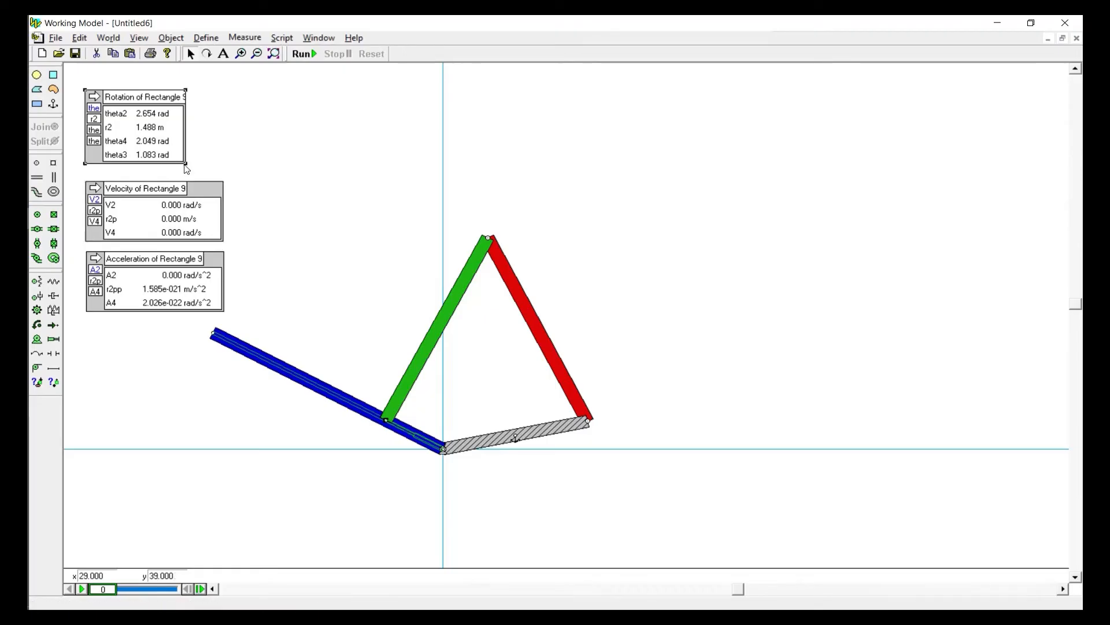
drag(186, 165, 227, 165)
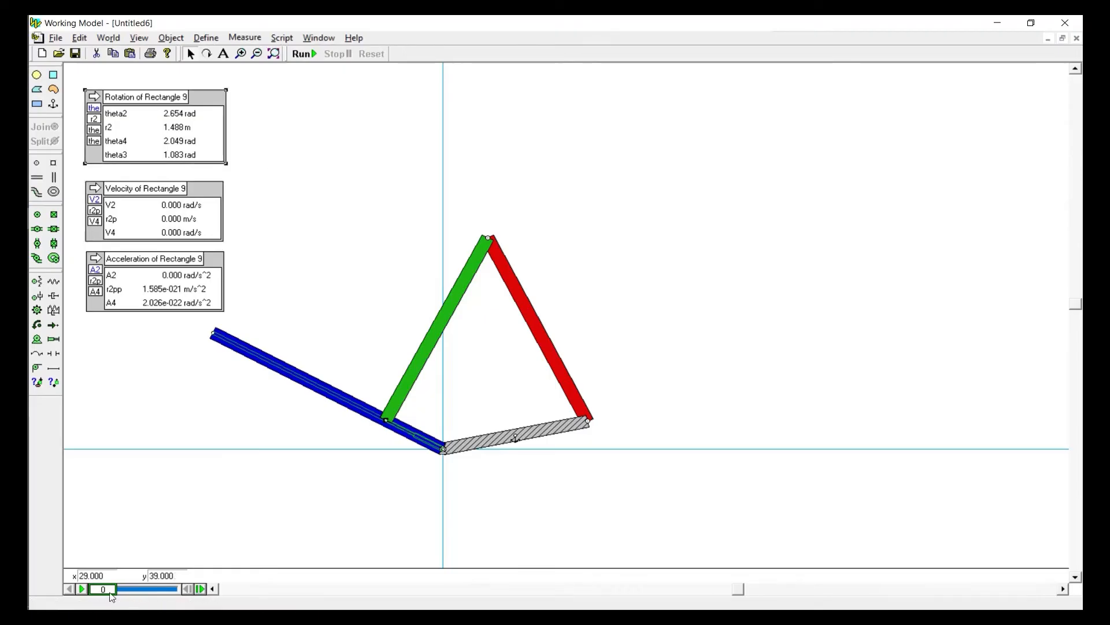
Move the recording to frame 7 and examine the outputs there
drag(112, 597, 164, 591)
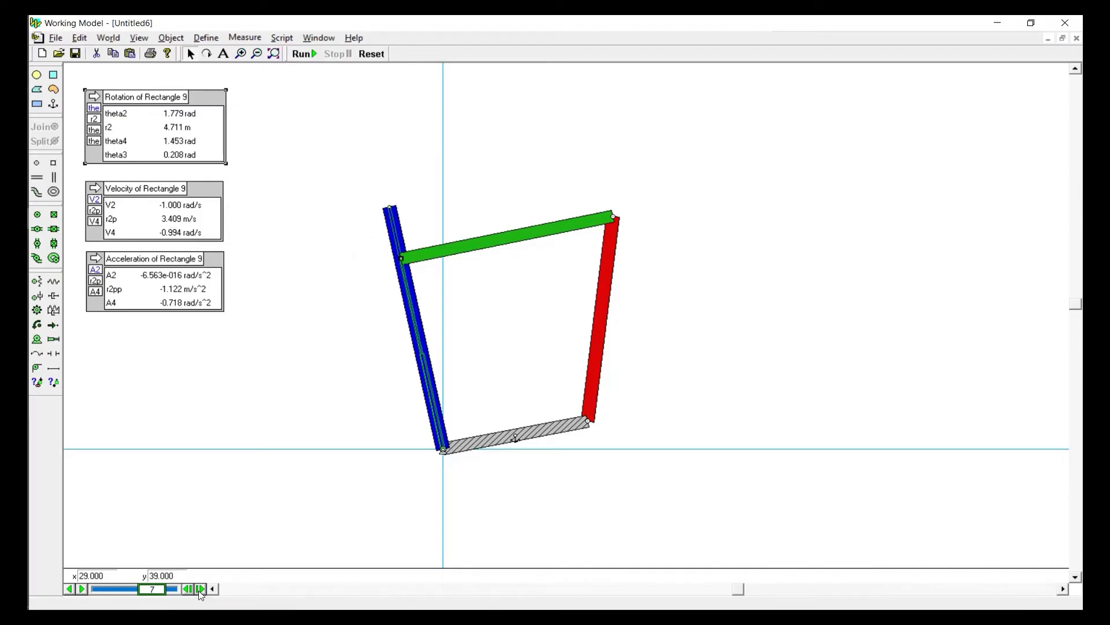
Advance the recording to frame 10 and examine the position, velocity and acceleration outputs there
click(200, 589)
click(199, 590)
click(199, 589)
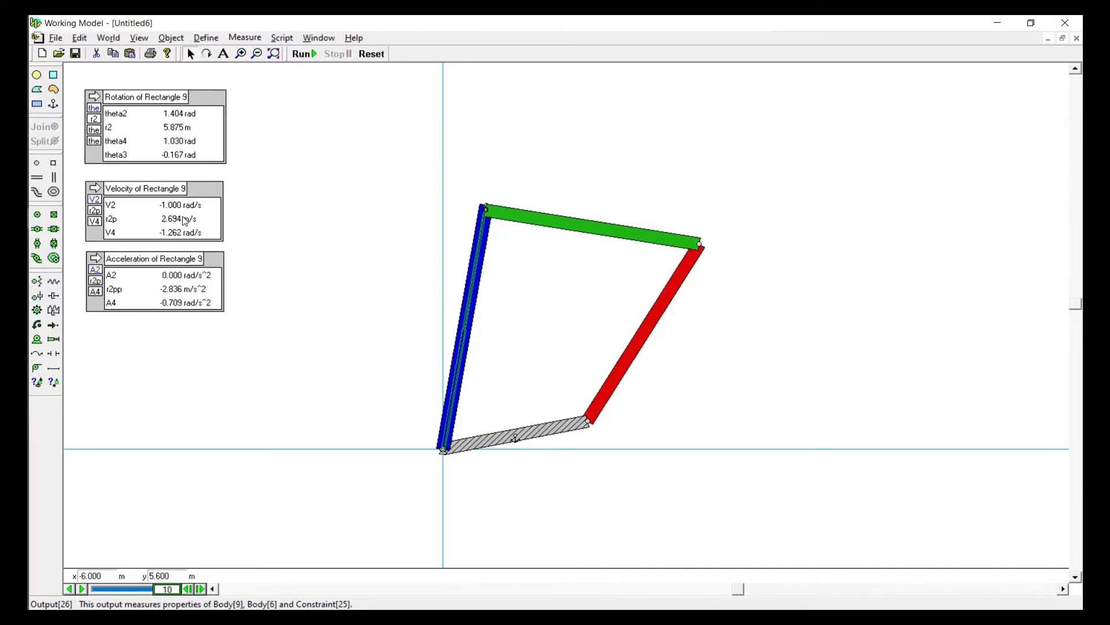
Reset the simulation and reposition the green link so the linkage starts with theta2 at about 2.51 rad
click(370, 54)
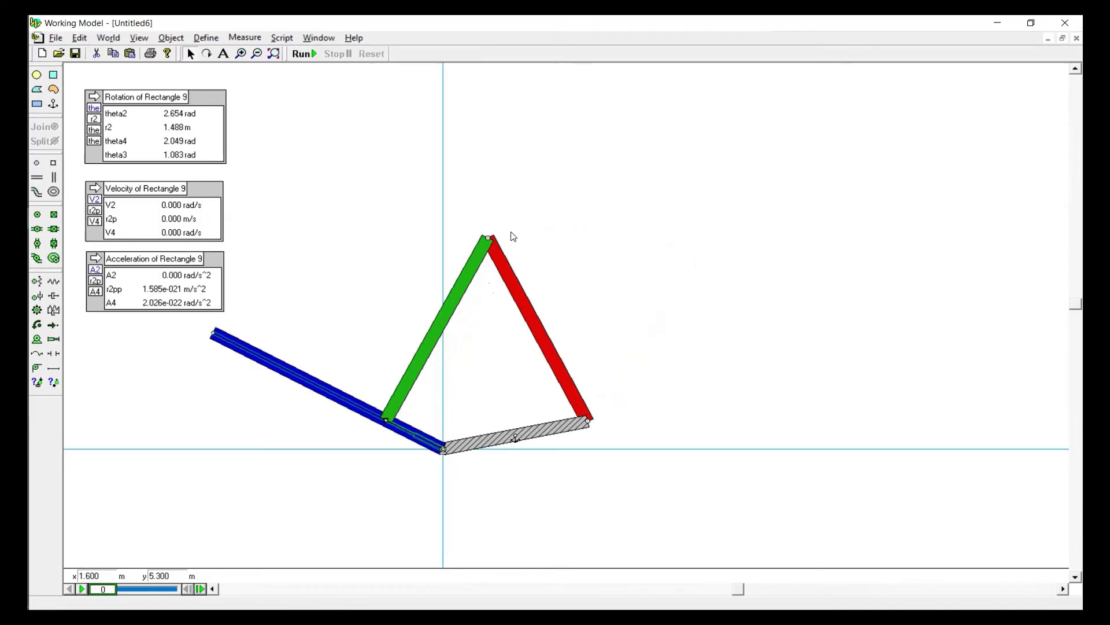
mouse_move(473, 289)
mouse_down()
mouse_move(449, 297)
mouse_move(458, 286)
mouse_up()
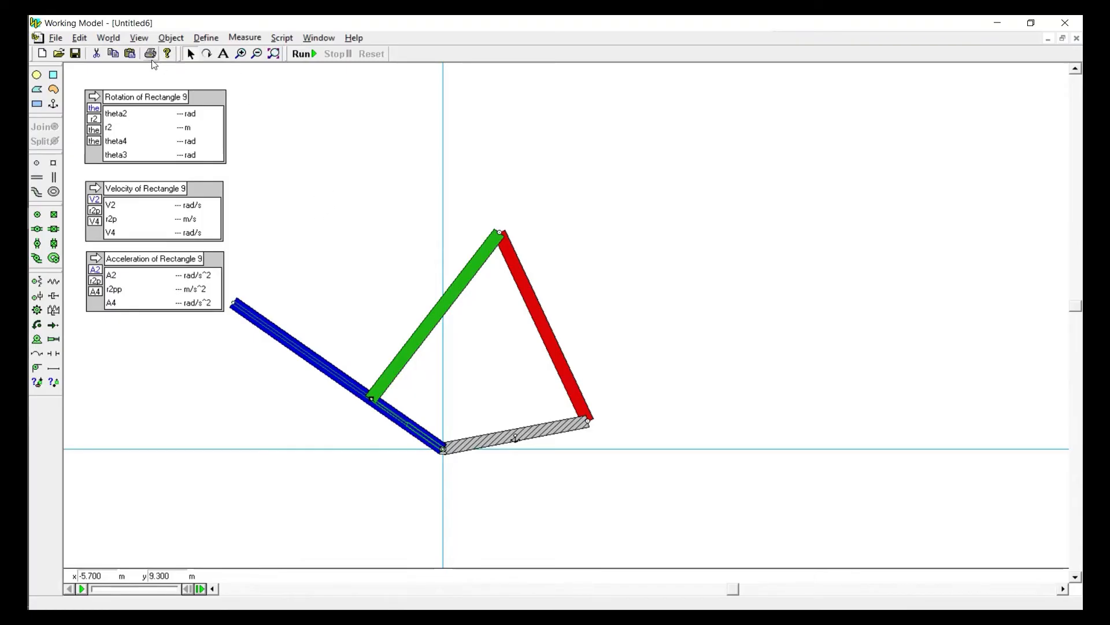
Allow the model to run faster than real-time, and test this with one run and a reset
click(108, 38)
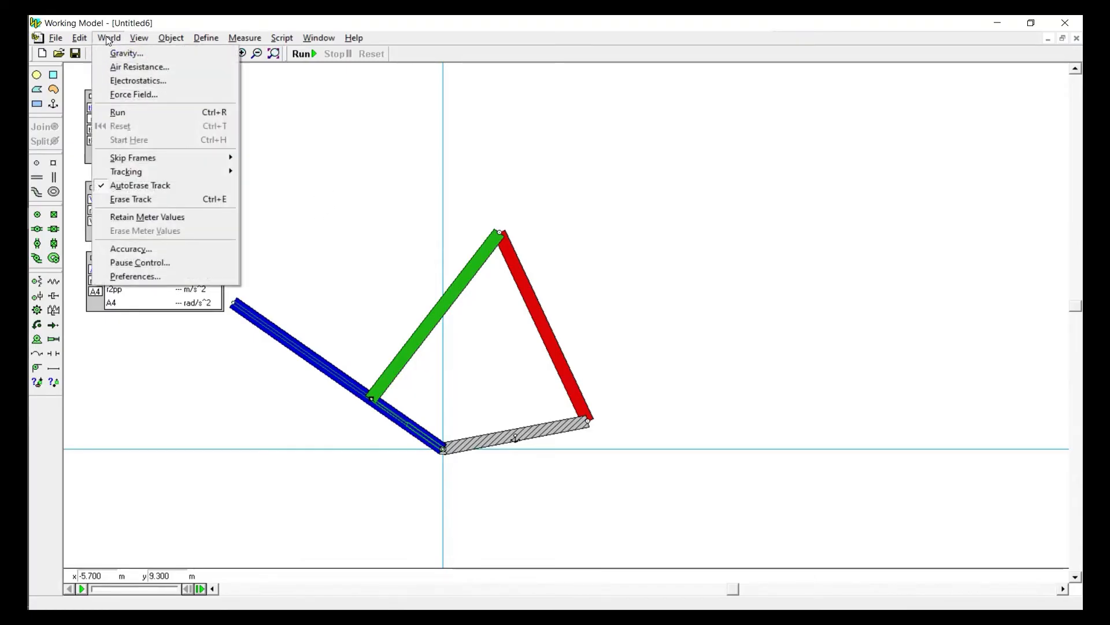
click(134, 274)
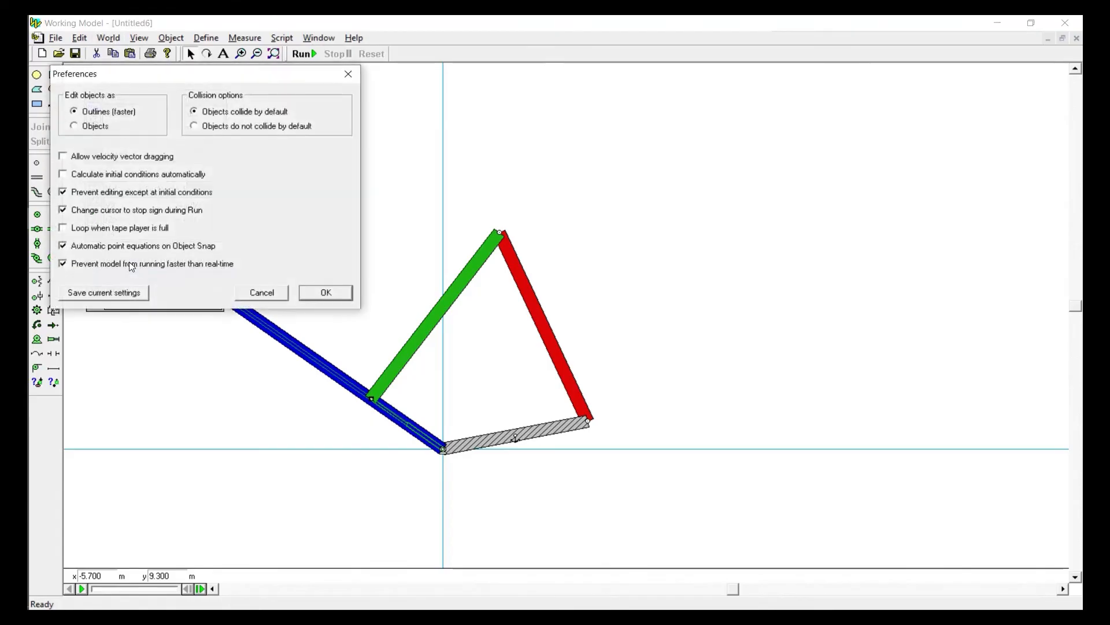
click(64, 265)
click(63, 264)
click(325, 296)
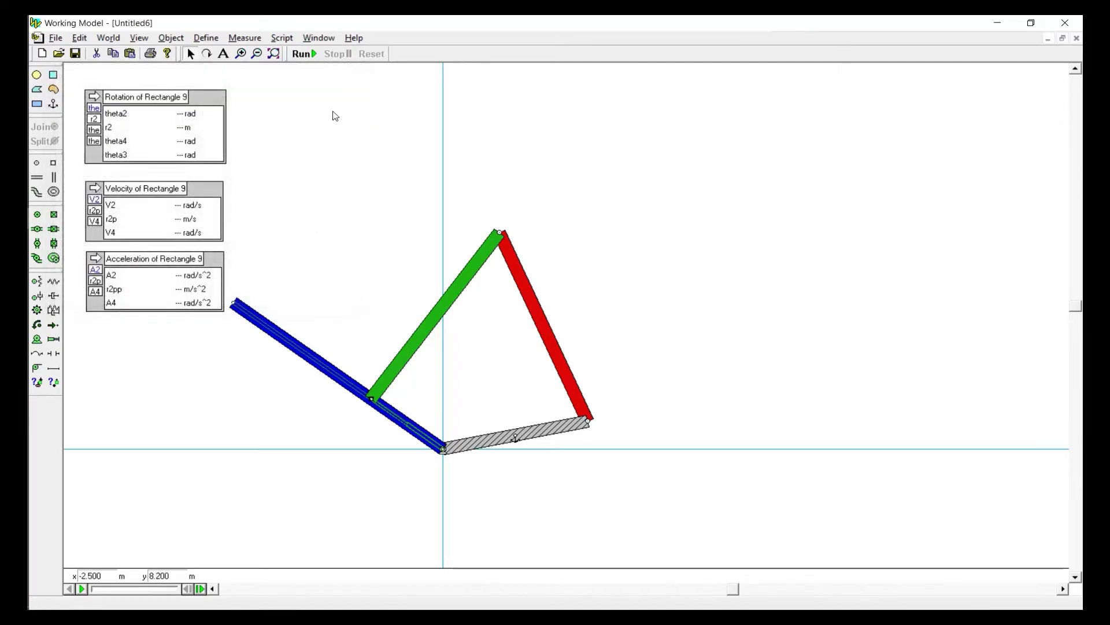
click(301, 55)
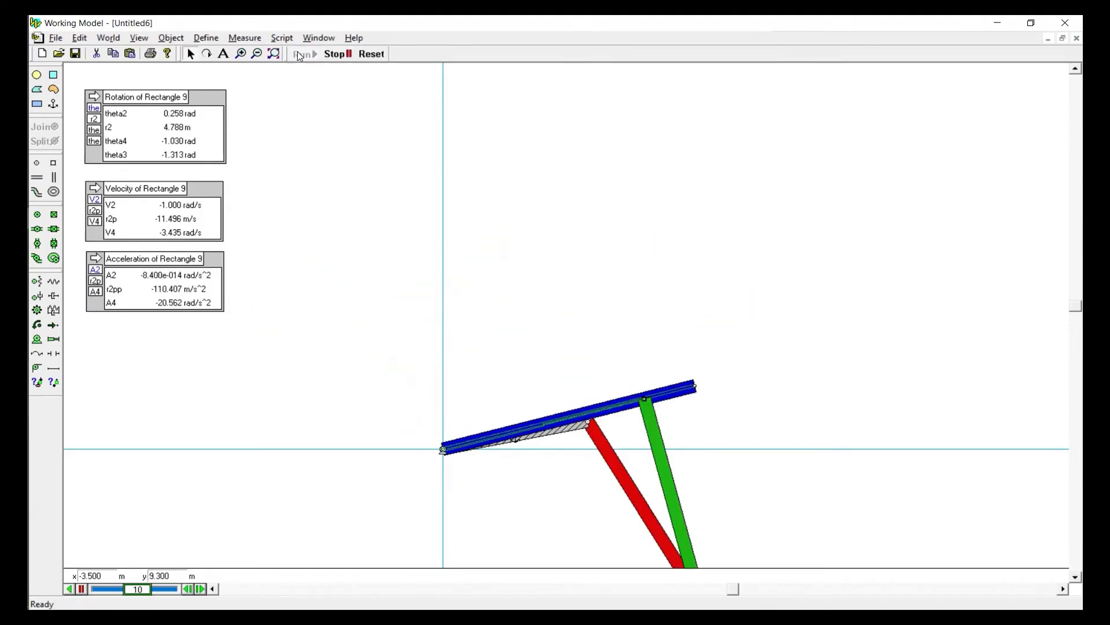
click(370, 55)
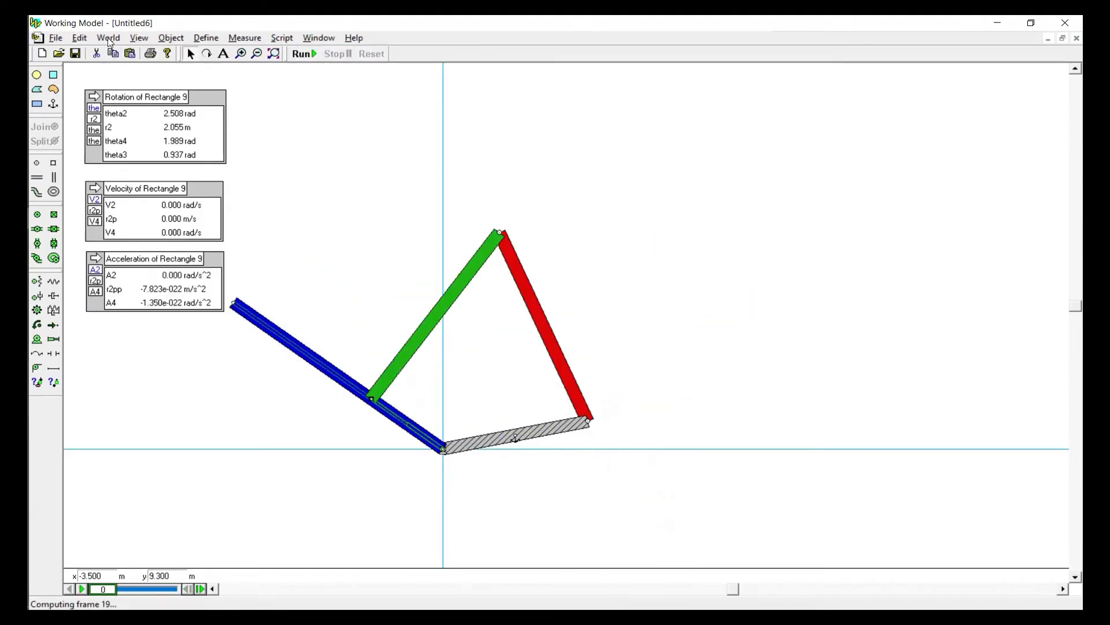
Turn the prevention of faster than real-time running back on, and run and reset the simulation
click(109, 37)
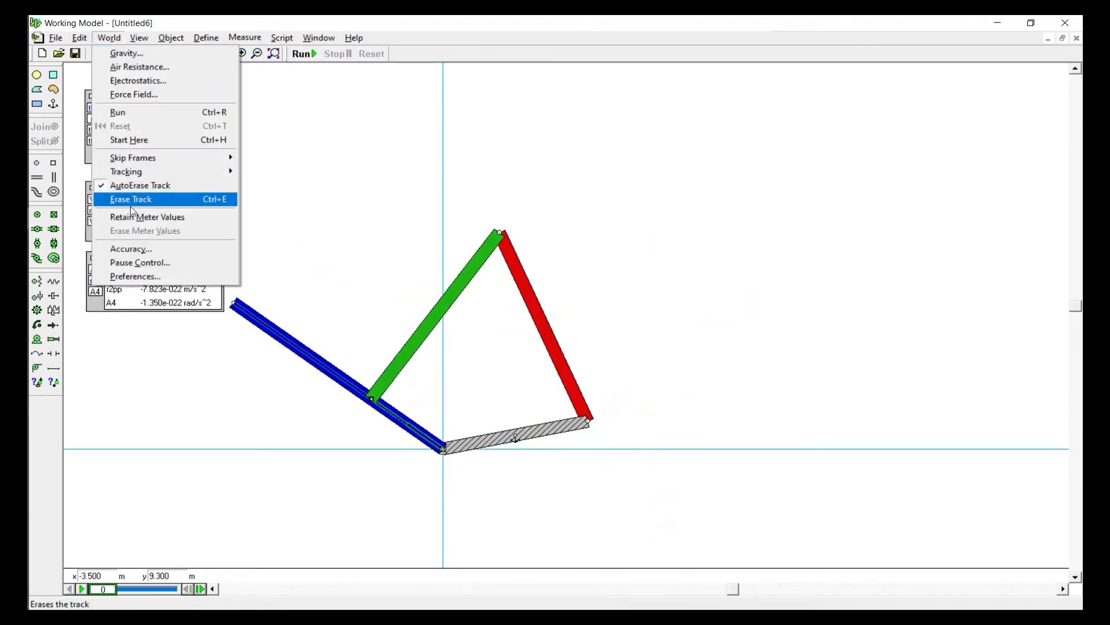
click(121, 277)
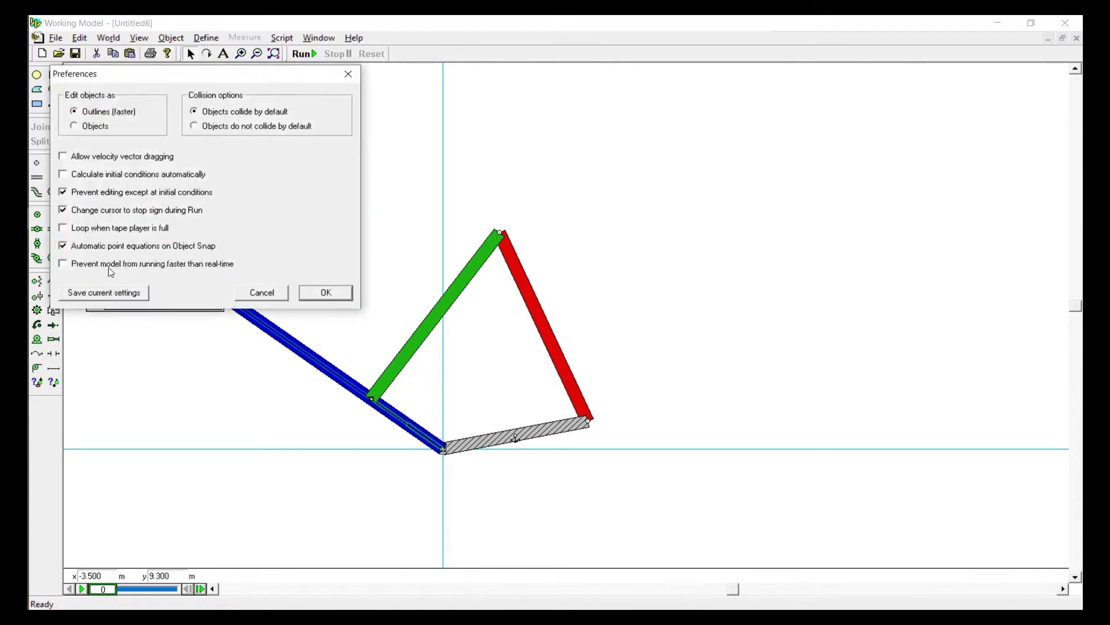
click(318, 295)
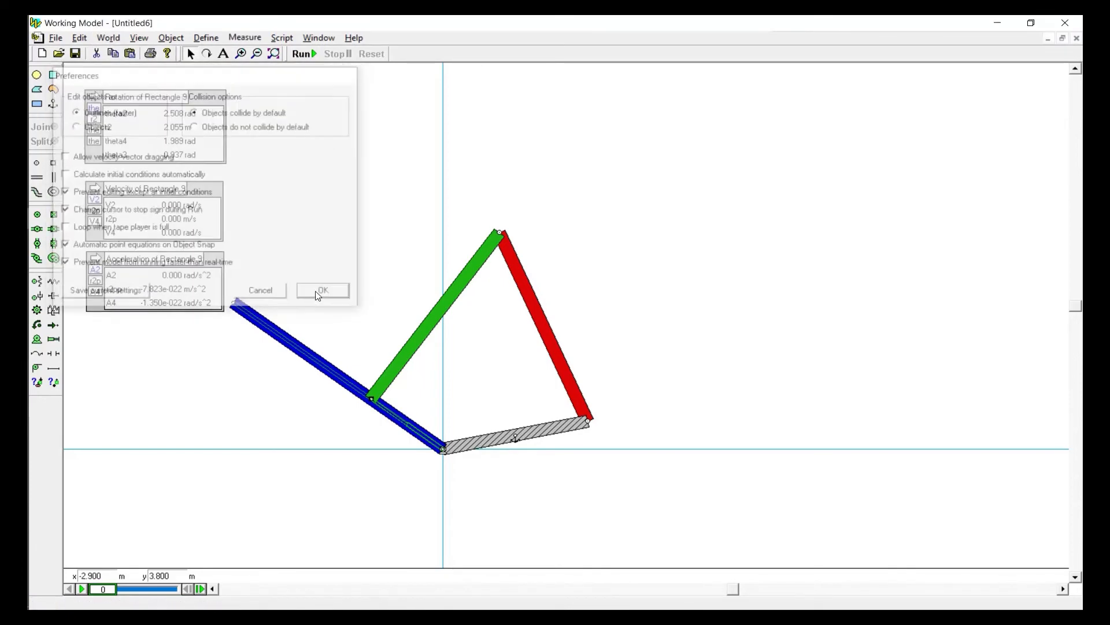
click(303, 54)
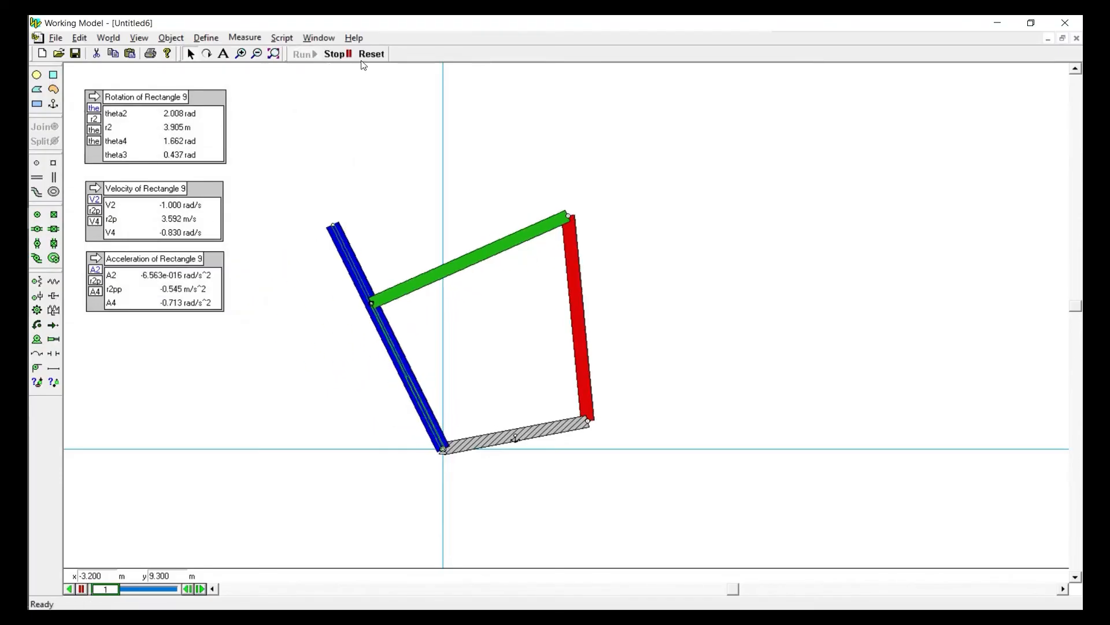
click(370, 54)
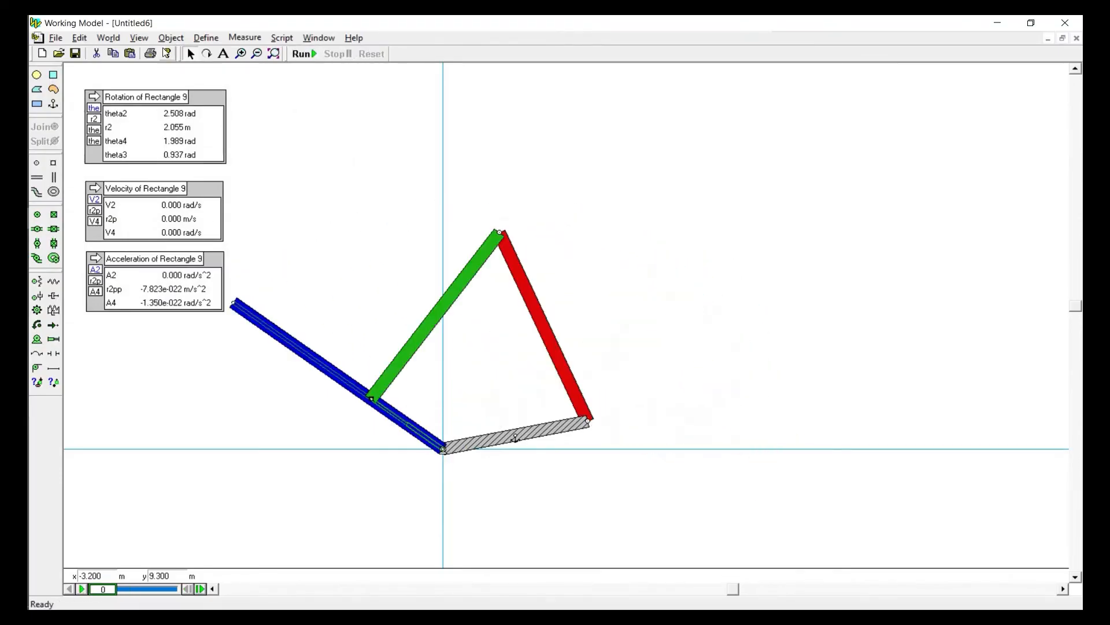
click(110, 39)
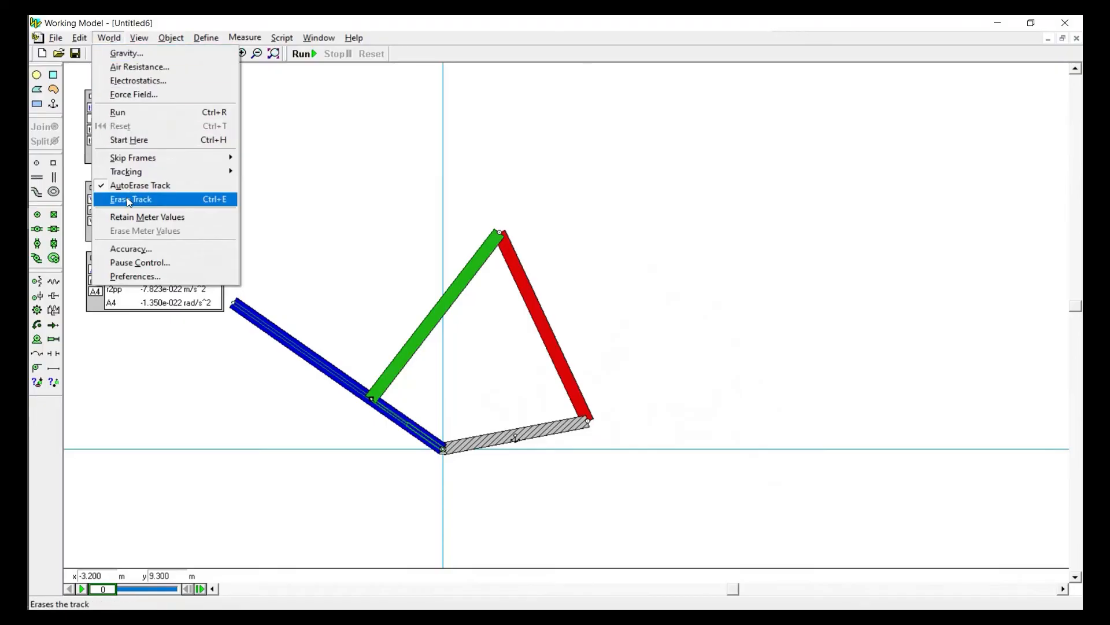
click(125, 250)
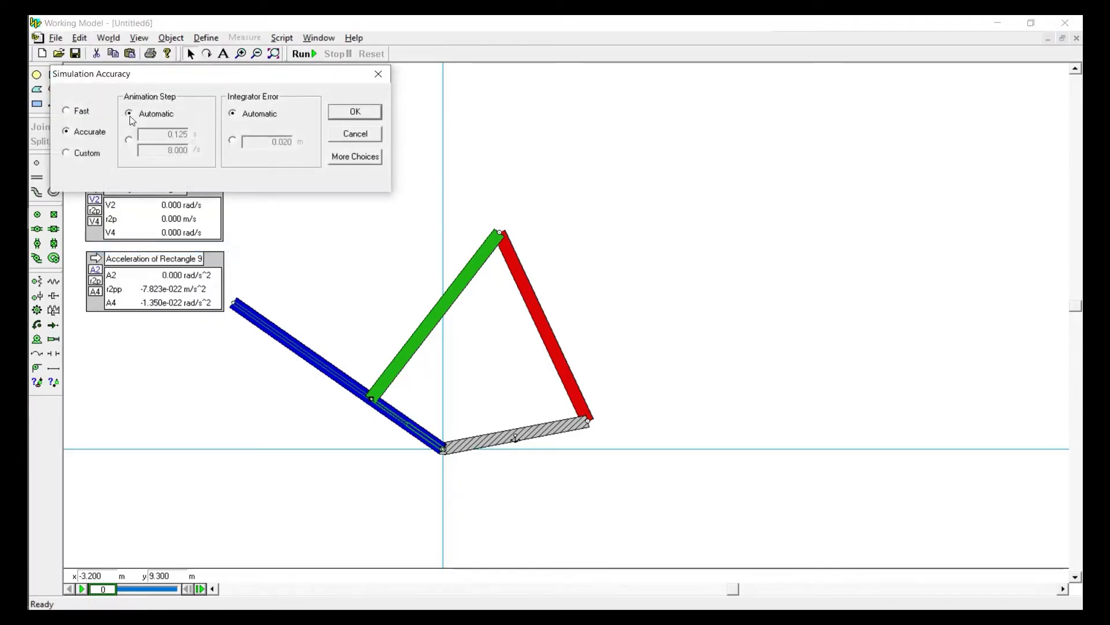
click(354, 135)
Add a Time output and place it beside the rotation output
click(245, 38)
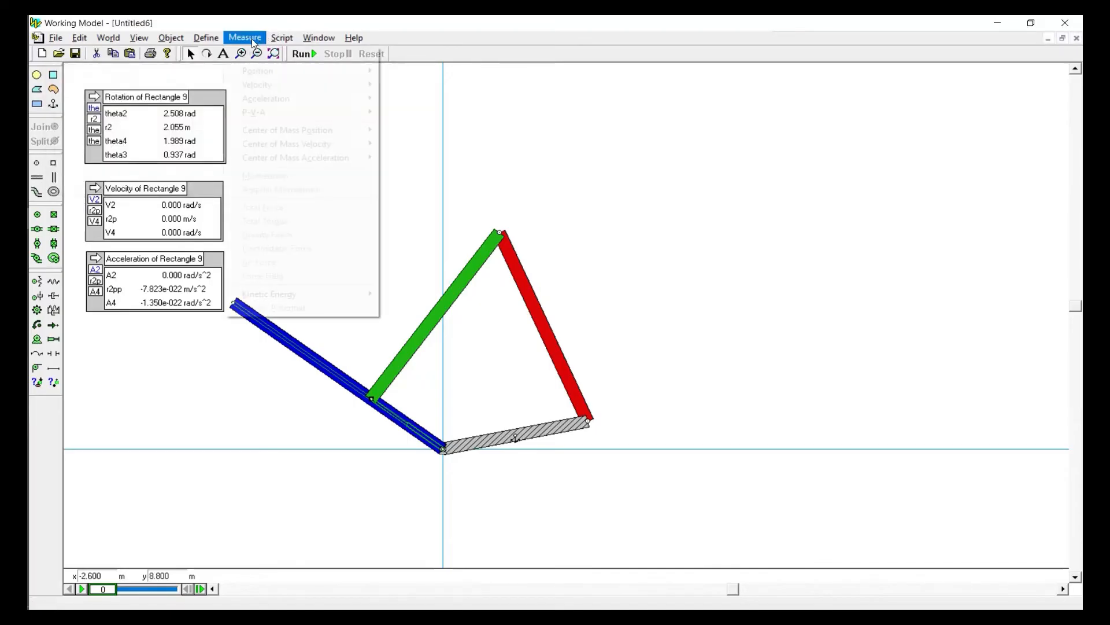
click(253, 51)
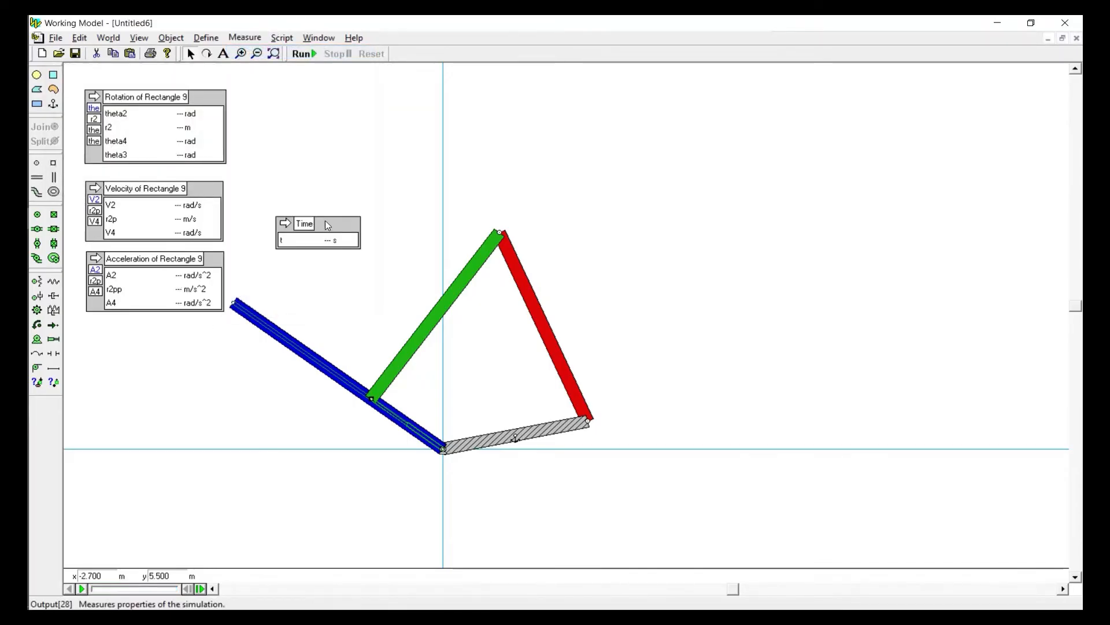
drag(325, 221, 318, 103)
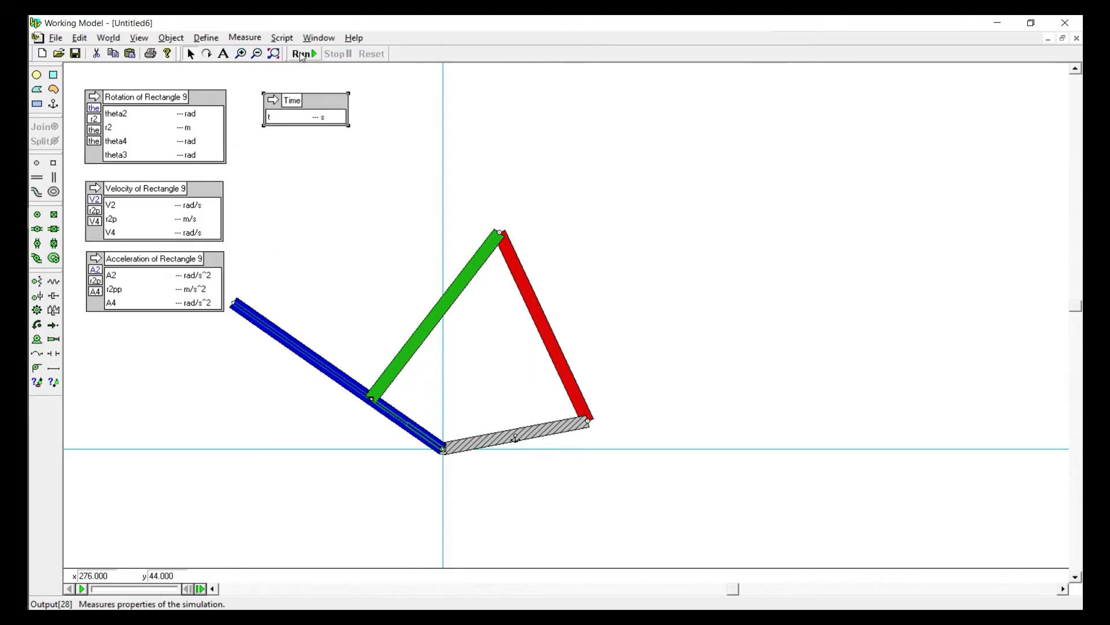
Run and reset the simulation, examine the elapsed time frame by frame up to frame 4, and return to frame 0
click(304, 54)
click(371, 53)
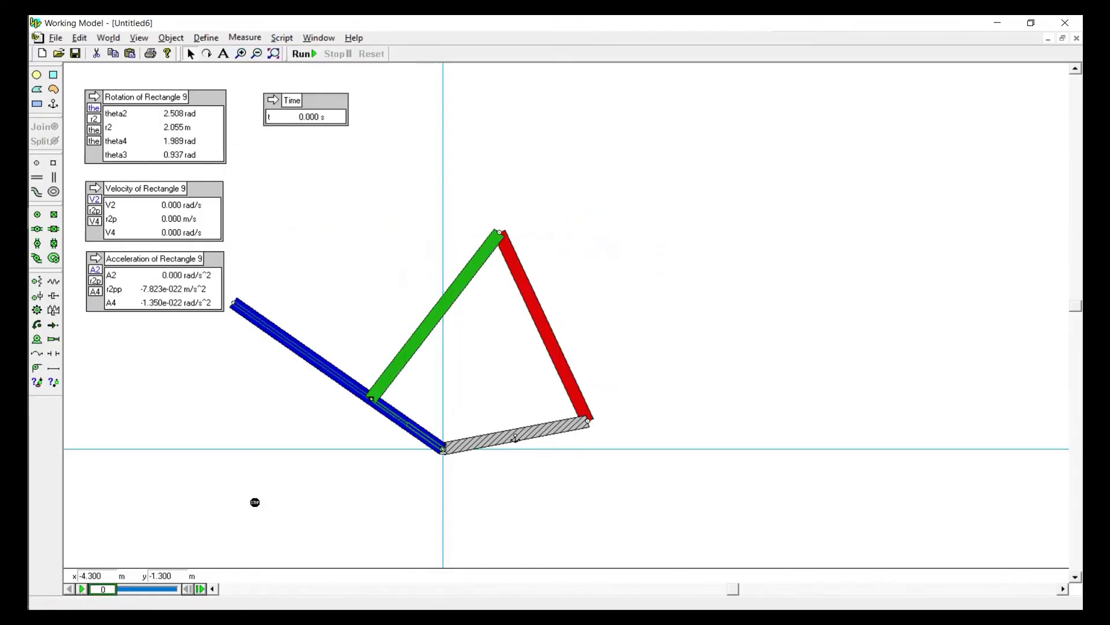
click(199, 590)
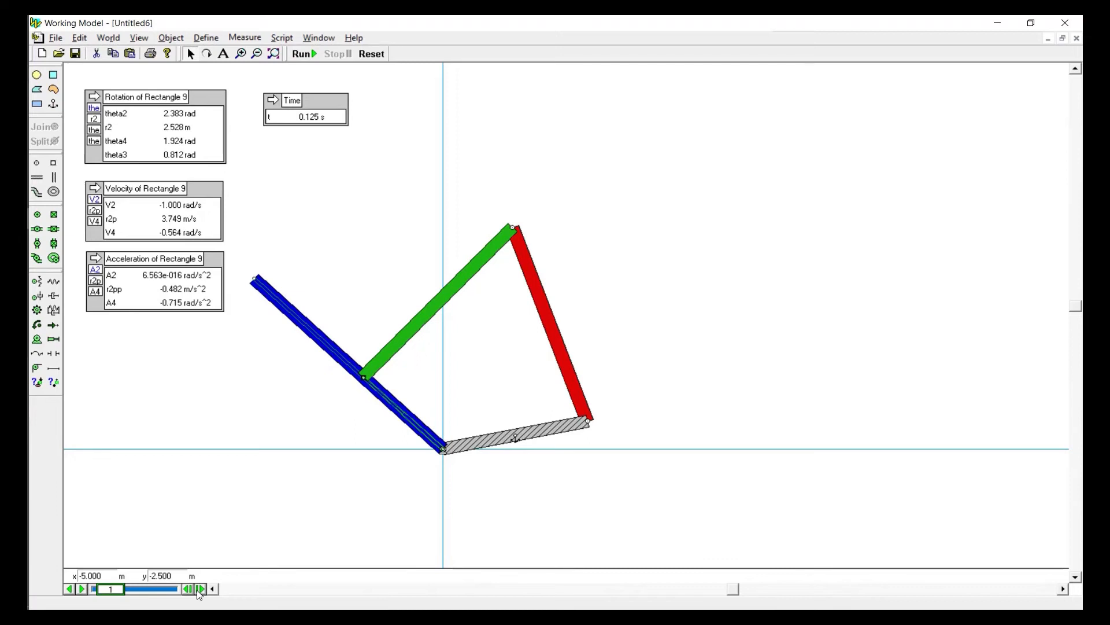
click(199, 590)
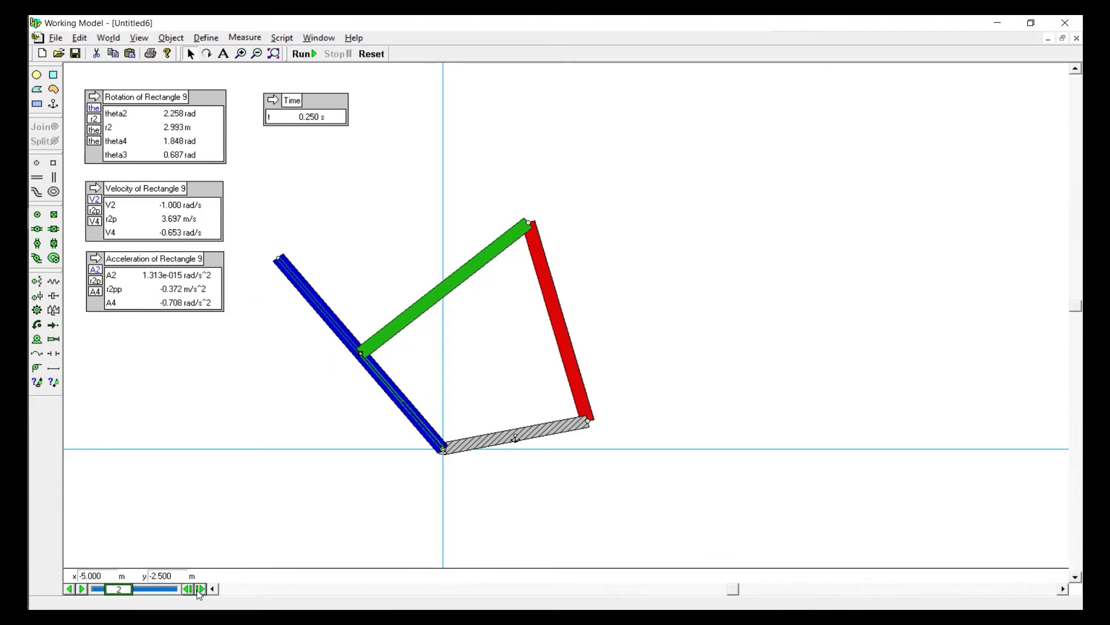
click(199, 589)
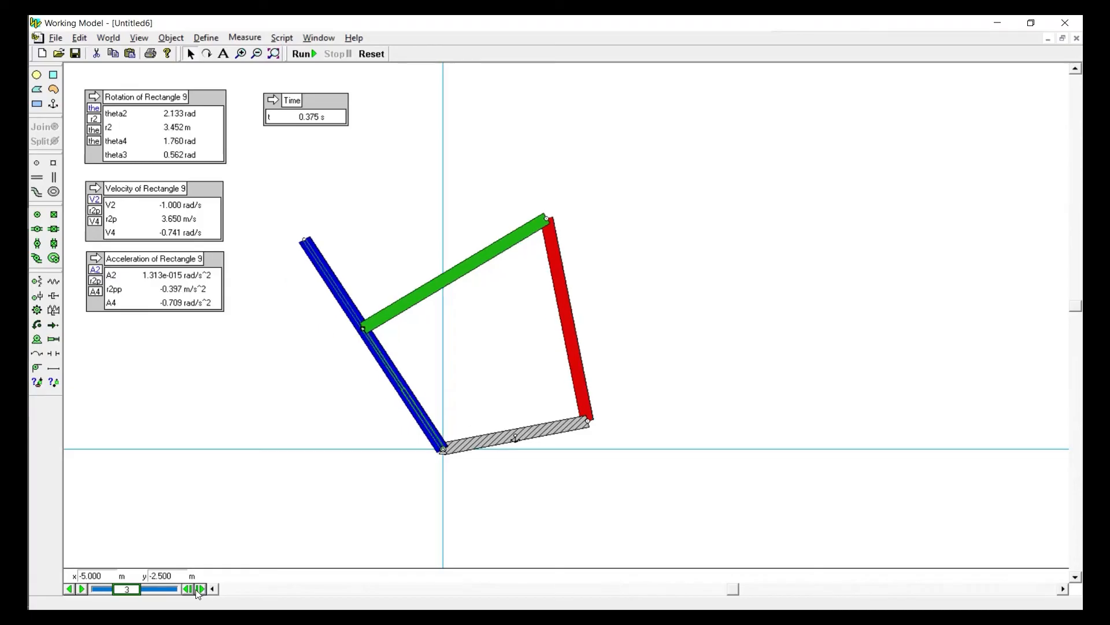
click(200, 590)
drag(139, 592, 103, 589)
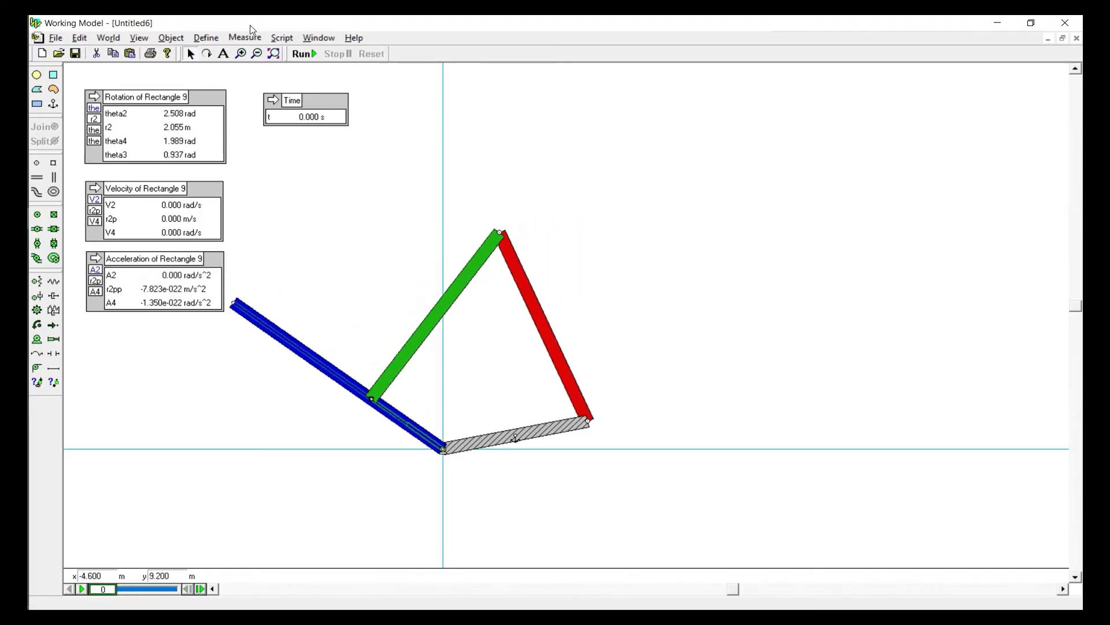
Switch the simulation's animation step from automatic to a fixed 0.001 s
click(110, 39)
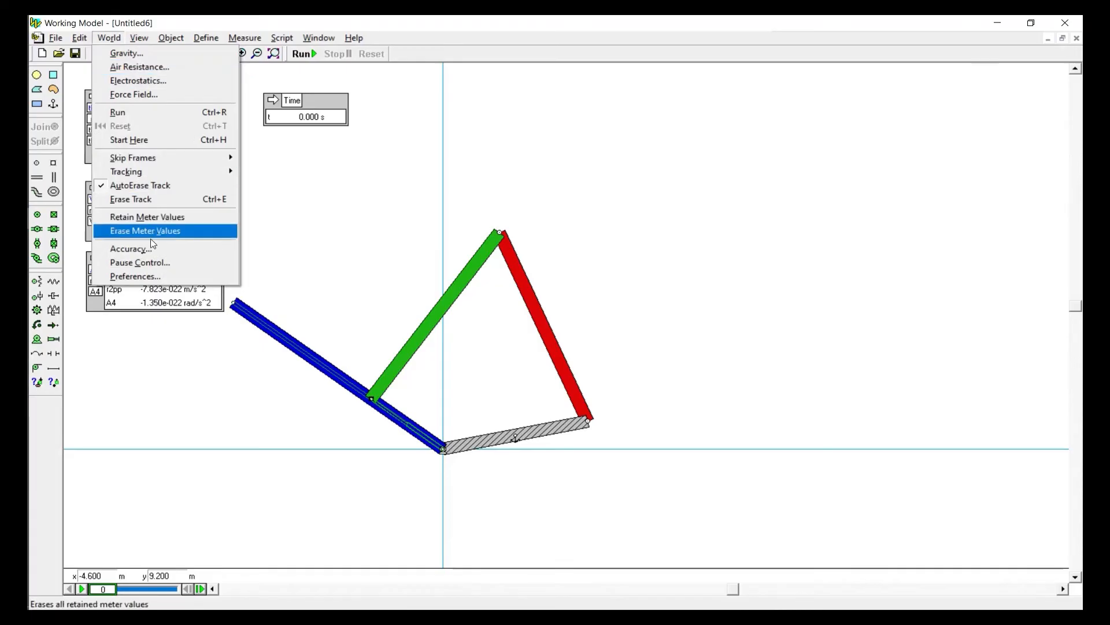
click(150, 254)
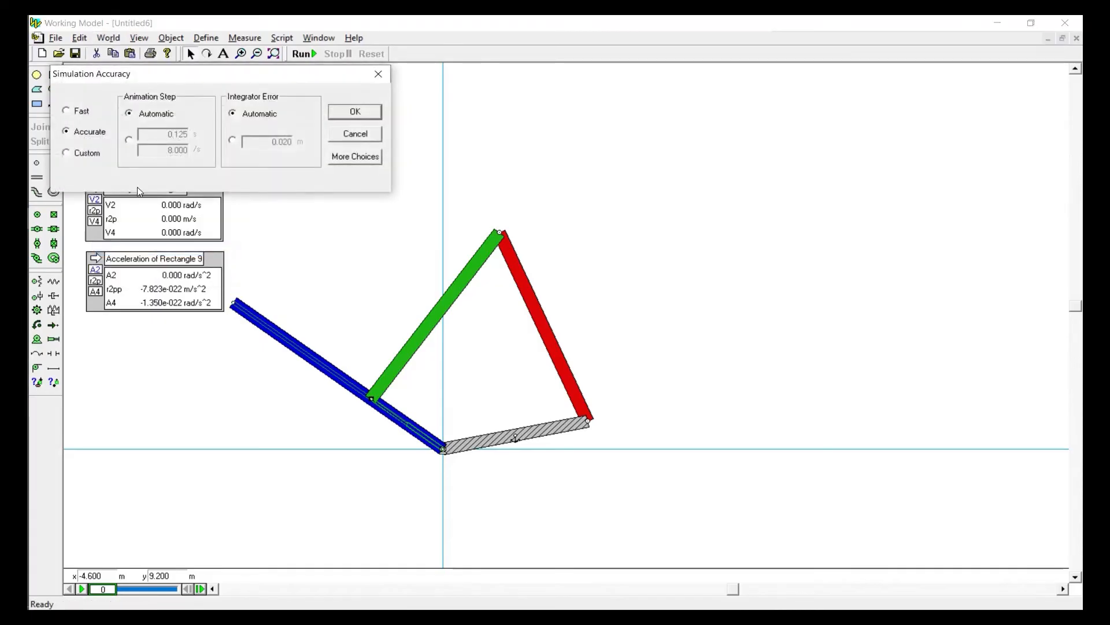
click(129, 140)
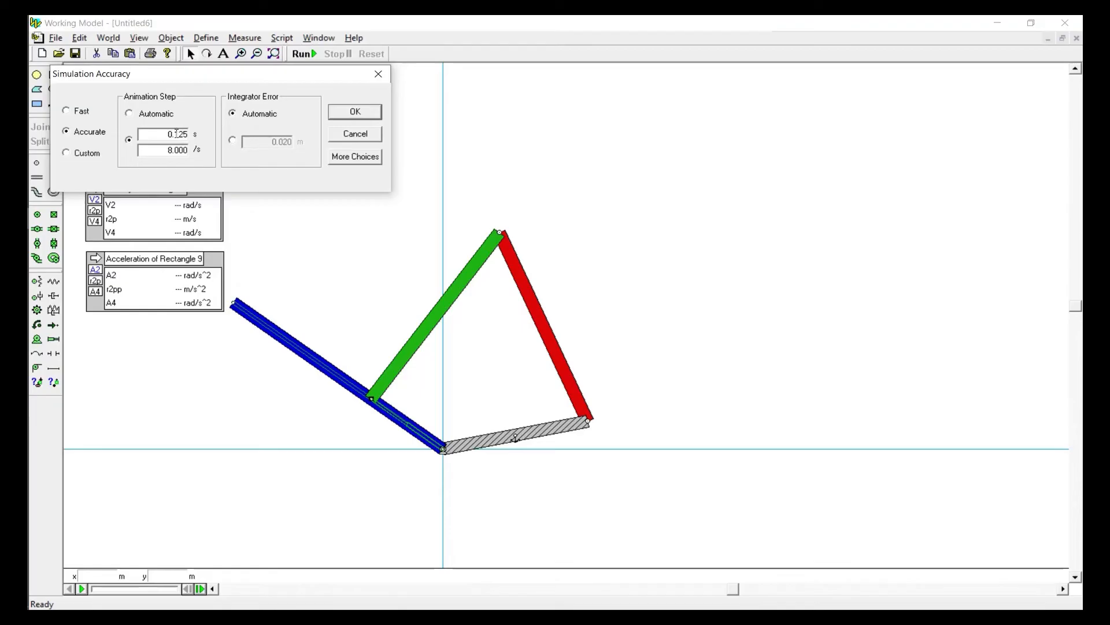
text(001)
click(355, 113)
Run and reset the simulation, examine the outputs frame by frame up to frame 11, and reset again
click(303, 54)
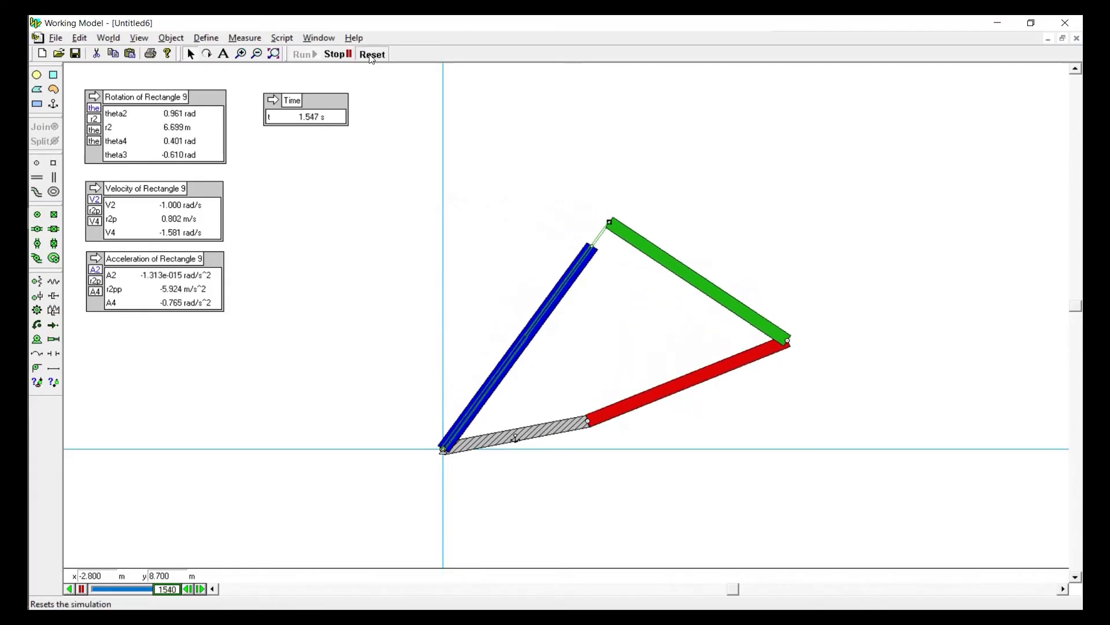
click(371, 54)
click(201, 588)
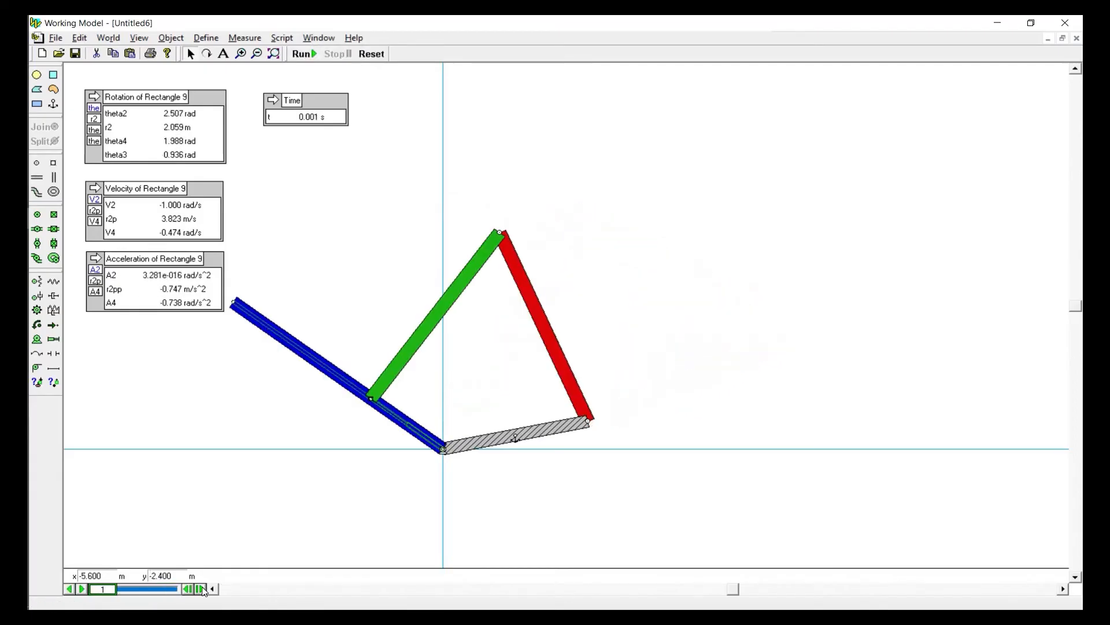
click(202, 588)
click(202, 588)
click(202, 588)
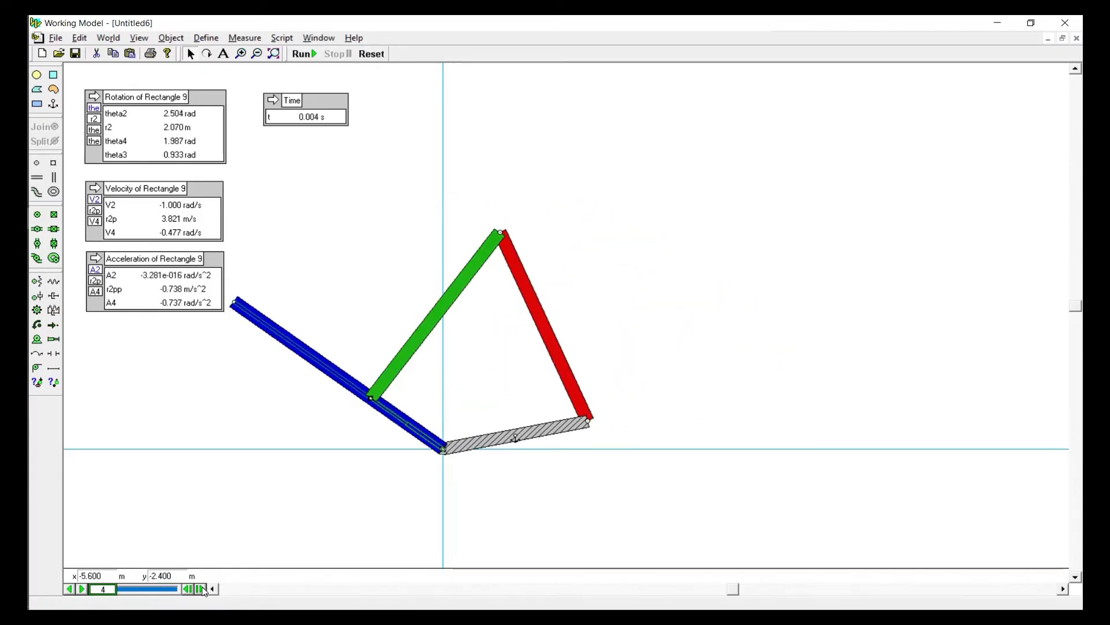
click(202, 588)
click(202, 588)
click(202, 588)
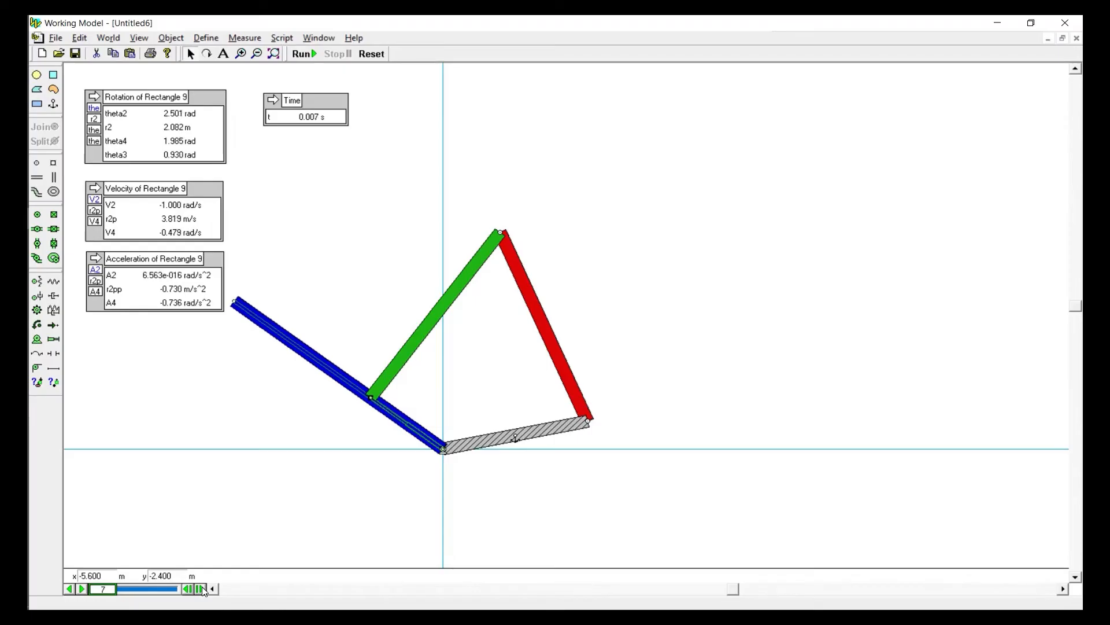
click(202, 588)
click(202, 588)
click(202, 588)
click(202, 588)
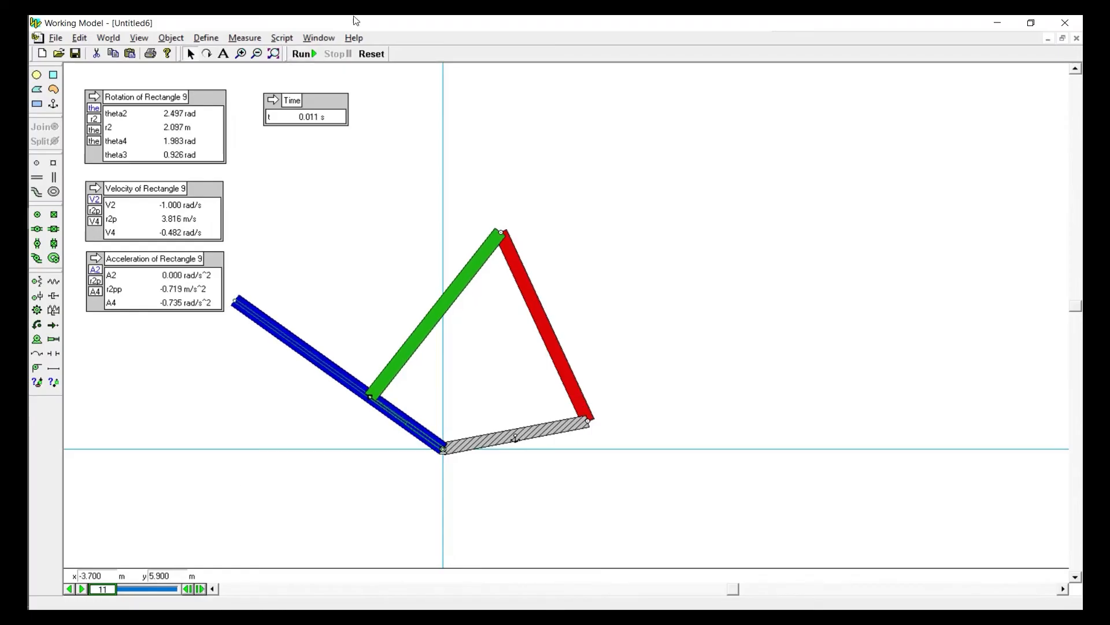
click(371, 54)
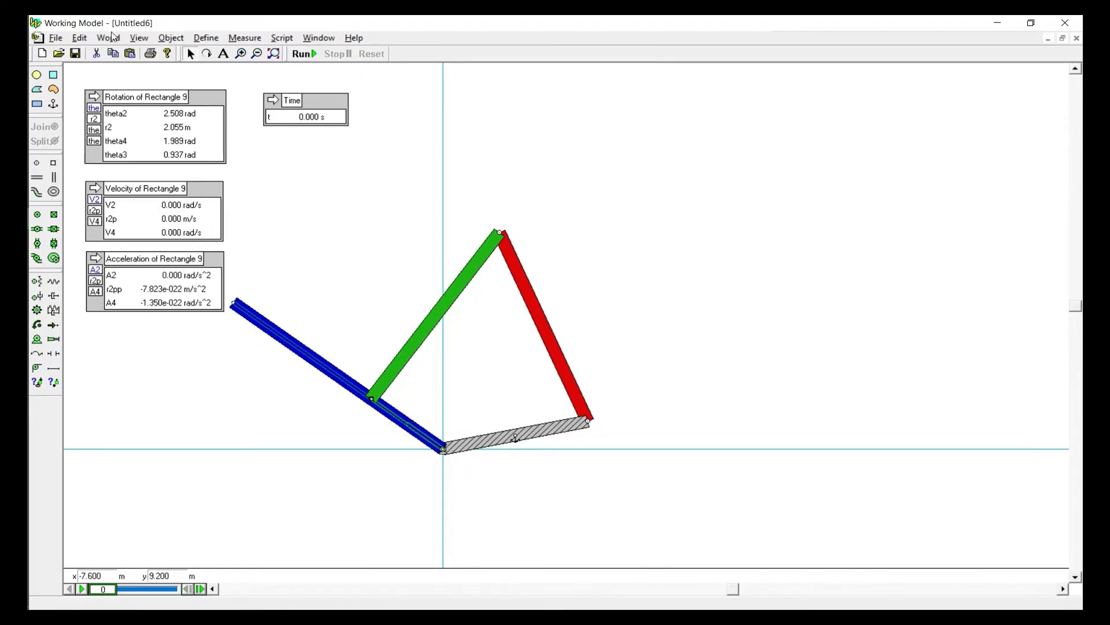
Increase the simulation's fixed animation step and run the simulation with it
click(108, 38)
click(141, 249)
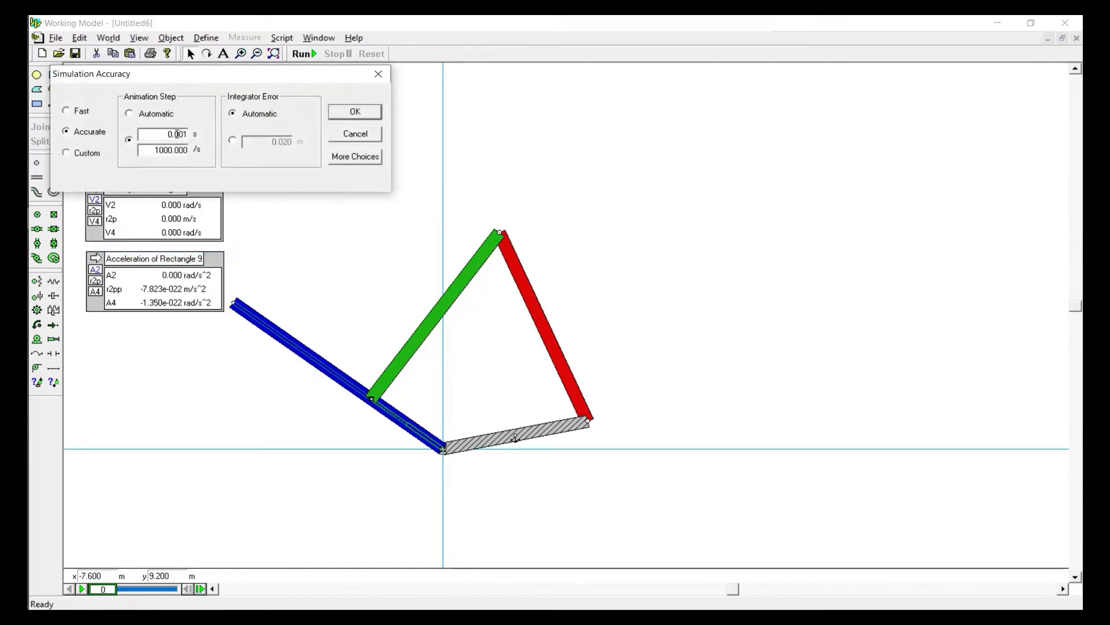
text(5)
click(347, 109)
click(303, 54)
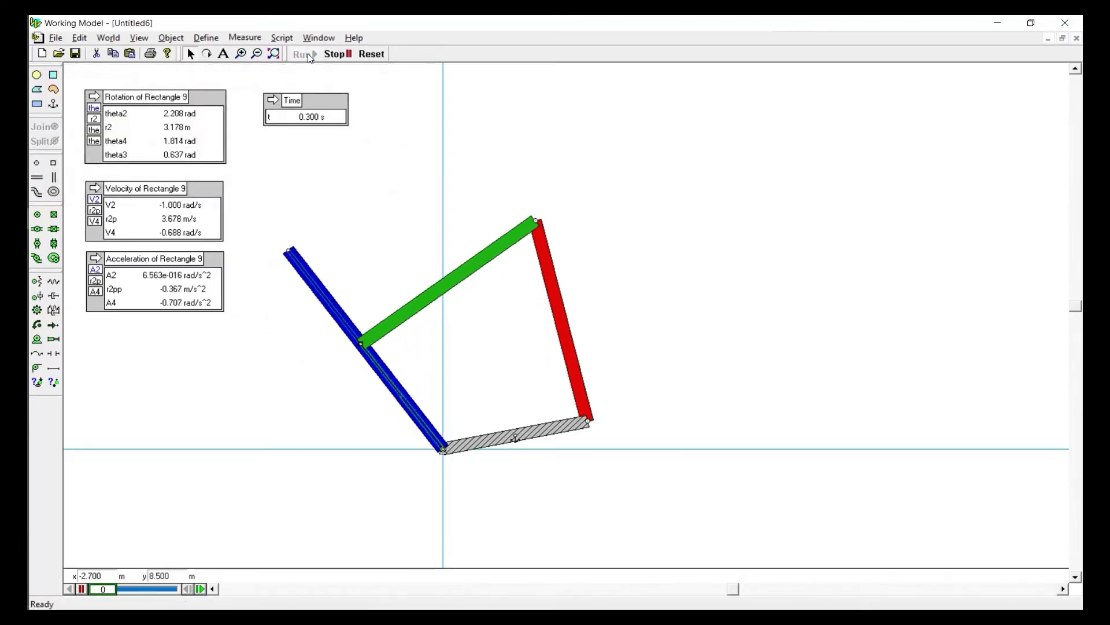
Reset the simulation and examine the extended accuracy options, trying the Euler integrator and returning to Kutta-Merson
click(371, 53)
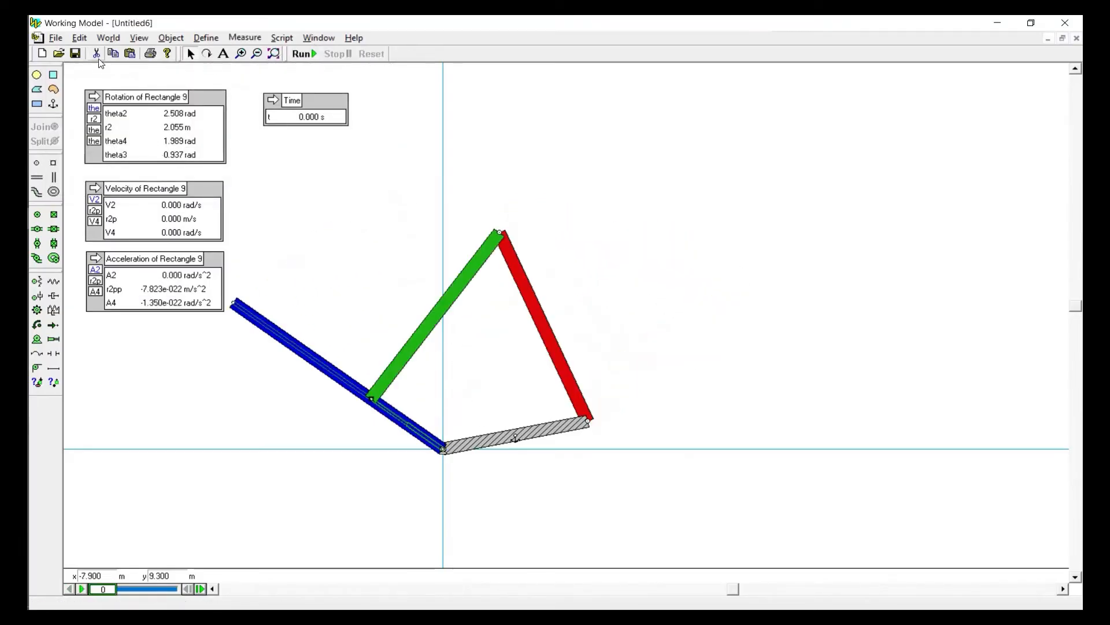
click(108, 38)
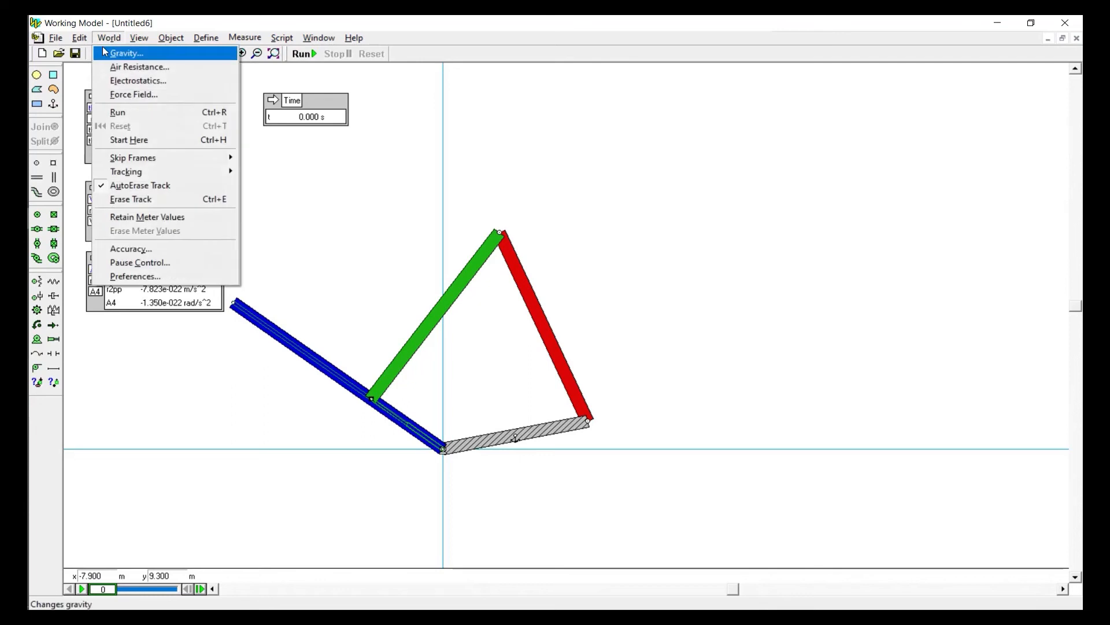
click(119, 252)
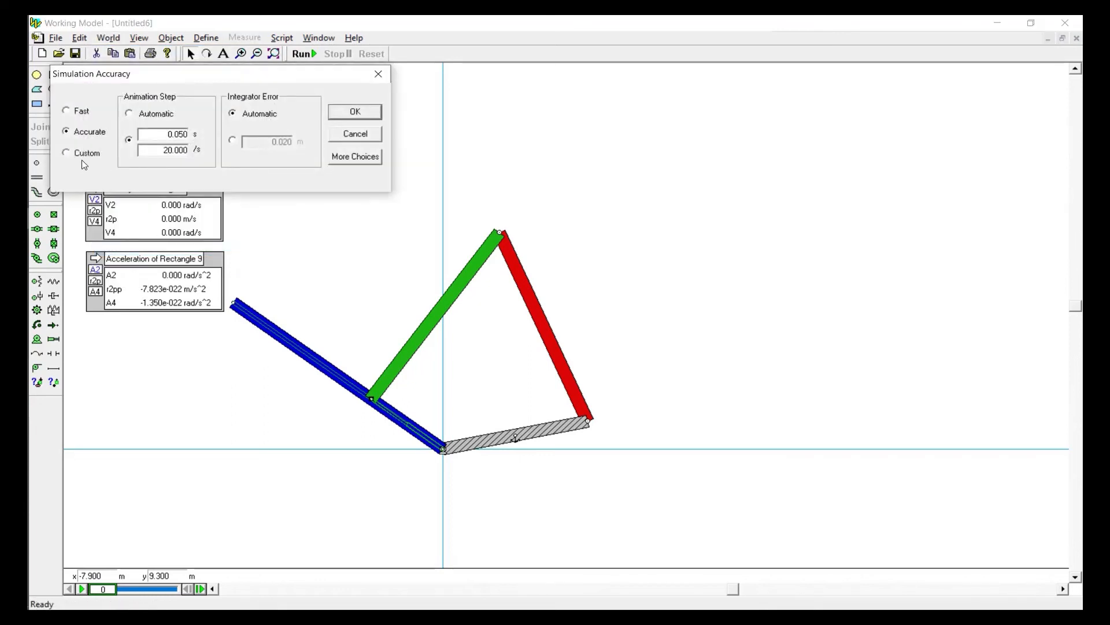
click(355, 155)
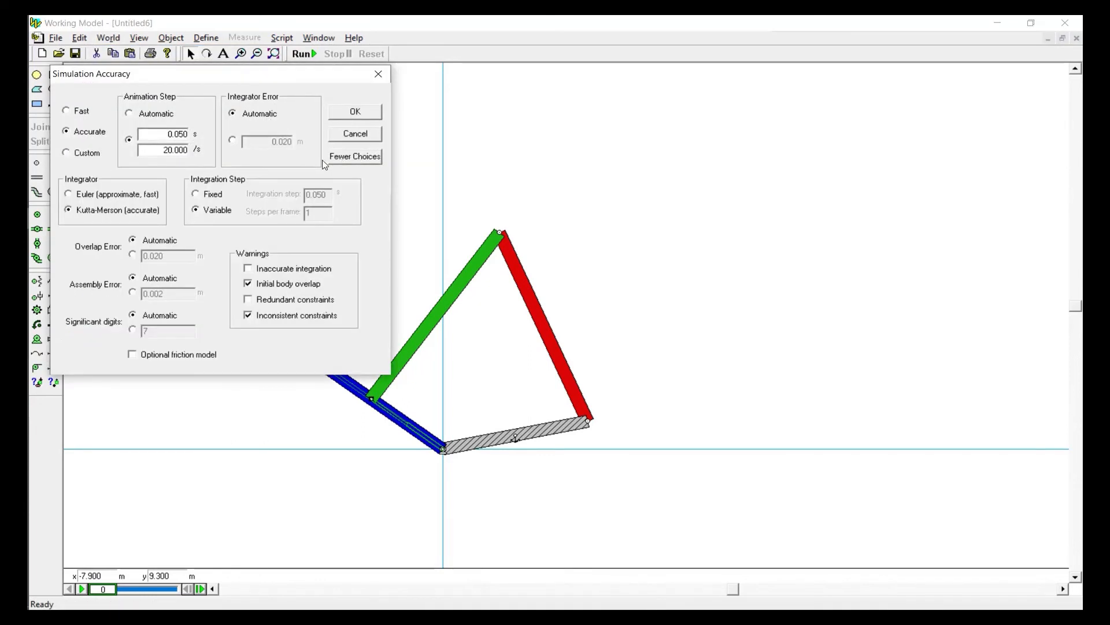
click(366, 161)
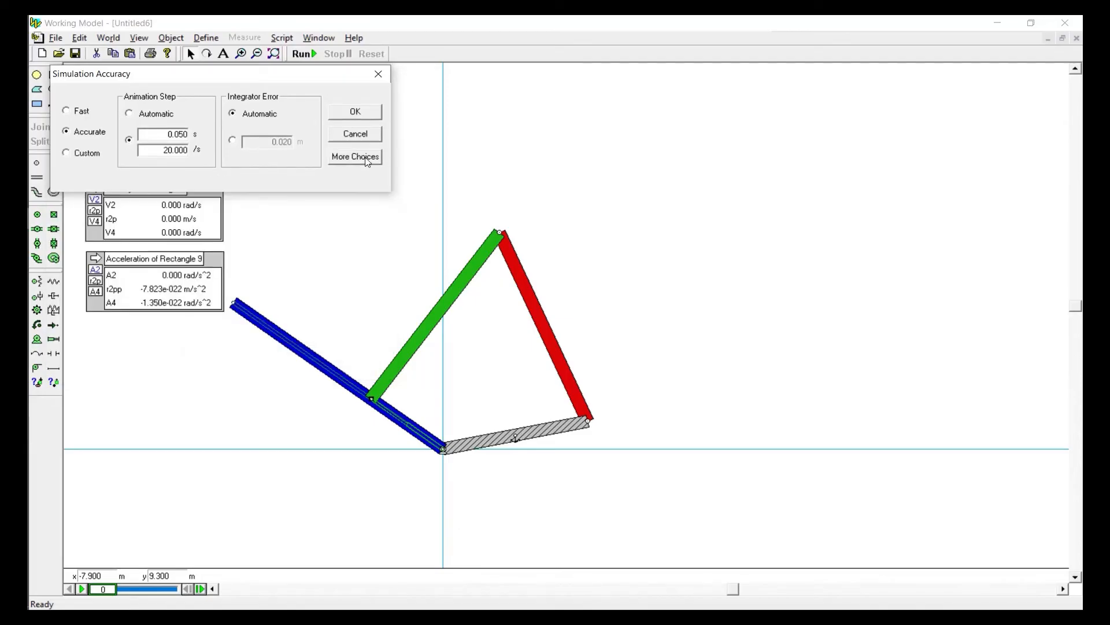
click(367, 162)
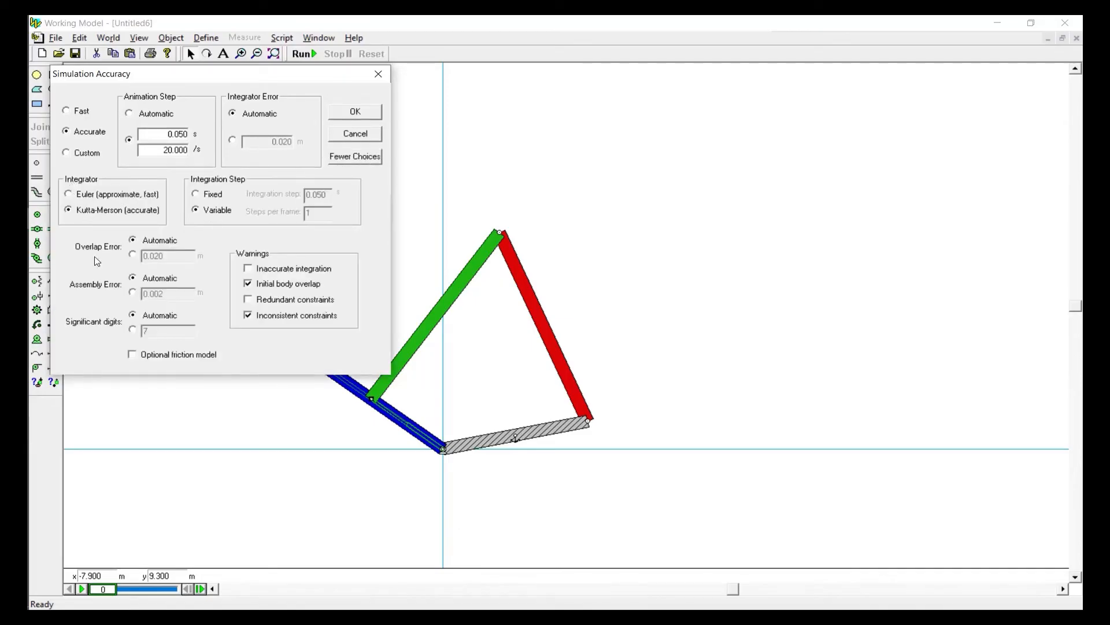
click(93, 199)
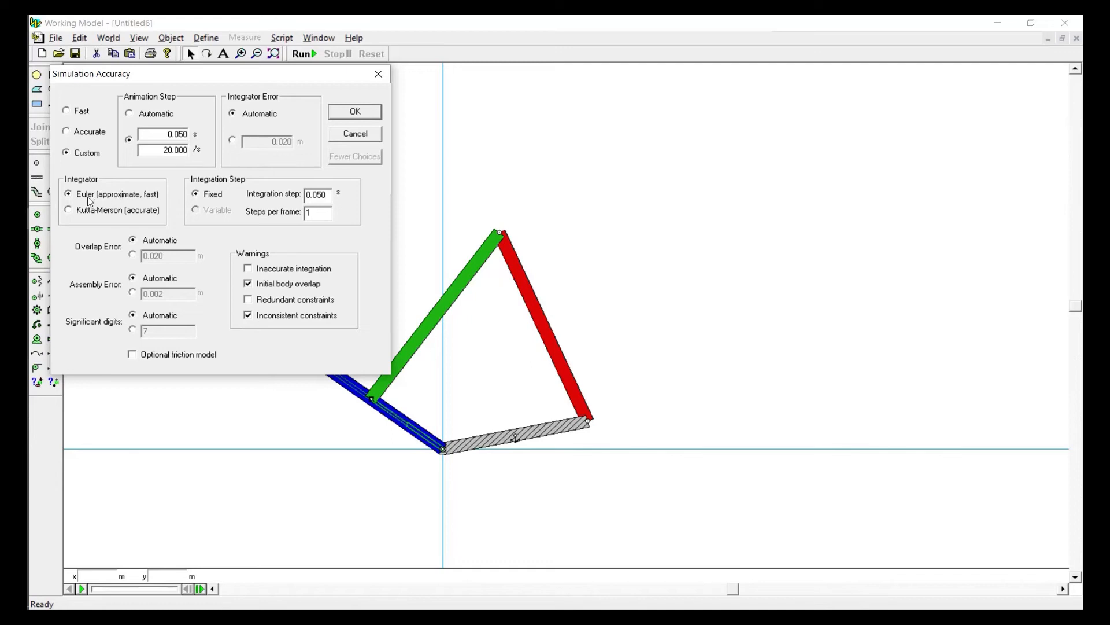
click(105, 211)
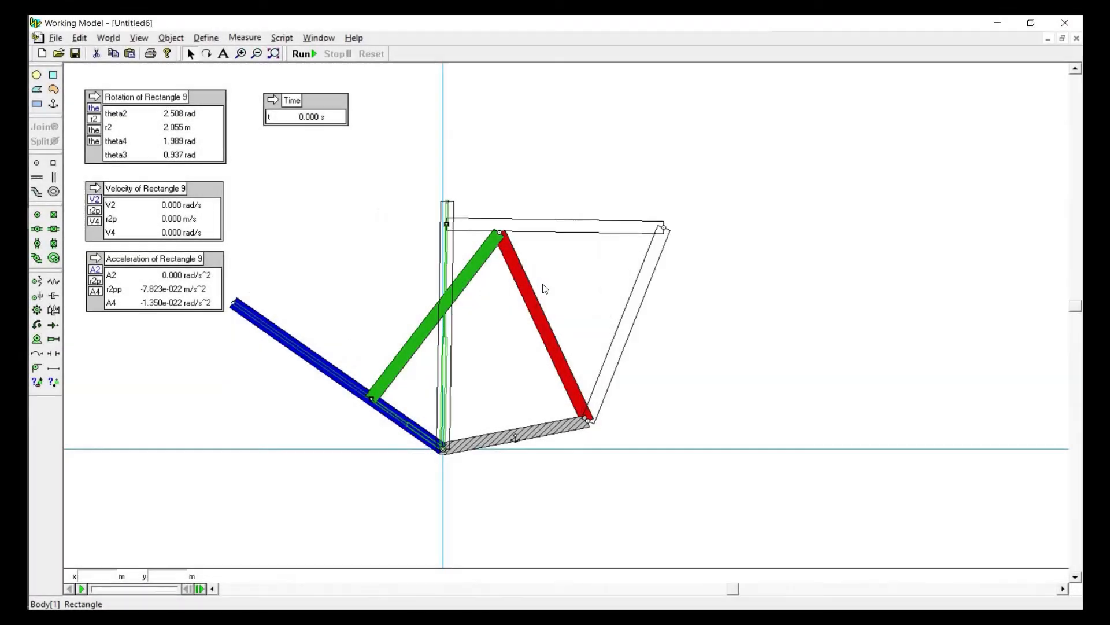
Swing the linkage through its range by moving the green link to the slotted blue link's outer end and back
drag(542, 284, 481, 291)
drag(410, 278, 495, 205)
click(527, 215)
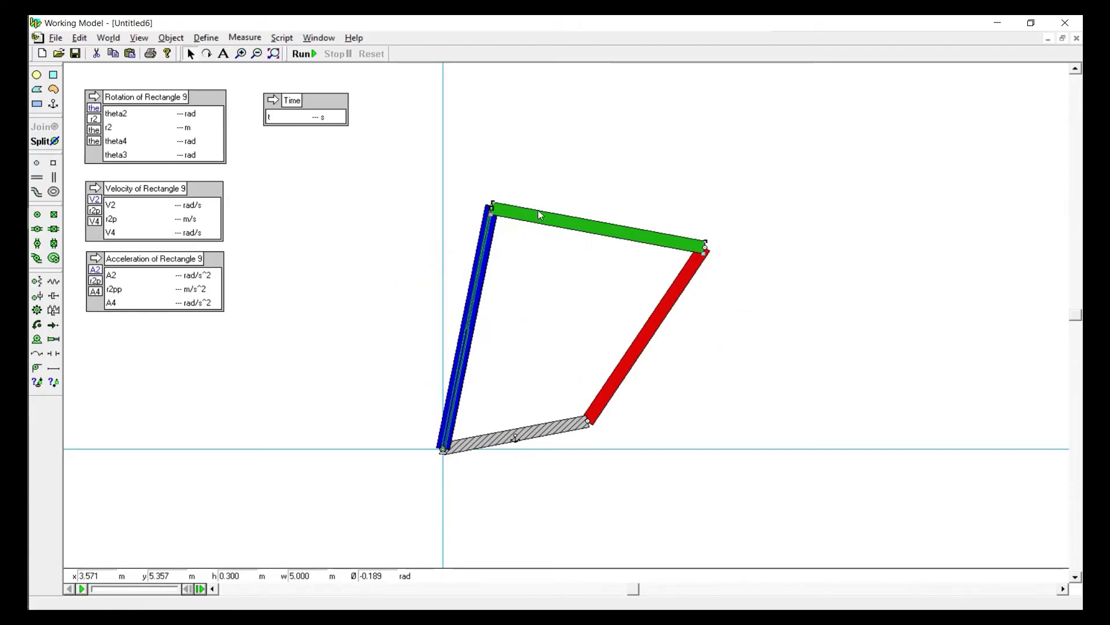
drag(536, 218, 311, 334)
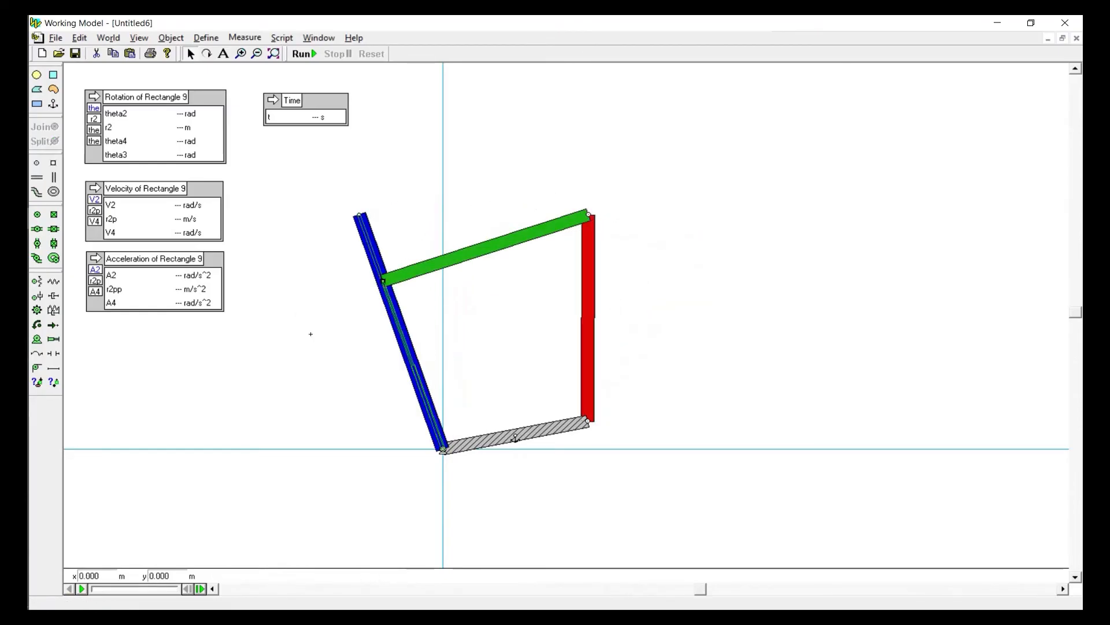
Draw a test rod about 3.4 m long and a separator about 3 m long in the empty space beside the linkage
click(54, 368)
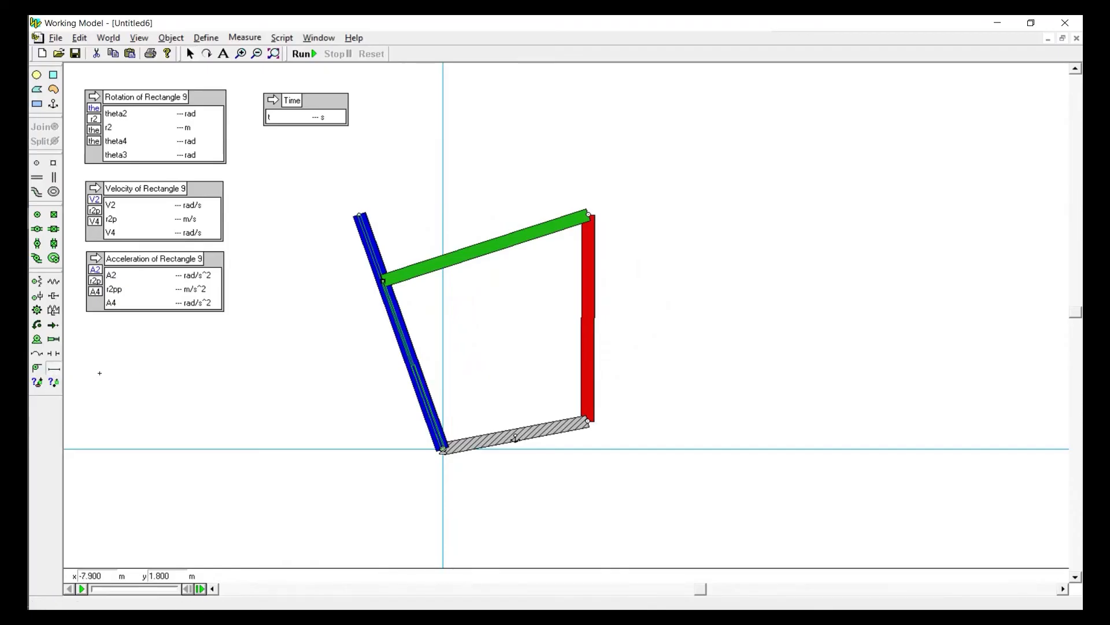
drag(100, 373, 248, 368)
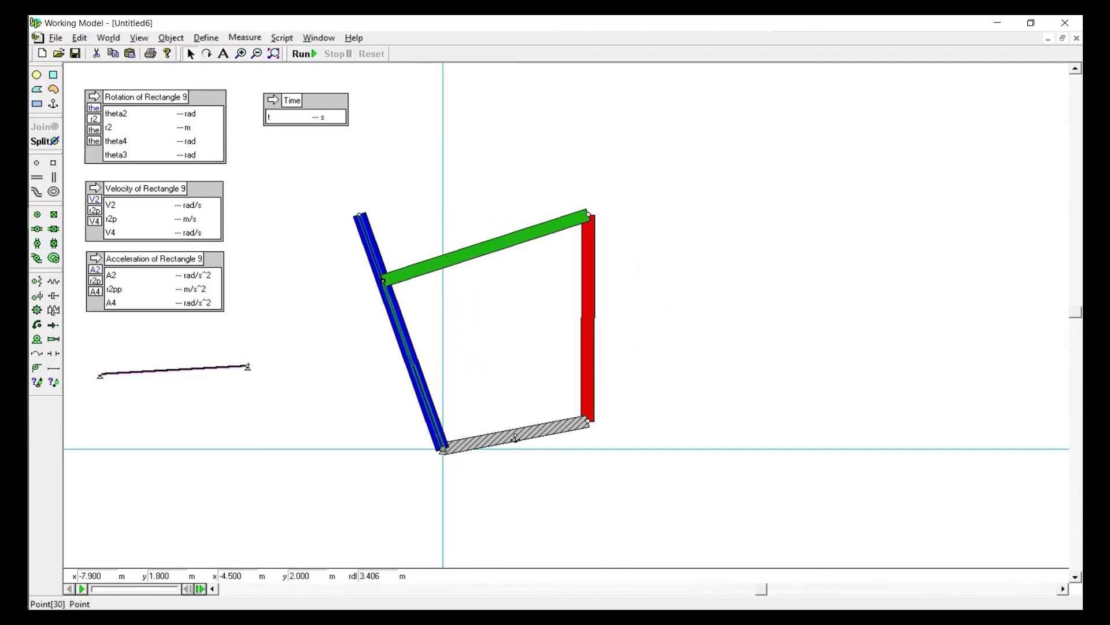
click(53, 366)
mouse_move(118, 409)
mouse_down()
mouse_move(185, 421)
mouse_move(247, 400)
mouse_up()
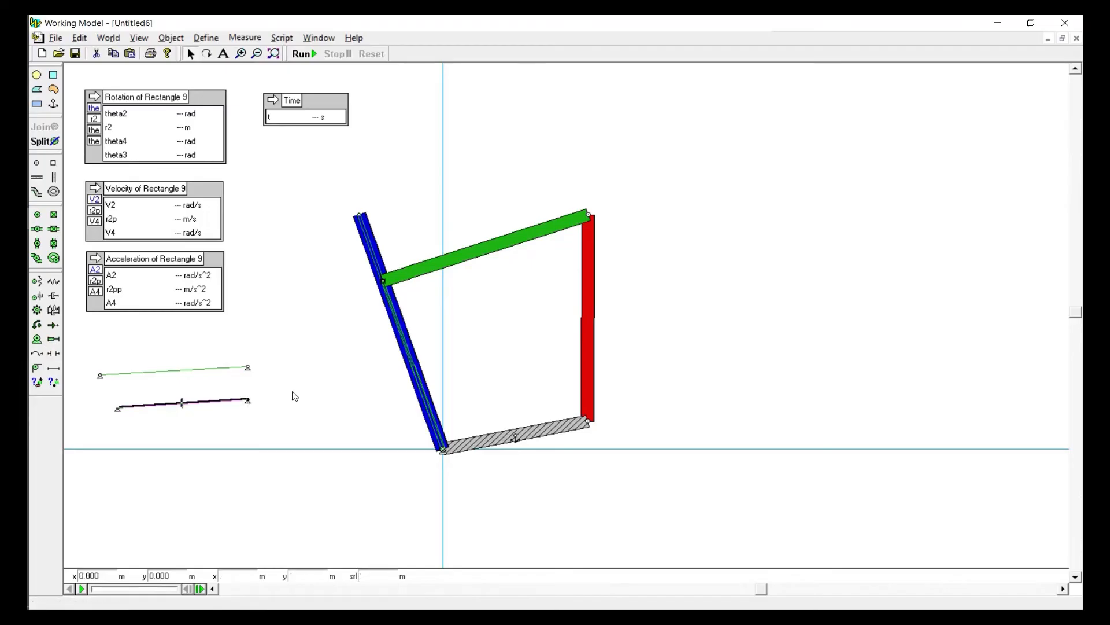
click(295, 396)
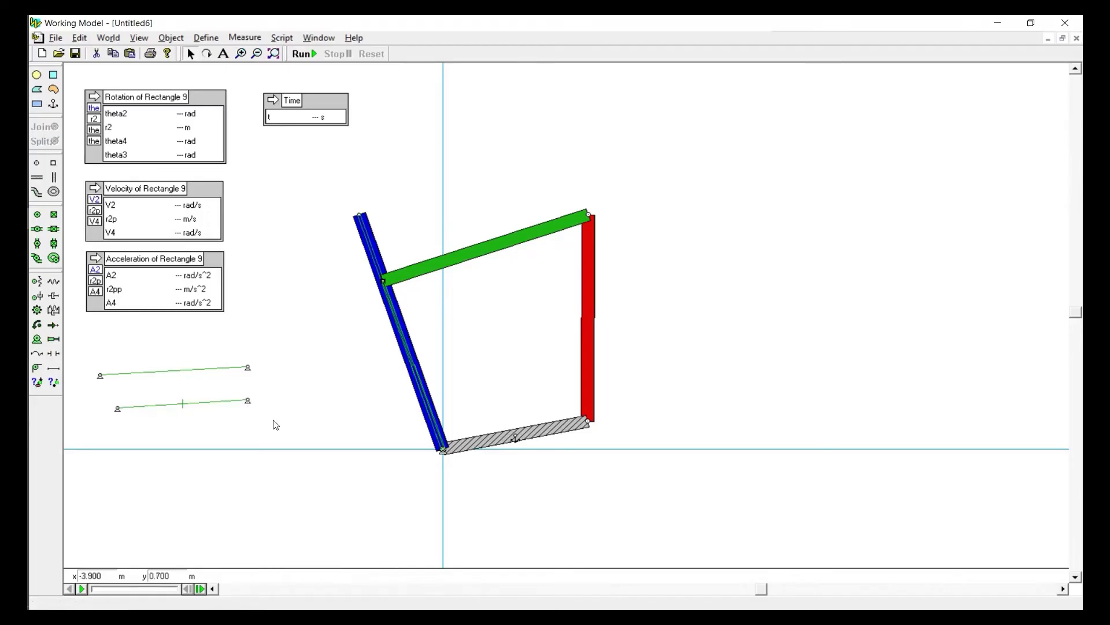
Compare the test rod with the separator below it and delete the rod
click(198, 375)
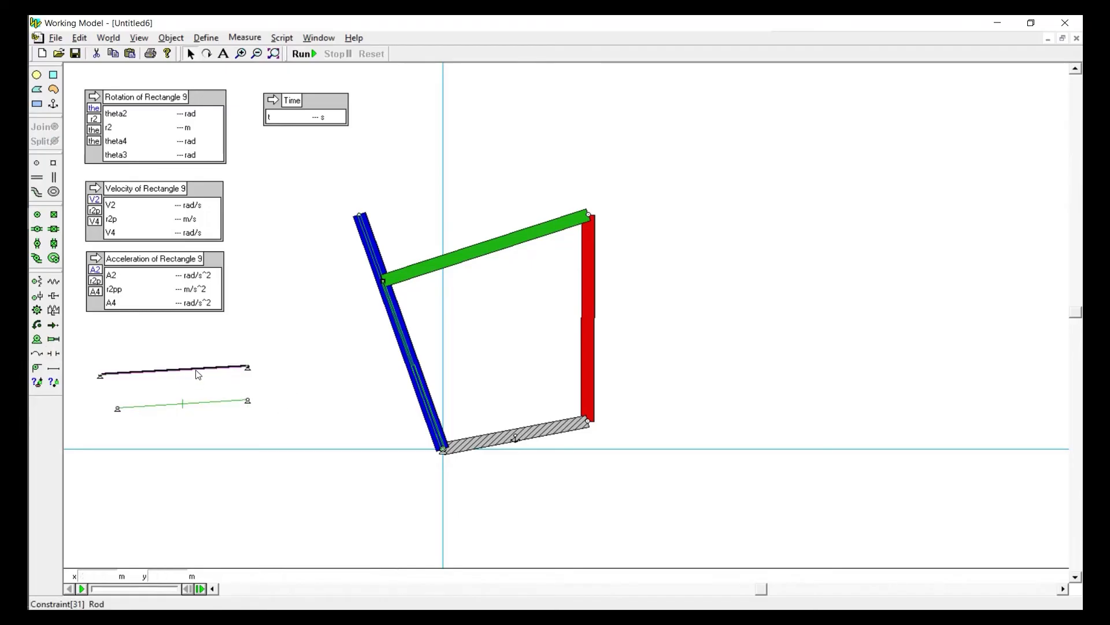
click(202, 406)
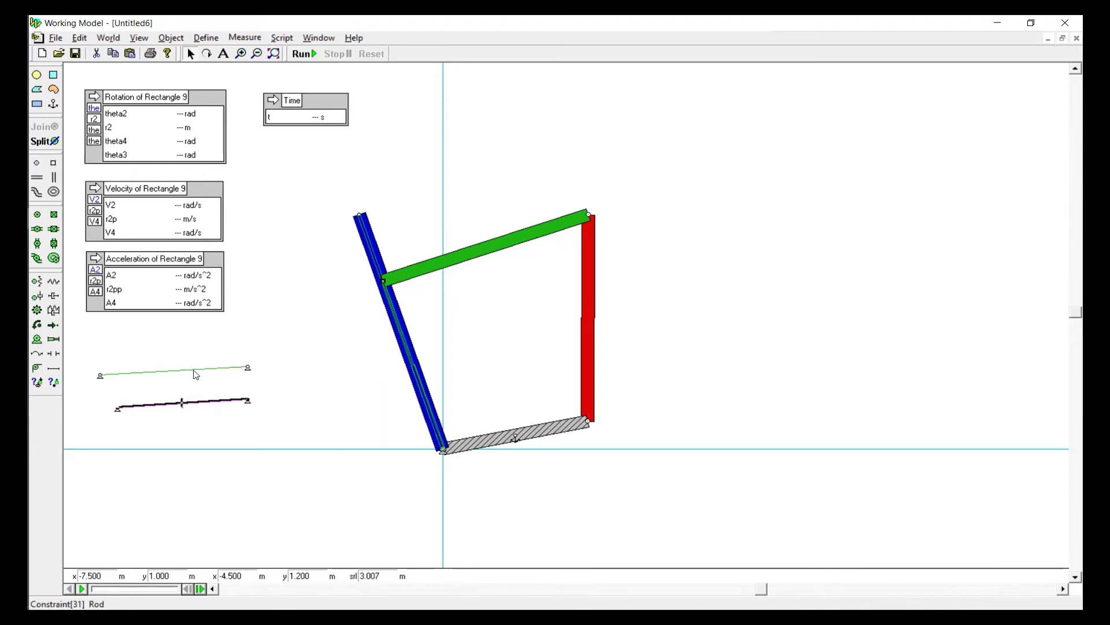
click(196, 374)
key(Delete)
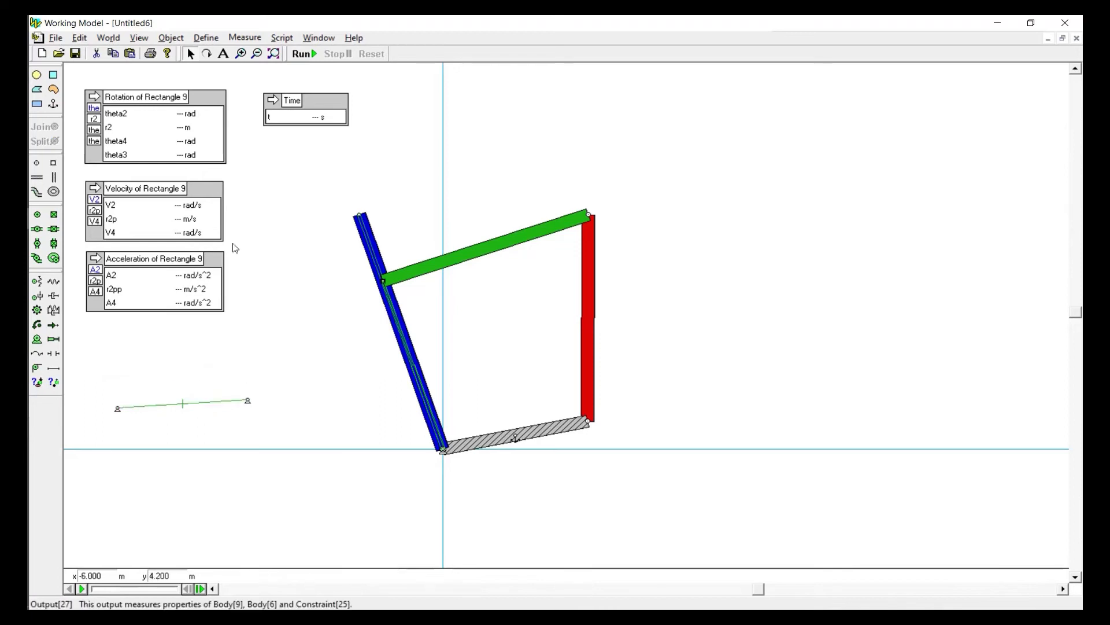
Swing the green link's slot pin close to the blue link's outer end and delete the test separator
drag(408, 276, 494, 227)
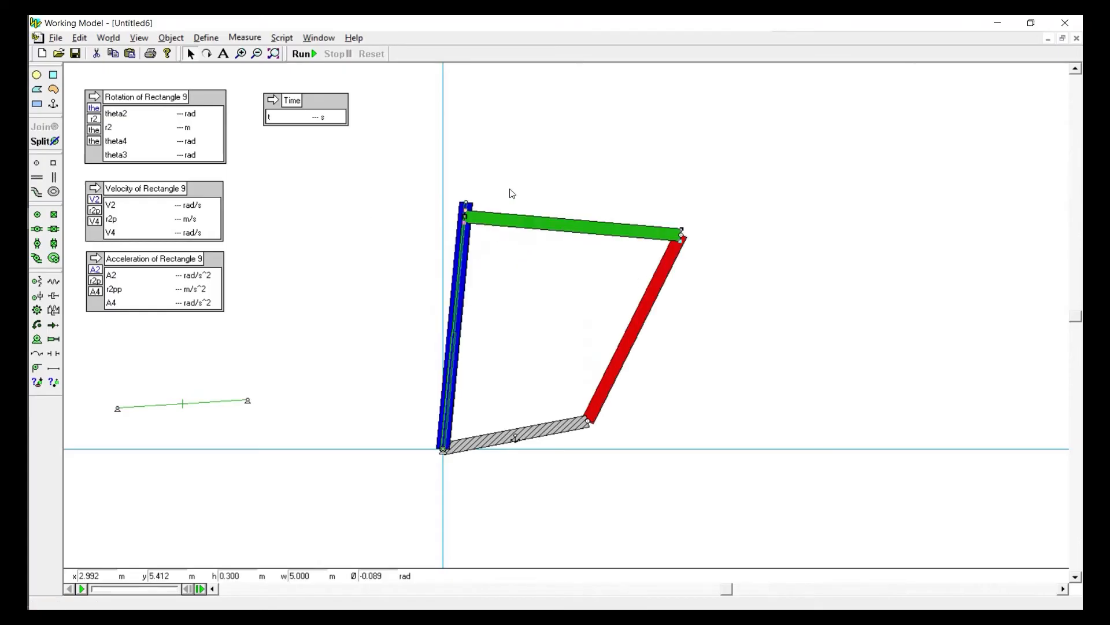
click(508, 191)
click(168, 408)
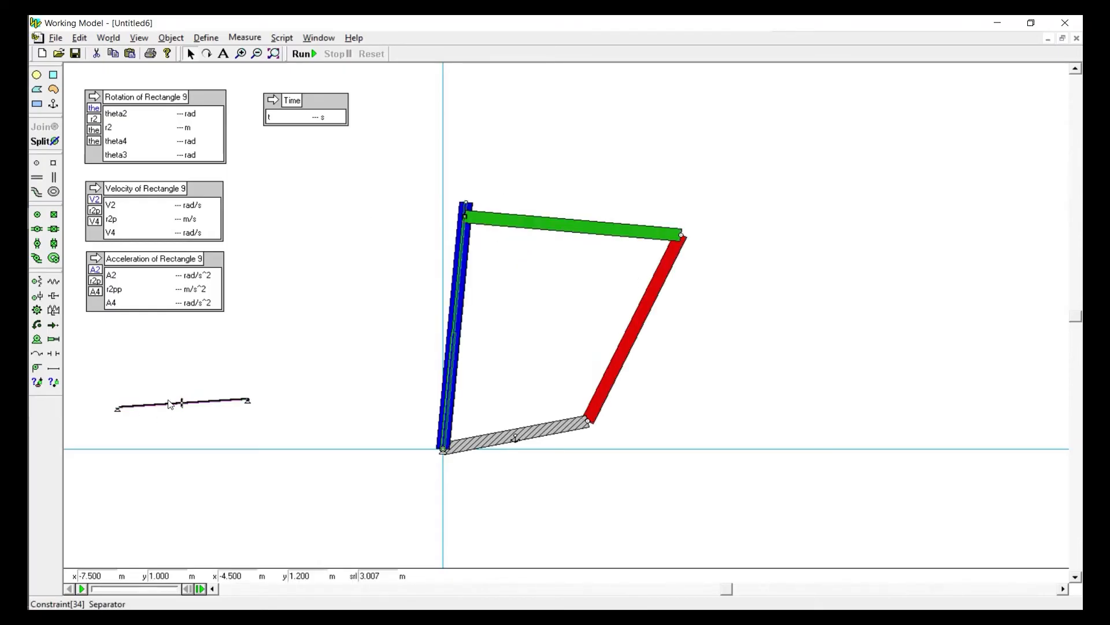
key(Delete)
Add a separator about 0.42 m long between the green link near its slot pin and the blue link's outer end, and swing the linkage back
click(53, 353)
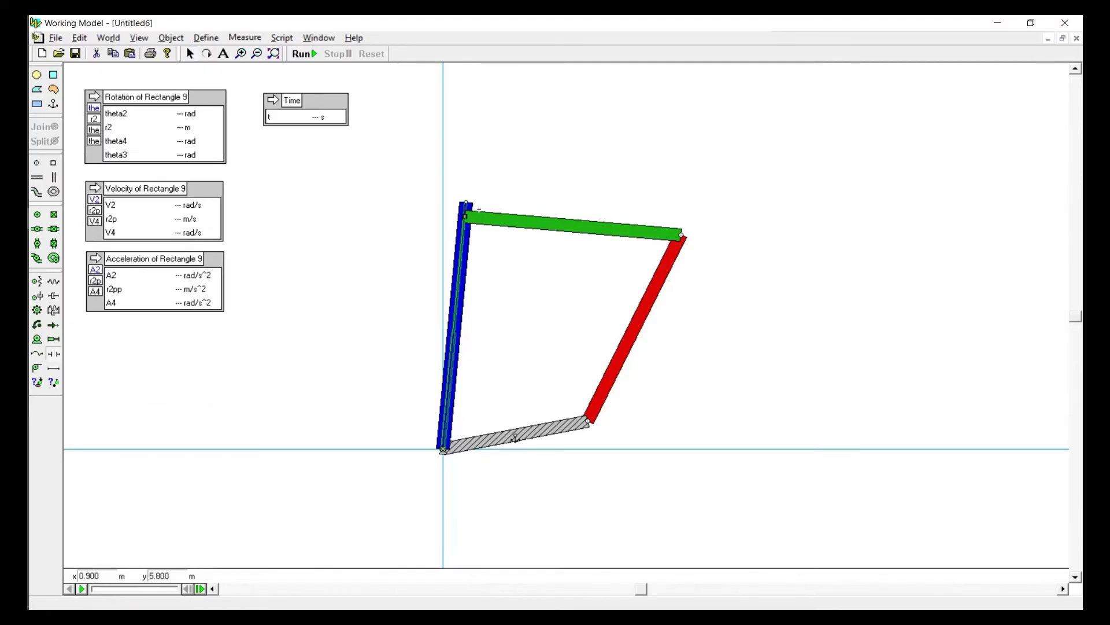
click(482, 218)
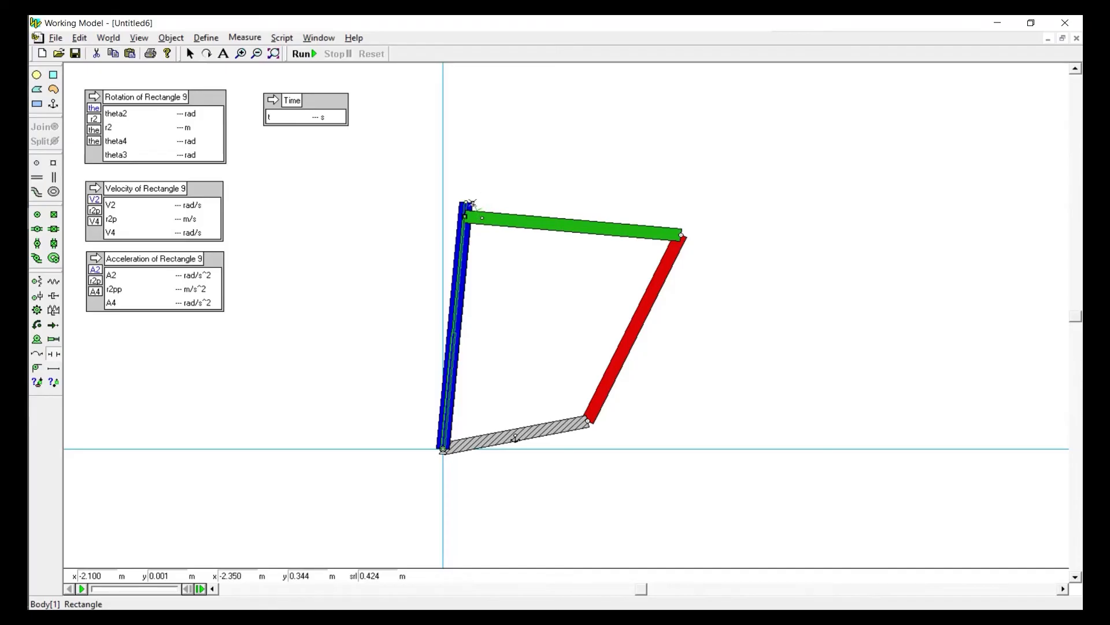
click(473, 204)
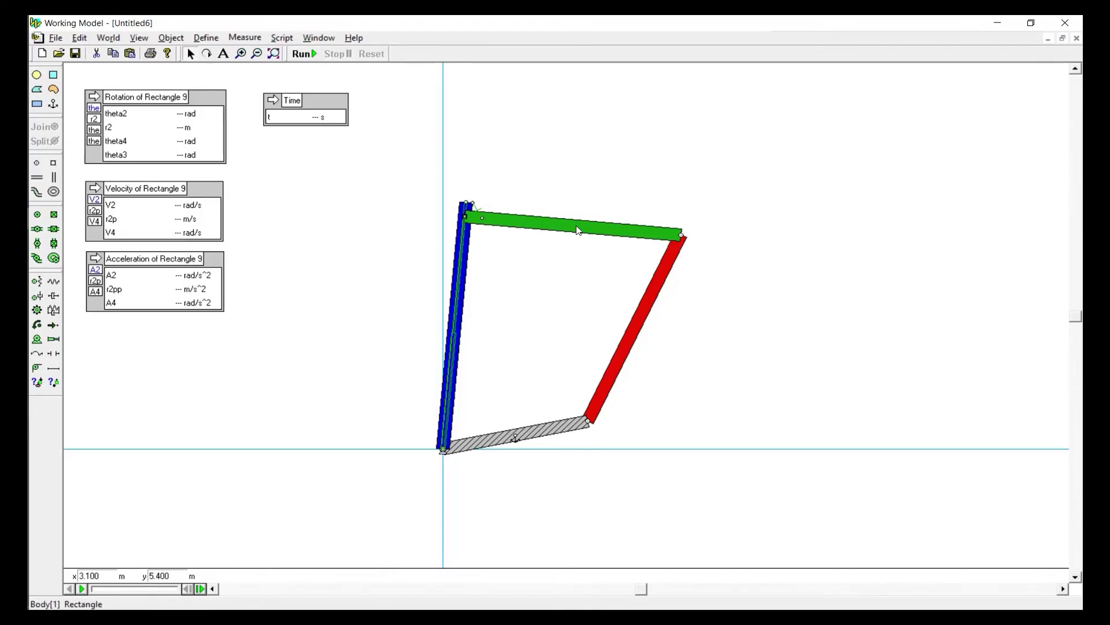
drag(578, 228, 282, 300)
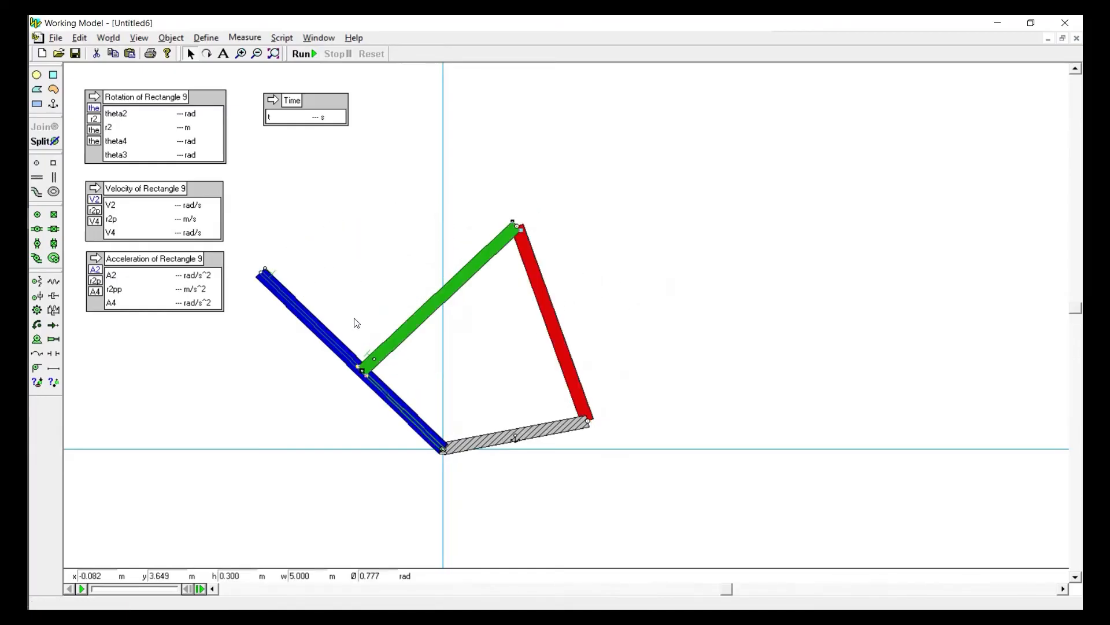
click(370, 354)
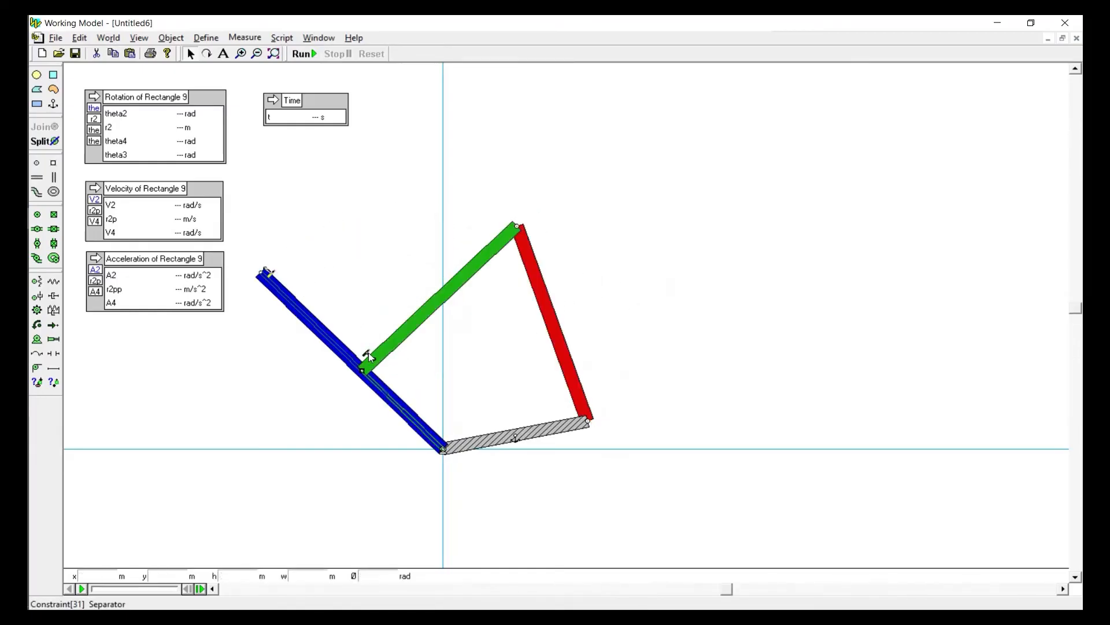
click(381, 270)
Run the simulation past the constraint warning, reset it, run it again to check the separator, and reset
click(305, 56)
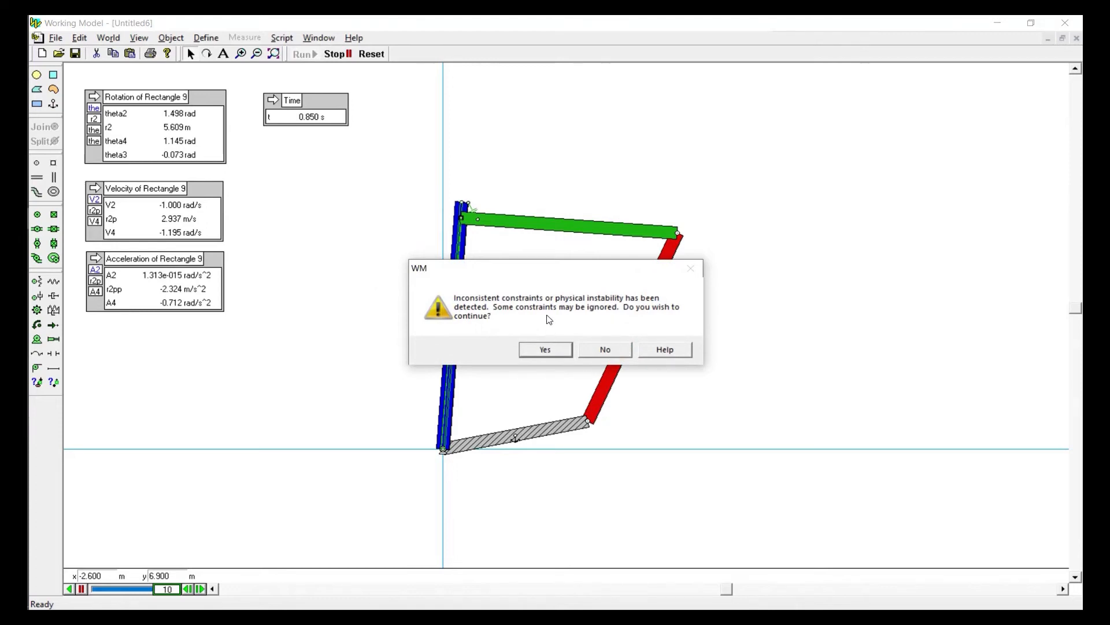
click(545, 350)
click(371, 54)
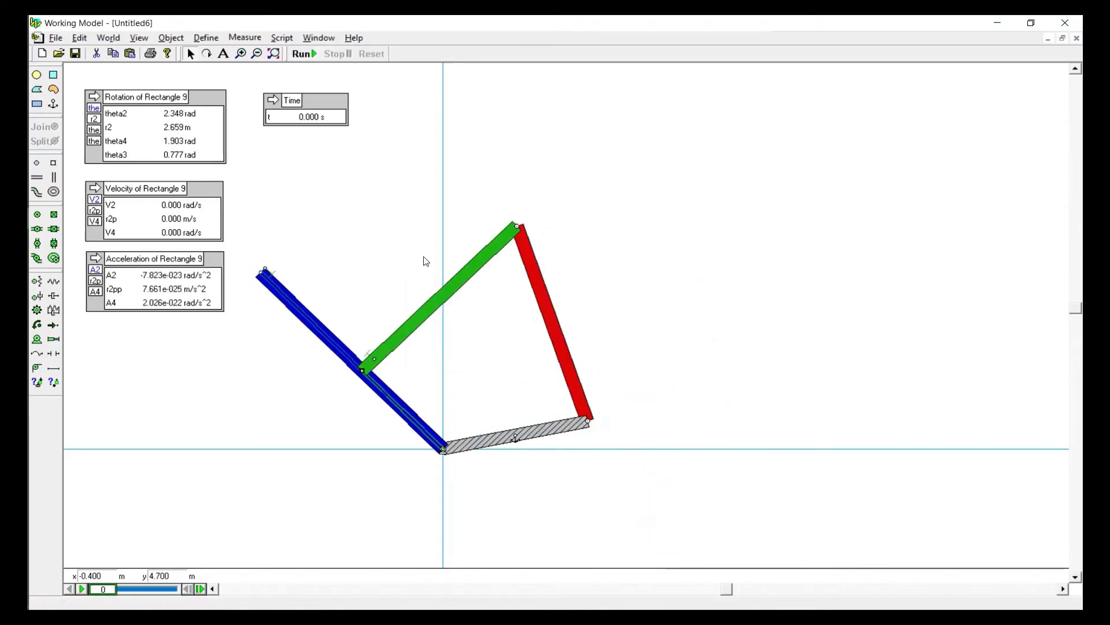
click(302, 54)
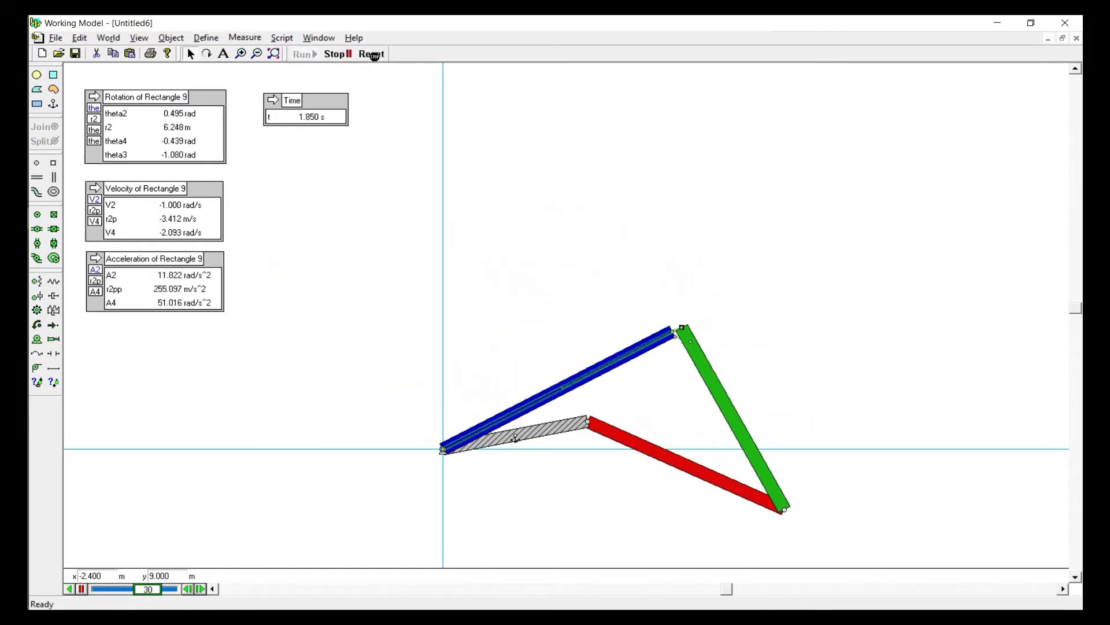
click(373, 54)
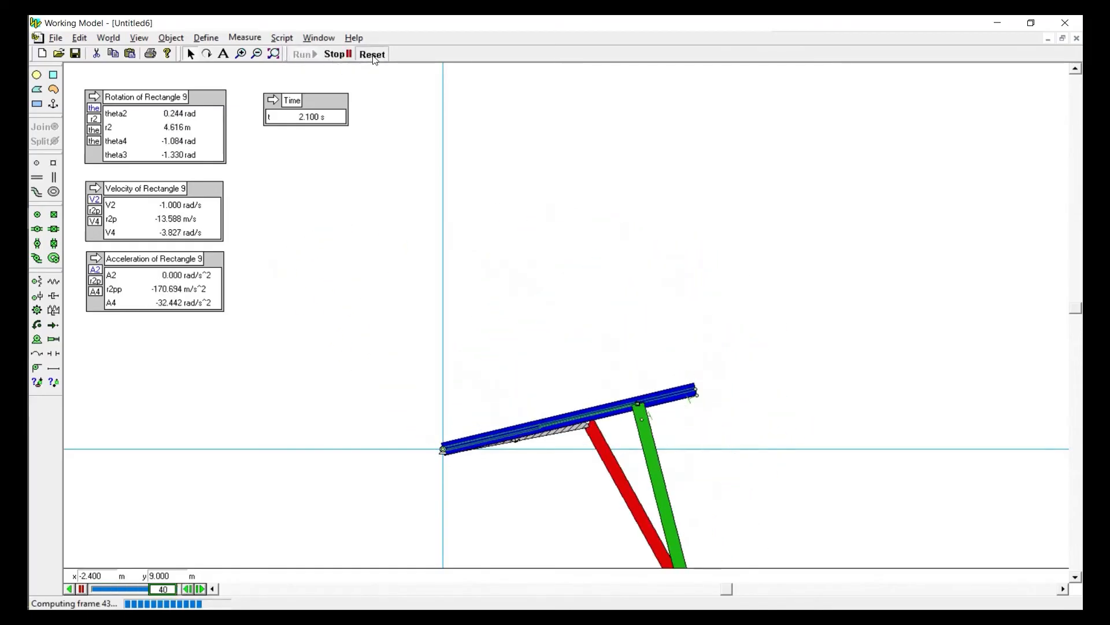
Move the green link's slot pin down to the blue link's pivot and back to mid-slot to check its travel
drag(388, 346, 375, 492)
drag(447, 316, 446, 358)
drag(518, 323, 612, 333)
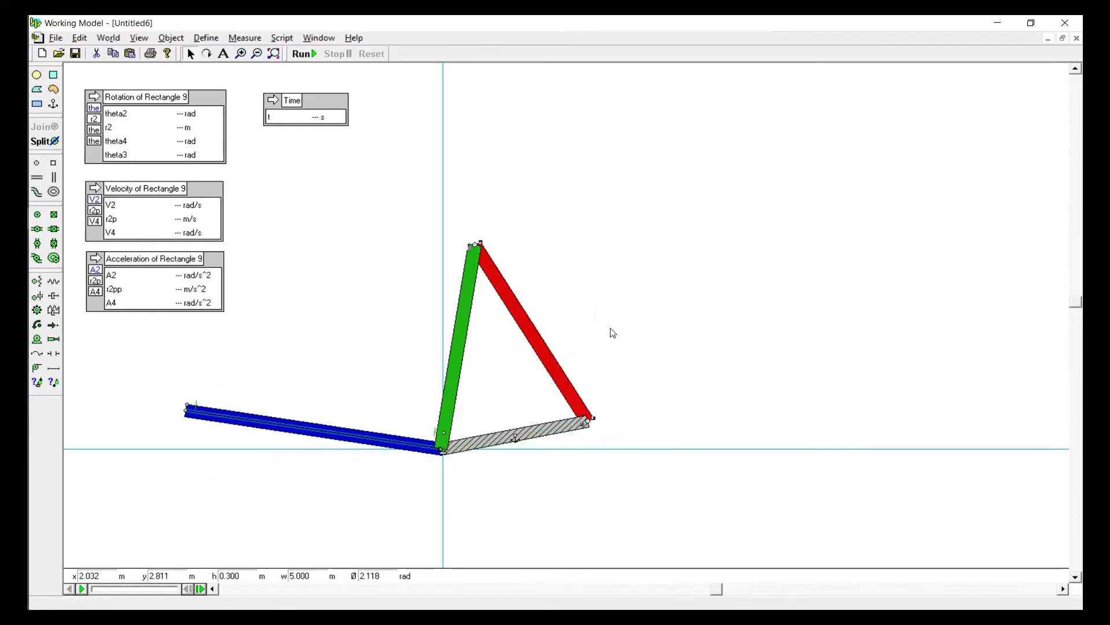
drag(425, 344, 397, 353)
click(359, 278)
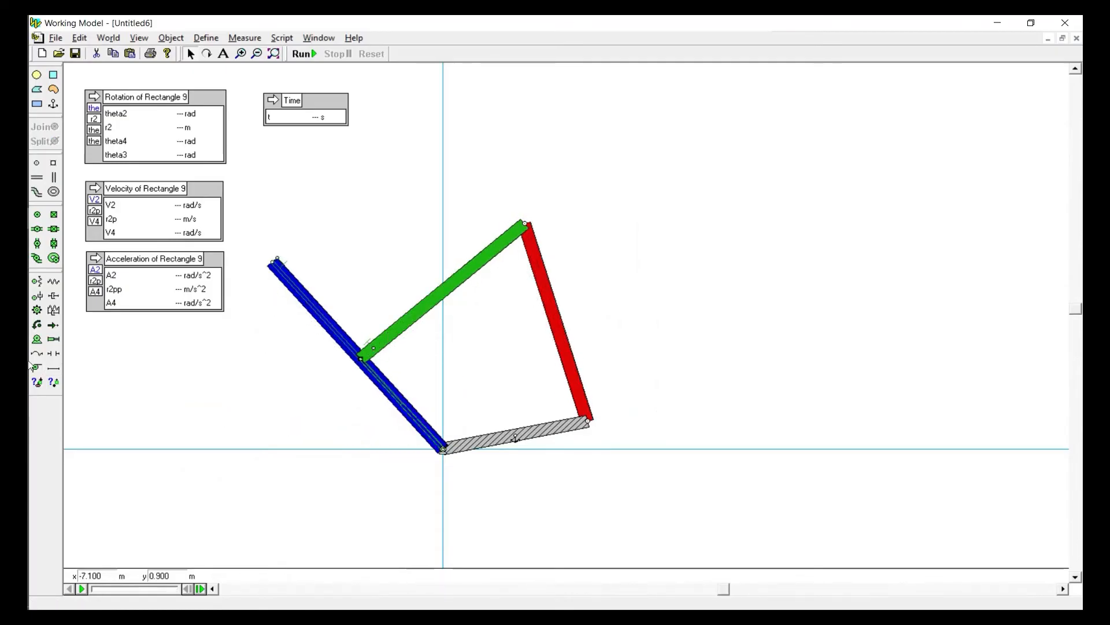
Add a second separator about 2.76 m long from the green link's slot end to near the origin, and swing the linkage upright
click(59, 355)
drag(370, 357, 451, 442)
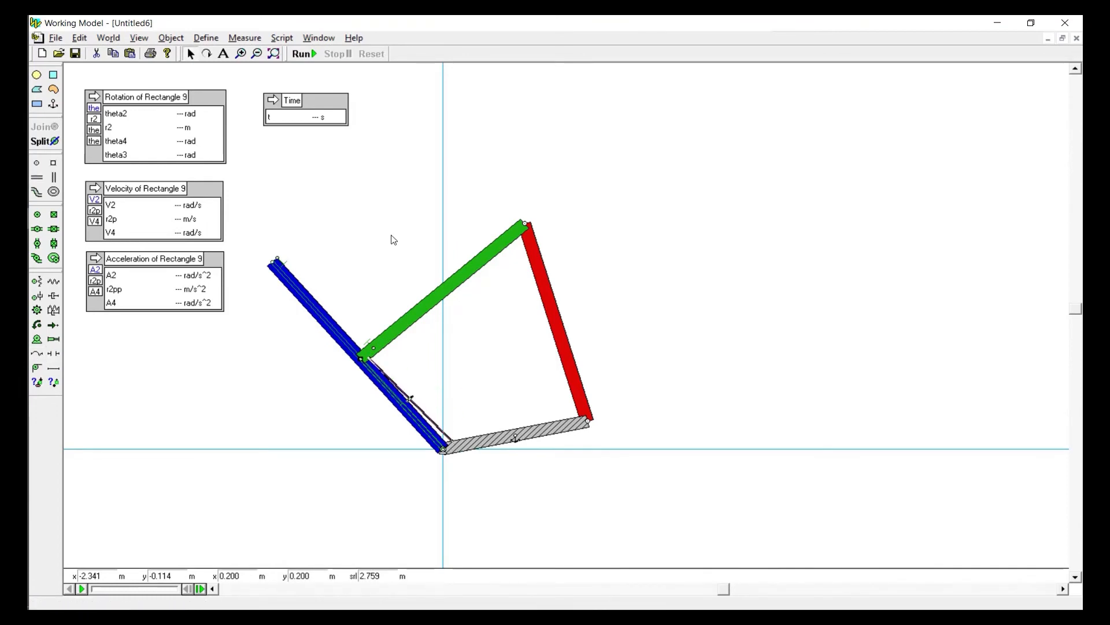
drag(397, 328, 546, 311)
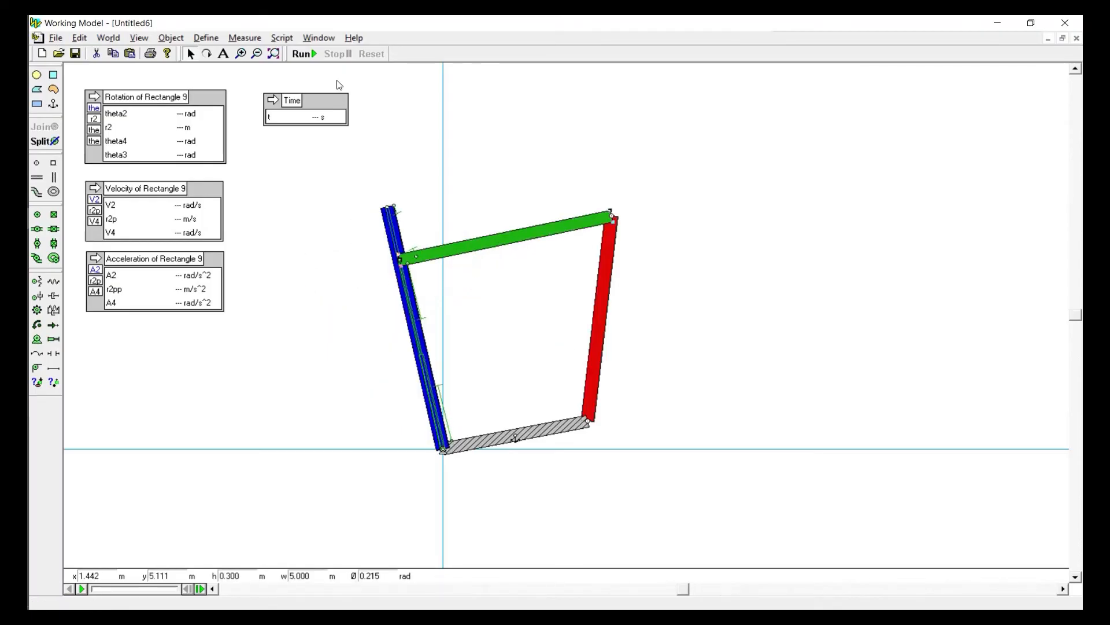
Run the simulation with both separators, decline to continue past the constraint warning, and reset
click(305, 53)
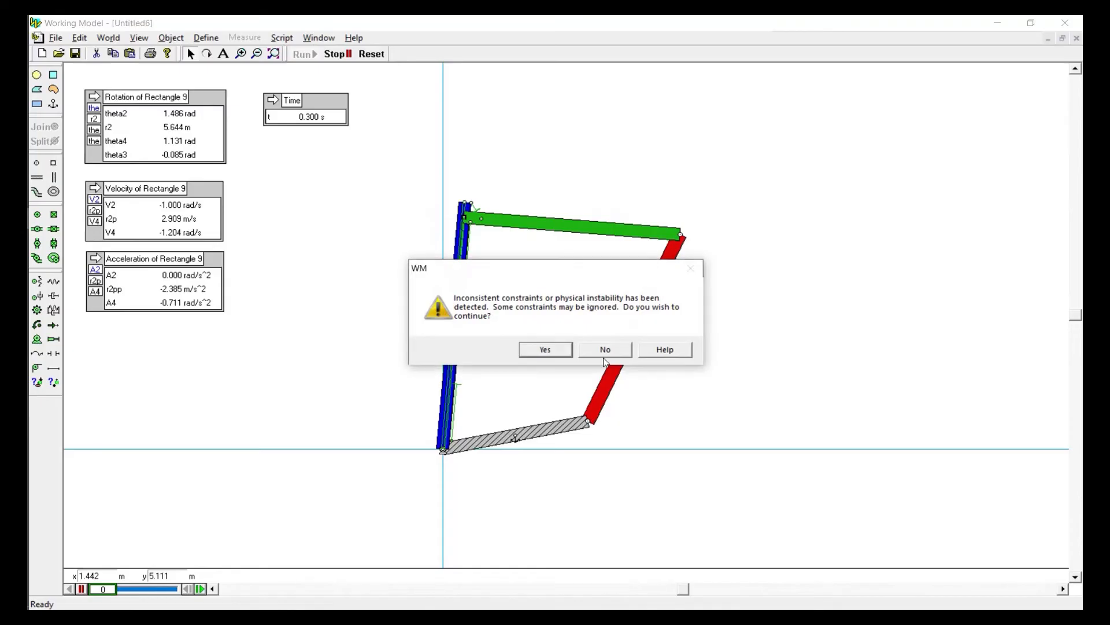
click(613, 355)
click(371, 54)
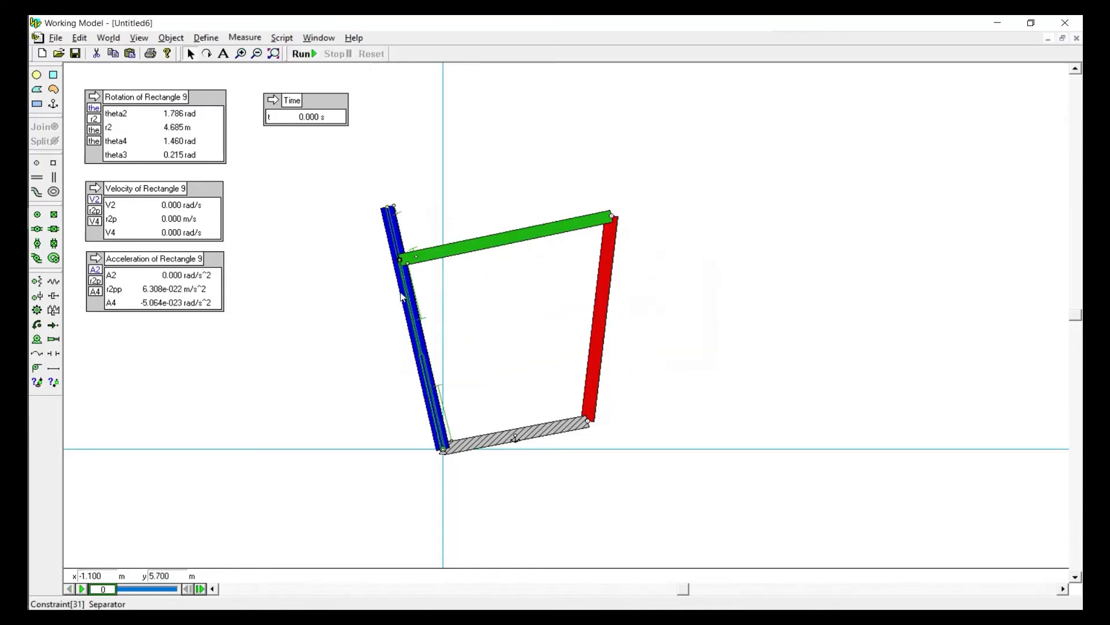
Set the velocity of the motor at the blue link's pivot to 1.000 rad/s
double_click(443, 450)
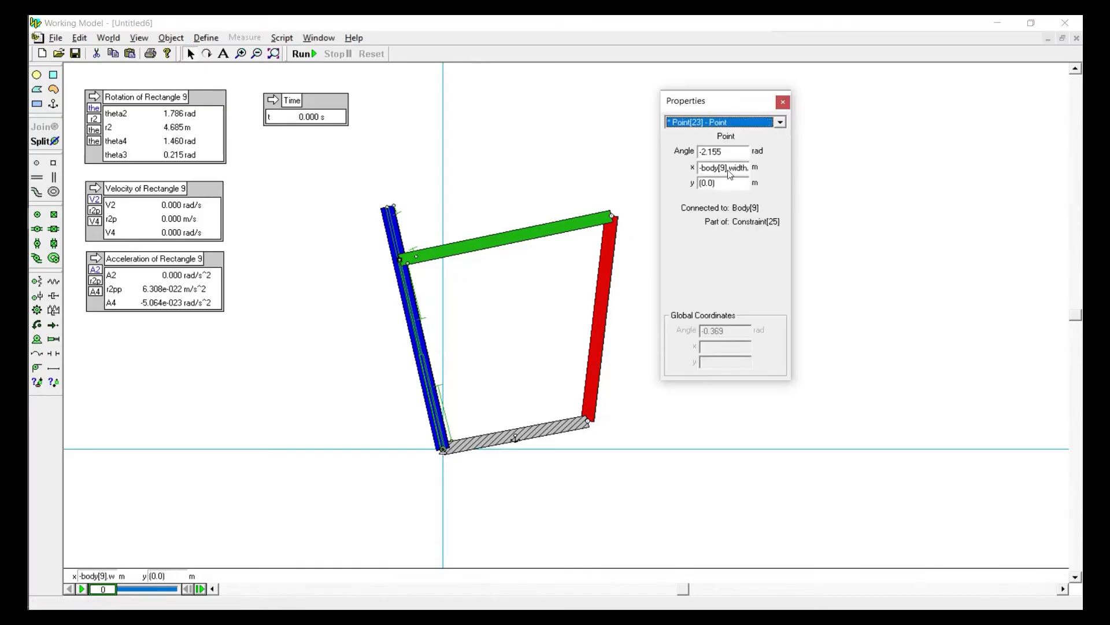
click(719, 124)
scroll(711, 232, up, 4)
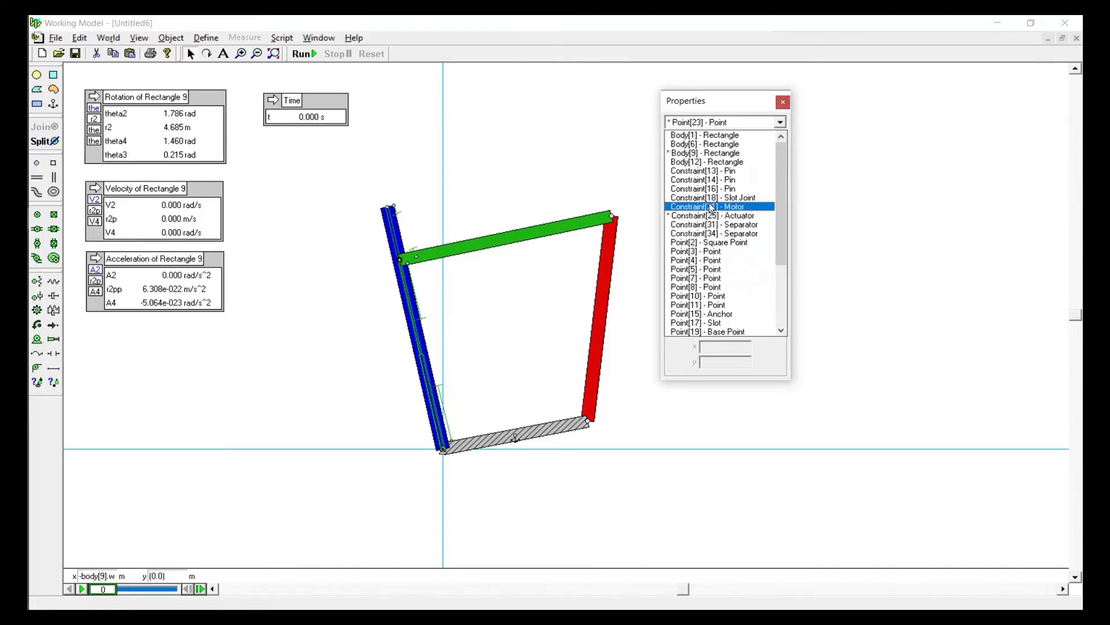
click(701, 179)
click(700, 169)
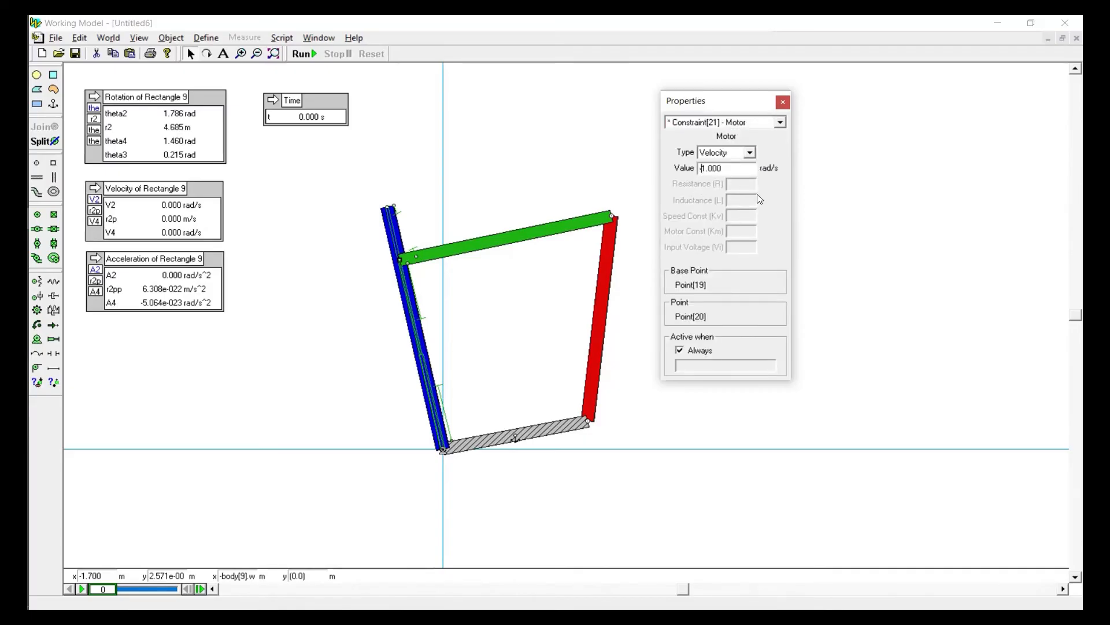
key(Delete)
click(517, 115)
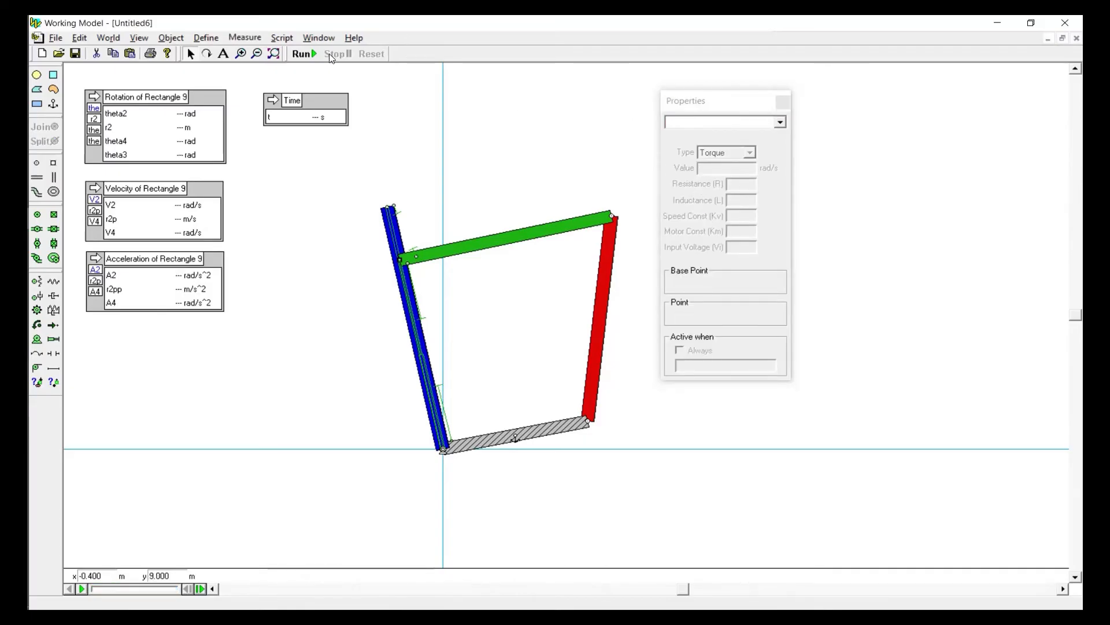
Run the simulation with the changed motor velocity, decline to continue past the constraint warning, close the properties, and reset
click(303, 54)
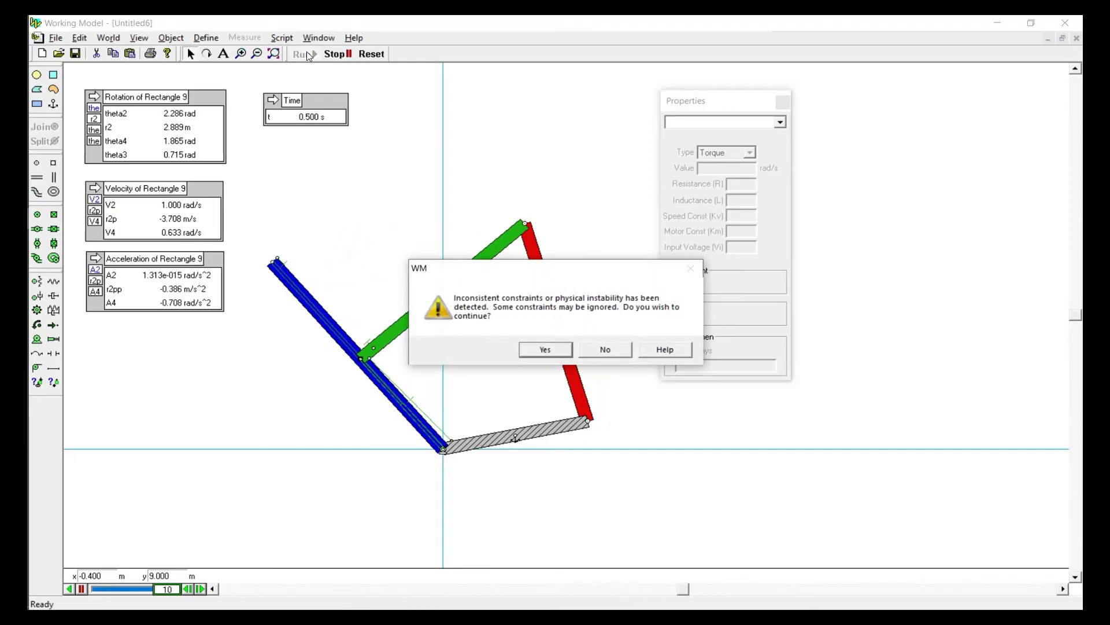
click(605, 350)
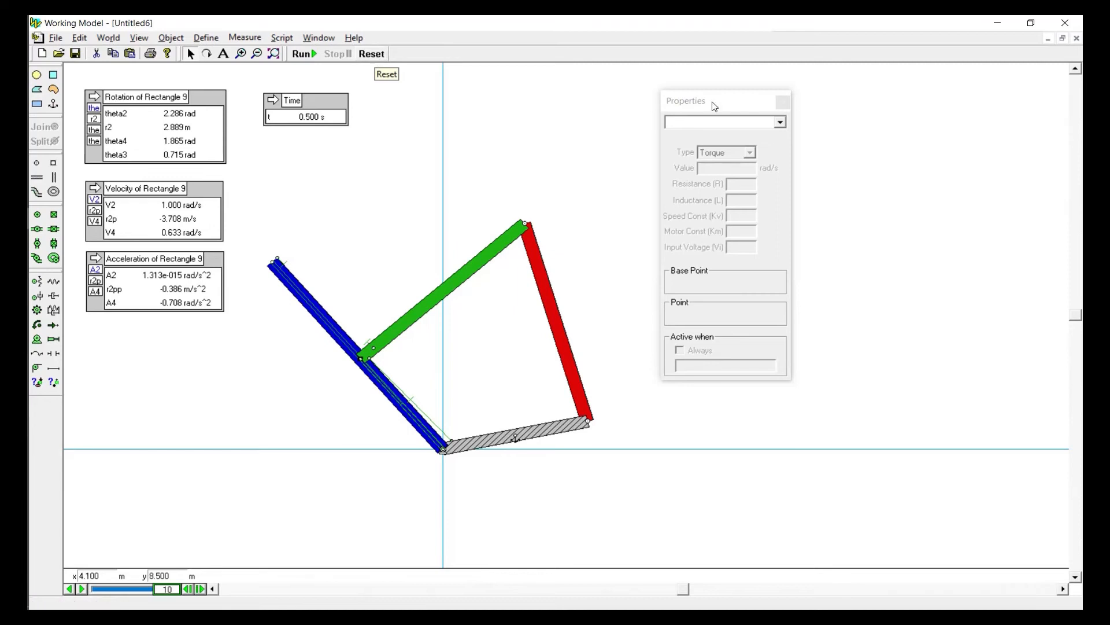
click(782, 103)
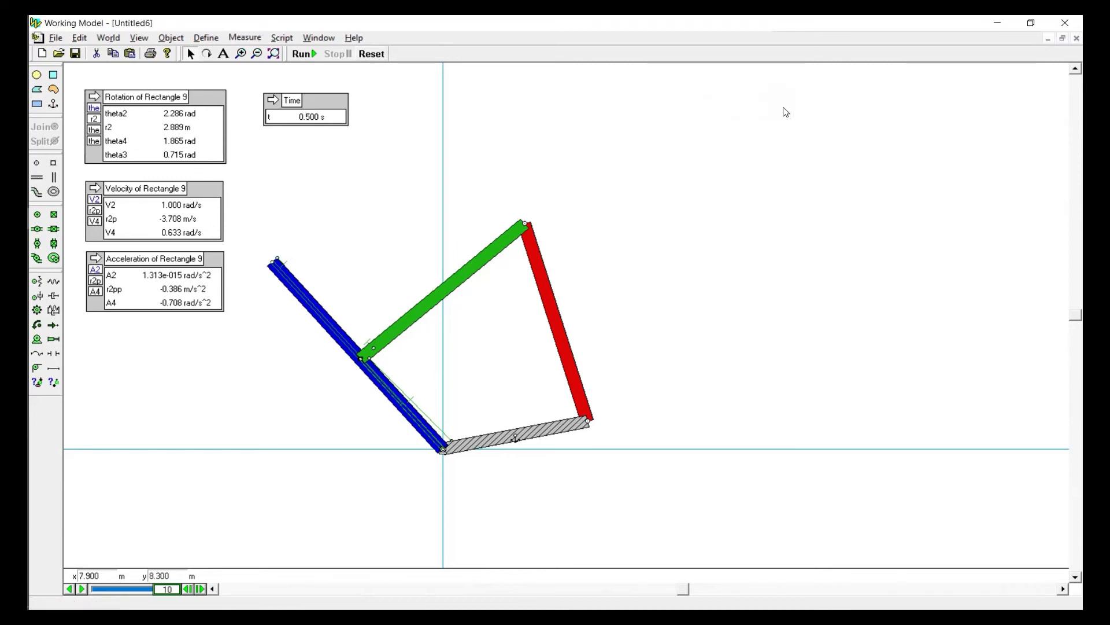
click(371, 54)
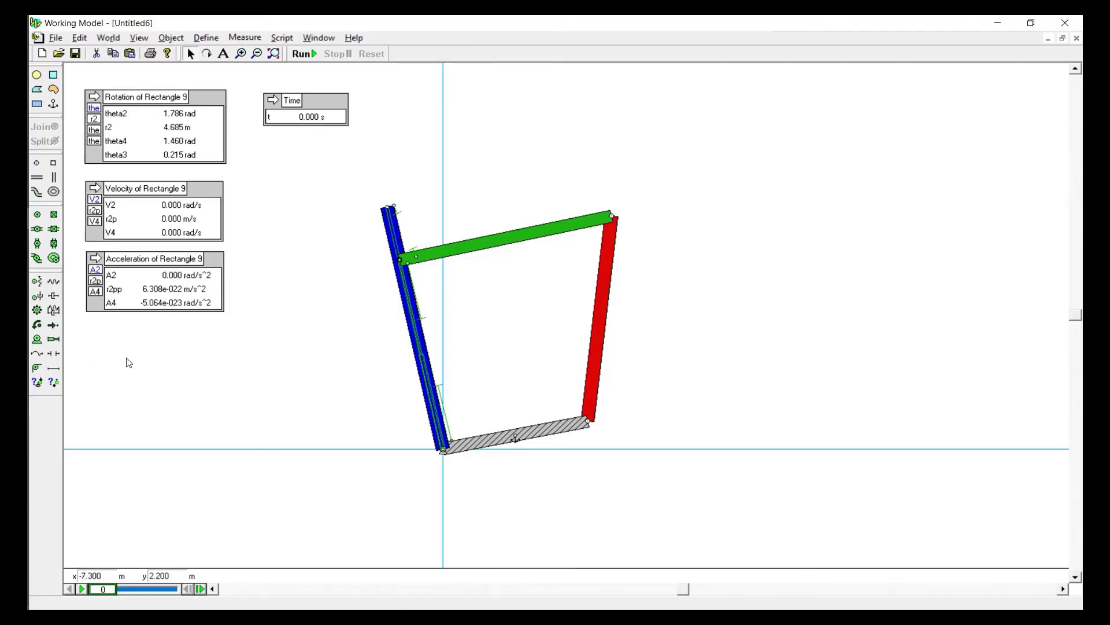
Draw a spring about 3.14 m long in the empty area below the acceleration meter and view its force law options
click(54, 281)
drag(143, 364, 278, 342)
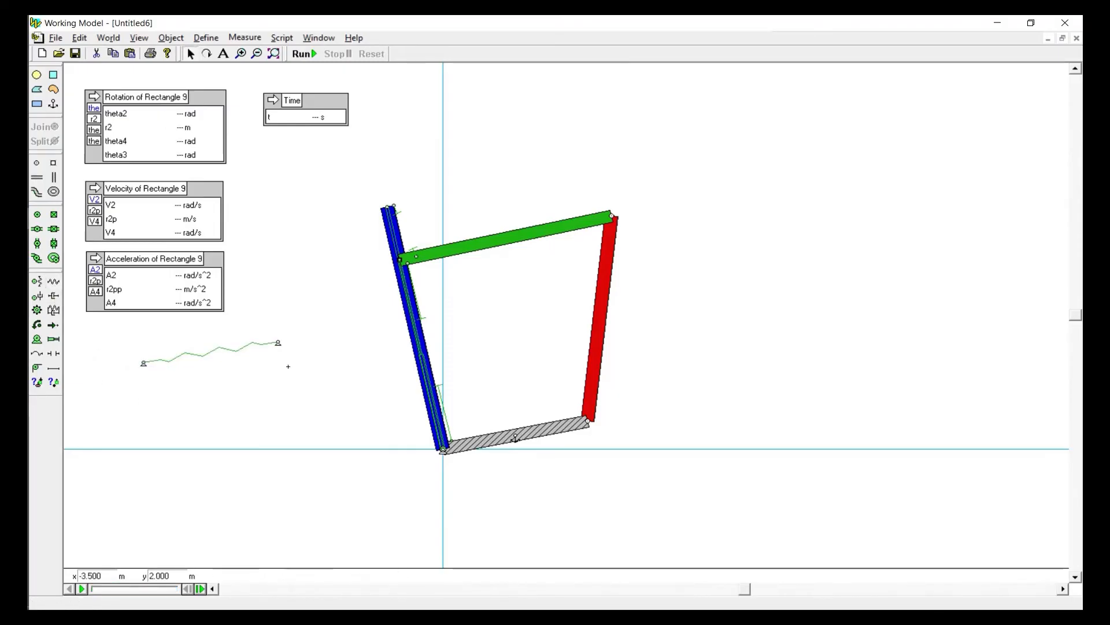
double_click(223, 352)
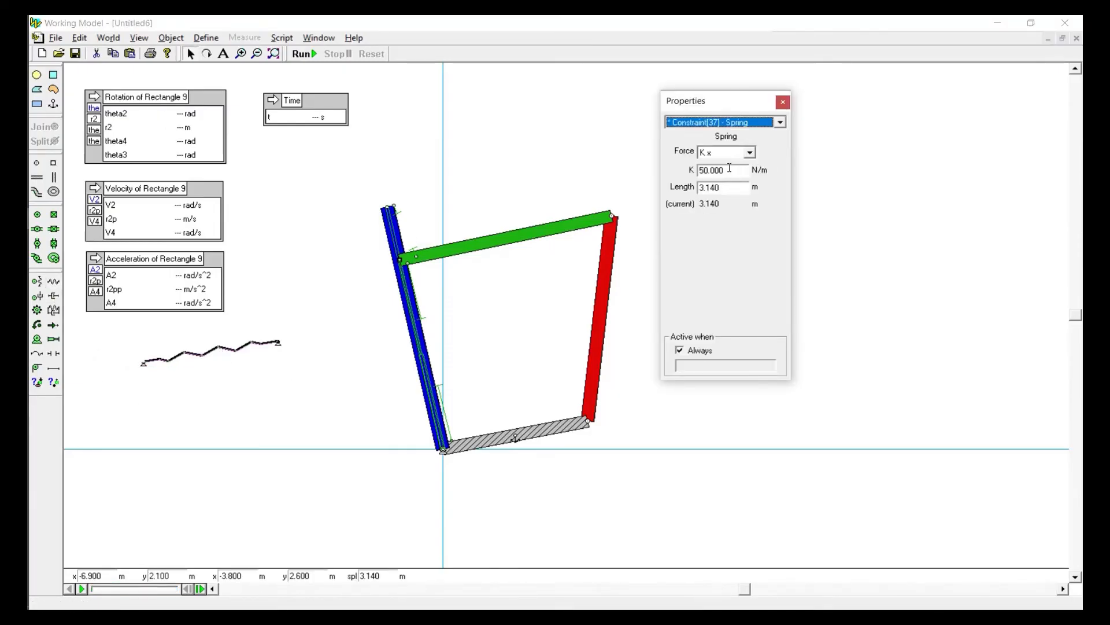
click(751, 153)
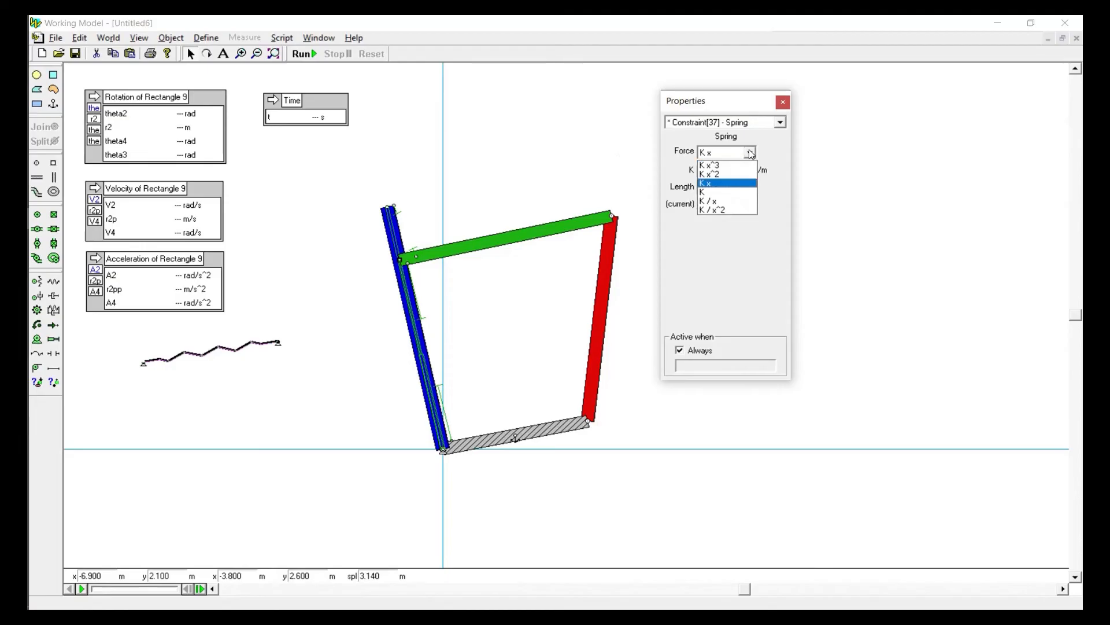
click(750, 152)
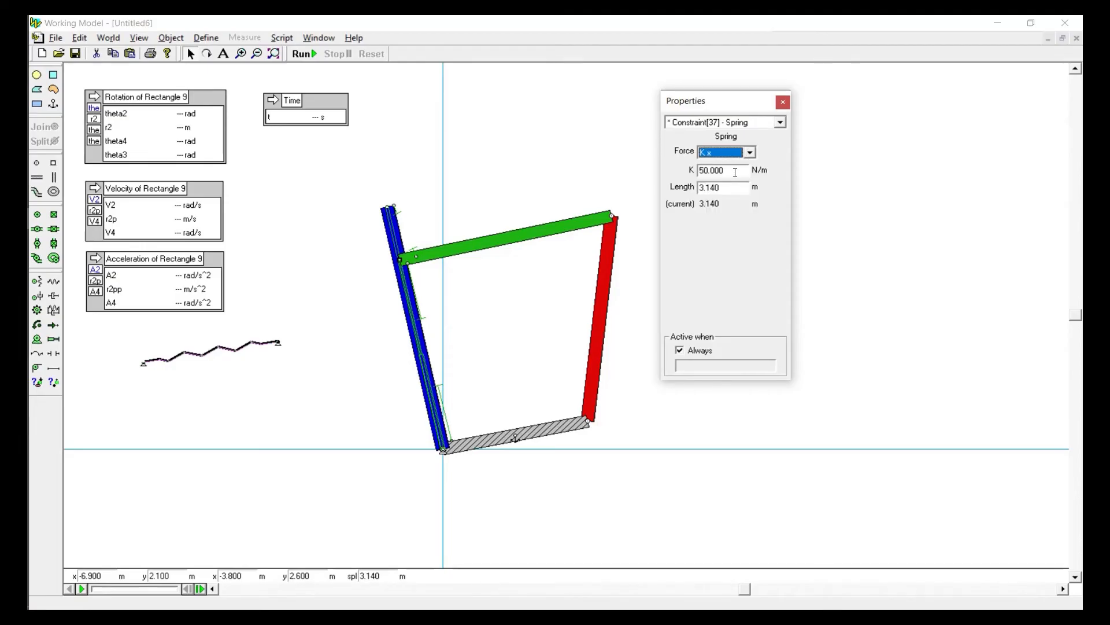
double_click(735, 172)
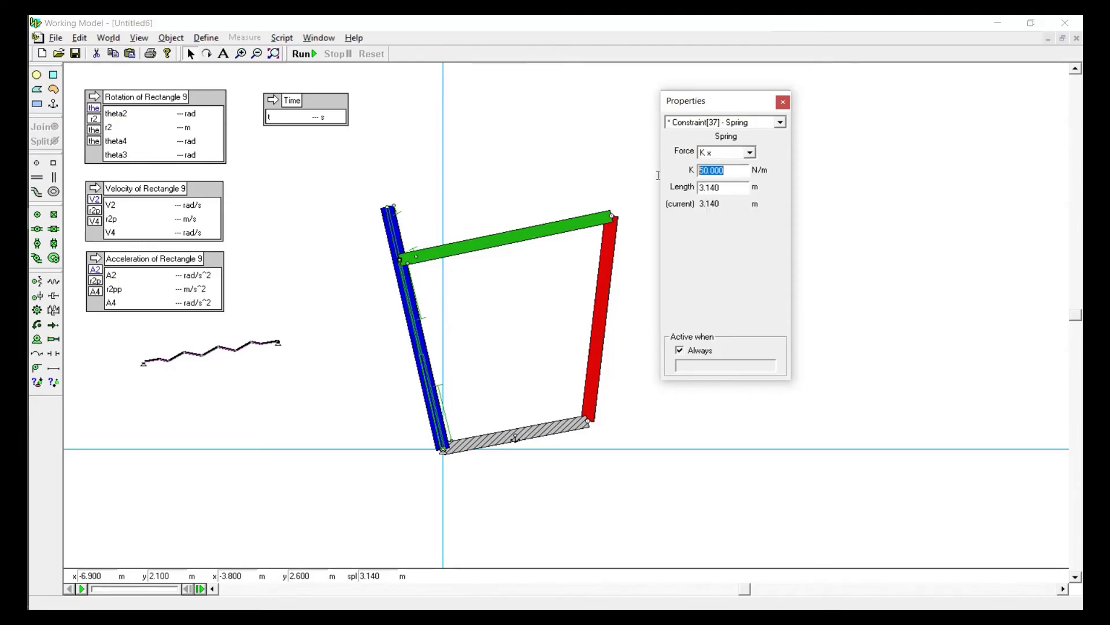
Set the sample spring's natural length to 1 m, and delete the spring
double_click(742, 188)
text(1)
click(743, 173)
click(236, 351)
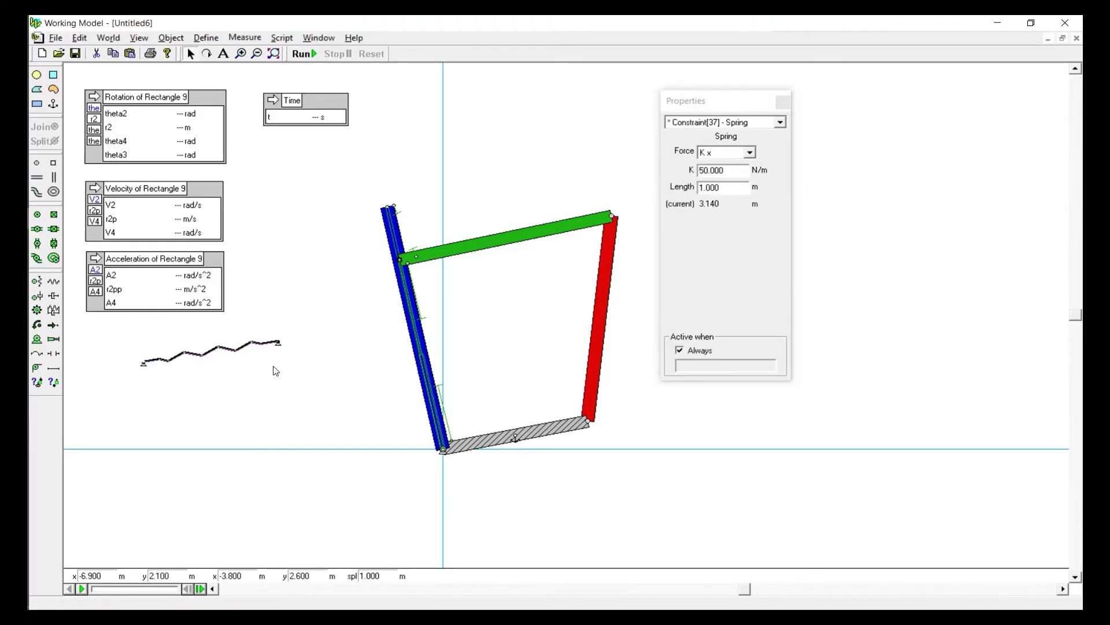
click(249, 370)
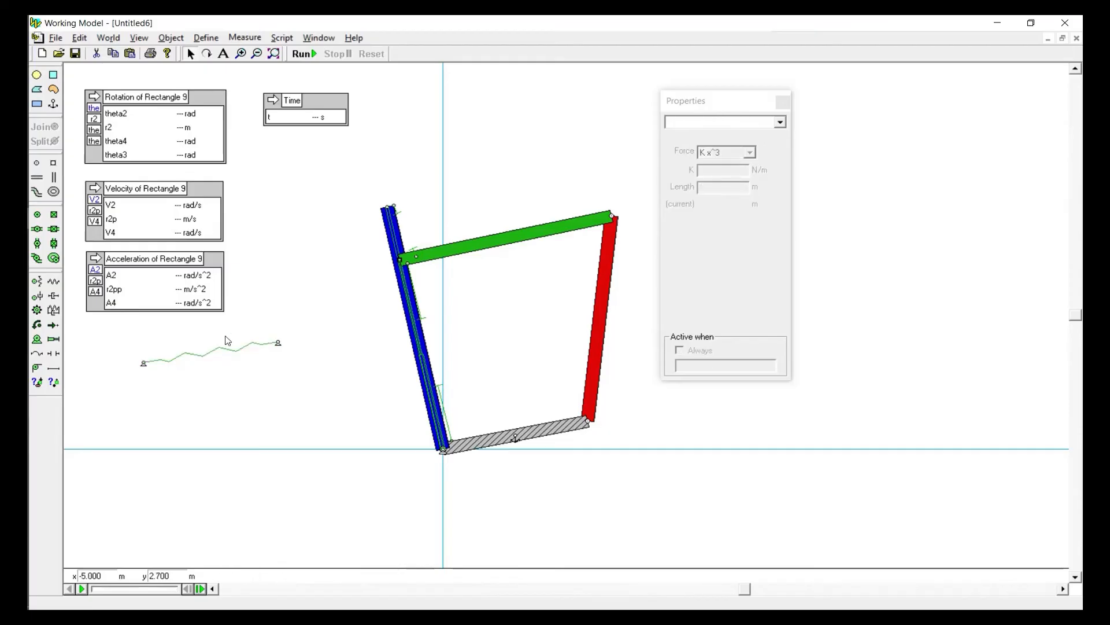
click(237, 351)
key(Delete)
Place a rotational spring and a rotational damper side by side in the empty area below the acceleration meter
click(37, 281)
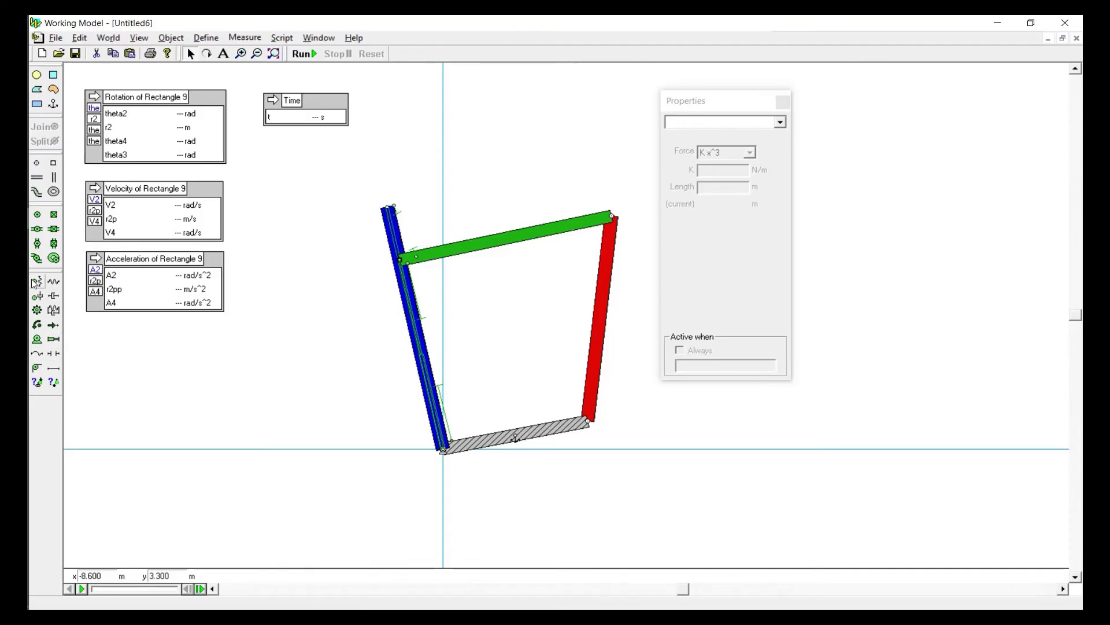
click(172, 337)
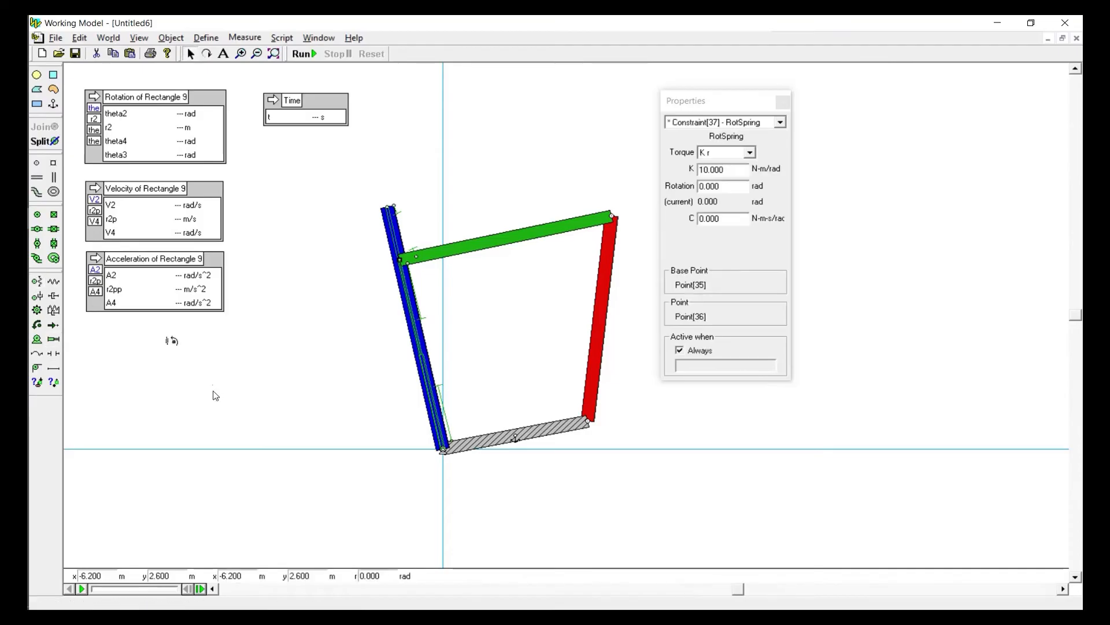
click(37, 295)
click(197, 340)
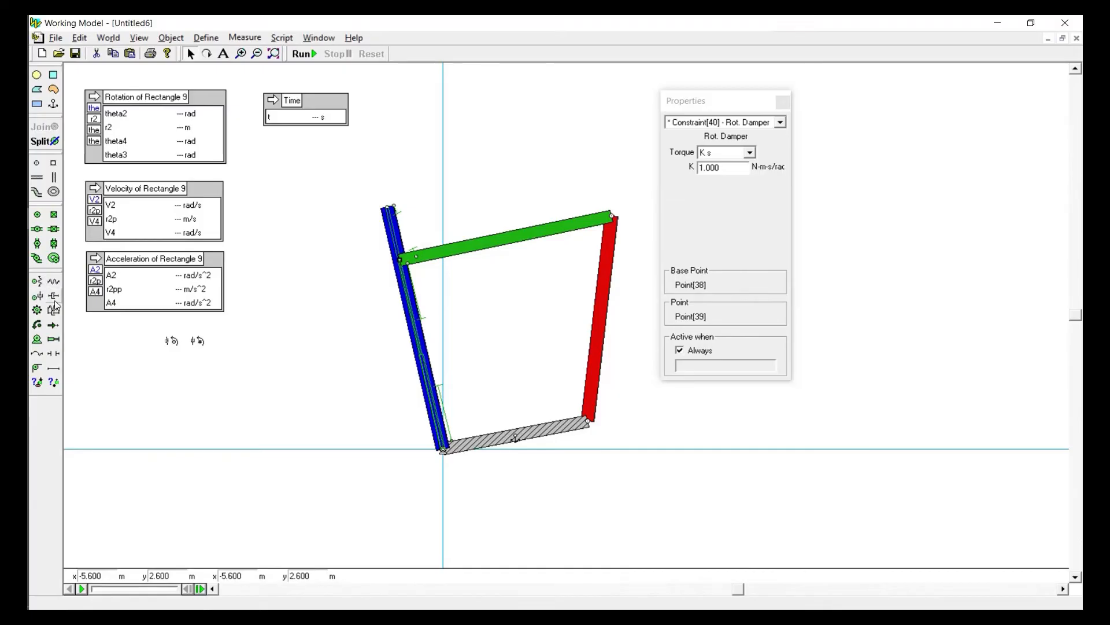
Draw a linear damper below the rotational elements and a spring-damper beside them
click(54, 296)
drag(170, 376, 252, 384)
click(166, 393)
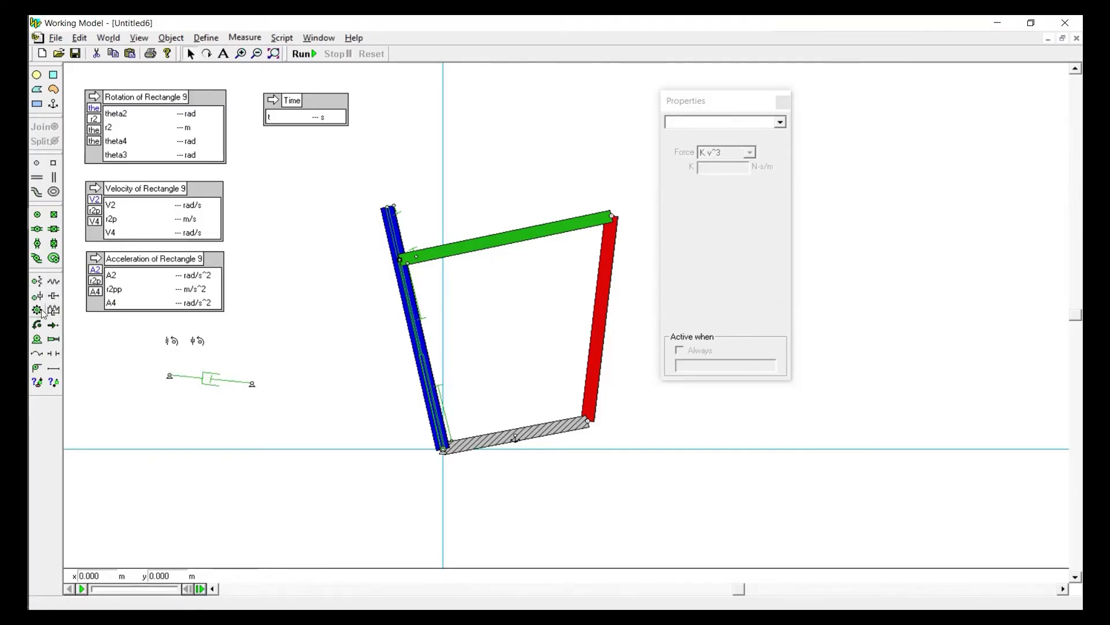
click(53, 310)
drag(269, 343, 361, 351)
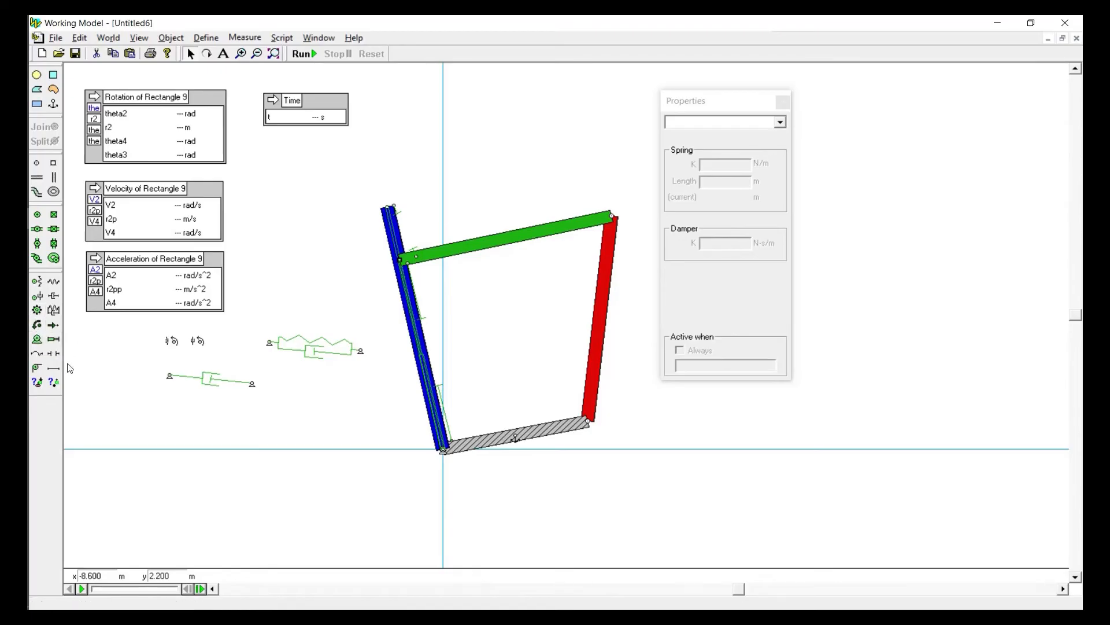
Apply a force of about Fx 4.17 N, Fy -24.5 N to the green link's middle, and delete it together with the sample springs and dampers
click(53, 325)
drag(503, 238, 482, 106)
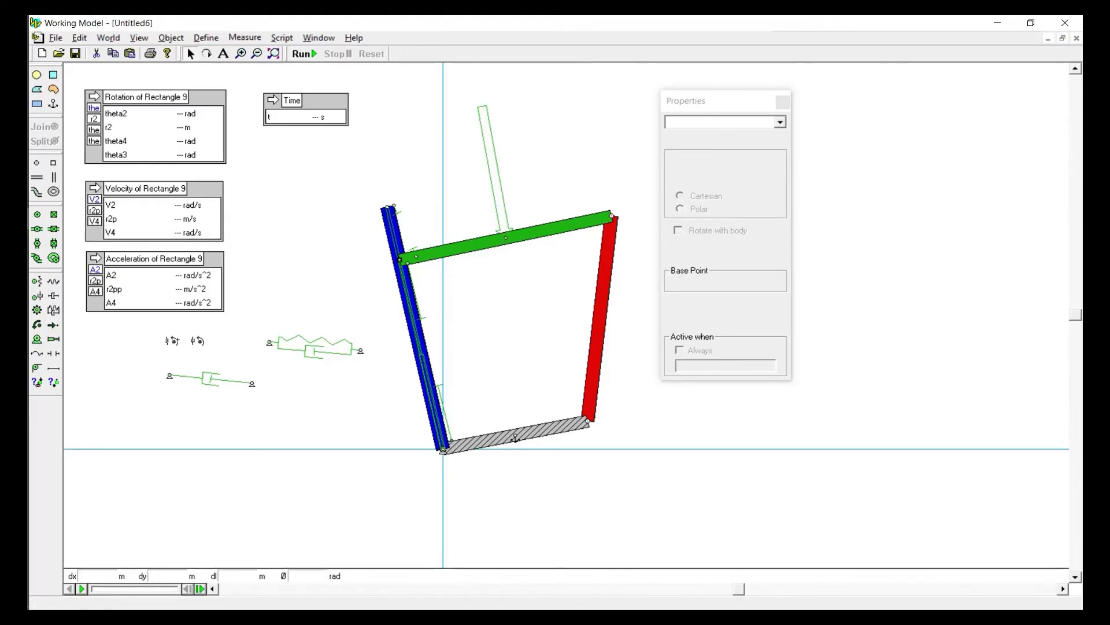
drag(129, 322, 396, 422)
key(Delete)
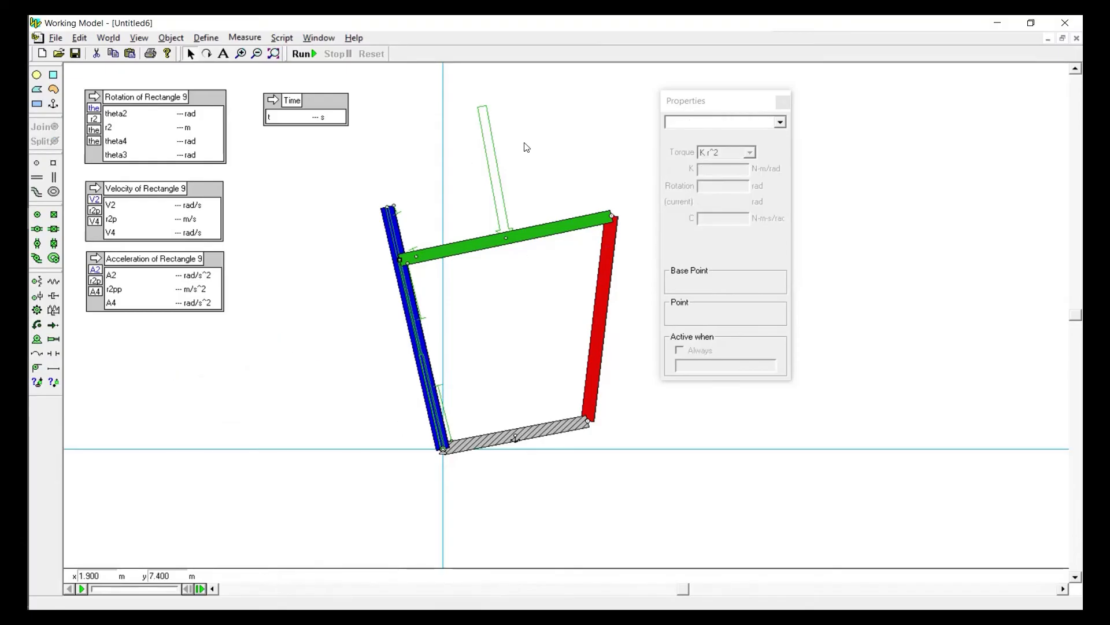
click(495, 173)
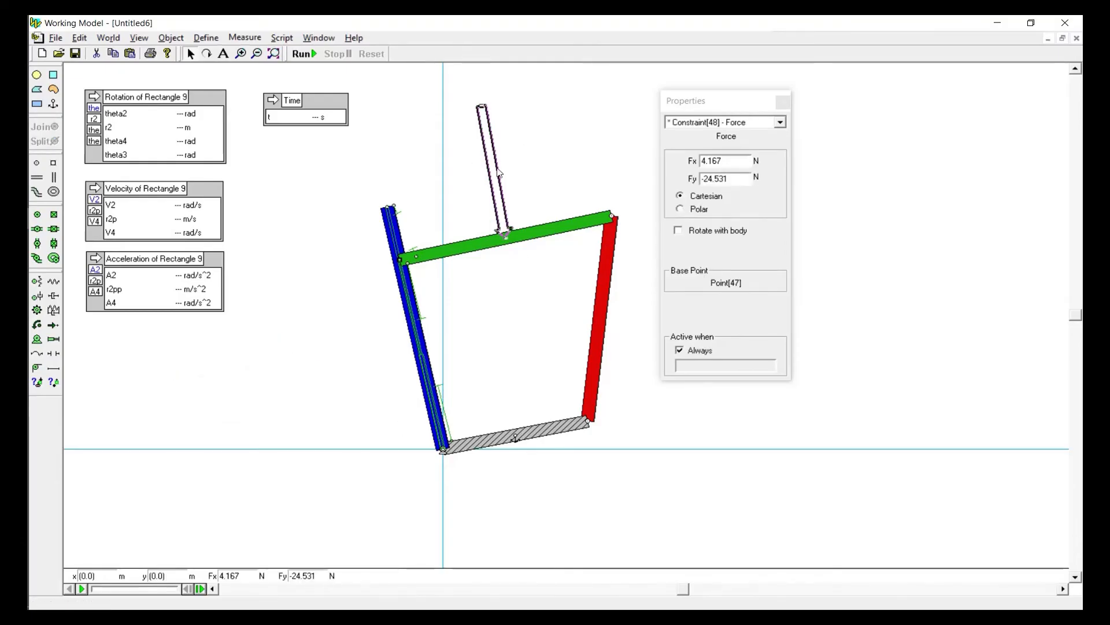
key(Delete)
Delete both separators along the blue link and close the properties
click(398, 215)
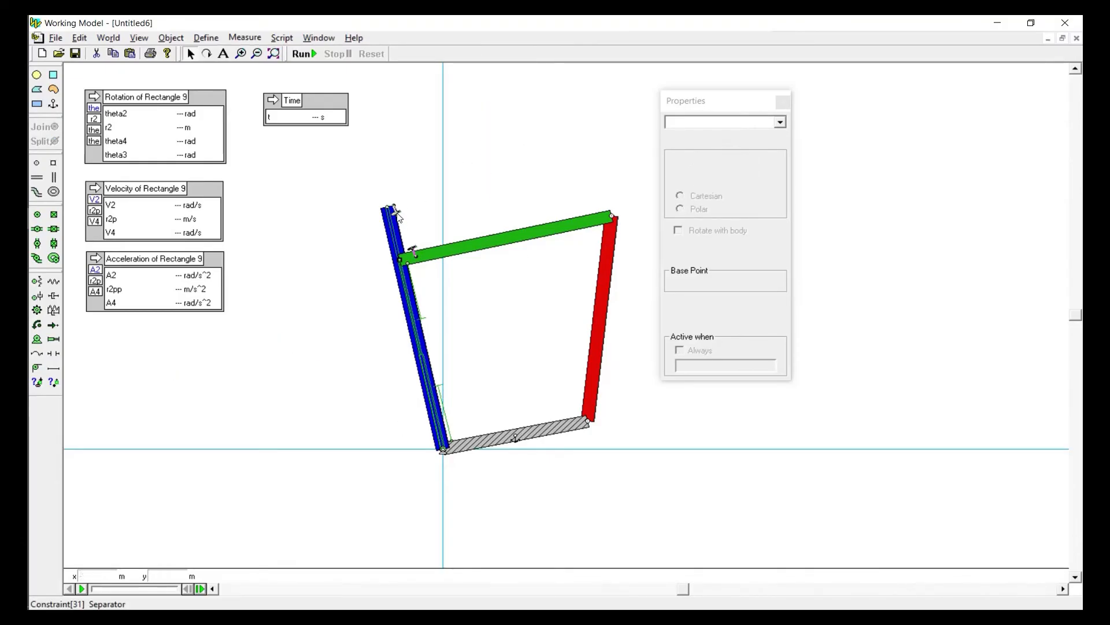
key(Delete)
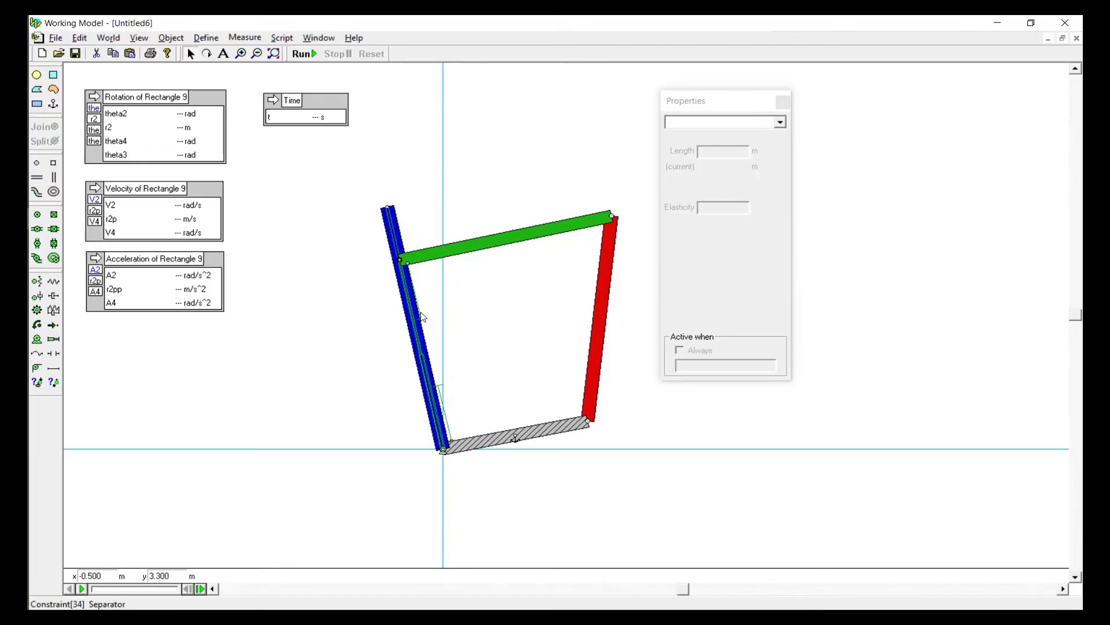
click(421, 317)
key(Delete)
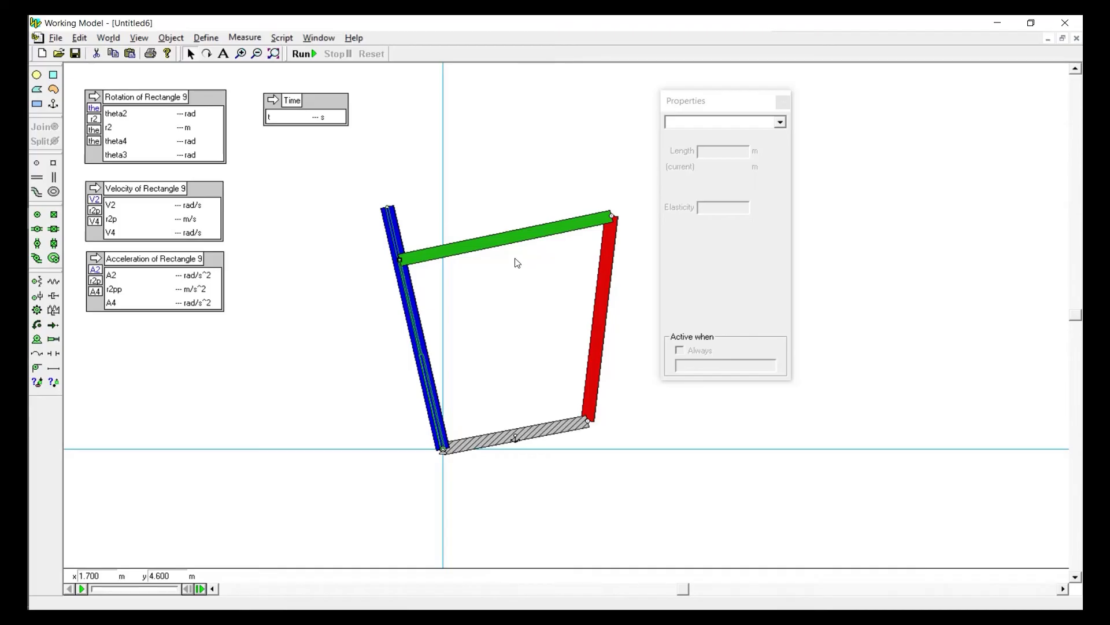
click(784, 105)
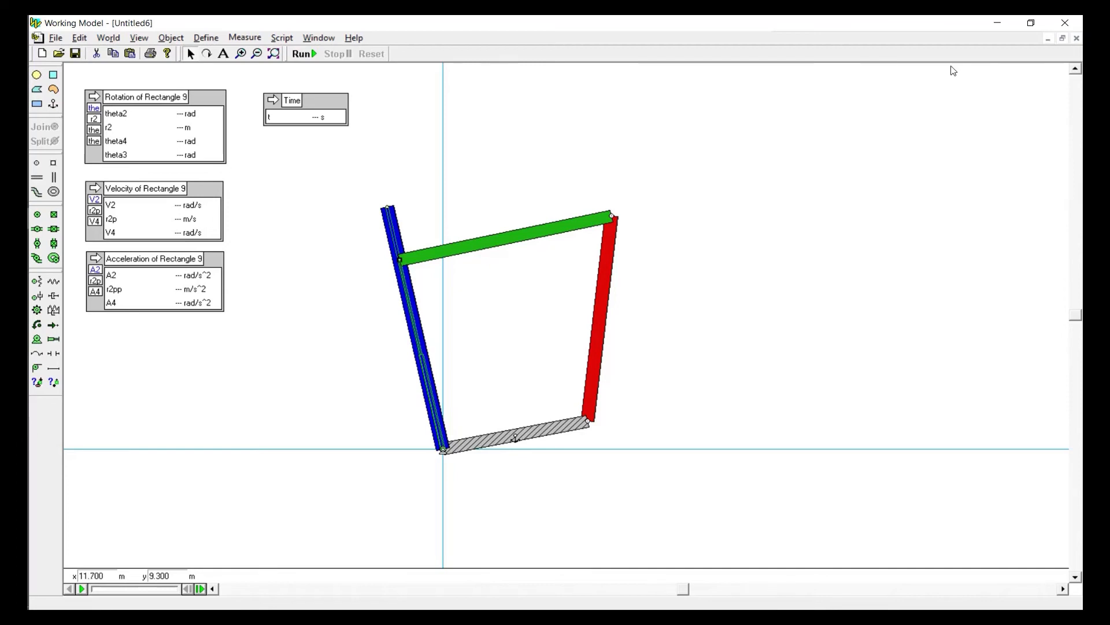
Start a new document and draw a horizontal bar about 4 m wide with its height set to 0.3 m
click(41, 53)
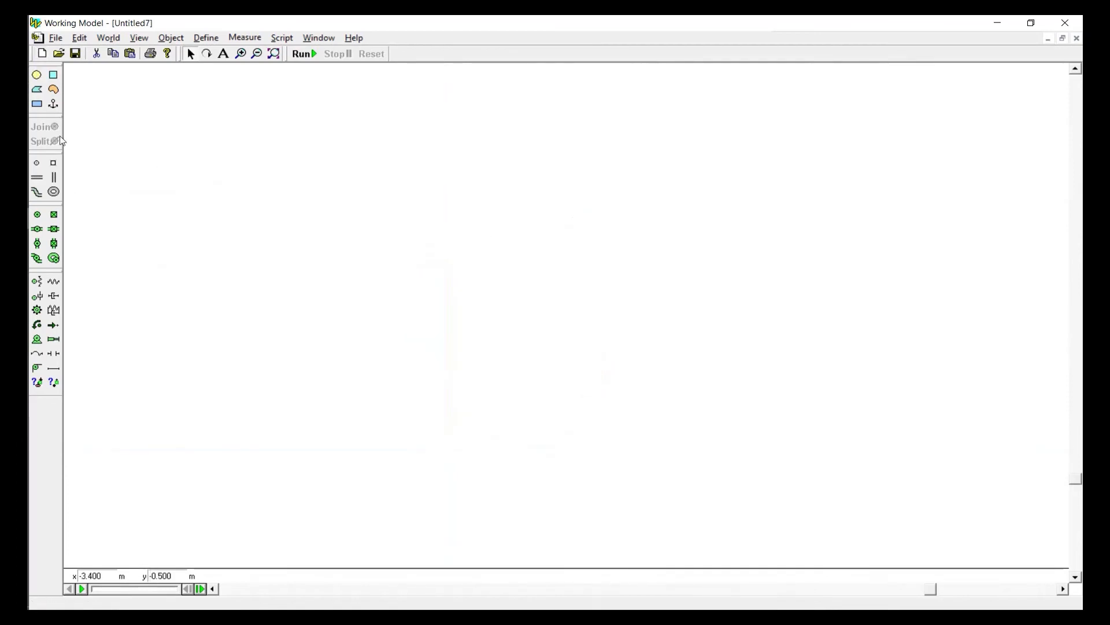
click(37, 104)
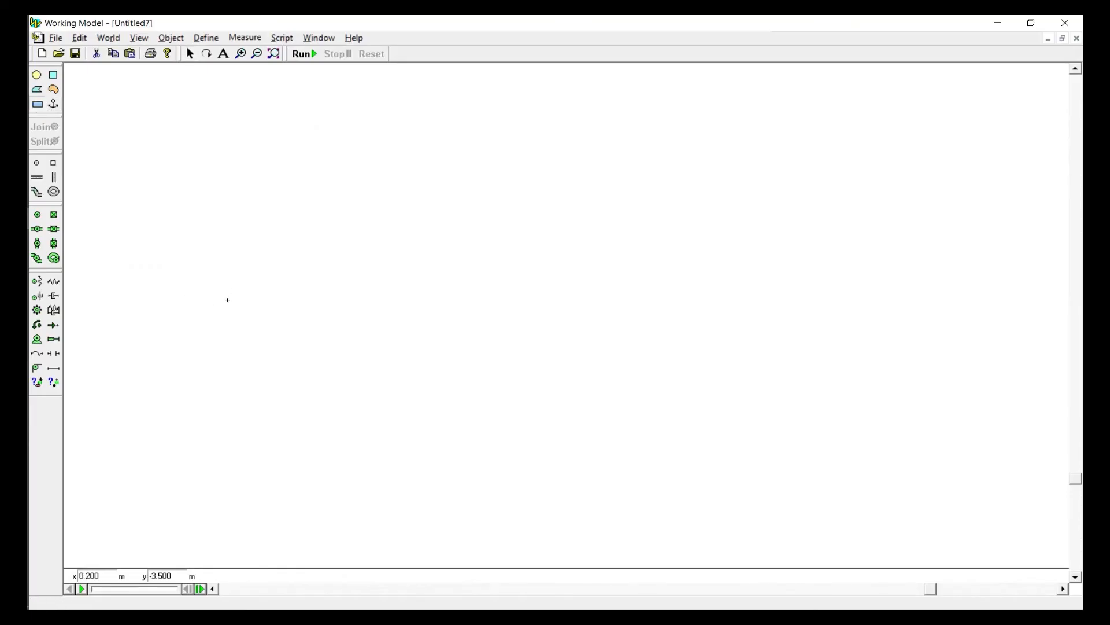
drag(231, 292, 406, 300)
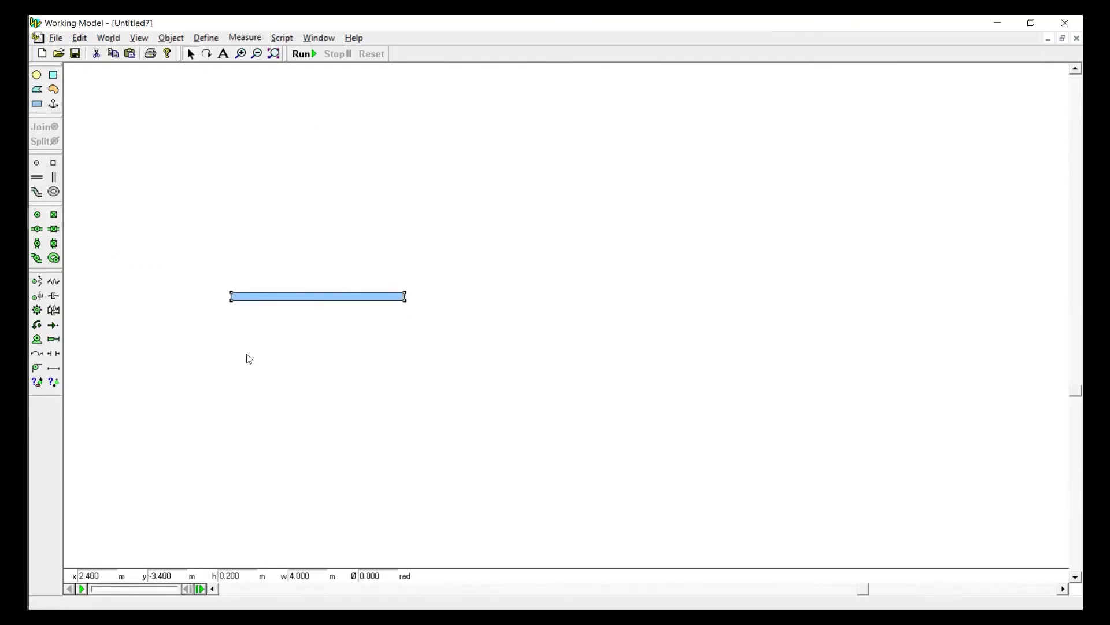
double_click(231, 576)
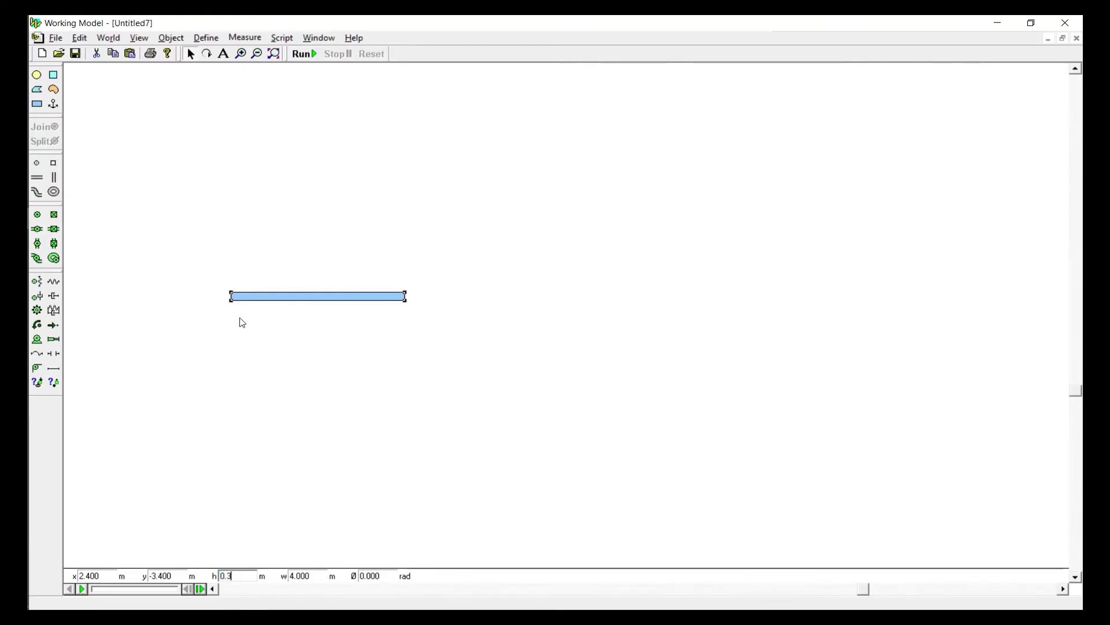
click(241, 322)
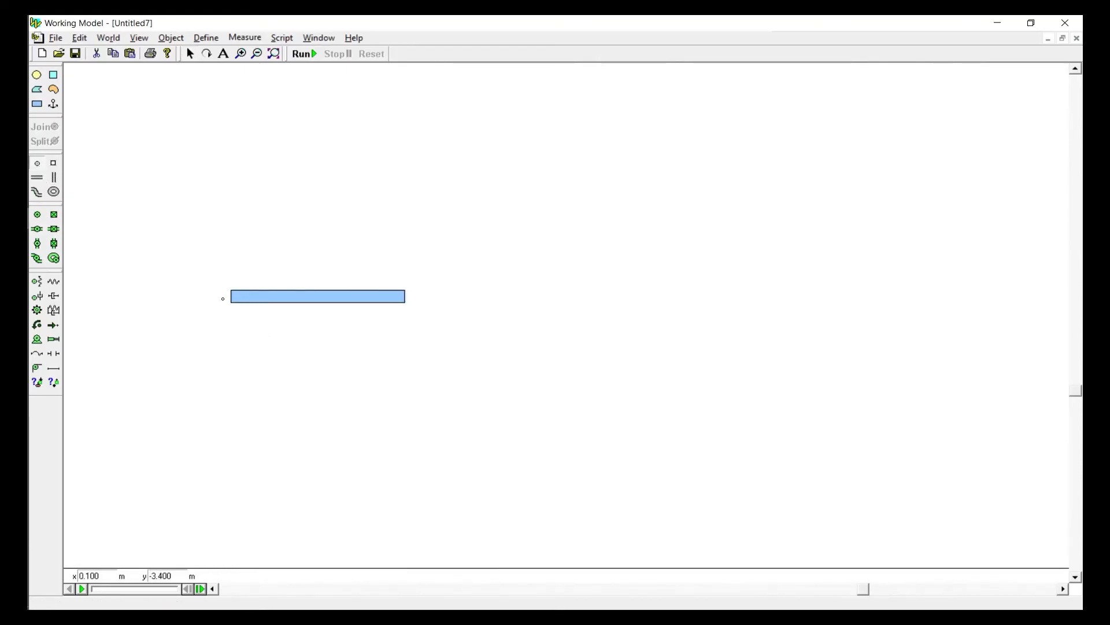
Attach point elements at the midpoints of both bar ends, and duplicate the bar with its points twice
click(230, 296)
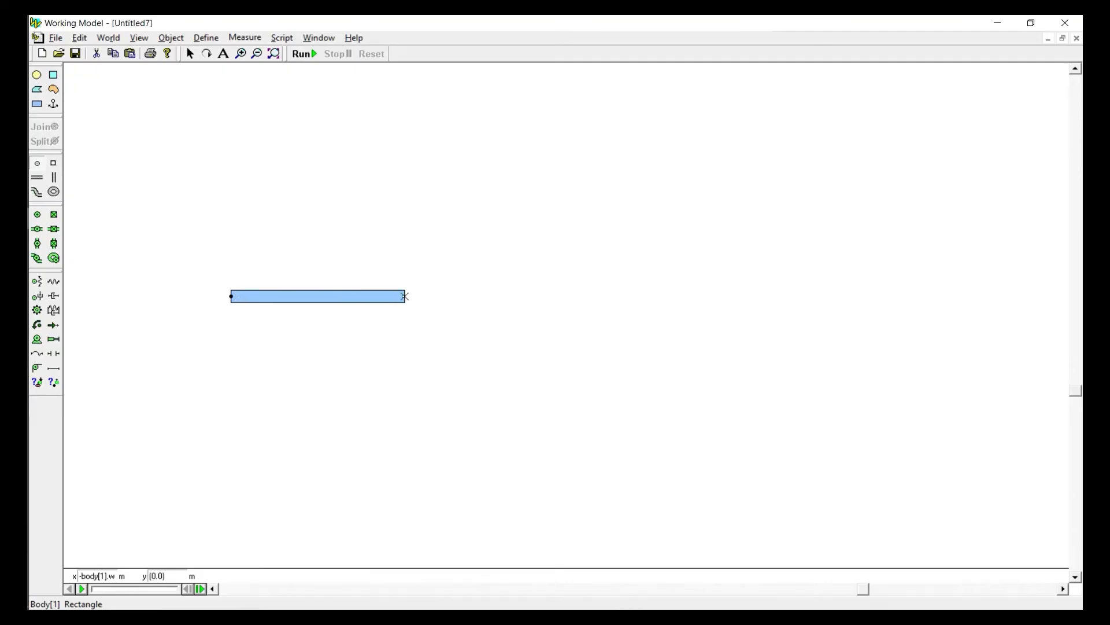
click(405, 296)
drag(182, 277, 615, 372)
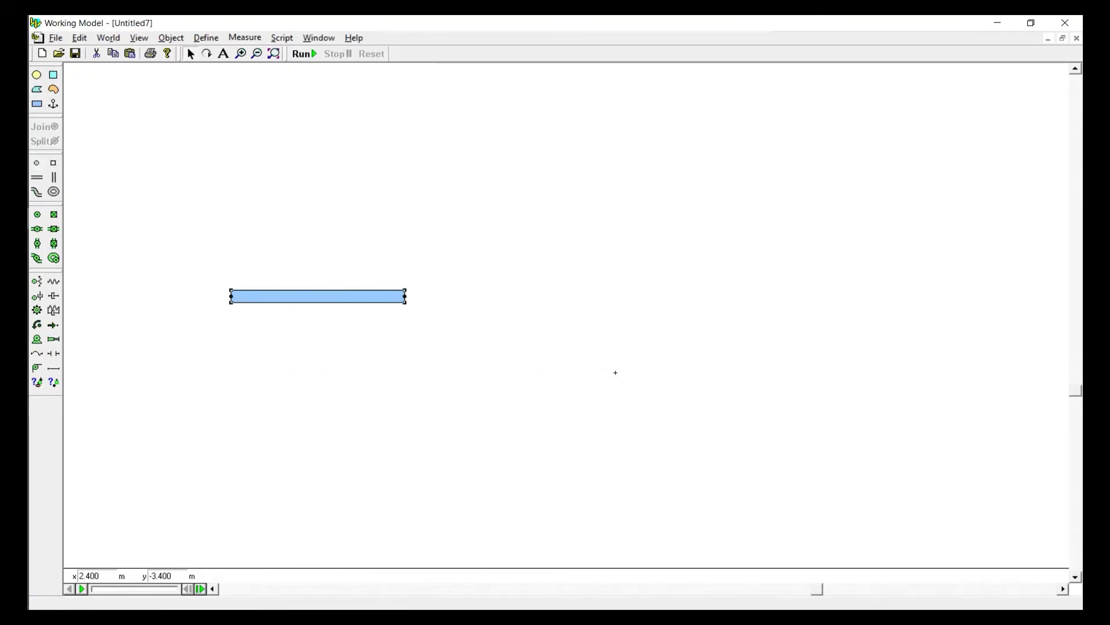
key(ctrl+d)
key(ctrl+d)
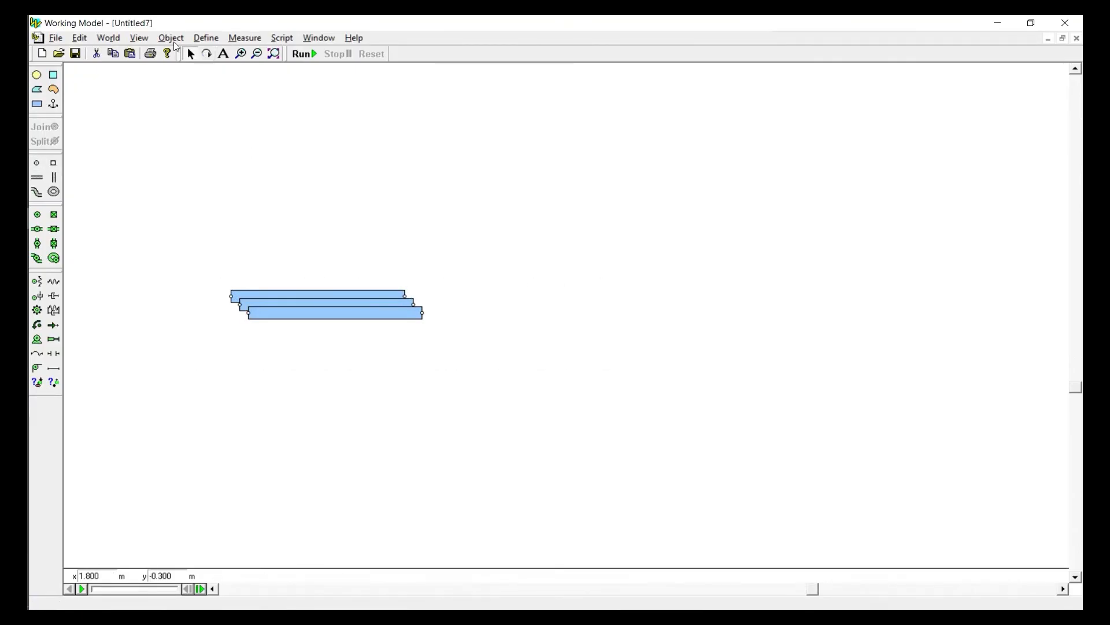
Turn on the display of the X,Y axes in the workspace
click(138, 38)
click(162, 52)
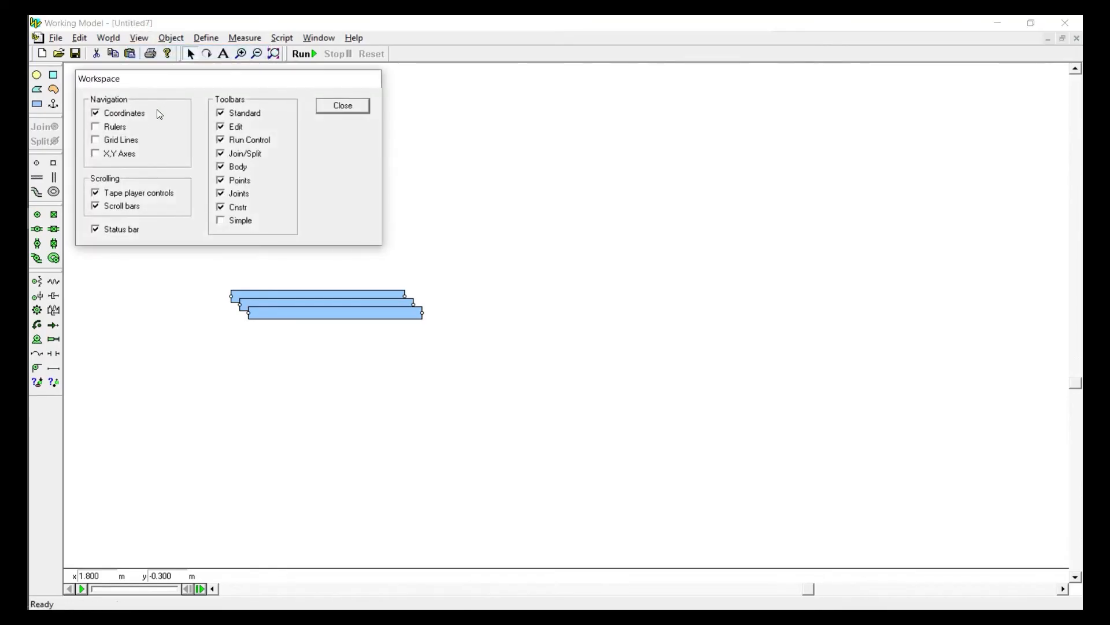
click(119, 155)
click(322, 108)
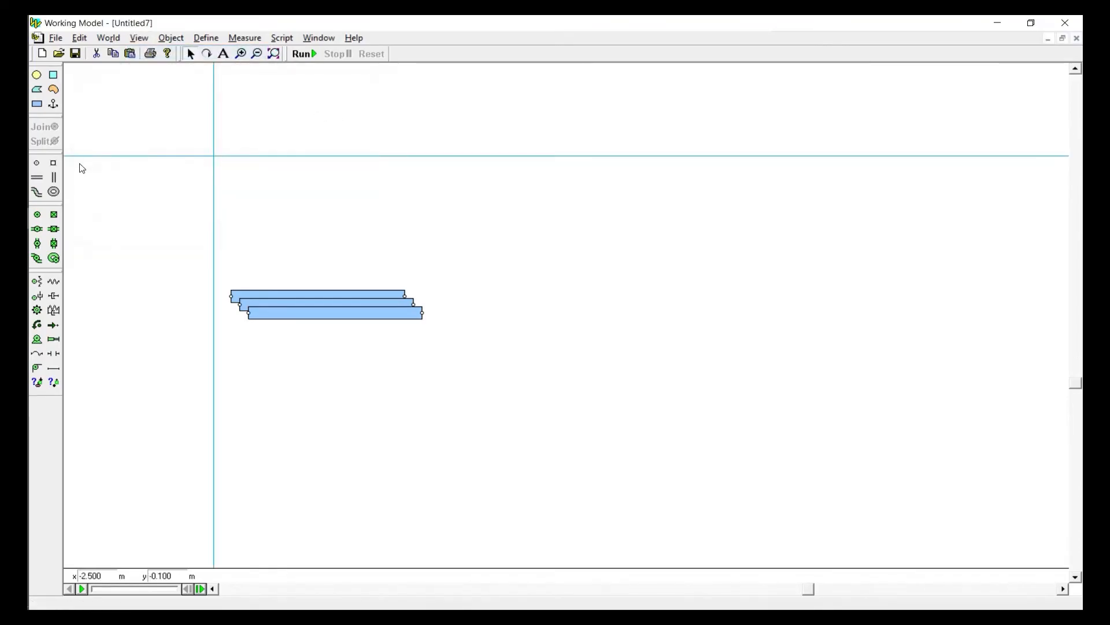
Place a point element on the background at the origin, with x 0 and y 0
click(38, 164)
click(118, 136)
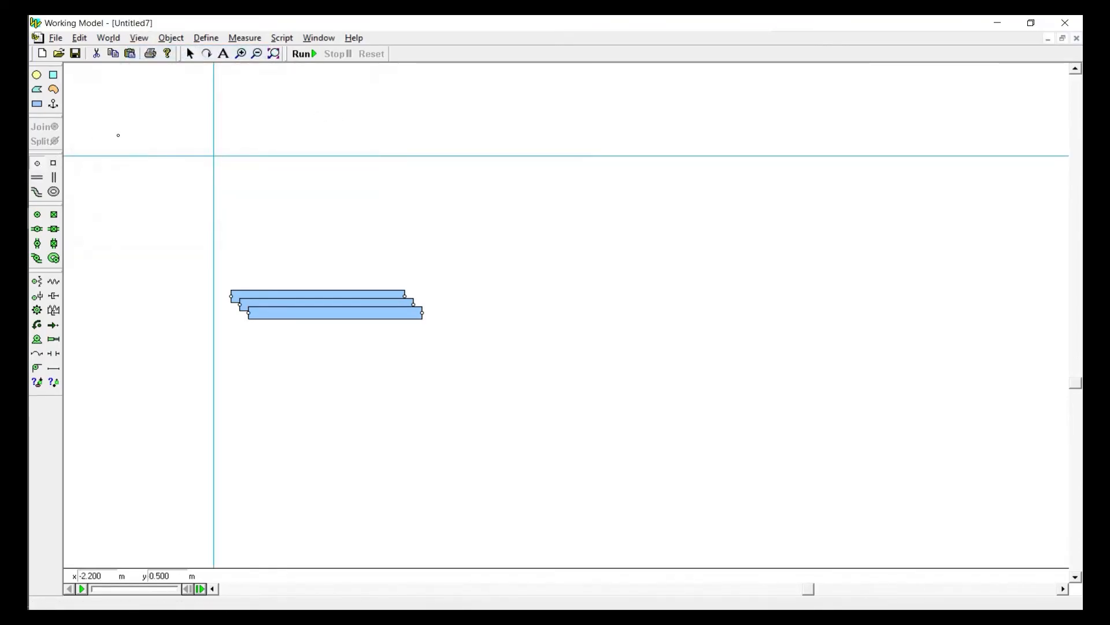
double_click(94, 576)
text(0)
key(Tab)
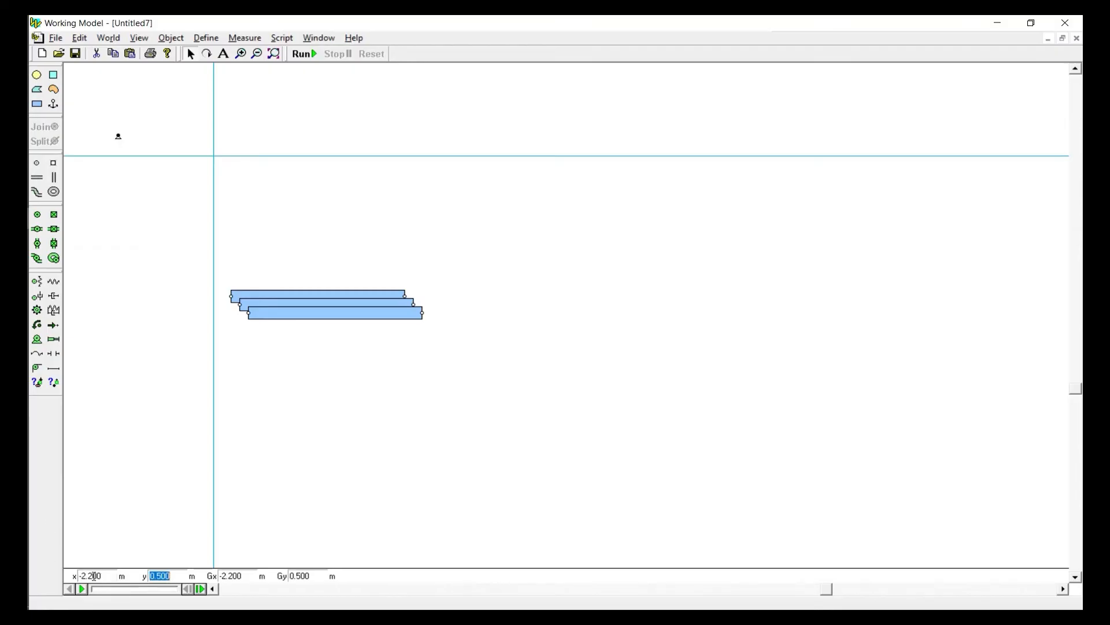
text(0)
key(Tab)
key(Tab)
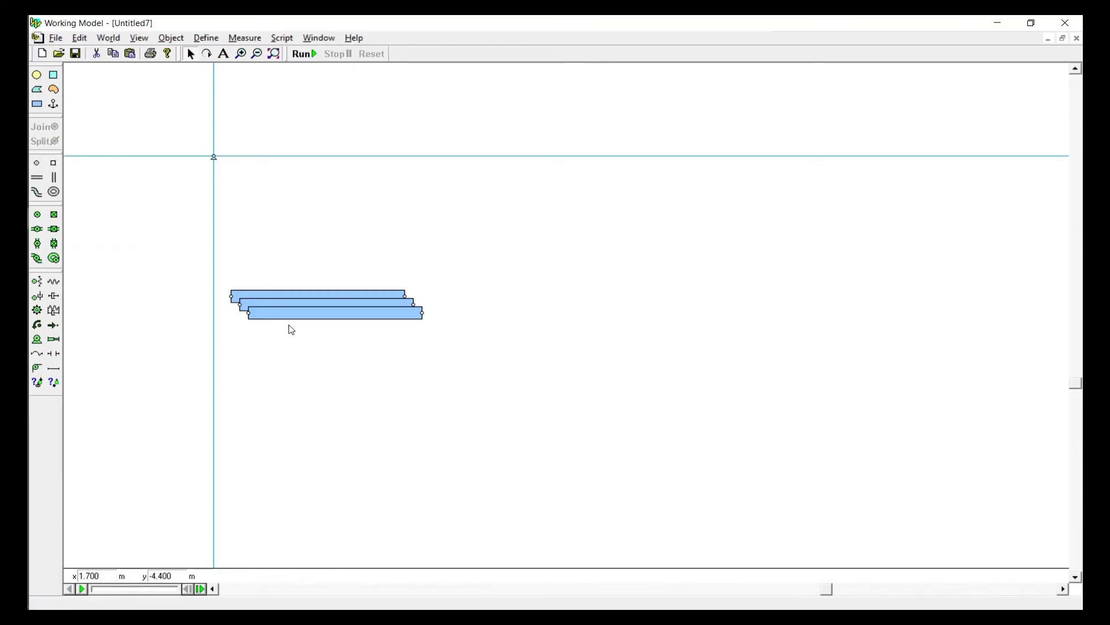
Move the frontmost bar up beside the origin and join its left end point to the origin point
drag(287, 315, 309, 165)
drag(156, 132, 285, 193)
click(45, 126)
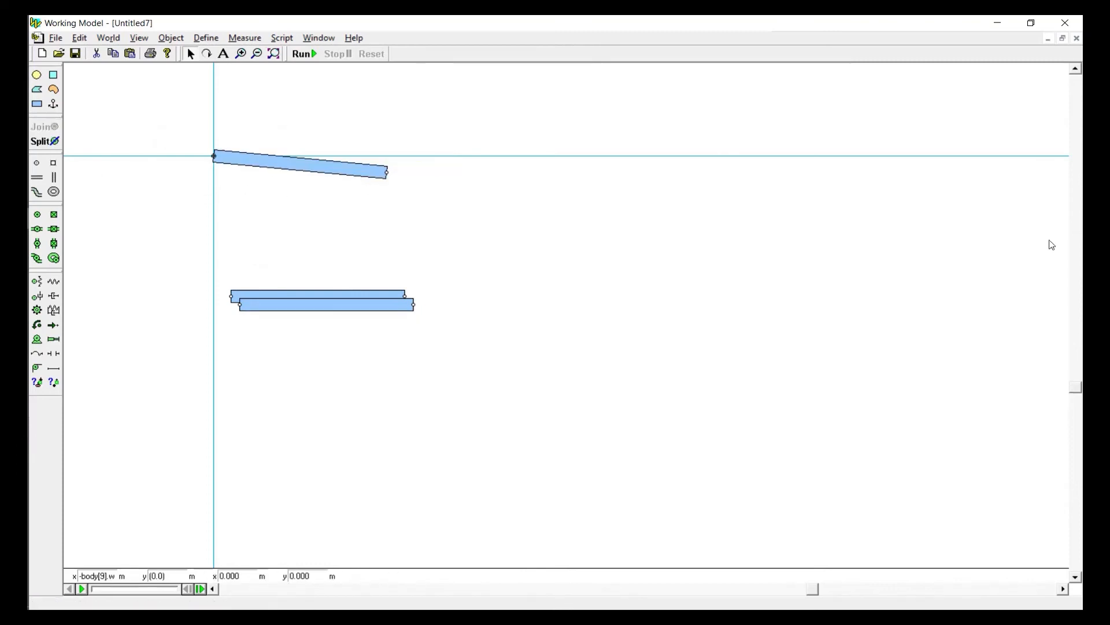
Bring the second bar over and join its left end point to the free end point of the first bar
drag(1077, 392, 1014, 250)
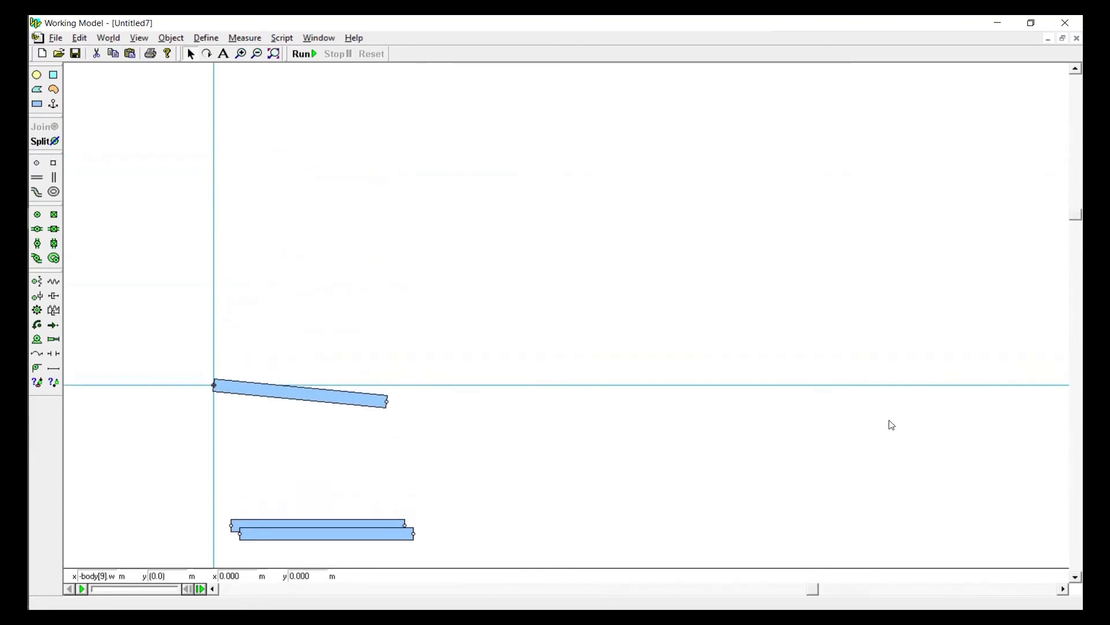
drag(274, 529, 457, 408)
mouse_move(326, 370)
mouse_down()
mouse_move(431, 421)
mouse_move(501, 193)
mouse_move(253, 289)
mouse_move(588, 505)
mouse_move(329, 446)
mouse_move(443, 360)
mouse_move(300, 498)
mouse_move(332, 349)
mouse_move(313, 343)
mouse_move(324, 265)
mouse_move(285, 223)
mouse_up()
click(44, 126)
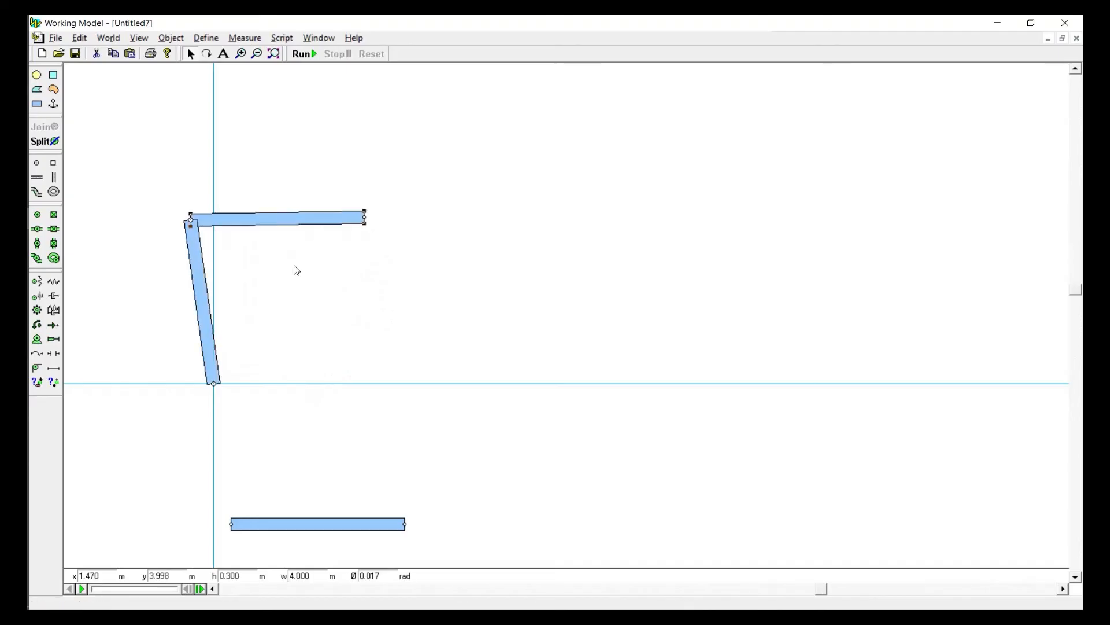
click(228, 285)
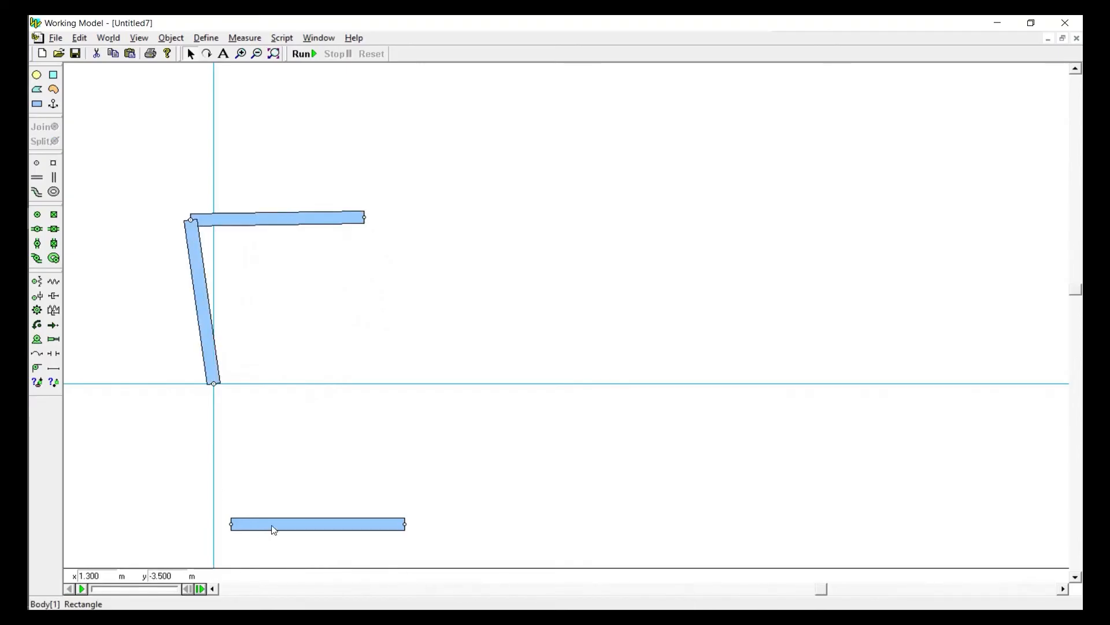
Move the last bar just above the x-axis and place a background point on that axis at x 5 m
drag(274, 530, 433, 355)
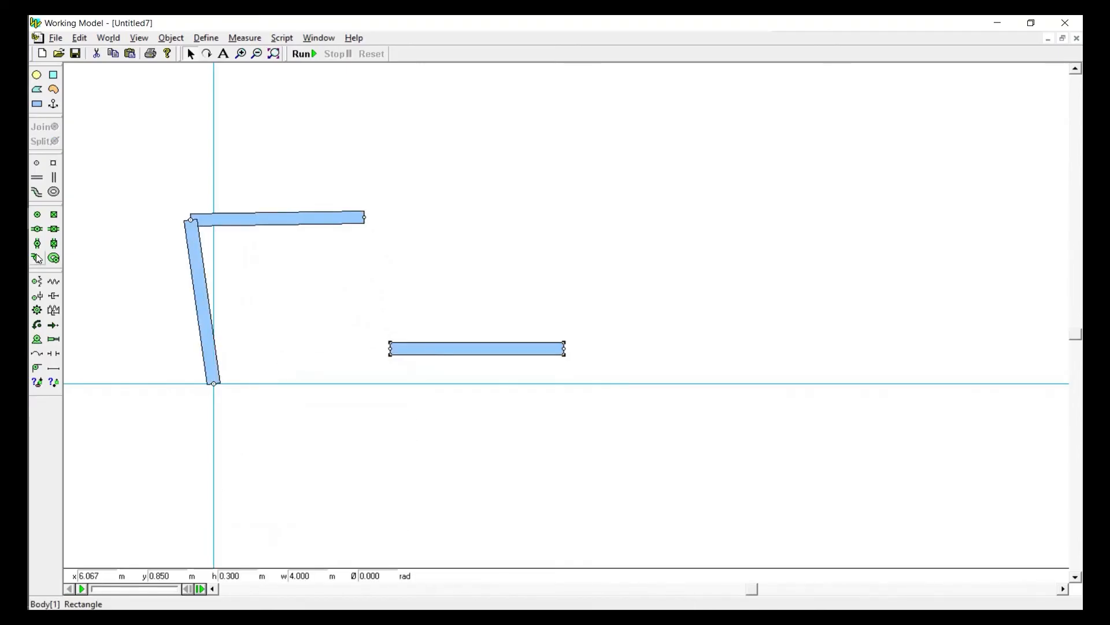
click(37, 166)
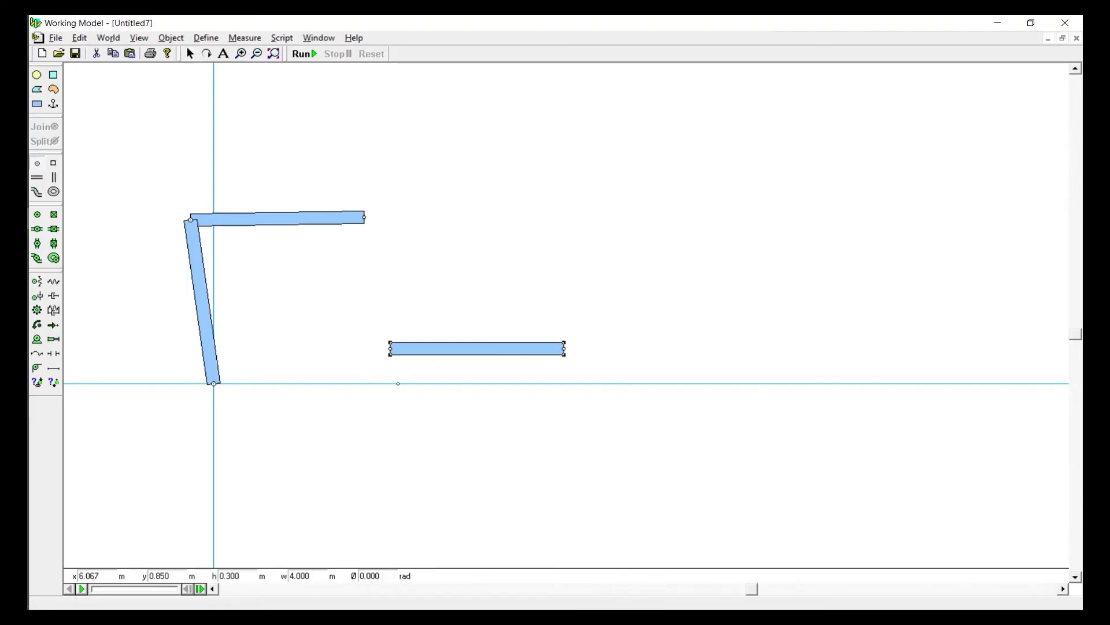
click(398, 384)
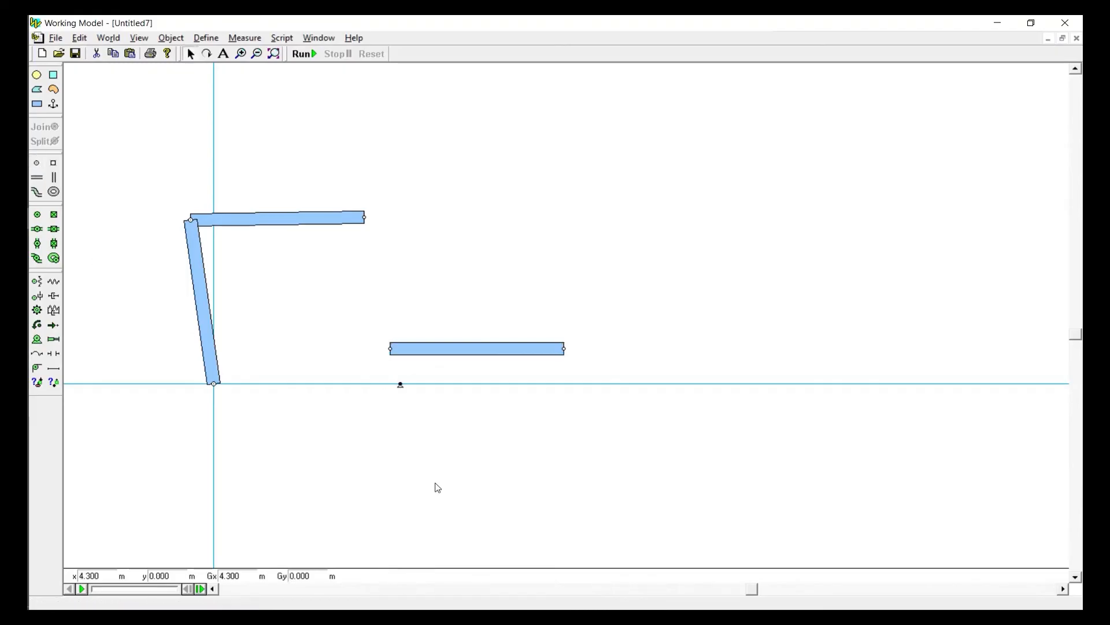
double_click(84, 580)
text(5)
key(Tab)
Join the third bar's left end to the background point at x 5 m and its other end to the connecting bar's free end
drag(378, 333, 474, 424)
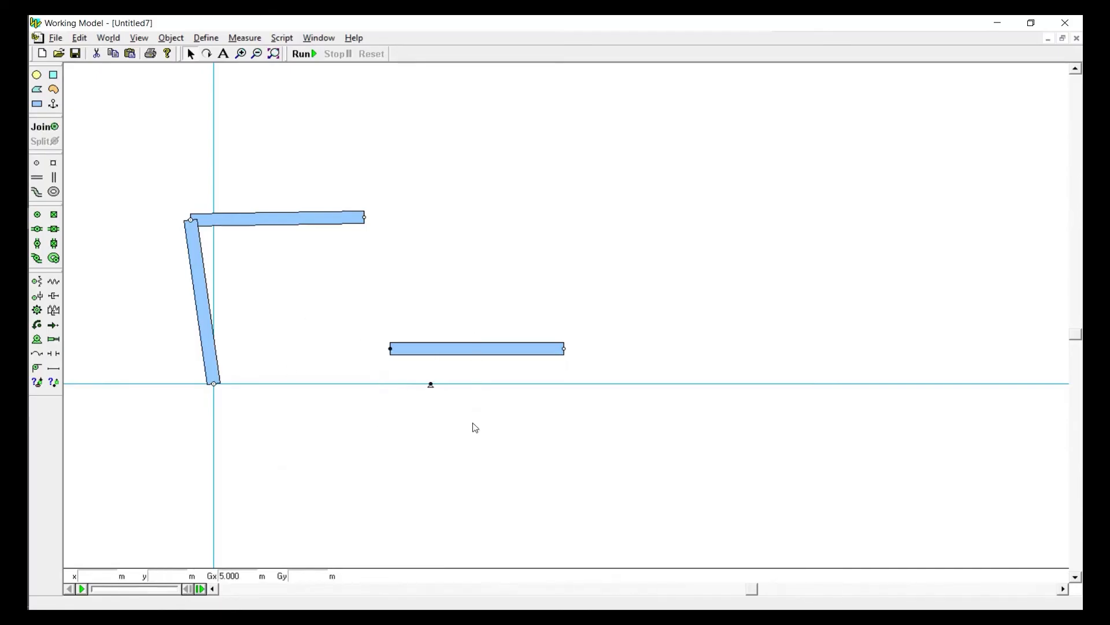
click(39, 122)
drag(495, 355, 393, 311)
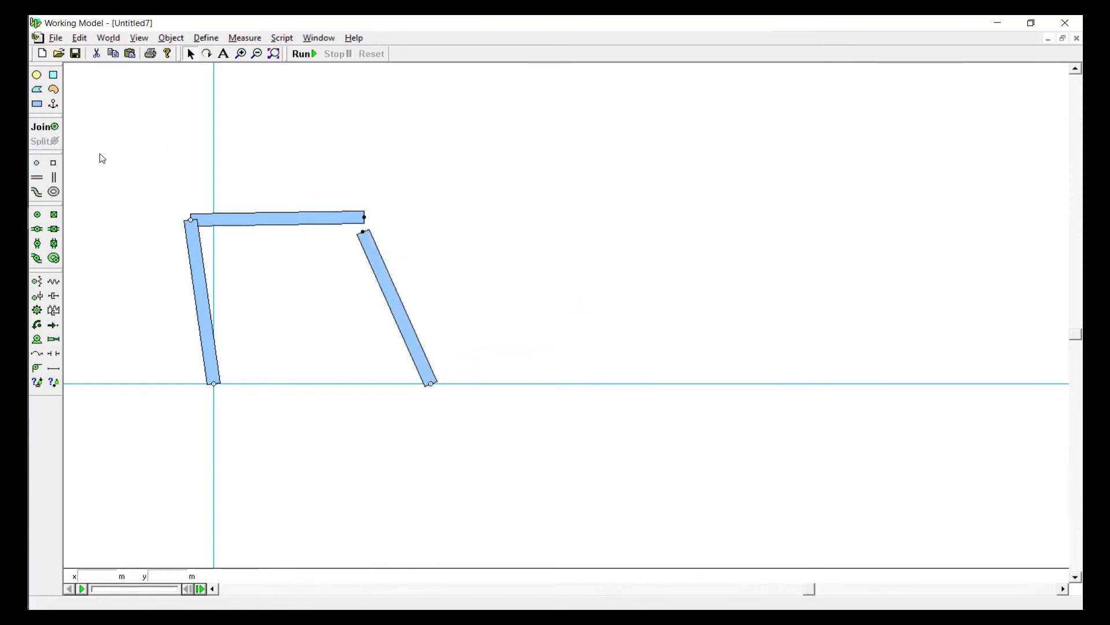
click(43, 126)
Swing the linkage to the right and set the width of the bar pinned at the origin to 2 m
drag(307, 231, 451, 241)
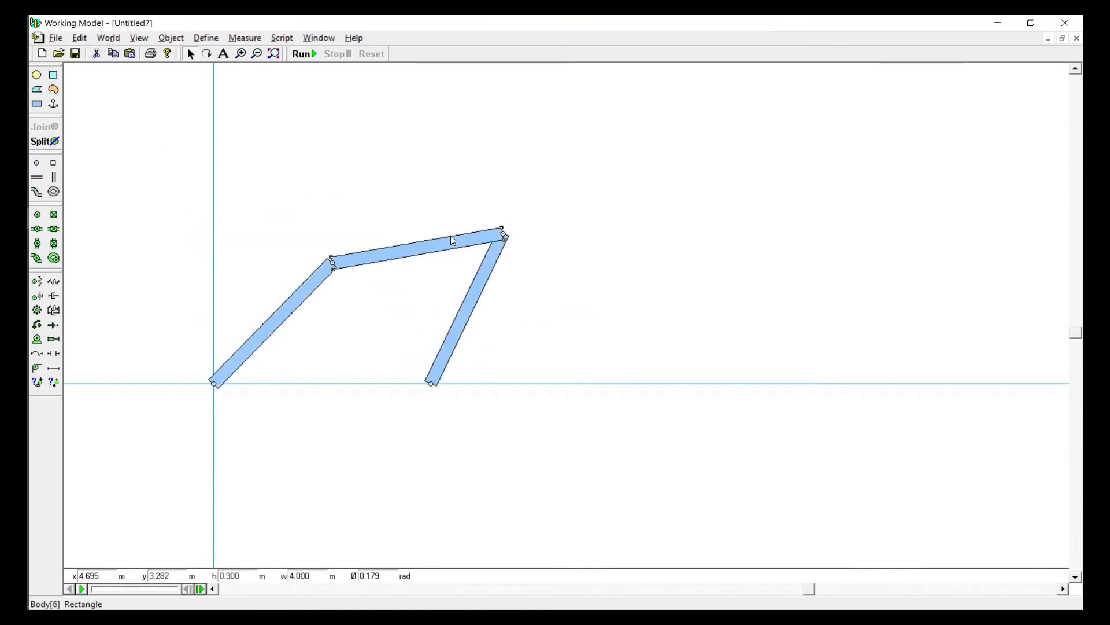
double_click(301, 576)
text(2)
key(Return)
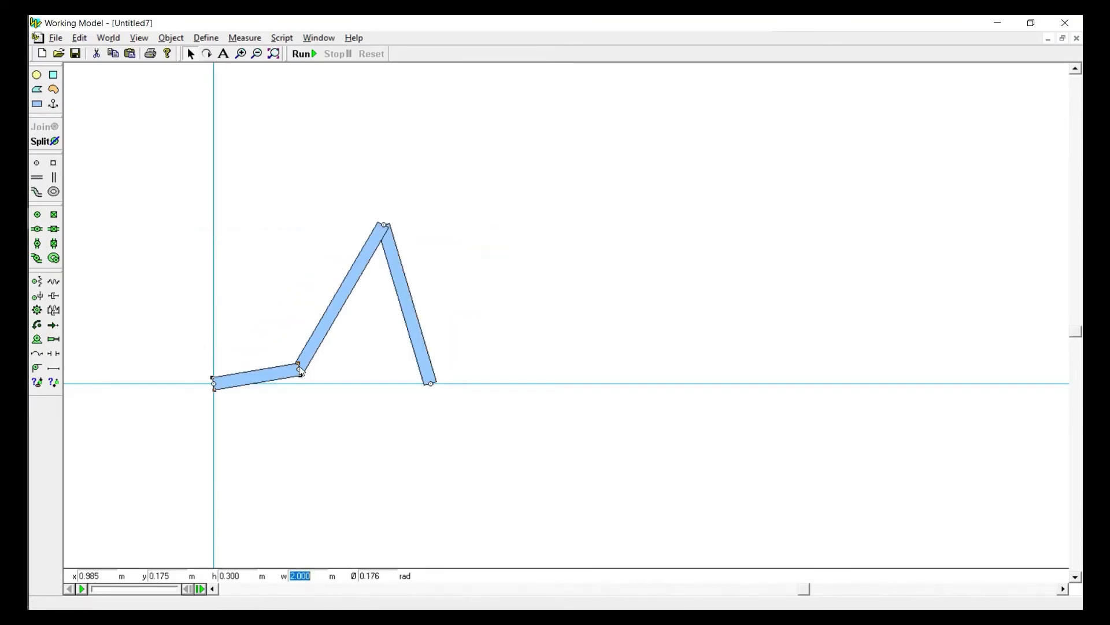
Set the width of the middle connecting bar to 5 m
click(323, 346)
double_click(299, 576)
text(5)
key(Return)
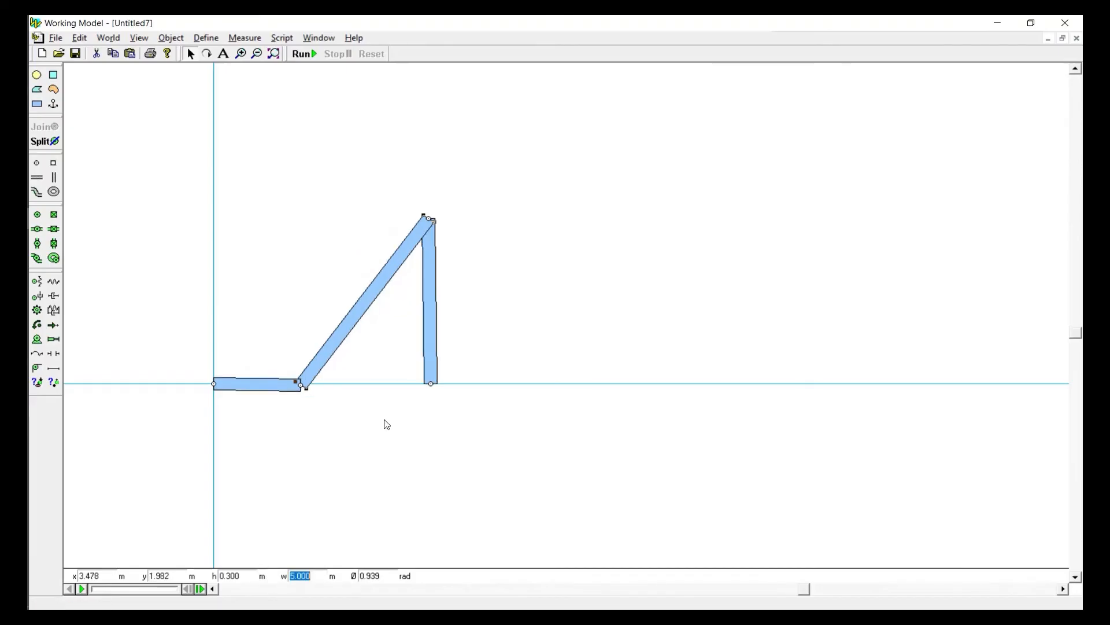
Set the width of the bar pinned at x 5 m to 5.5 m
click(430, 341)
double_click(310, 576)
text(5)
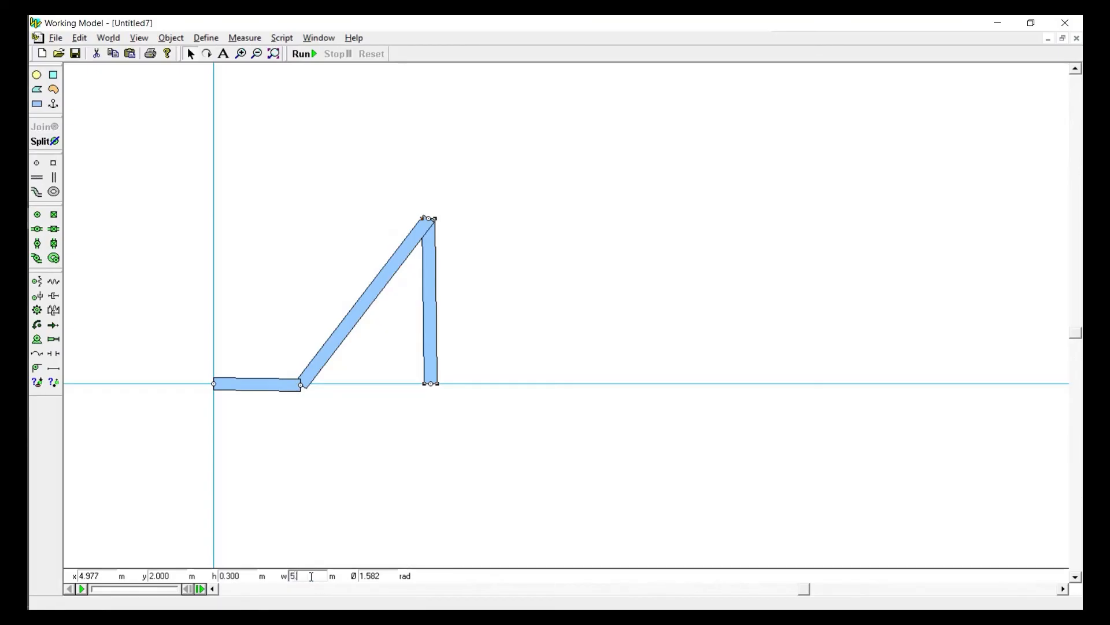
text(.5)
key(Return)
Swing the short crank upright, leaning slightly left of the y-axis, and adjust its rotation angle
drag(250, 350, 295, 286)
drag(256, 340, 195, 316)
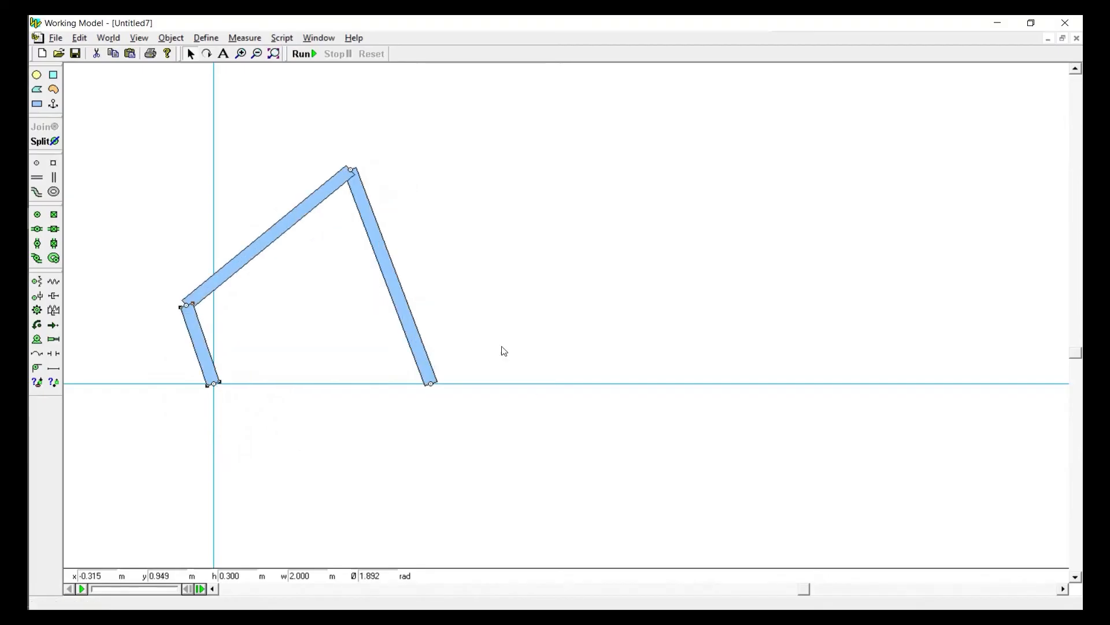
drag(812, 590, 694, 589)
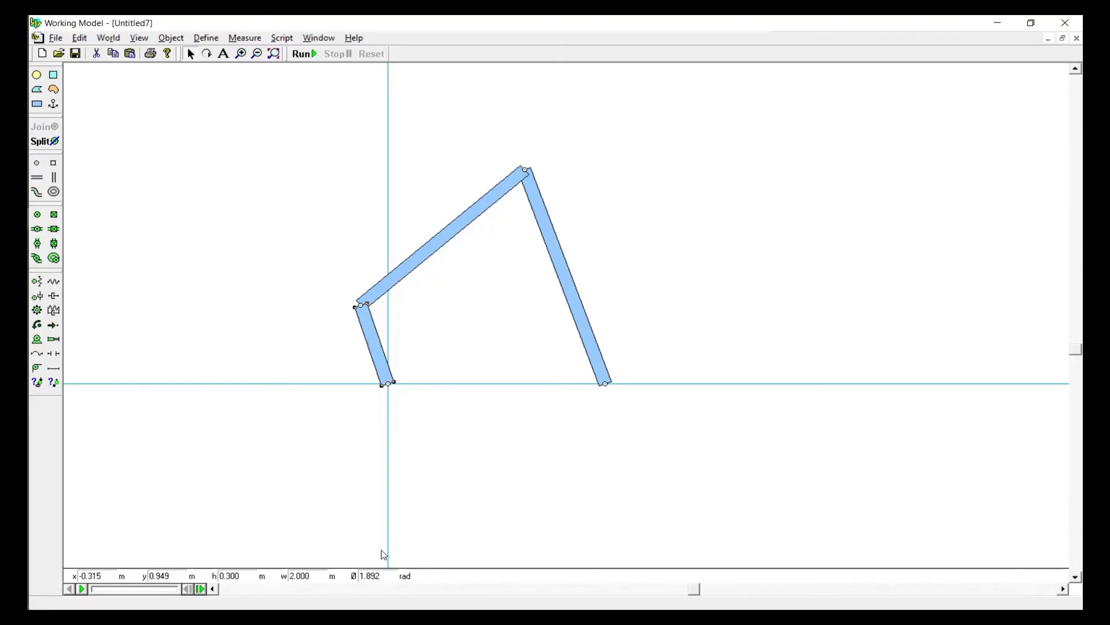
double_click(382, 577)
text(1.)
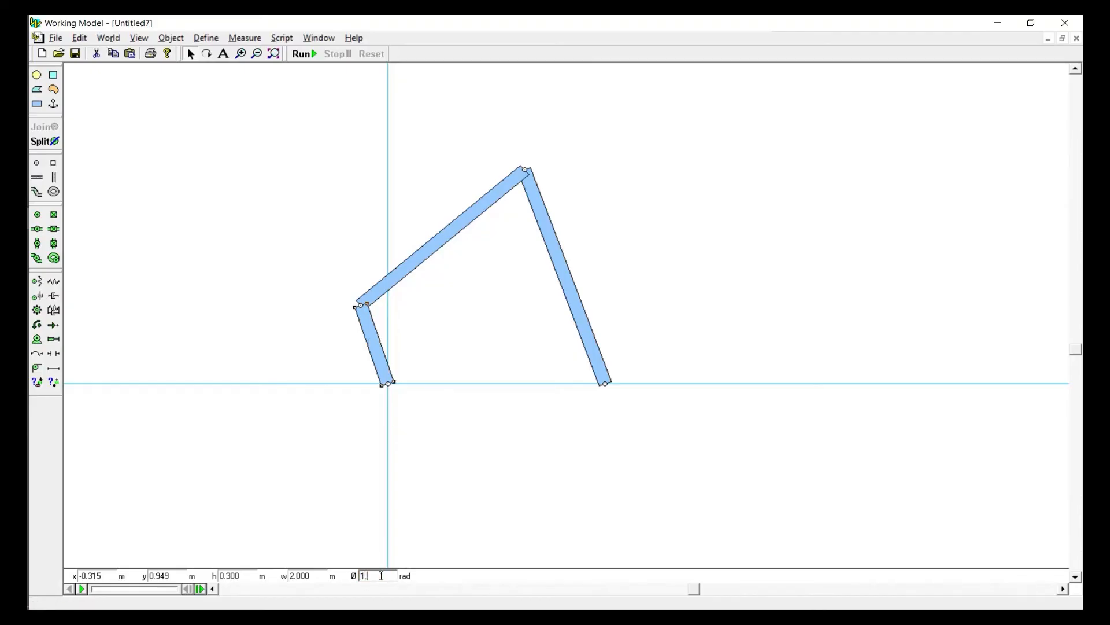
key(Return)
click(287, 252)
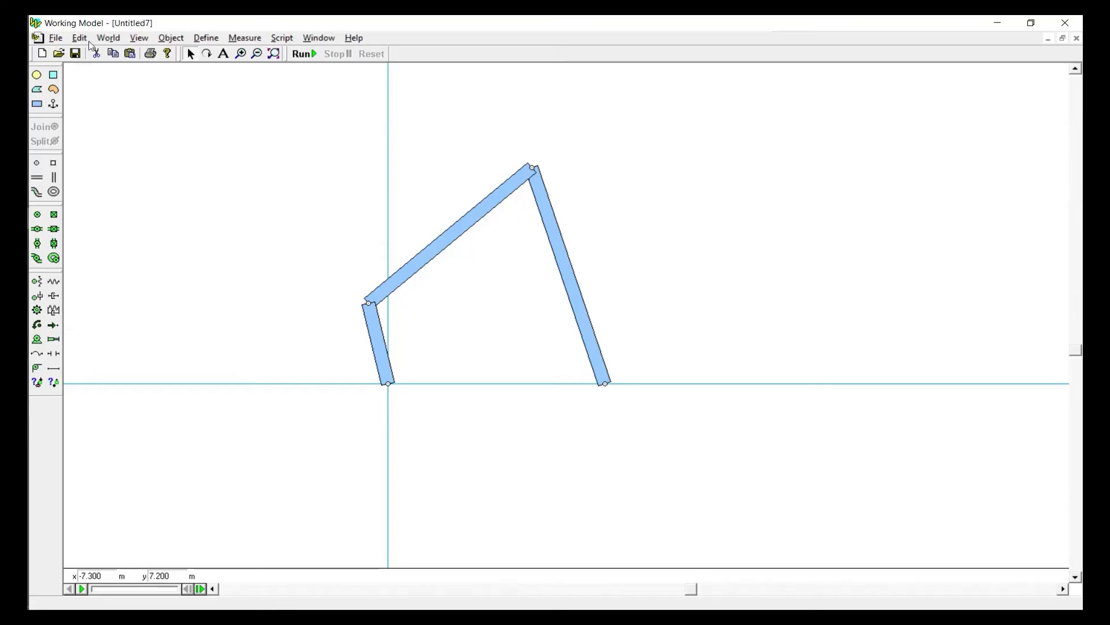
Set gravity to None, run the simulation briefly, and reset it
click(114, 39)
click(122, 55)
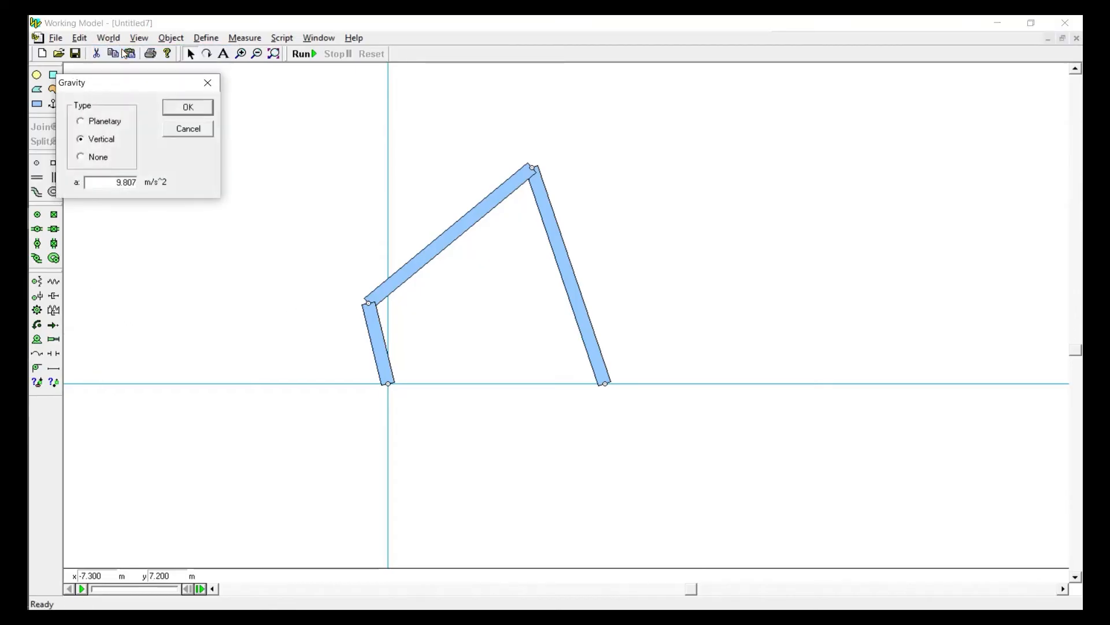
click(97, 160)
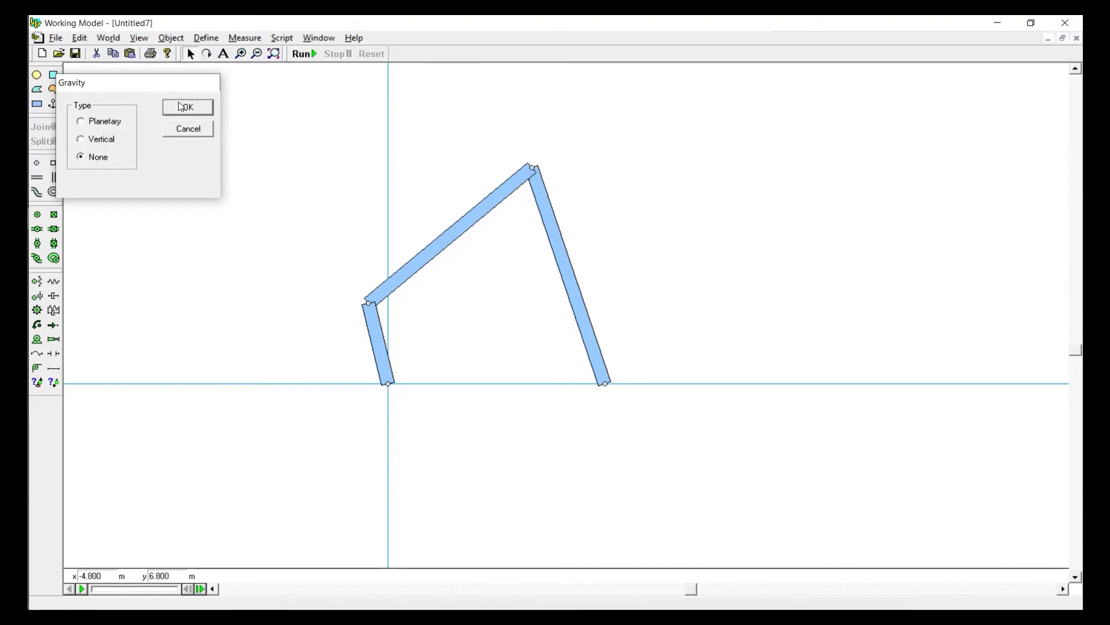
click(181, 107)
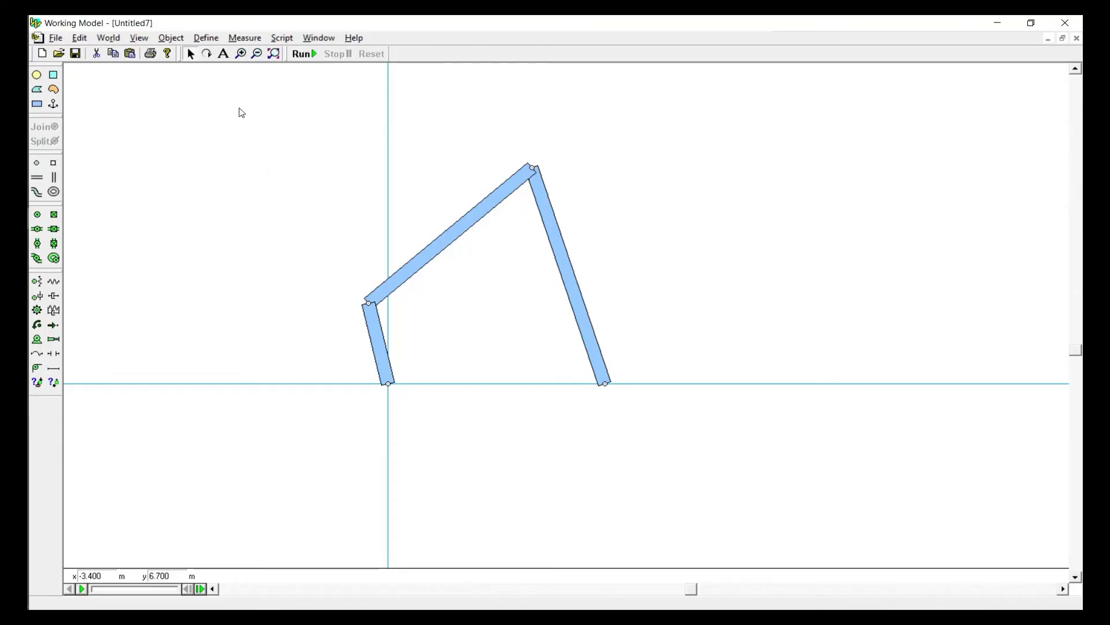
click(303, 54)
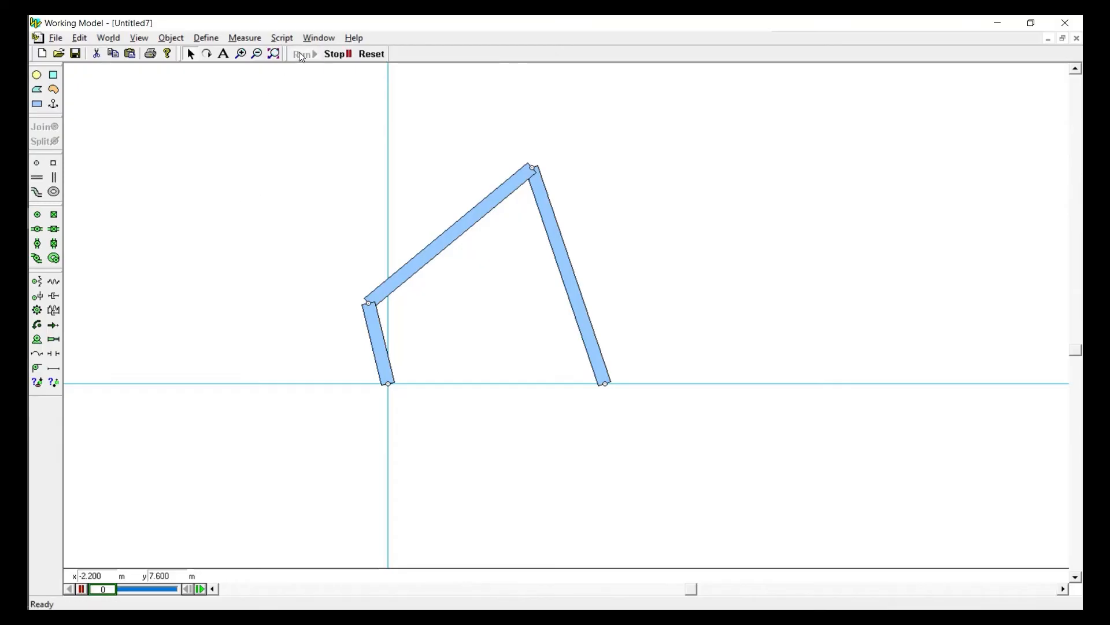
click(372, 54)
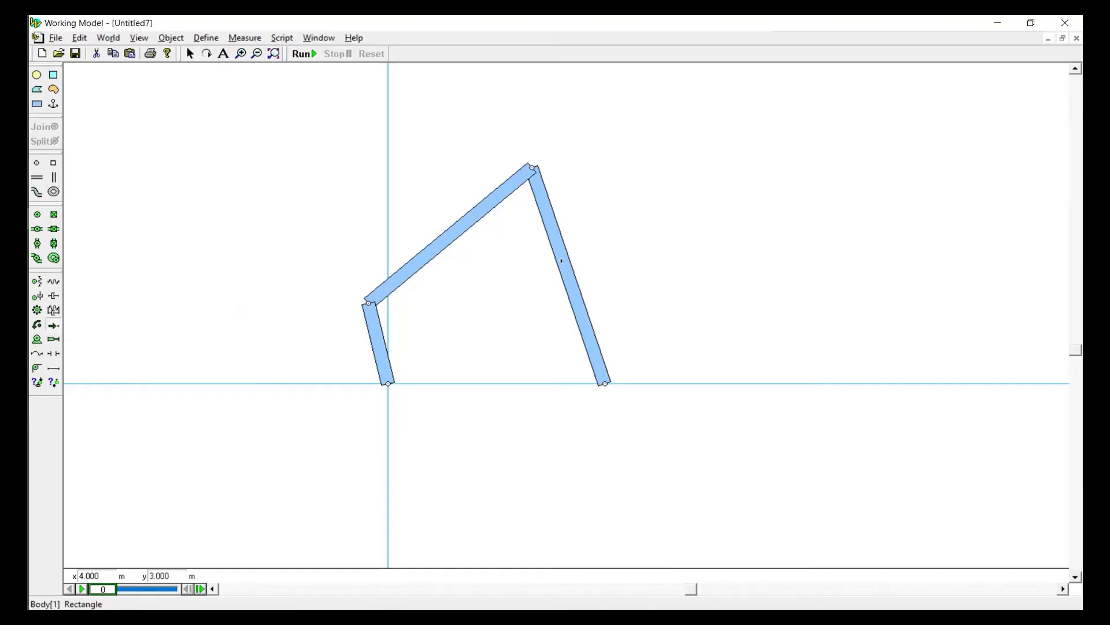
Apply a force of about Fx -27.7 N, Fy 9.2 N to the middle of the 5.5 m bar and open its properties
mouse_move(561, 260)
mouse_down()
mouse_move(842, 272)
mouse_move(867, 352)
mouse_move(711, 294)
mouse_move(719, 310)
mouse_up()
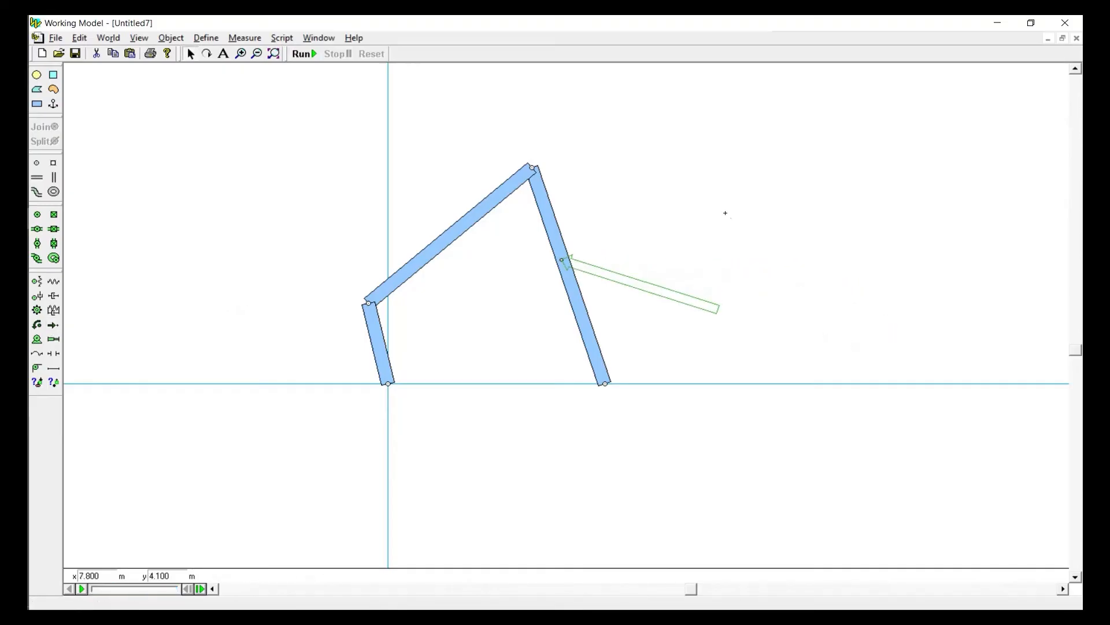
double_click(658, 298)
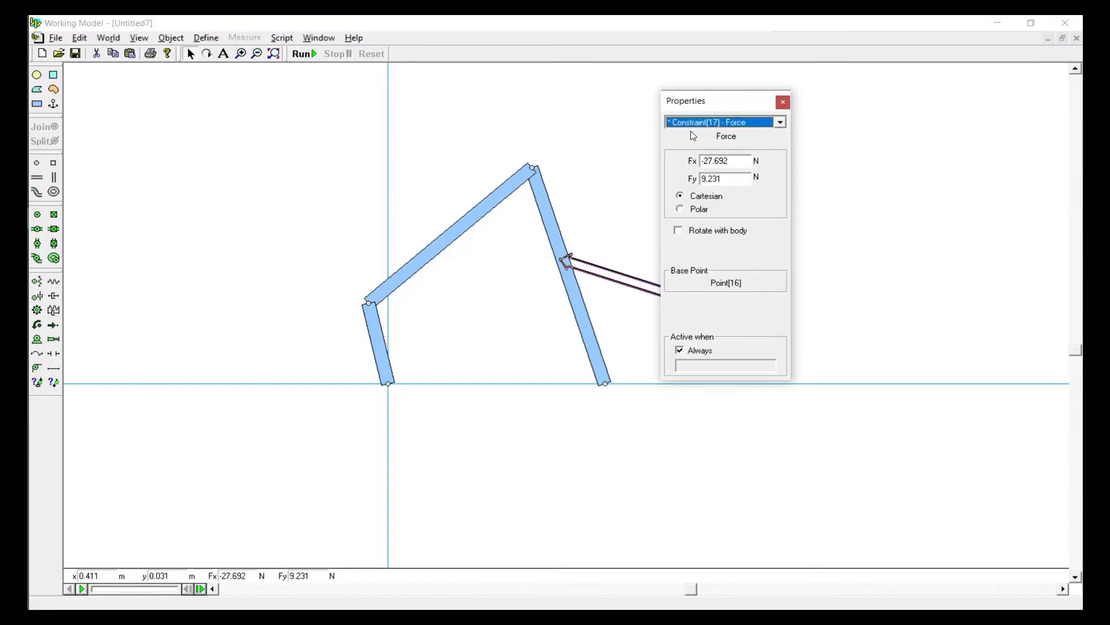
drag(693, 113, 776, 88)
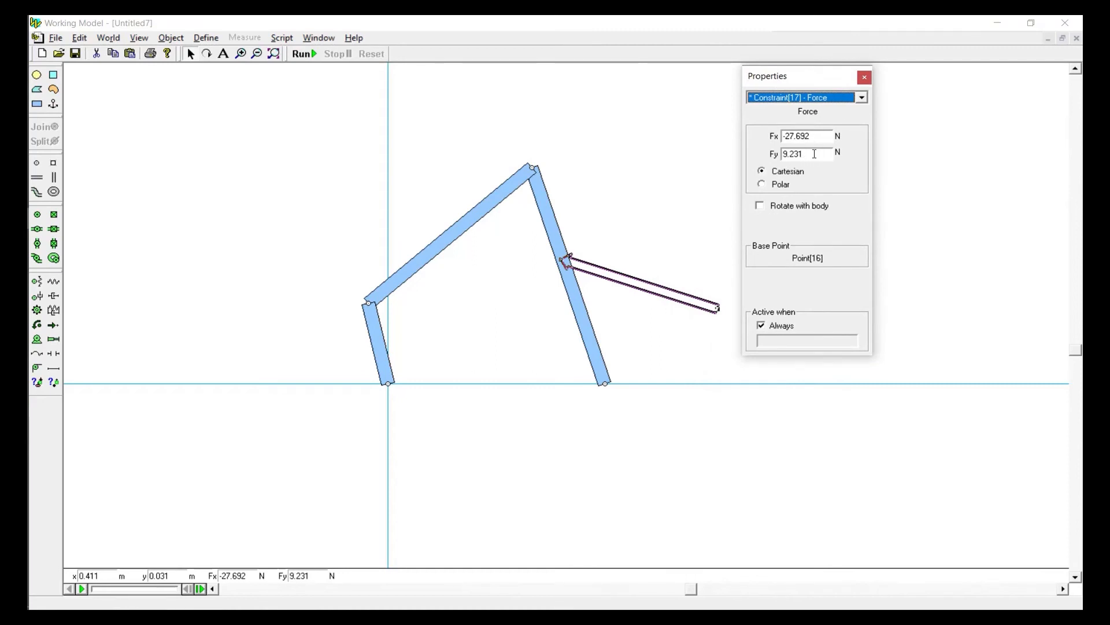
Define the force in polar form with a magnitude of 20 N and an angle of 2.8 rad
click(776, 185)
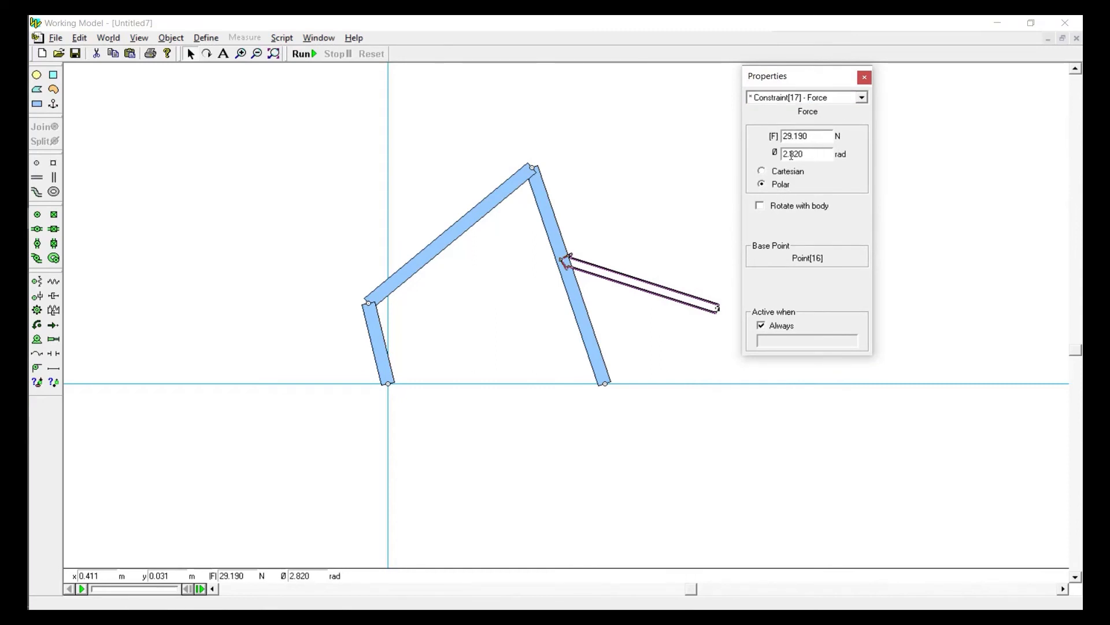
drag(825, 138, 722, 146)
text(20)
key(Tab)
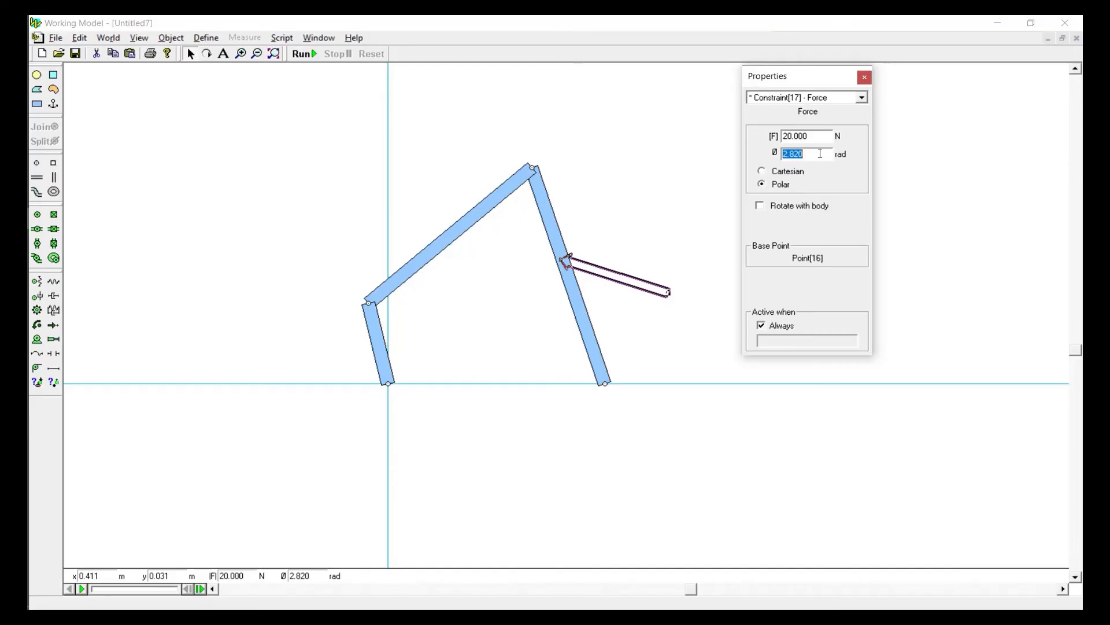
text(2)
click(817, 137)
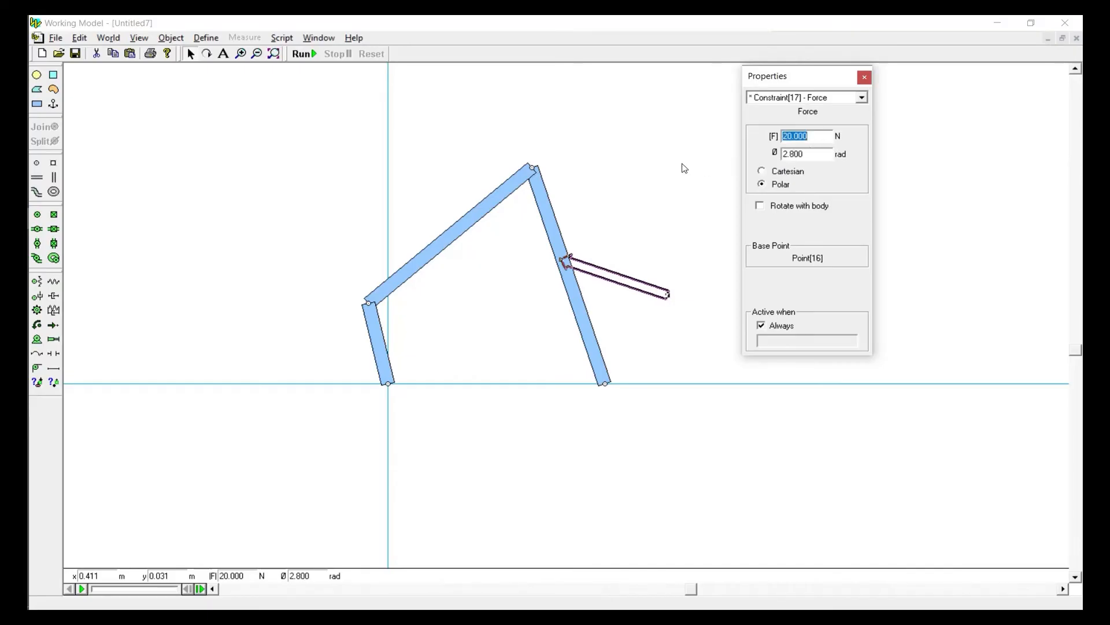
Compare the force's Cartesian and polar components, leave it in polar form, and deselect it
click(776, 174)
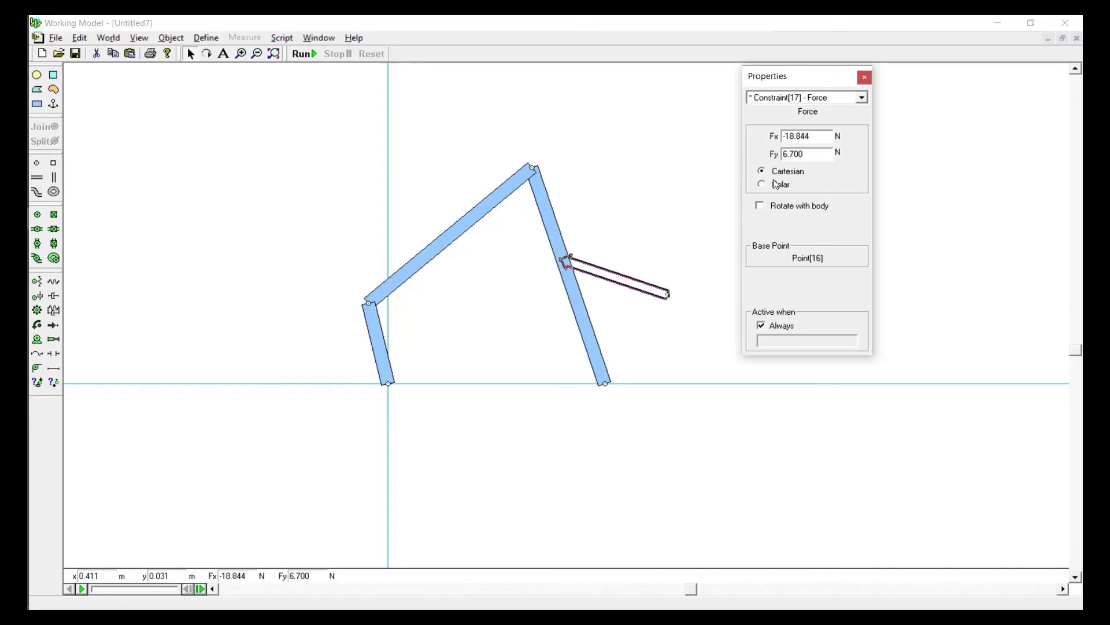
click(776, 185)
click(775, 171)
click(776, 185)
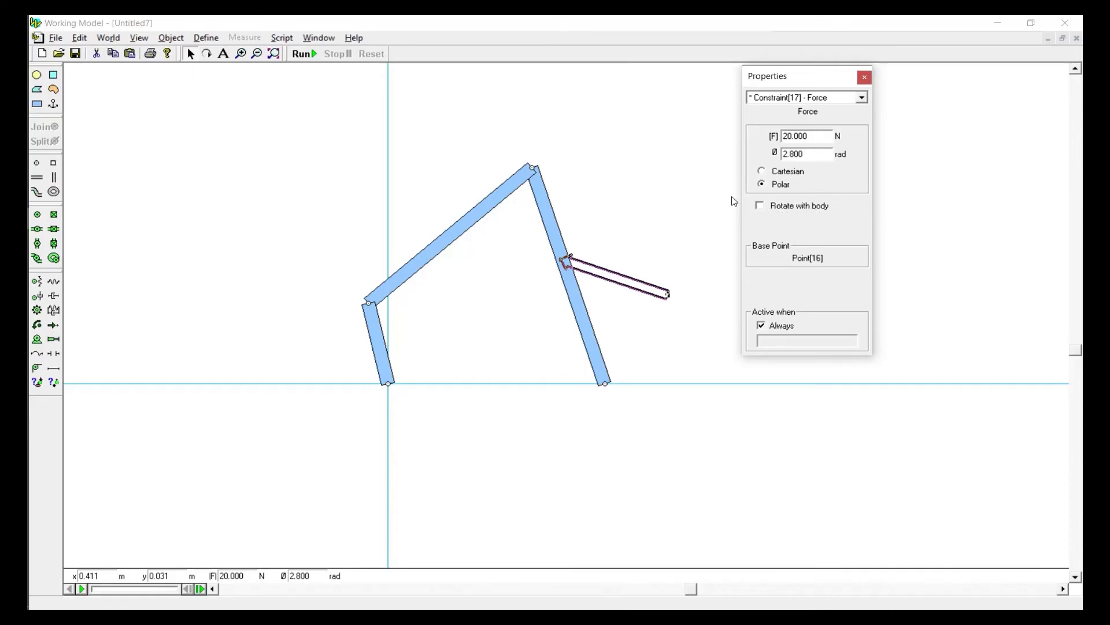
click(638, 111)
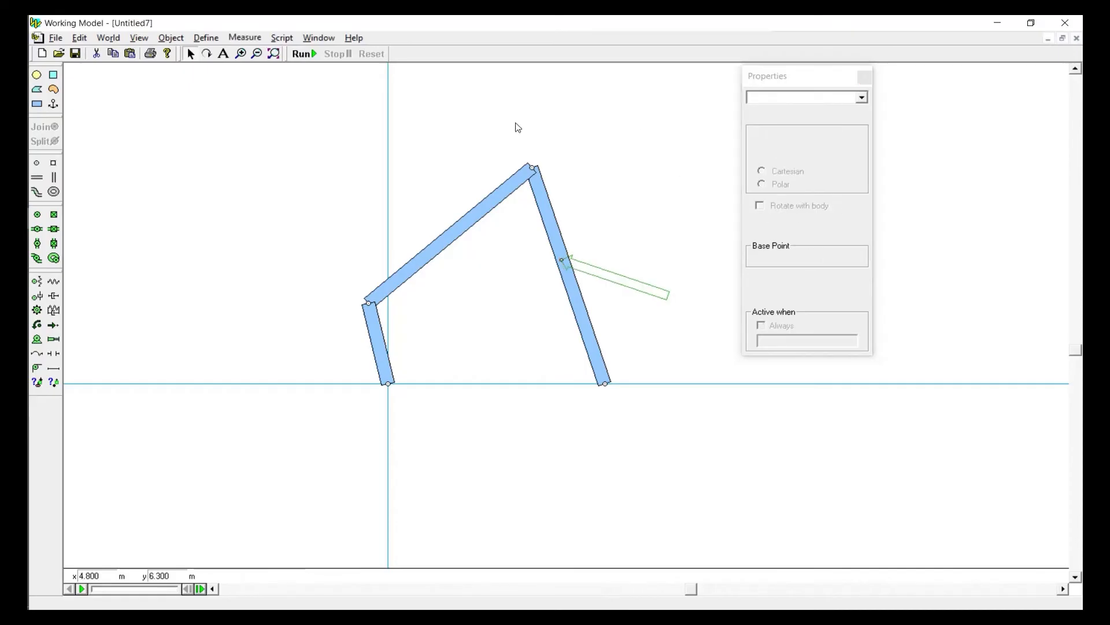
Run the simulation briefly, reset it, and make the force on the 5.5 m bar rotate with the body
click(300, 59)
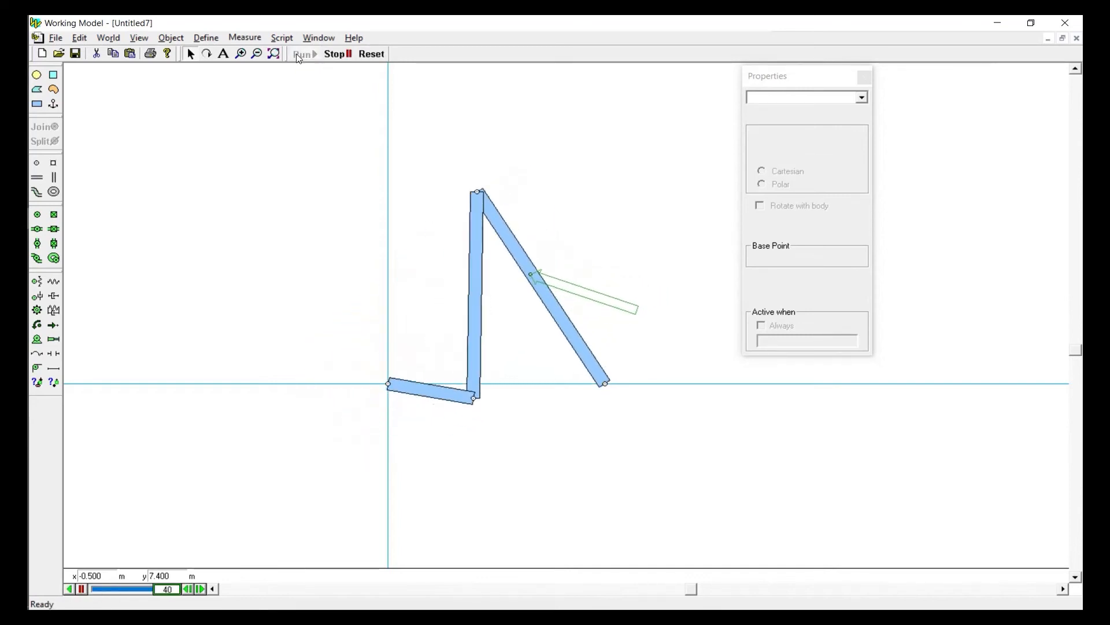
click(373, 54)
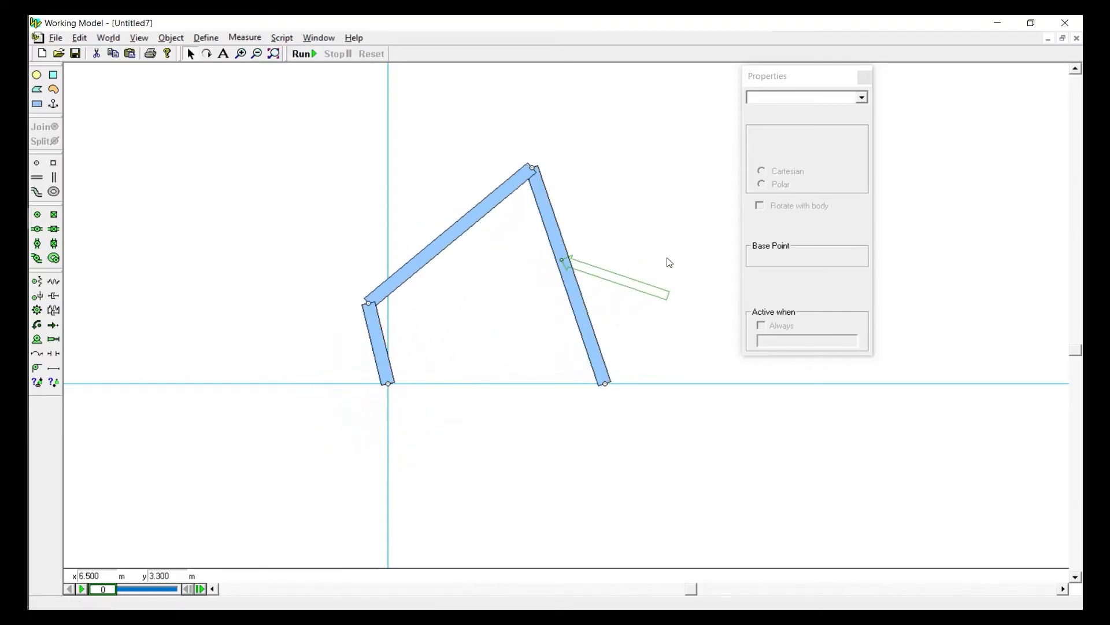
click(640, 287)
click(774, 211)
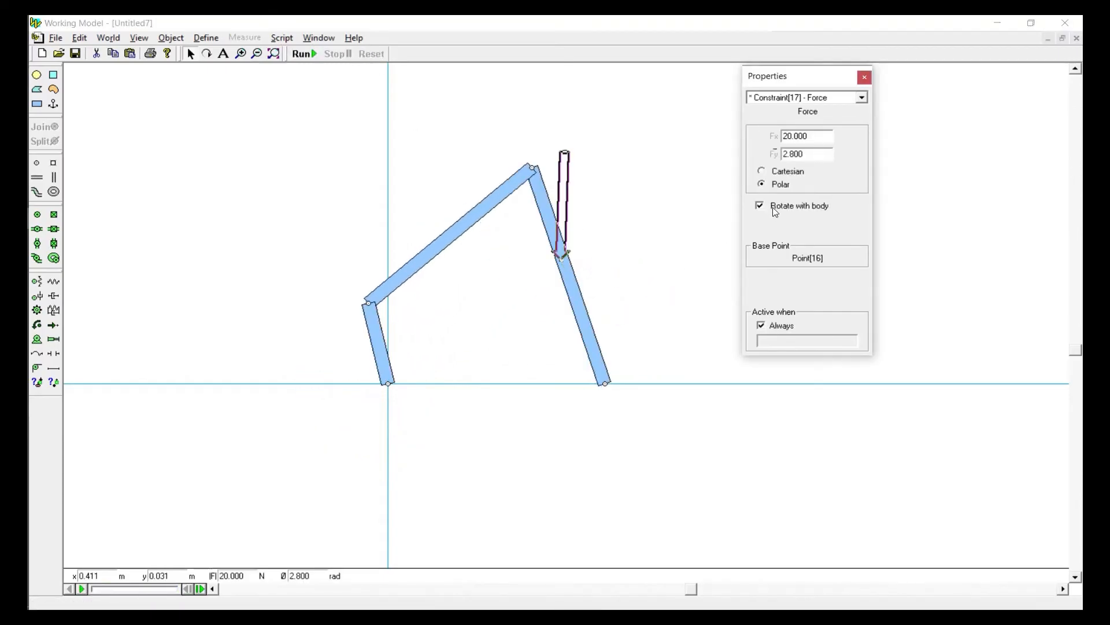
click(622, 212)
click(563, 205)
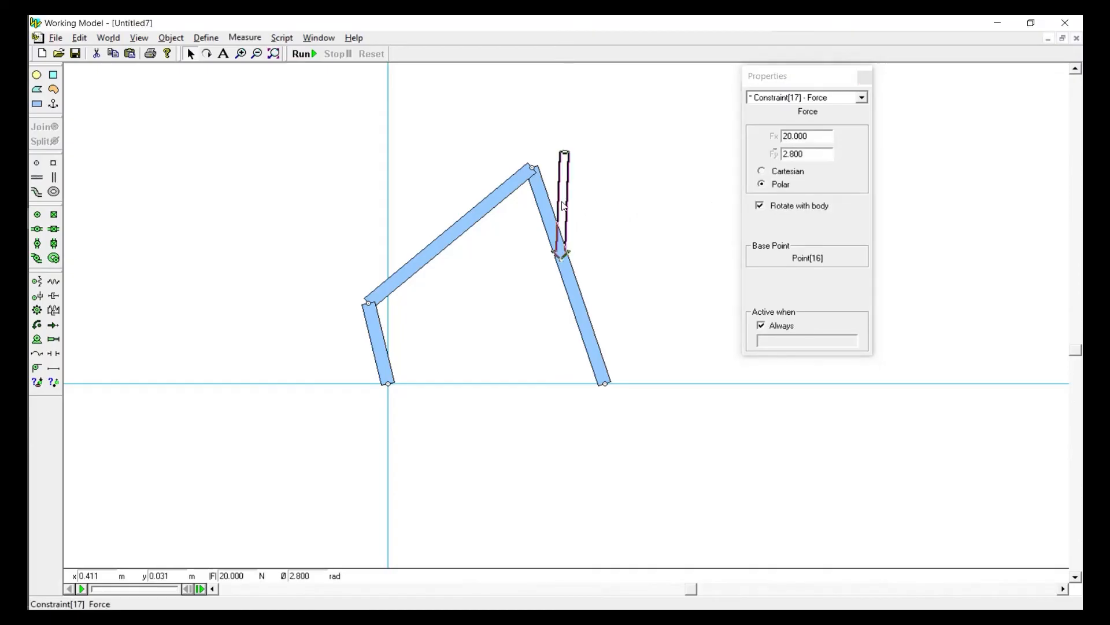
click(570, 283)
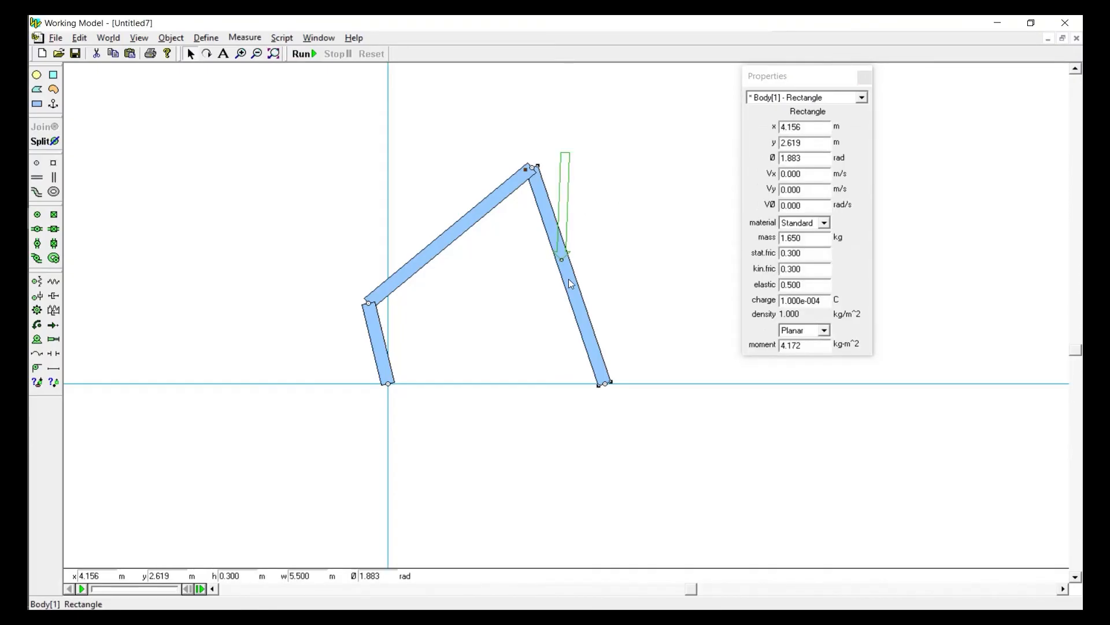
click(564, 205)
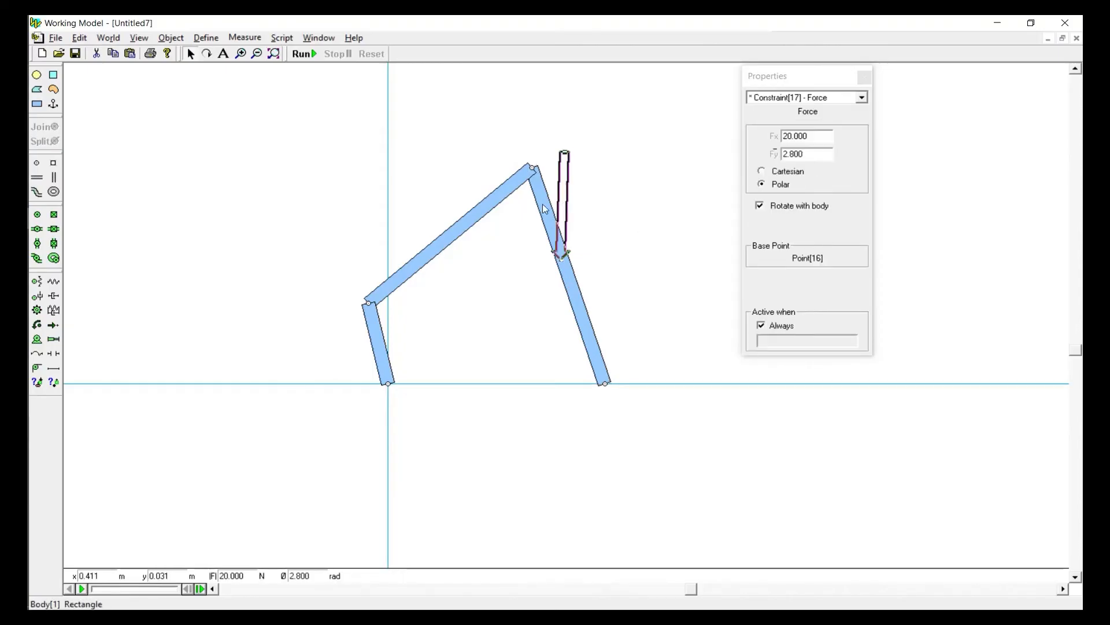
Set the force's polar angle to 0 rad while keeping its magnitude at 20 N, and deselect it
click(820, 137)
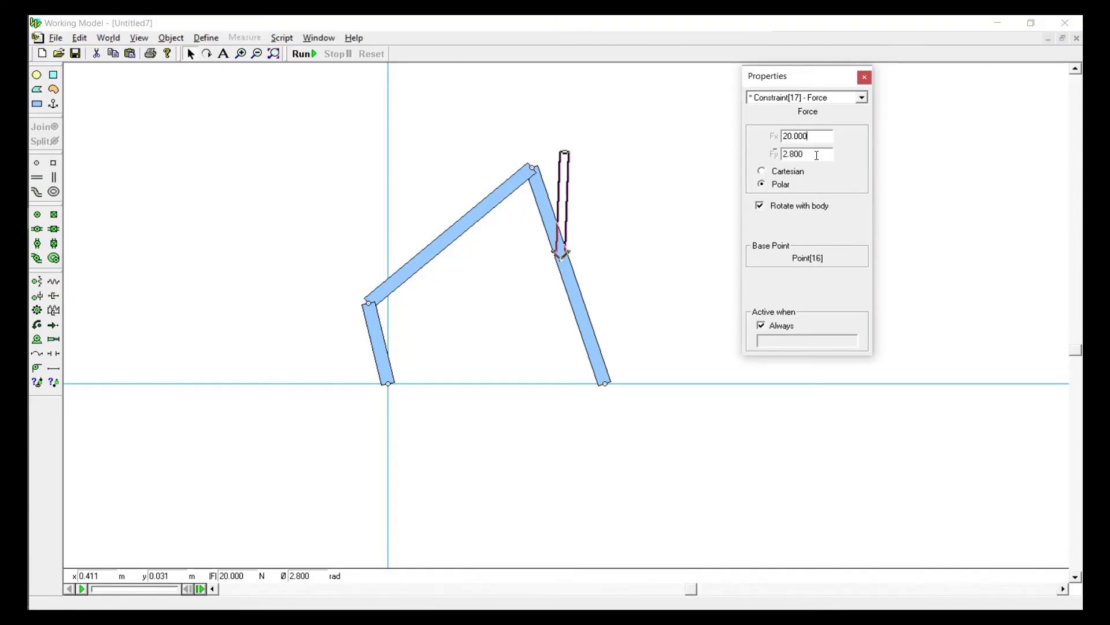
key(Tab)
text(0)
click(820, 137)
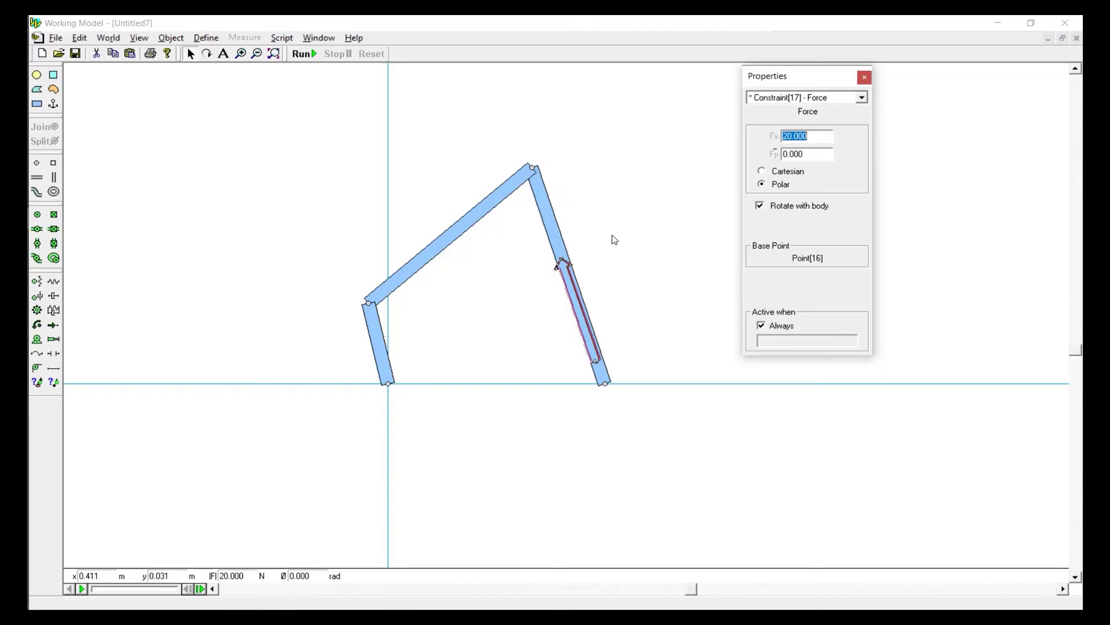
click(817, 154)
click(293, 89)
Change the unit system so that angles are expressed in degrees instead of radians
click(172, 37)
mouse_move(207, 40)
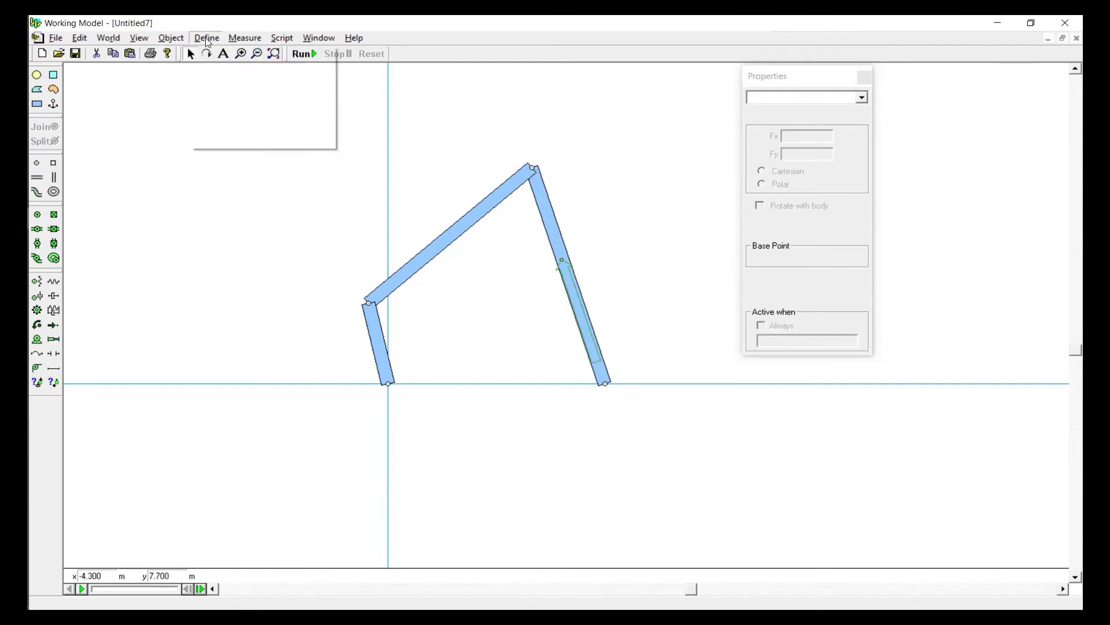
mouse_move(139, 38)
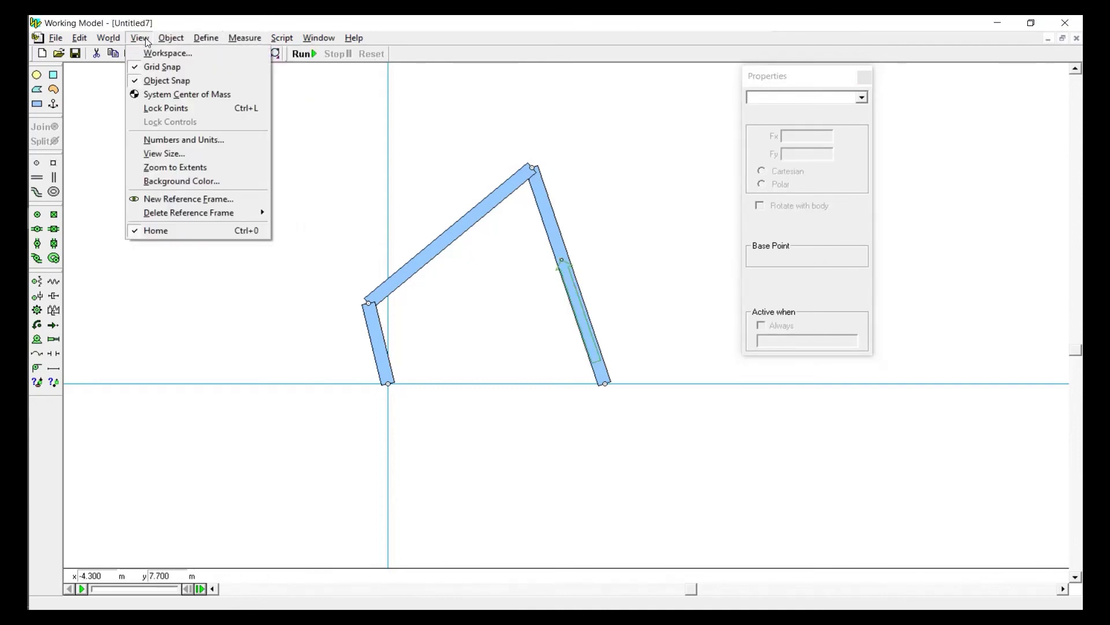
click(165, 142)
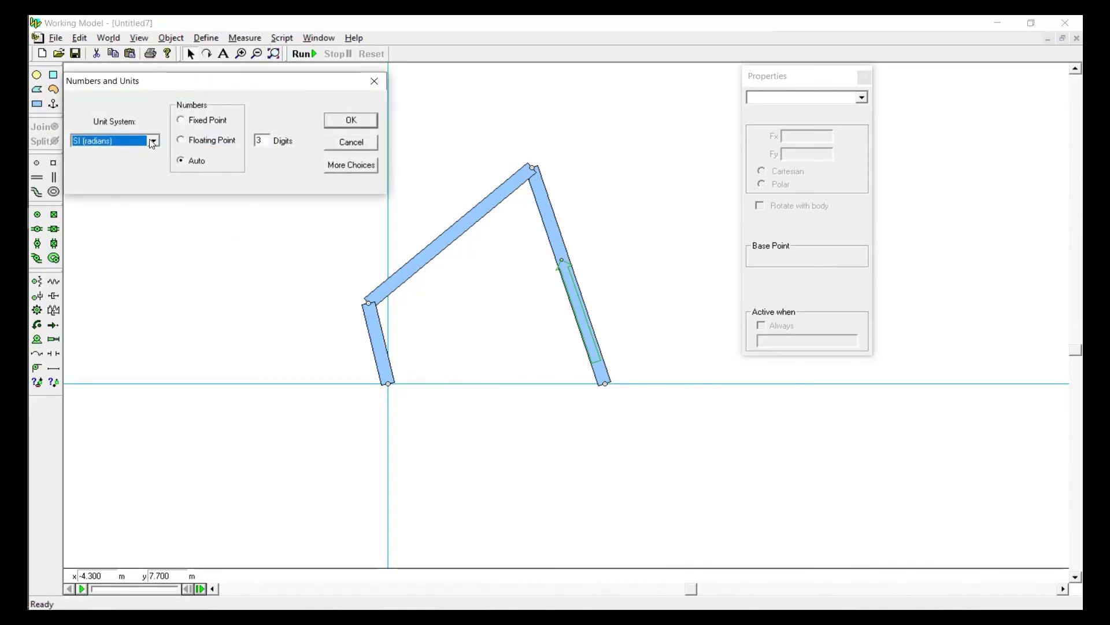
click(154, 140)
click(101, 208)
click(344, 120)
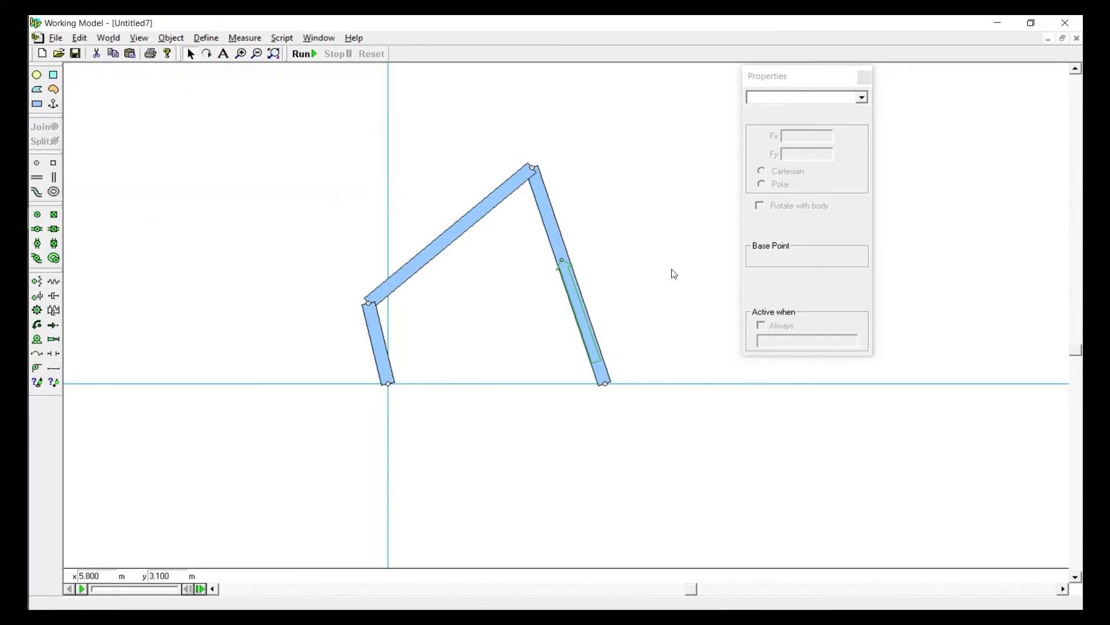
Set the polar angle of the force on the 5.5 m bar to 90° and deselect it
click(574, 297)
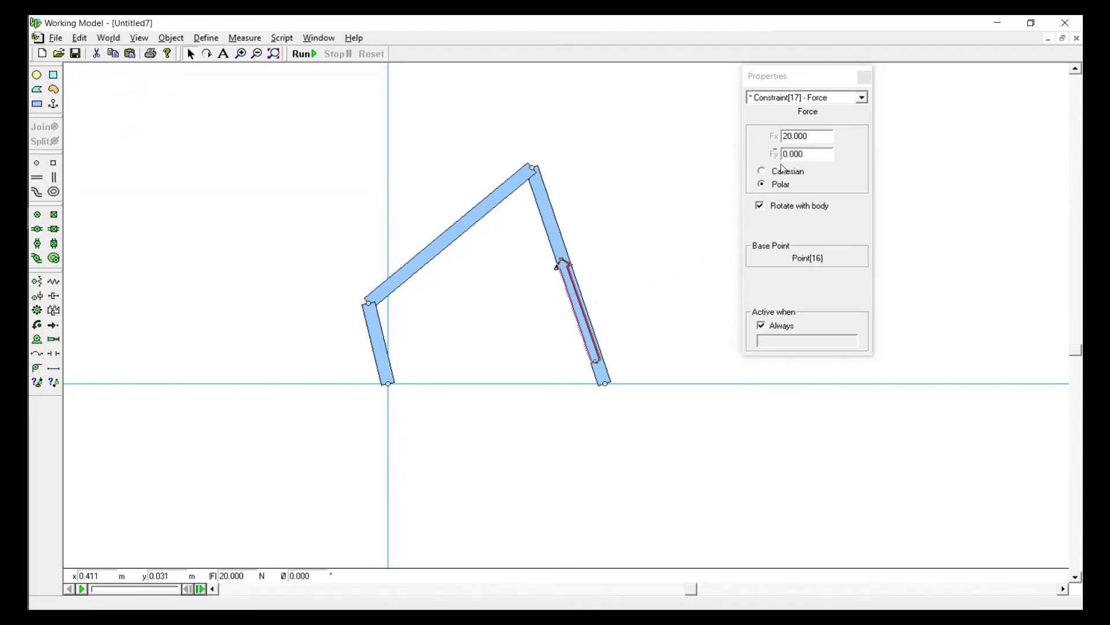
click(815, 154)
text(90)
key(Return)
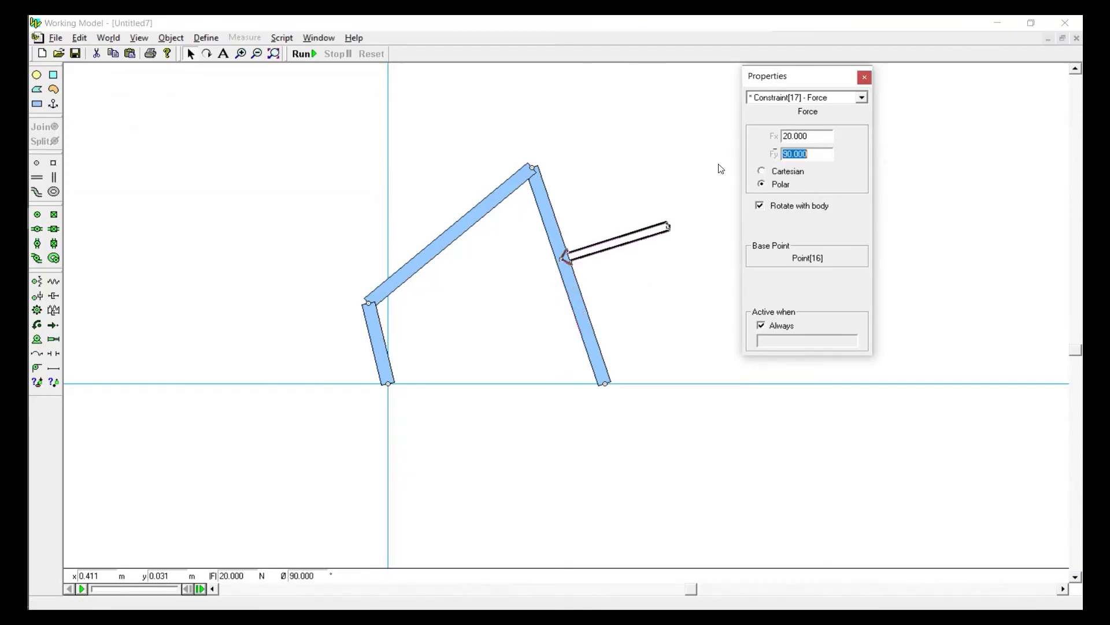
click(653, 175)
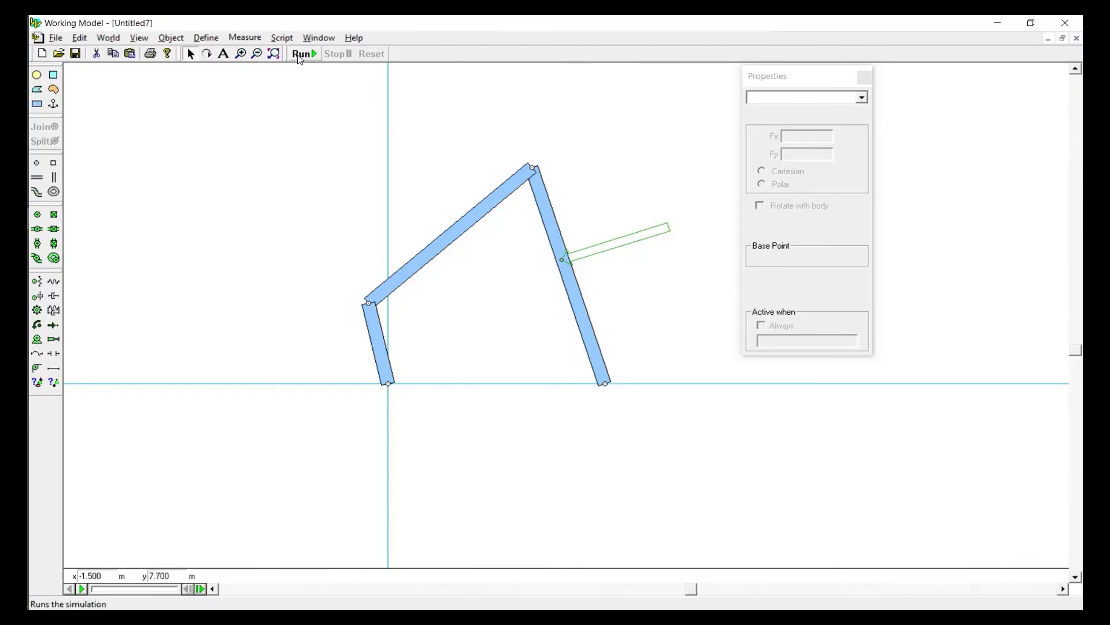
Check the force and its bar, then run the simulation briefly with the perpendicular force and reset it
click(602, 245)
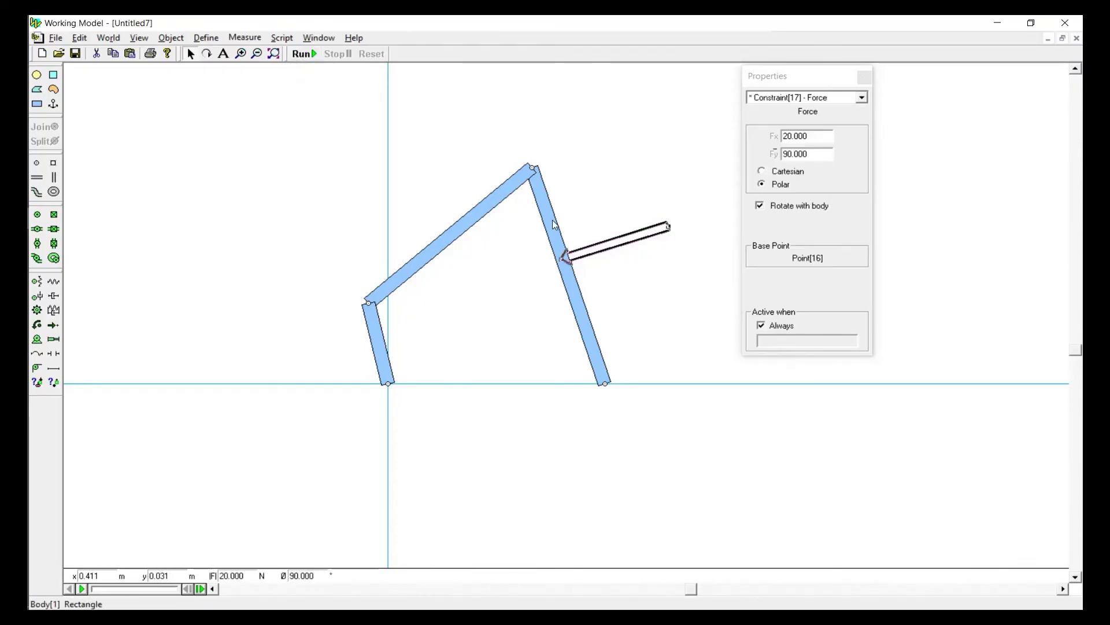
click(553, 219)
click(612, 250)
click(309, 108)
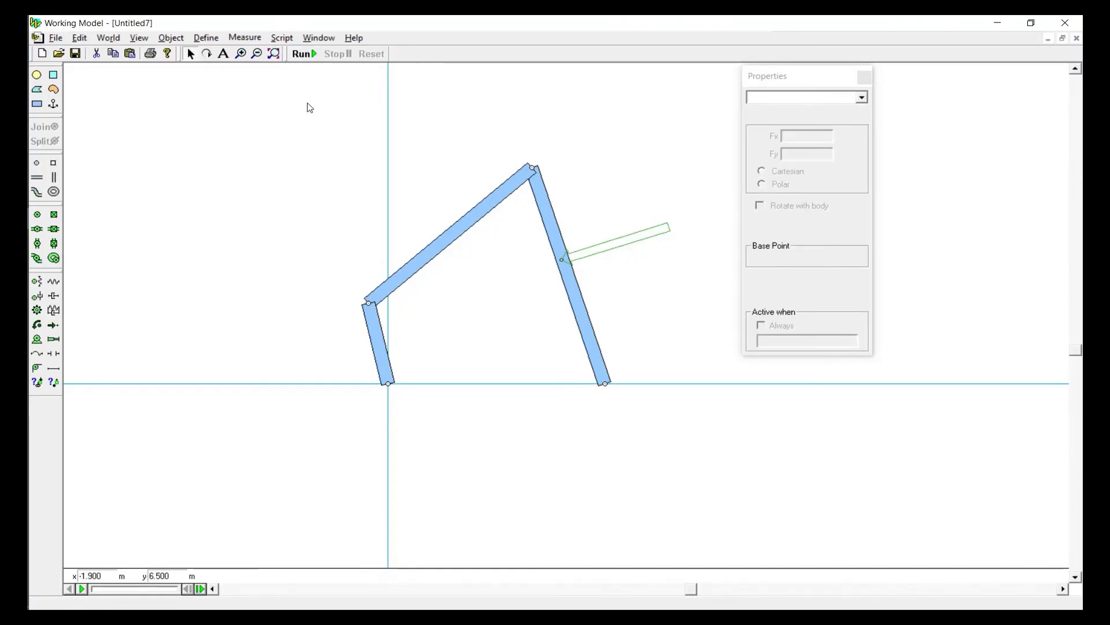
click(299, 53)
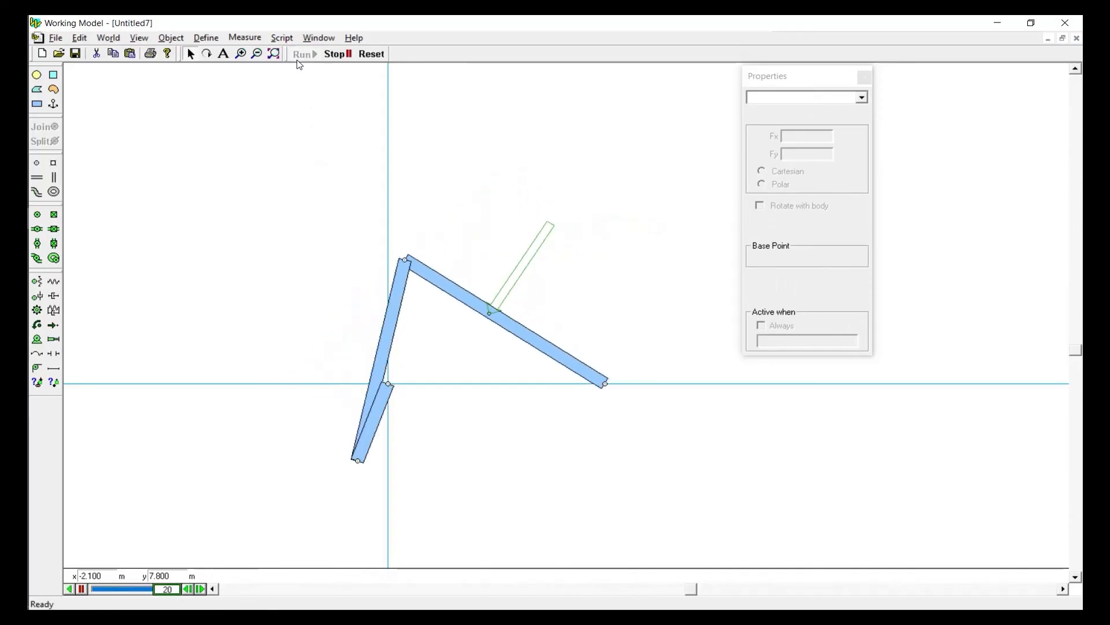
click(371, 54)
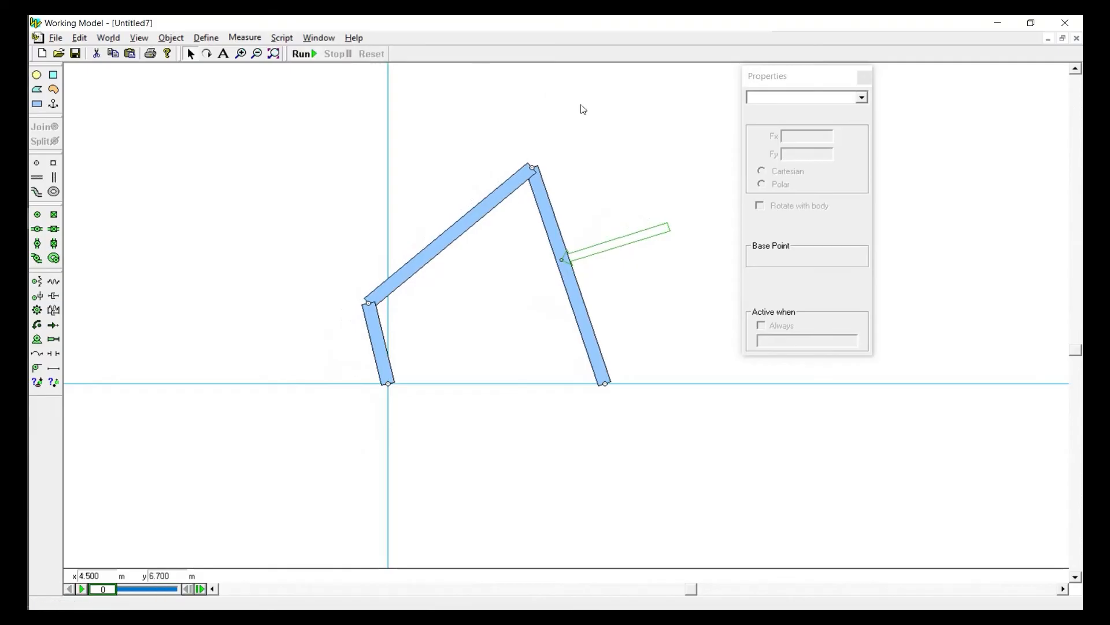
Turn the force's rotation with the body off and back on to compare its direction, and deselect it
click(640, 236)
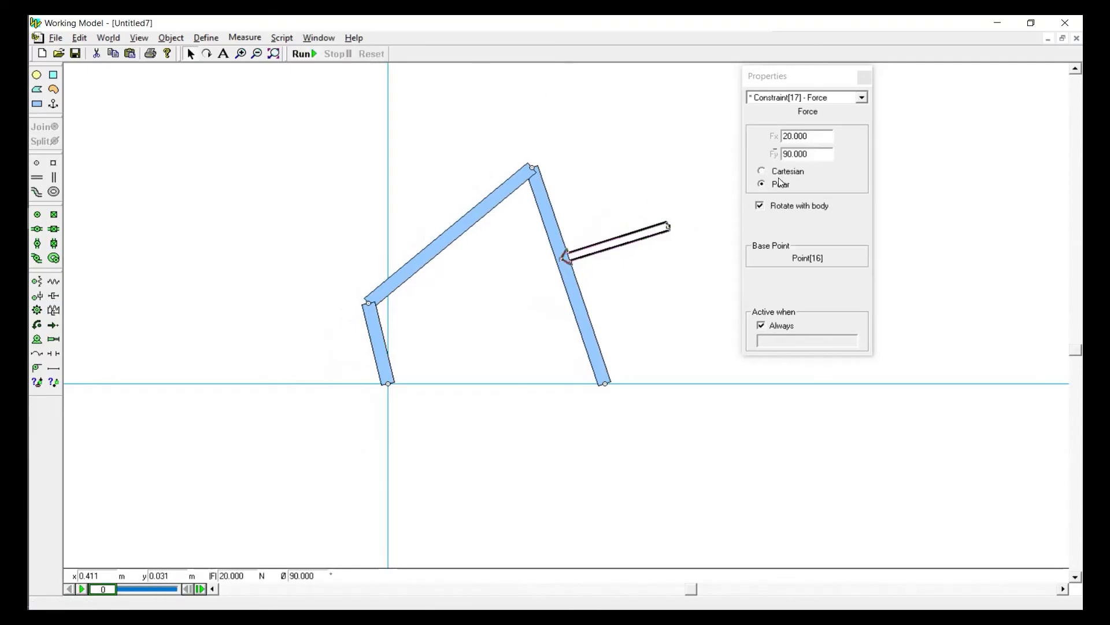
click(785, 208)
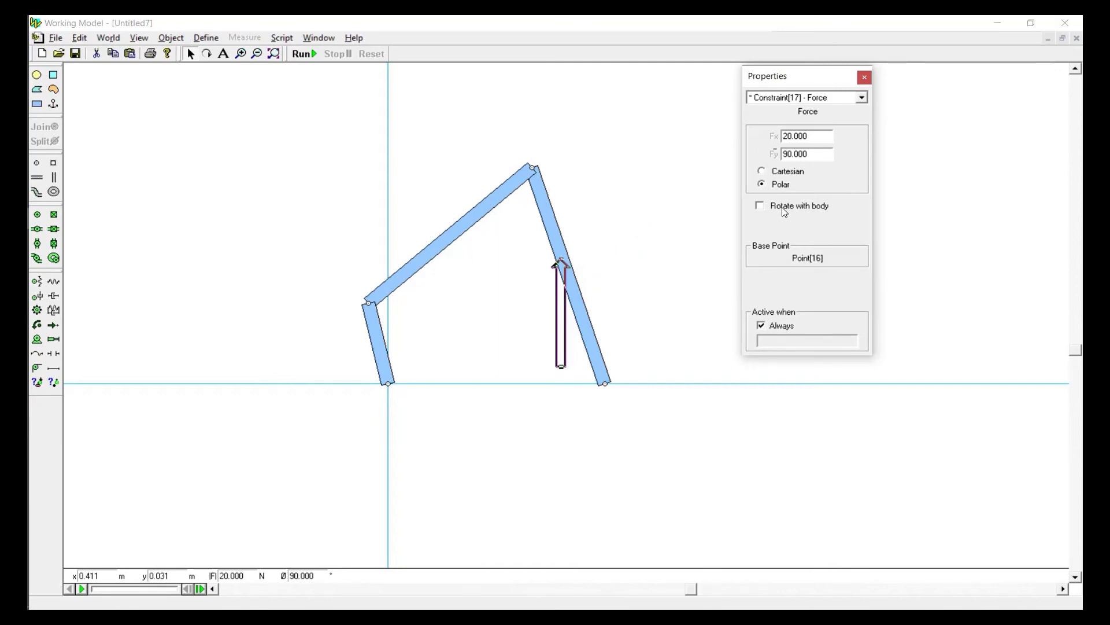
click(784, 209)
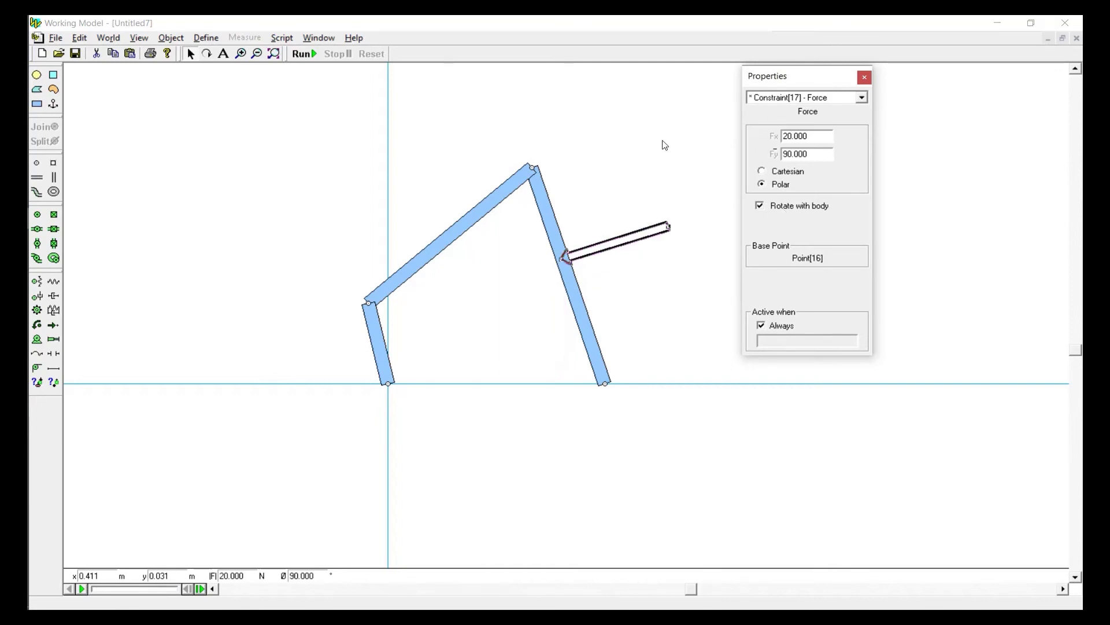
click(715, 166)
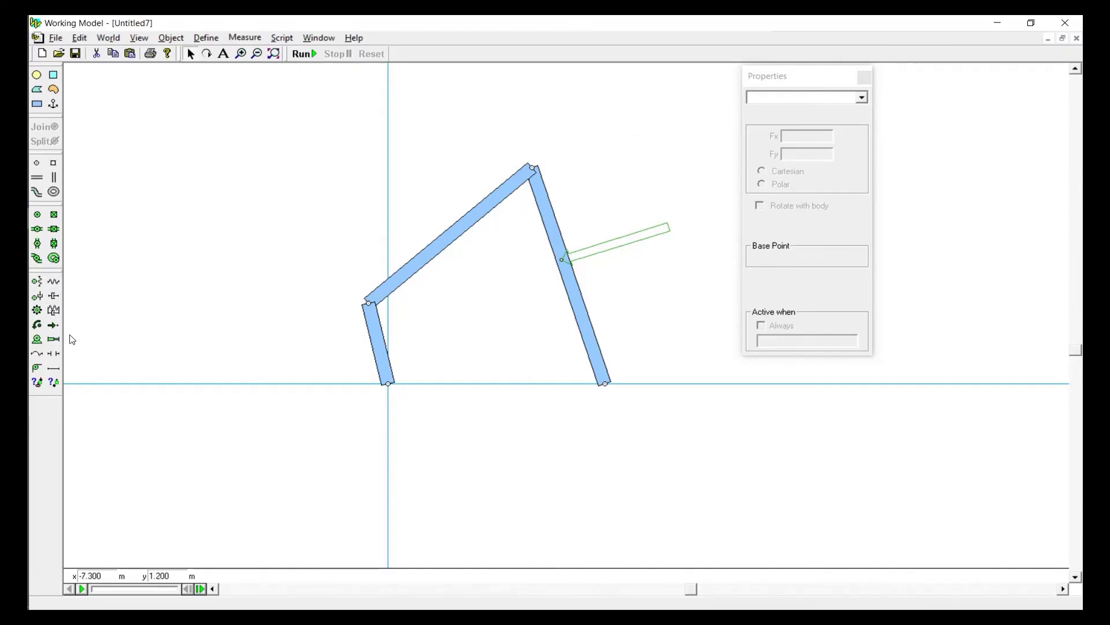
Apply two forces to the upper connecting bar: about Fx 20.8 N, Fy -15.4 N from above, and a roughly opposing one from below
click(53, 325)
click(474, 218)
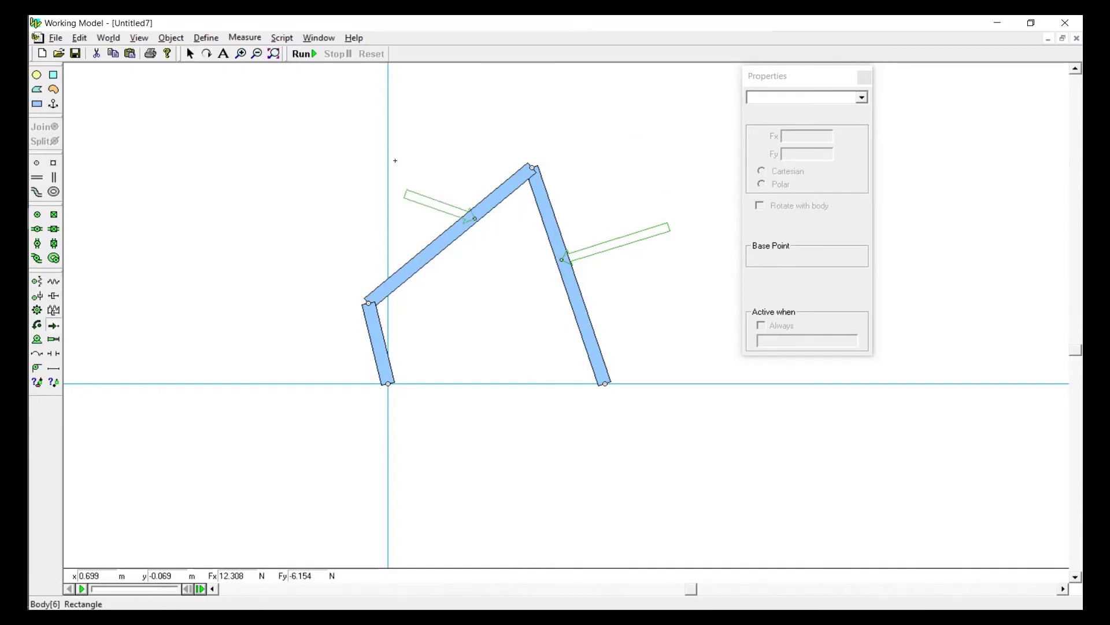
drag(395, 160, 356, 134)
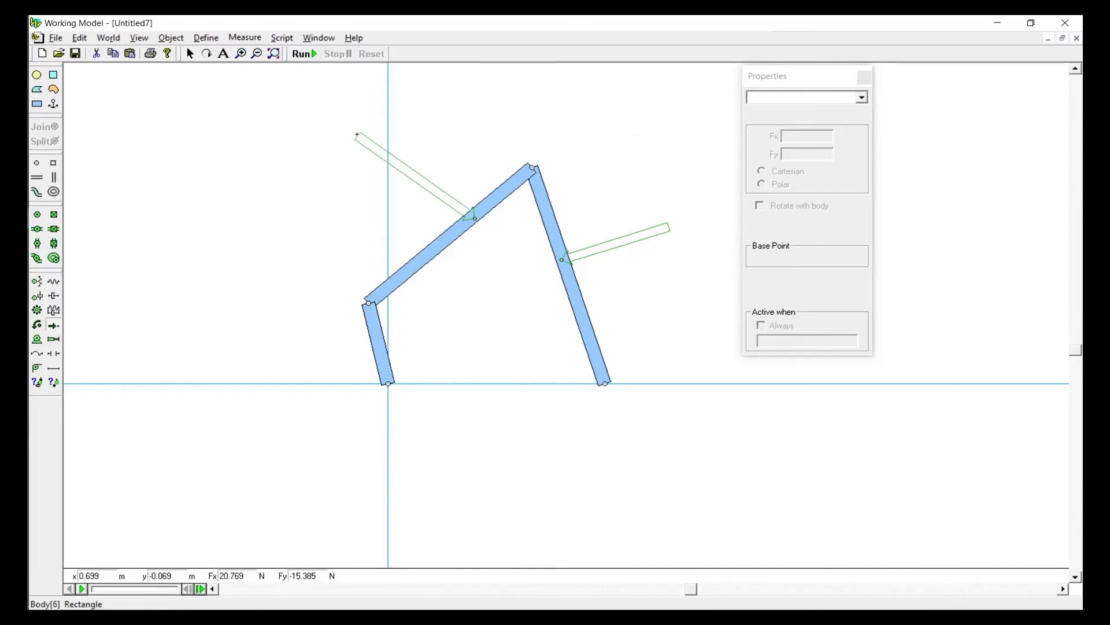
click(52, 326)
drag(414, 272, 519, 333)
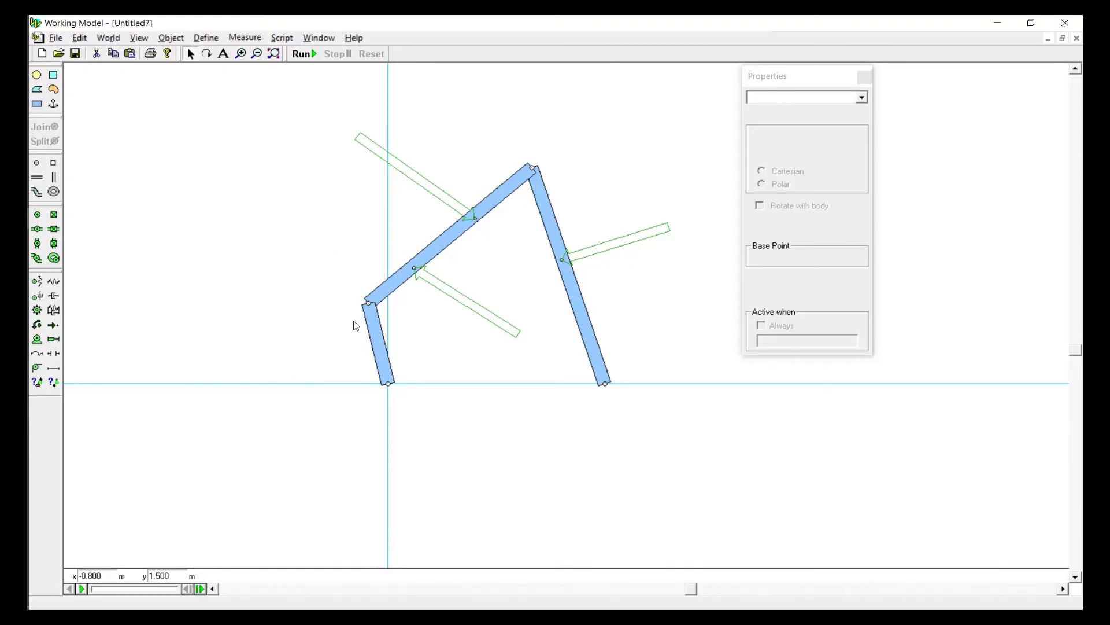
Inspect the pin joint at the origin, then run the simulation with all three forces and reset it
click(389, 385)
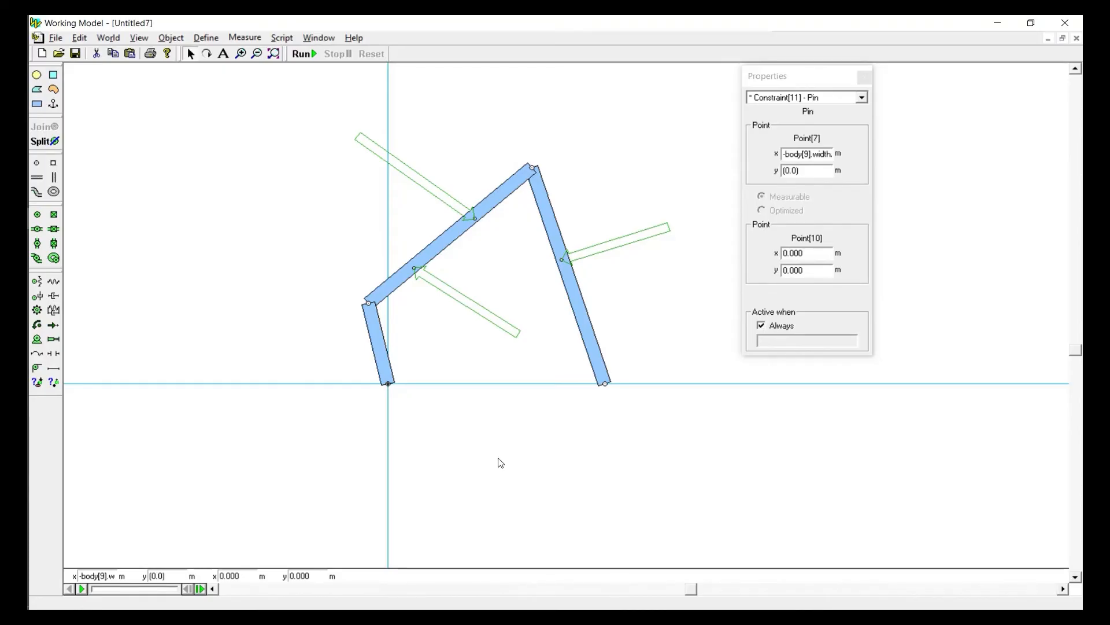
click(472, 421)
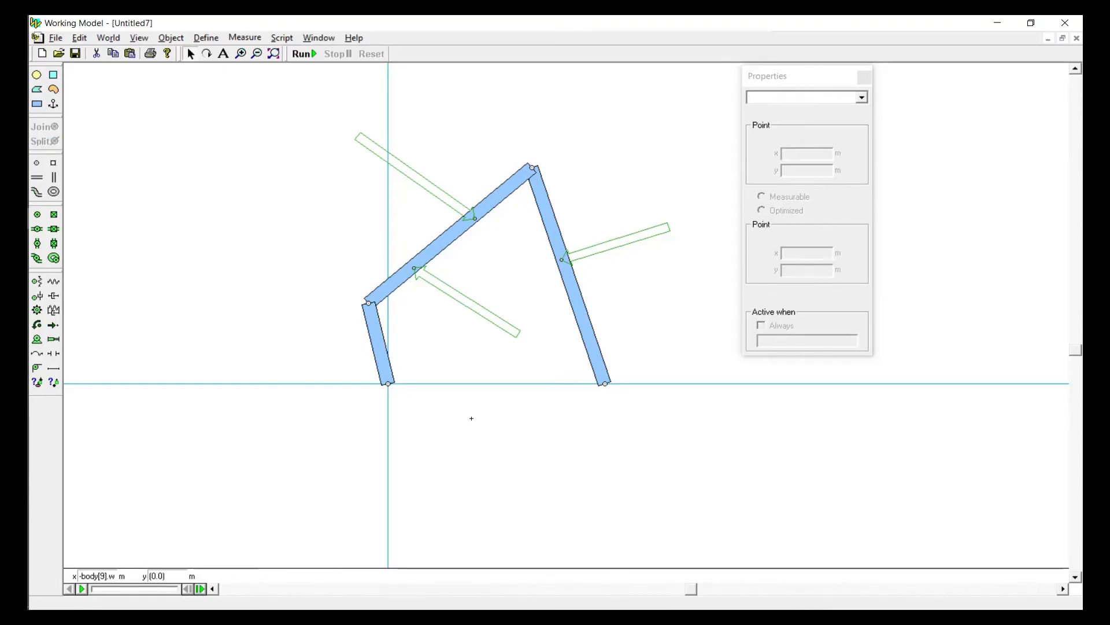
click(308, 60)
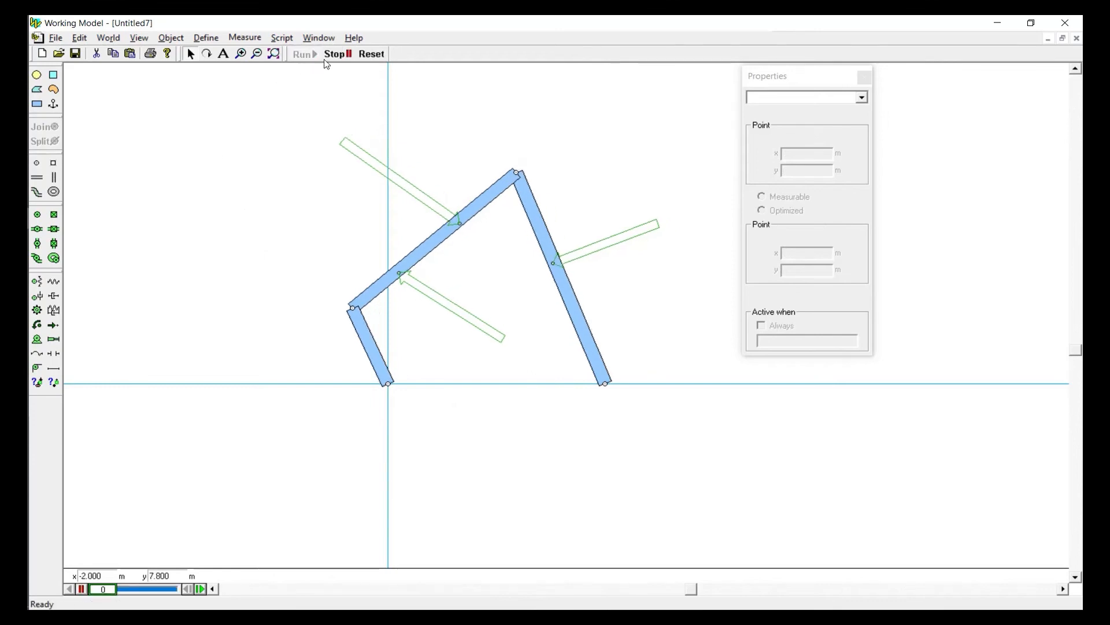
click(376, 54)
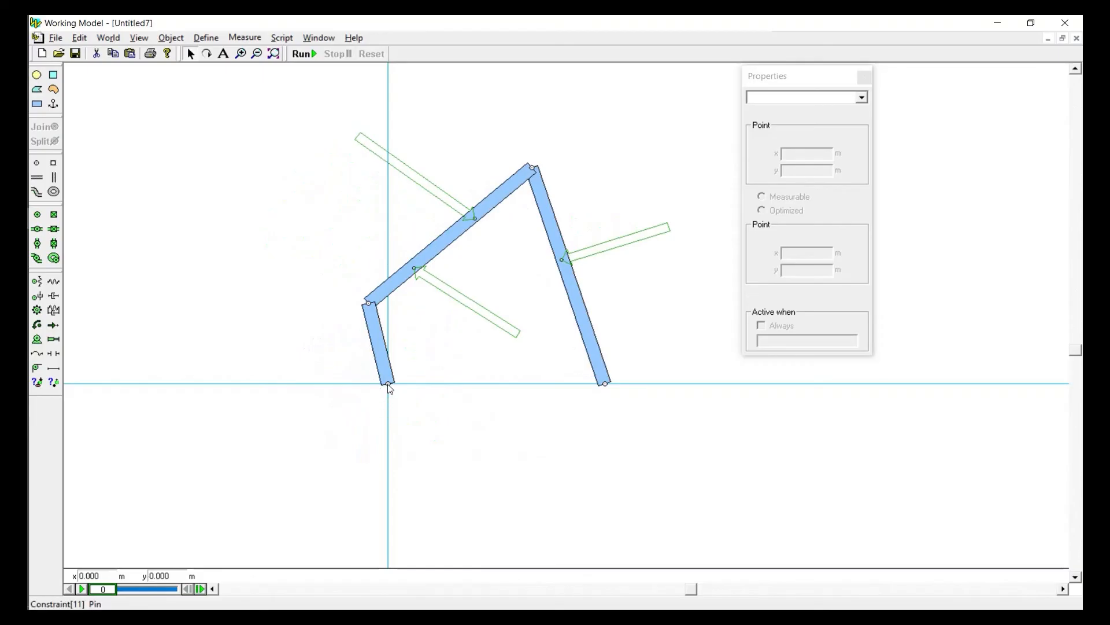
Delete the pin at the origin and fix the short bar's lower end there with a rigid joint
click(388, 385)
click(428, 470)
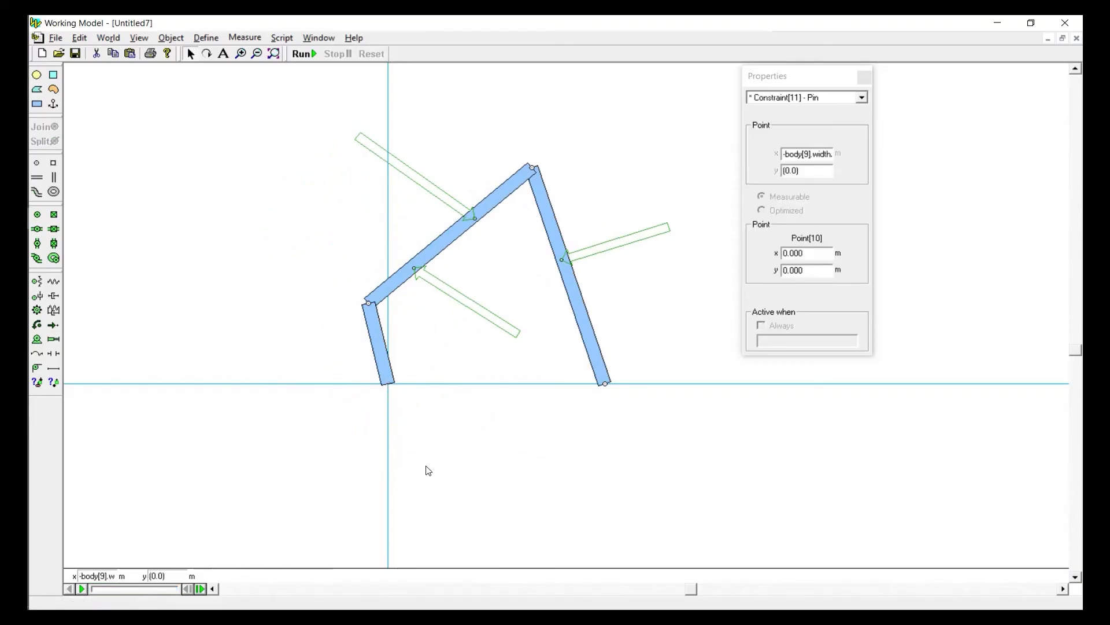
click(54, 215)
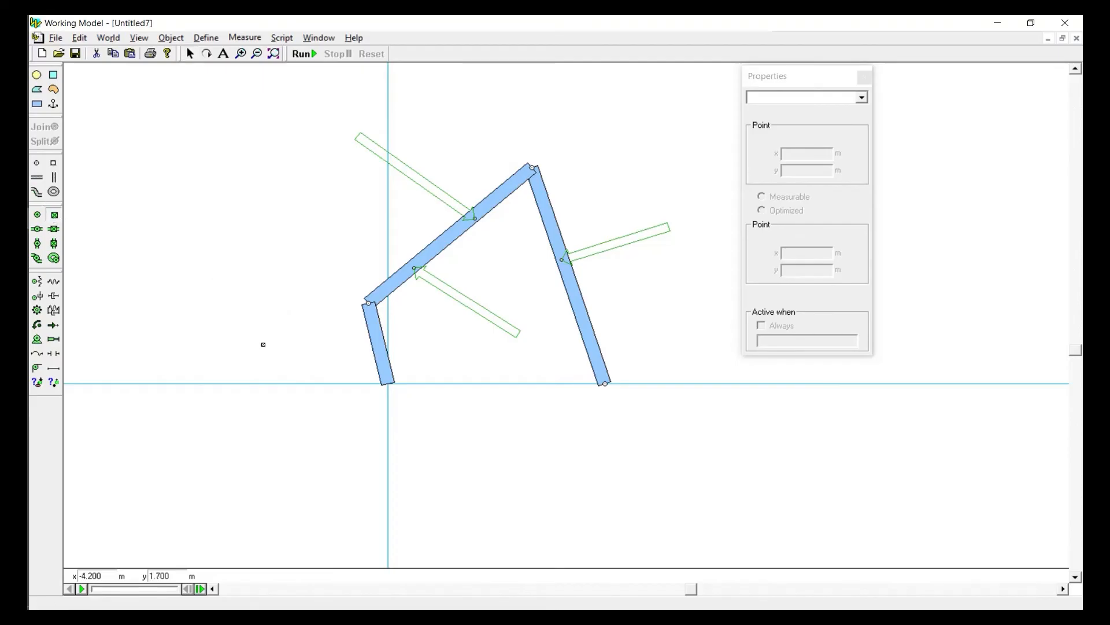
click(385, 383)
Run the simulation with the rigid joint at the origin, reset it, and select the joint to inspect its properties
click(306, 55)
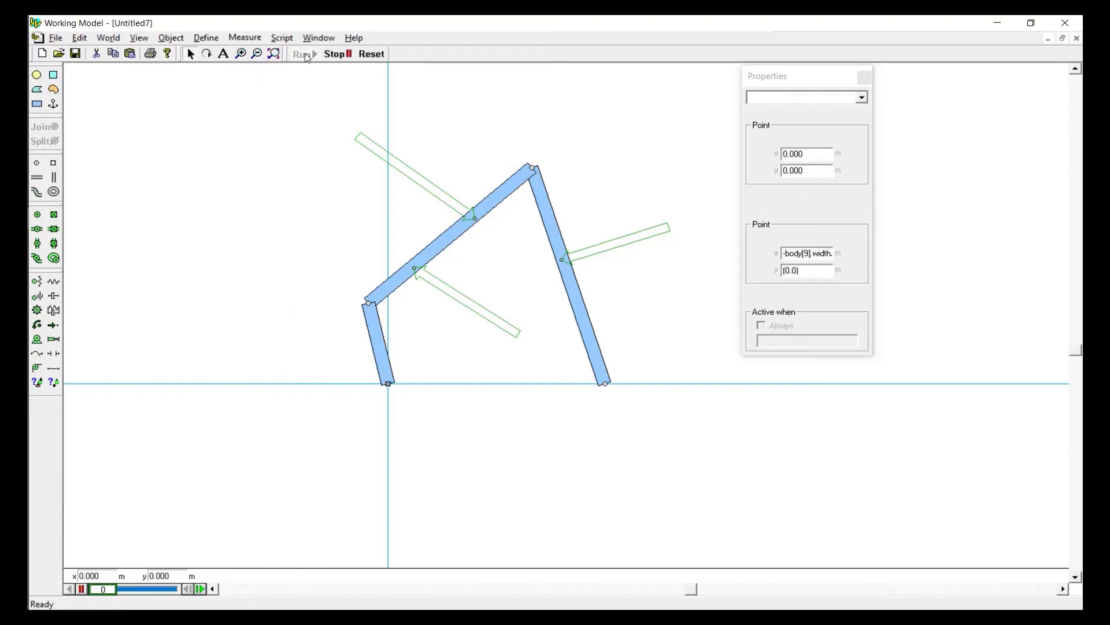
click(370, 55)
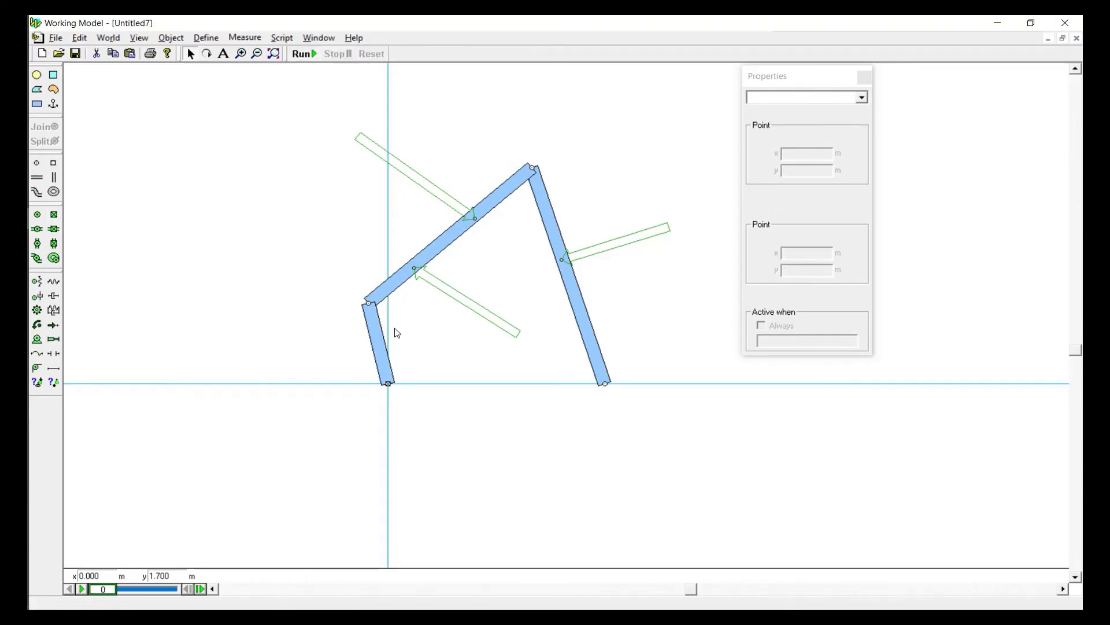
click(389, 384)
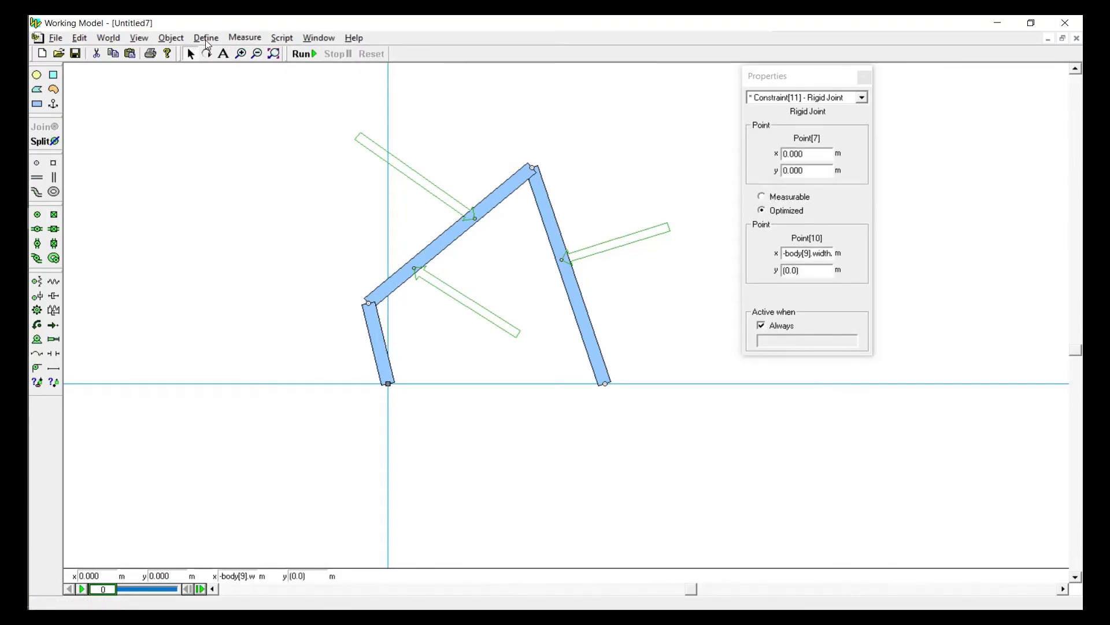
Measure the torque of the rigid joint at the origin, run the simulation to read it, and reset
click(243, 44)
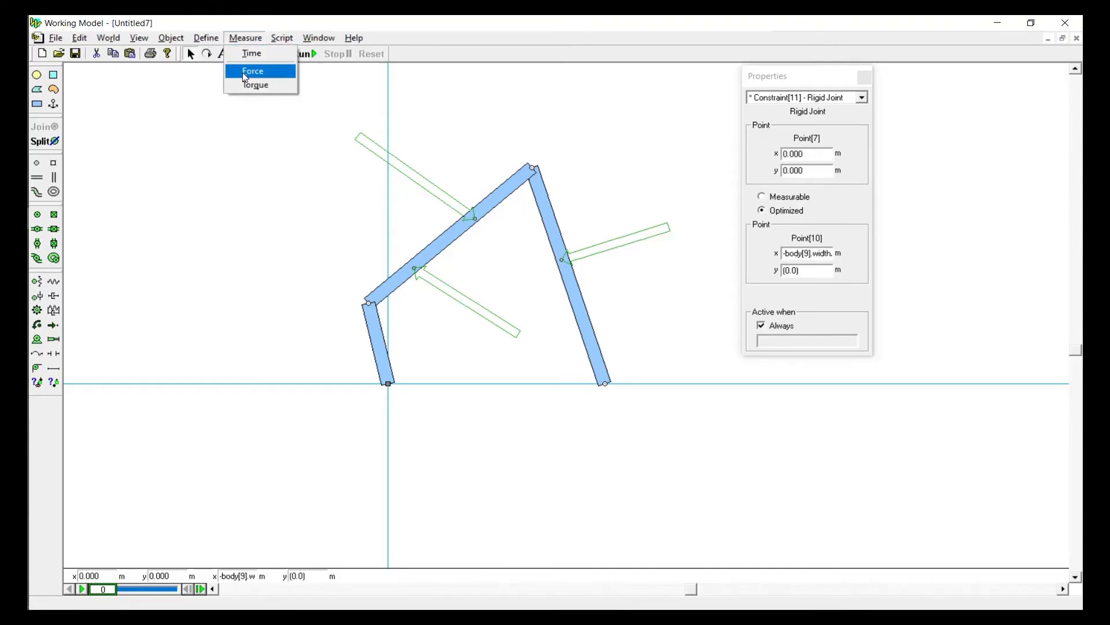
click(250, 85)
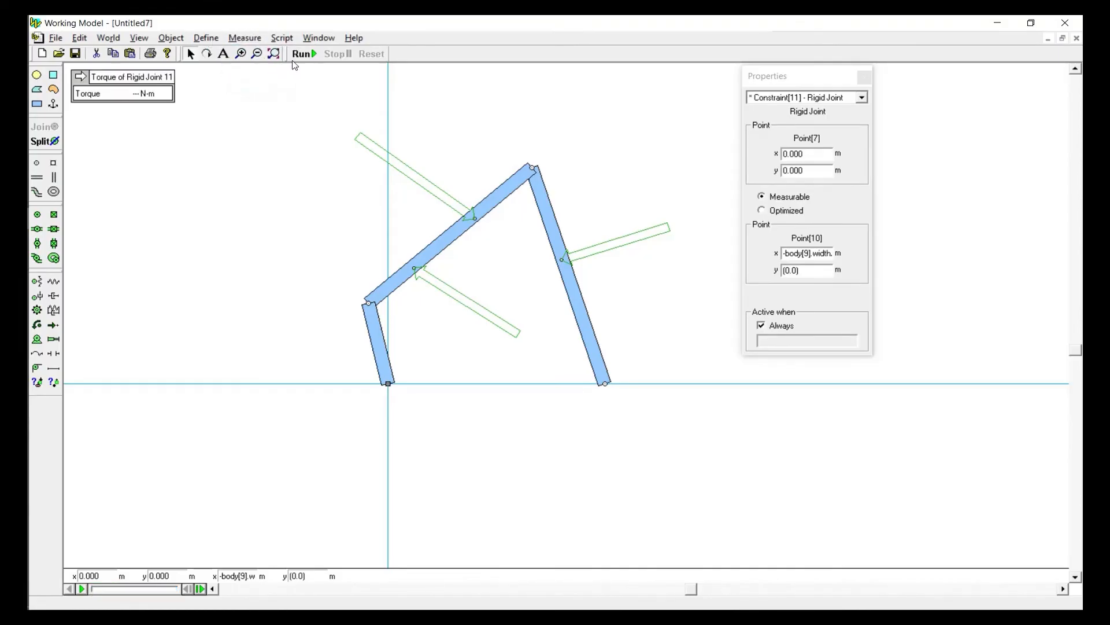
click(302, 55)
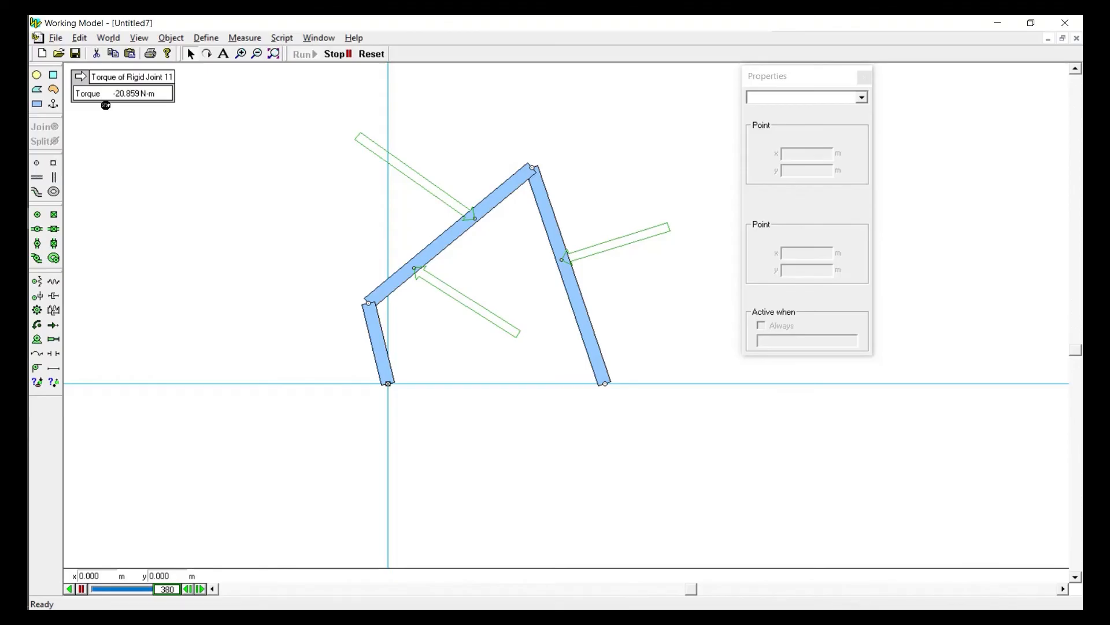
click(370, 53)
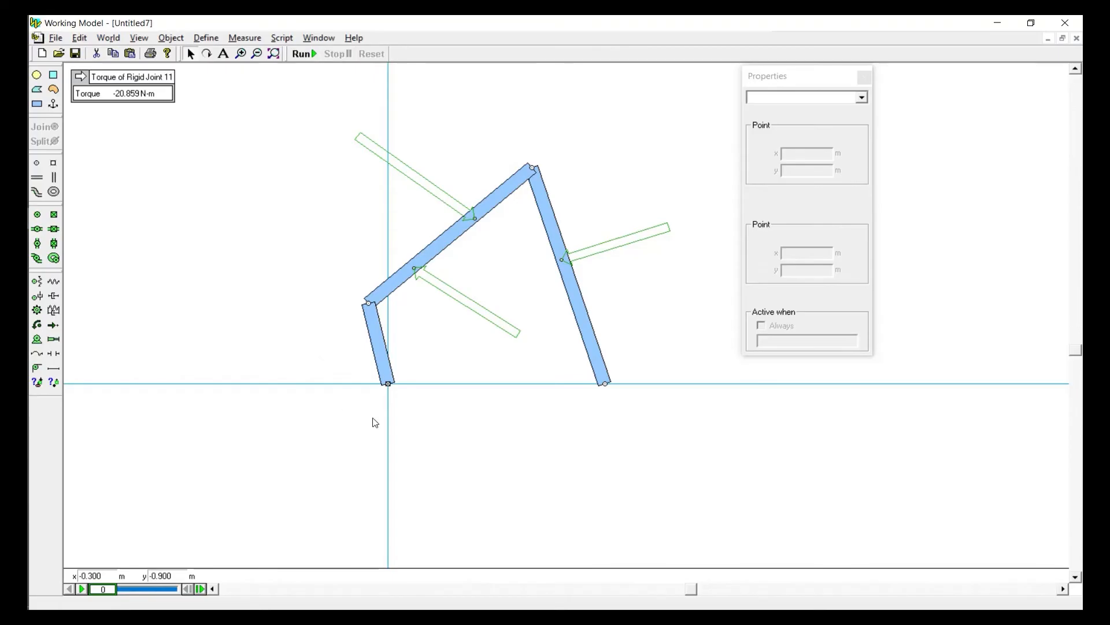
Delete the rigid joint at the origin and attach the short bar's lower end there with a pin joint
click(388, 385)
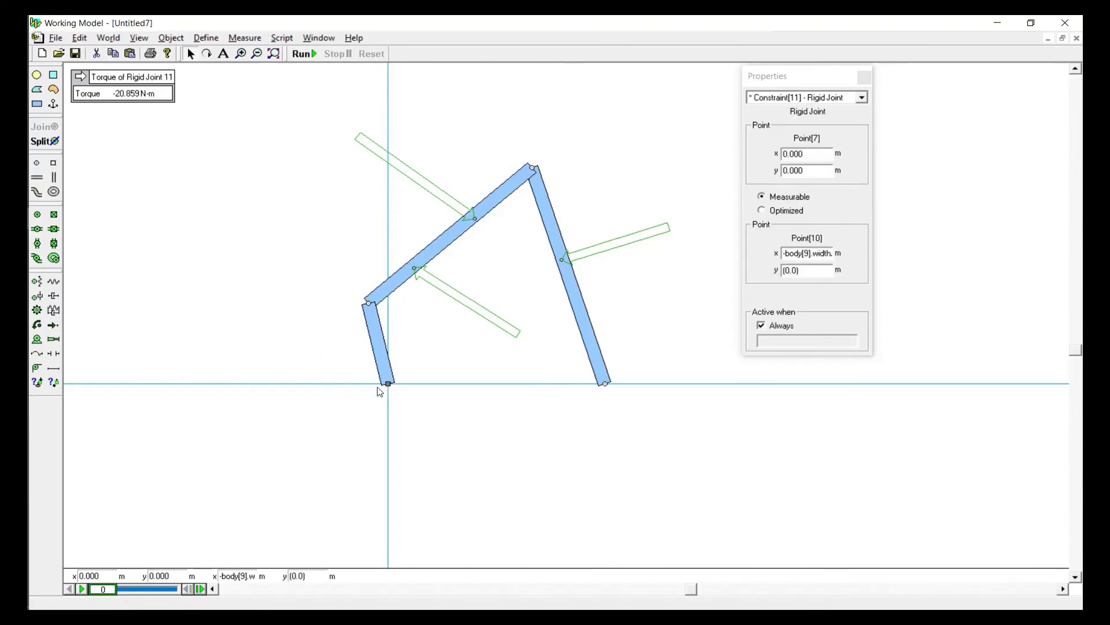
key(Delete)
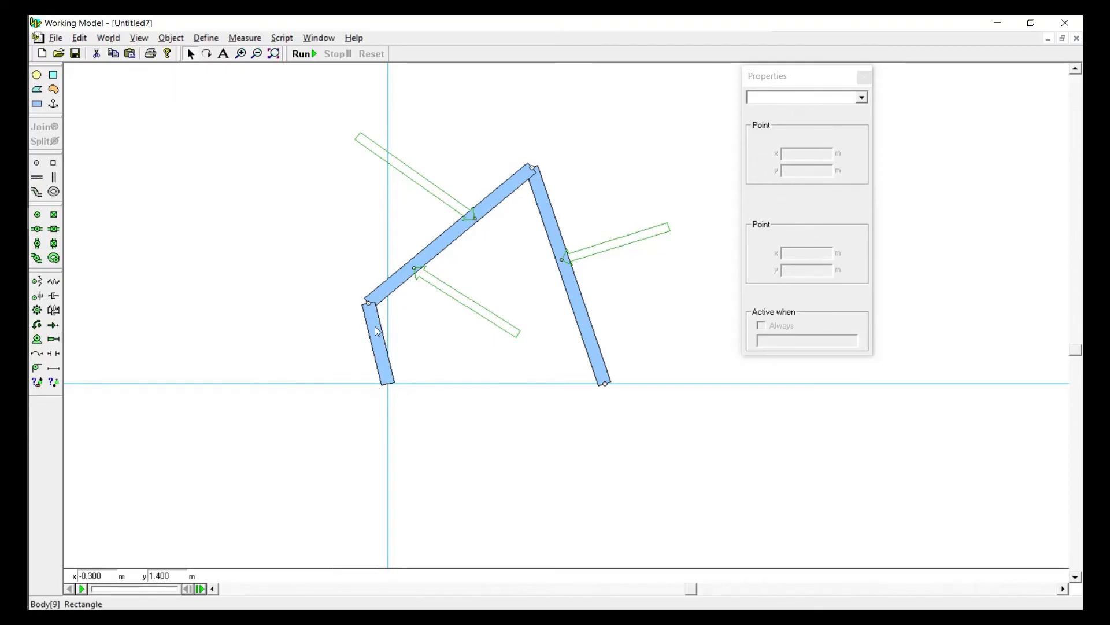
click(36, 214)
click(387, 383)
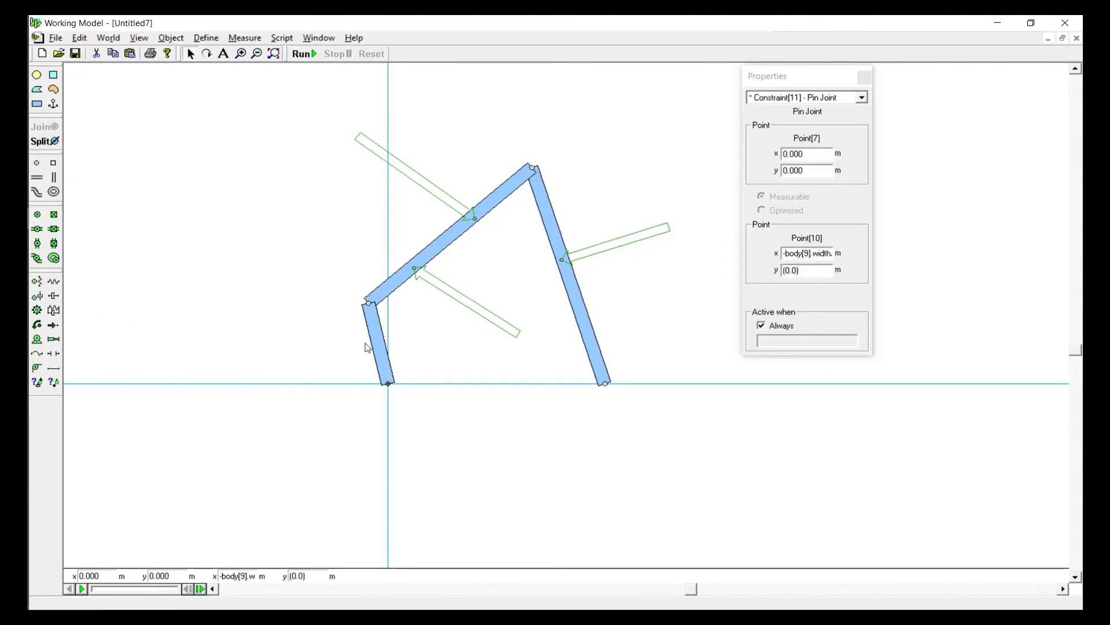
Swing the short bar about its origin pin and set its angle to exactly 90°
drag(370, 334, 334, 337)
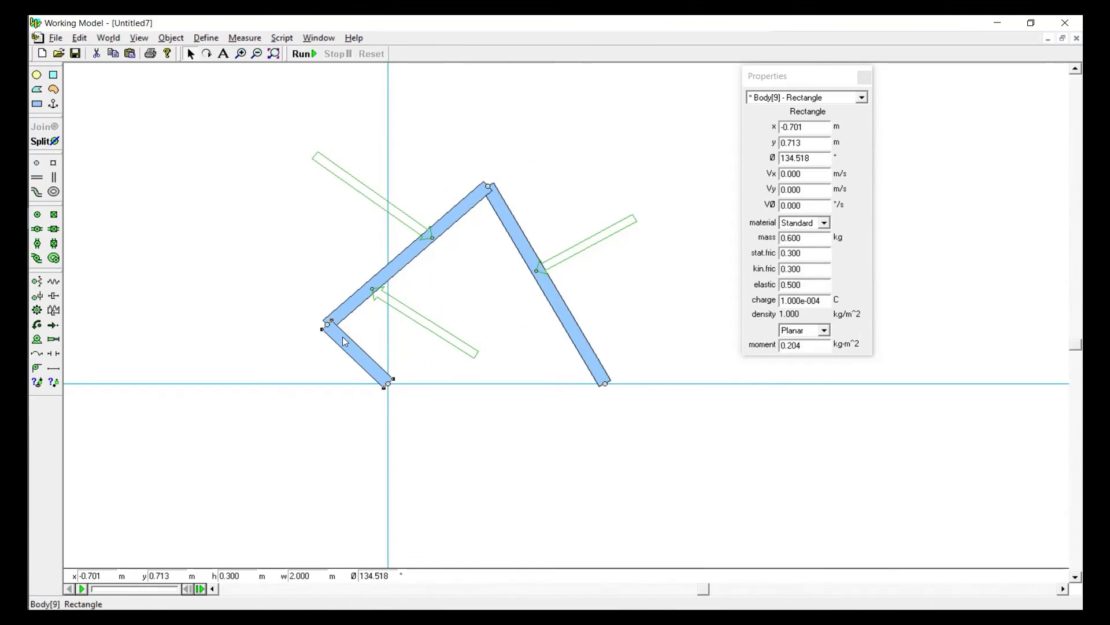
click(396, 397)
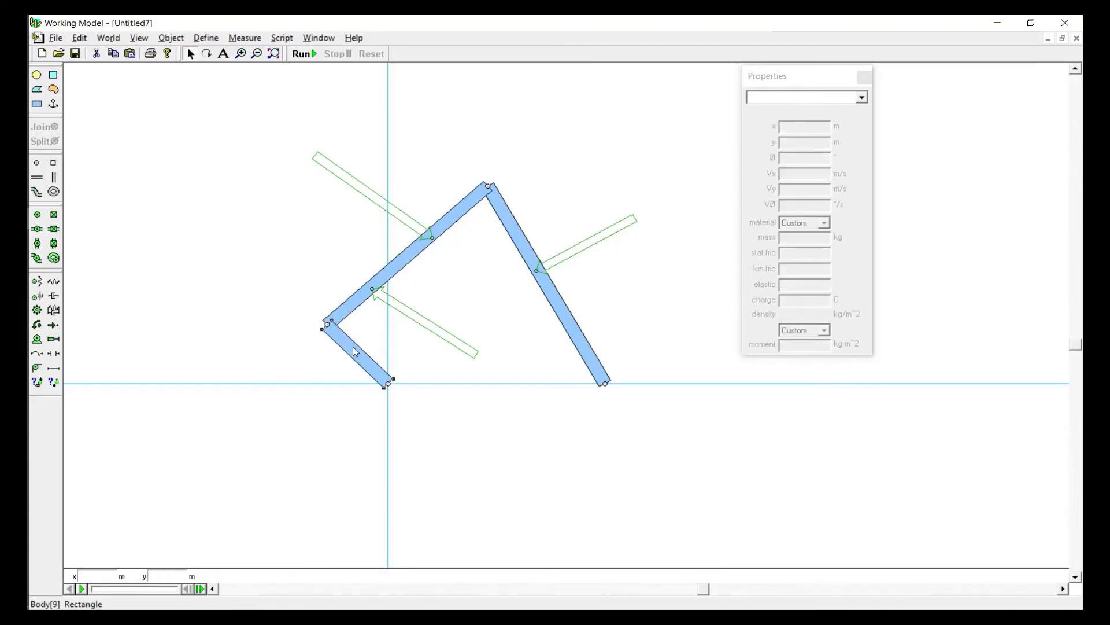
drag(355, 352, 391, 342)
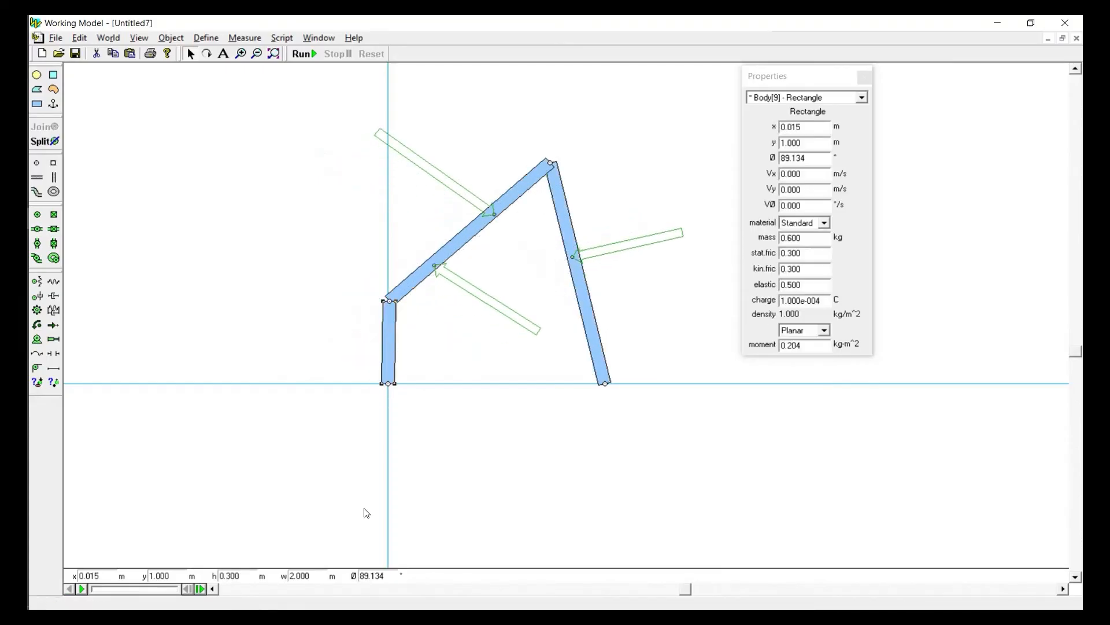
click(388, 576)
text(90)
key(Return)
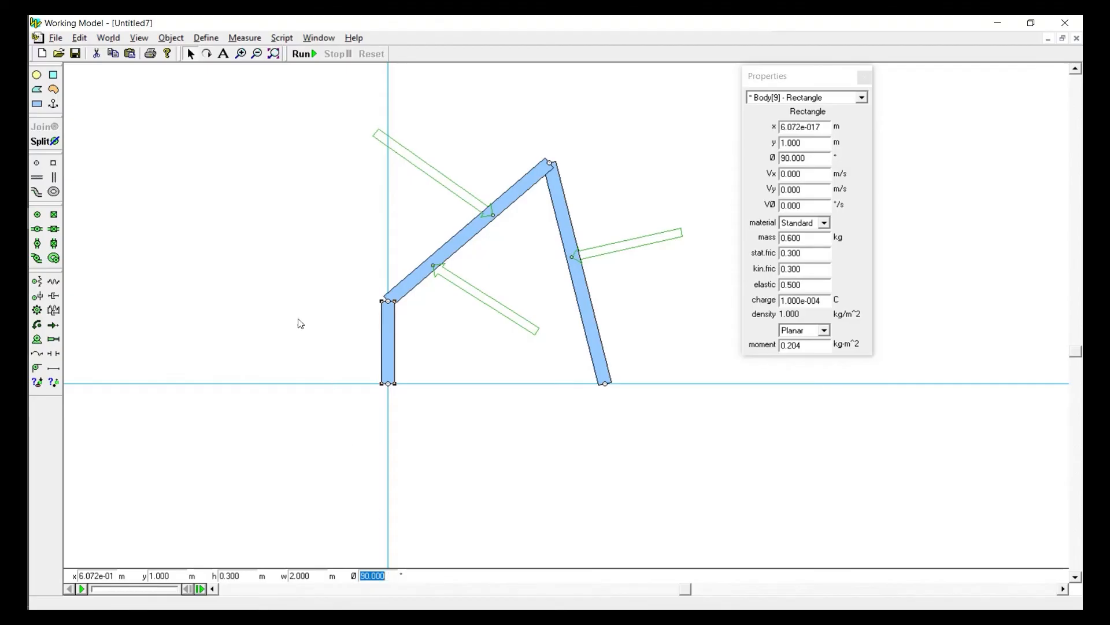
click(319, 307)
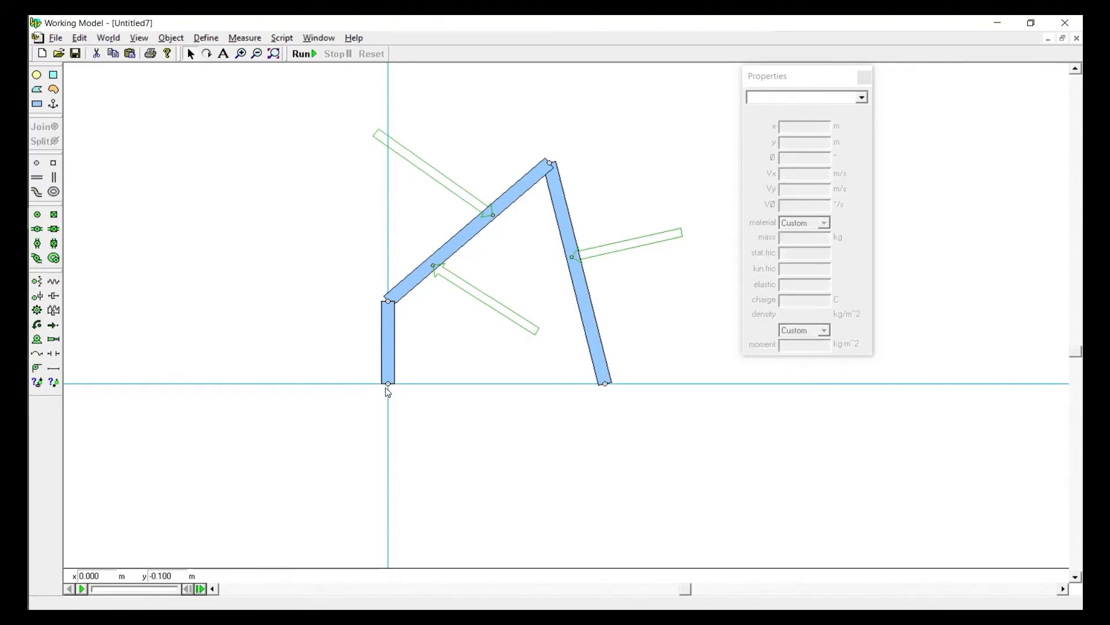
Place a velocity motor on the short bar at the origin and set its value to 1 °/s
click(36, 340)
click(387, 386)
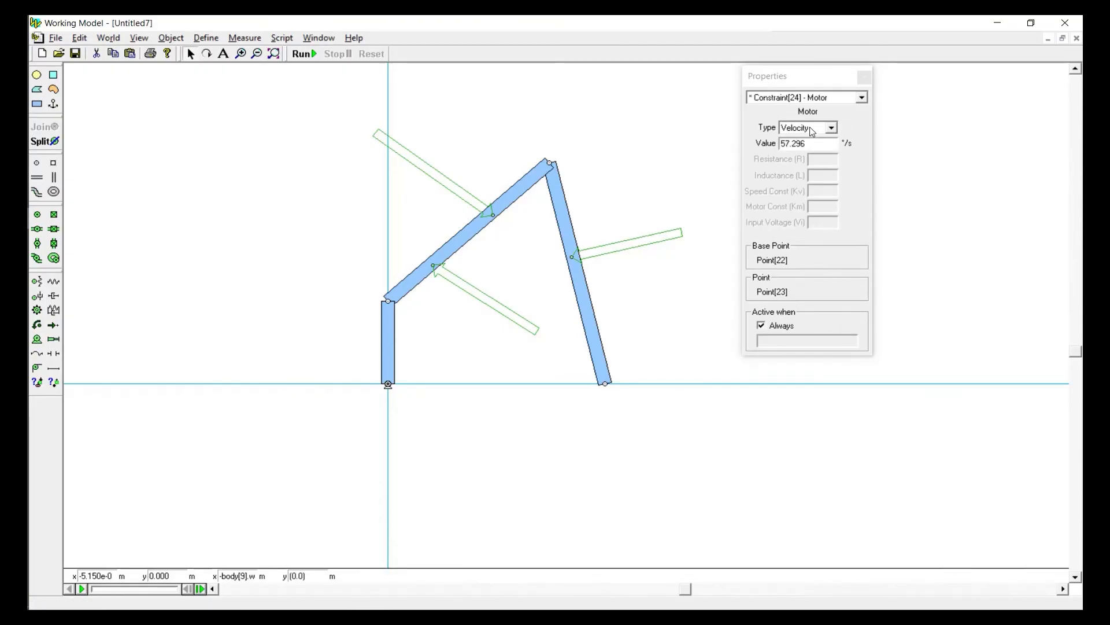
drag(806, 143, 739, 151)
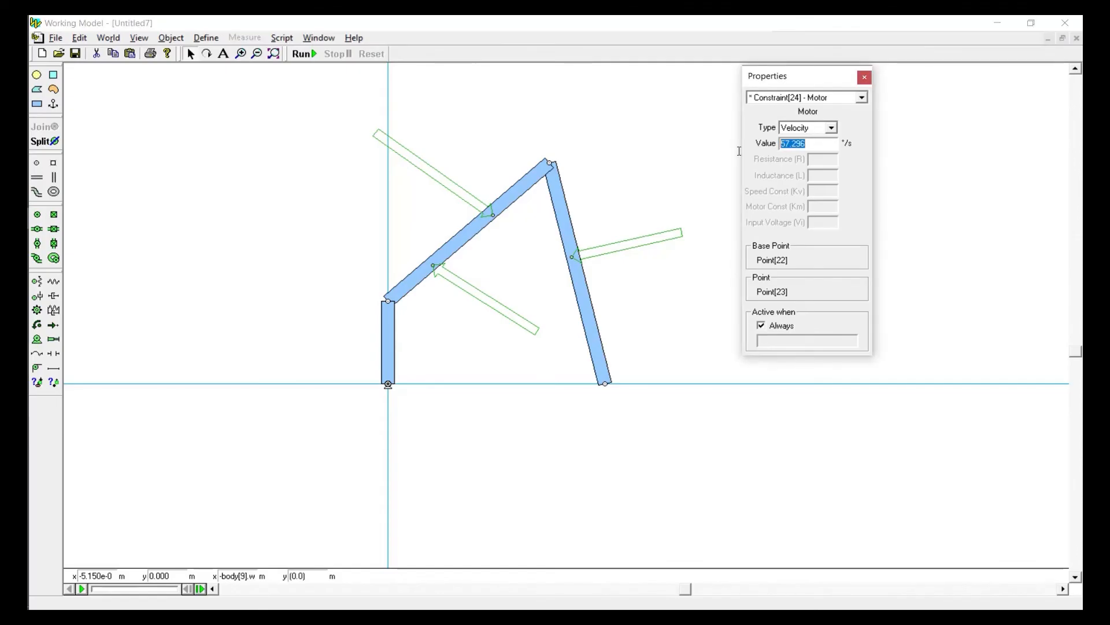
text(0.1)
drag(801, 145, 687, 146)
text(1)
click(641, 98)
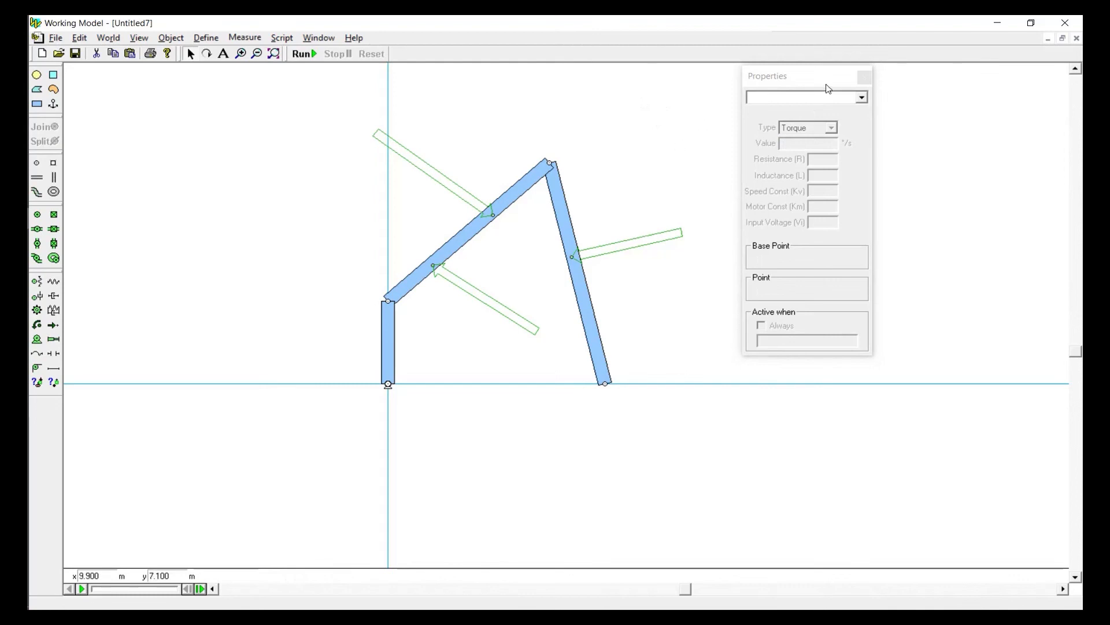
Run the motor-driven simulation, reset it, and inspect the properties of the three bars
click(305, 54)
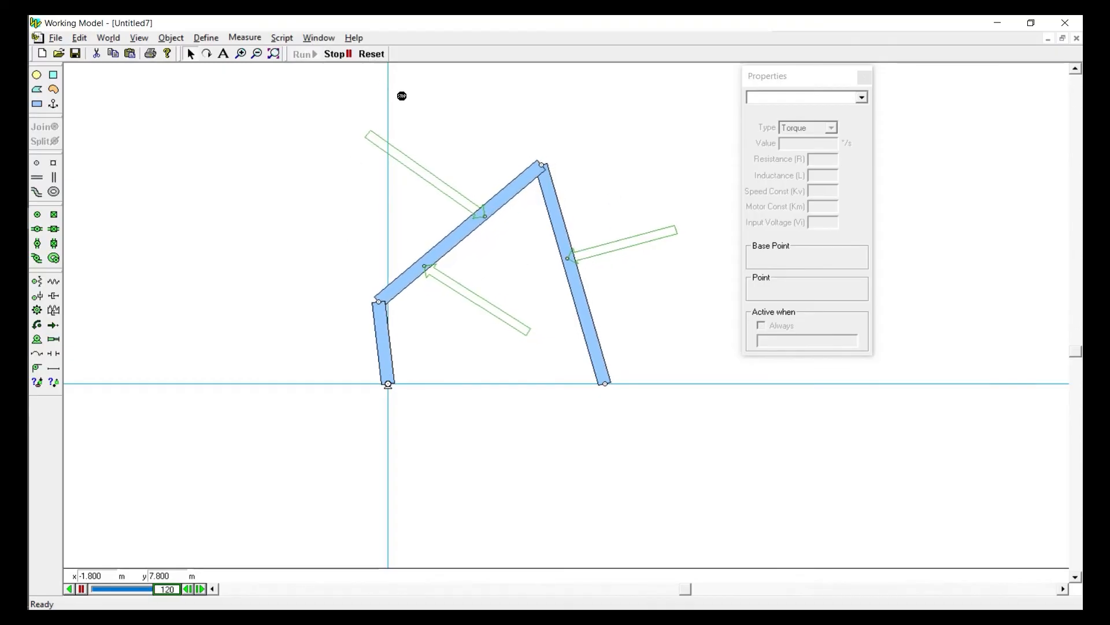
click(371, 60)
click(387, 346)
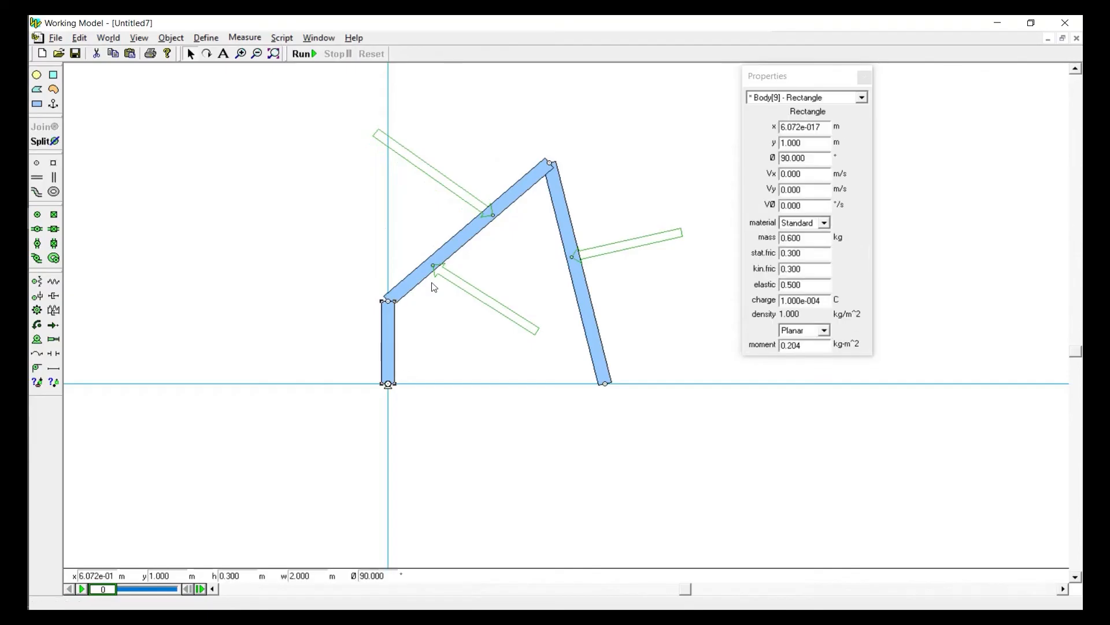
click(446, 244)
click(581, 286)
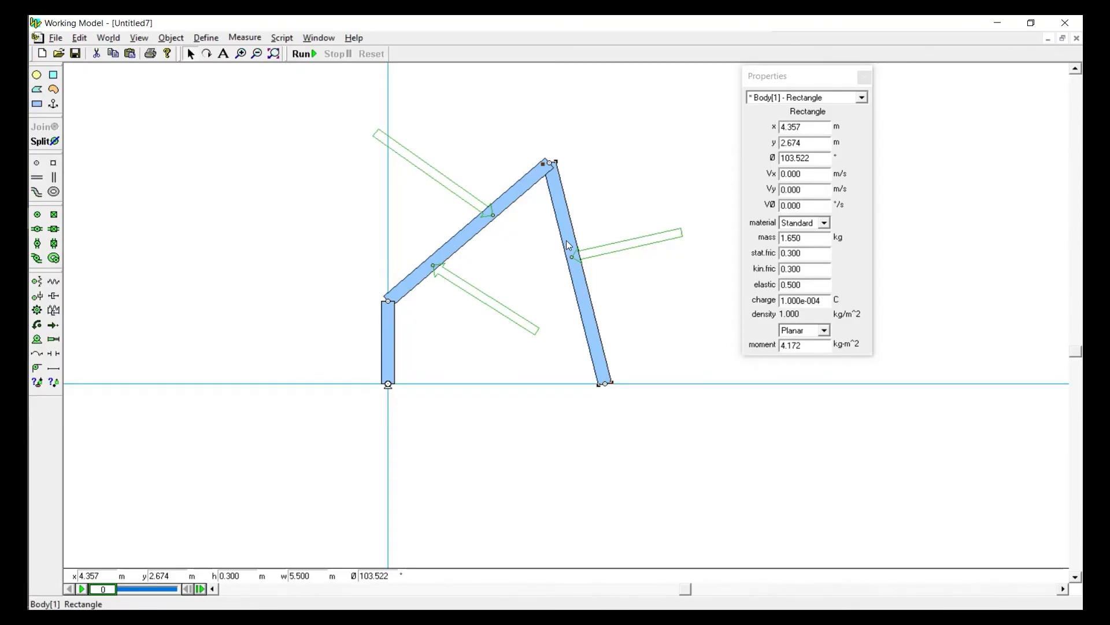
click(325, 291)
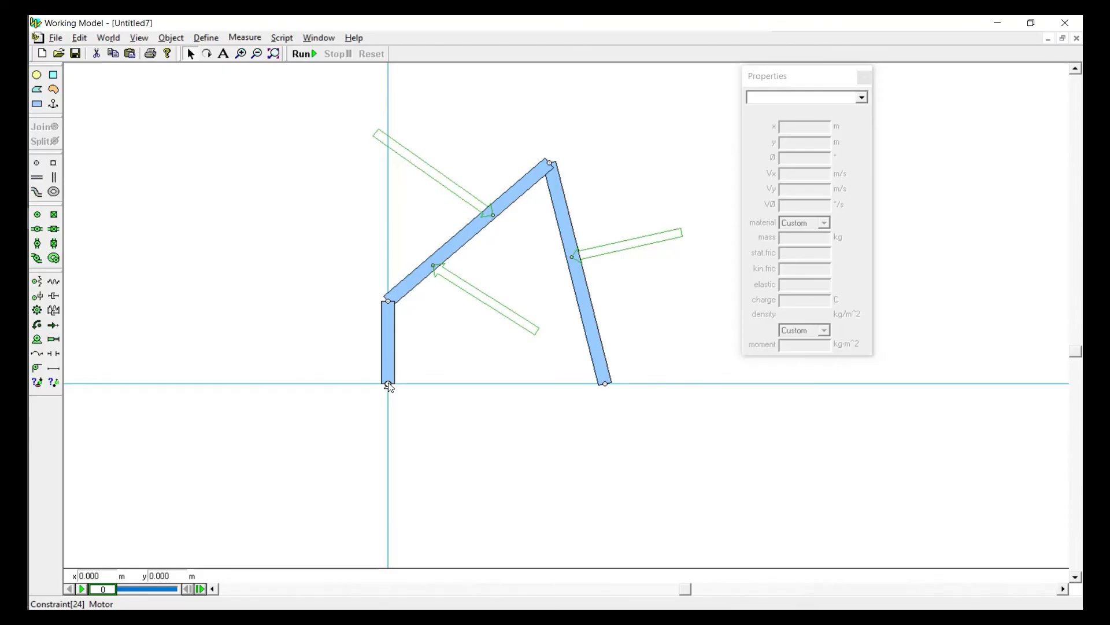
Lower the masses of all three bars, using 0.001 kg for the short and long right bars, and briefly run the simulation
click(388, 336)
double_click(813, 237)
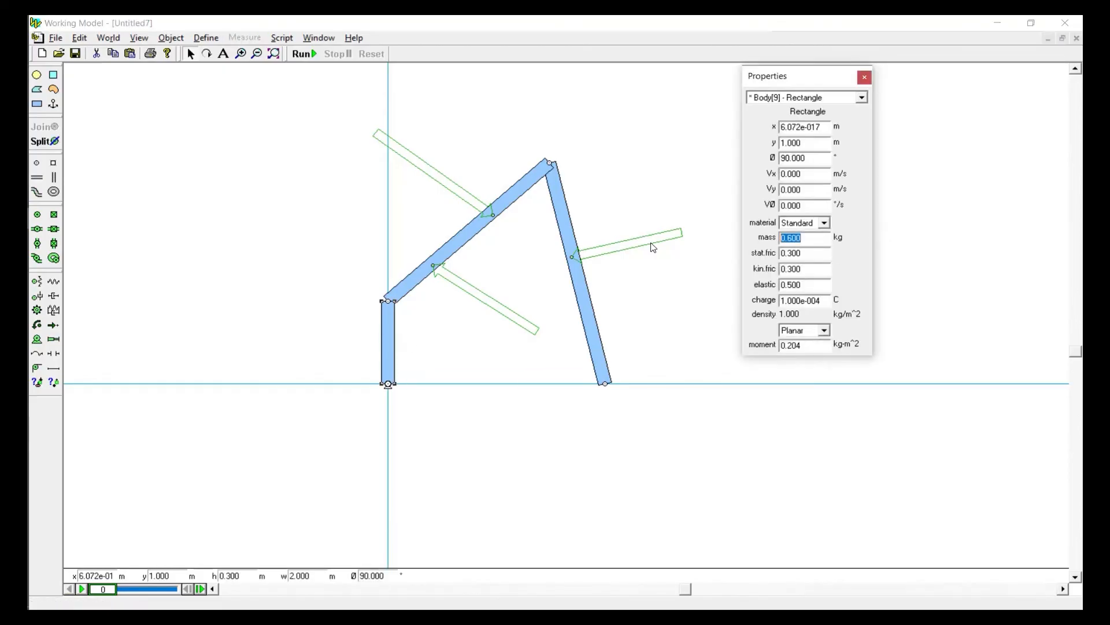
text(0)
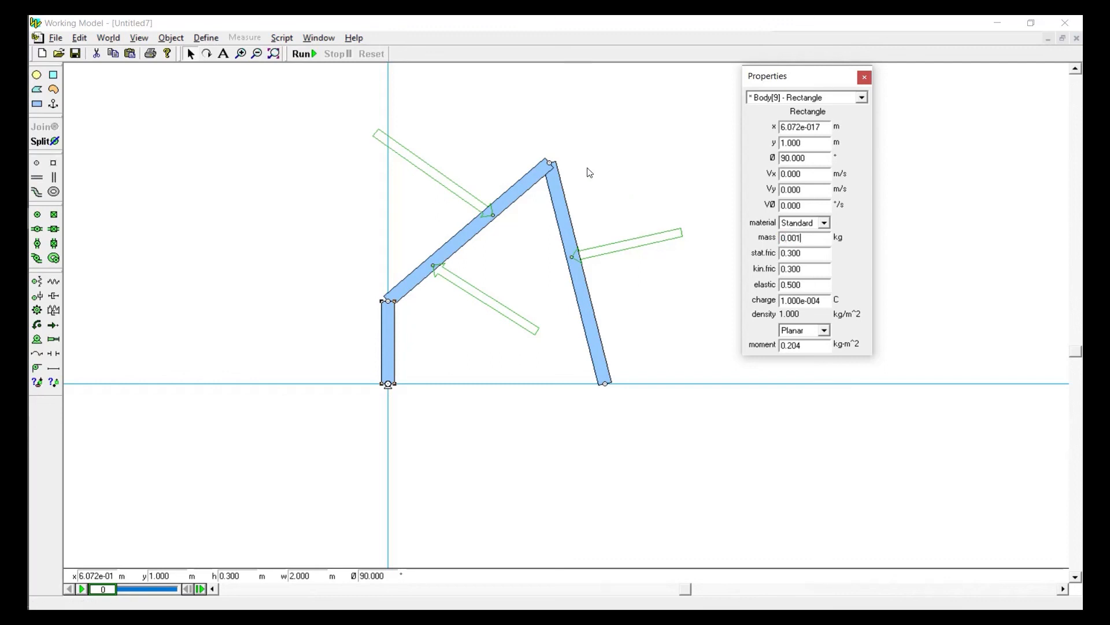
click(524, 184)
double_click(792, 240)
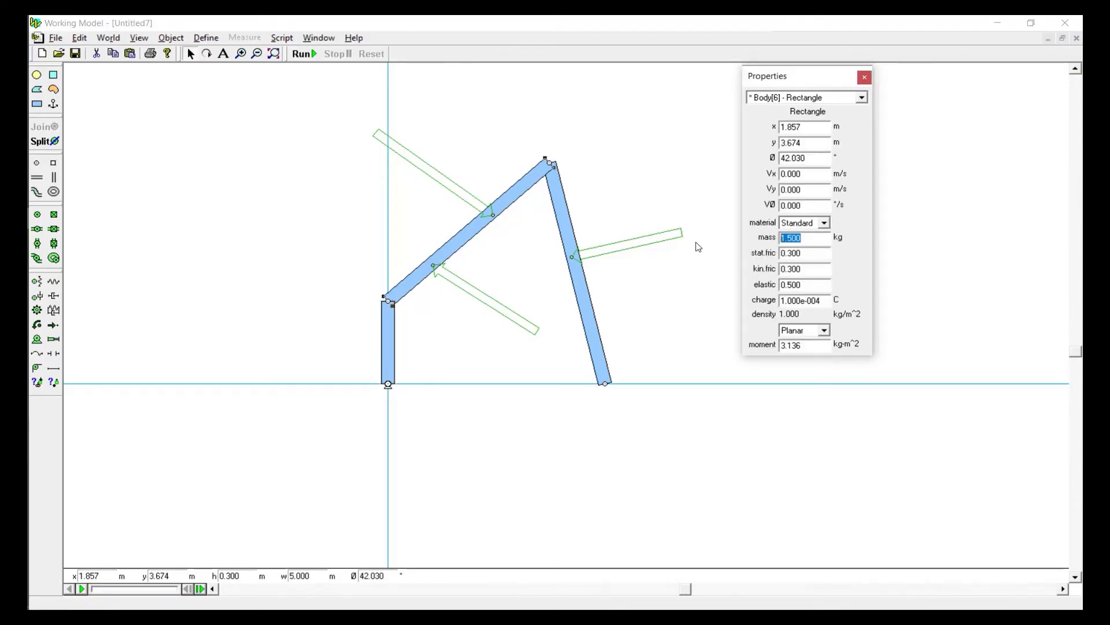
text(0)
click(557, 206)
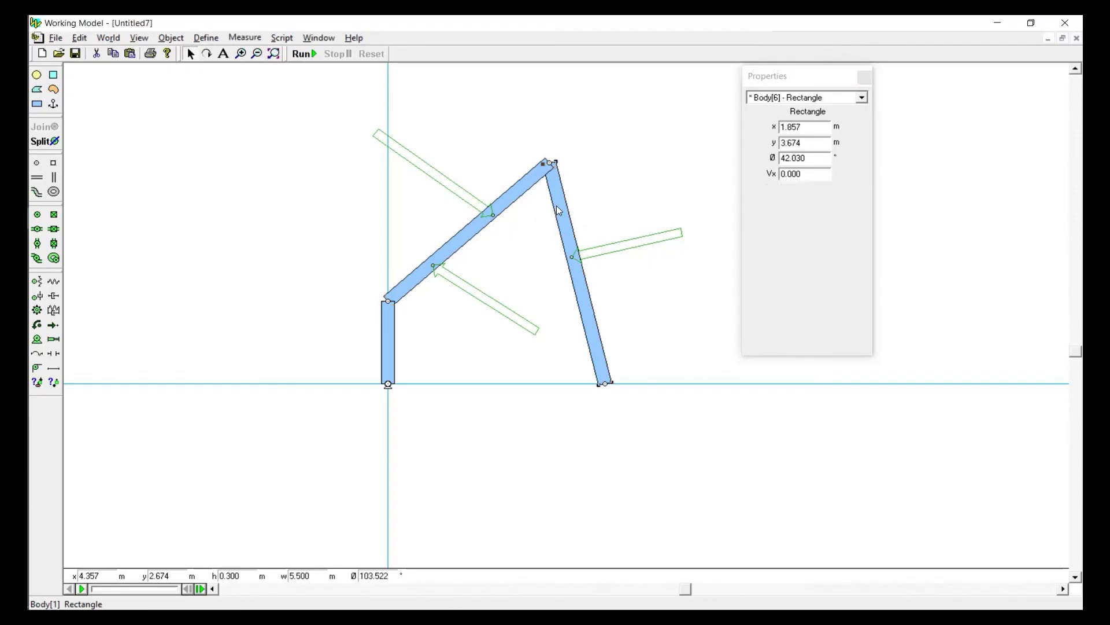
click(807, 240)
double_click(807, 240)
text(0.001)
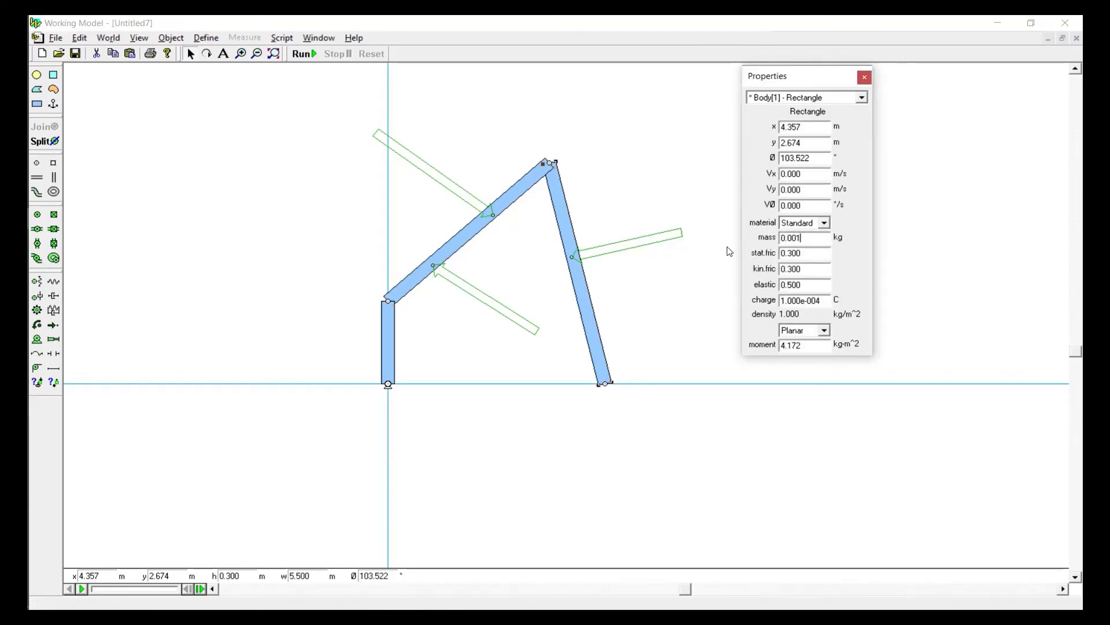
click(655, 160)
click(303, 54)
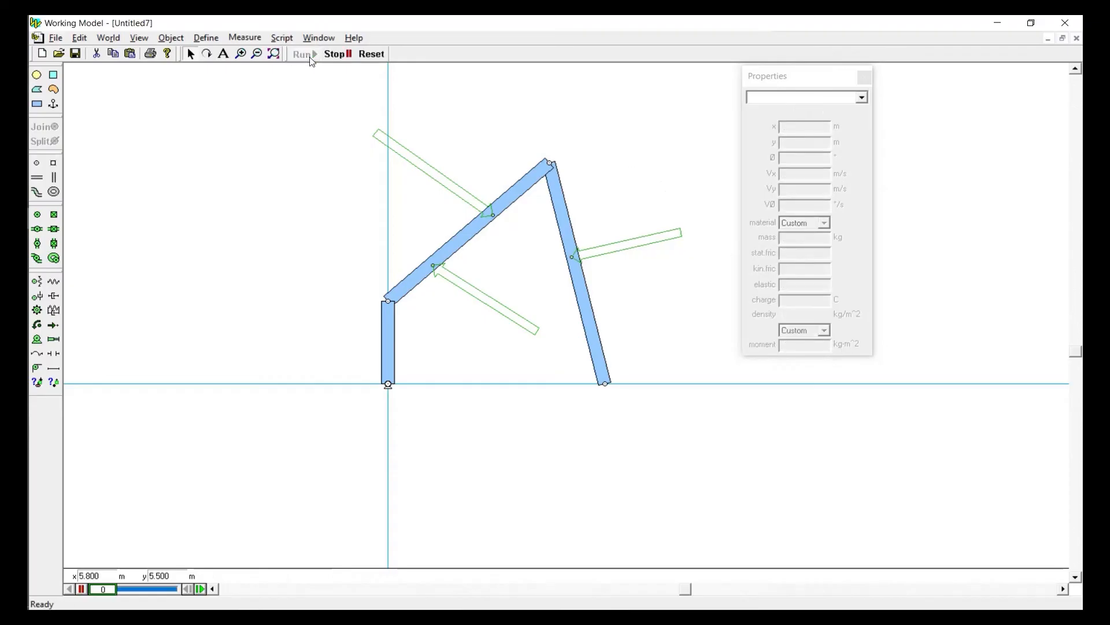
click(371, 54)
Try running the simulation with the long right bar's mass set to 0 kg
click(570, 236)
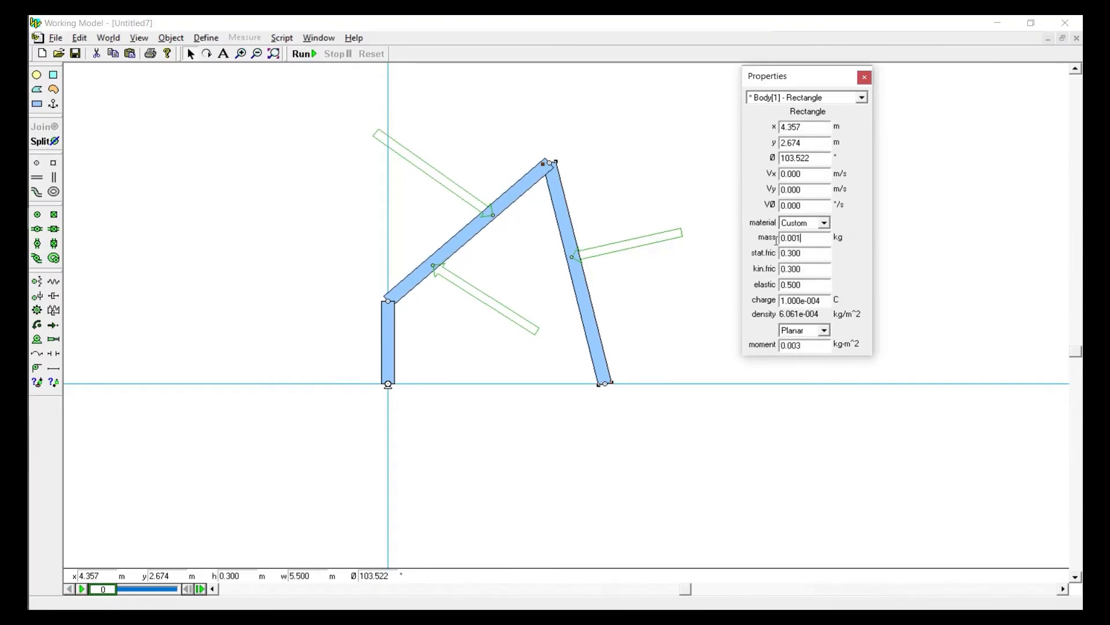
click(605, 215)
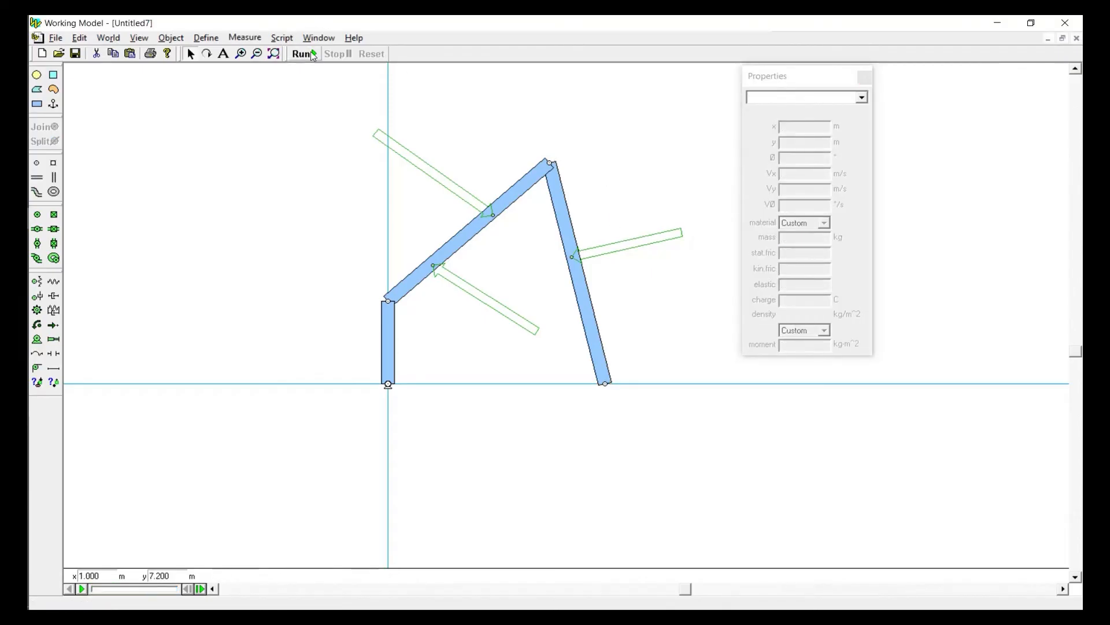
click(313, 55)
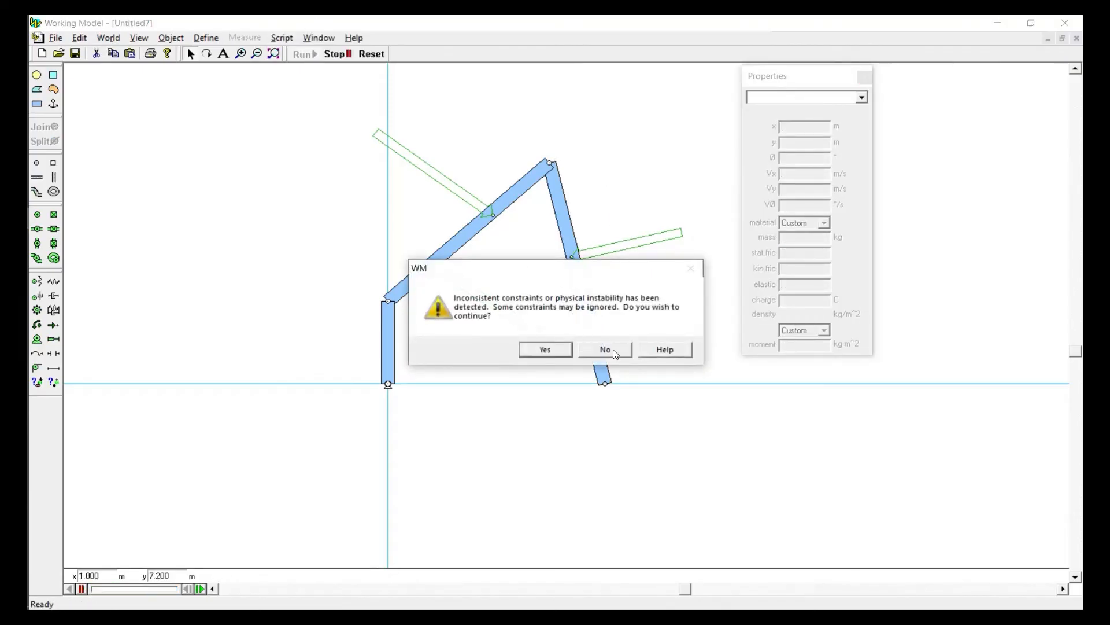
key(Return)
Replace the long right bar's zero mass with a very small nonzero value
click(556, 213)
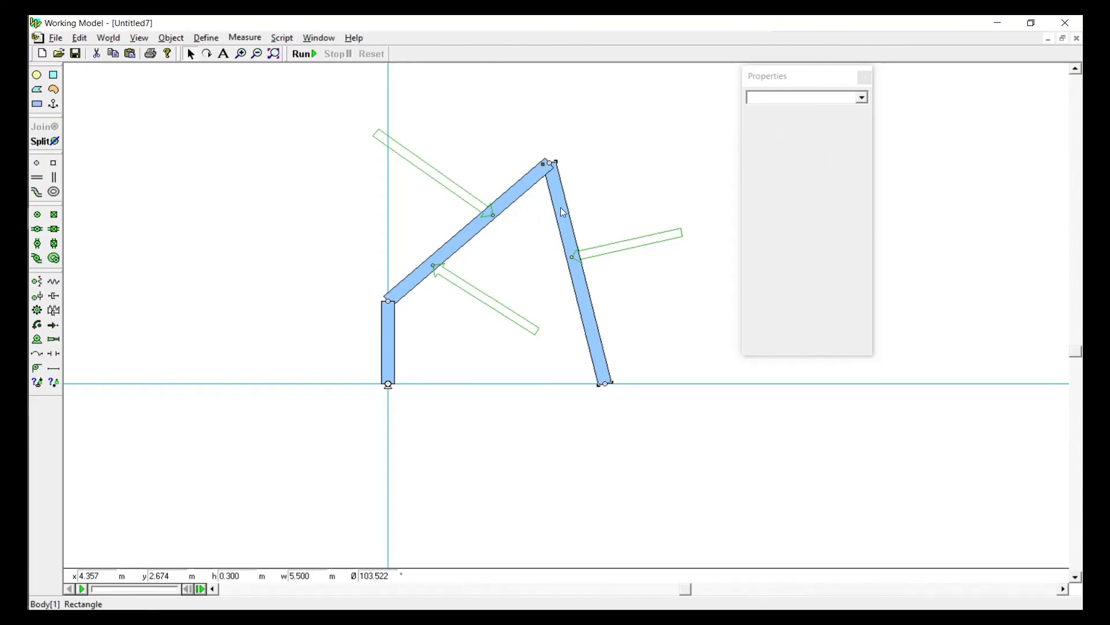
click(814, 239)
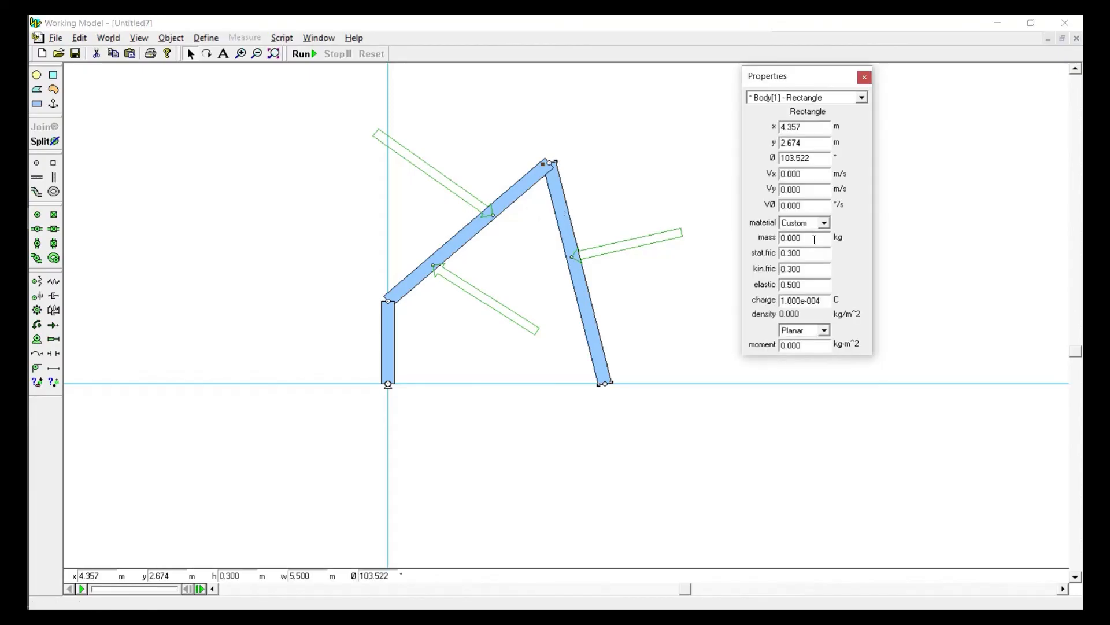
key(BackSpace)
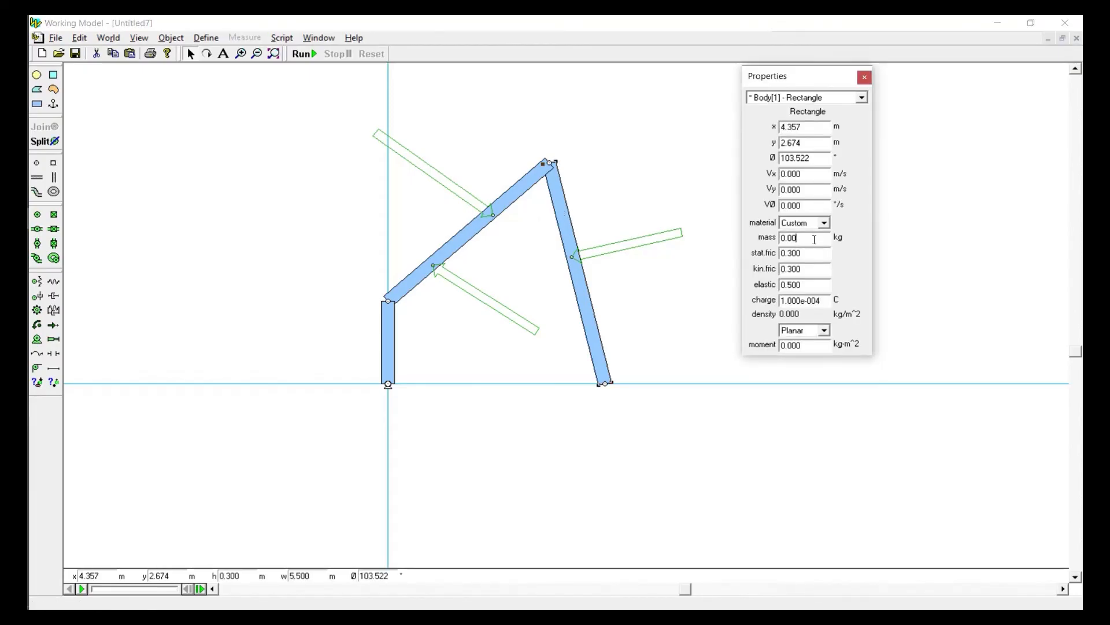
click(672, 113)
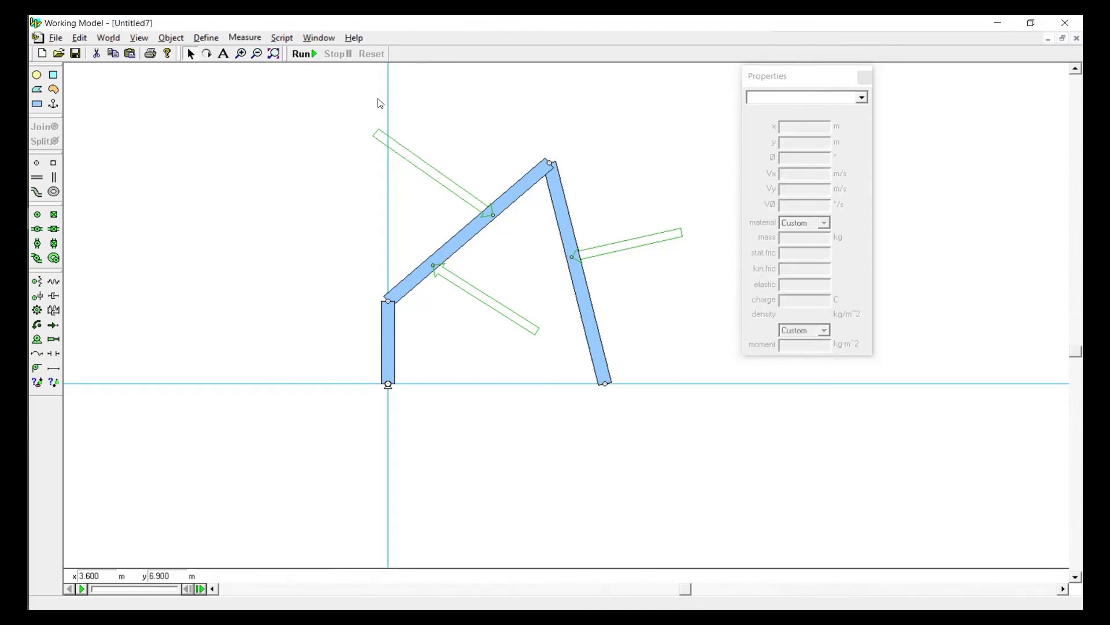
Run the simulation with the near-massless bars, reset it, and select the motor to inspect its properties
click(302, 58)
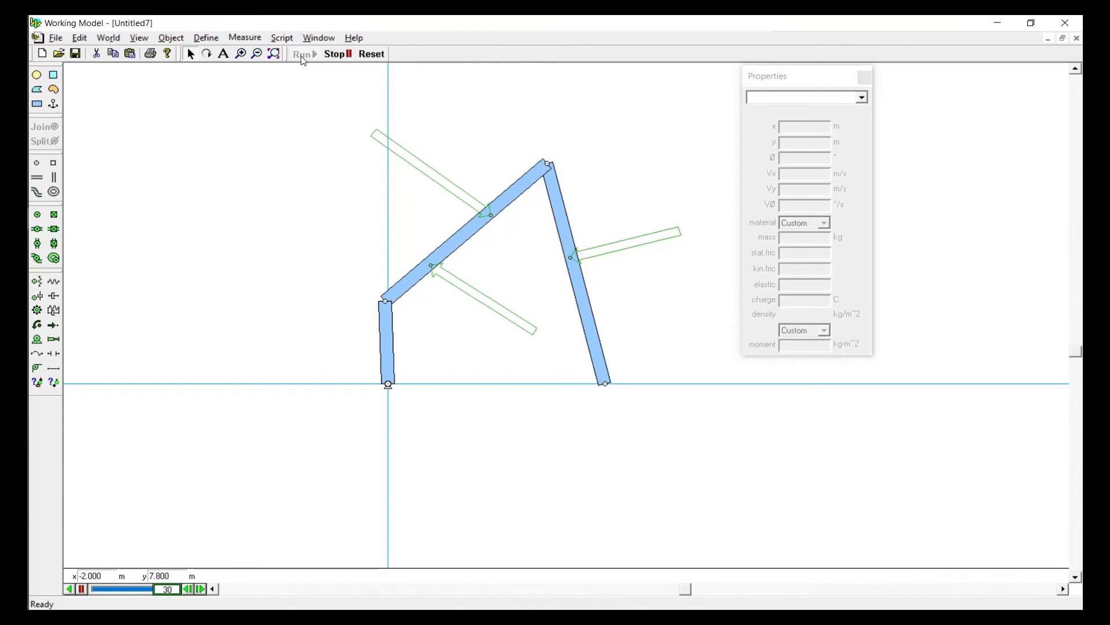
click(369, 56)
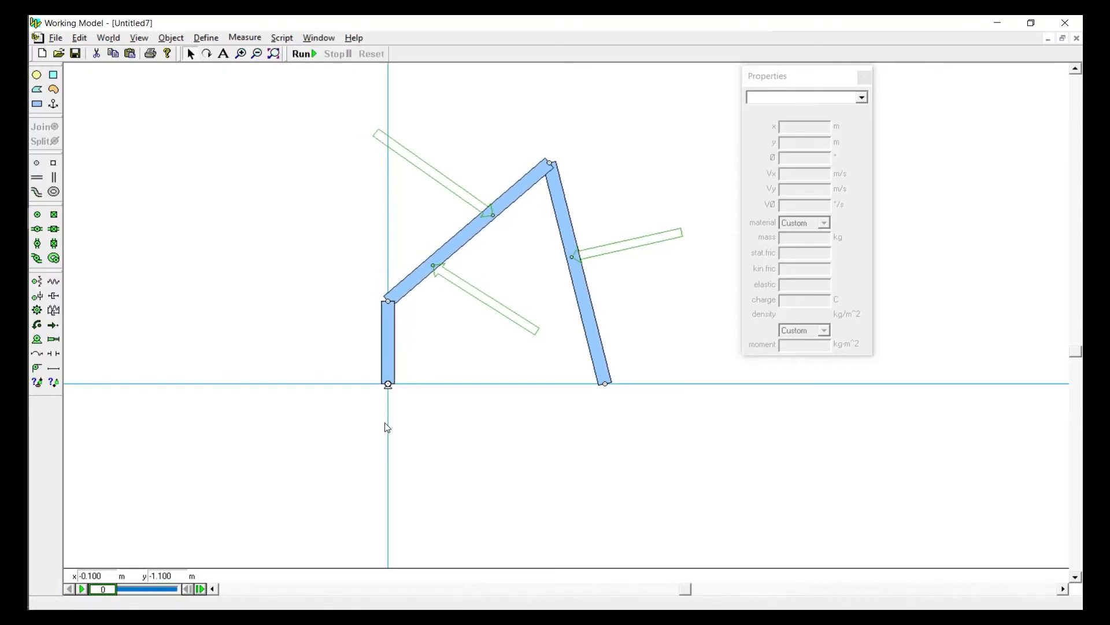
click(388, 385)
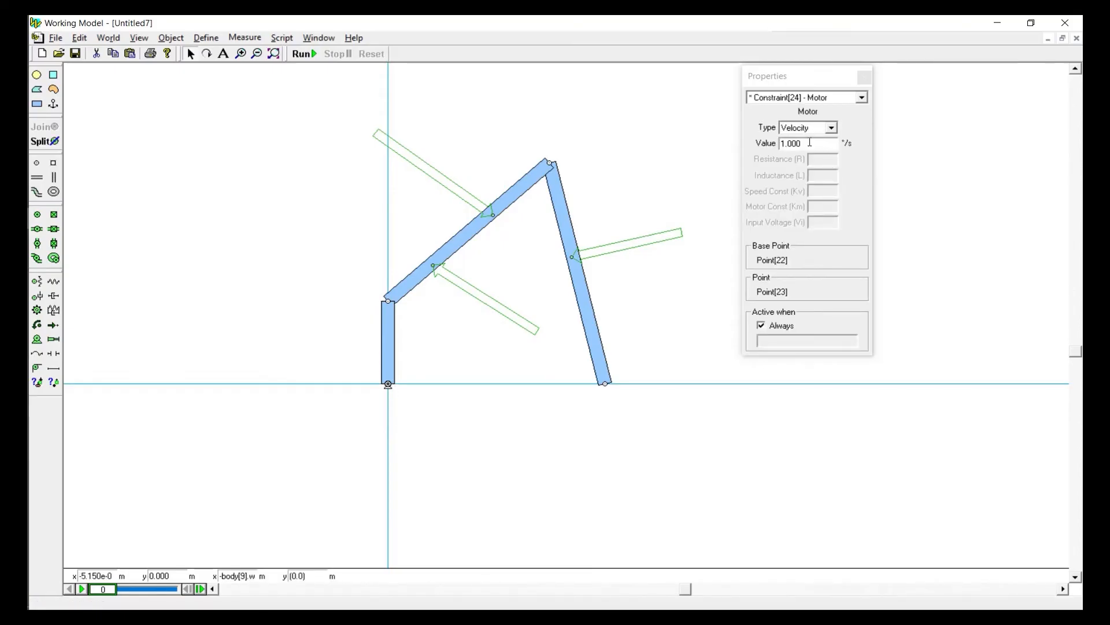
click(414, 439)
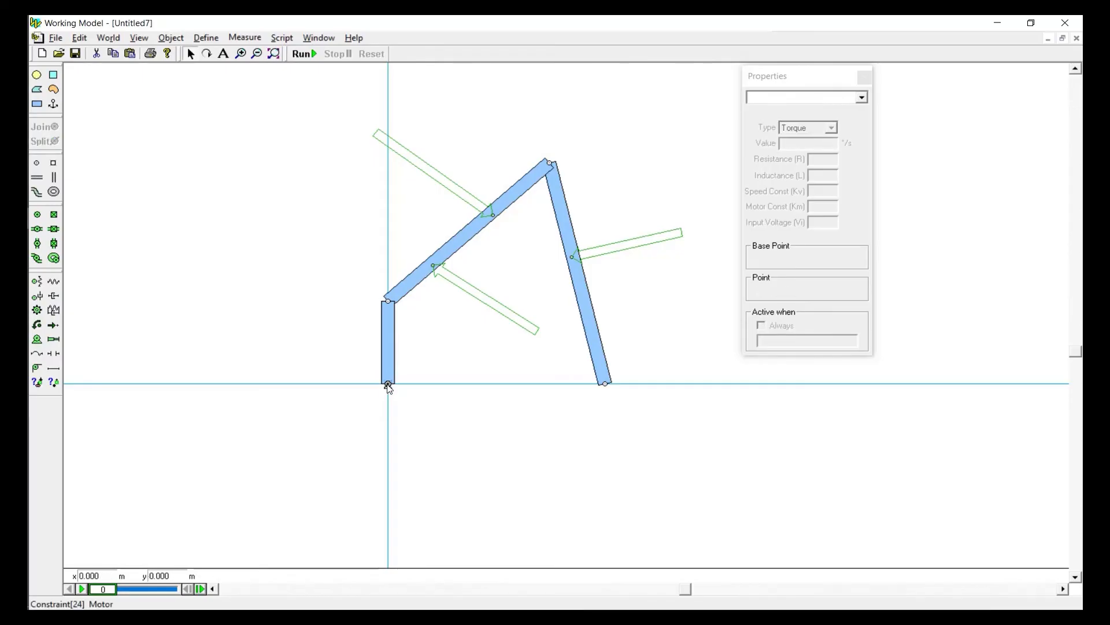
click(388, 385)
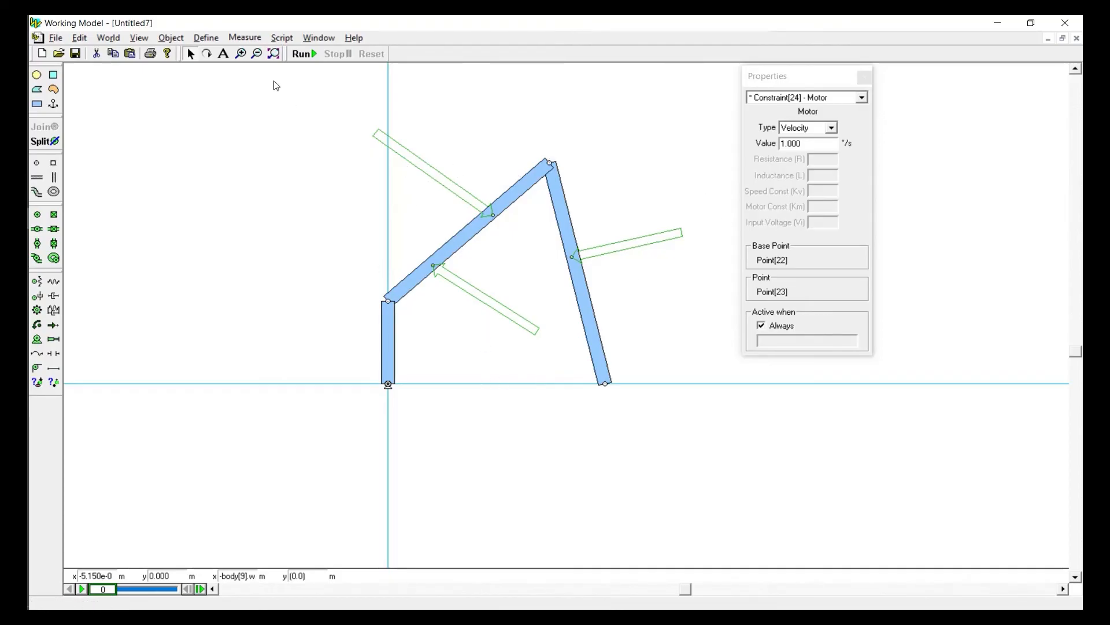
click(237, 40)
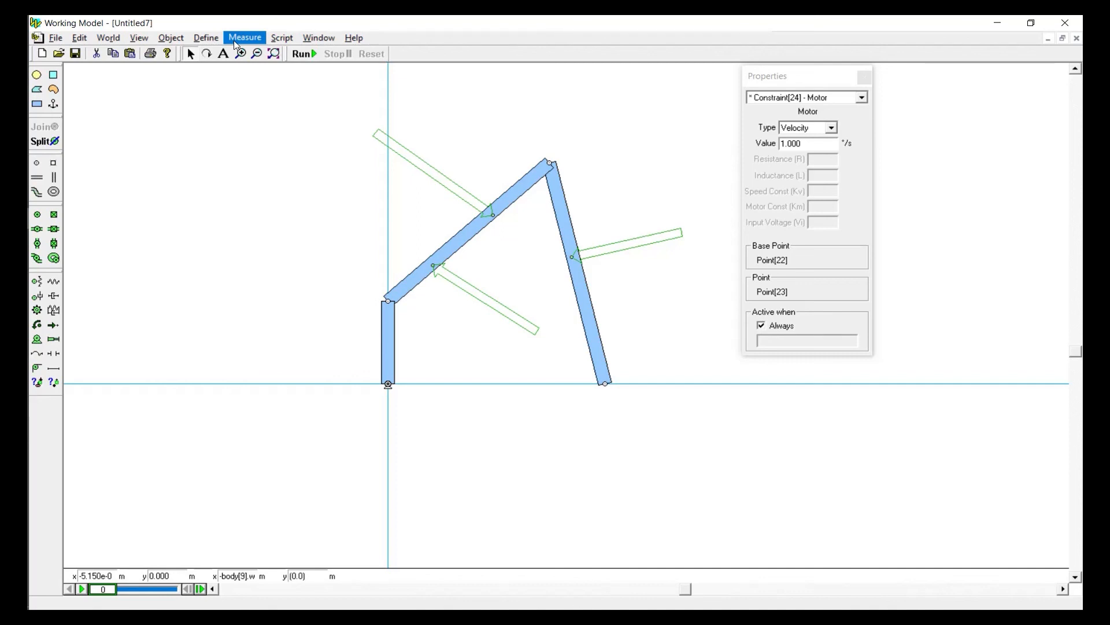
click(237, 40)
click(276, 295)
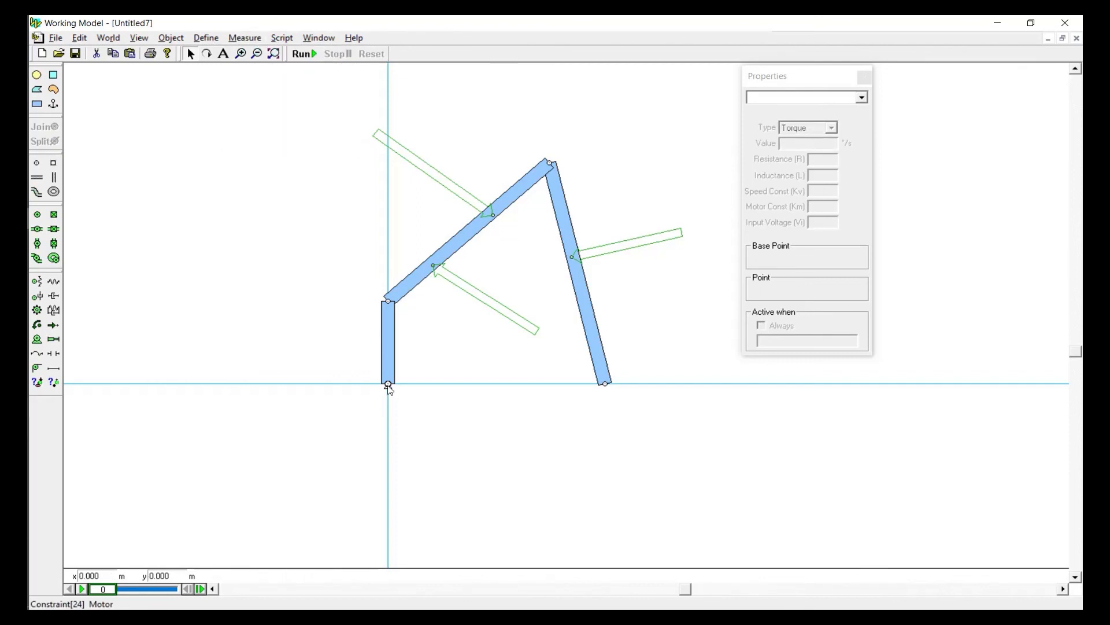
Add a meter for the torque transmitted by the motor at the short bar's ground pivot, and run the simulation
click(389, 384)
click(245, 38)
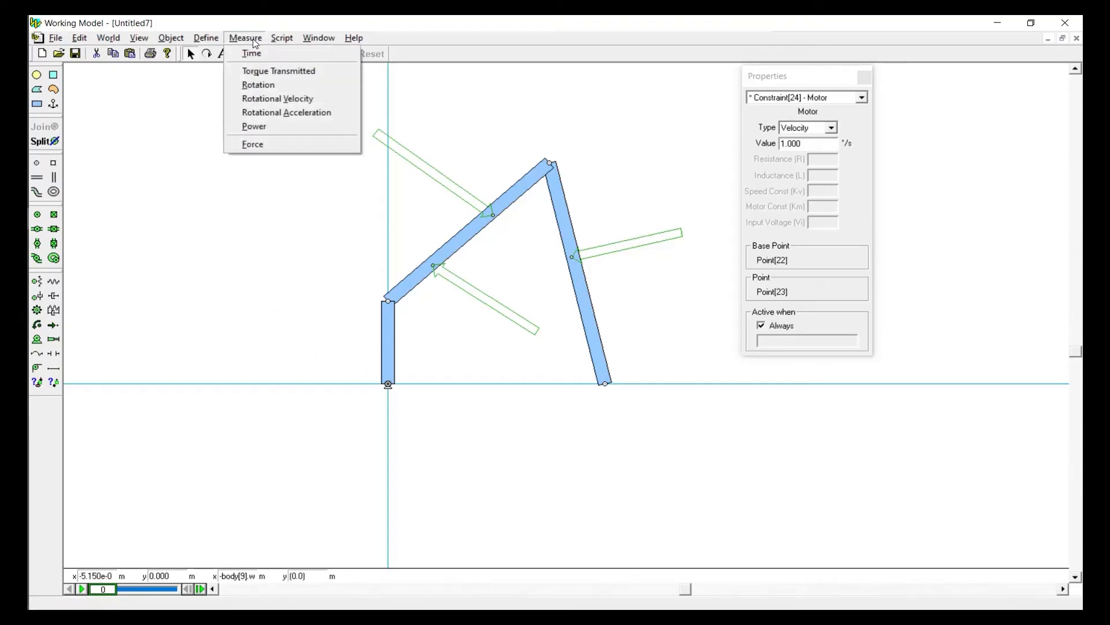
click(255, 72)
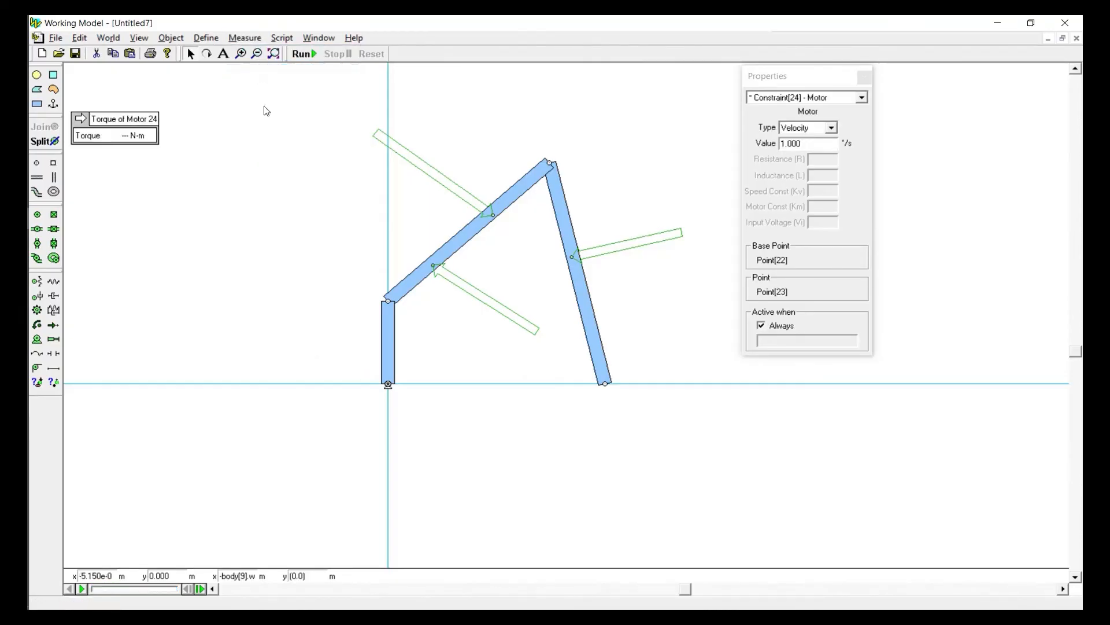
click(304, 53)
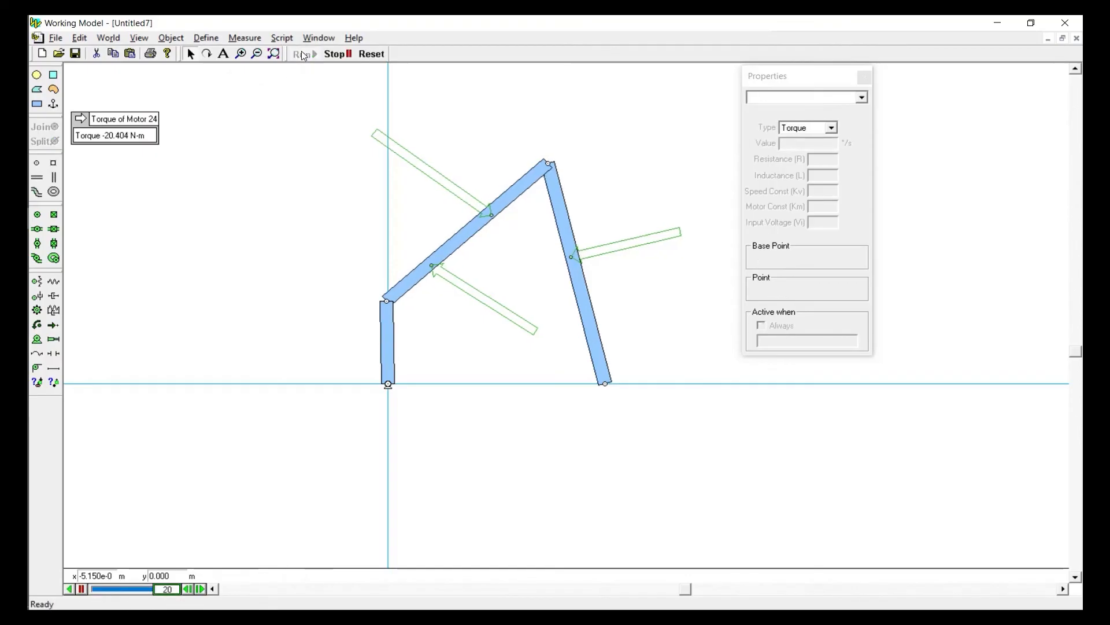
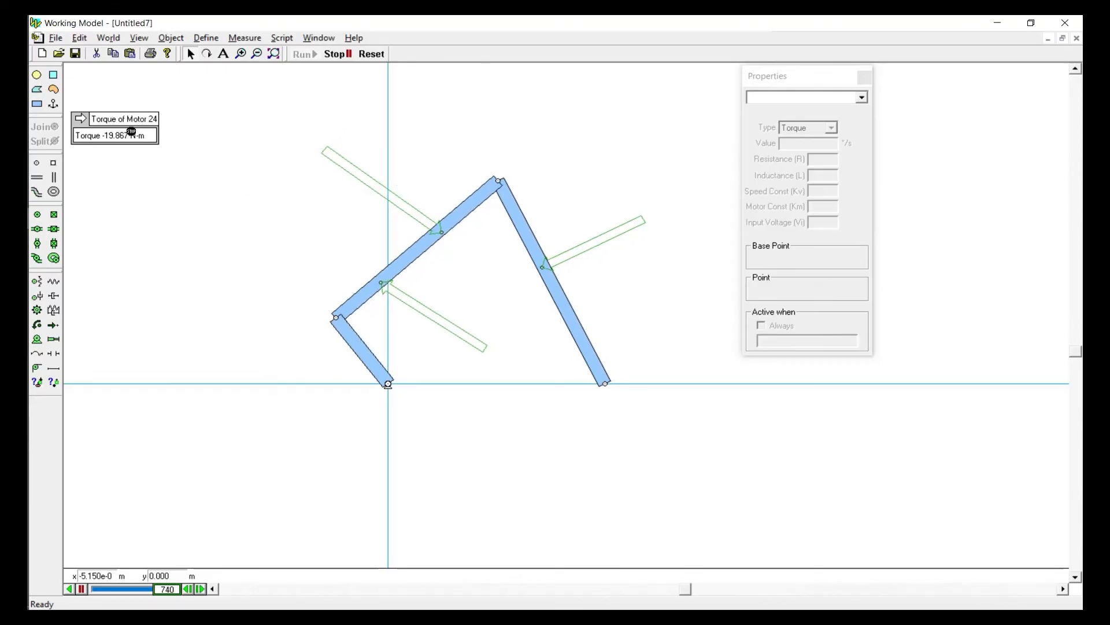
Plot the motor's torque as a graph, and delete the motor from the crank's ground pivot
click(81, 119)
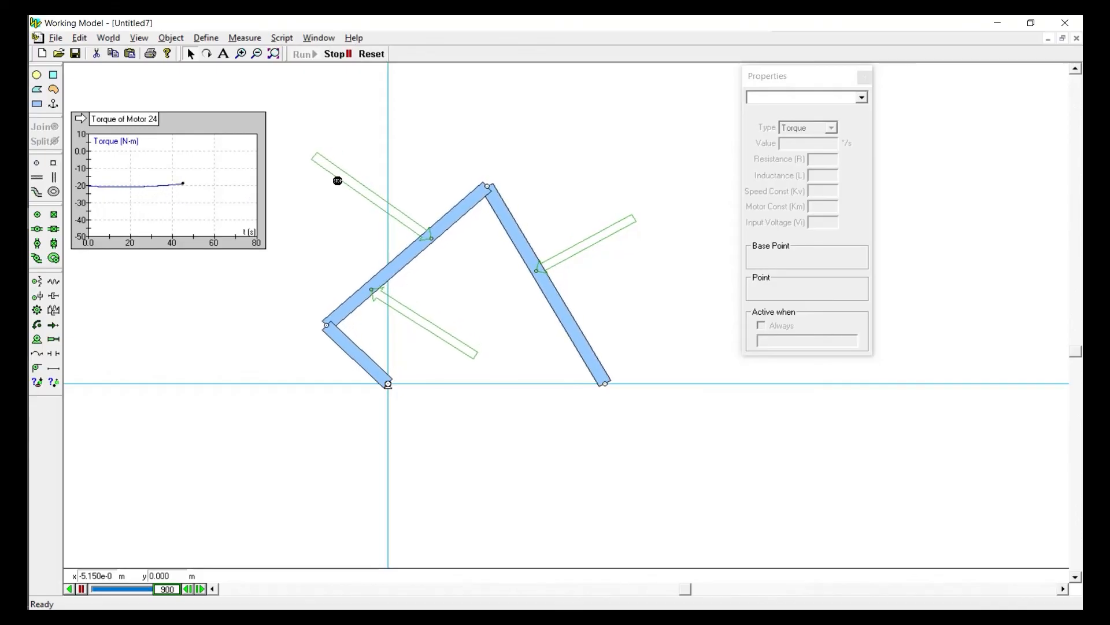
click(374, 53)
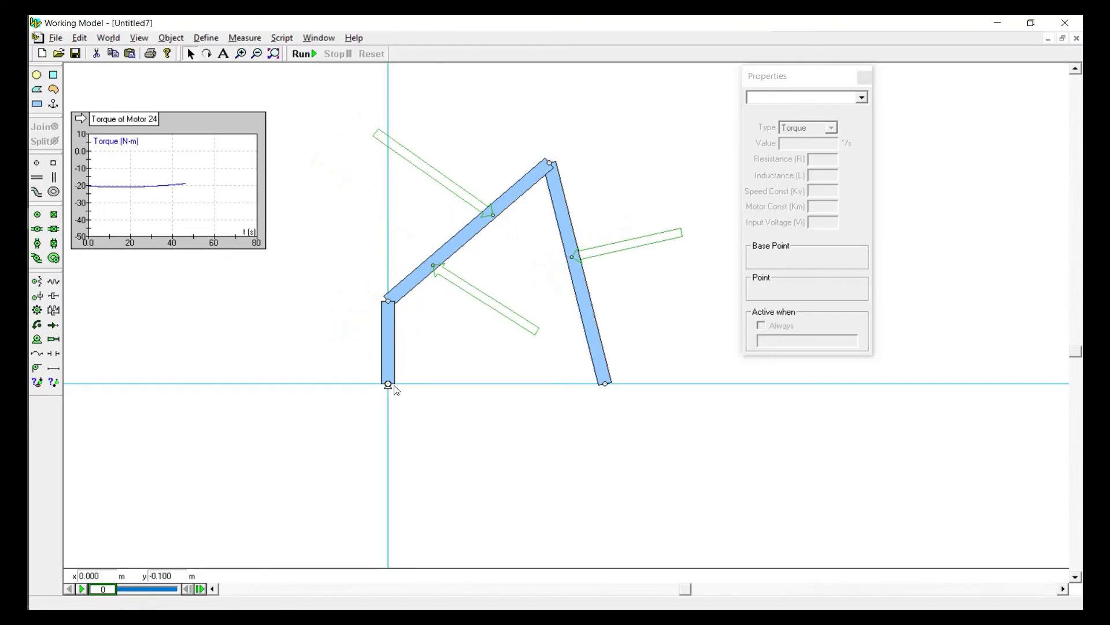
click(388, 384)
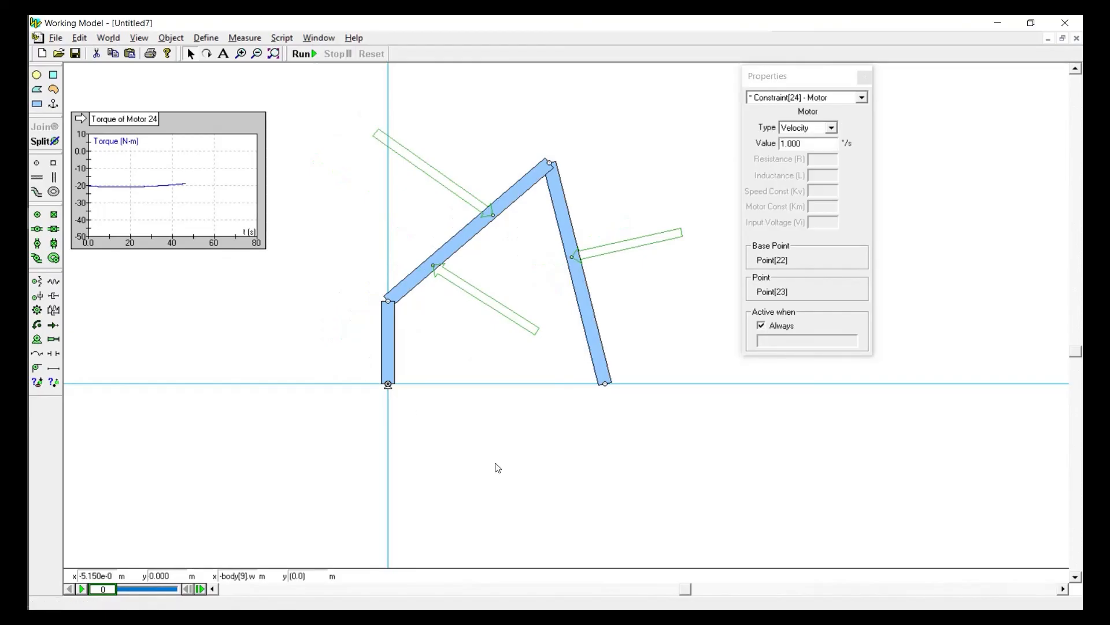
key(Delete)
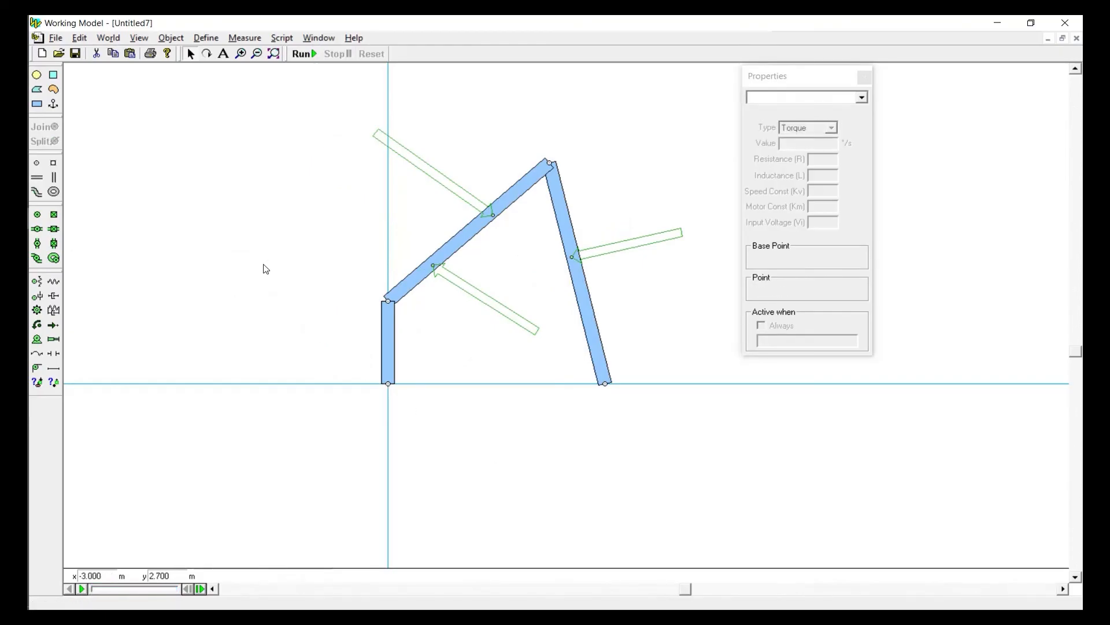
click(54, 327)
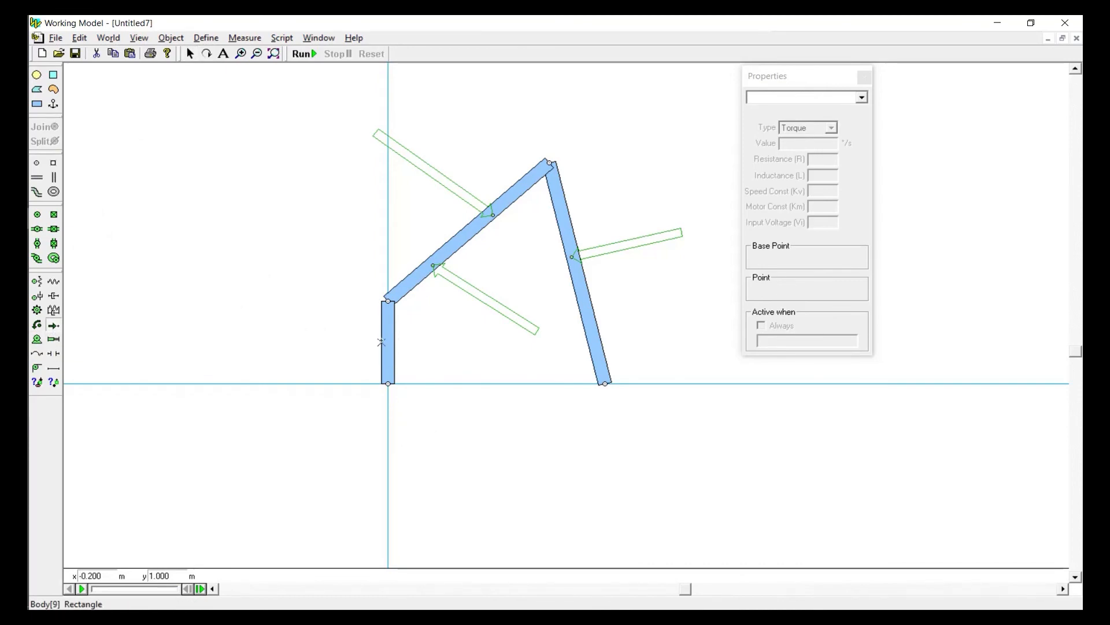
drag(386, 342, 275, 342)
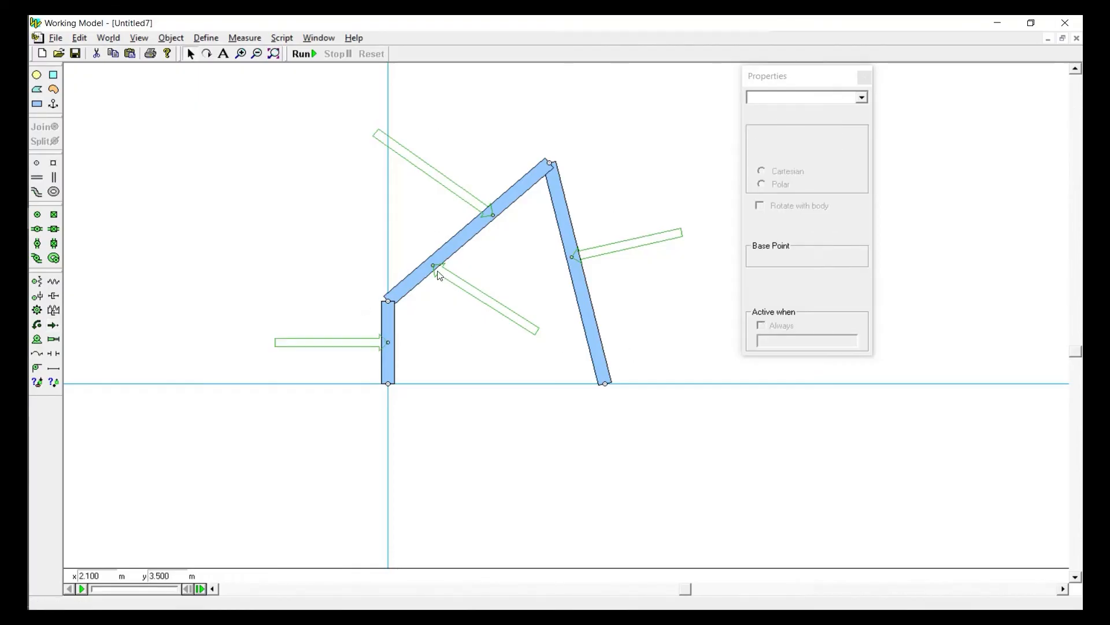
click(356, 344)
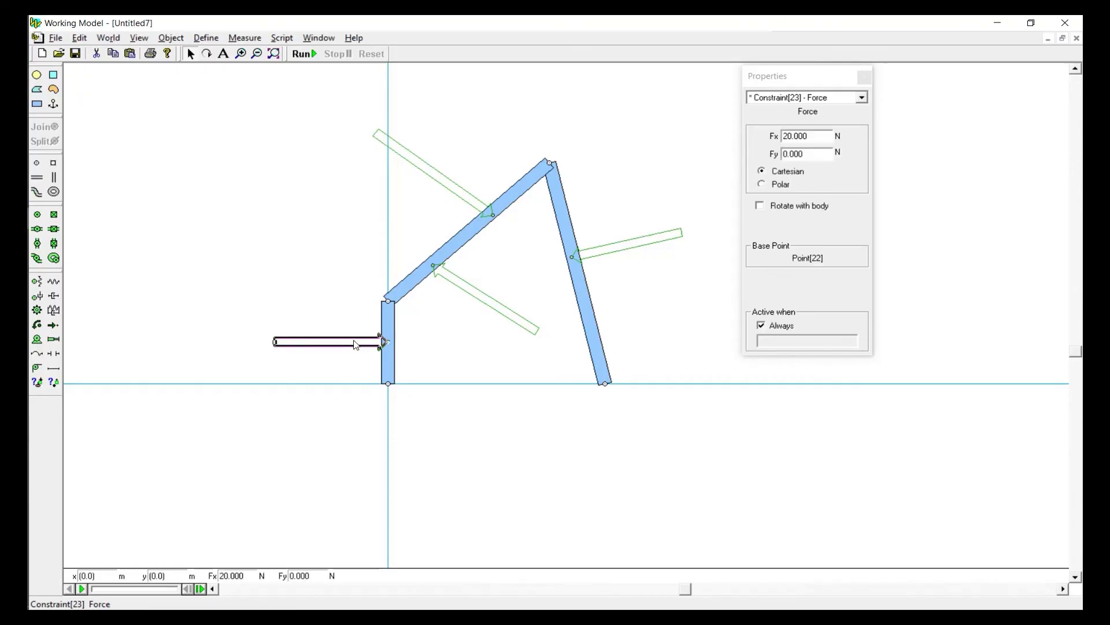
key(Delete)
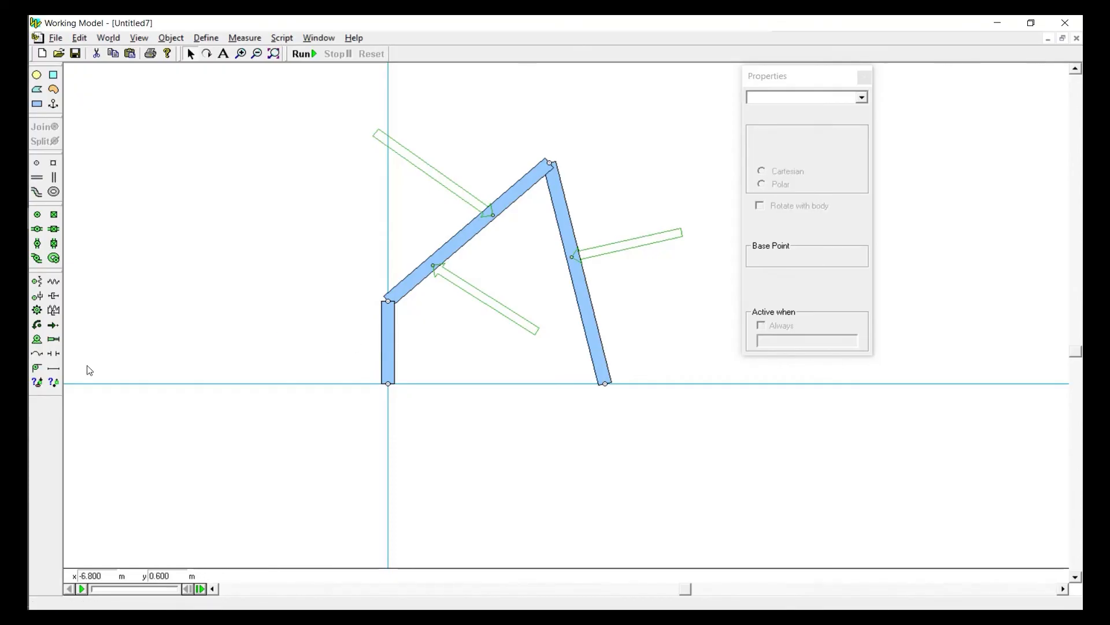
Connect the middle of the short vertical link to the background with a horizontal rod about 2.2 m long and test-run the simulation
click(56, 368)
drag(387, 342, 292, 342)
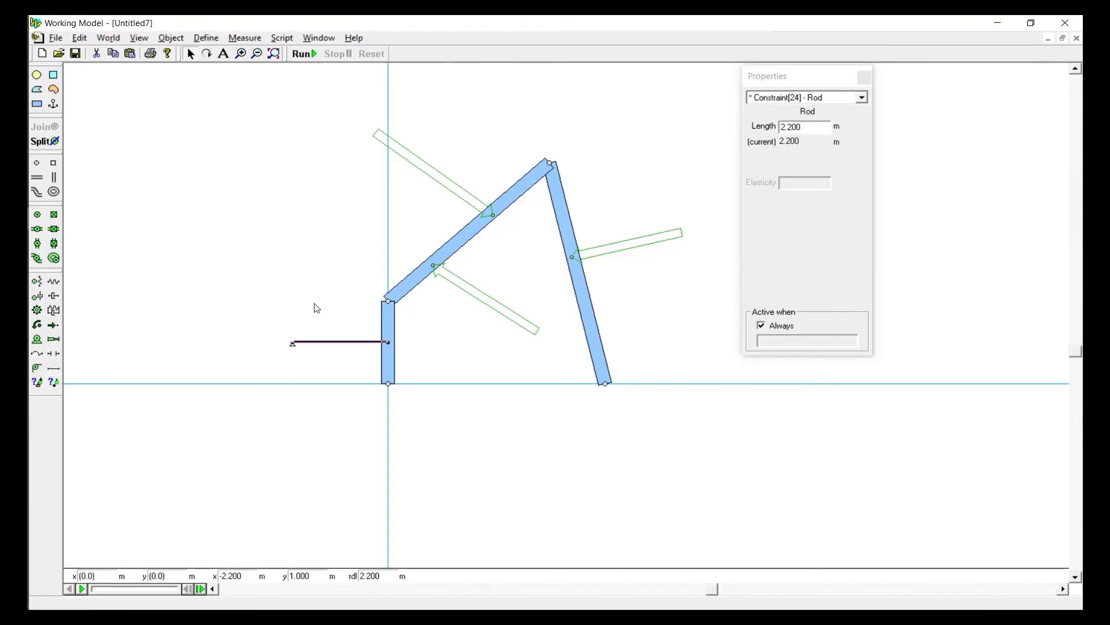
click(329, 323)
click(311, 56)
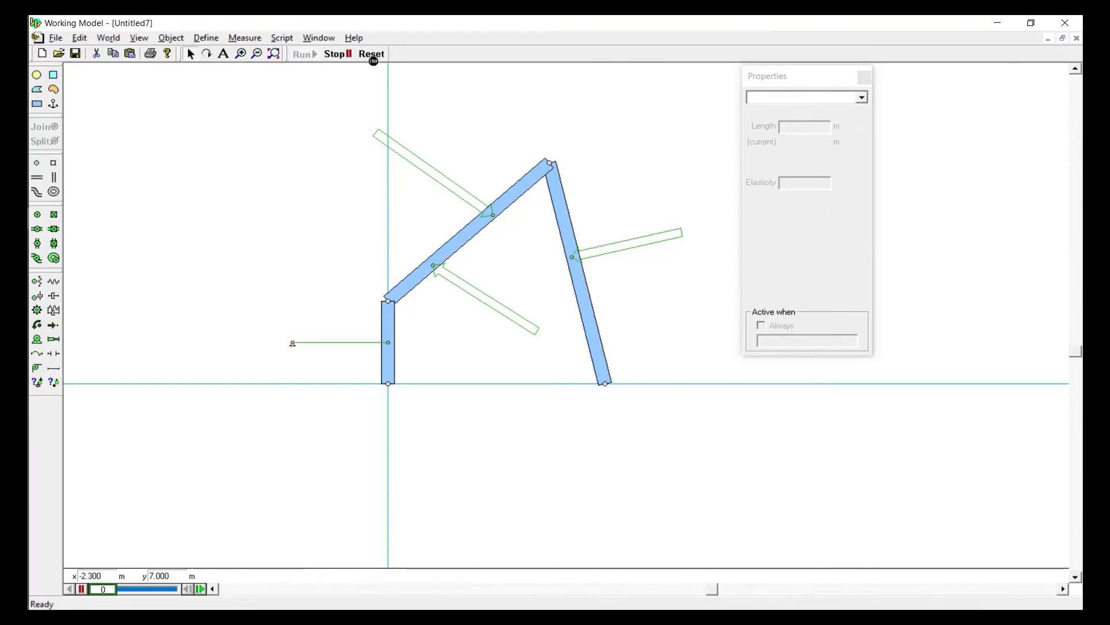
click(376, 57)
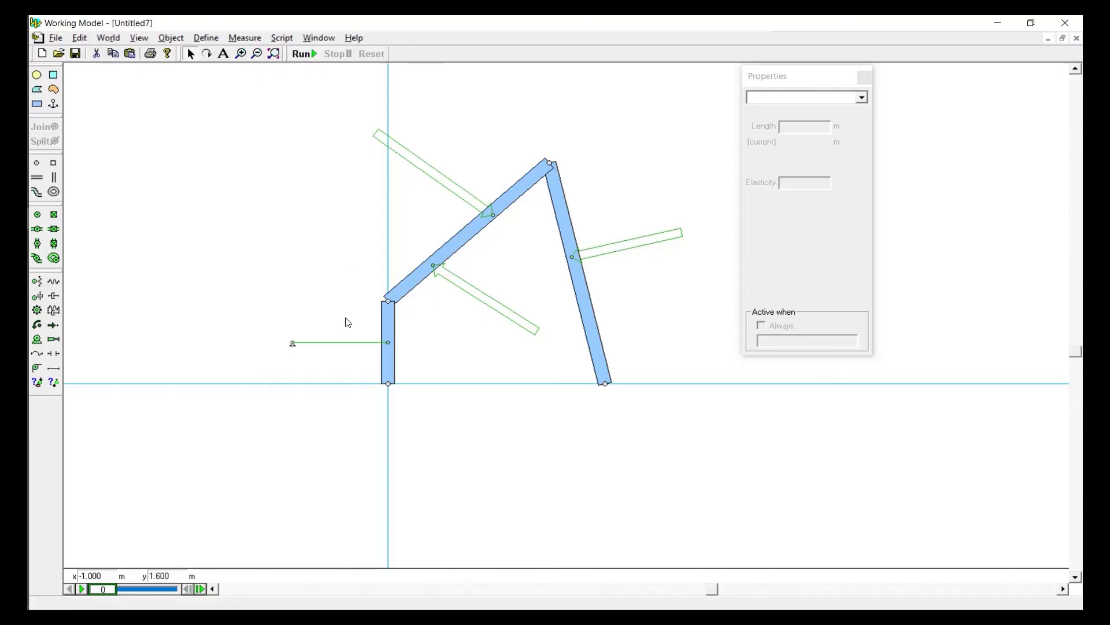
Measure the tension of the horizontal rod by running the simulation, and reset it
click(343, 343)
click(245, 38)
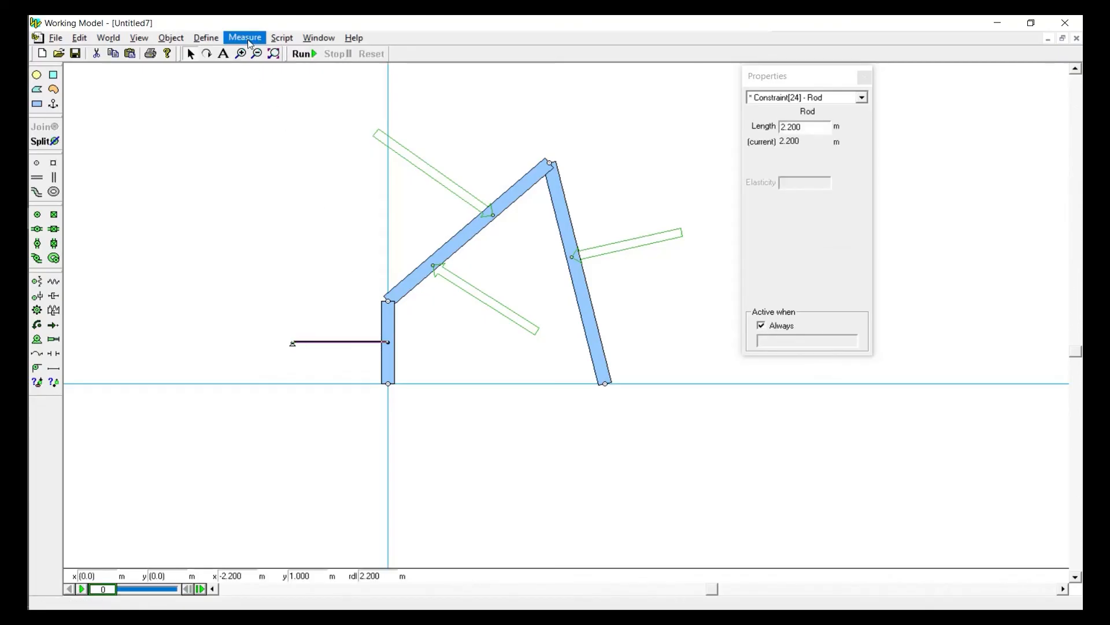
click(254, 70)
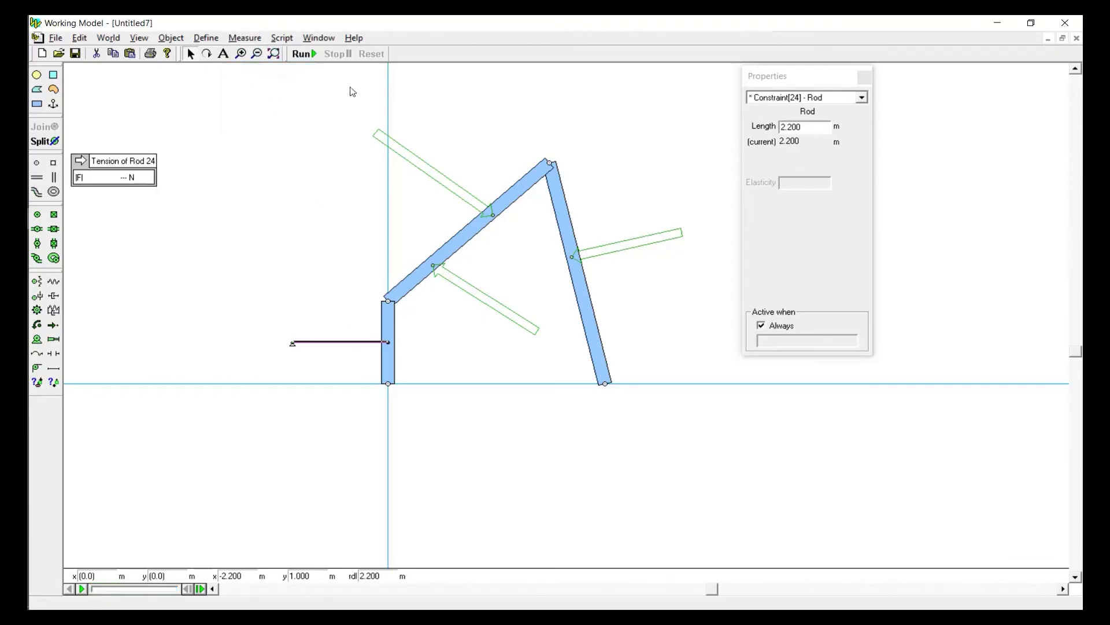
click(315, 55)
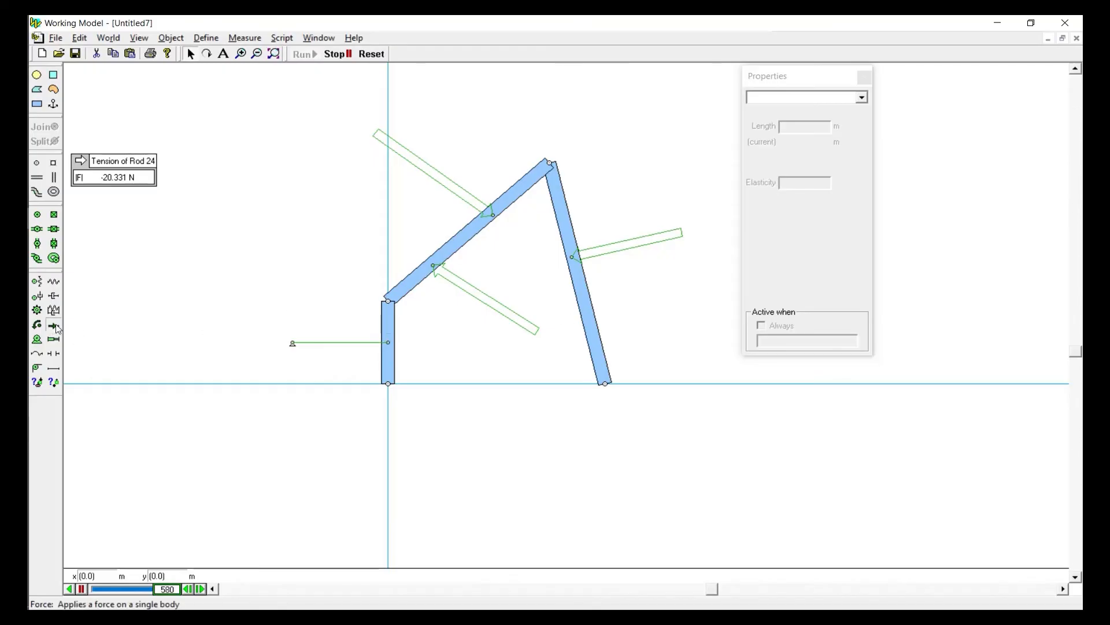
click(338, 54)
click(381, 56)
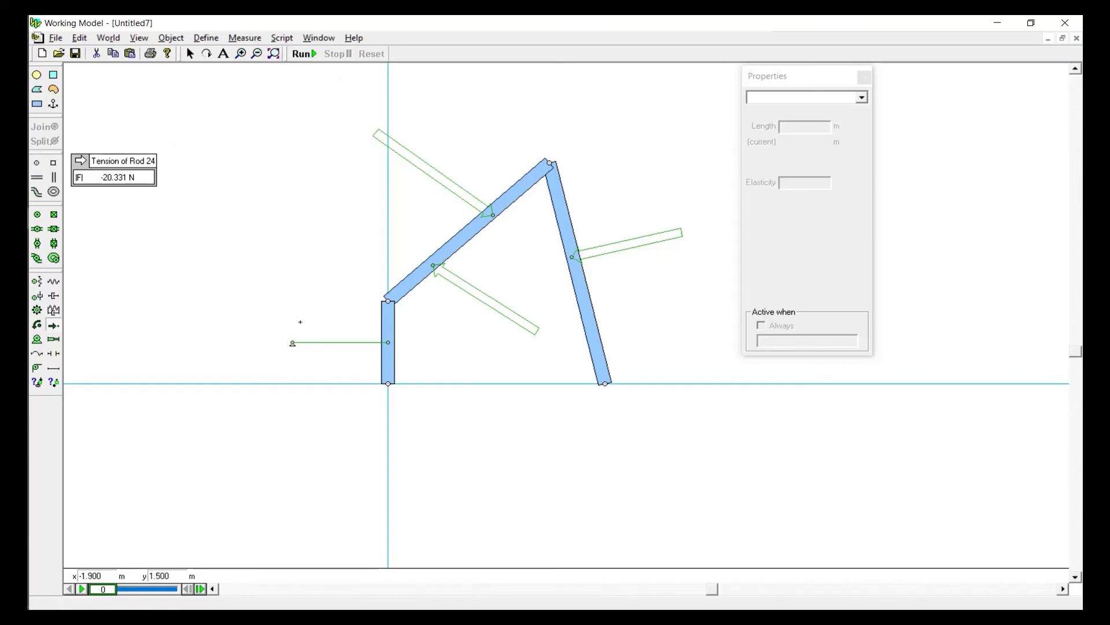
mouse_move(293, 318)
mouse_down()
mouse_move(344, 317)
mouse_move(183, 317)
mouse_move(308, 329)
mouse_up()
click(310, 285)
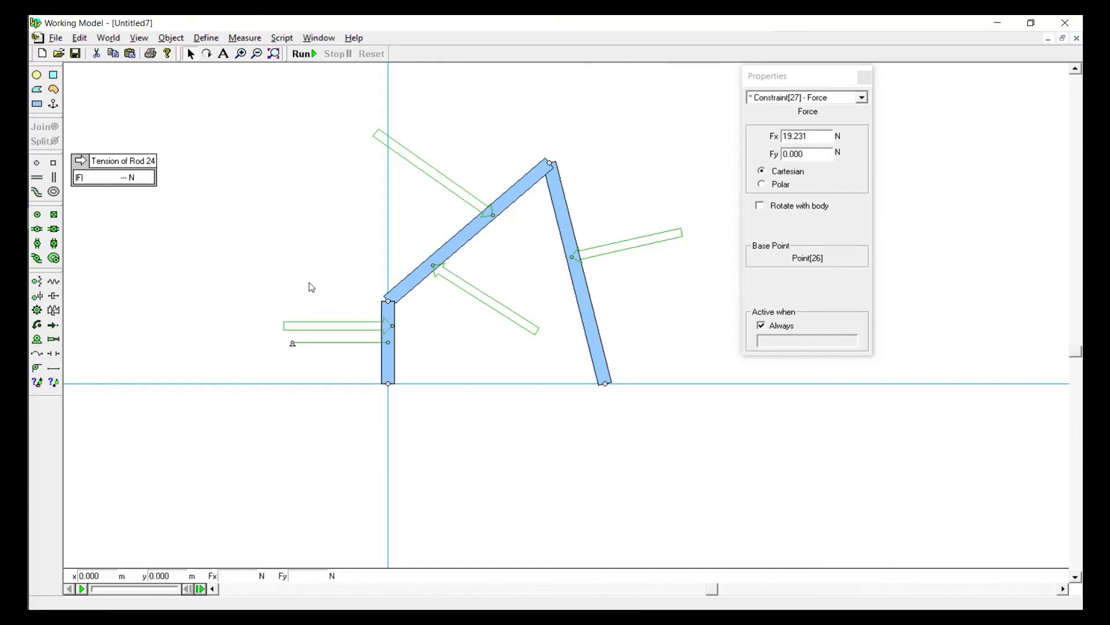
click(325, 327)
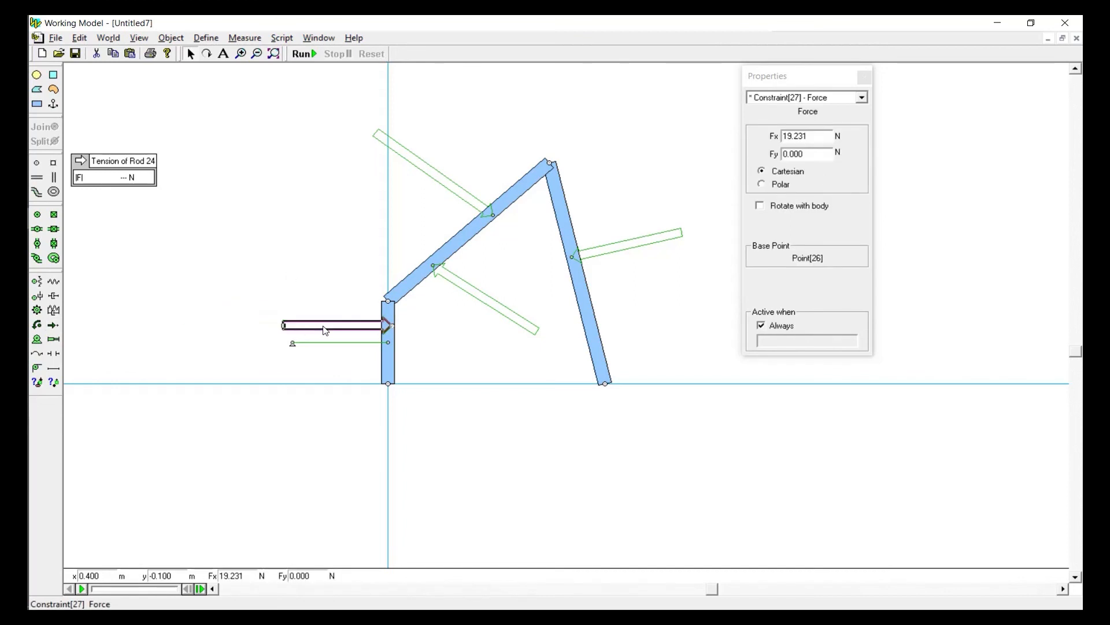
drag(323, 326, 286, 285)
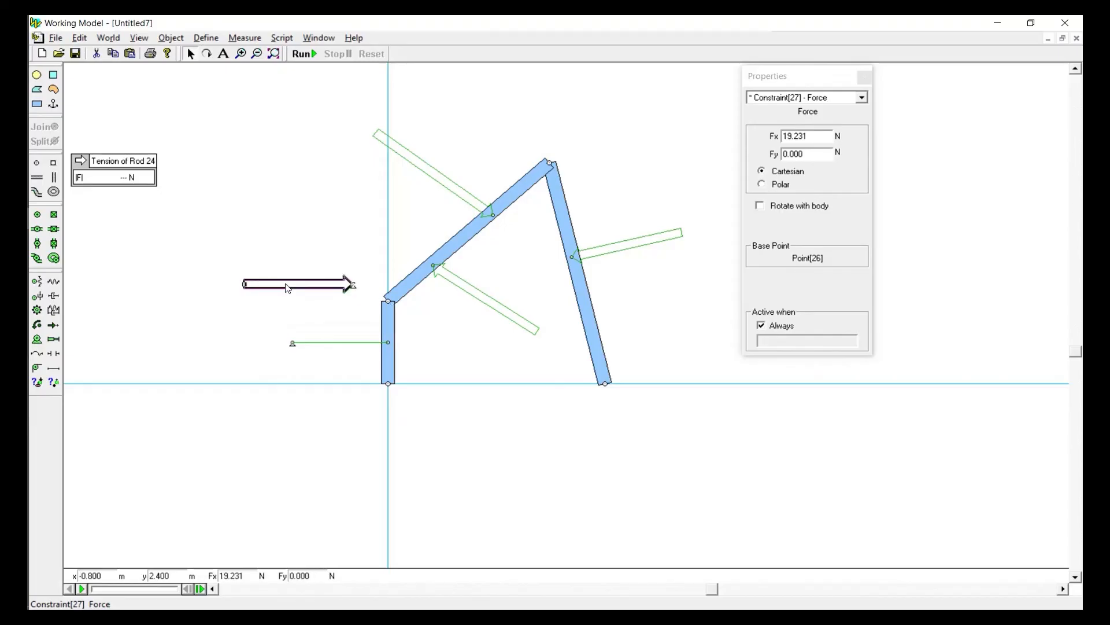
key(Delete)
Replace the rod with a horizontal actuator about 3.3 m long between the middle of the short vertical link and the background
click(322, 344)
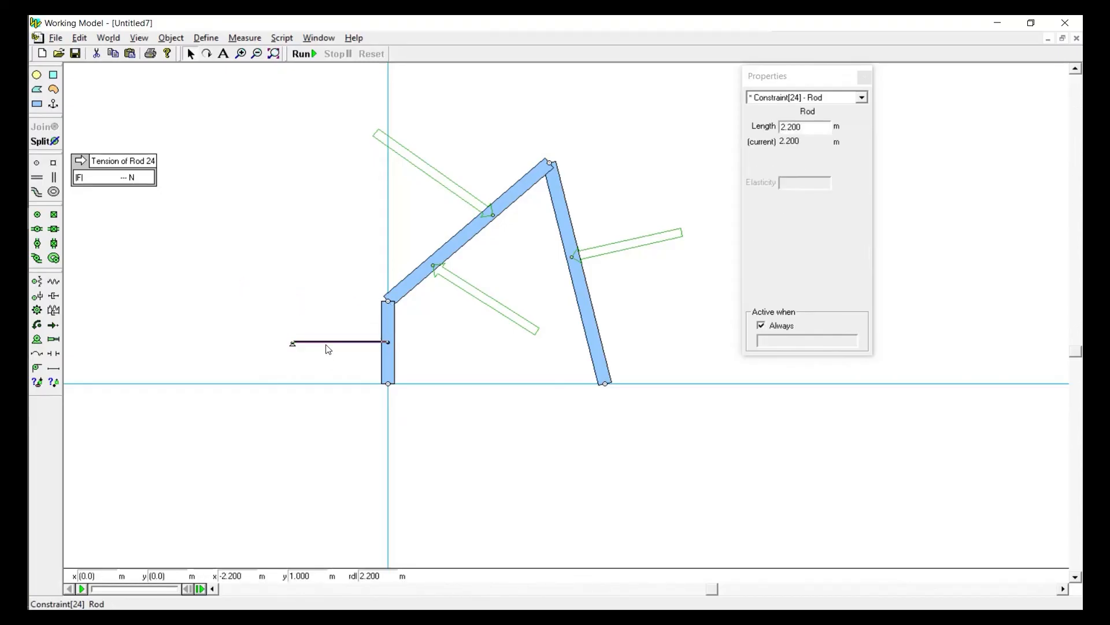
key(Delete)
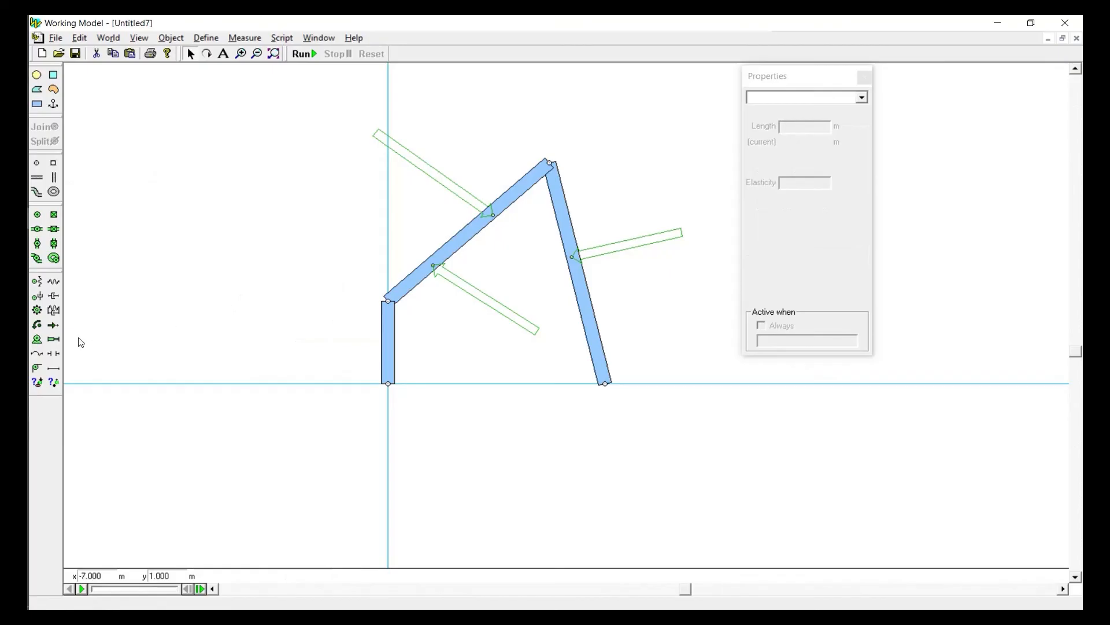
click(53, 340)
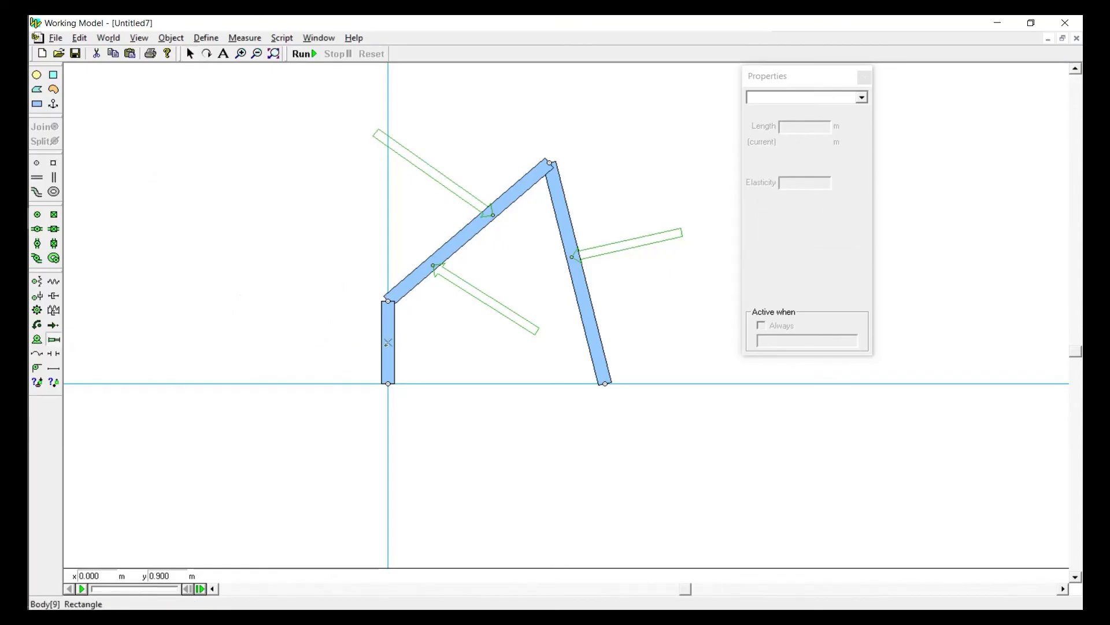
click(386, 344)
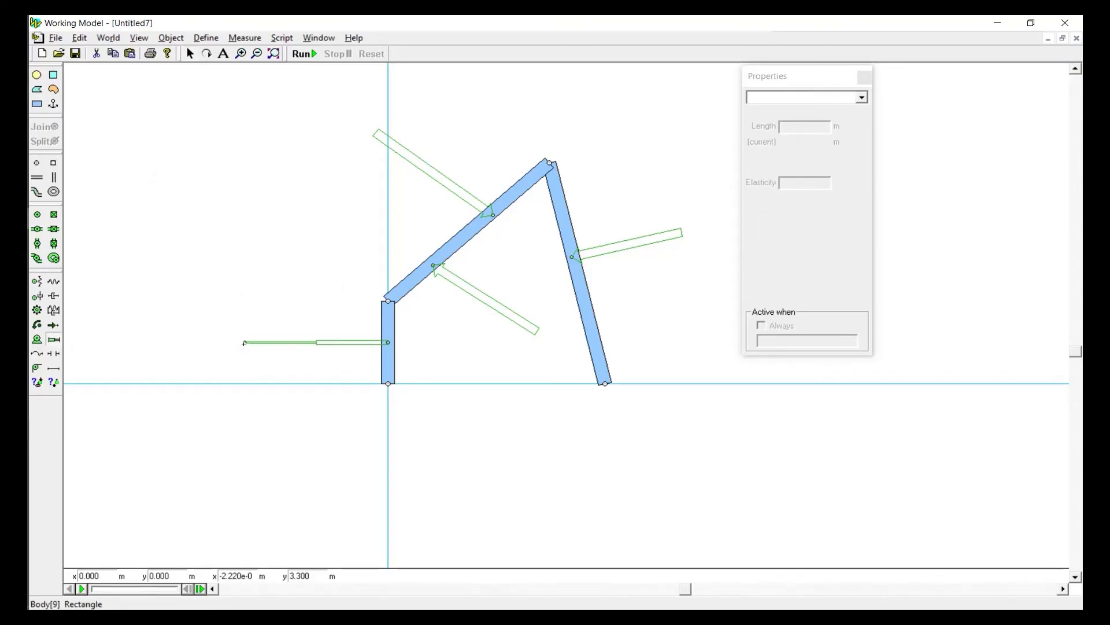
click(244, 343)
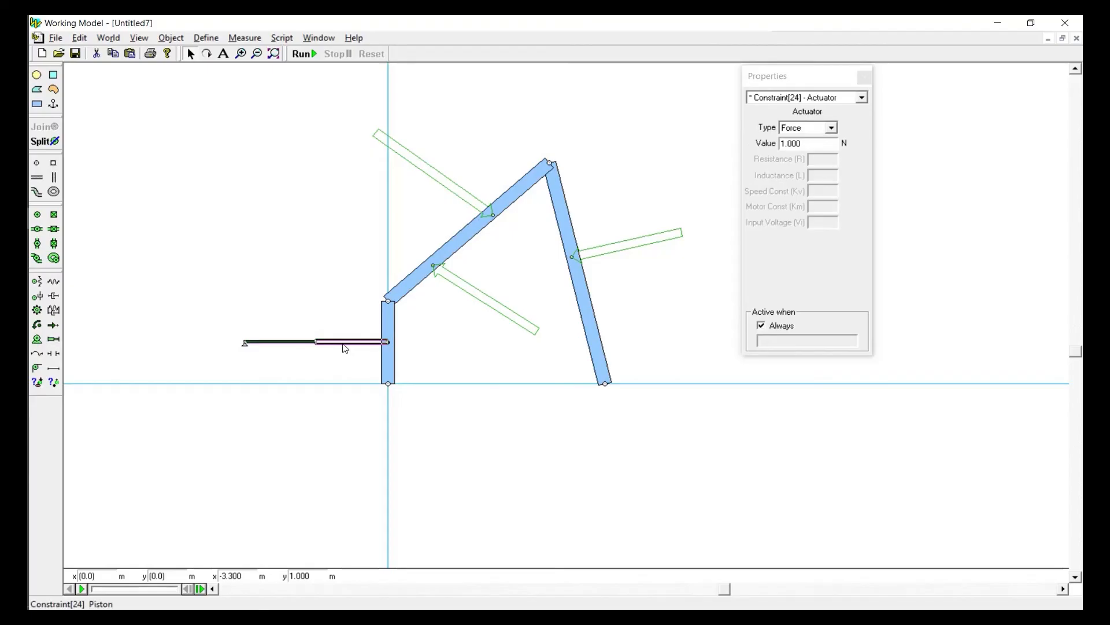
Make the actuator velocity-driven at 0.001 m/s and test-run the simulation
click(802, 128)
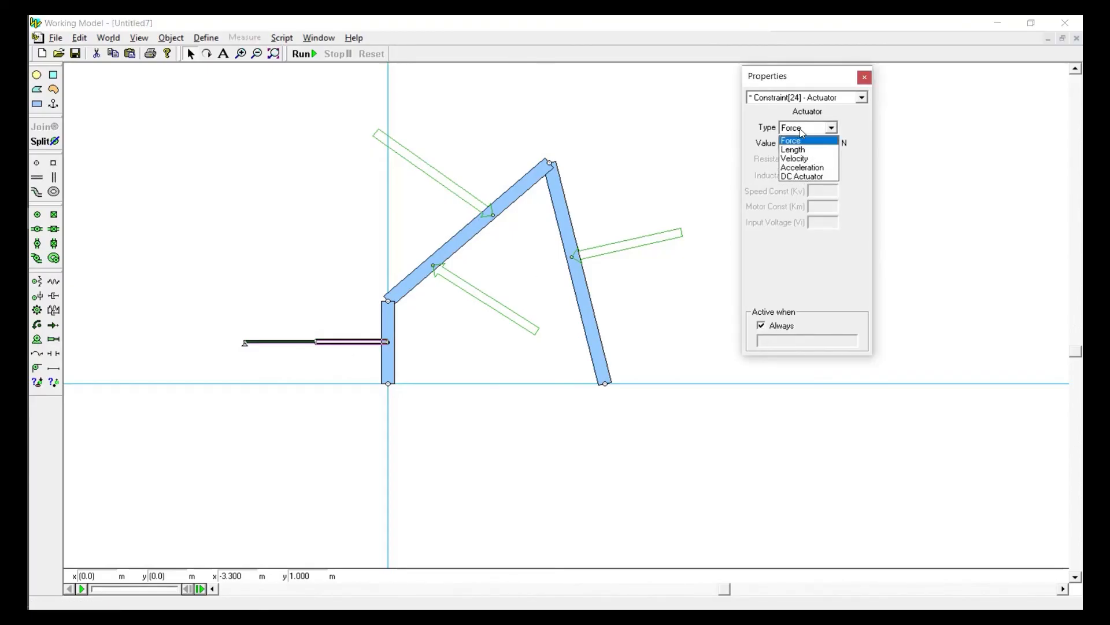
click(795, 158)
key(Tab)
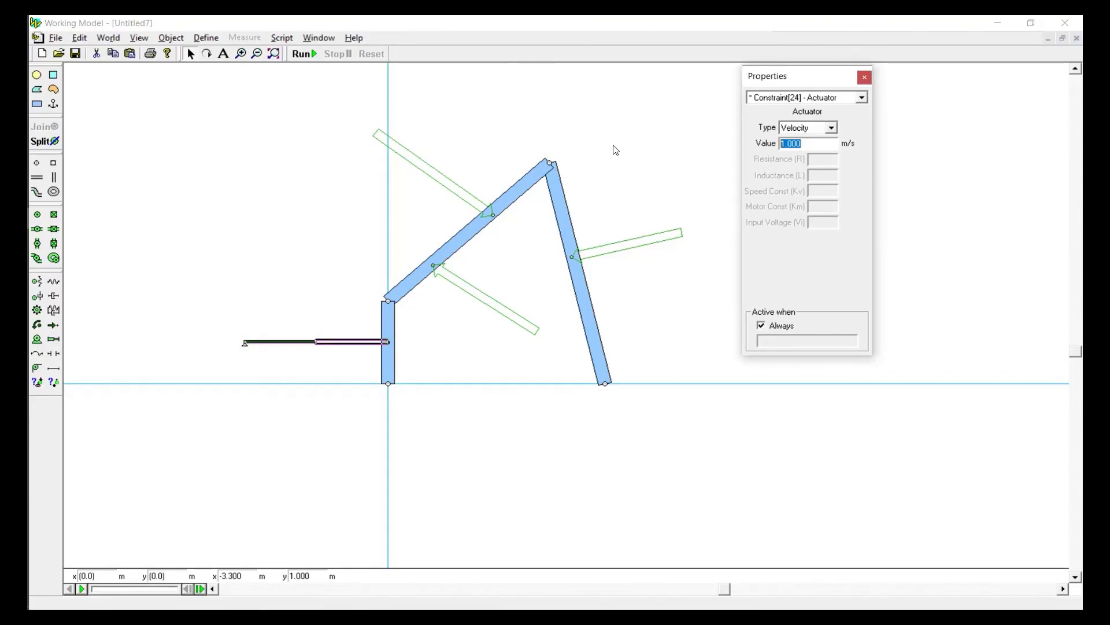
text(0)
click(404, 104)
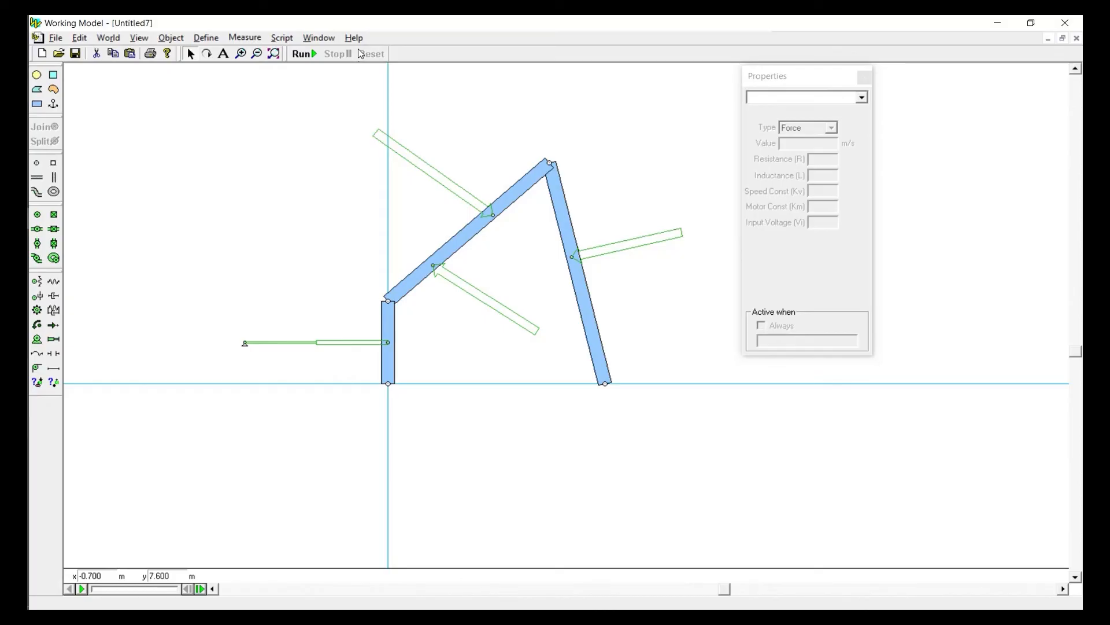
click(311, 53)
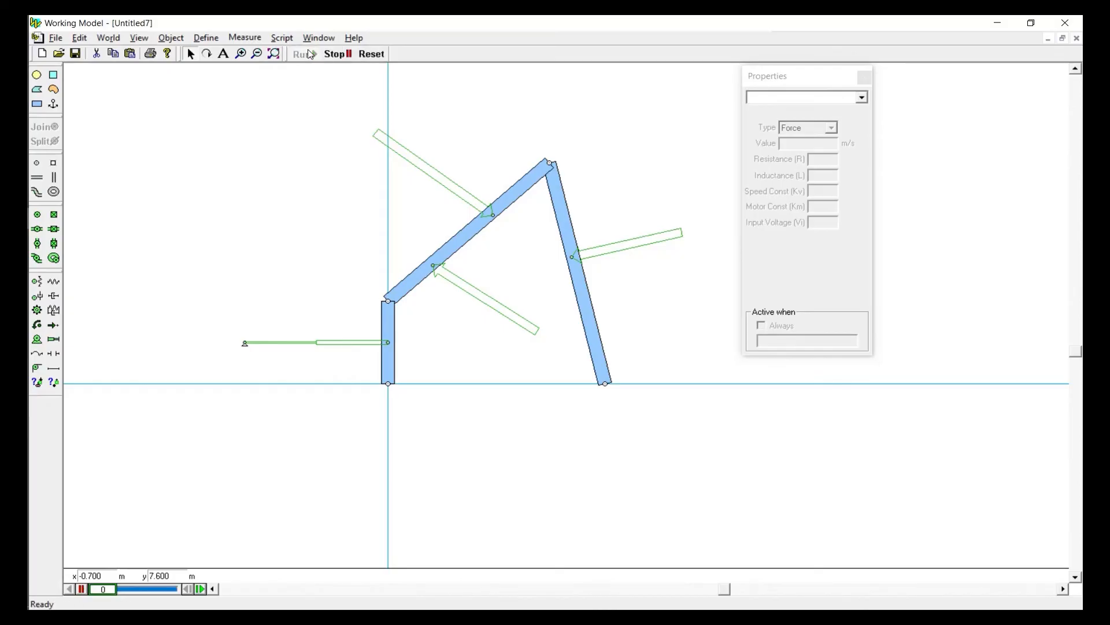
click(374, 54)
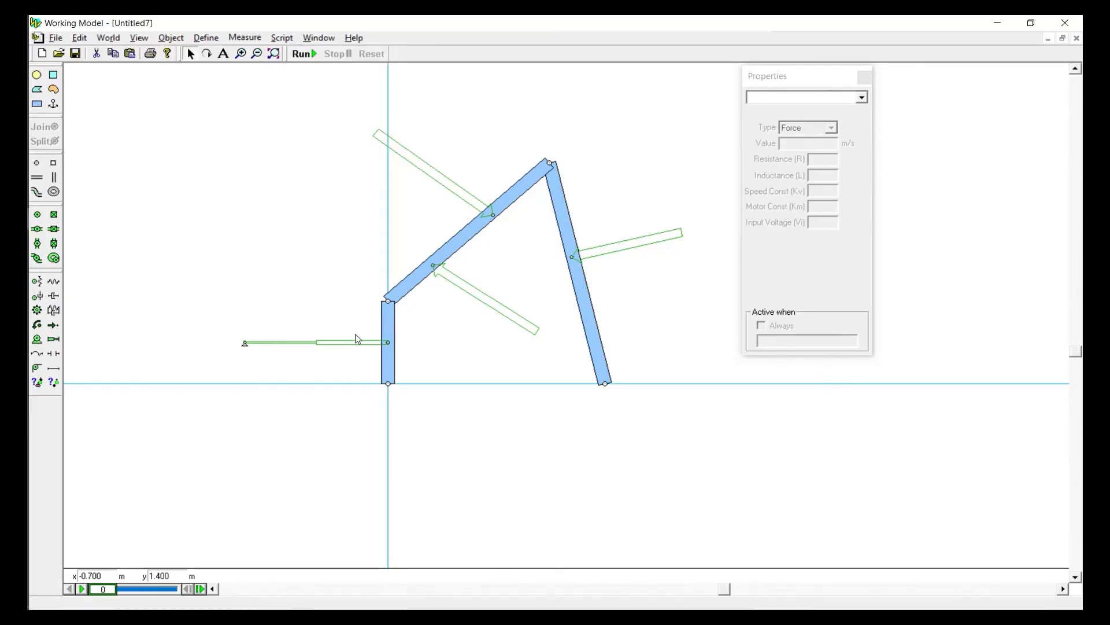
Set the actuator's velocity to -0.01 m/s and test-run the simulation
click(361, 343)
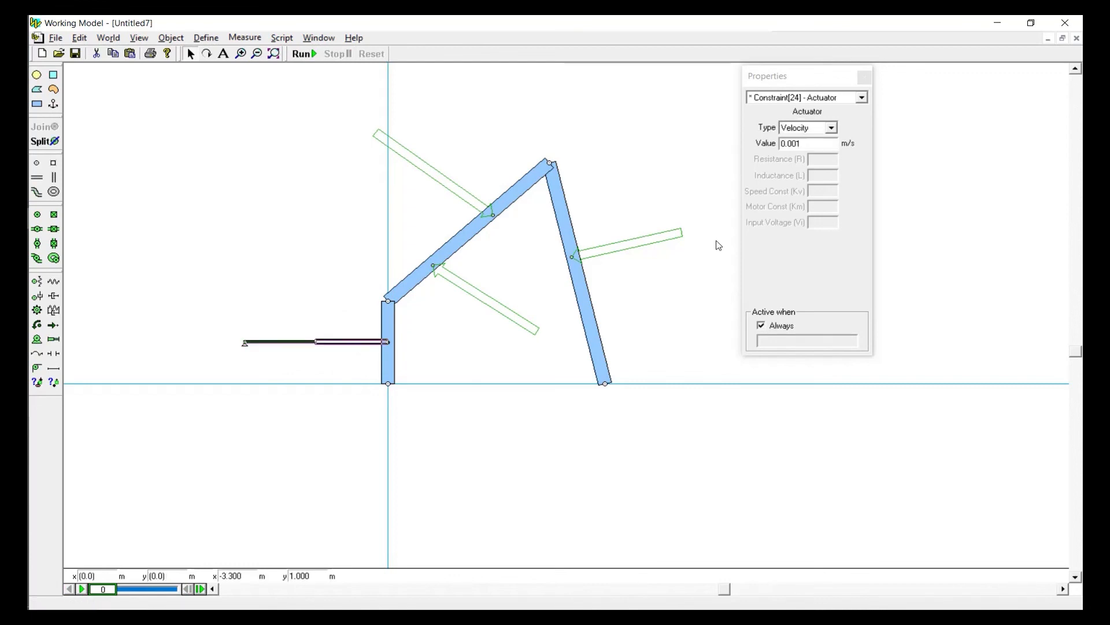
click(783, 144)
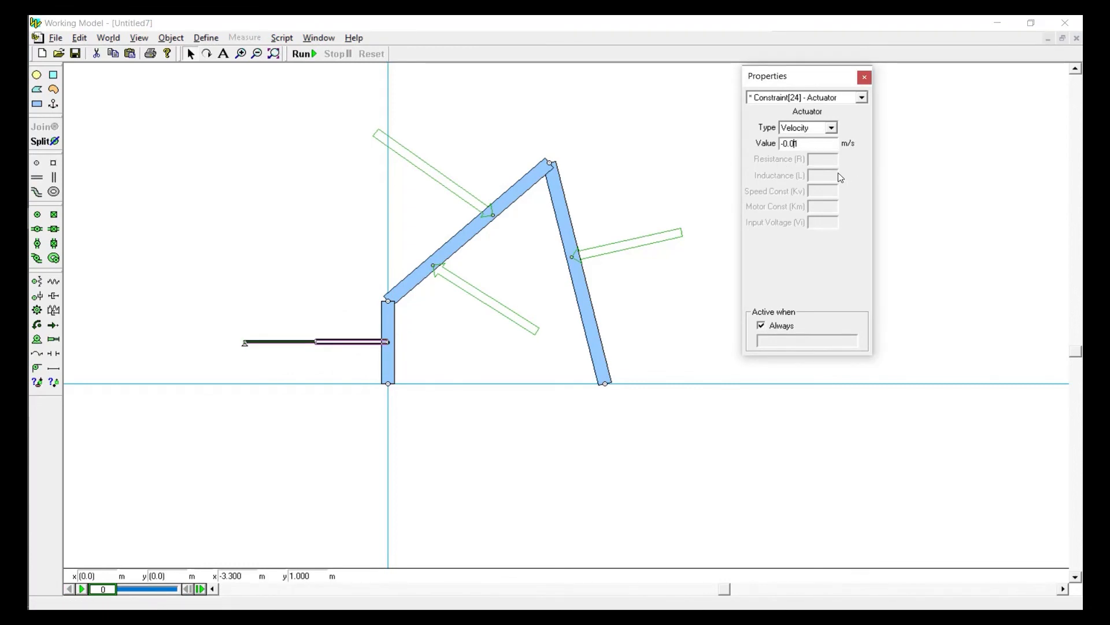
click(697, 125)
click(305, 54)
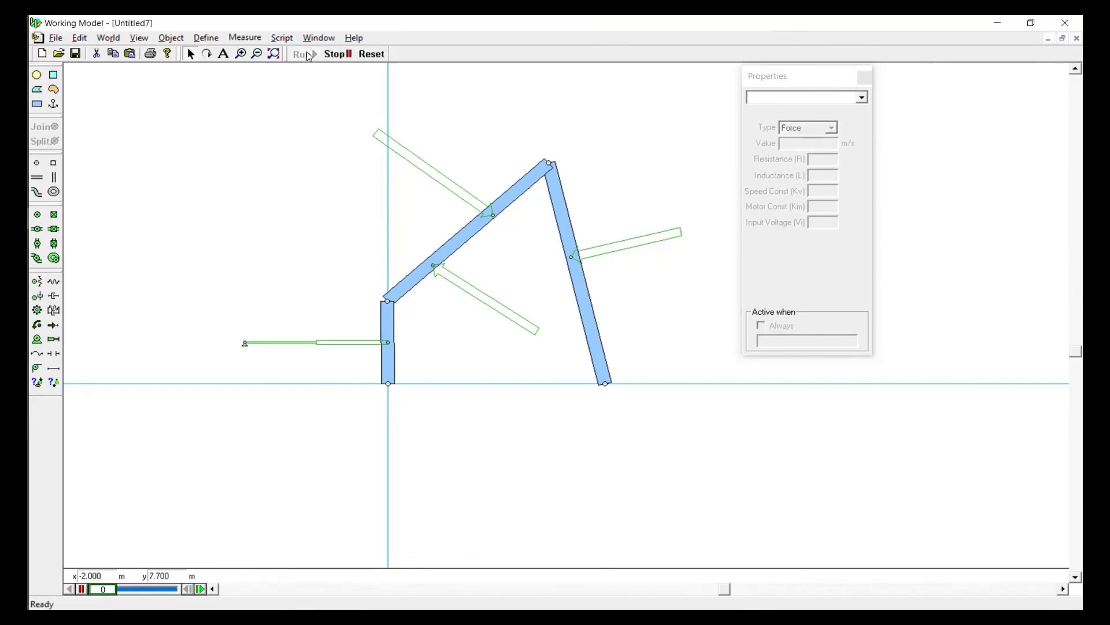
click(372, 55)
Add a tension meter for the actuator and run the simulation to read its force
click(349, 342)
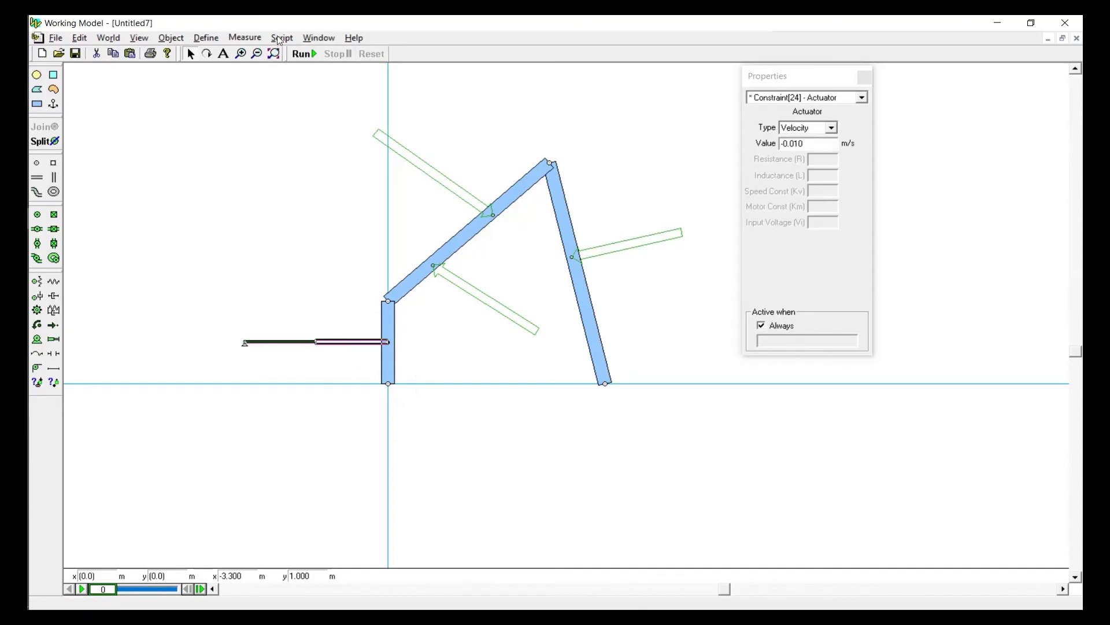
click(246, 37)
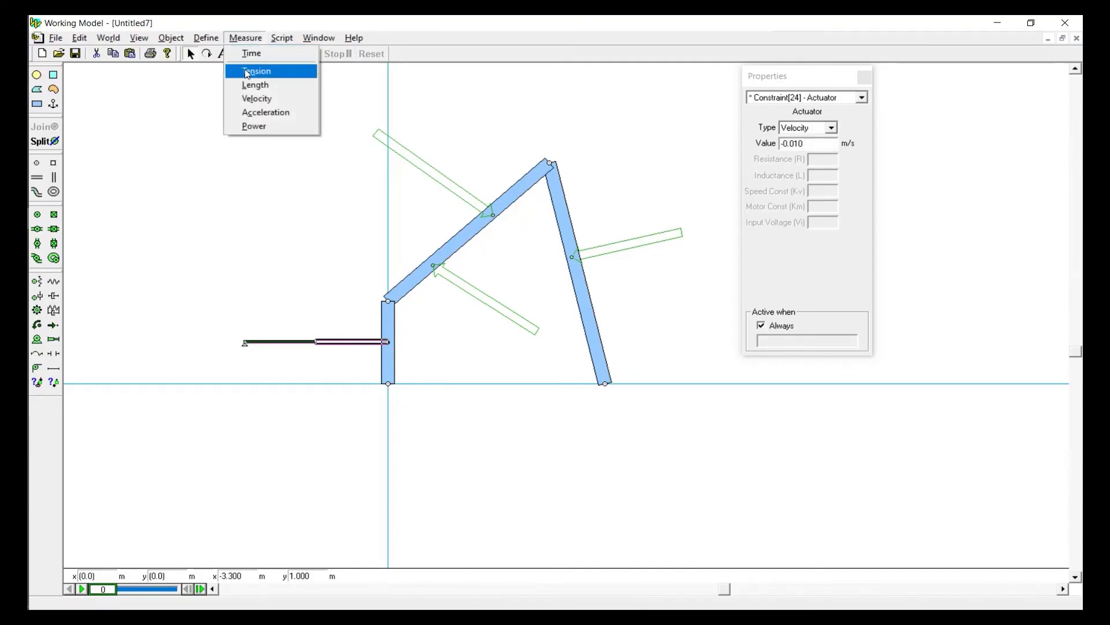
click(248, 72)
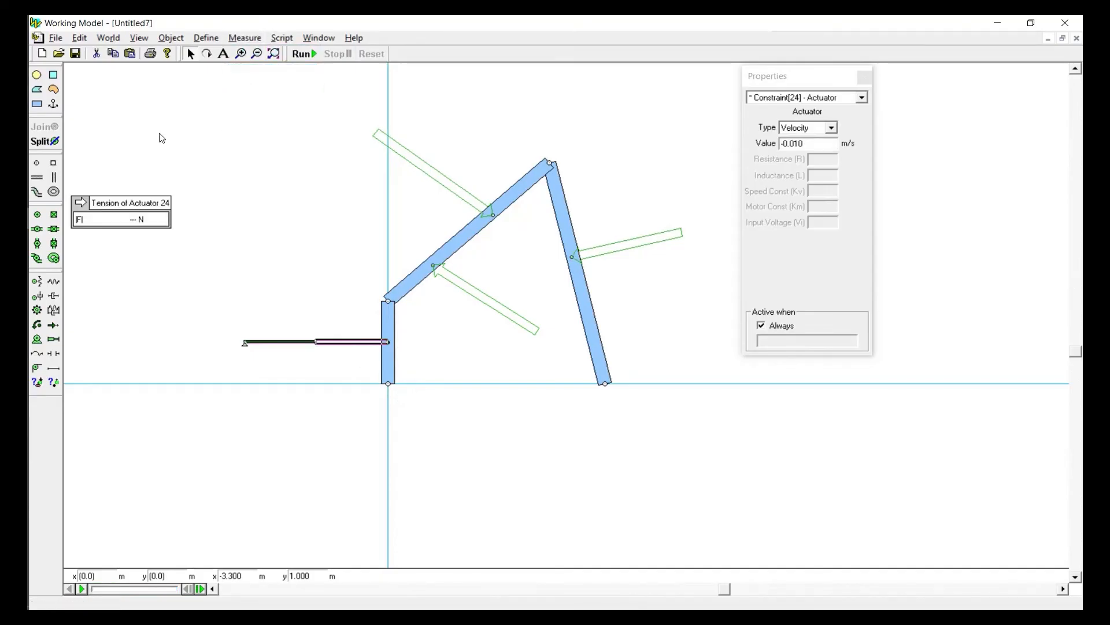
click(308, 57)
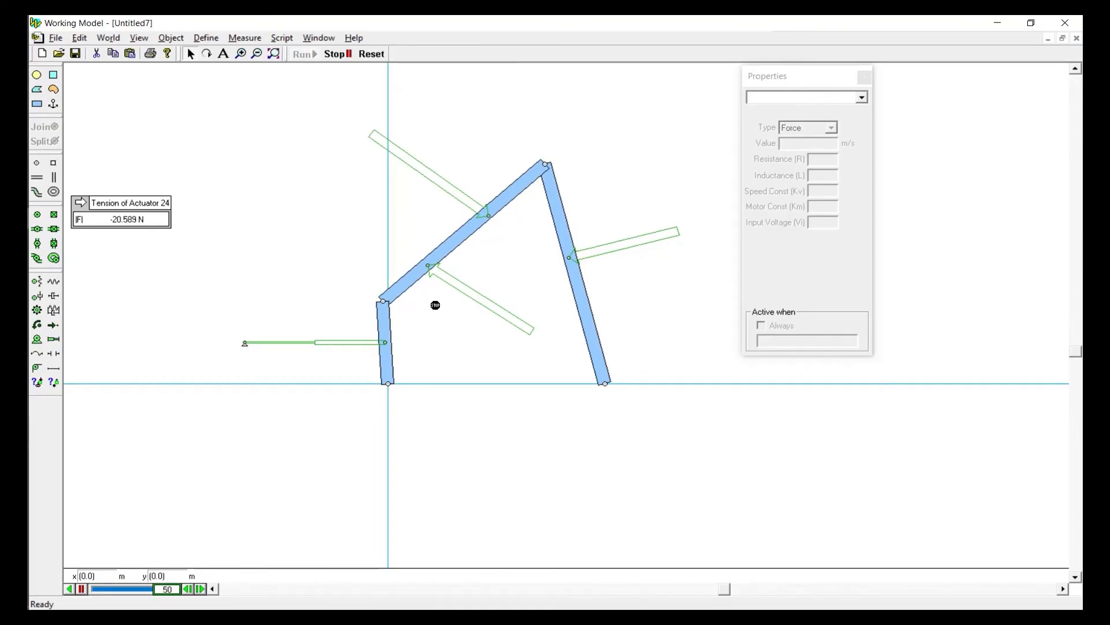
Reset the simulation and delete the actuator, the short vertical link and its leftover pin points
click(376, 57)
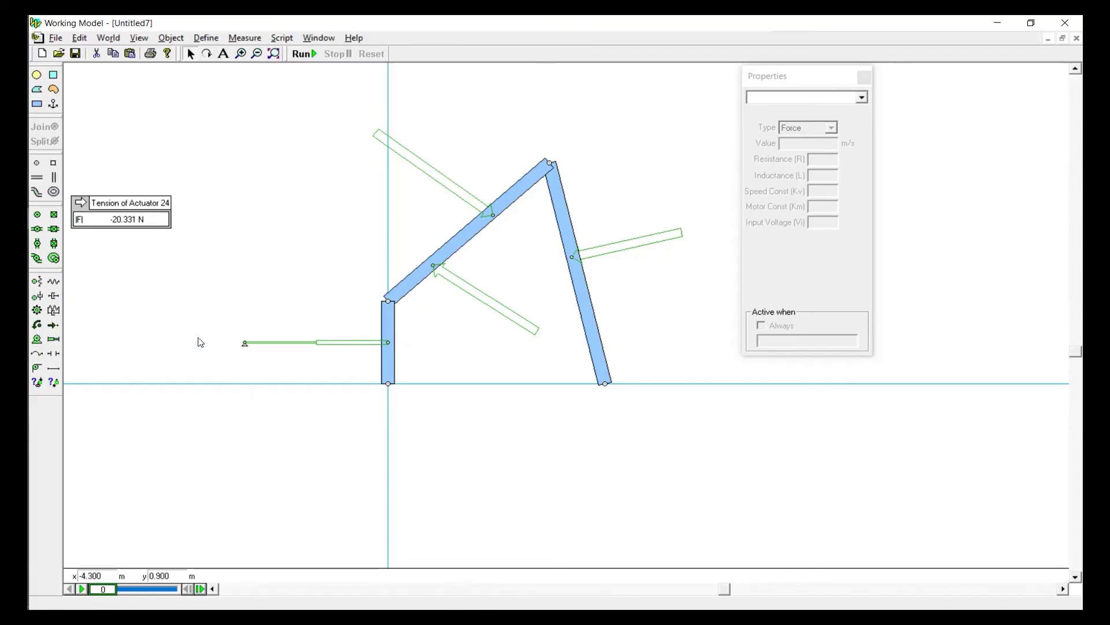
click(327, 347)
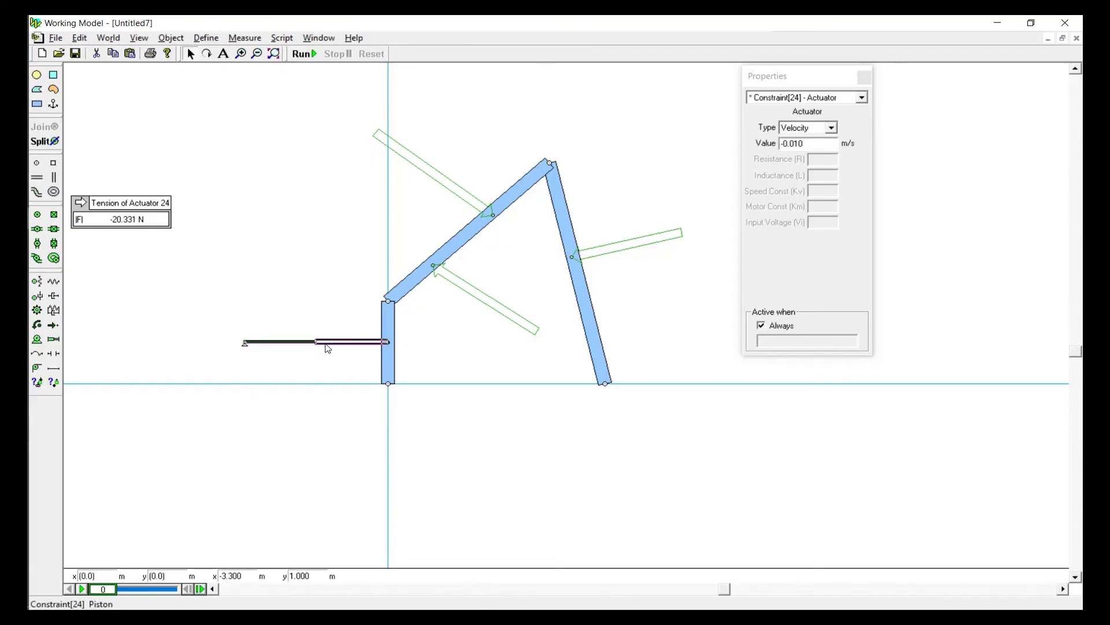
key(Delete)
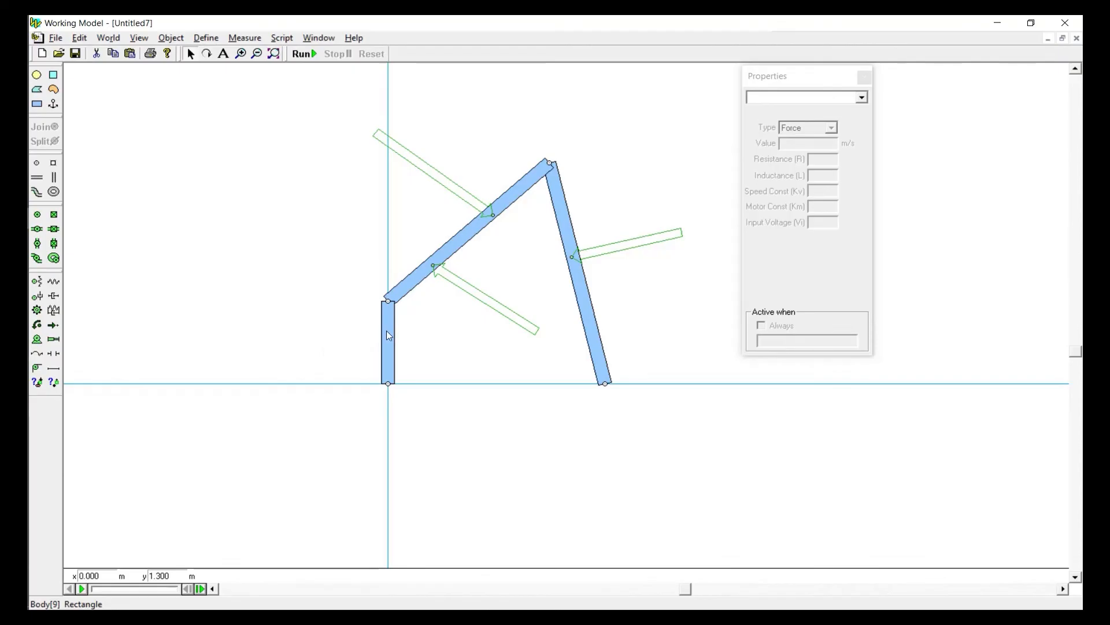
click(389, 335)
key(Delete)
drag(347, 362, 414, 418)
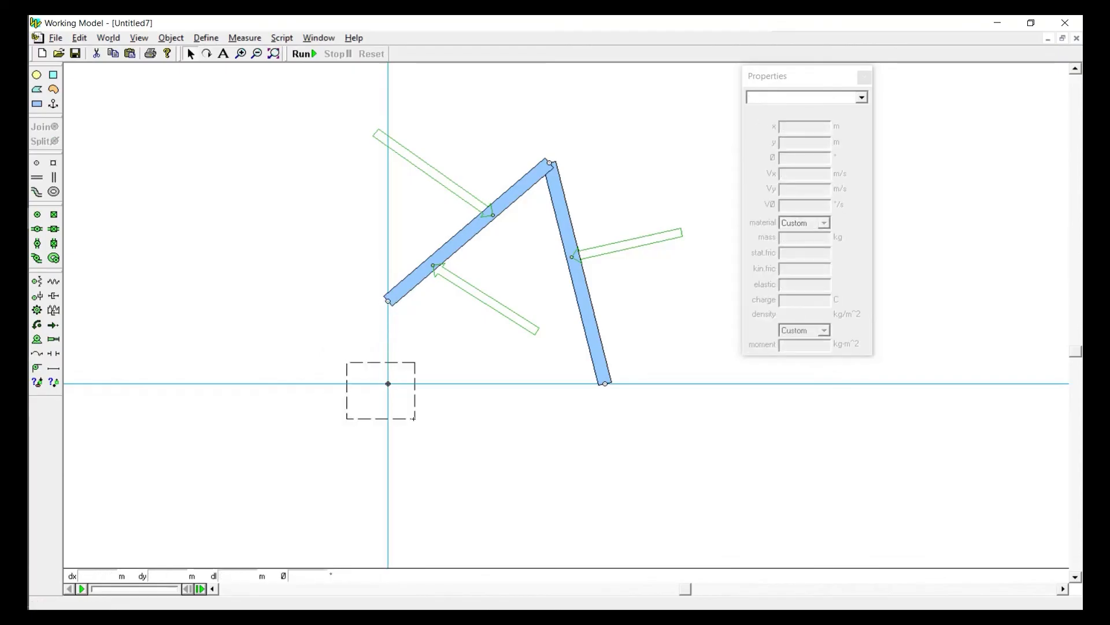
drag(345, 278, 401, 314)
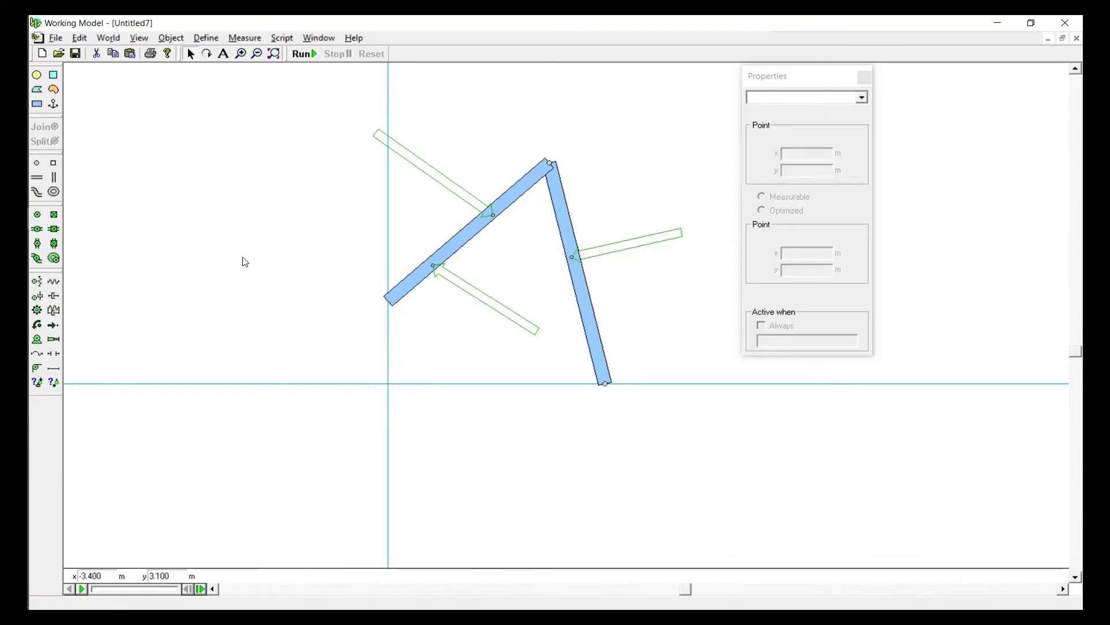
Draw a rectangular block about 1 m wide and 0.8 m high beside the linkage and anchor the inclined link
click(37, 105)
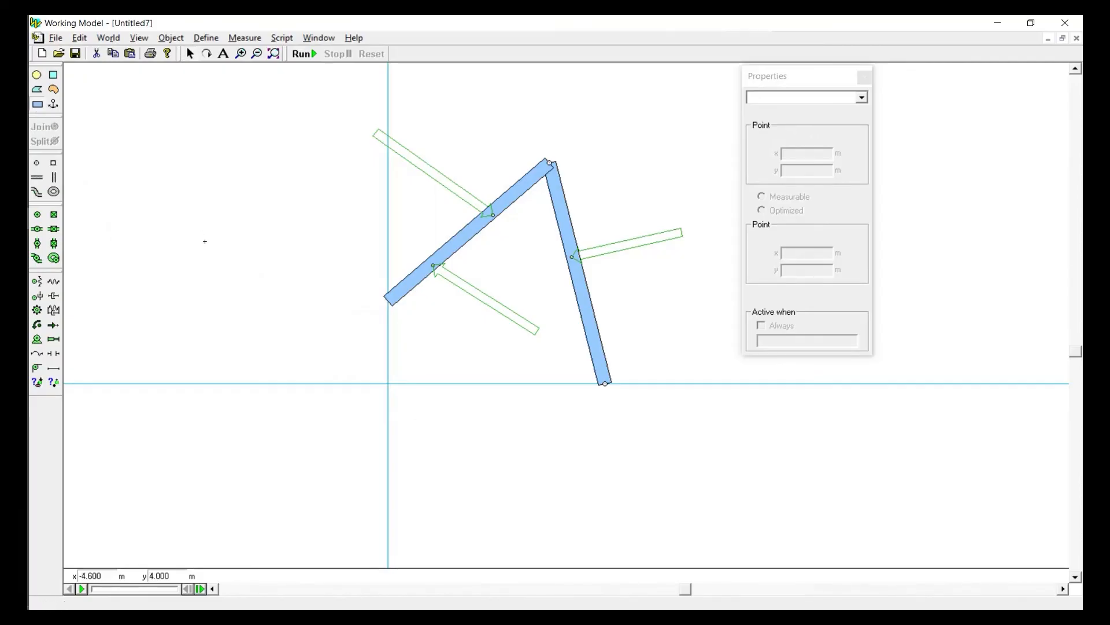
drag(246, 287, 294, 322)
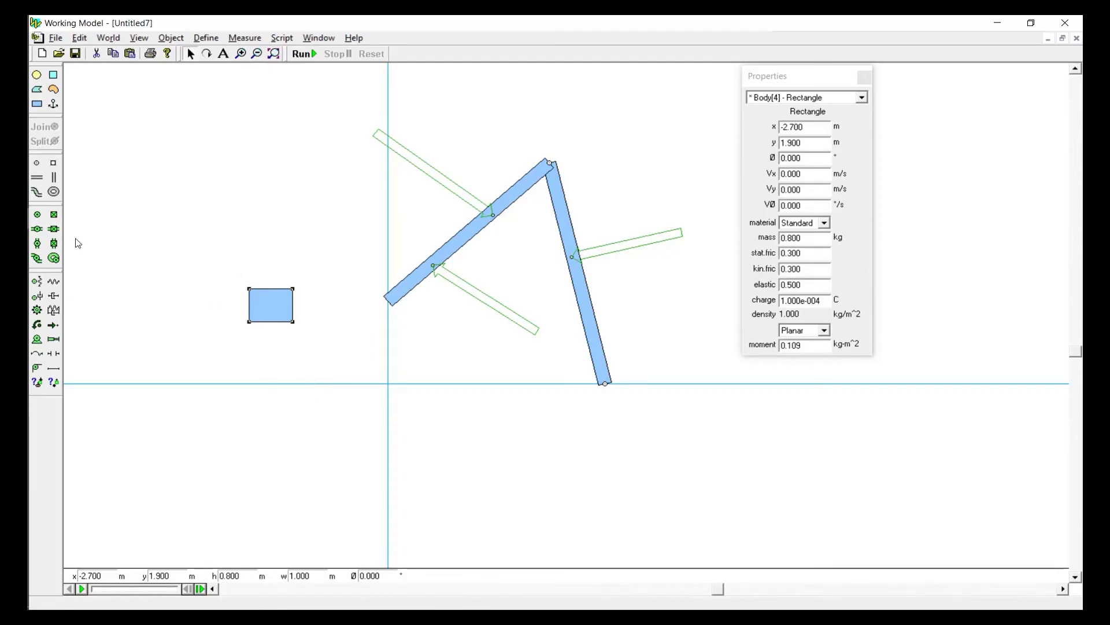
click(53, 104)
click(458, 246)
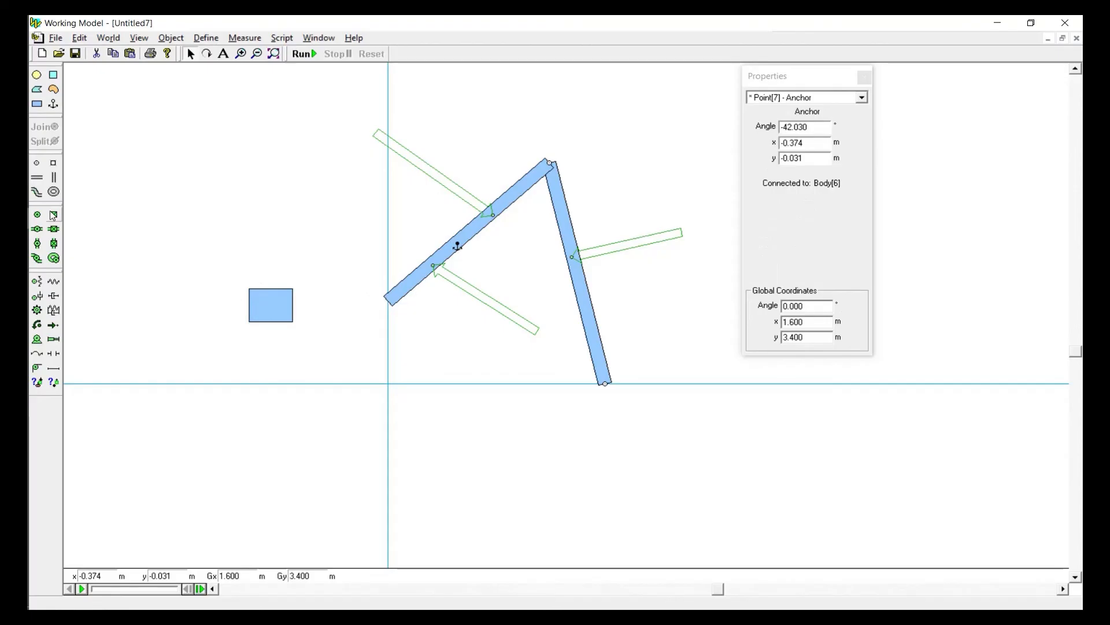
Place a point at the block's centre and another on the free lower end of the inclined link
click(37, 163)
click(271, 305)
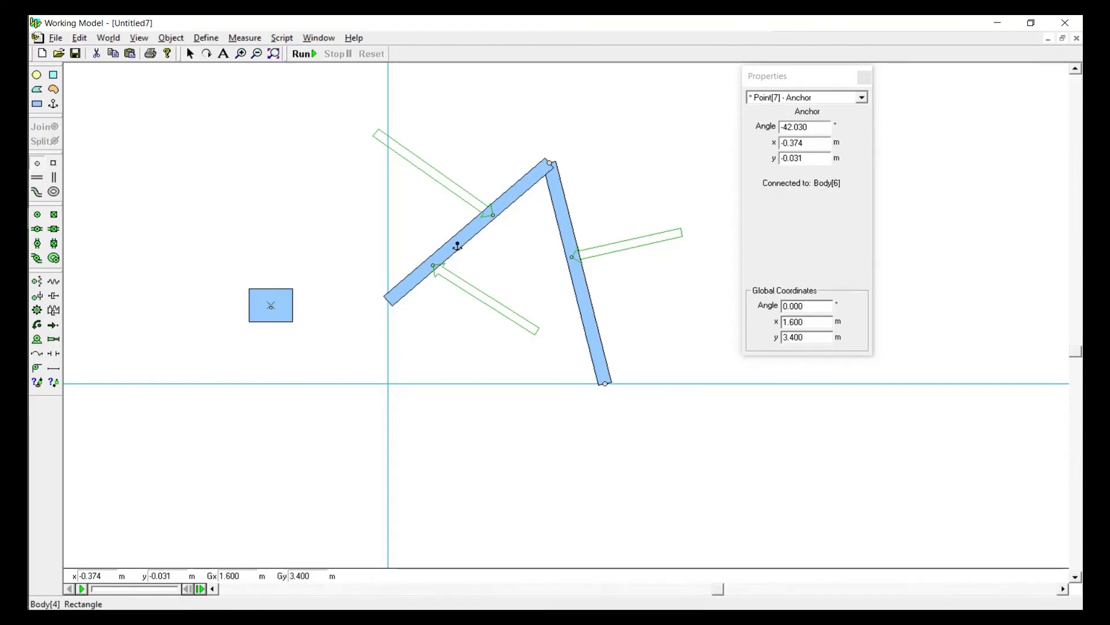
click(392, 305)
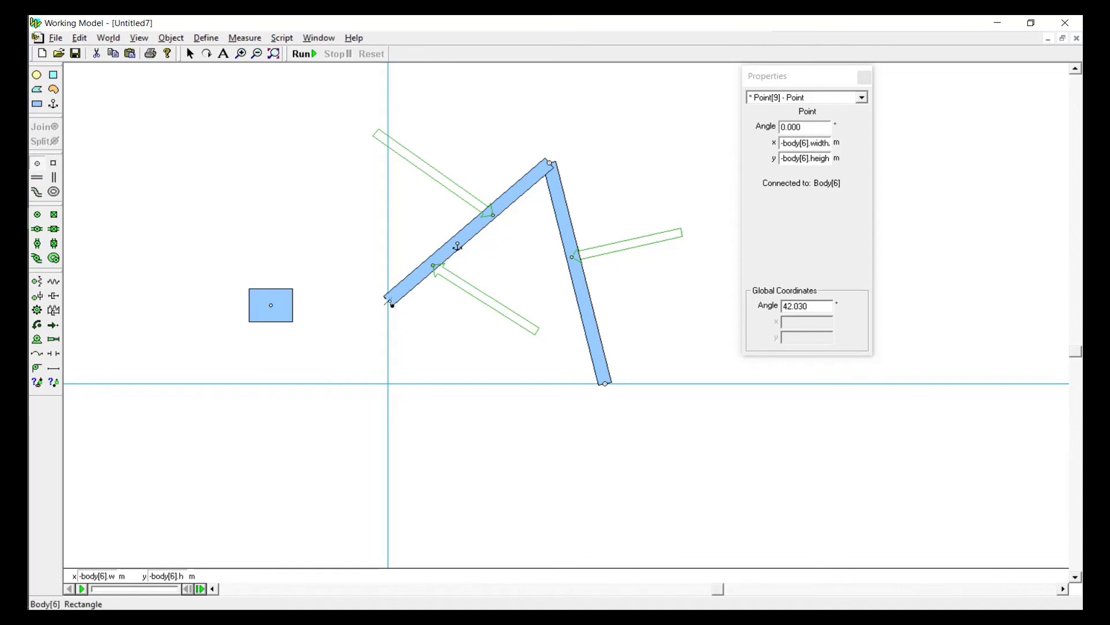
click(389, 302)
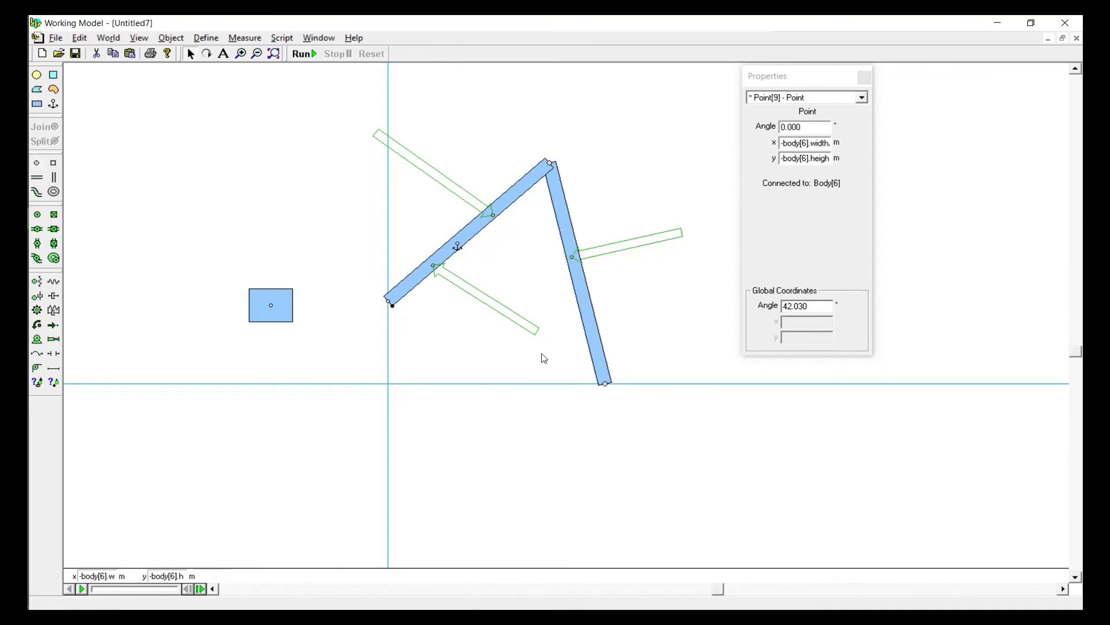
Bring the block closer to the inclined link and join their two points into a pin joint
click(278, 328)
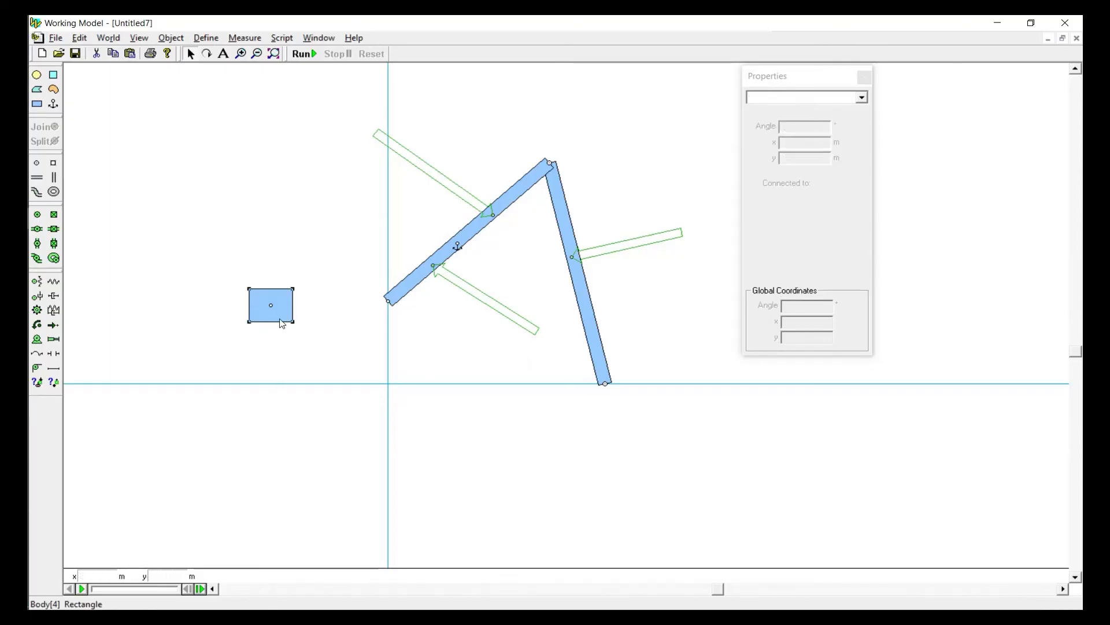
drag(280, 318, 356, 341)
drag(329, 251, 401, 354)
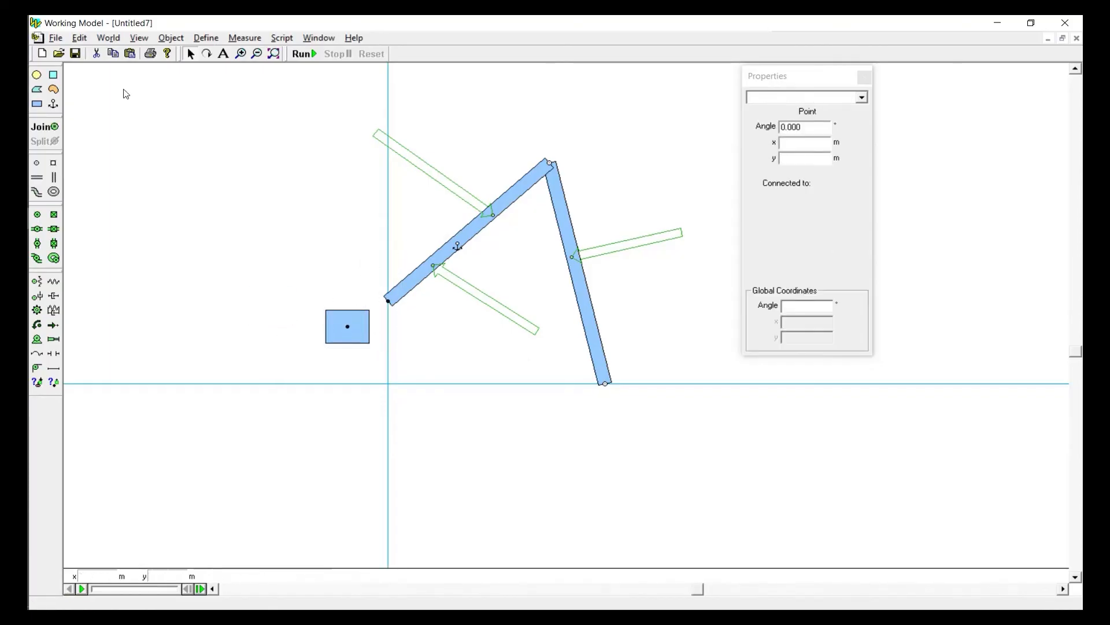
click(45, 126)
click(426, 314)
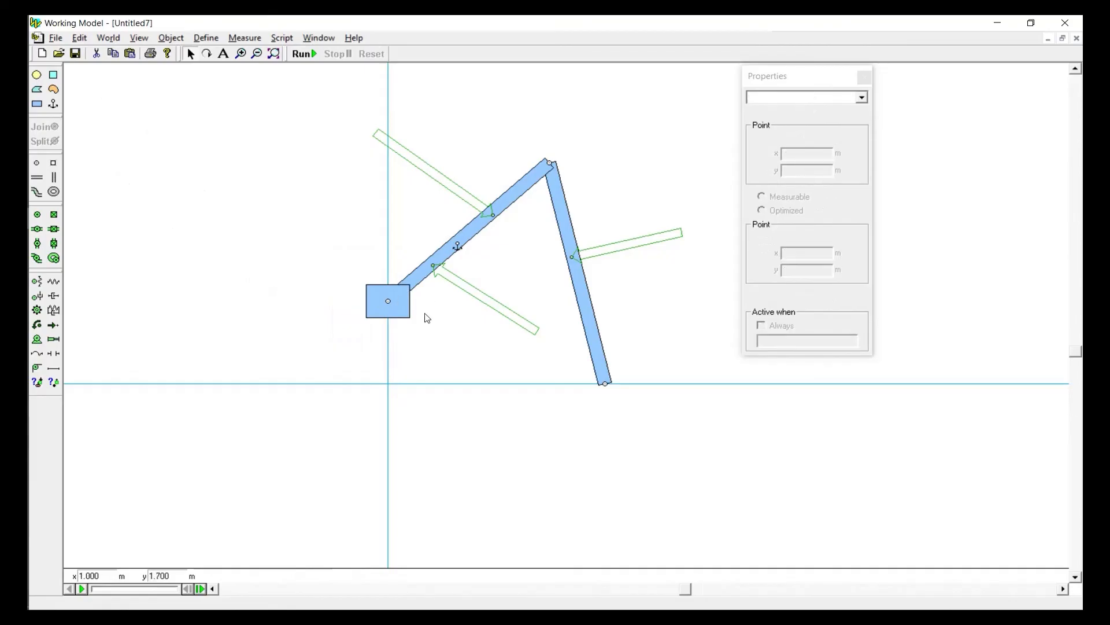
Send the block behind the inclined link and delete the link's anchor
click(384, 300)
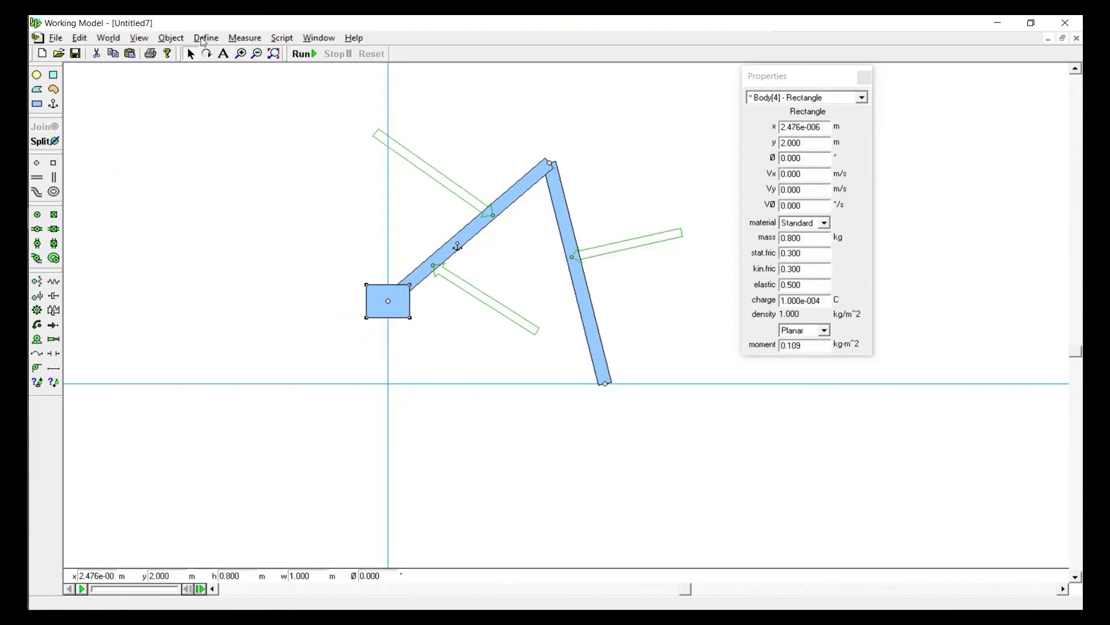
click(172, 38)
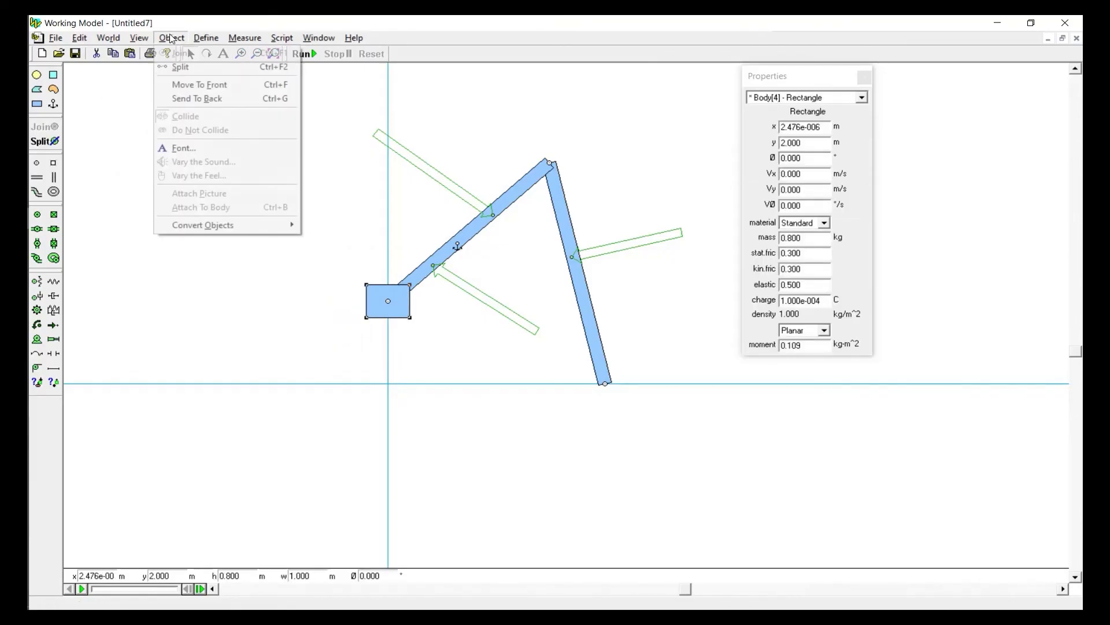
click(186, 99)
click(333, 295)
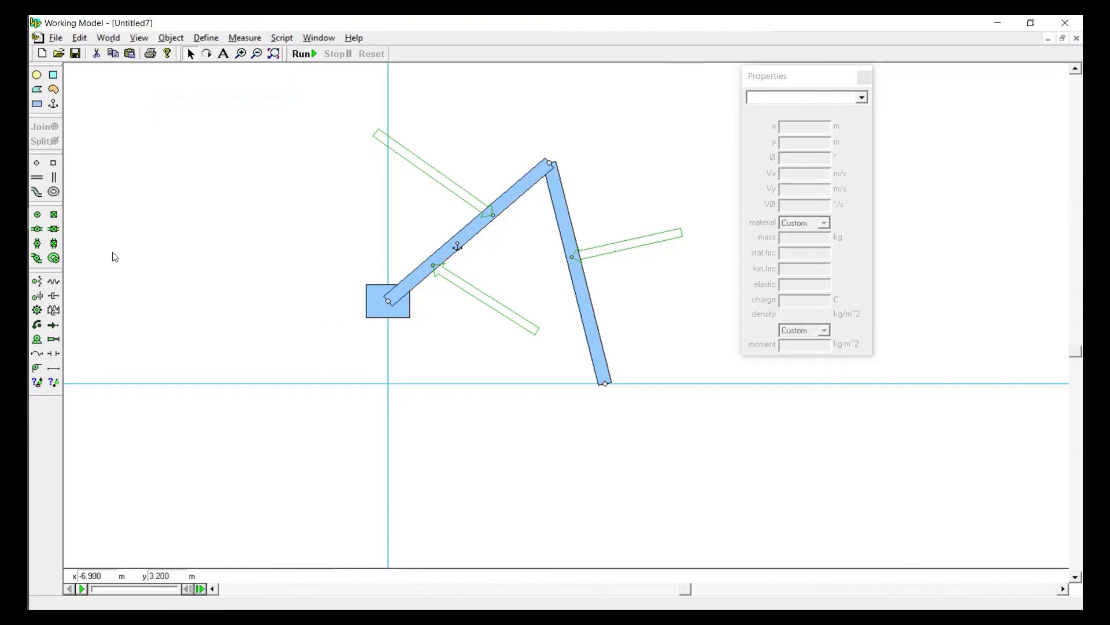
drag(432, 227, 471, 252)
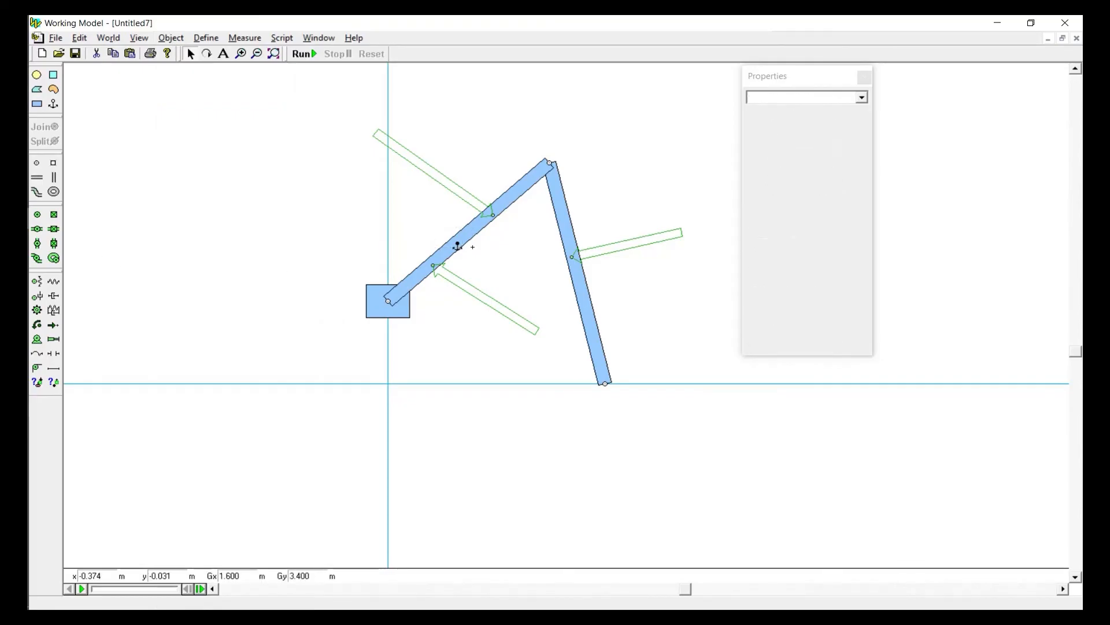
key(Delete)
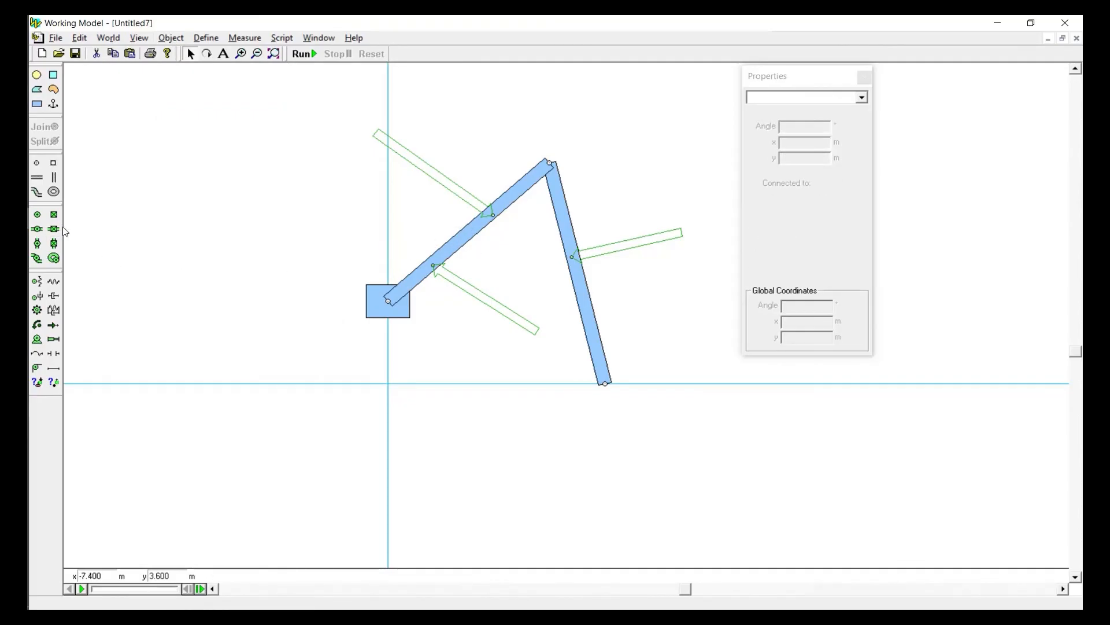
Add a horizontal slot to the background below the block and set its y position to 1.2 m
click(41, 179)
click(299, 342)
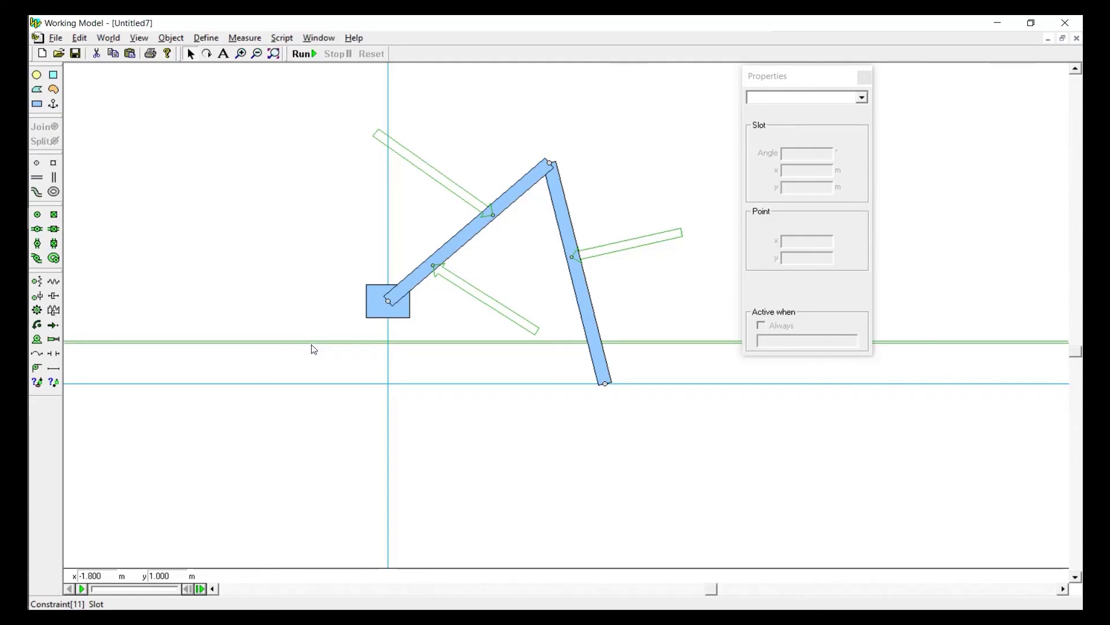
click(312, 344)
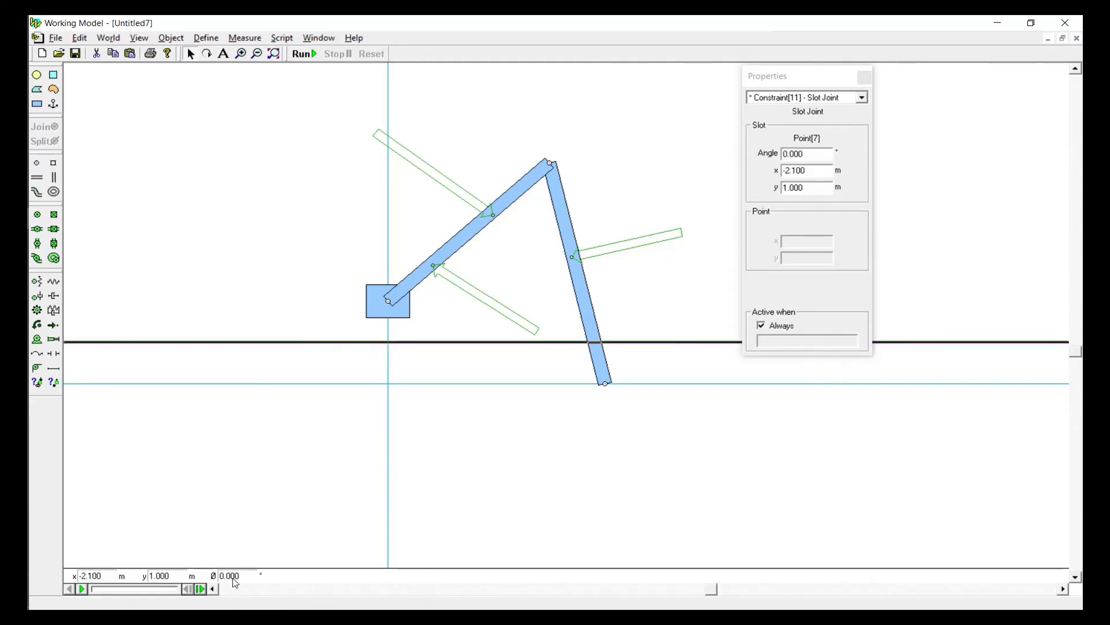
double_click(173, 576)
text(1)
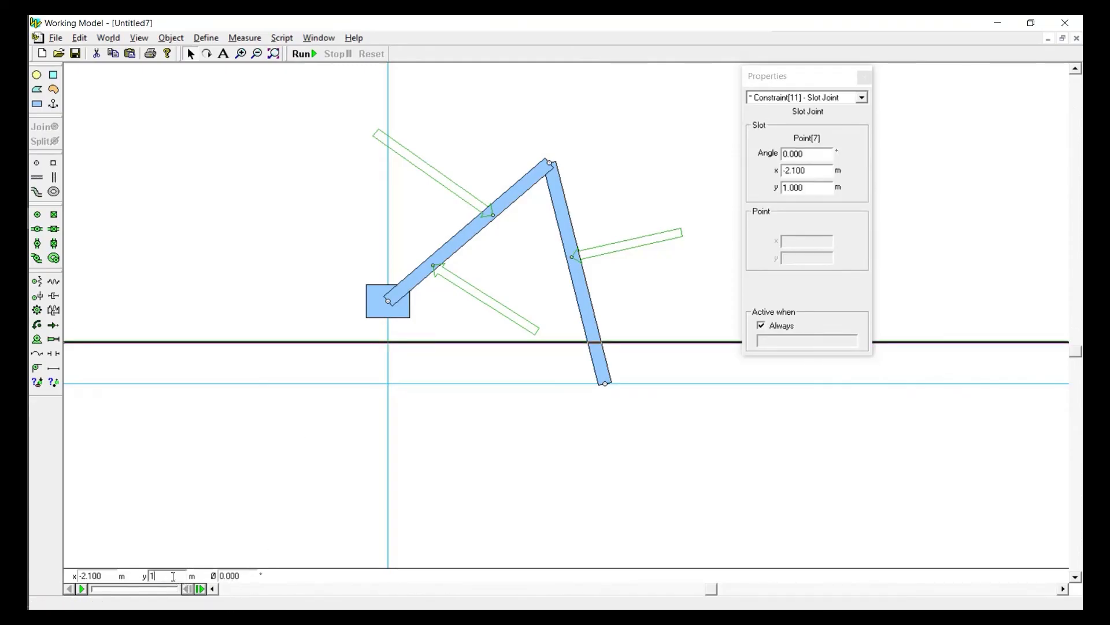
text(.2)
click(204, 501)
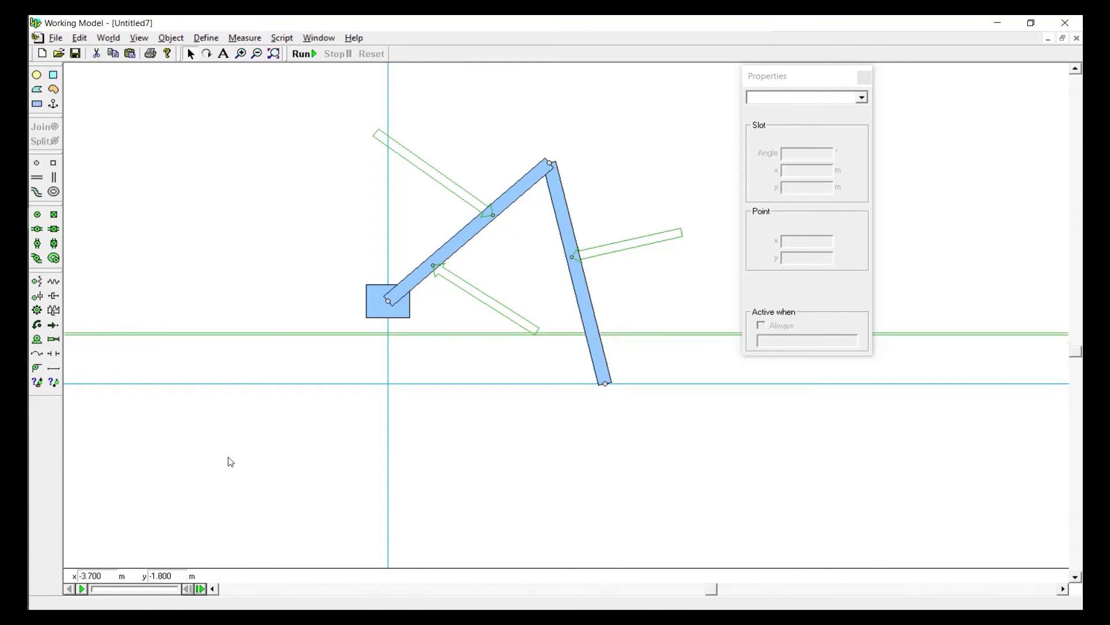
Attach a square point at the middle of the block's outer vertical edge and join it to the horizontal slot
click(52, 163)
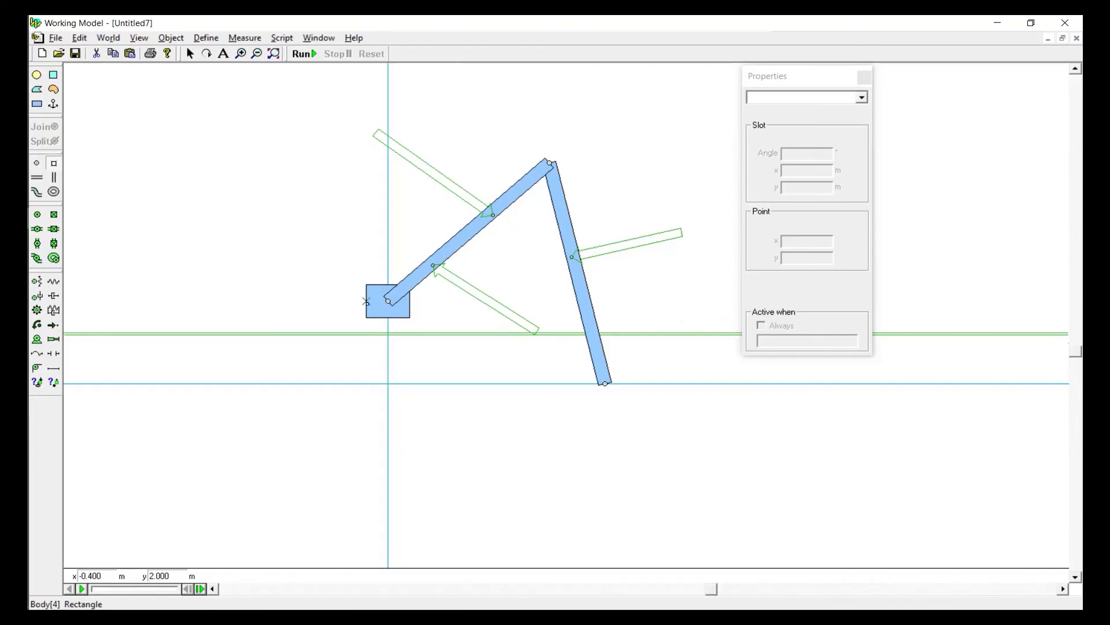
click(366, 301)
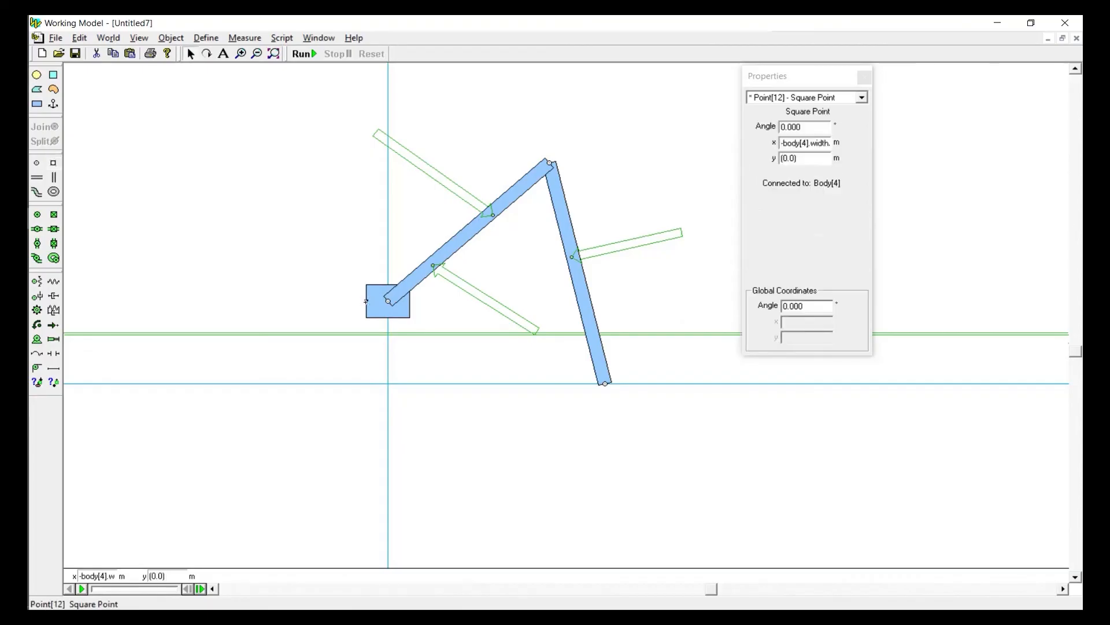
shift+click(359, 333)
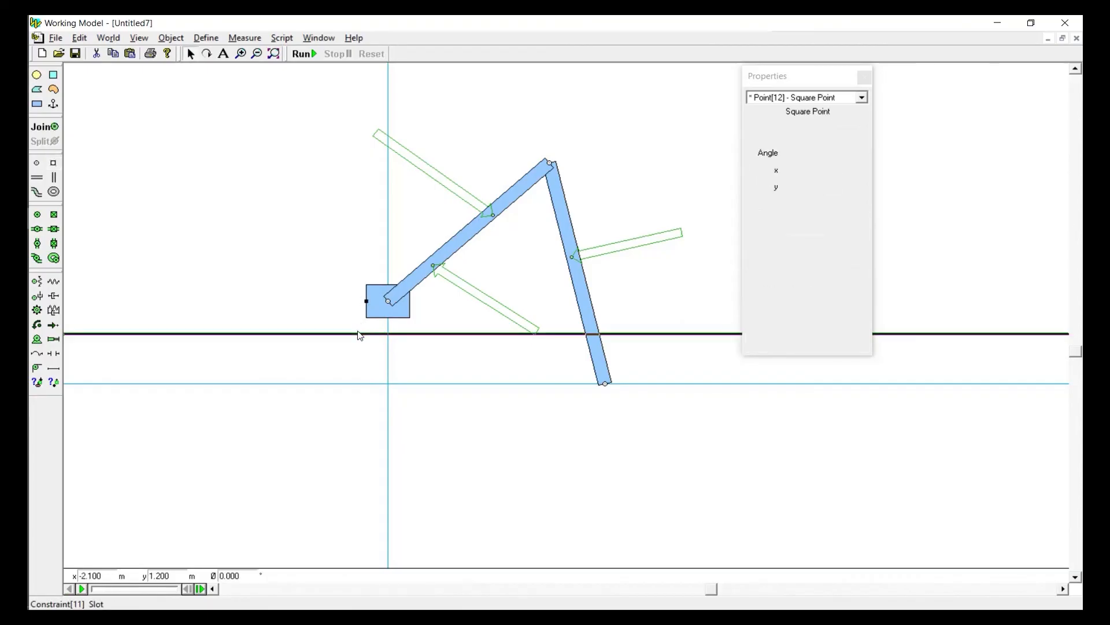
click(50, 127)
click(268, 302)
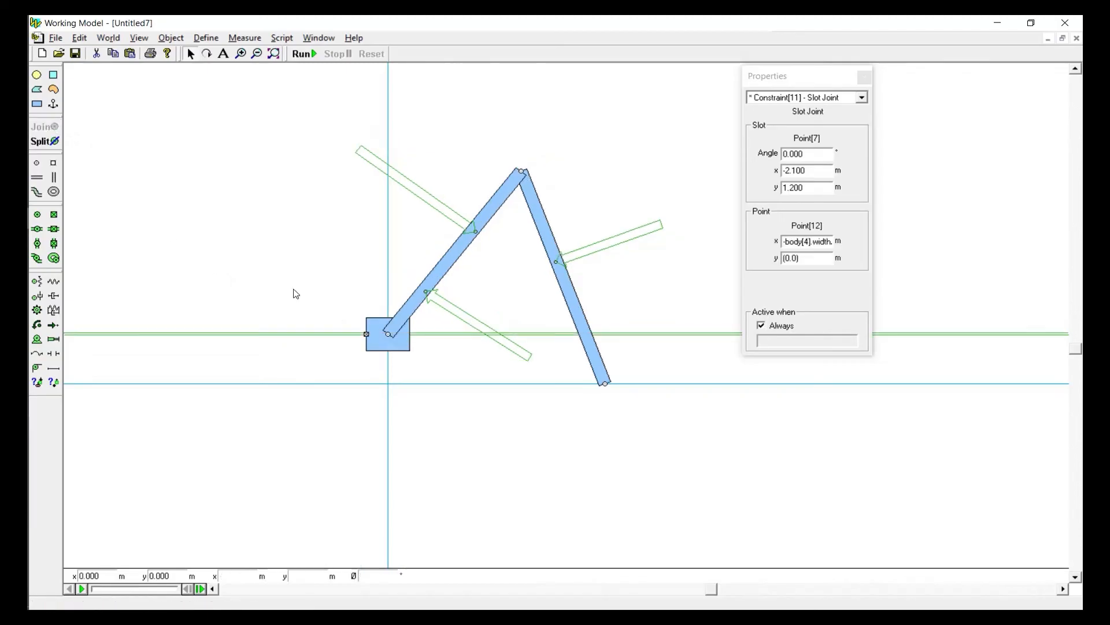
Slide the block a short way along the slot toward the far link, then test-run and reset the simulation
drag(402, 314, 453, 320)
click(305, 54)
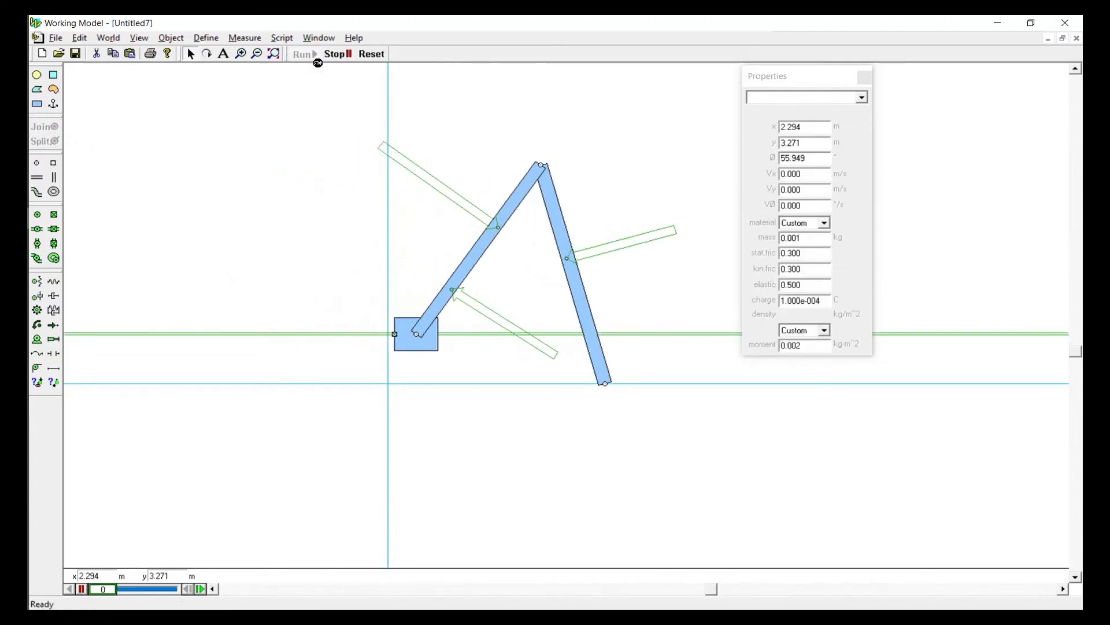
click(374, 55)
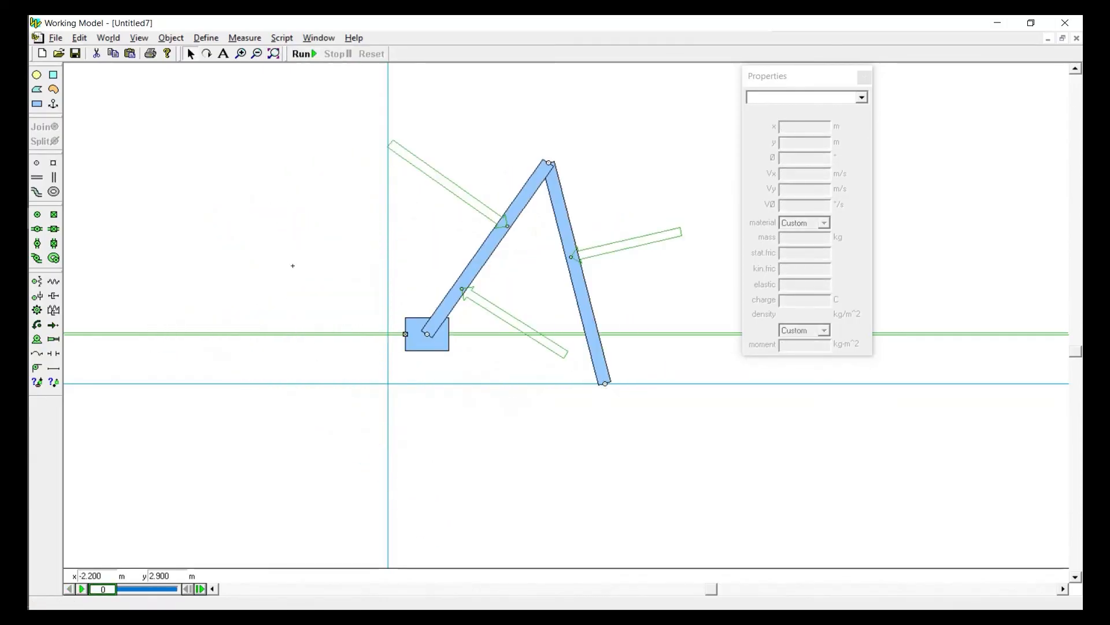
Attach a horizontal actuator about 3.6 m long between the block and the background
click(54, 339)
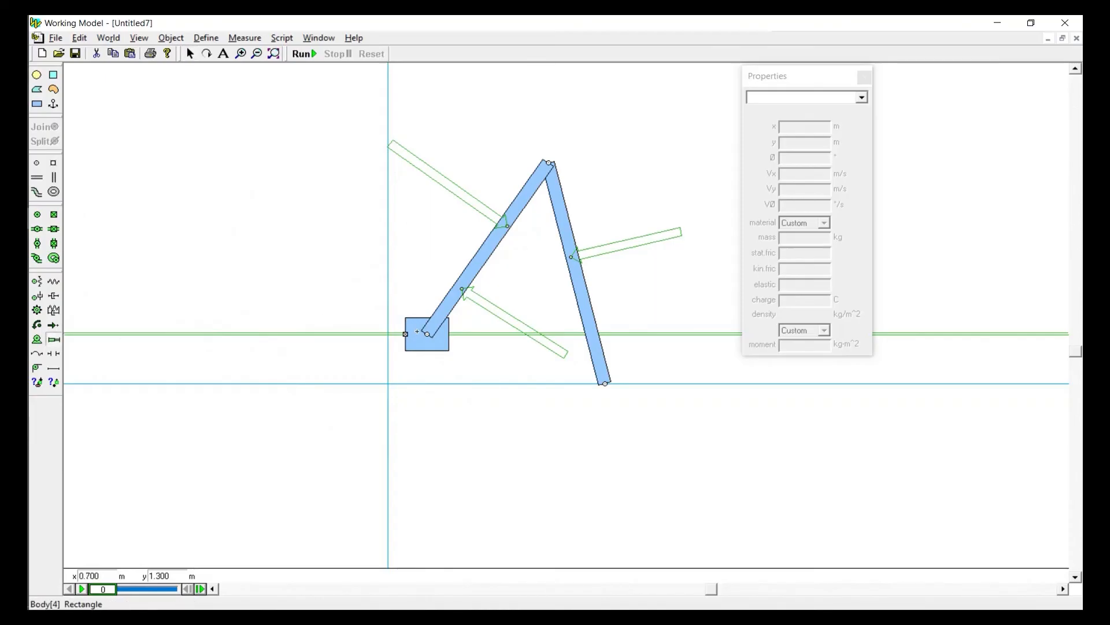
click(414, 322)
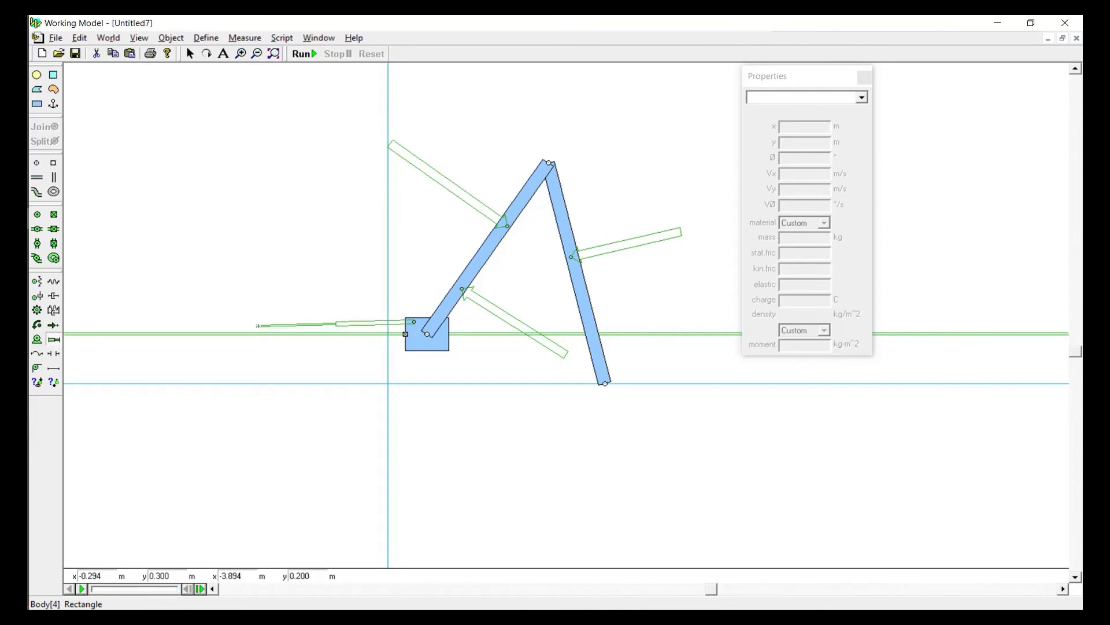
click(258, 322)
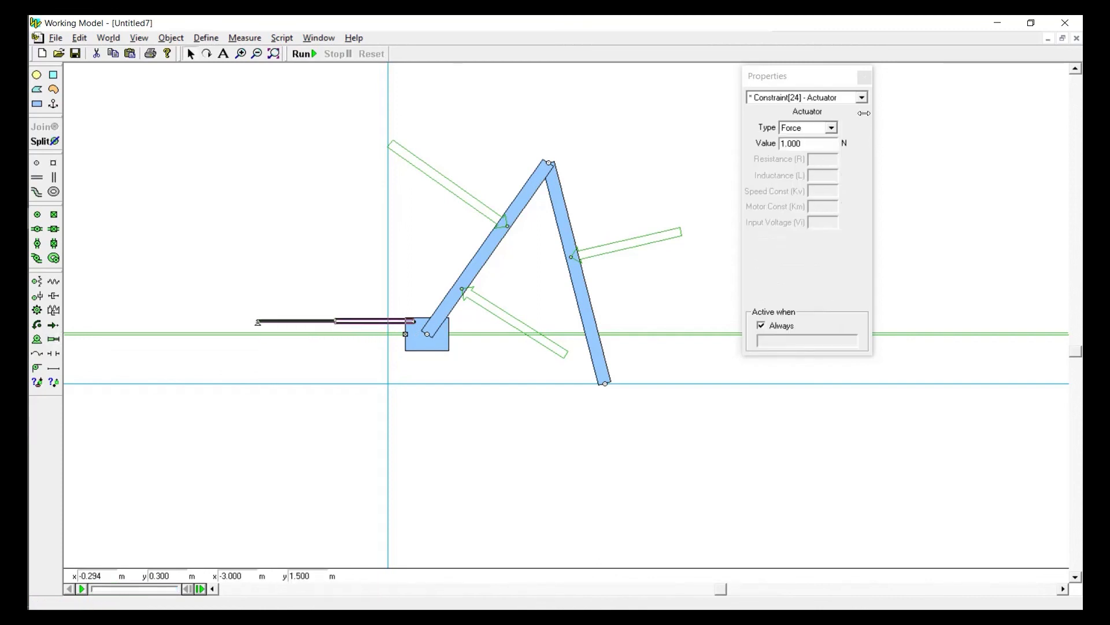
Make the new actuator velocity-driven at -0.01 m/s
click(802, 129)
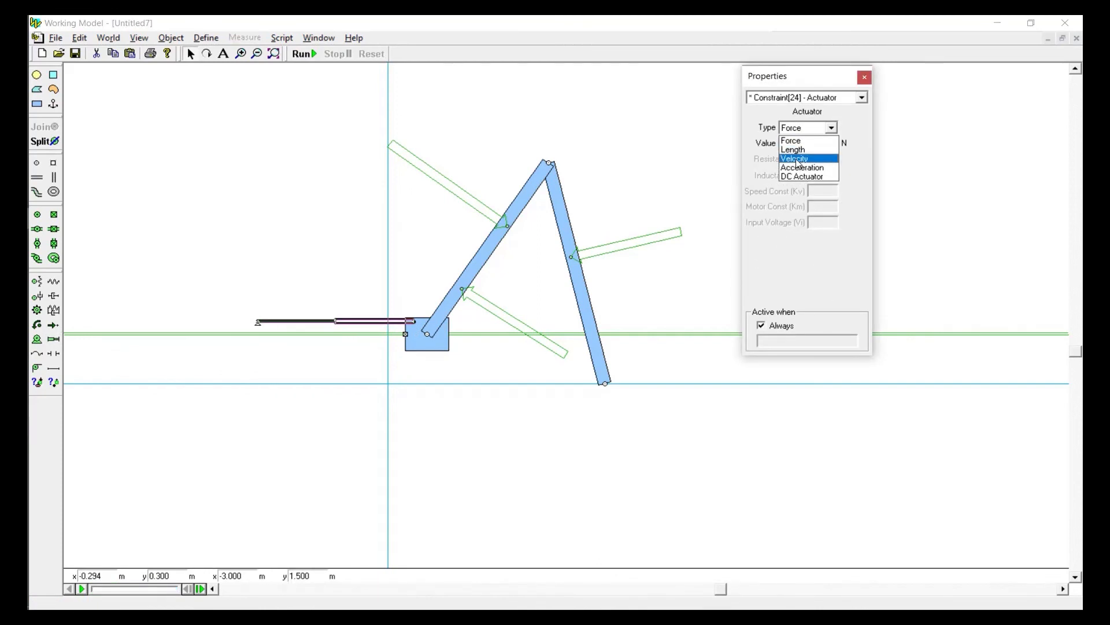
click(805, 152)
key(Tab)
text(-)
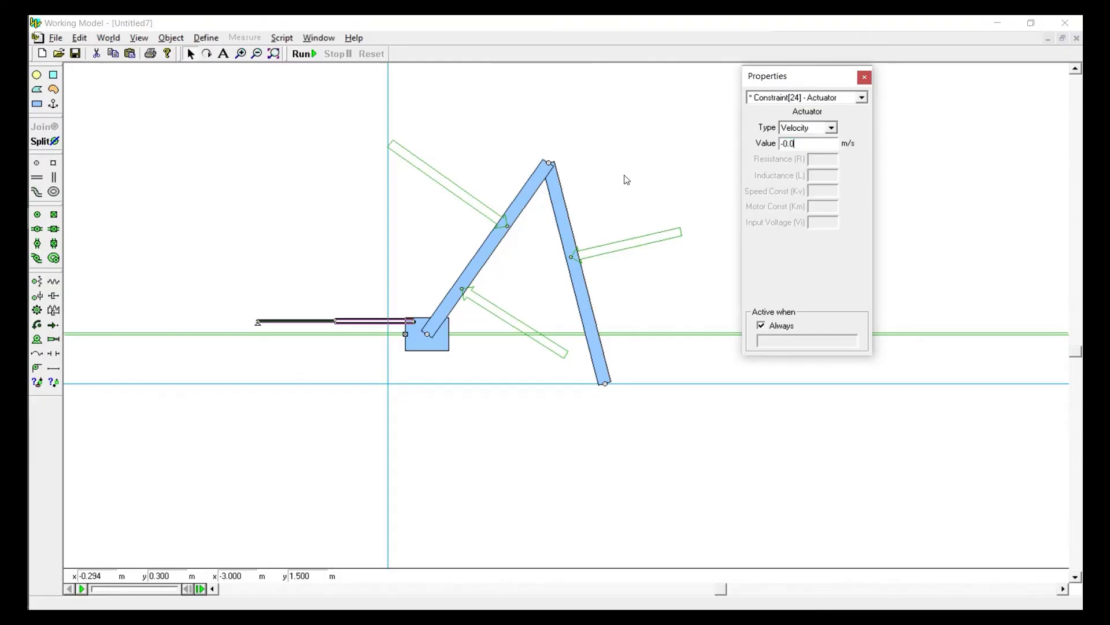
click(338, 188)
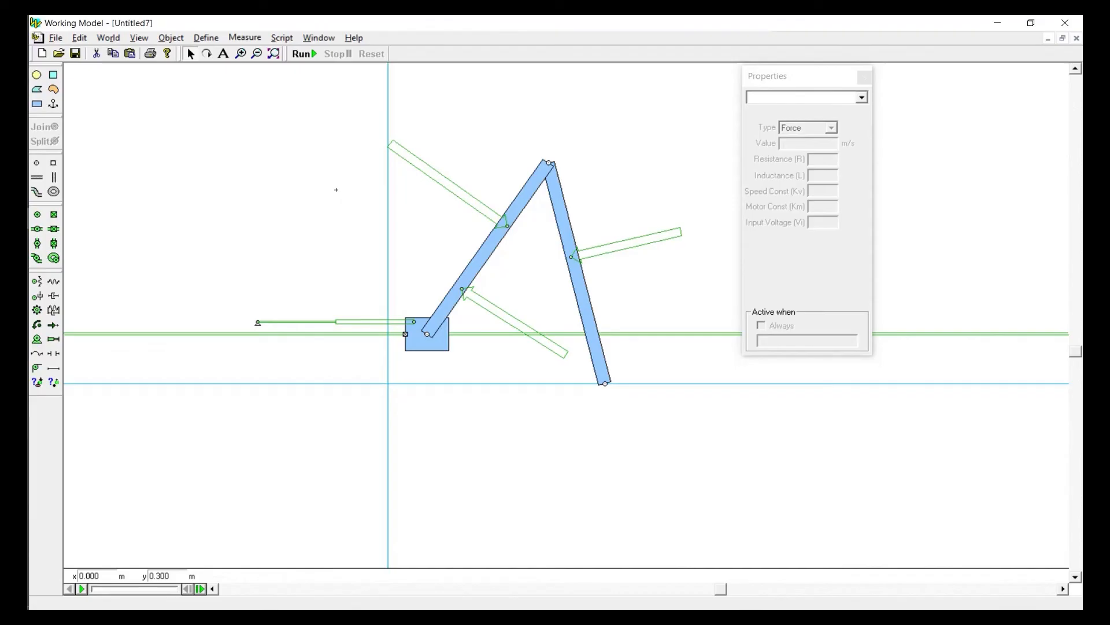
Add a tension meter to the block's actuator, run the simulation and reset it
click(348, 317)
click(246, 38)
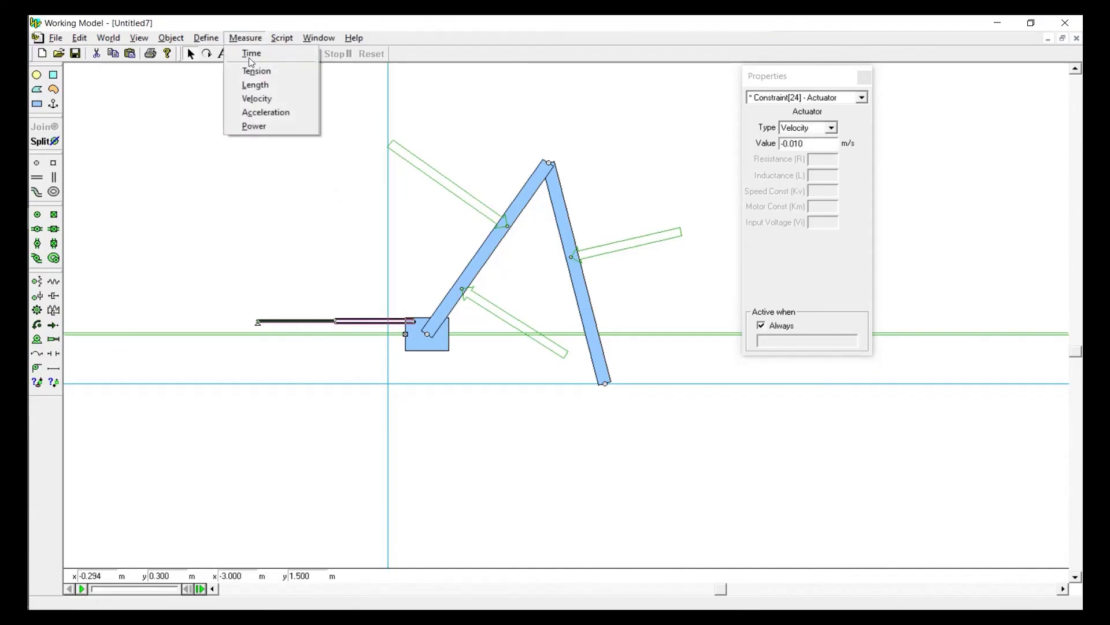
click(256, 71)
click(306, 55)
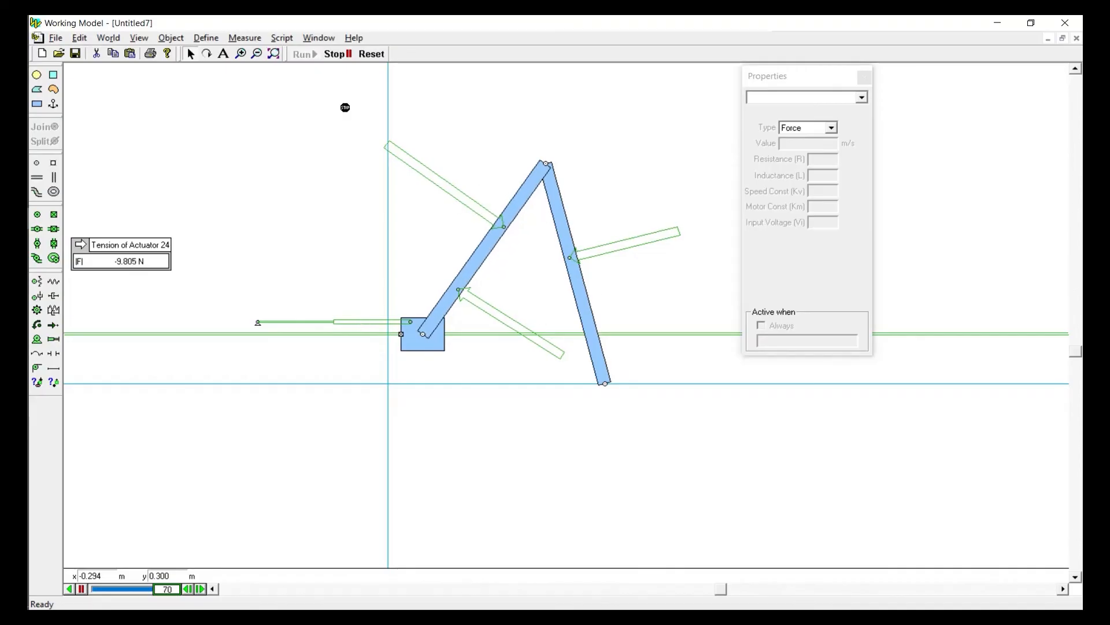
click(375, 59)
Delete the two forces acting on the link attached to the sliding block
click(490, 311)
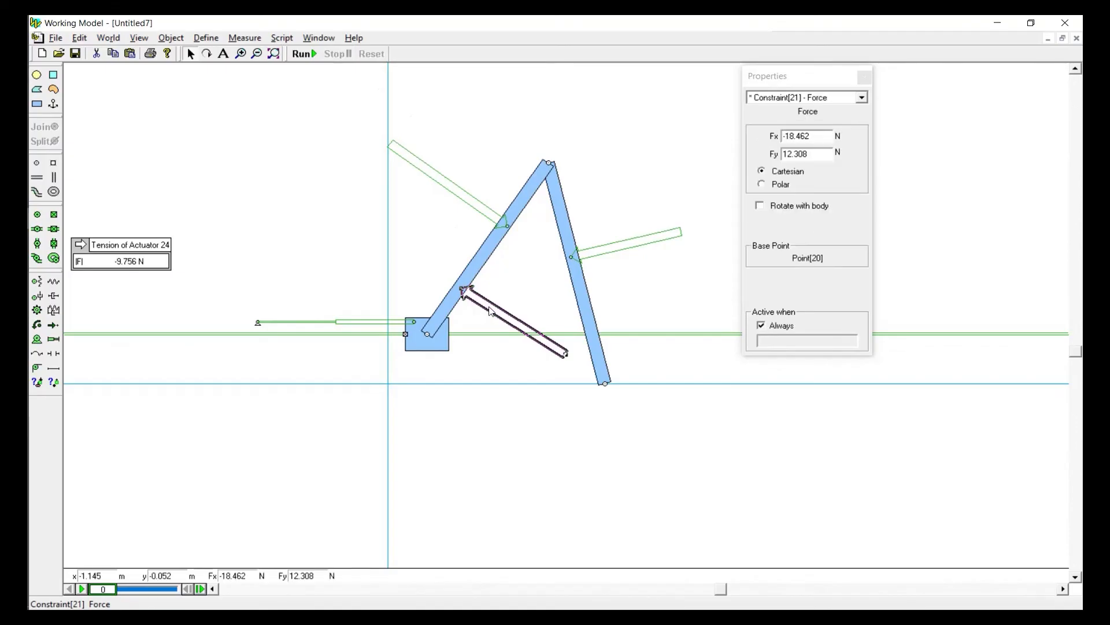
click(489, 312)
click(457, 192)
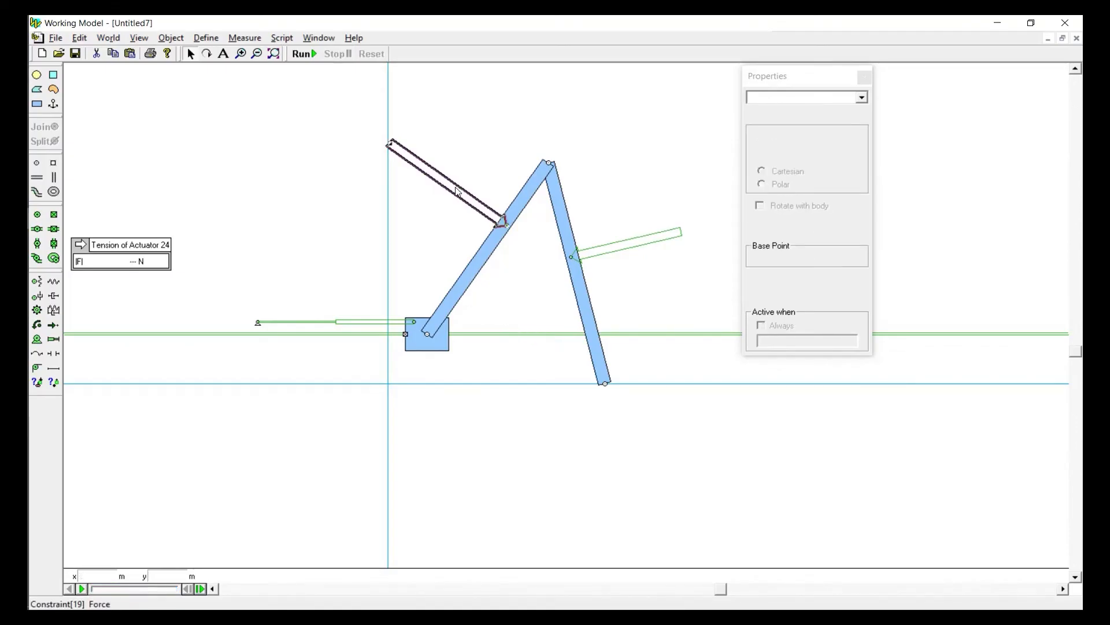
key(Delete)
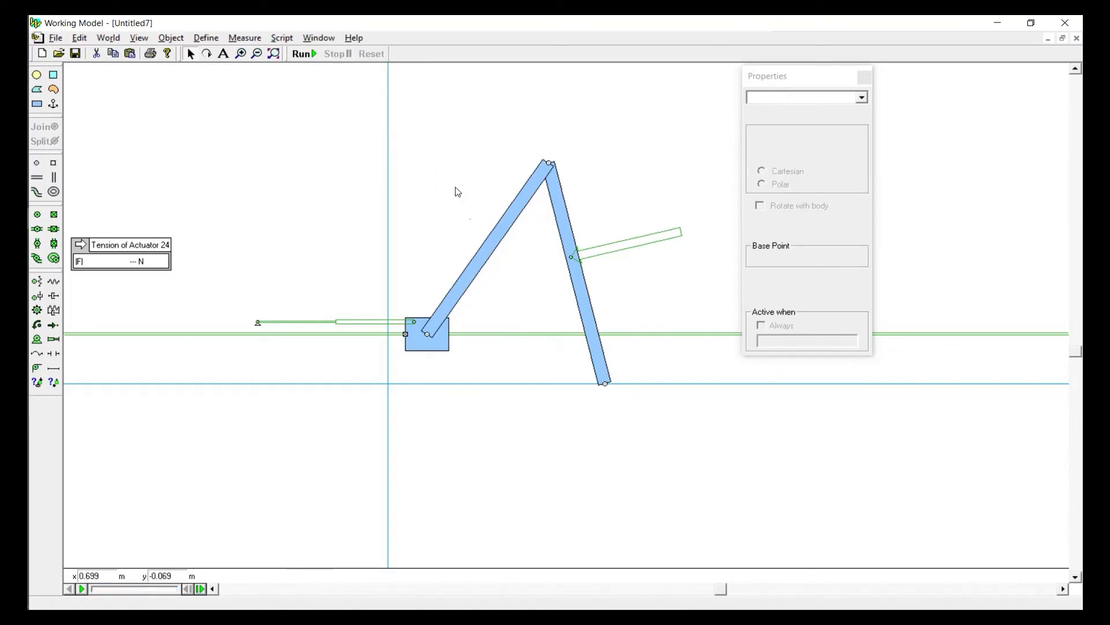
Check the remaining force and the actuator settings, and run and reset the simulation with only that force applied
click(649, 245)
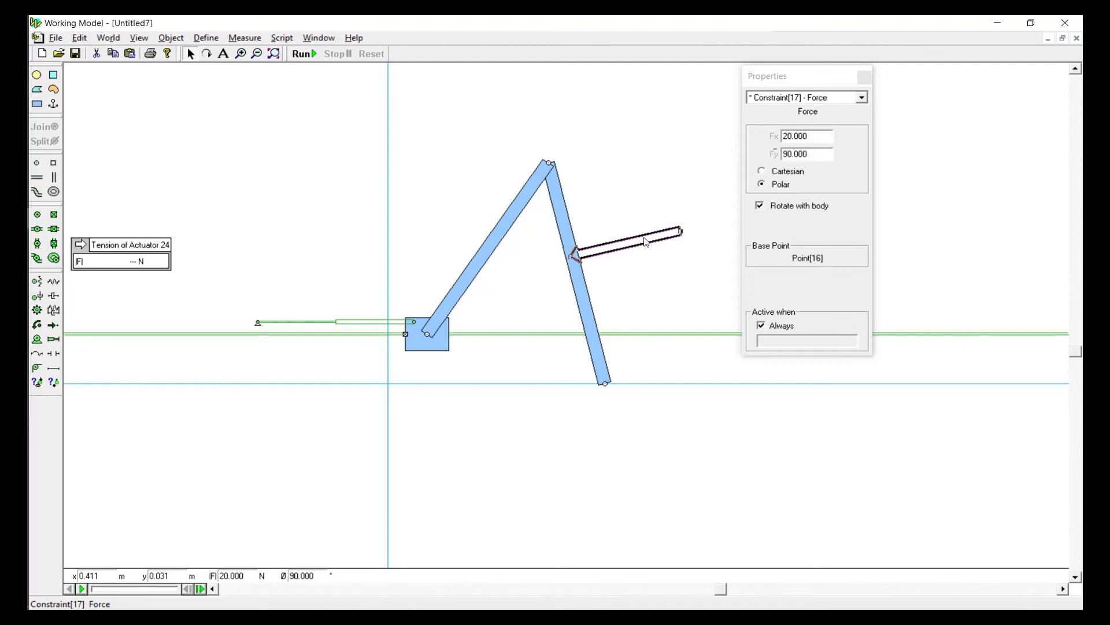
click(358, 321)
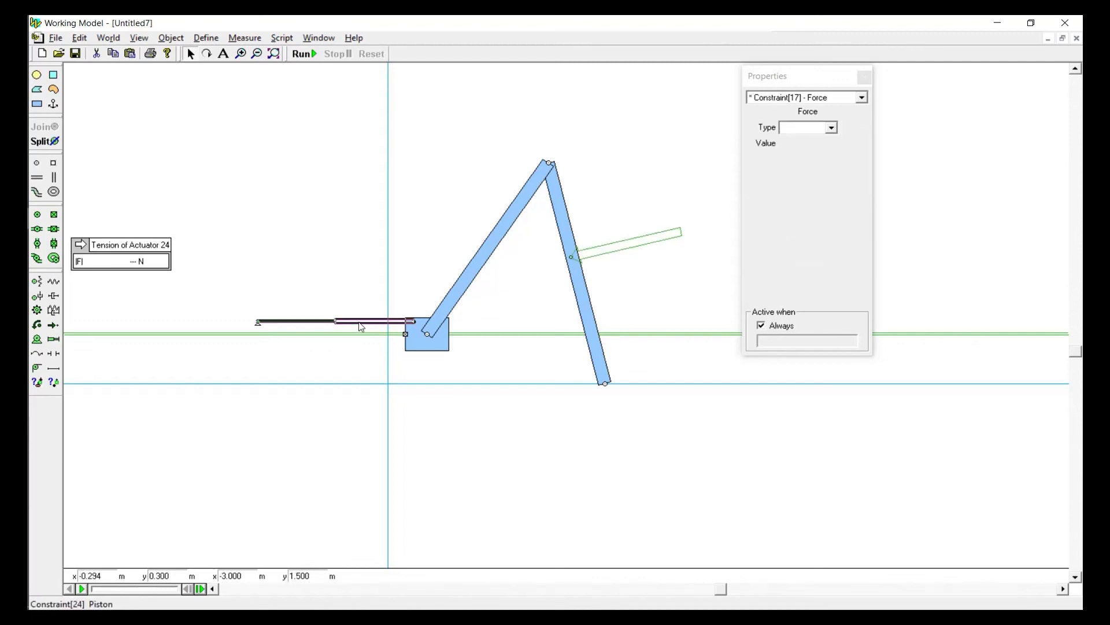
click(346, 276)
click(302, 53)
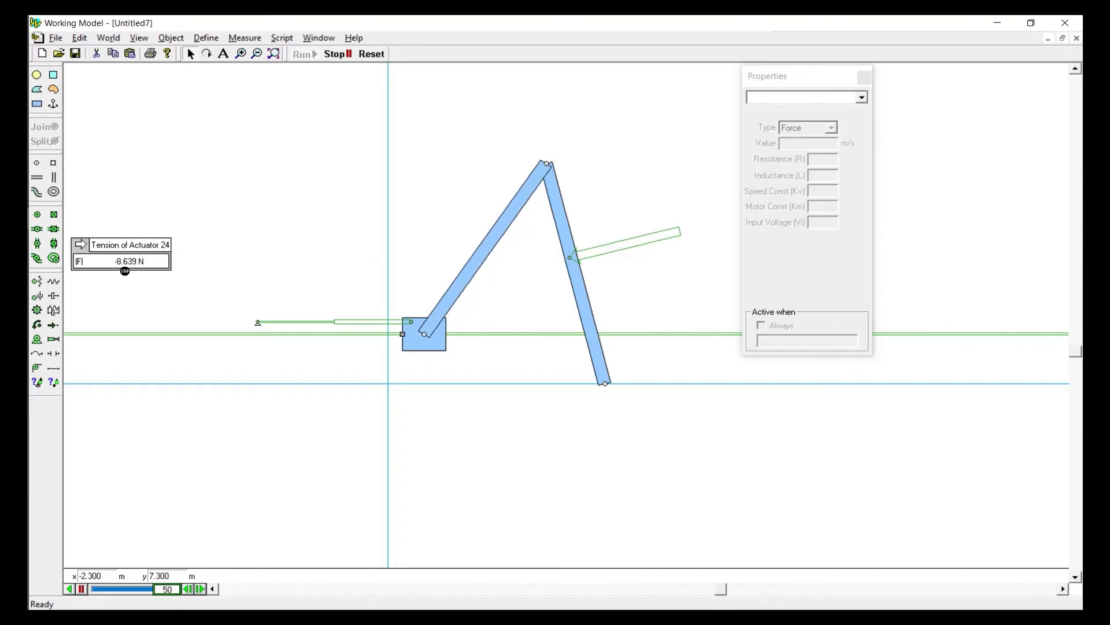
click(372, 54)
Move the actuator's tension meter higher in the workspace and label its y2 output VM
drag(114, 250, 227, 125)
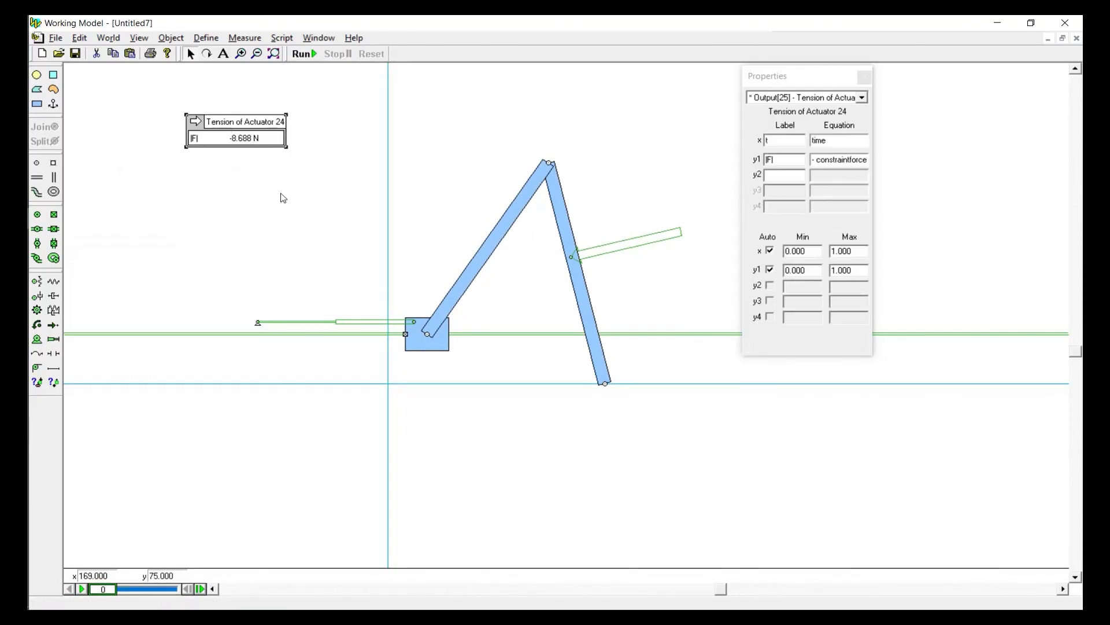
click(599, 252)
click(786, 136)
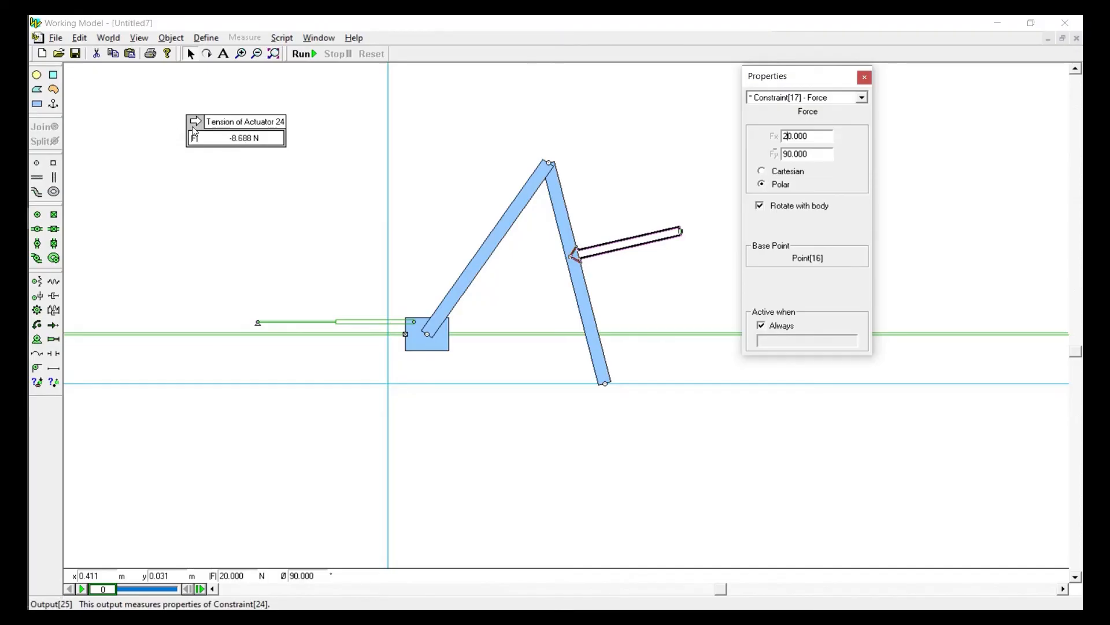
click(207, 138)
click(207, 138)
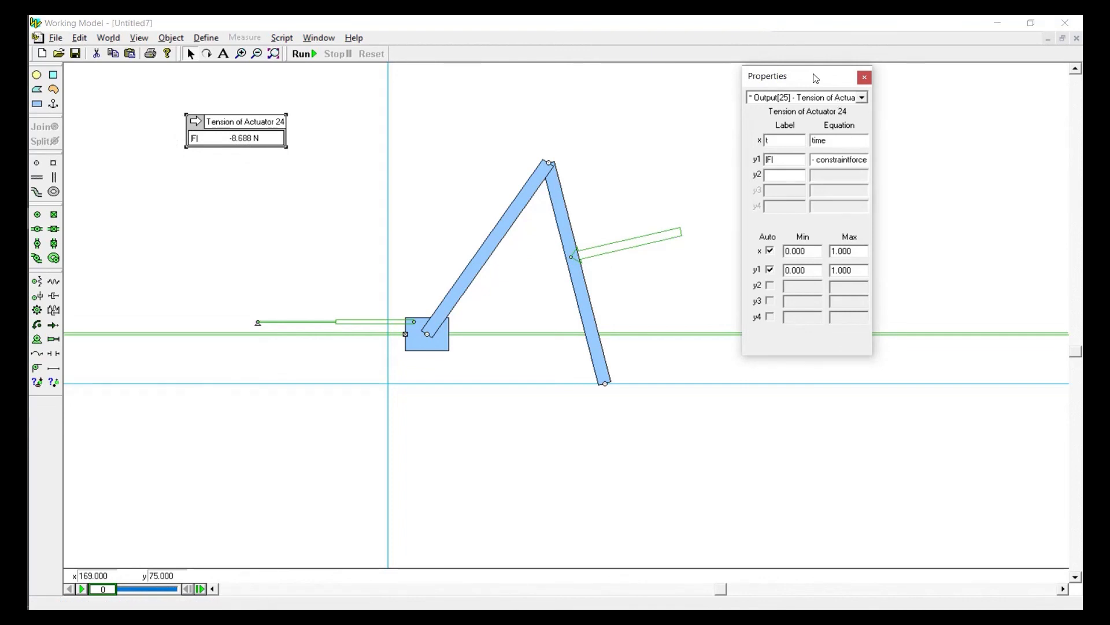
drag(815, 74, 858, 79)
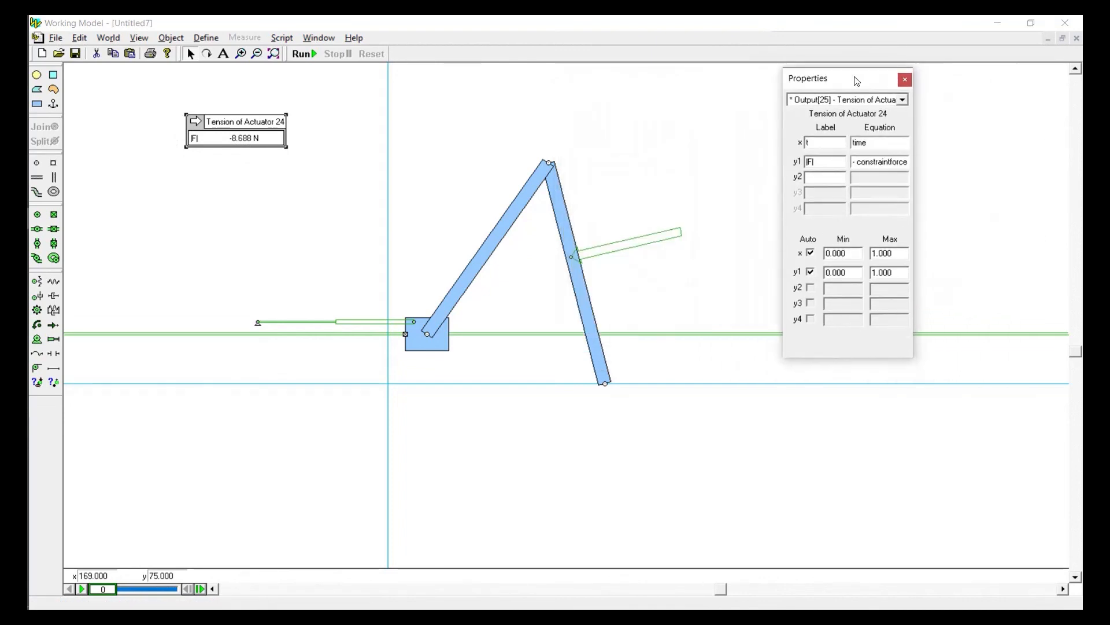
click(831, 179)
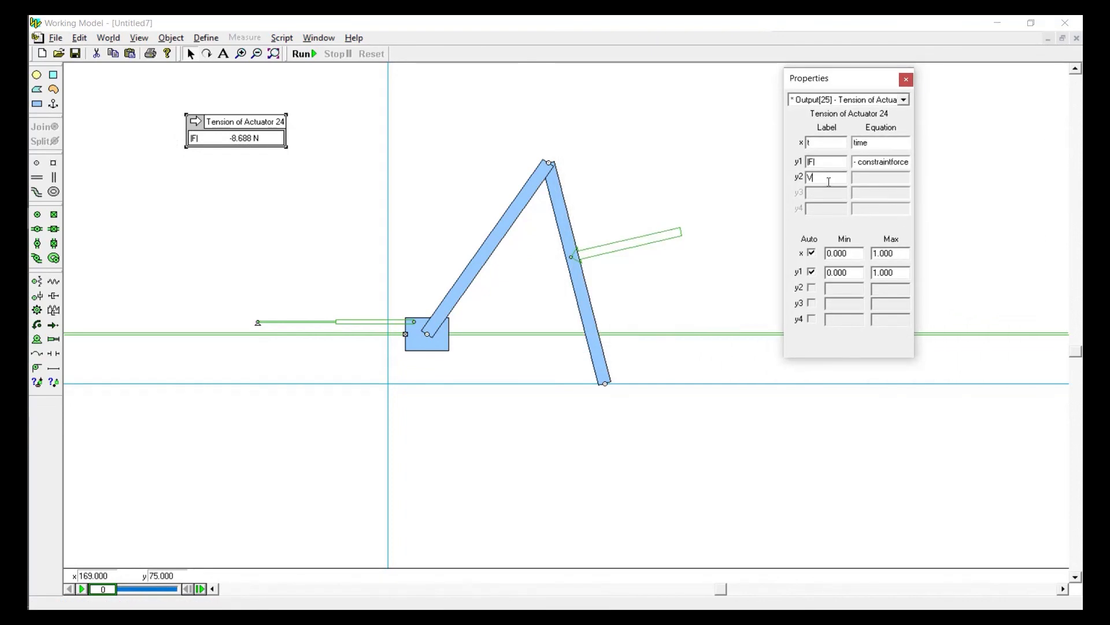
text(VM)
Copy the meter's |F| equation into the VM output and append a division by 1
click(830, 160)
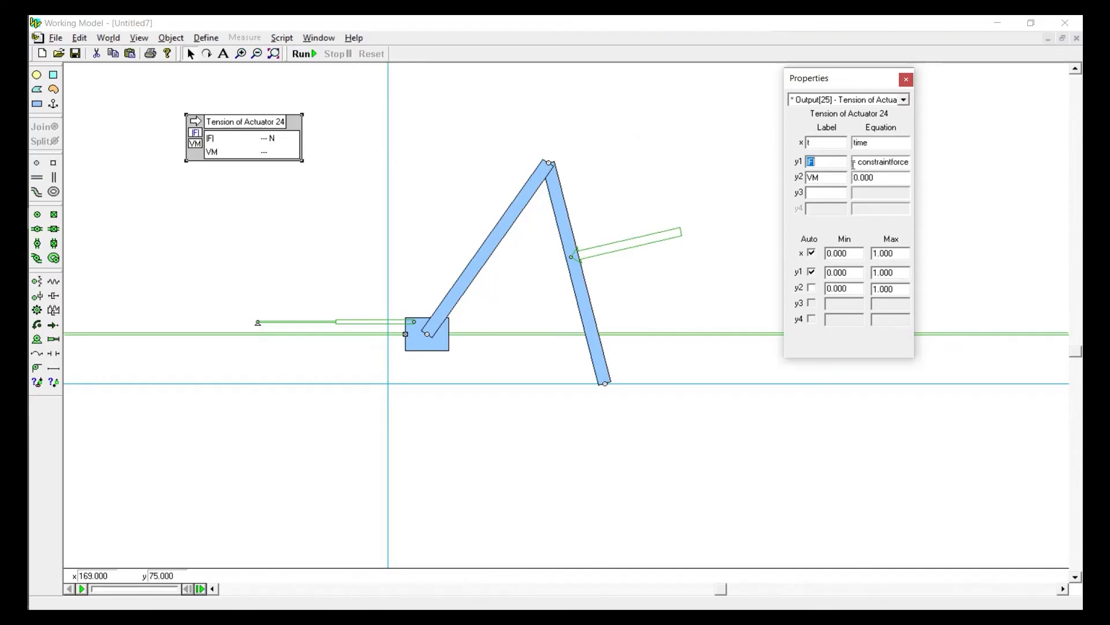
key(Tab)
drag(892, 177, 790, 179)
text(- constraintforce(24).x)
text(/1)
click(835, 177)
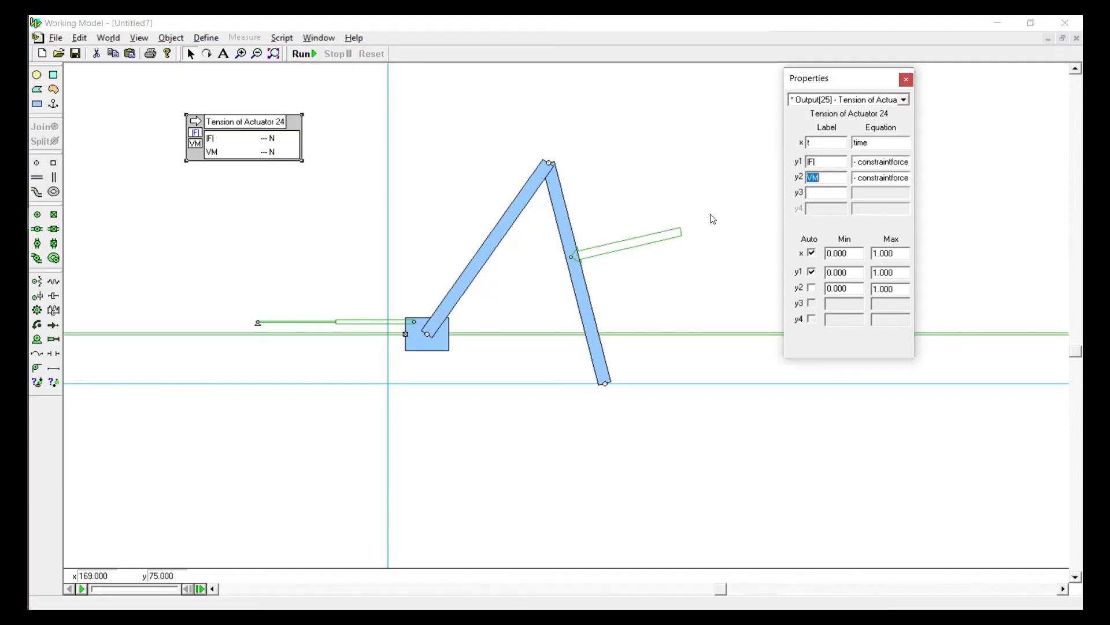
Add a force meter for the force on the far link and place it above the mechanism
click(678, 236)
click(243, 38)
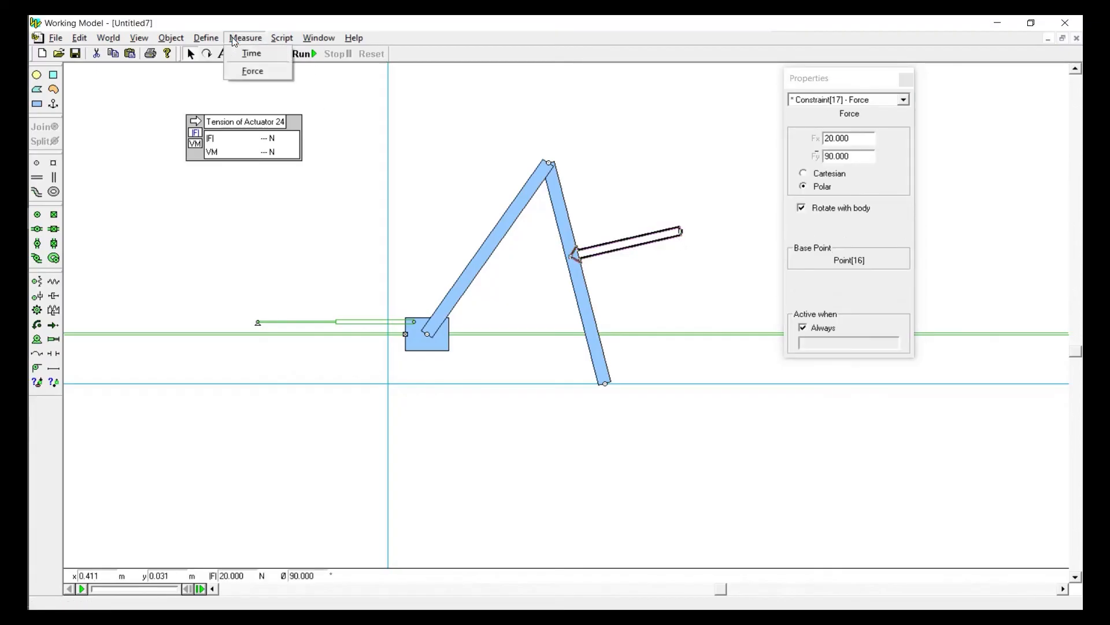
click(243, 70)
drag(131, 292, 639, 100)
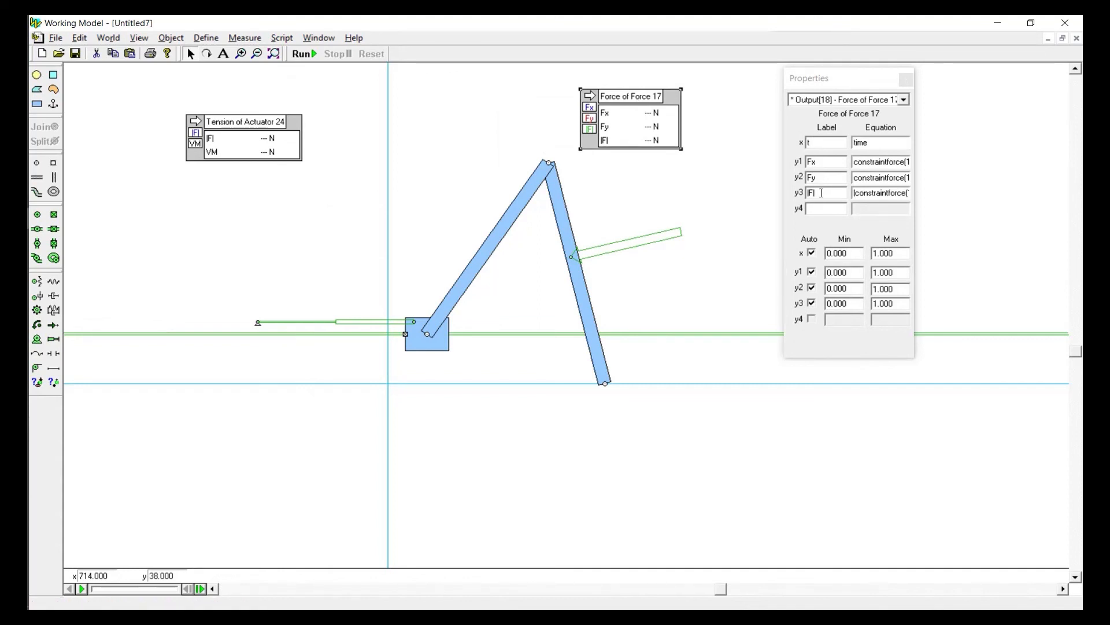
Try to divide the VM equation by the magnitude expression copied from the force meter's y3 output
drag(855, 192, 1082, 209)
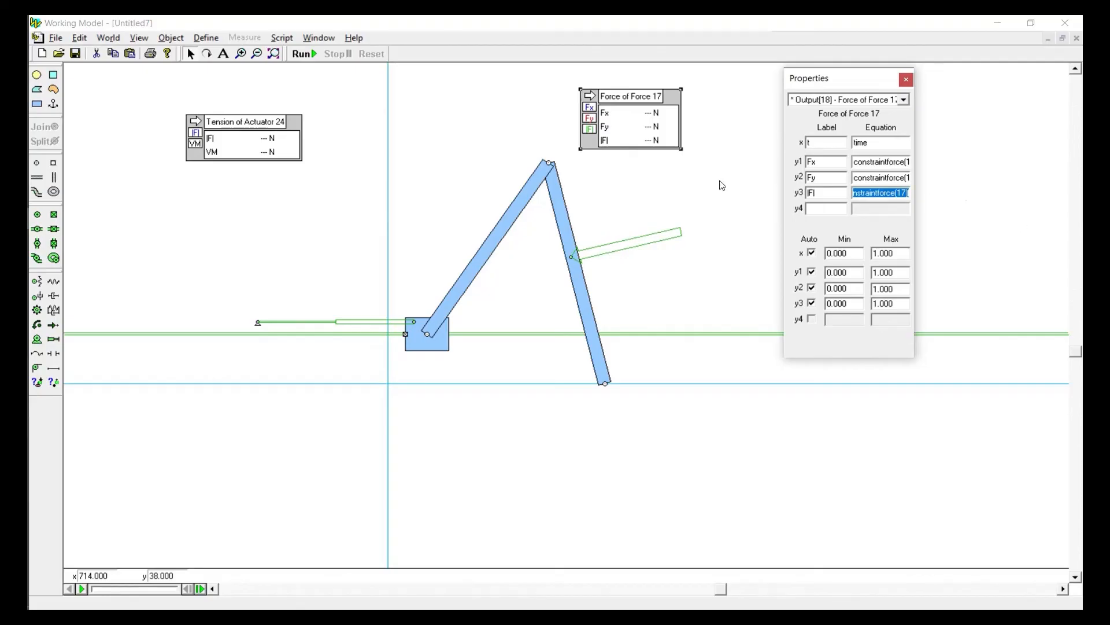
click(287, 139)
click(883, 179)
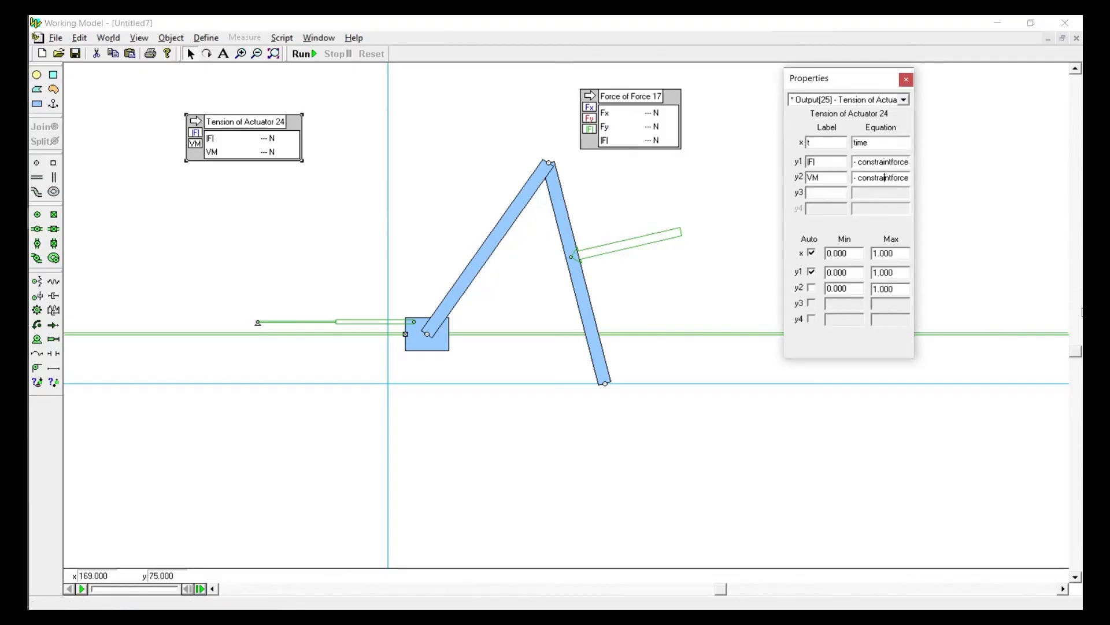
key(Right)
key(Right)
key(Right)
key(Right)
key(Right)
key(Right)
key(Right)
key(Right)
key(Right)
key(Right)
key(Right)
key(Right)
key(Right)
text(/1)
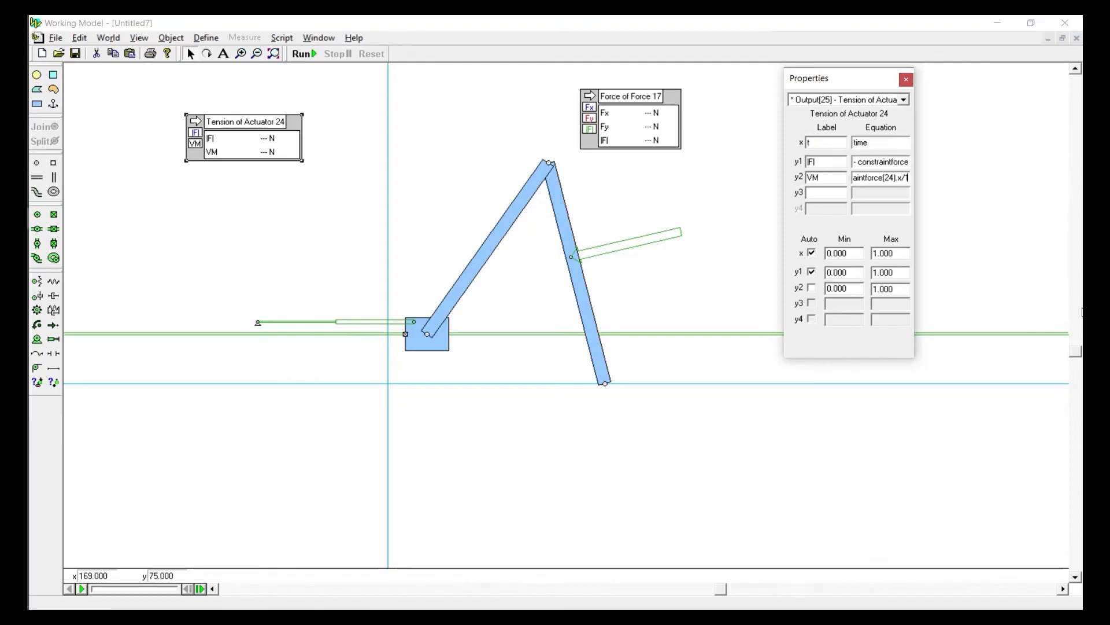
key(BackSpace)
key(ctrl+v)
click(832, 164)
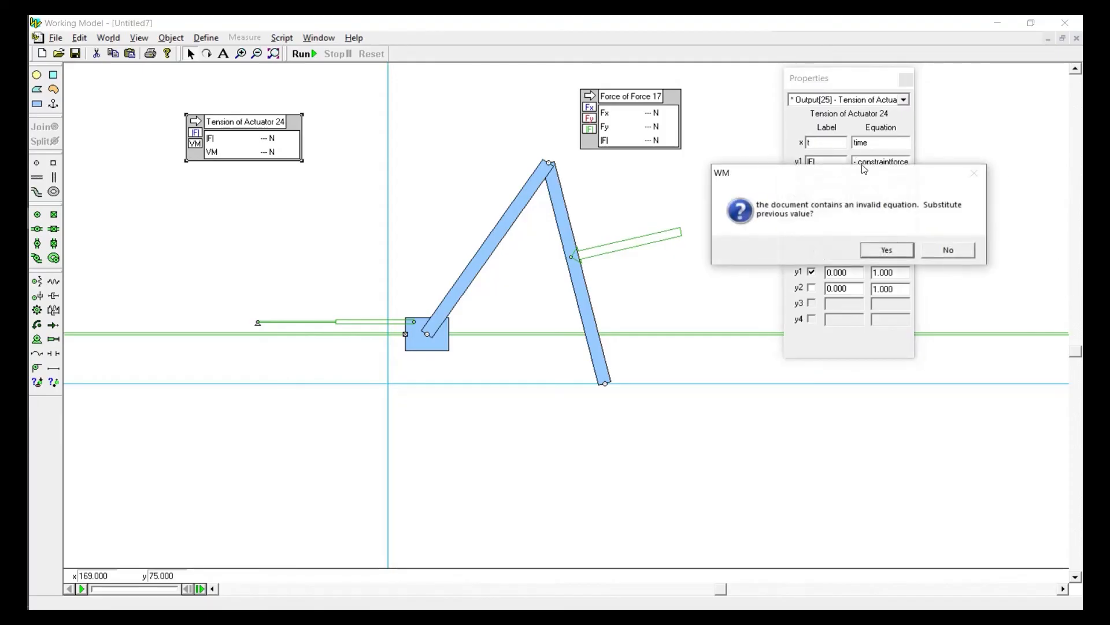
click(957, 252)
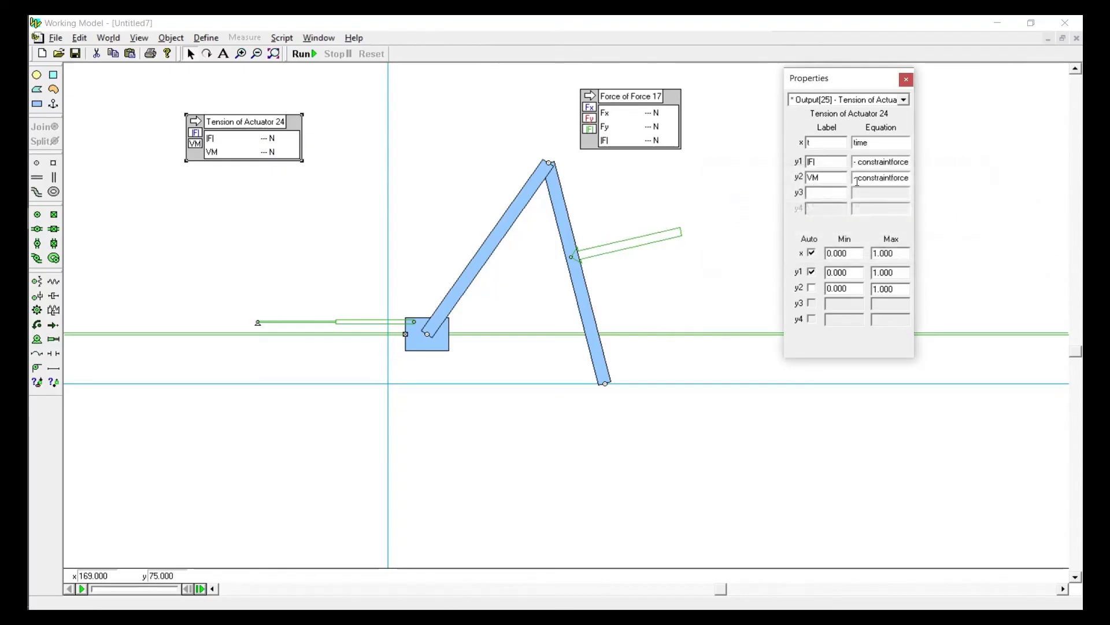
click(831, 178)
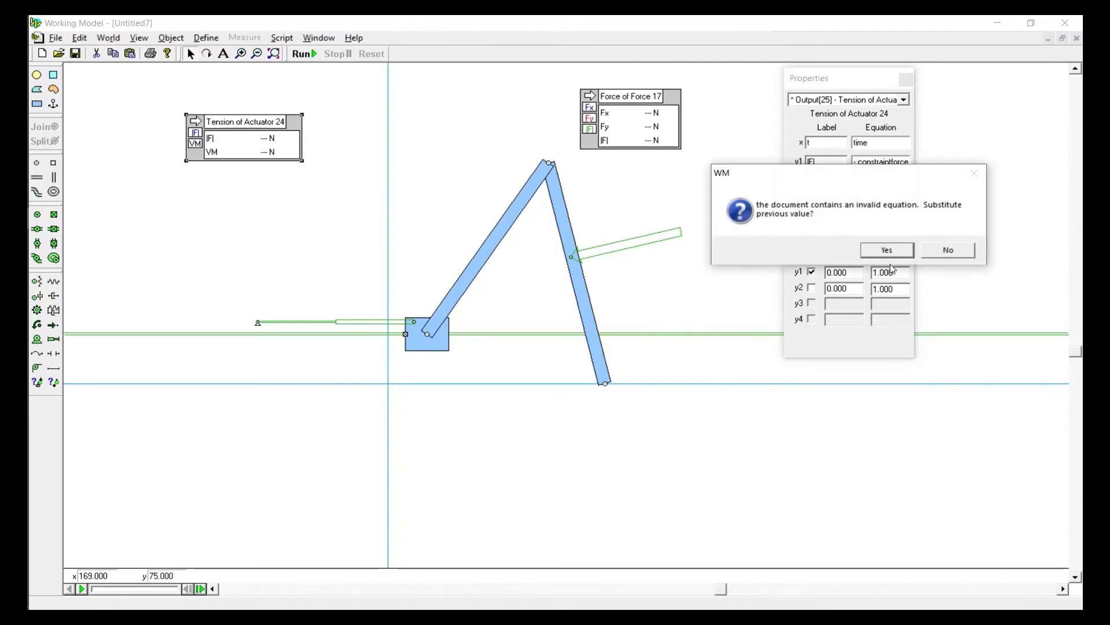
click(902, 255)
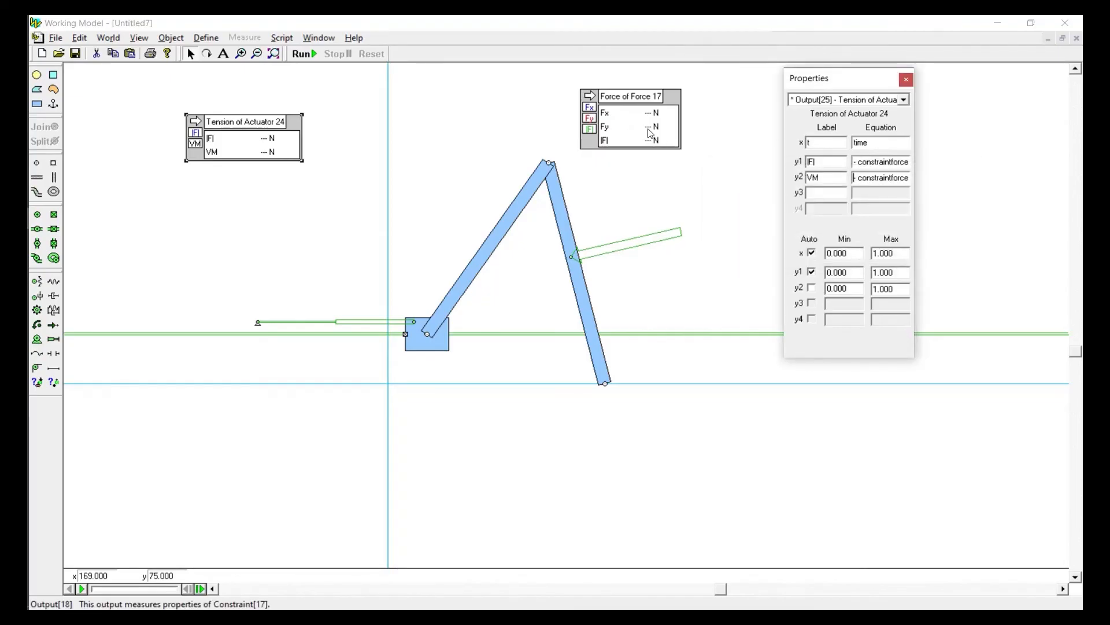
Try dividing the VM equation by the copied force magnitude enclosed in parentheses
drag(898, 179, 1082, 207)
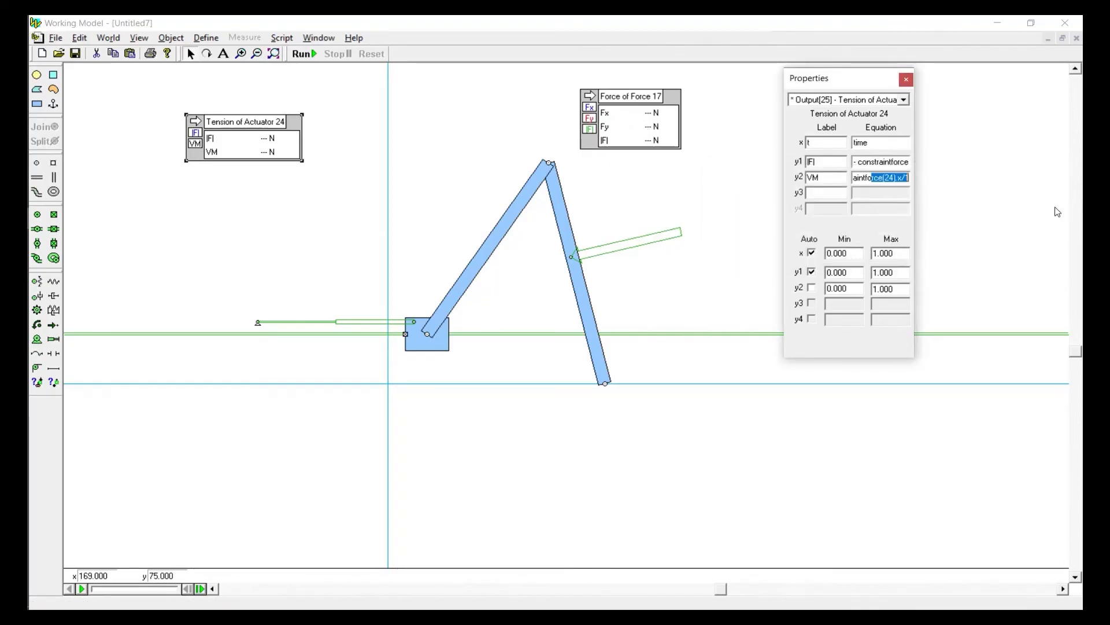
click(908, 179)
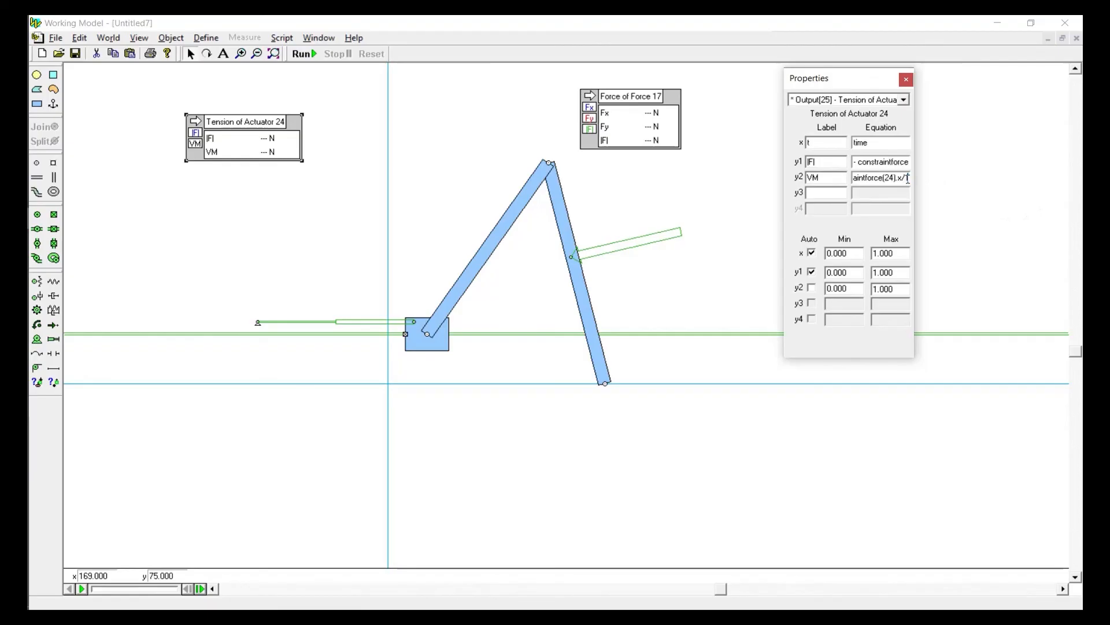
key(BackSpace)
key(BackSpace)
text(/)
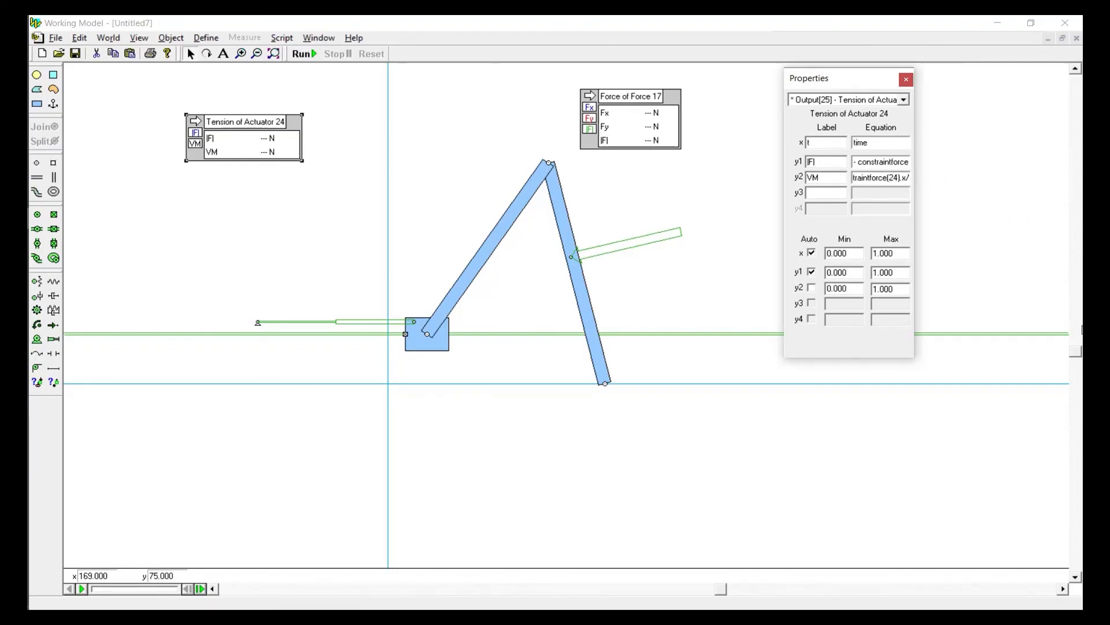
text(())
text(|constraintforce(17)|)
click(840, 183)
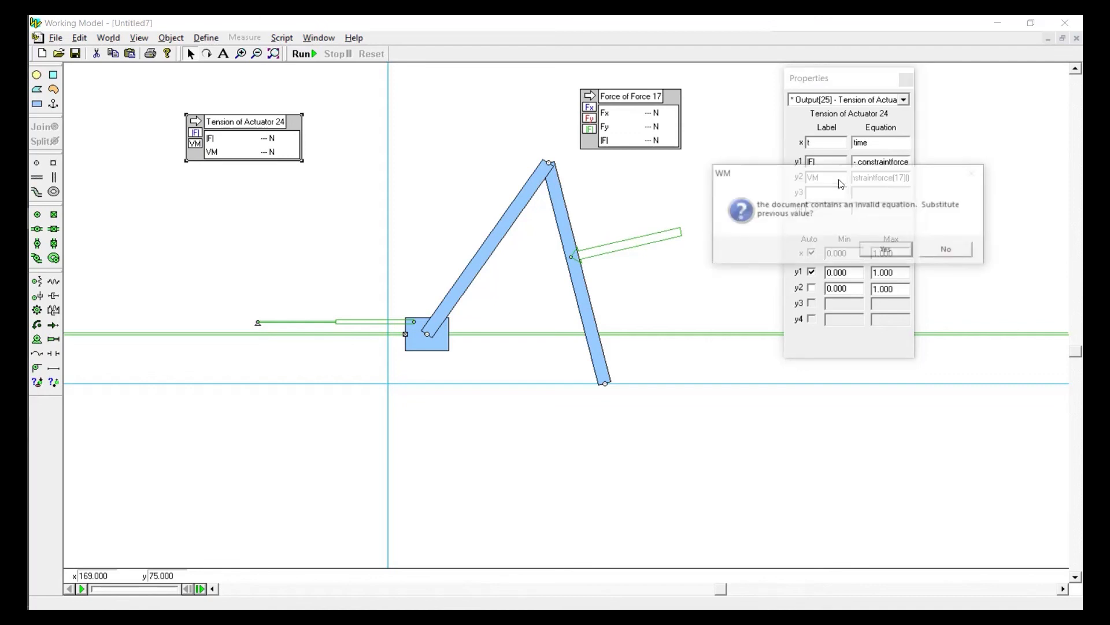
click(889, 251)
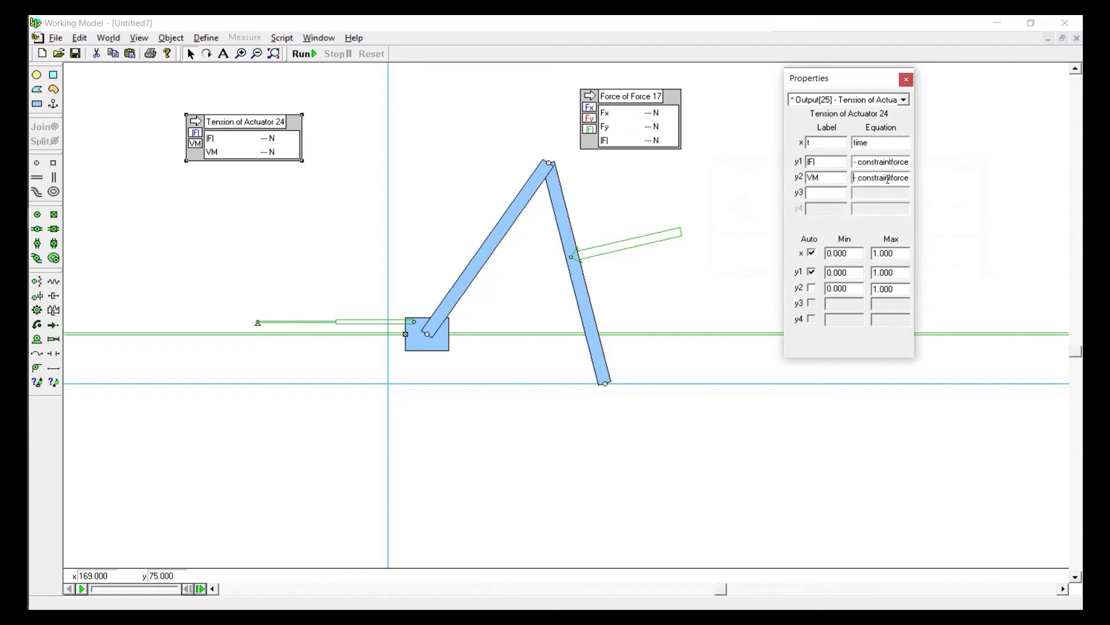
Set the VM equation to the actuator tension divided by 20 and close the meter's properties
drag(888, 177, 968, 188)
click(901, 178)
key(BackSpace)
text(20)
click(837, 178)
click(906, 80)
Delete the force meter of the far link's force and run the simulation
click(634, 128)
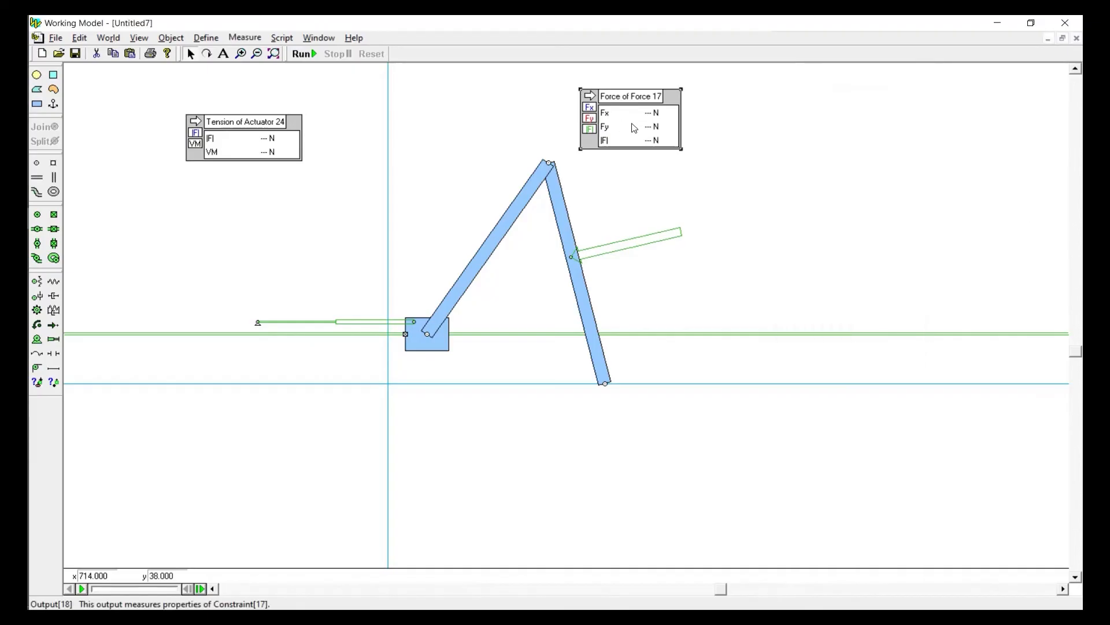
key(Delete)
click(304, 54)
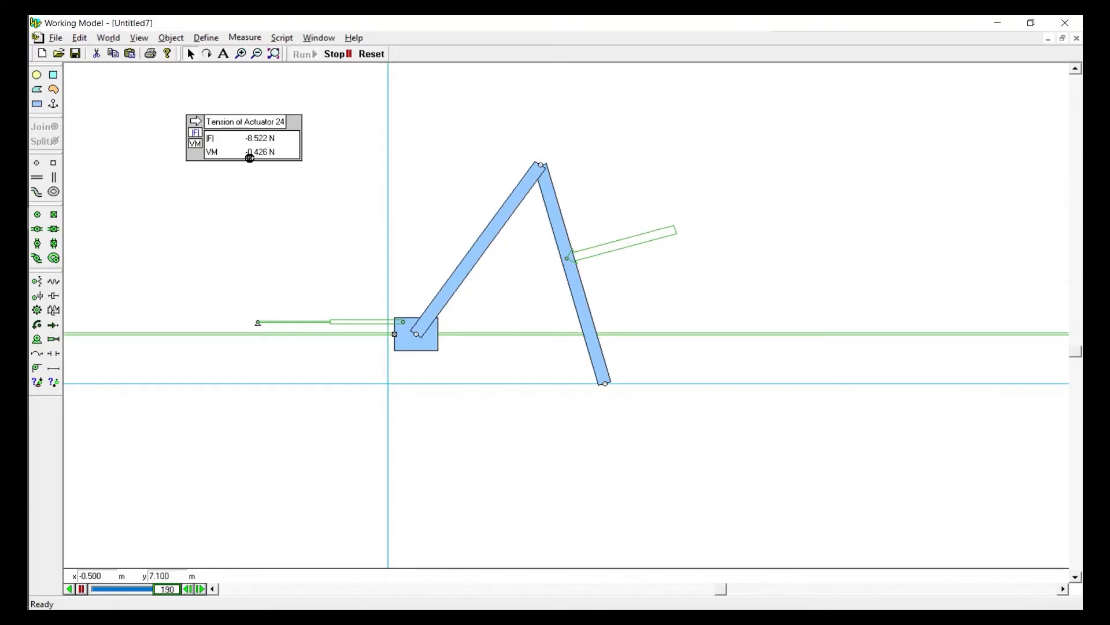
Switch the tension meter to a graph plotting both |F| and VM, and reset the simulation
click(197, 122)
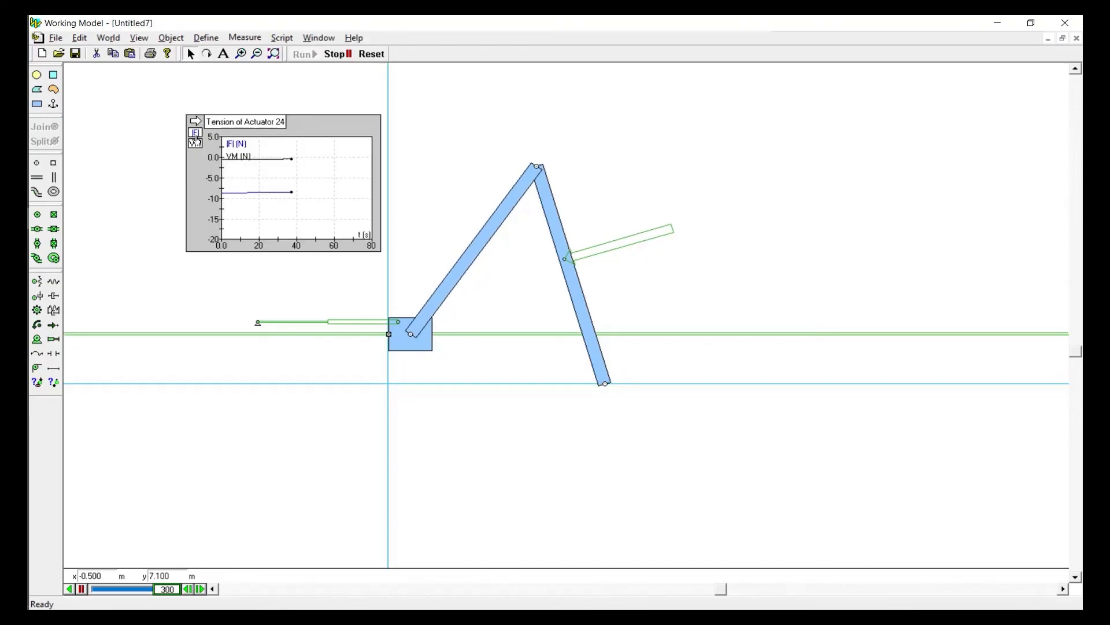
click(196, 142)
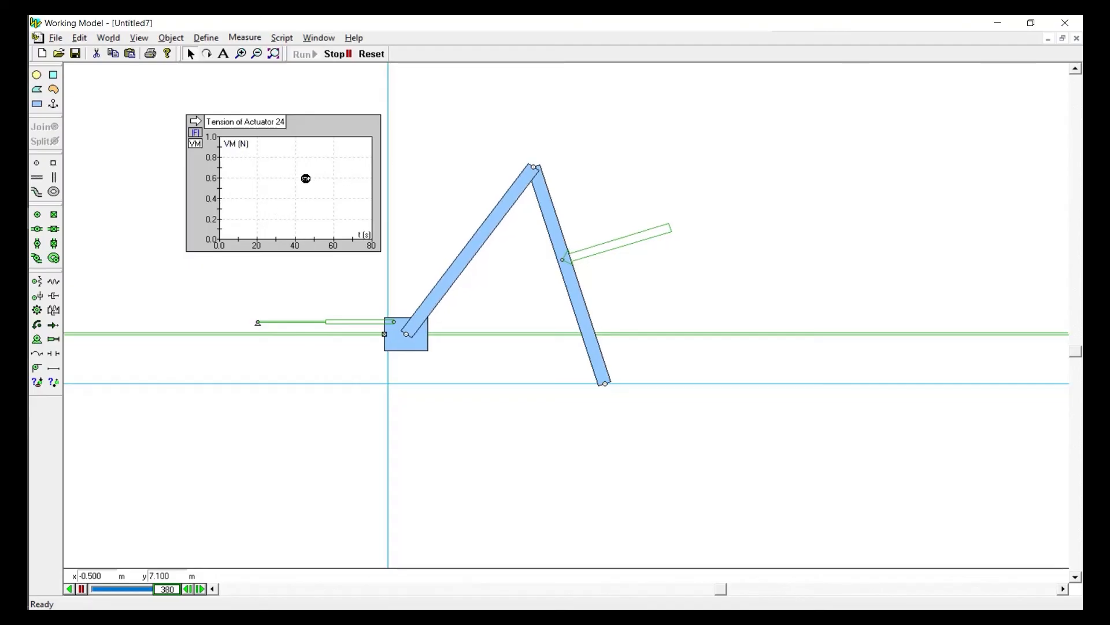
click(196, 133)
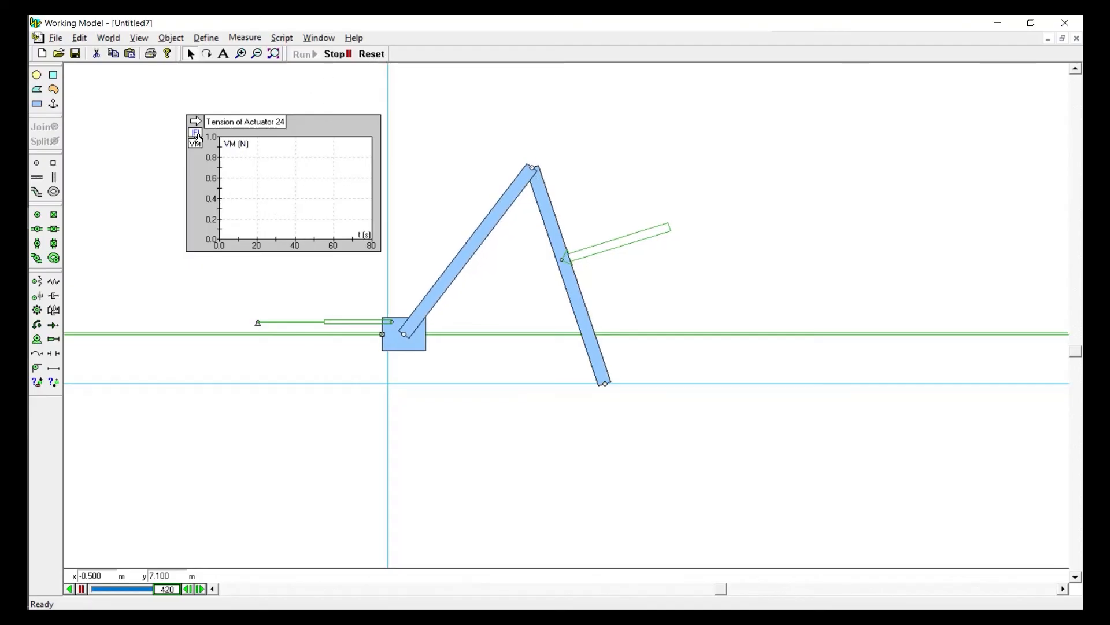
click(371, 54)
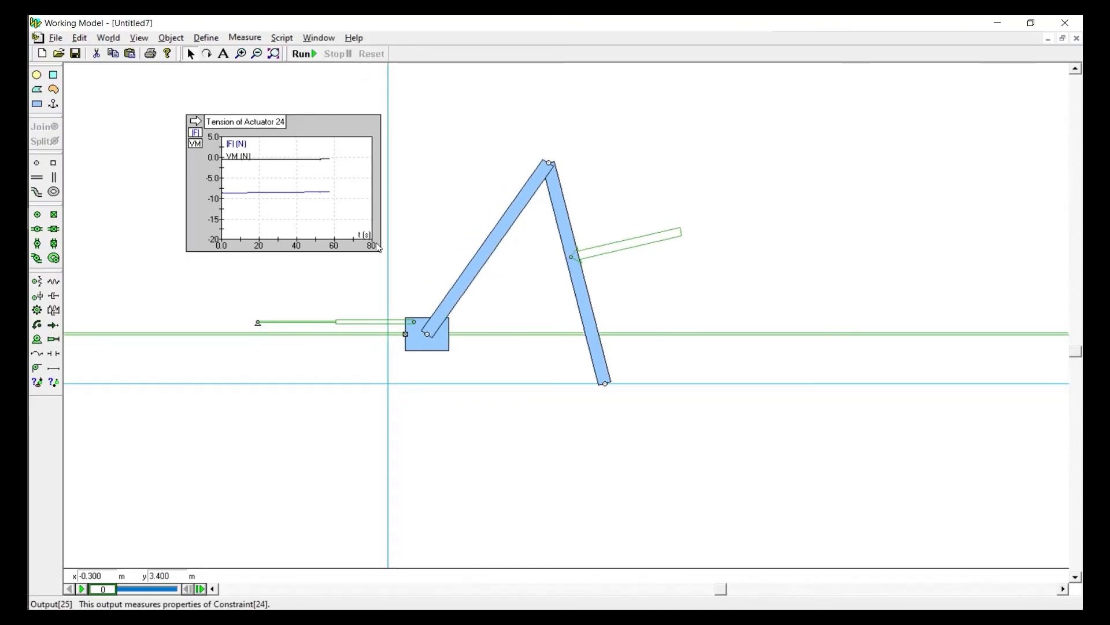